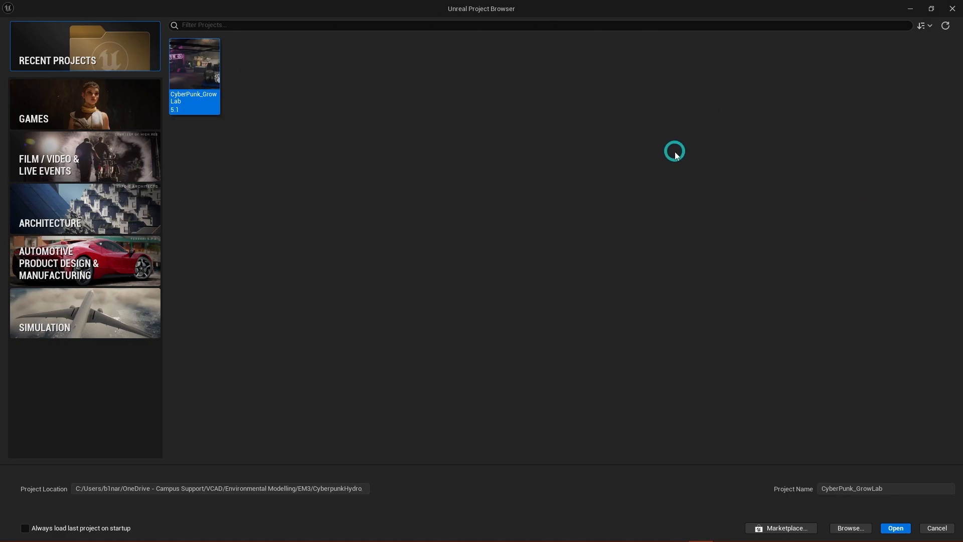
# Step: Choose the Blank template in the Games category and turn off starter content for the new project
pyautogui.click(94, 103)
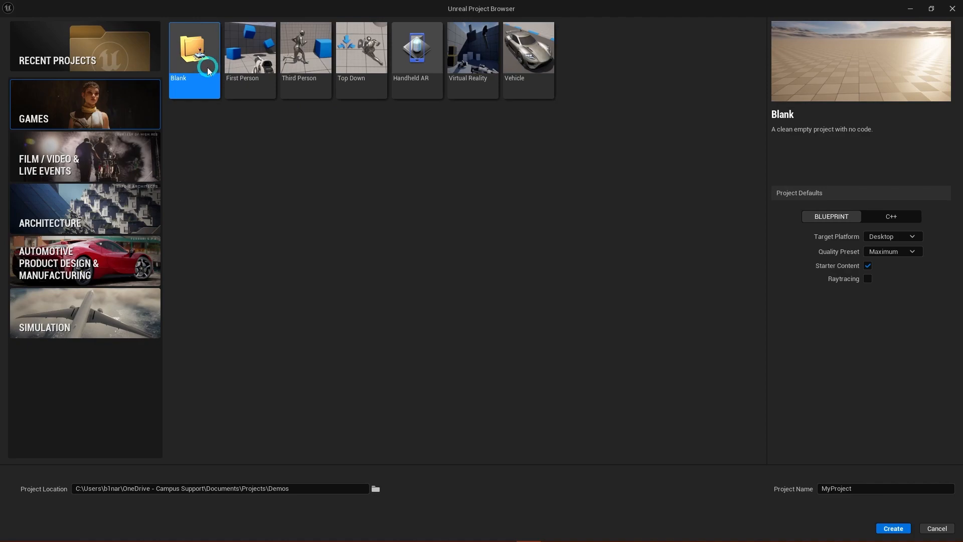
pyautogui.click(305, 60)
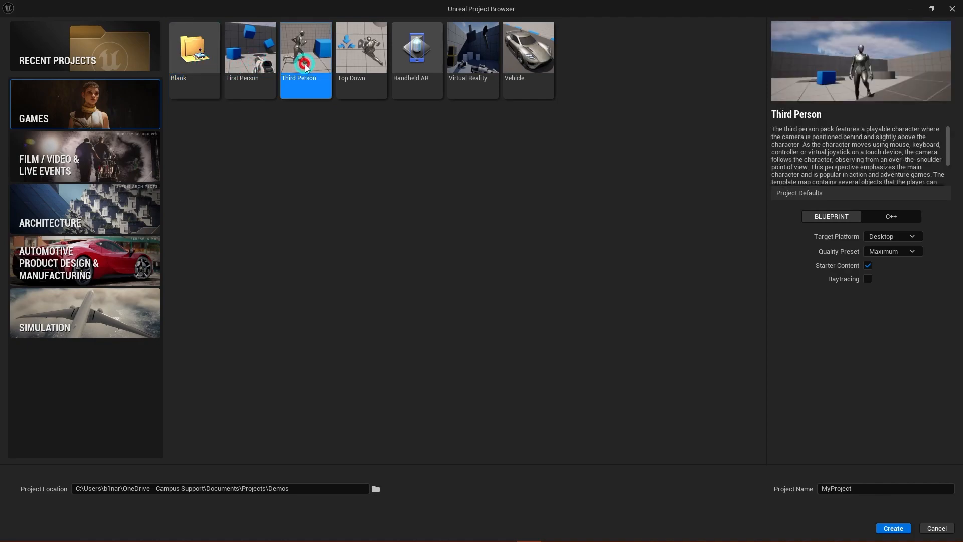
pyautogui.click(251, 60)
pyautogui.click(198, 68)
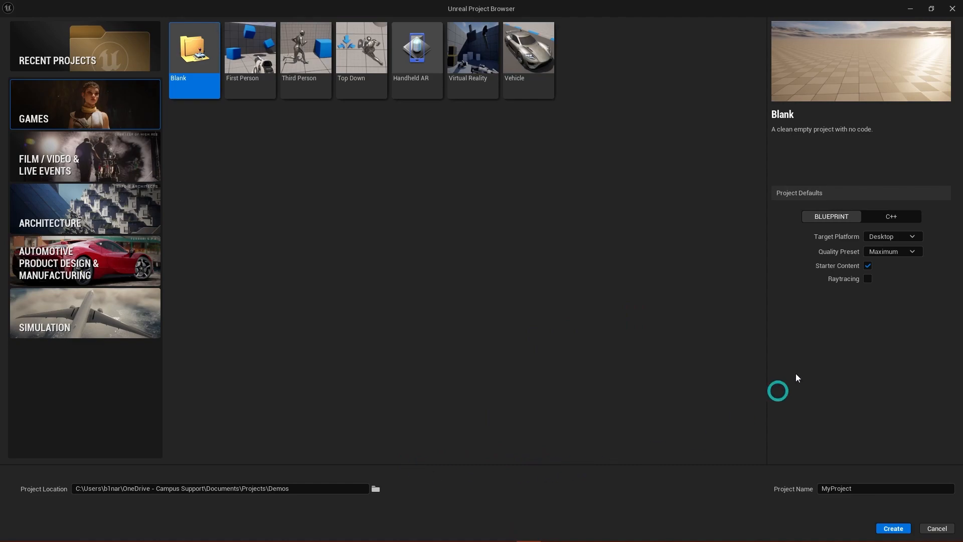
pyautogui.click(868, 266)
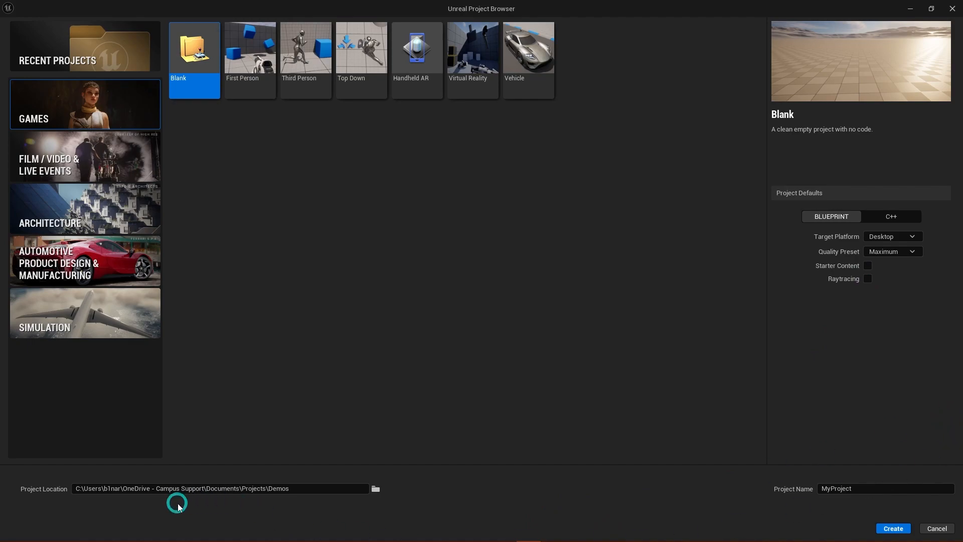
# Step: Set the project location to the Demos folder inside Documents\Projects
pyautogui.click(376, 489)
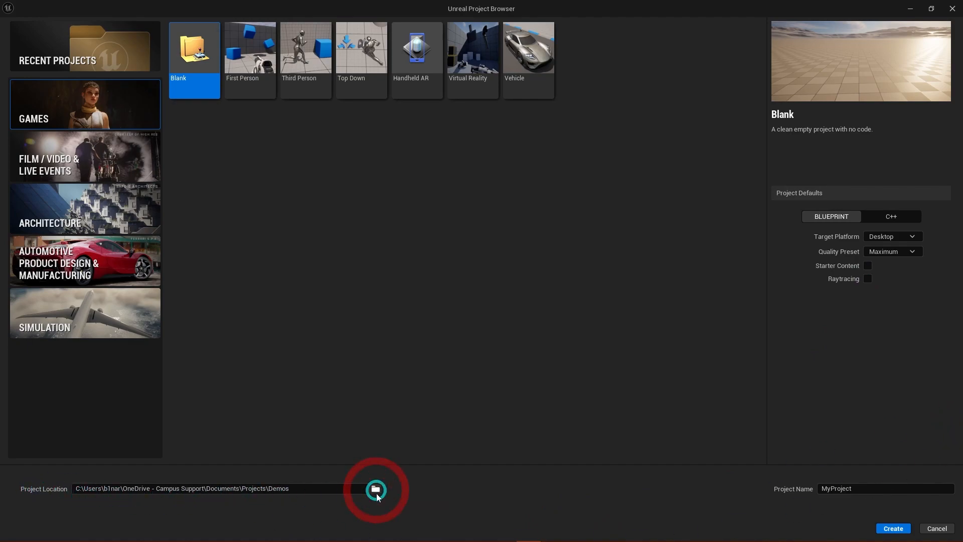
pyautogui.click(50, 24)
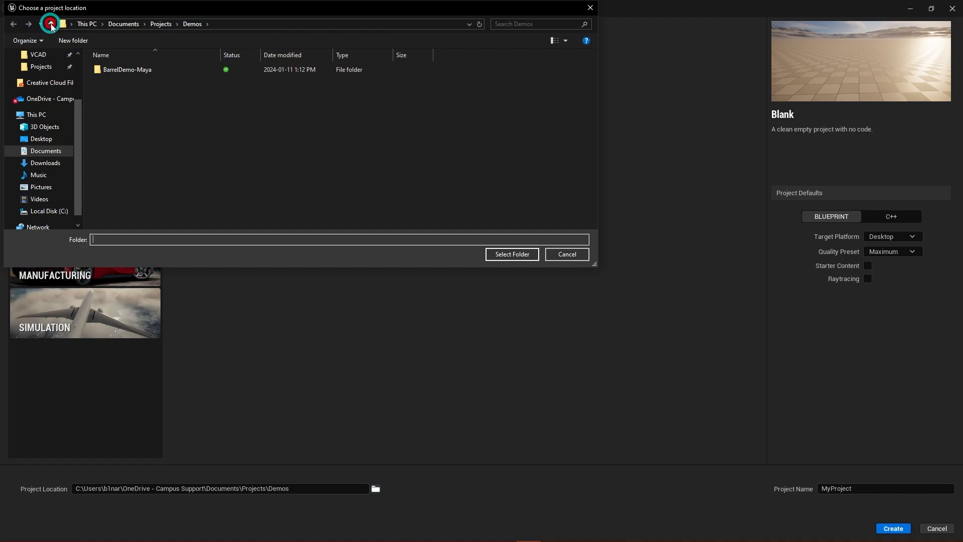
pyautogui.doubleClick(124, 67)
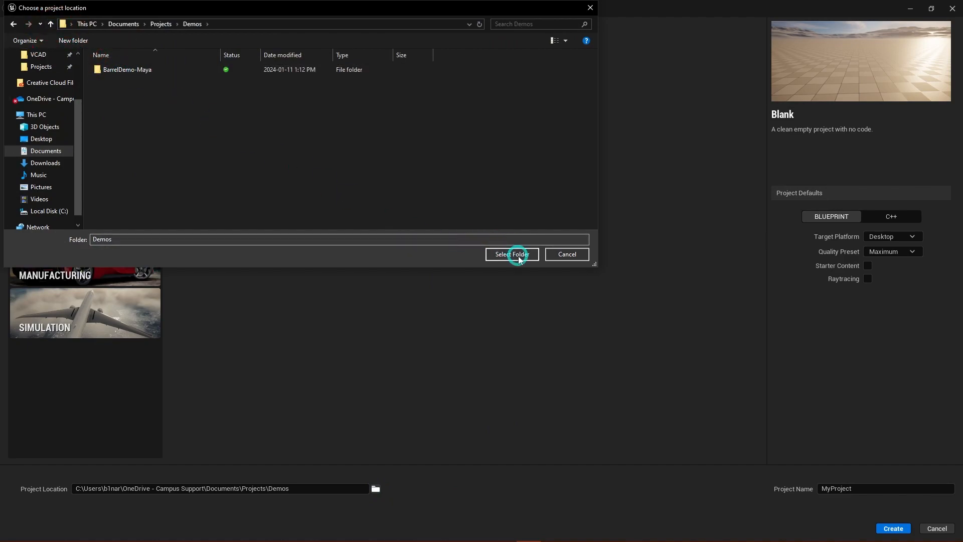
pyautogui.click(519, 259)
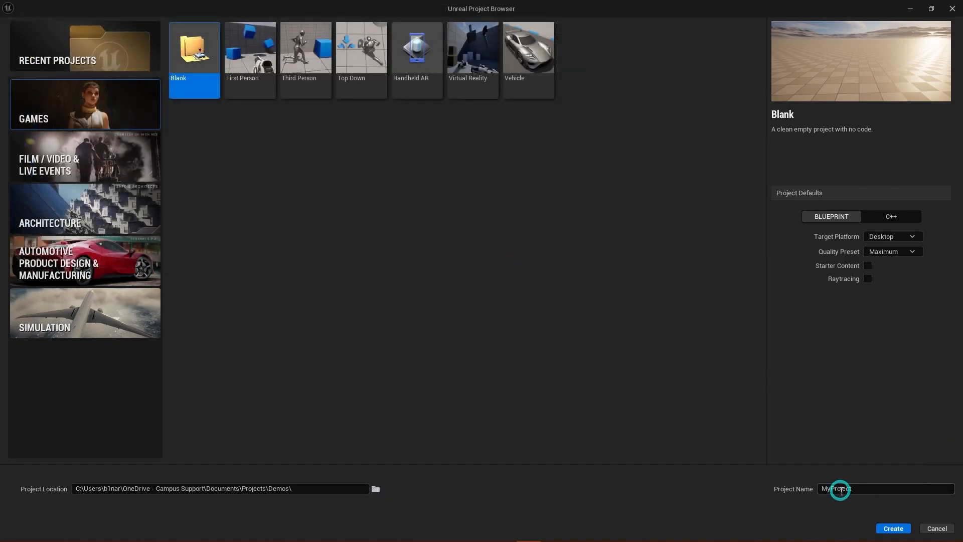
# Step: Name the project BarrelDemo_Unreal and create it
pyautogui.doubleClick(864, 490)
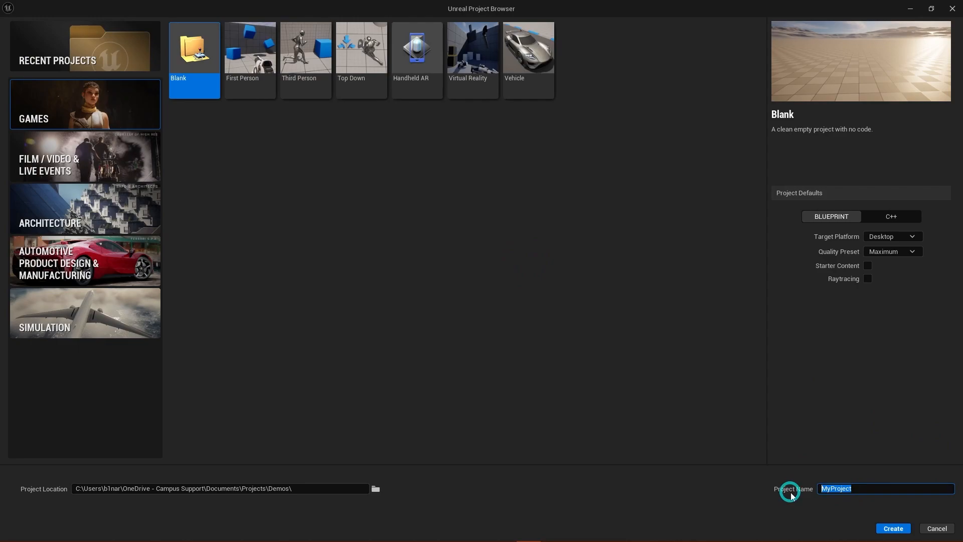
pyautogui.write('Barre')
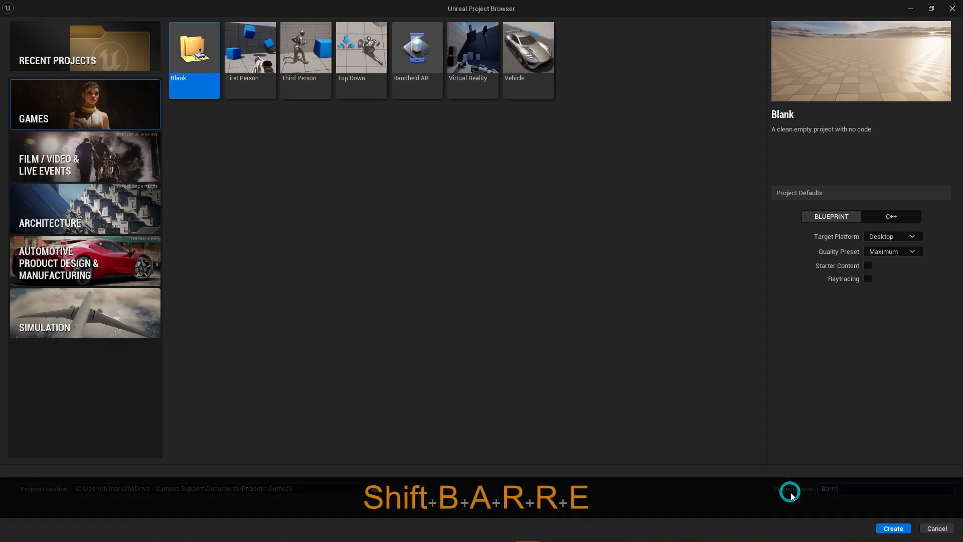
pyautogui.write('lDemo_')
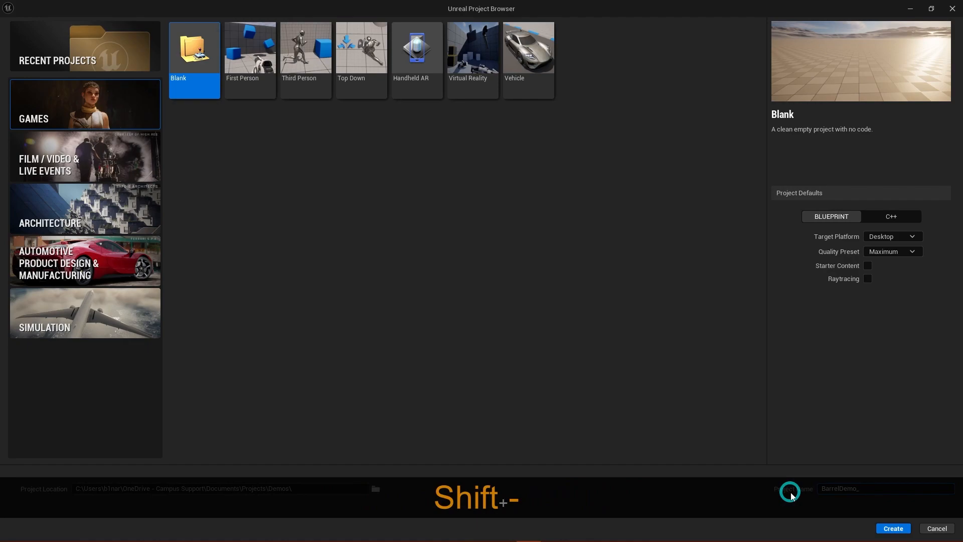
pyautogui.write('Unreal')
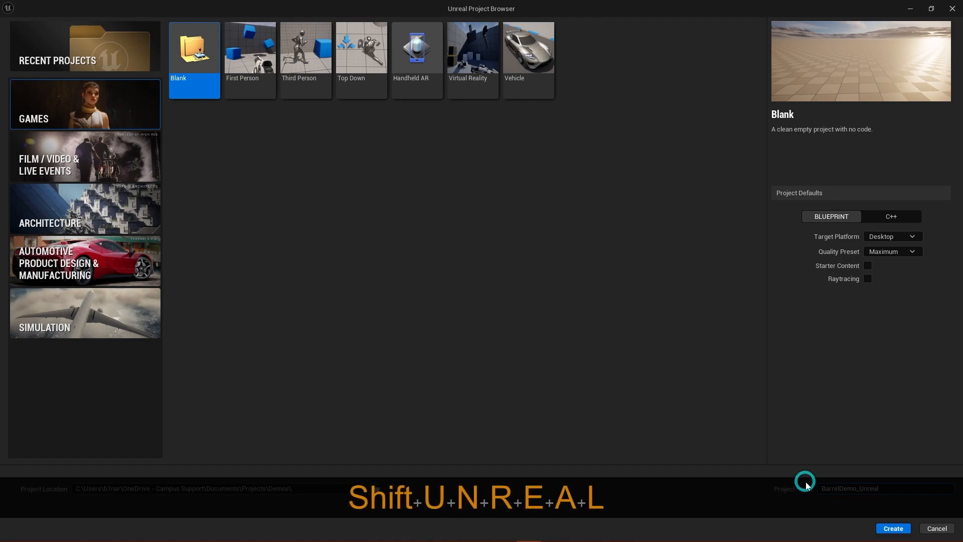
pyautogui.click(898, 529)
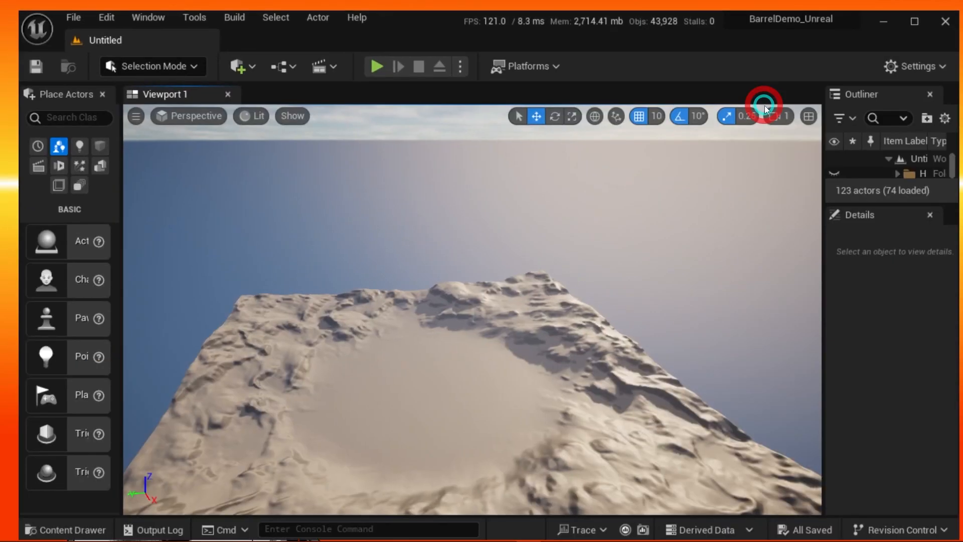
# Step: Select a landscape section on the flat basin floor and fly the camera around to view the terrain
pyautogui.click(509, 391)
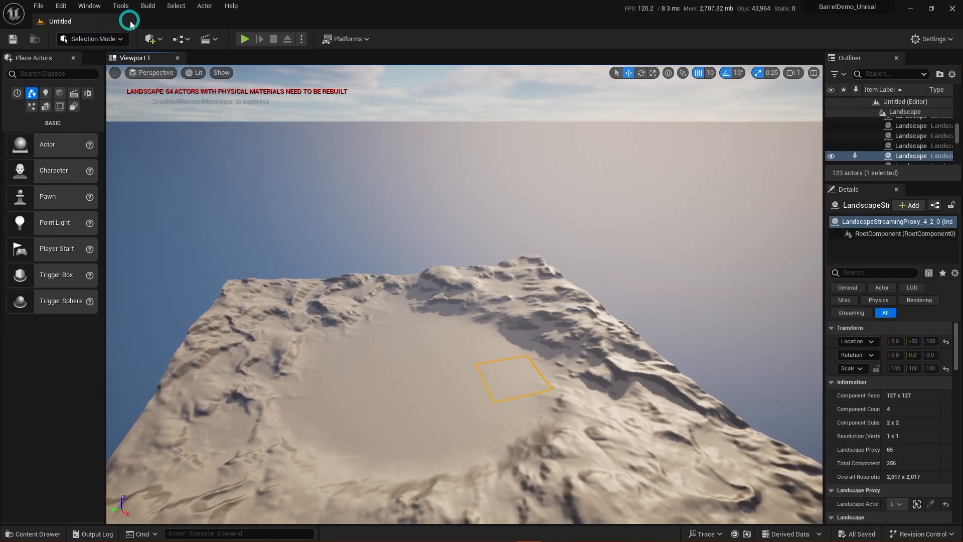
pyautogui.moveTo(390, 196); pyautogui.dragTo(394, 243, button='right')
pyautogui.press('q')
pyautogui.press('e')
pyautogui.press('d')
pyautogui.press('w')
pyautogui.press('a')
pyautogui.press('d')
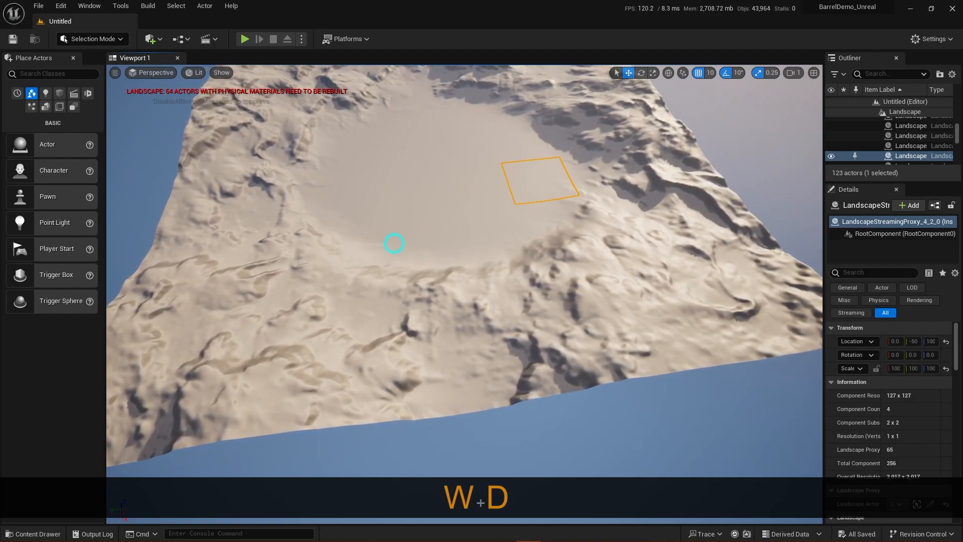
pyautogui.moveTo(434, 202)
pyautogui.mouseDown(button='right')
pyautogui.moveTo(428, 187)
pyautogui.moveTo(428, 213)
pyautogui.mouseUp(button='right')
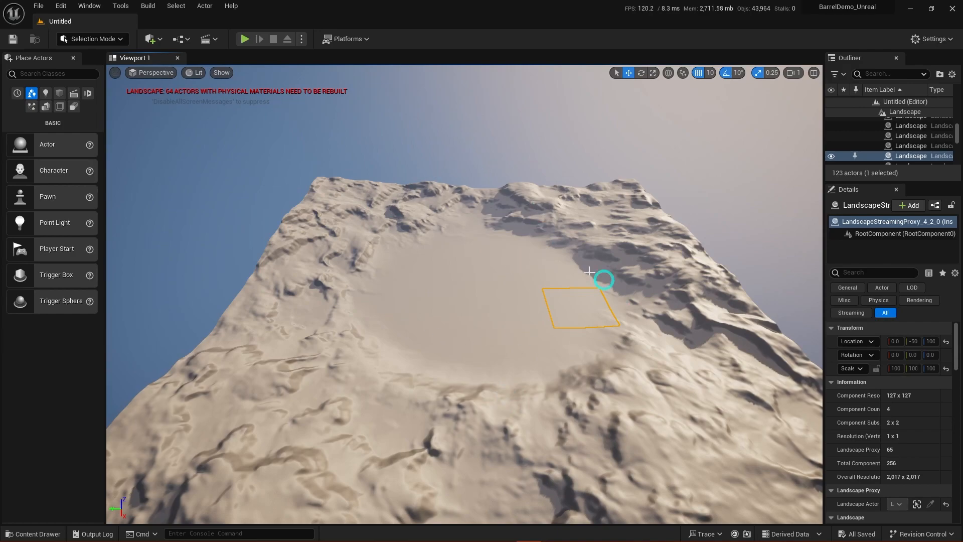
# Step: Frame the selected landscape section in the viewport and look around the surrounding ground
pyautogui.press('f')
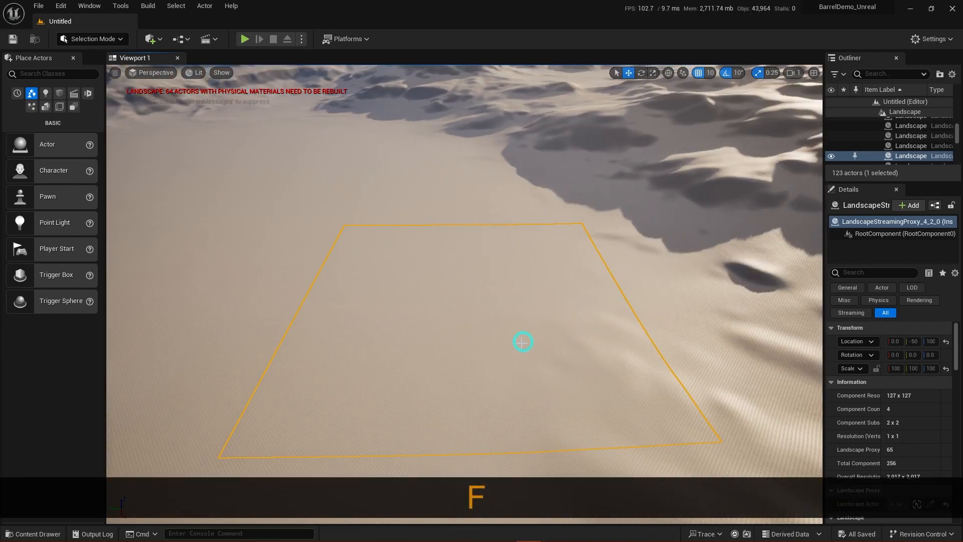
pyautogui.moveTo(509, 343); pyautogui.dragTo(475, 340, button='right')
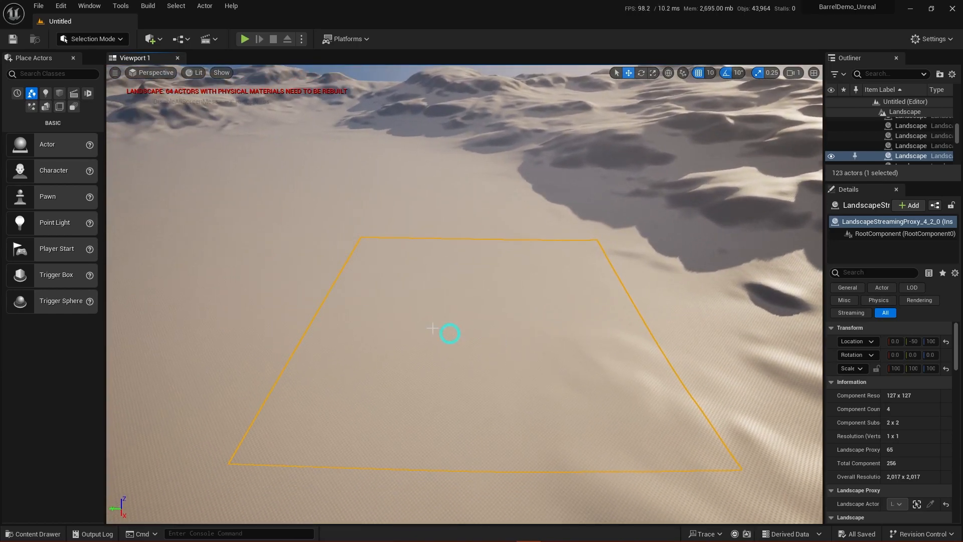
pyautogui.click(296, 286)
pyautogui.click(396, 300)
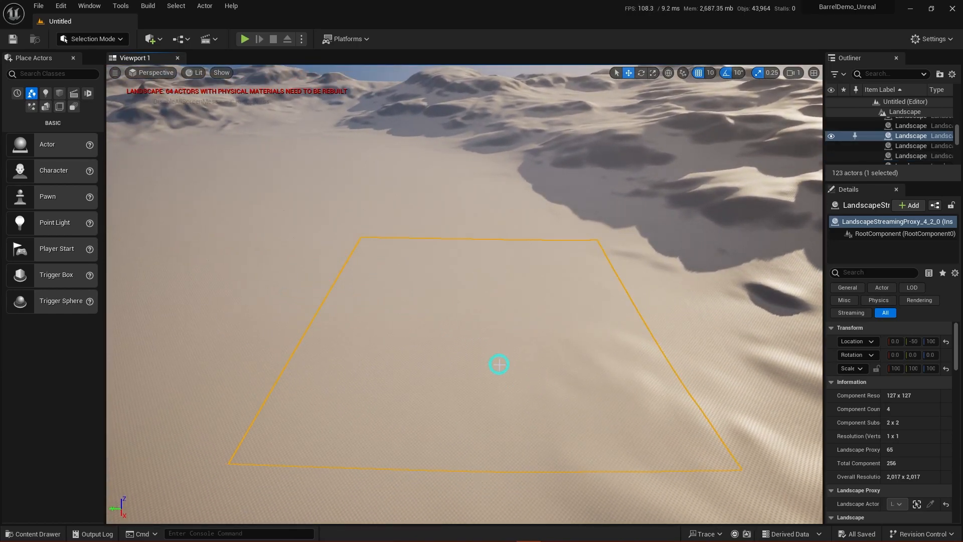
pyautogui.moveTo(474, 352)
pyautogui.mouseDown(button='right')
pyautogui.moveTo(458, 329)
pyautogui.moveTo(475, 327)
pyautogui.moveTo(471, 338)
pyautogui.moveTo(405, 299)
pyautogui.moveTo(420, 349)
pyautogui.moveTo(535, 351)
pyautogui.moveTo(562, 297)
pyautogui.moveTo(362, 269)
pyautogui.moveTo(366, 349)
pyautogui.moveTo(523, 340)
pyautogui.moveTo(477, 351)
pyautogui.moveTo(436, 340)
pyautogui.moveTo(480, 334)
pyautogui.mouseUp(button='right')
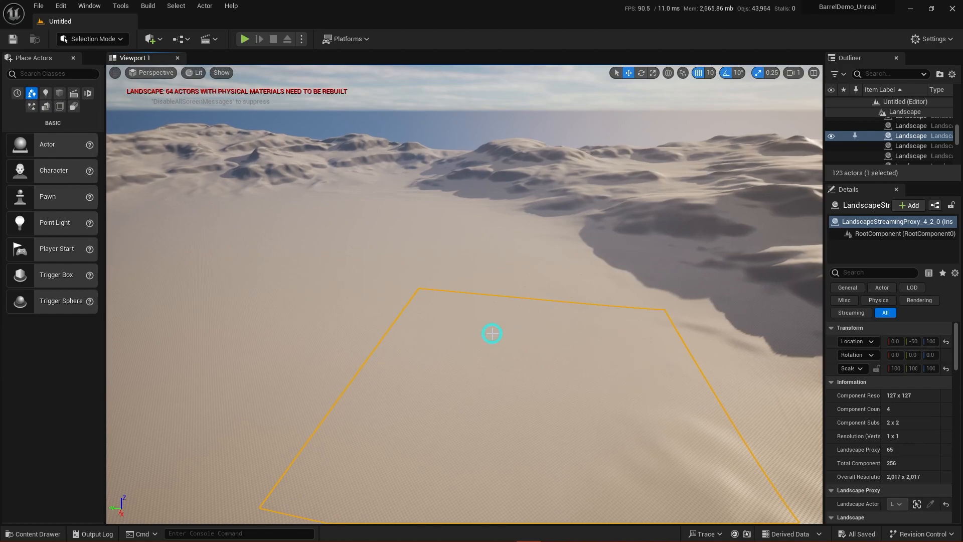
# Step: Raise the viewport camera speed to 9.6 and try it by moving over the landscape
pyautogui.click(795, 74)
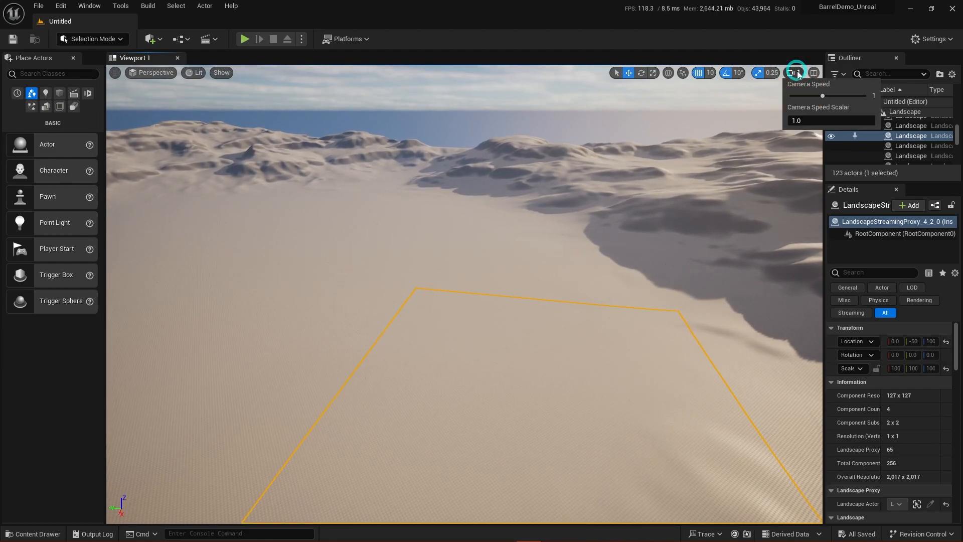
pyautogui.click(826, 96)
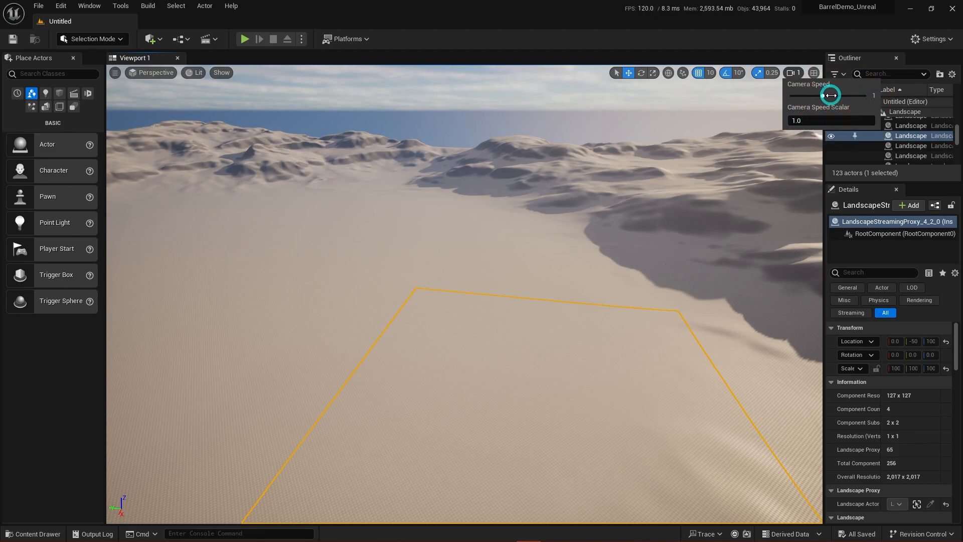
pyautogui.moveTo(822, 96); pyautogui.dragTo(825, 96)
pyautogui.moveTo(581, 277)
pyautogui.mouseDown(button='right')
pyautogui.moveTo(587, 241)
pyautogui.moveTo(595, 284)
pyautogui.mouseUp(button='right')
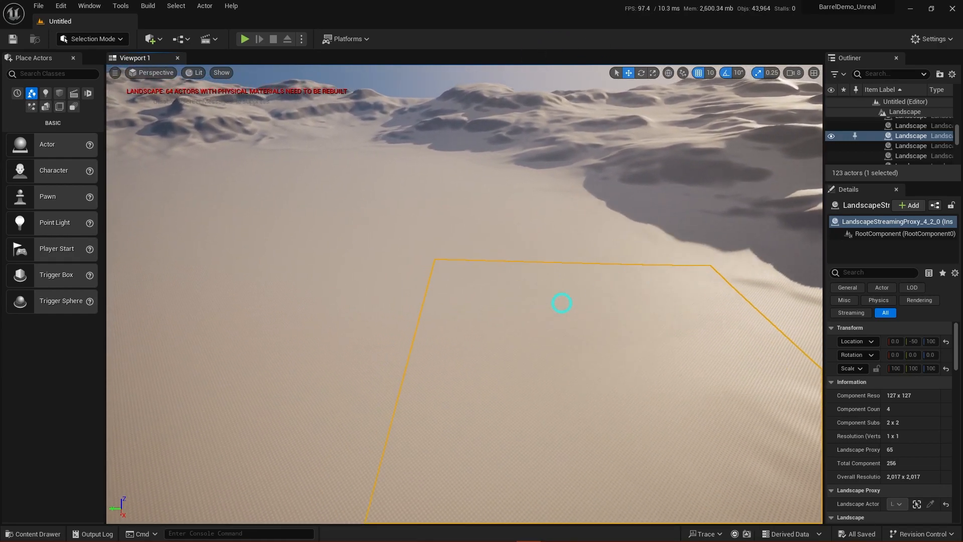
pyautogui.moveTo(581, 307); pyautogui.dragTo(572, 269)
pyautogui.moveTo(526, 125); pyautogui.dragTo(633, 234)
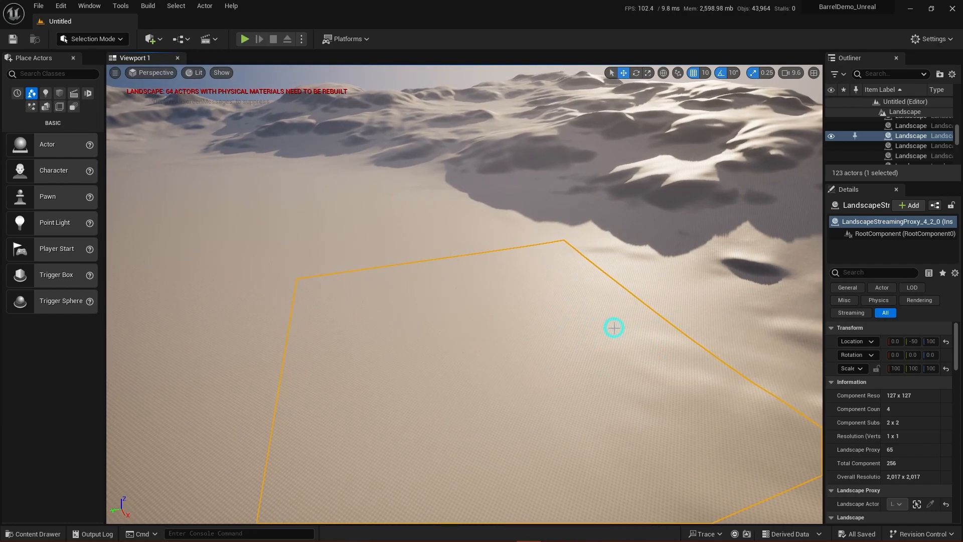
# Step: Fly over the landscape in all directions to examine the flat basin, the hills and the horizon
pyautogui.keyDown('alt'); pyautogui.moveTo(550, 290); pyautogui.dragTo(576, 306, button='right'); pyautogui.keyUp('alt')
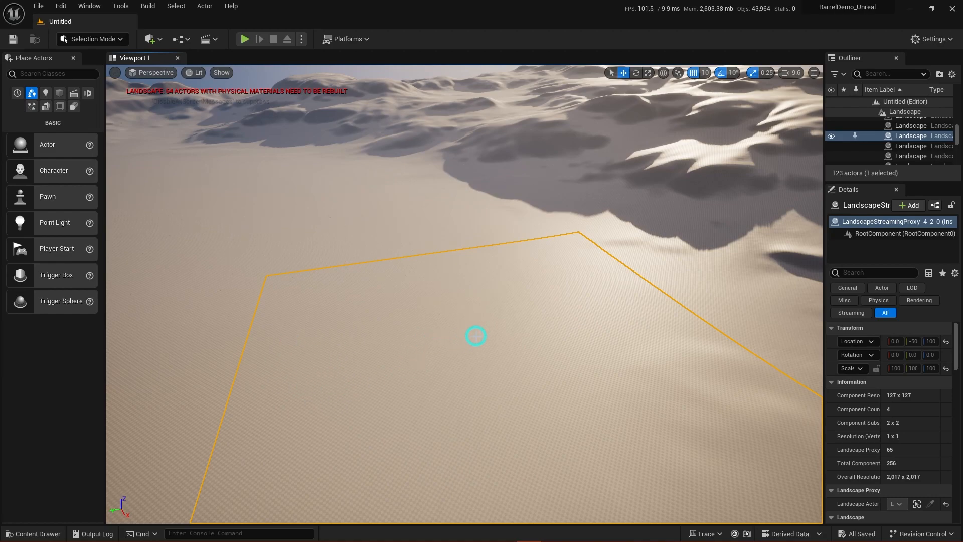
pyautogui.hotkey('a', 's')
pyautogui.moveTo(475, 336); pyautogui.dragTo(372, 296, button='right')
pyautogui.press('d')
pyautogui.press('w')
pyautogui.press('d')
pyautogui.hotkey('a', 's')
pyautogui.press('d')
pyautogui.press('w')
pyautogui.press('a')
pyautogui.press('w')
pyautogui.hotkey('d', 'q')
pyautogui.press('e')
pyautogui.press('e')
pyautogui.press('d')
pyautogui.press('a')
pyautogui.press('w')
pyautogui.press('a')
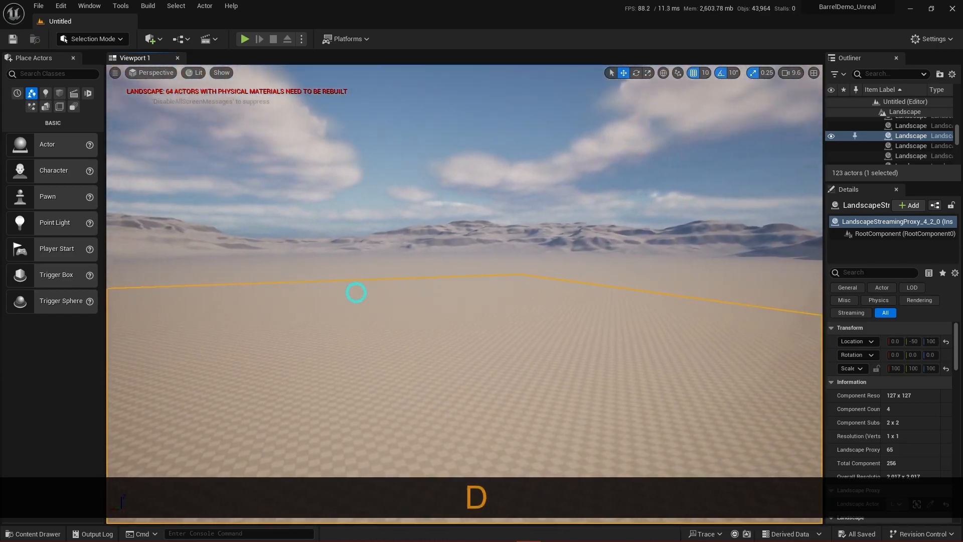
pyautogui.press('s')
pyautogui.moveTo(356, 302); pyautogui.dragTo(521, 303, button='right')
pyautogui.press('d')
pyautogui.press('a')
pyautogui.press('d')
pyautogui.press('s')
pyautogui.press('e')
pyautogui.press('a')
pyautogui.press('s')
pyautogui.press('d')
pyautogui.press('w')
pyautogui.press('a')
pyautogui.press('s')
pyautogui.press('d')
pyautogui.press('a')
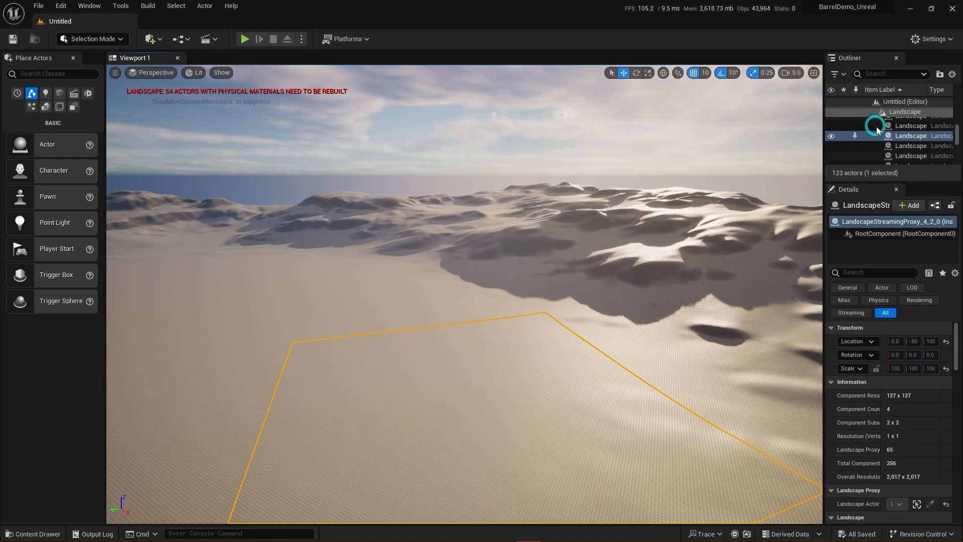
# Step: Look through the Outliner's actors and the selected landscape section's details, including the search fields for details, actors and placeable classes
pyautogui.scroll(-4, 897, 134)
pyautogui.scroll(2, 897, 139)
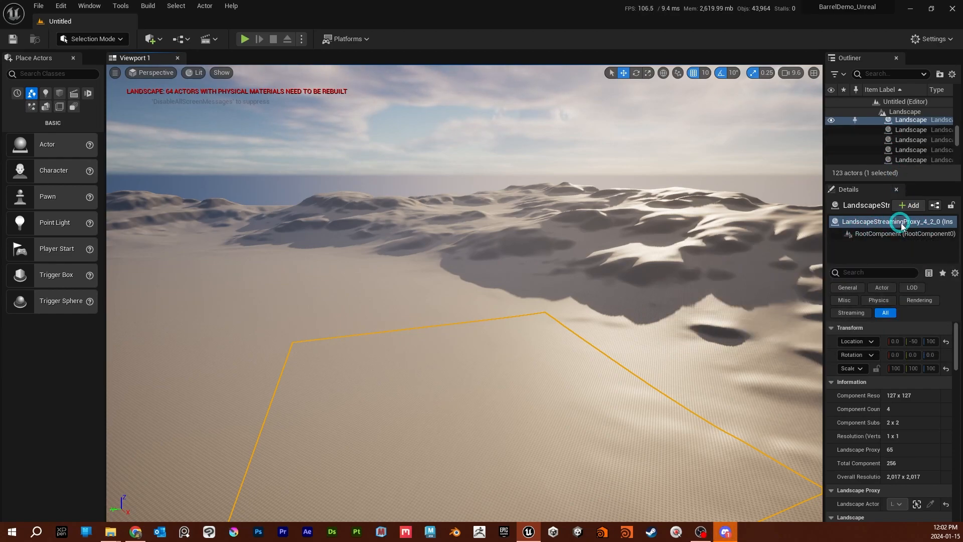
pyautogui.scroll(-5, 911, 386)
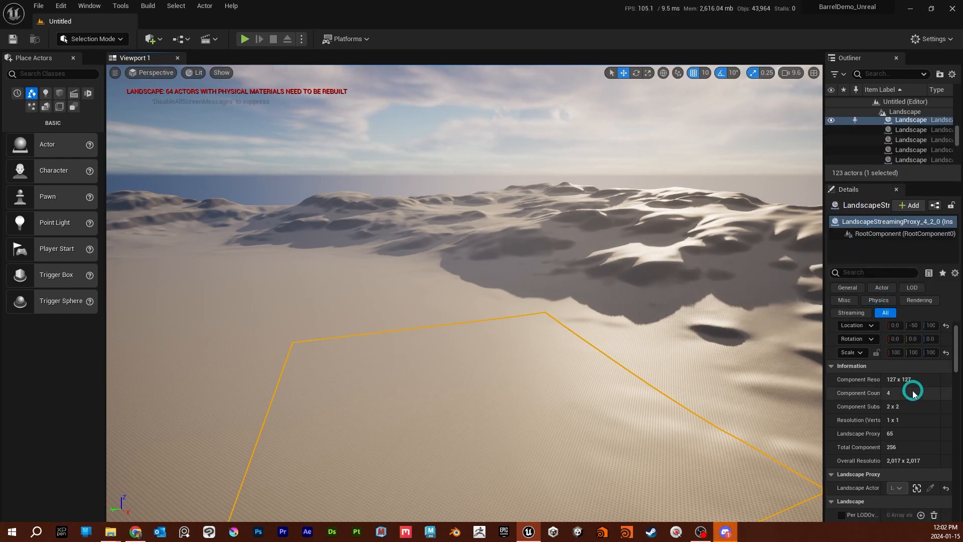
pyautogui.scroll(-6, 903, 402)
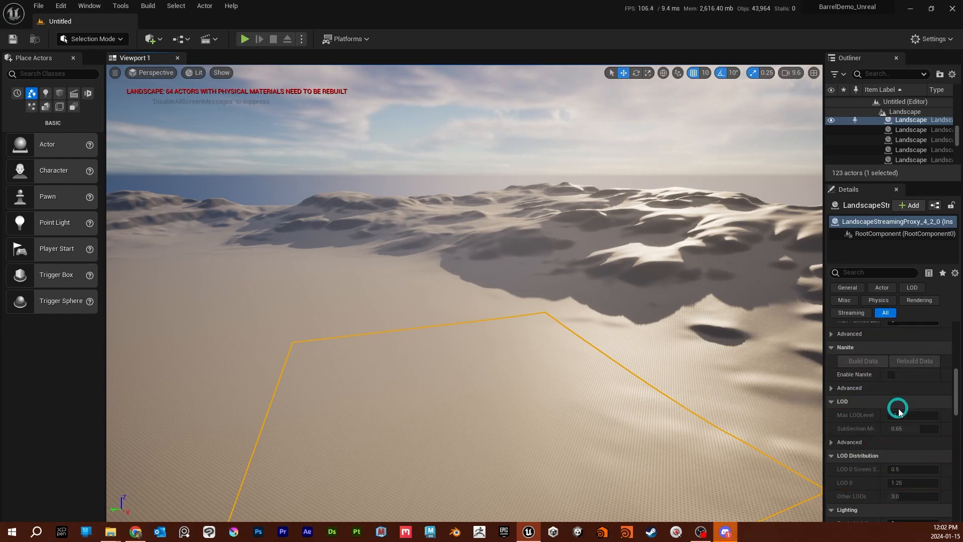
pyautogui.scroll(10, 898, 408)
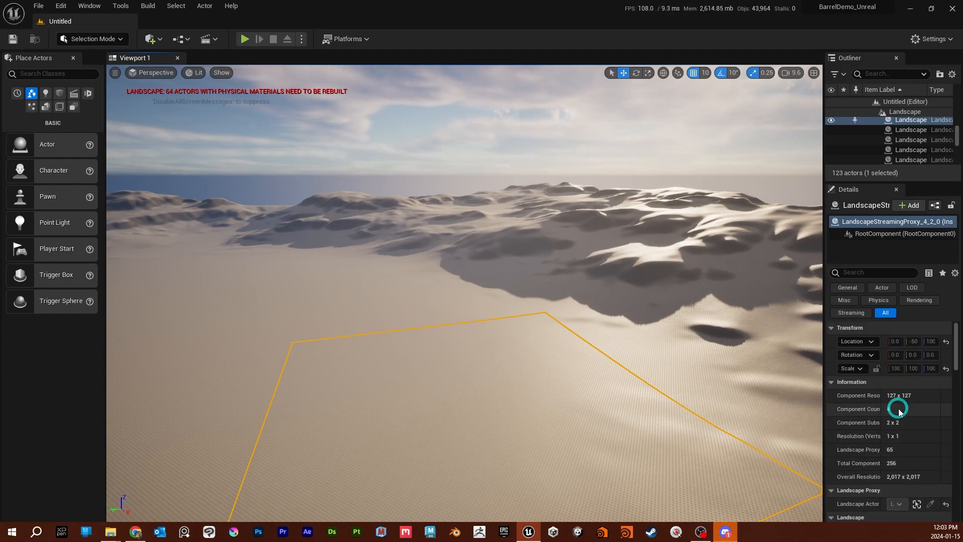
pyautogui.click(850, 272)
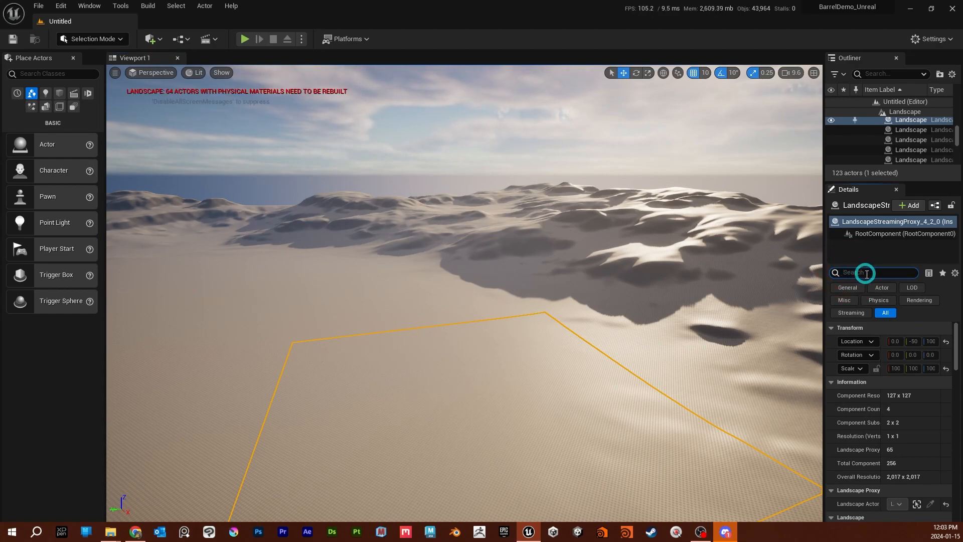
pyautogui.click(869, 75)
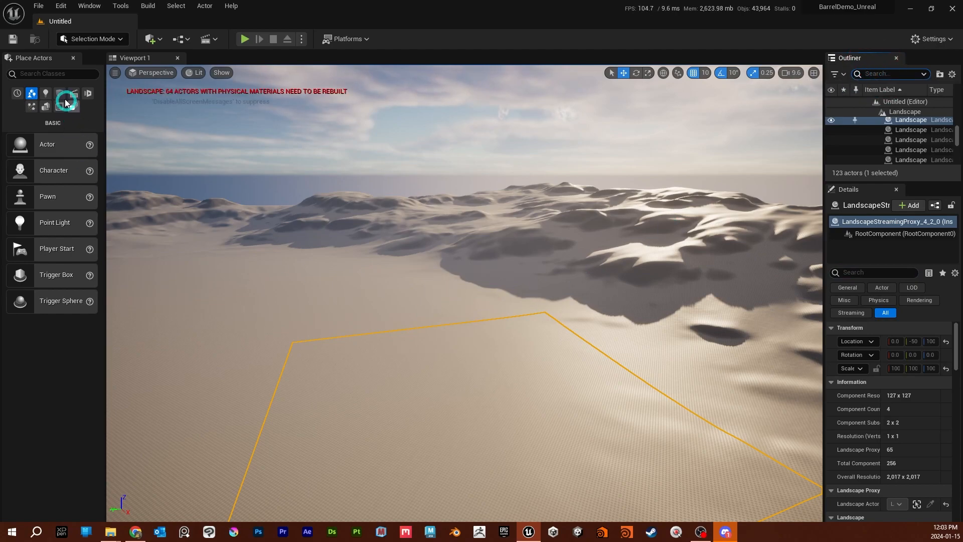
pyautogui.click(56, 76)
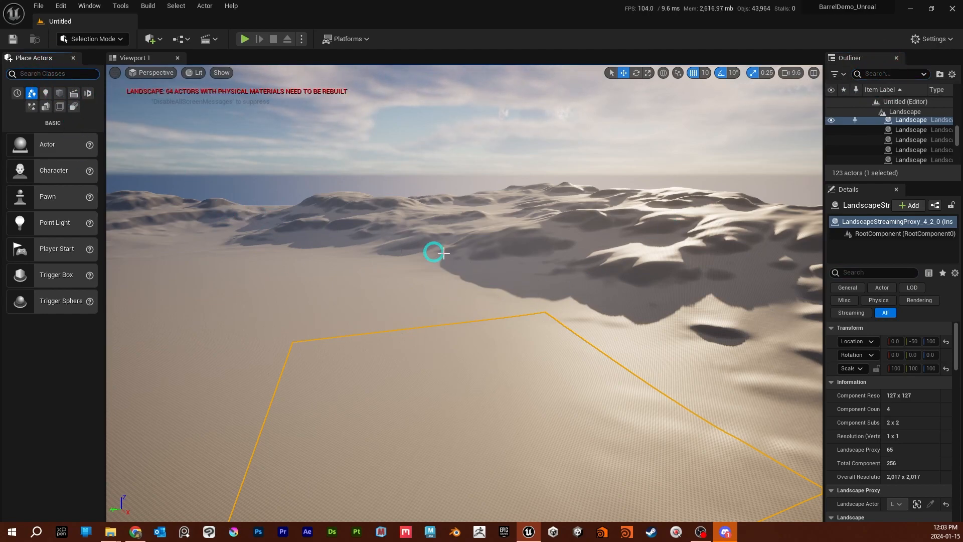
pyautogui.moveTo(541, 274); pyautogui.dragTo(581, 317, button='right')
pyautogui.hotkey('d', 's')
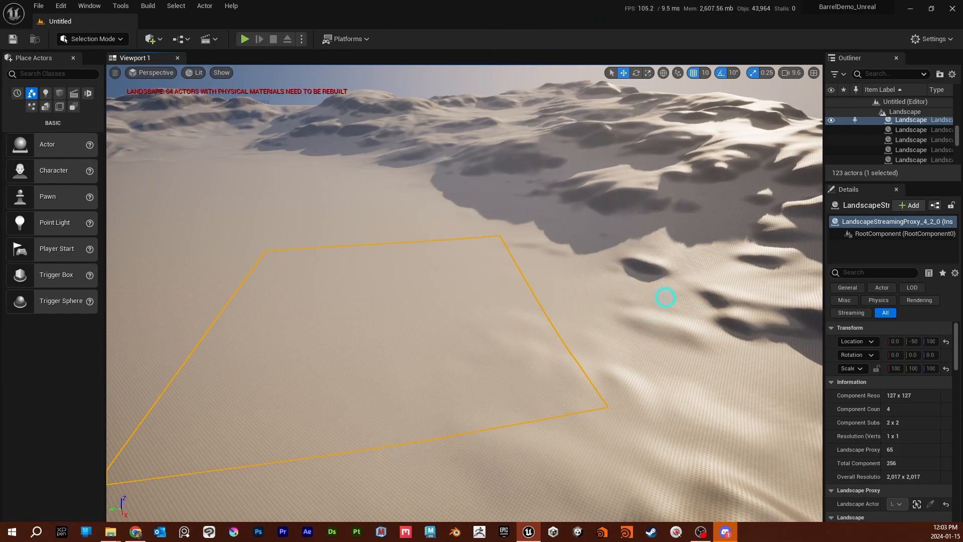
# Step: Fly around the selected landscape section to view it together with the hills beyond from farther back
pyautogui.moveTo(410, 280); pyautogui.dragTo(516, 284, button='right')
pyautogui.press('a')
pyautogui.press('s')
pyautogui.press('s')
pyautogui.press('d')
pyautogui.press('w')
pyautogui.press('a')
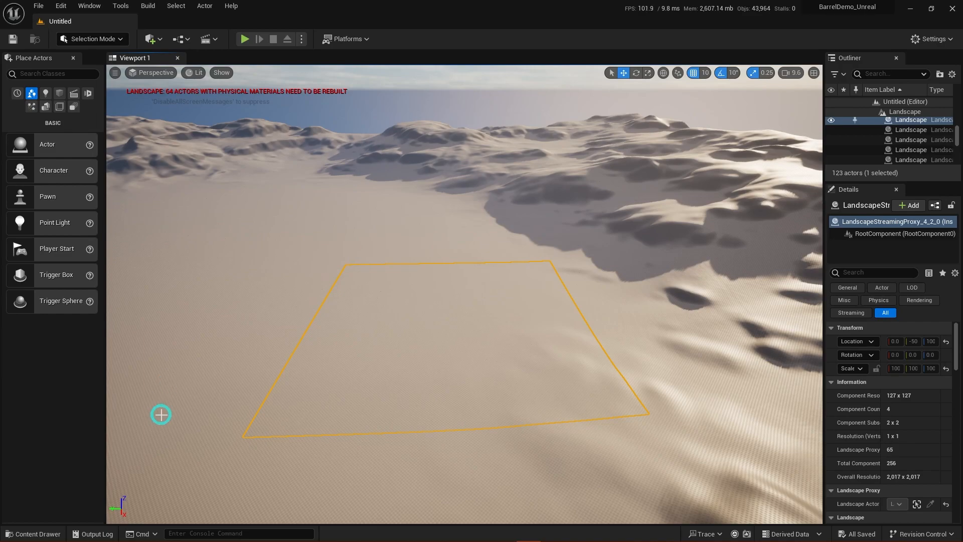
# Step: Dock the Content Drawer into the layout as a full-width Content Browser beneath the viewport and reduce its height
pyautogui.click(47, 535)
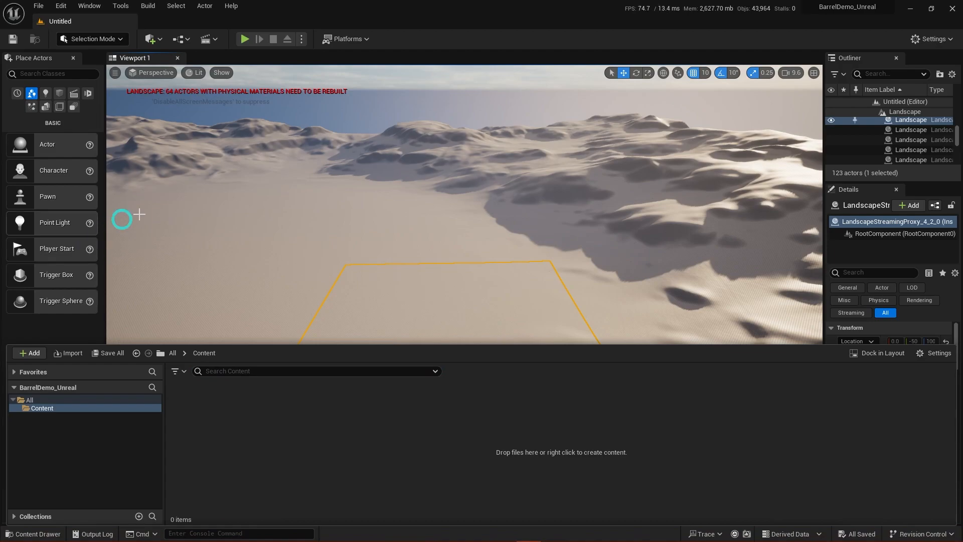
pyautogui.click(323, 280)
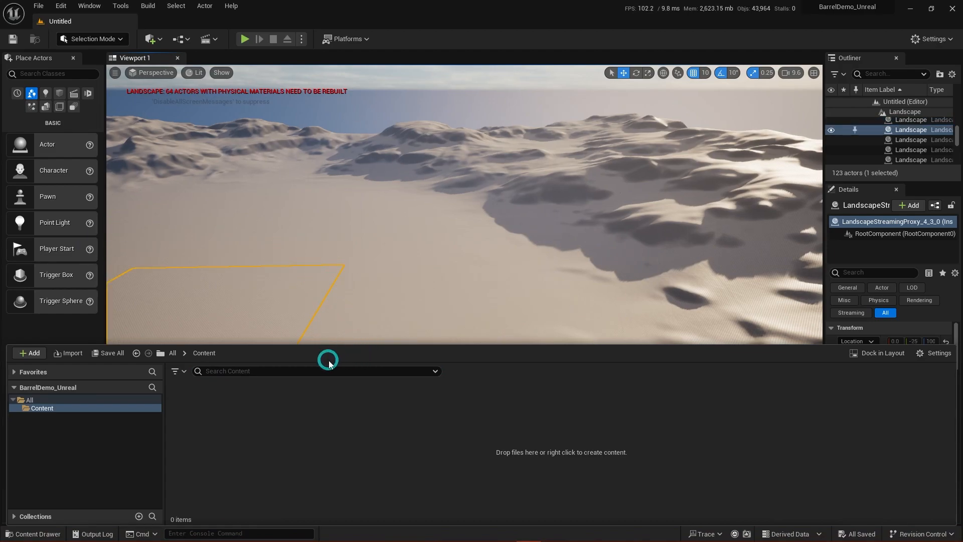
pyautogui.click(884, 354)
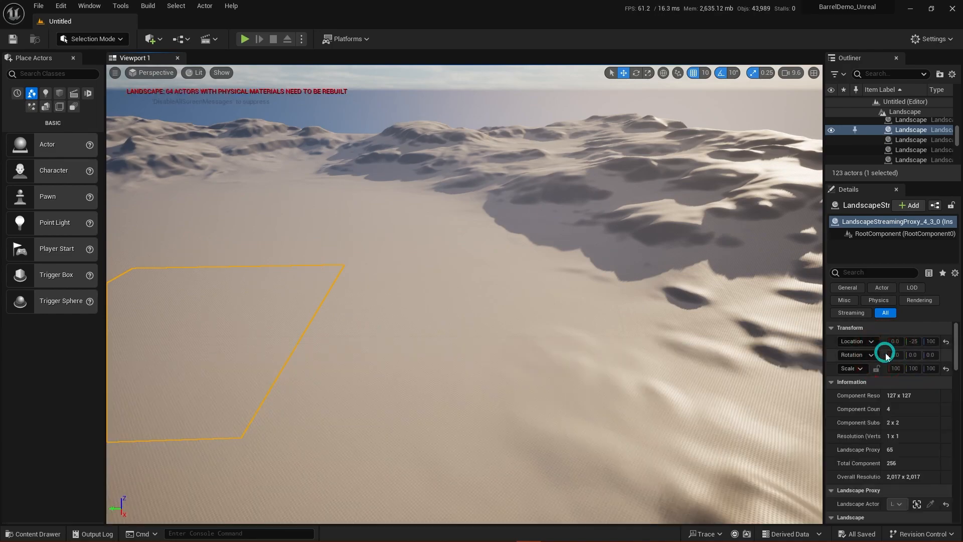
pyautogui.moveTo(266, 116); pyautogui.dragTo(374, 213)
pyautogui.moveTo(276, 220); pyautogui.dragTo(308, 424)
pyautogui.moveTo(245, 425); pyautogui.dragTo(234, 514)
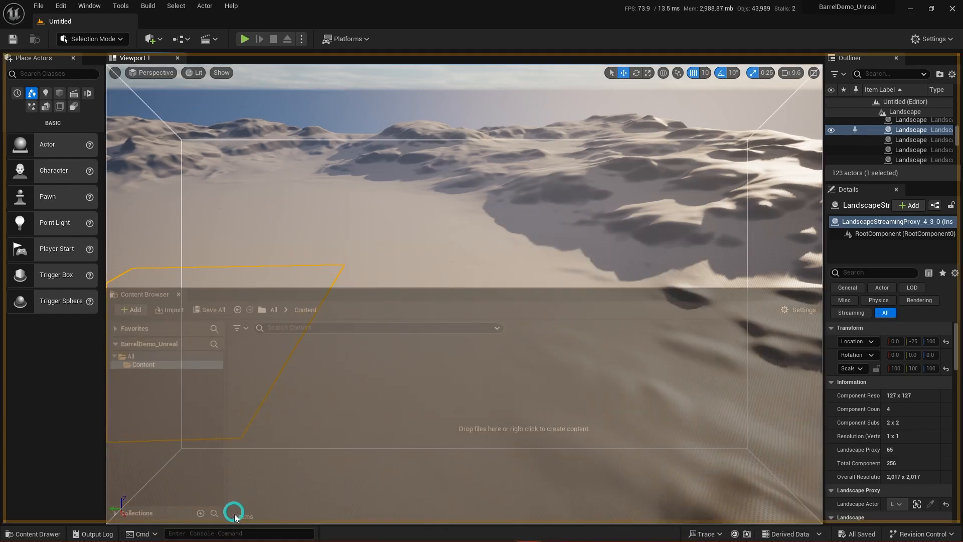
pyautogui.moveTo(238, 474); pyautogui.dragTo(130, 521)
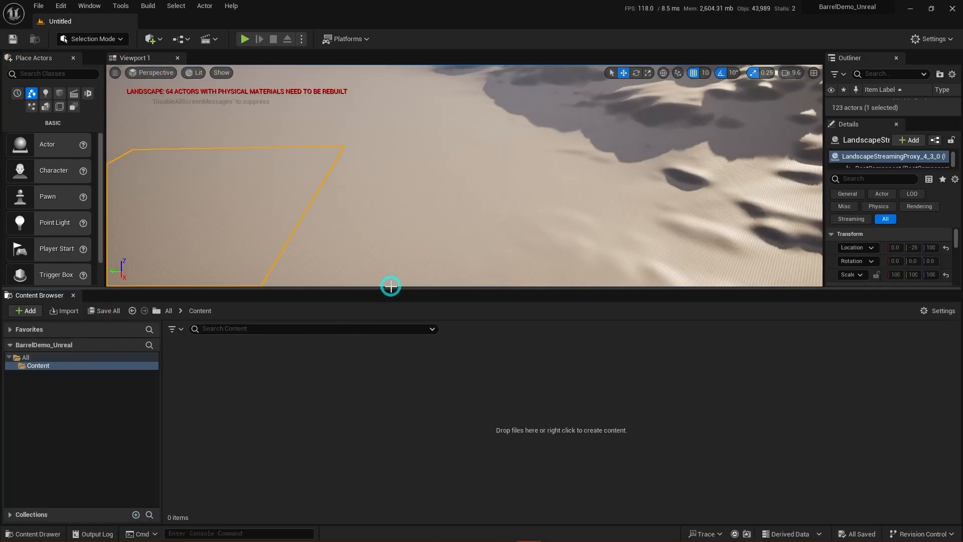
pyautogui.moveTo(392, 288); pyautogui.dragTo(374, 442)
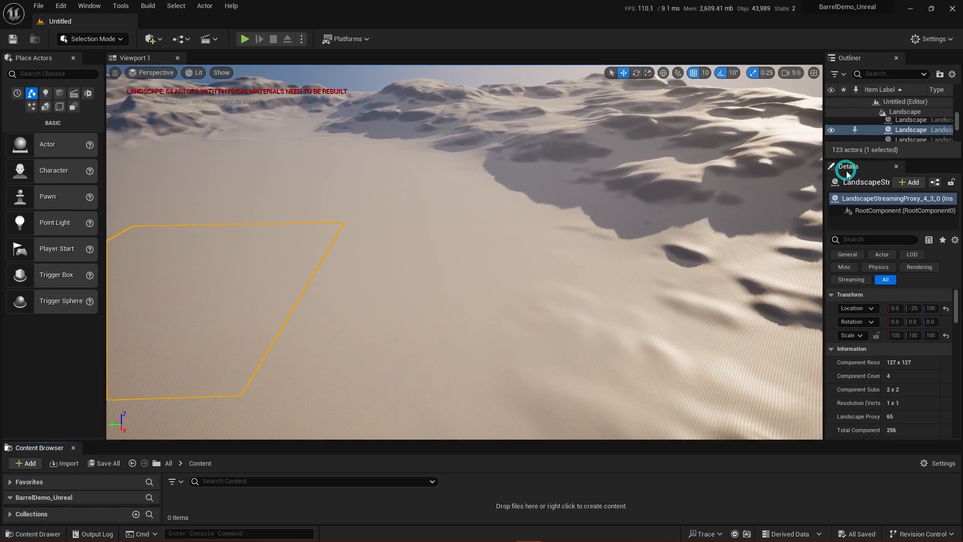
# Step: Dock the Details panel as its own full-height column on the outer side of the Outliner
pyautogui.moveTo(850, 169); pyautogui.dragTo(949, 271)
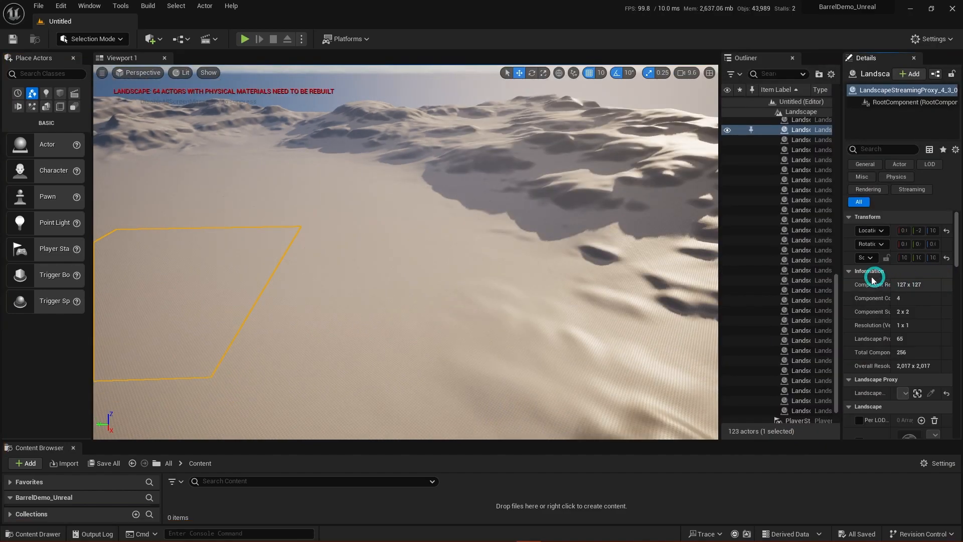
pyautogui.moveTo(857, 68); pyautogui.dragTo(956, 280)
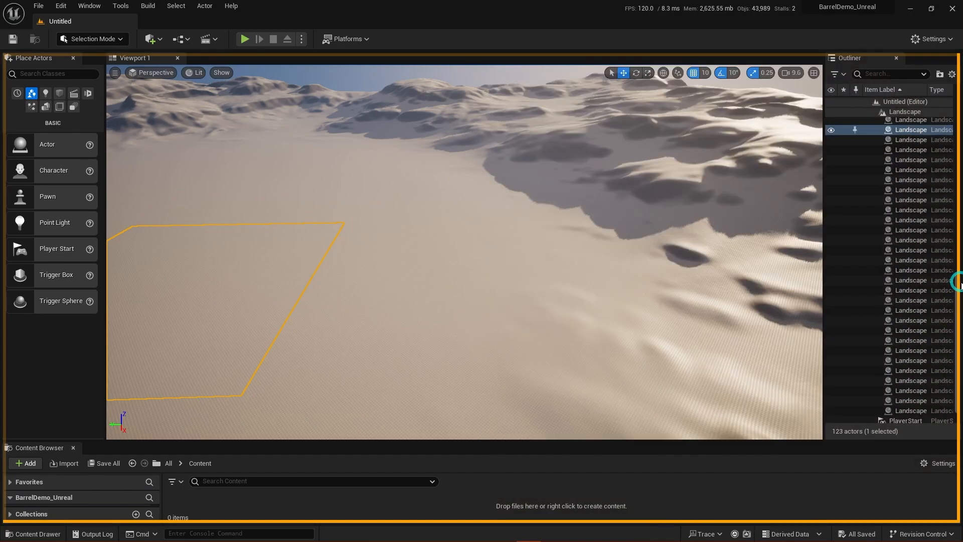
pyautogui.moveTo(485, 250); pyautogui.dragTo(835, 273)
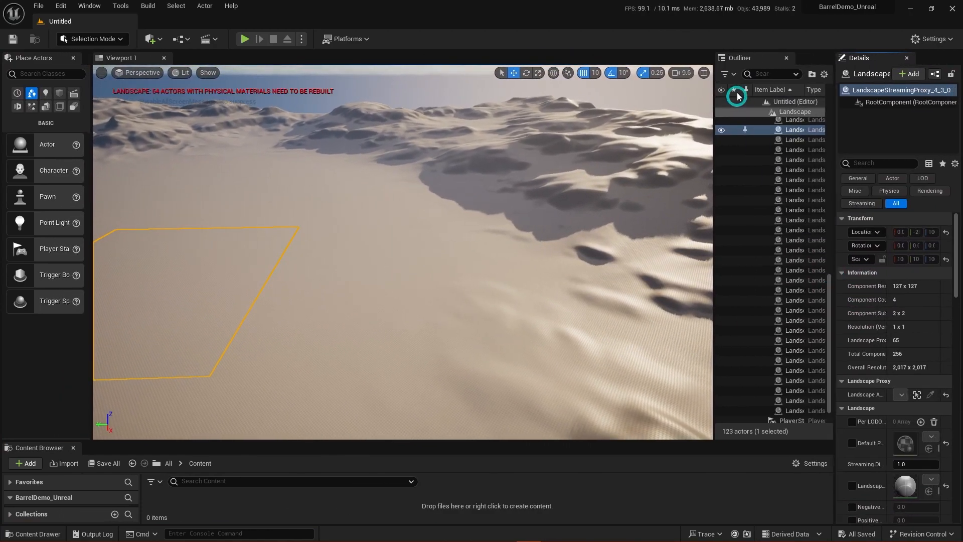
# Step: Stack the Outliner above the Details panel in one column and give the Details panel more height
pyautogui.moveTo(740, 58); pyautogui.dragTo(859, 71)
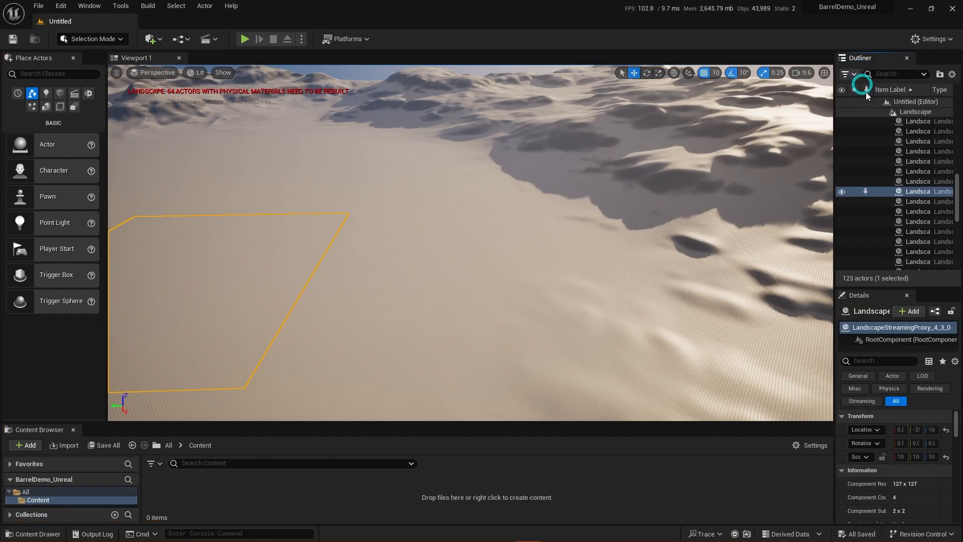
pyautogui.moveTo(904, 287); pyautogui.dragTo(899, 196)
pyautogui.scroll(-3, 902, 168)
pyautogui.scroll(-3, 915, 333)
pyautogui.scroll(3, 905, 427)
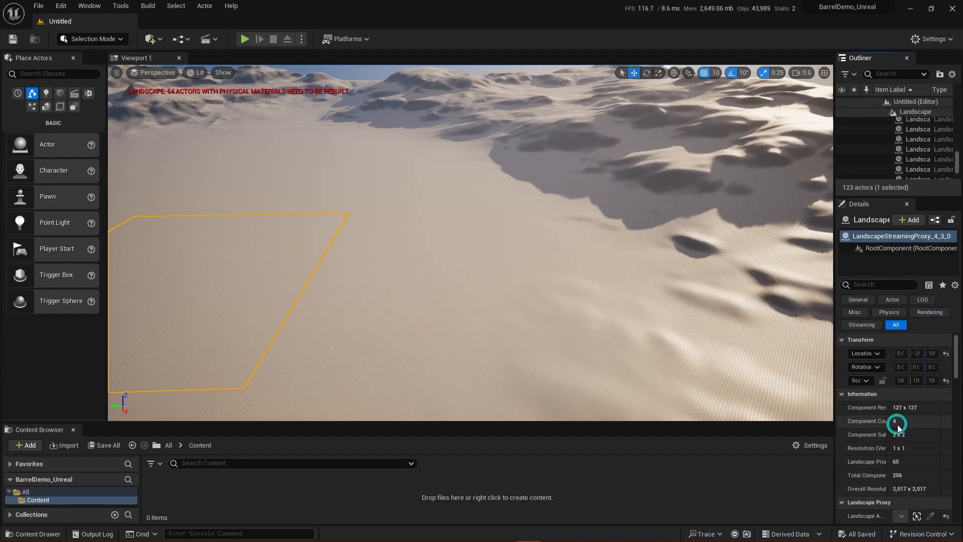
# Step: Move the camera back over the selected landscape section and make the Content Browser slightly taller
pyautogui.moveTo(388, 283)
pyautogui.mouseDown(button='right')
pyautogui.moveTo(351, 266)
pyautogui.moveTo(400, 272)
pyautogui.mouseUp(button='right')
pyautogui.hotkey('a', 's')
pyautogui.press('w')
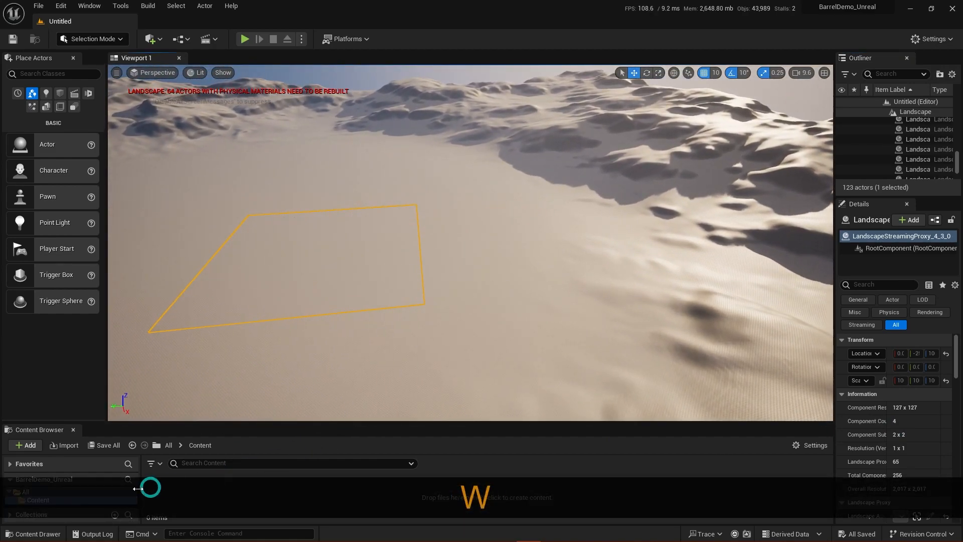
pyautogui.moveTo(186, 423); pyautogui.dragTo(189, 345)
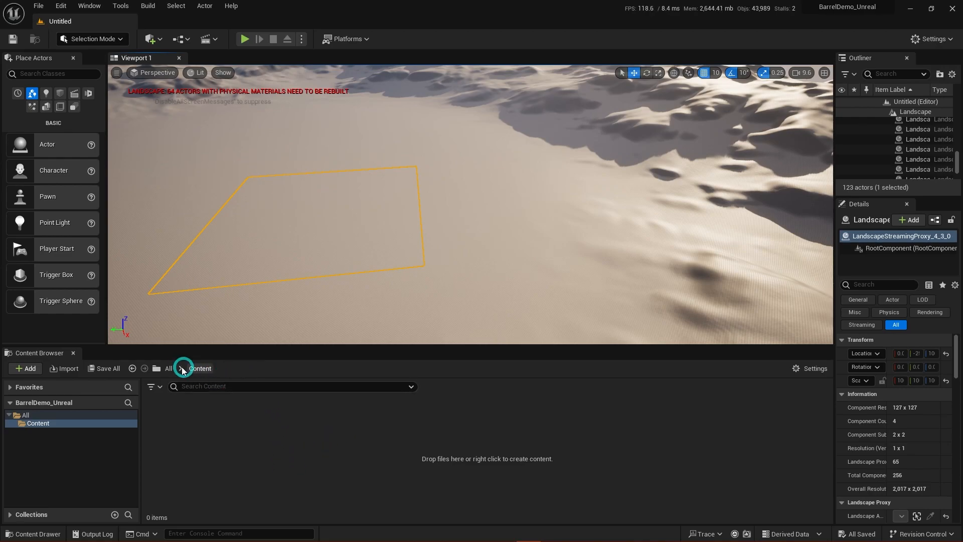
pyautogui.moveTo(191, 344); pyautogui.dragTo(192, 416)
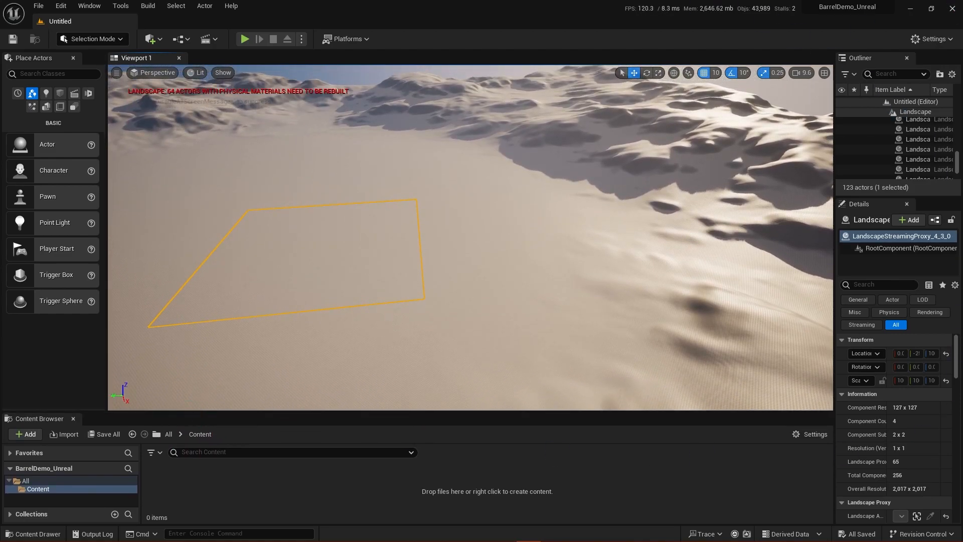
# Step: Switch to File Explorer, open the BarrelDemo_Unreal project's Content folder and move the window clear of the Content Browser
pyautogui.moveTo(505, 0); pyautogui.dragTo(375, 142)
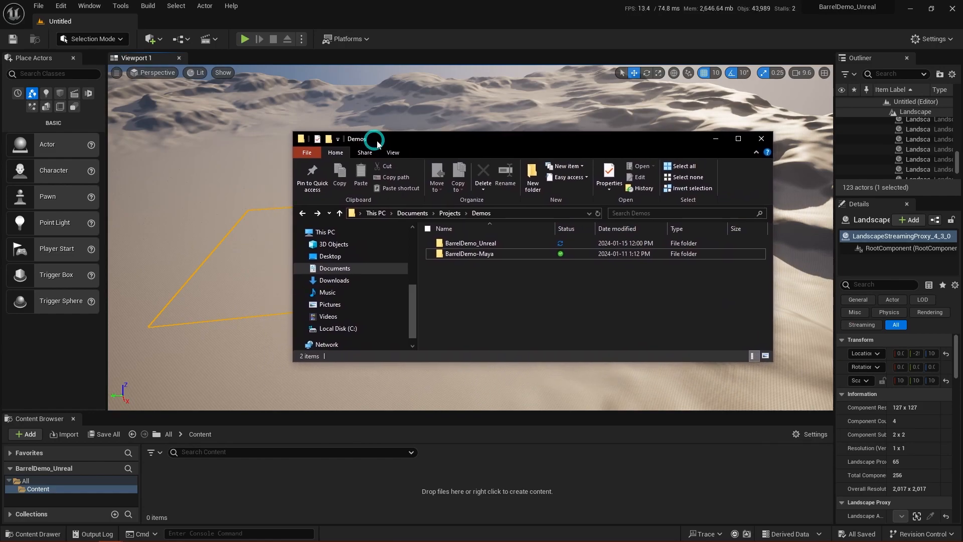
pyautogui.doubleClick(490, 245)
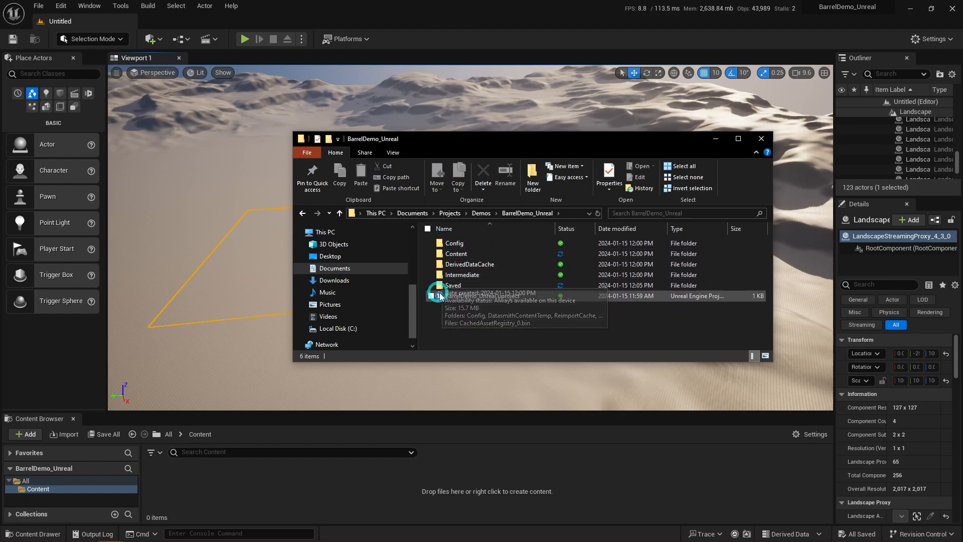
pyautogui.doubleClick(460, 253)
pyautogui.moveTo(490, 142); pyautogui.dragTo(554, 107)
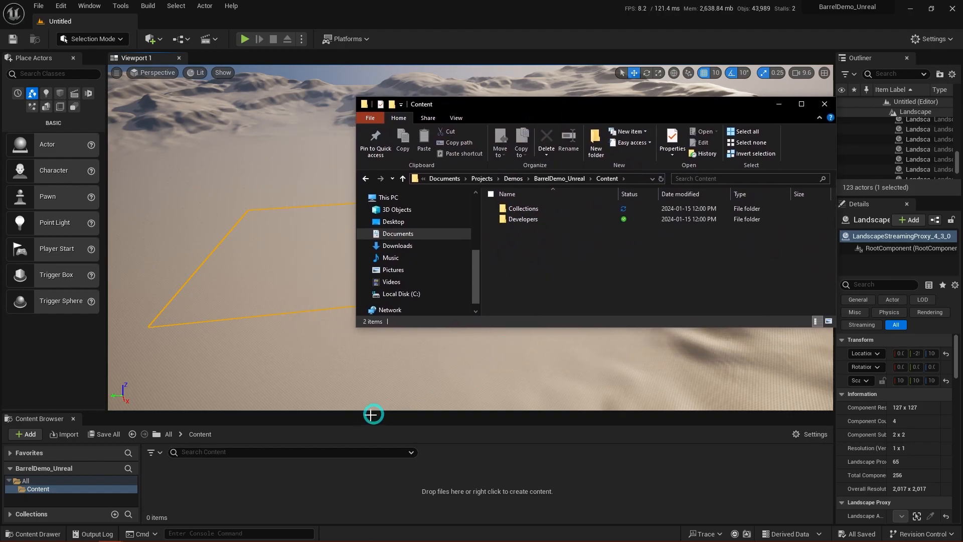
# Step: Back in Unreal Editor, create a folder named MEshes inside Content and enlarge the Content Browser
pyautogui.rightClick(269, 485)
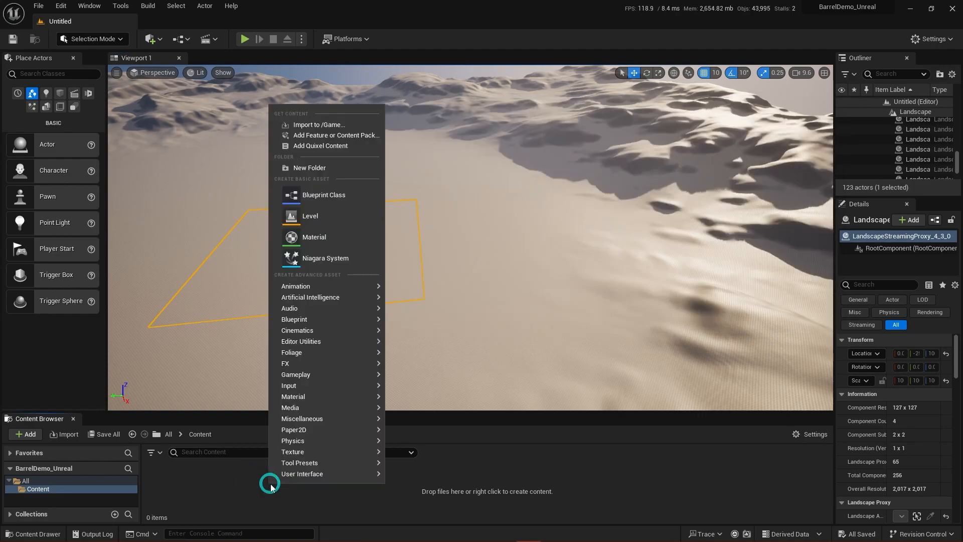
pyautogui.click(318, 168)
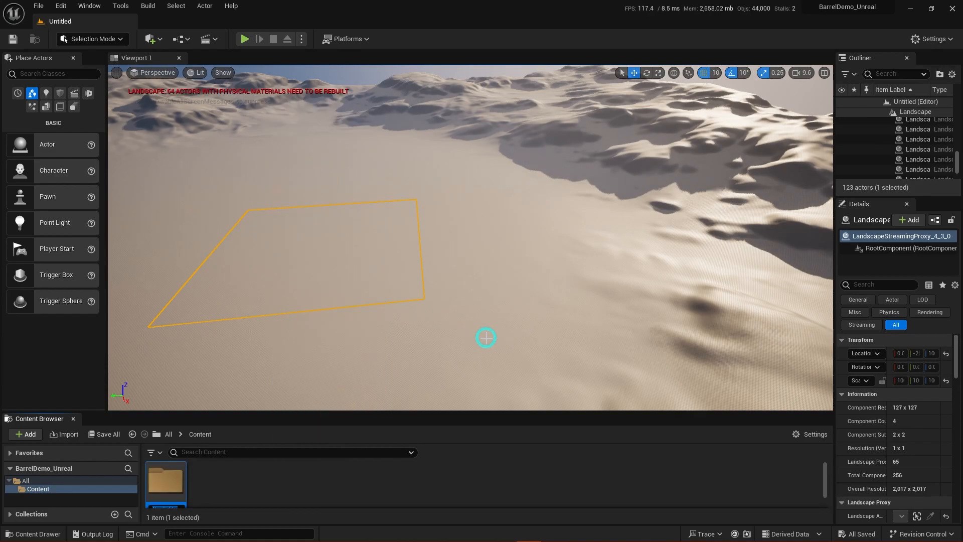
pyautogui.write('Meshes')
pyautogui.press('Return')
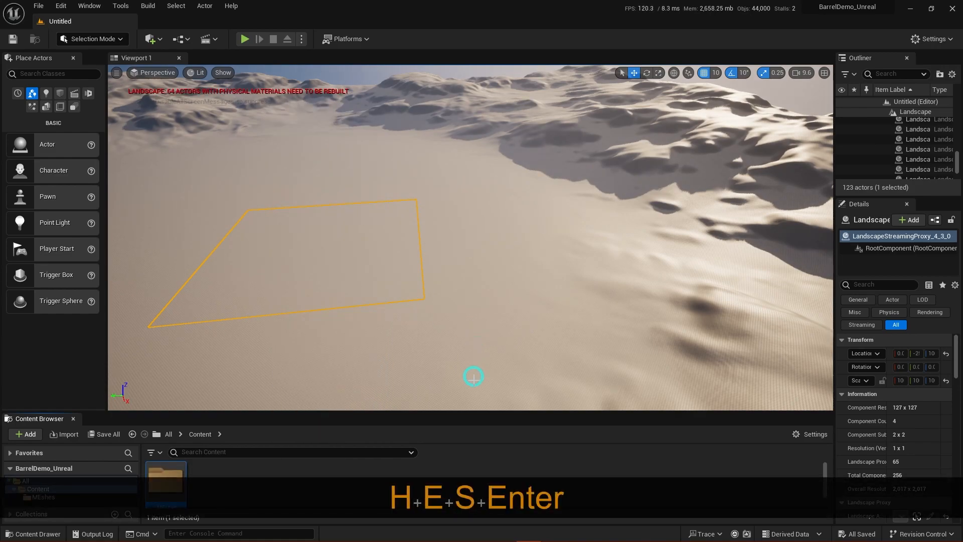
pyautogui.moveTo(458, 411); pyautogui.dragTo(456, 374)
# Step: Try to rename the MEshes folder as Meshes in the Content Browser
pyautogui.rightClick(189, 472)
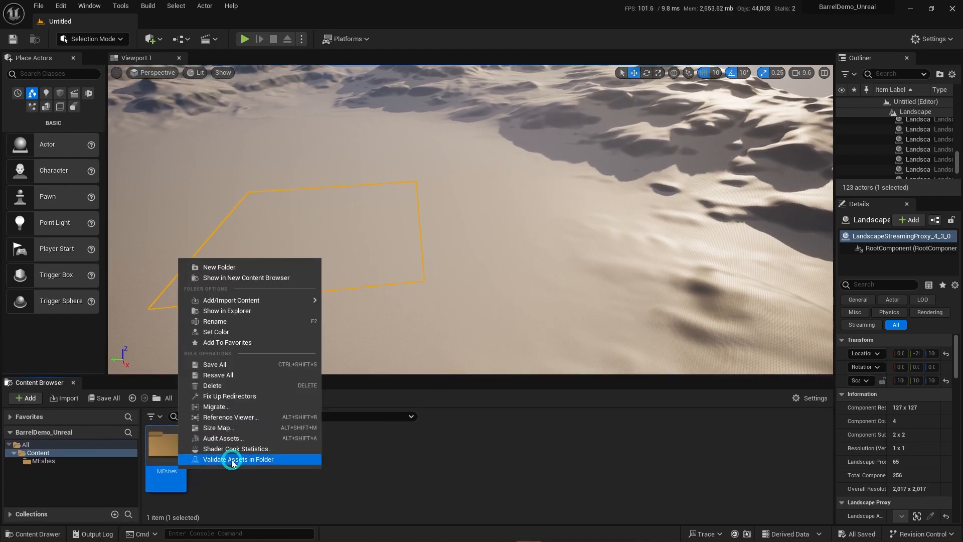
pyautogui.click(255, 368)
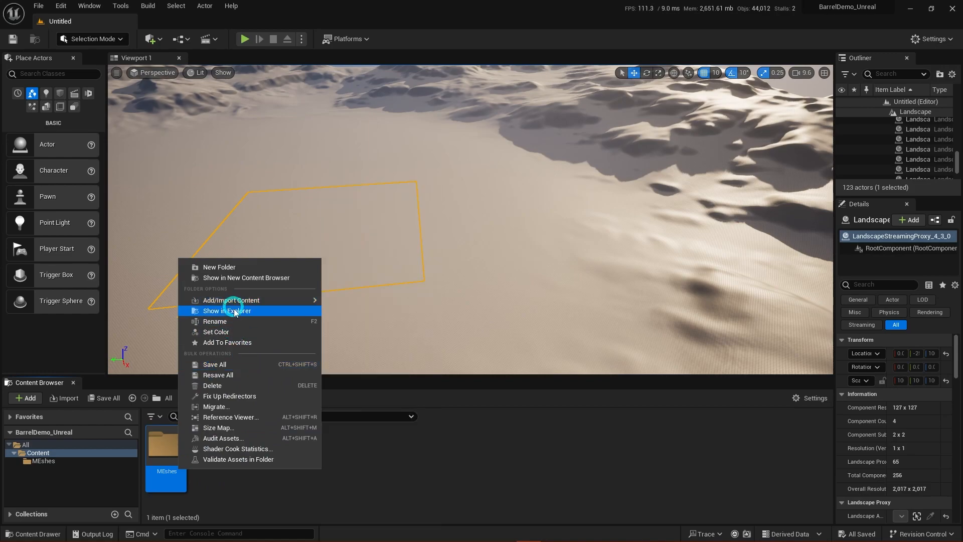
pyautogui.click(225, 320)
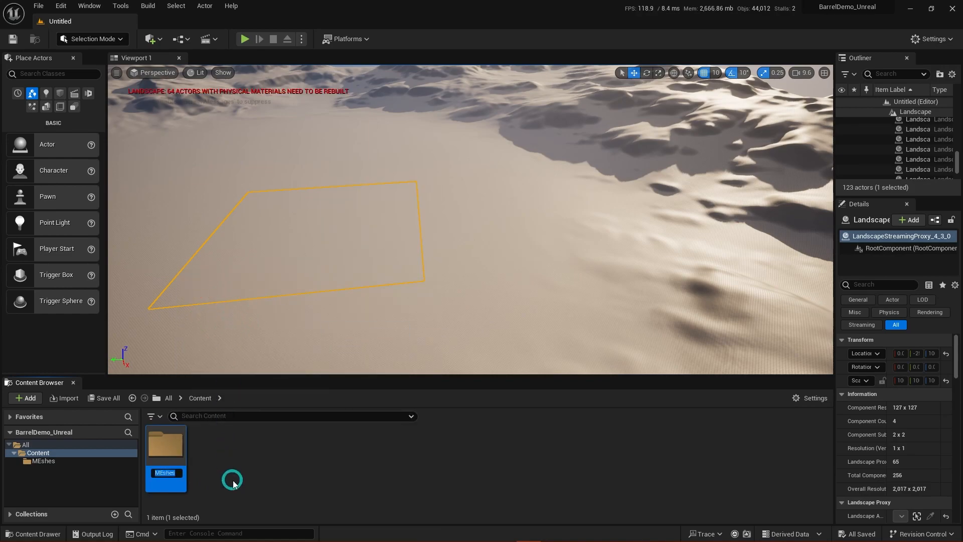
pyautogui.press('Right')
pyautogui.press('Delete')
pyautogui.write('e')
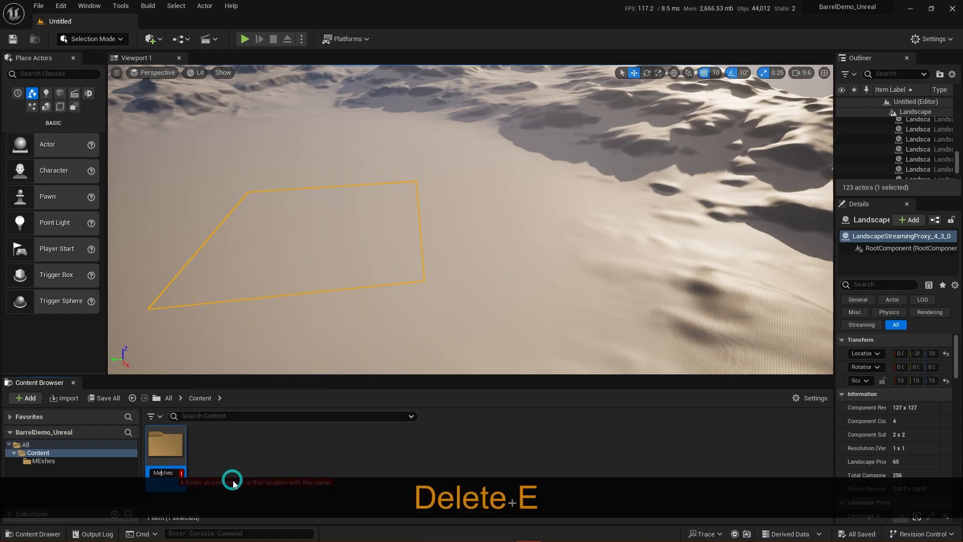
pyautogui.press('Return')
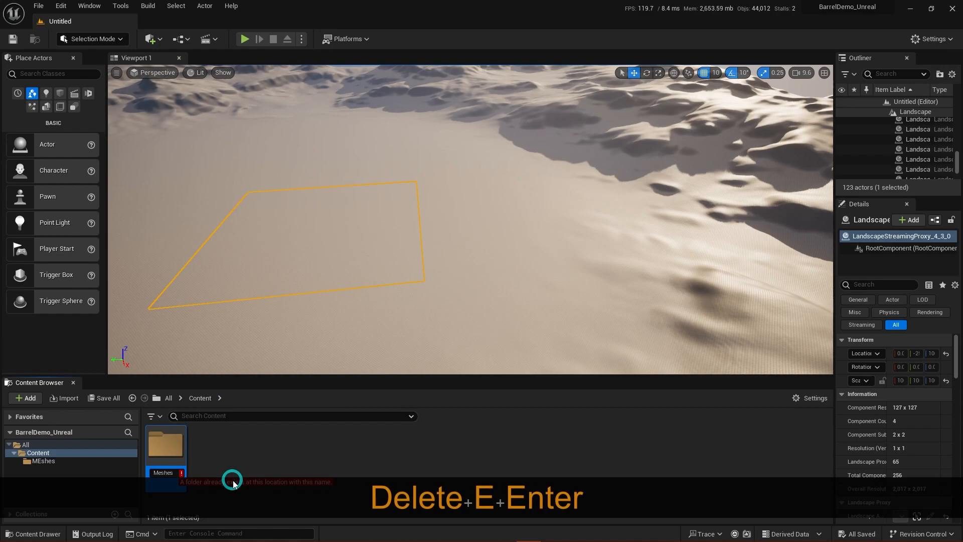
pyautogui.click(273, 450)
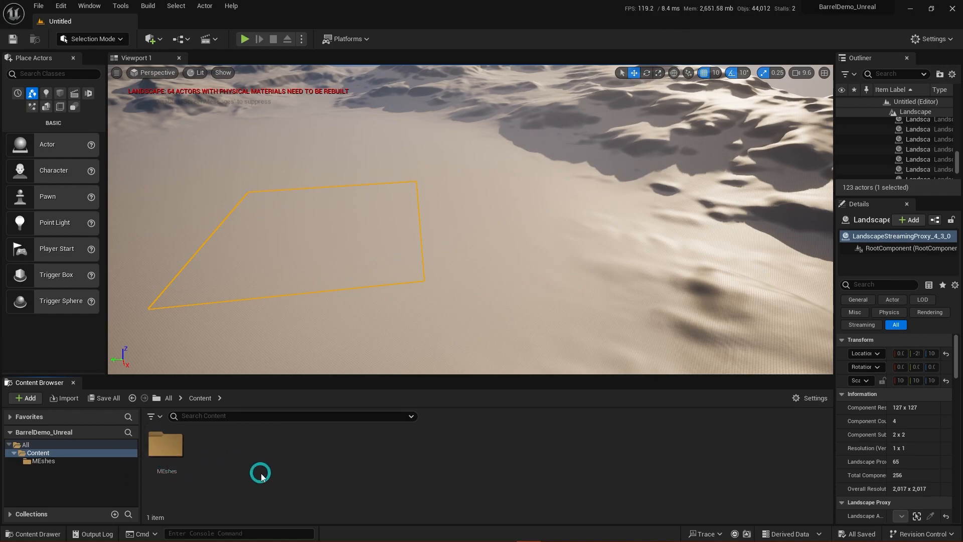
# Step: Switch to File Explorer and create a folder named Materials inside the project's Content folder
pyautogui.moveTo(146, 534)
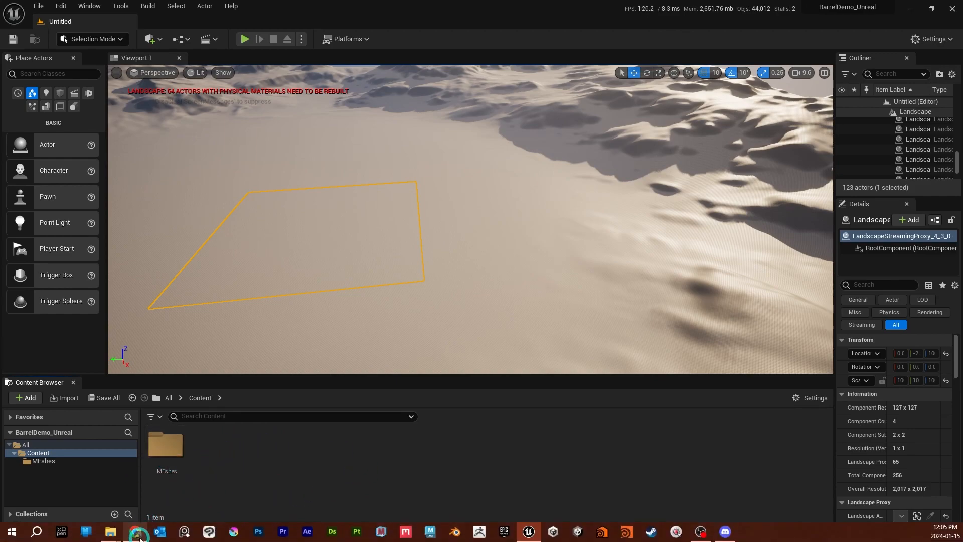
pyautogui.moveTo(115, 535)
pyautogui.click(172, 488)
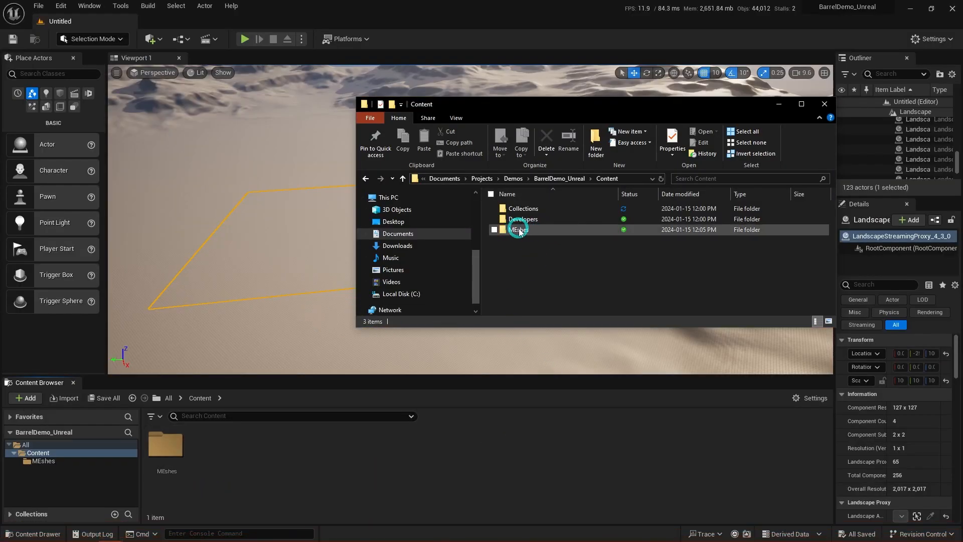
pyautogui.rightClick(529, 269)
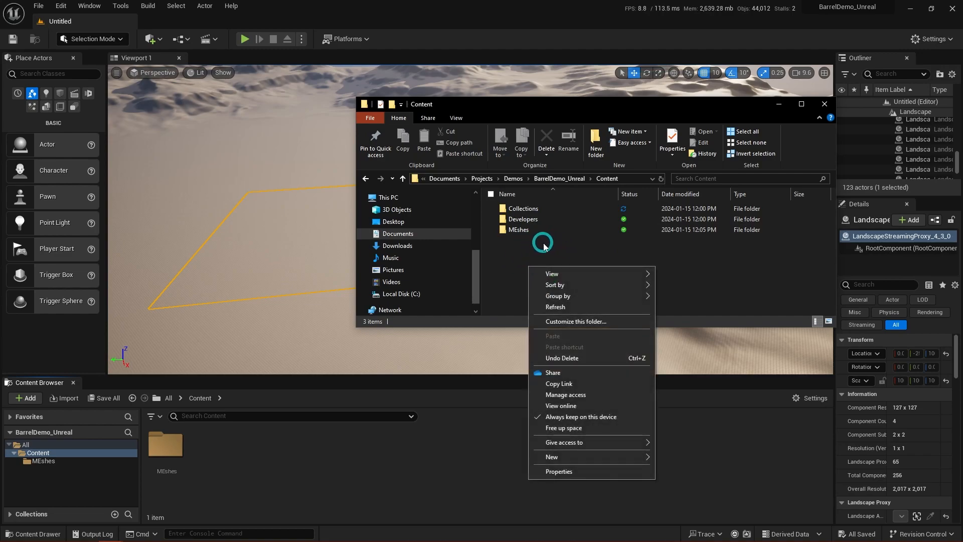
pyautogui.moveTo(584, 456)
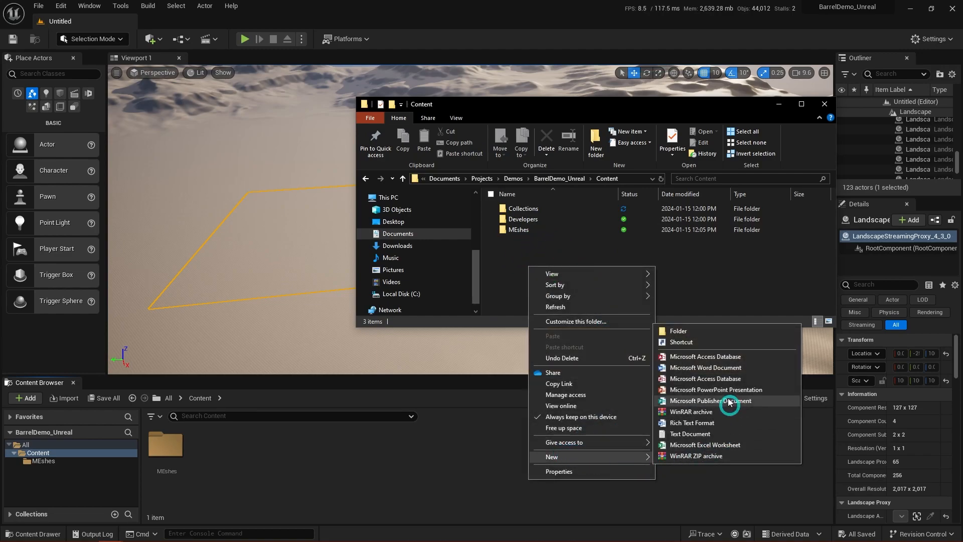
pyautogui.click(685, 331)
pyautogui.write('Materials')
pyautogui.press('Return')
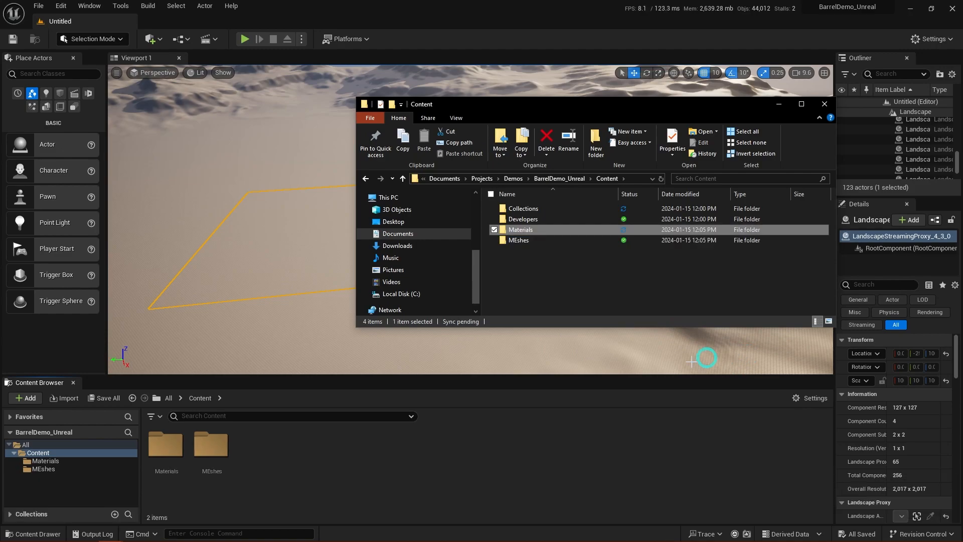
# Step: Move the File Explorer window aside, return to the Demos folder and open the BarrelDemo-Maya folder
pyautogui.click(178, 448)
pyautogui.moveTo(556, 109); pyautogui.dragTo(297, 96)
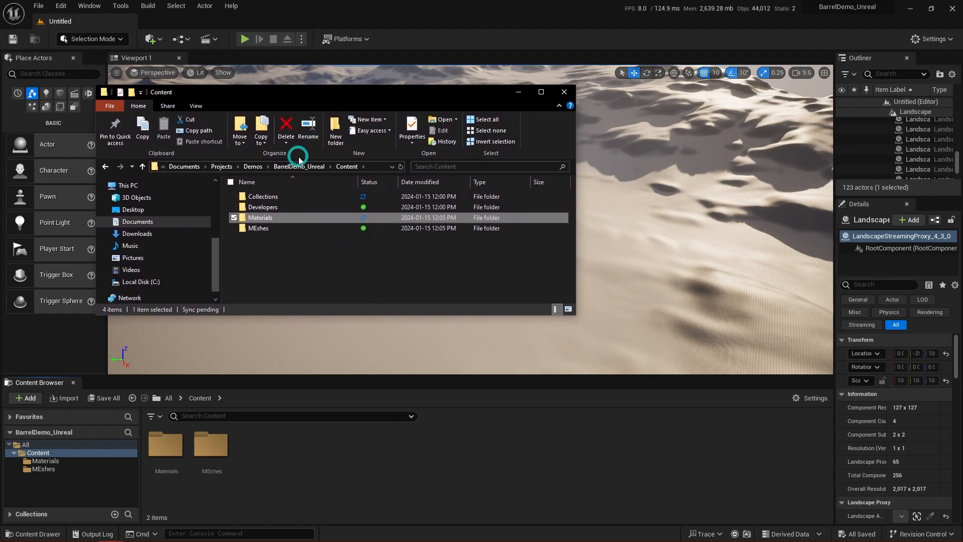
pyautogui.click(105, 167)
pyautogui.click(104, 167)
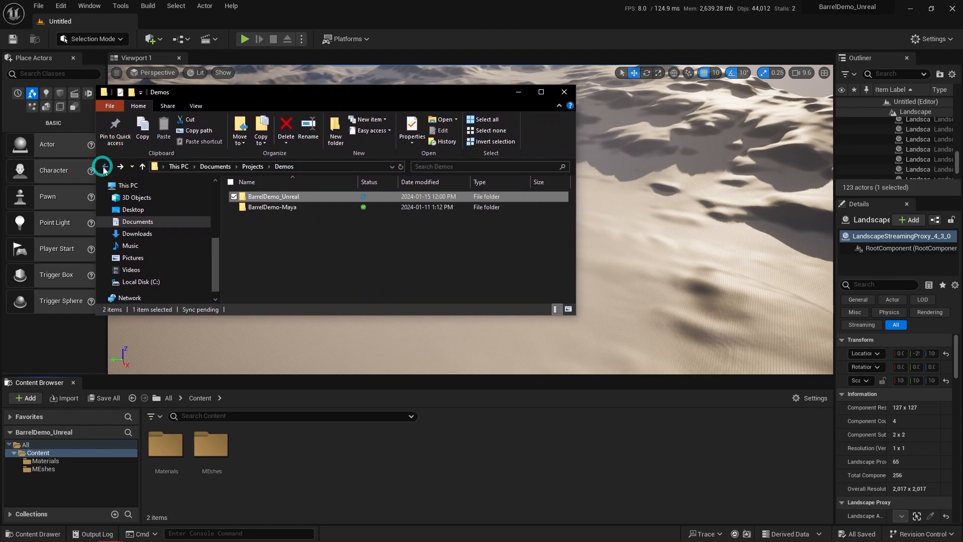
pyautogui.doubleClick(269, 208)
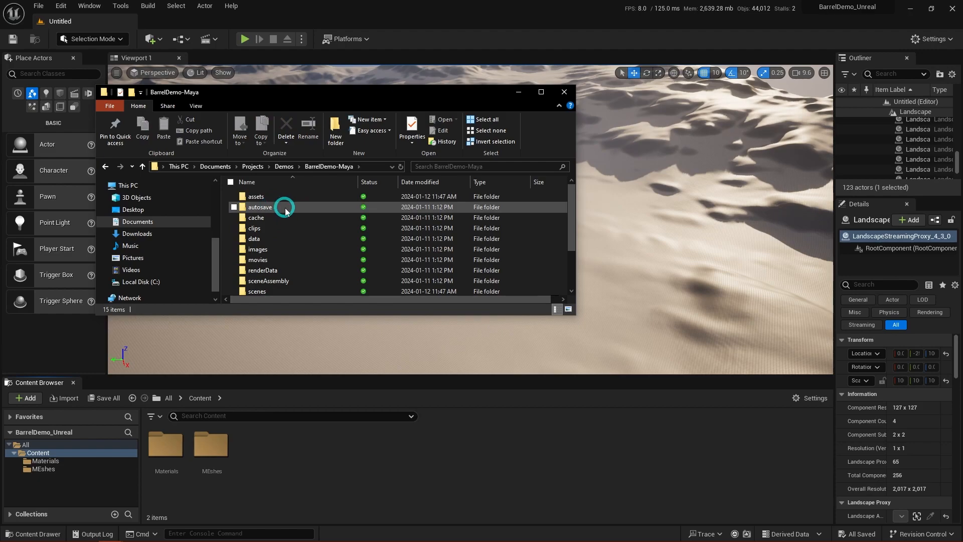
# Step: Return to the Demos folder, open BarrelDemo-Maya in a new window and arrange the two File Explorer windows side by side
pyautogui.click(103, 167)
pyautogui.rightClick(271, 207)
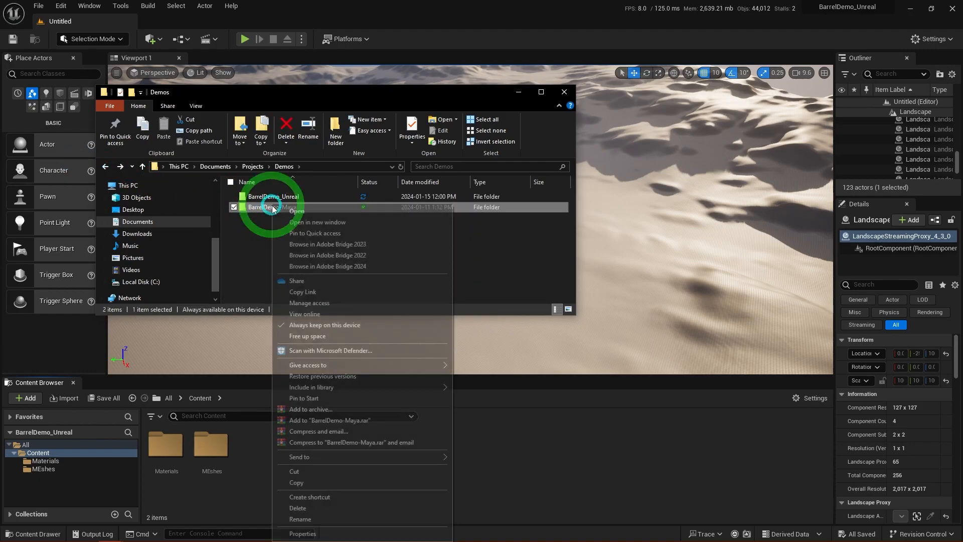
pyautogui.click(324, 221)
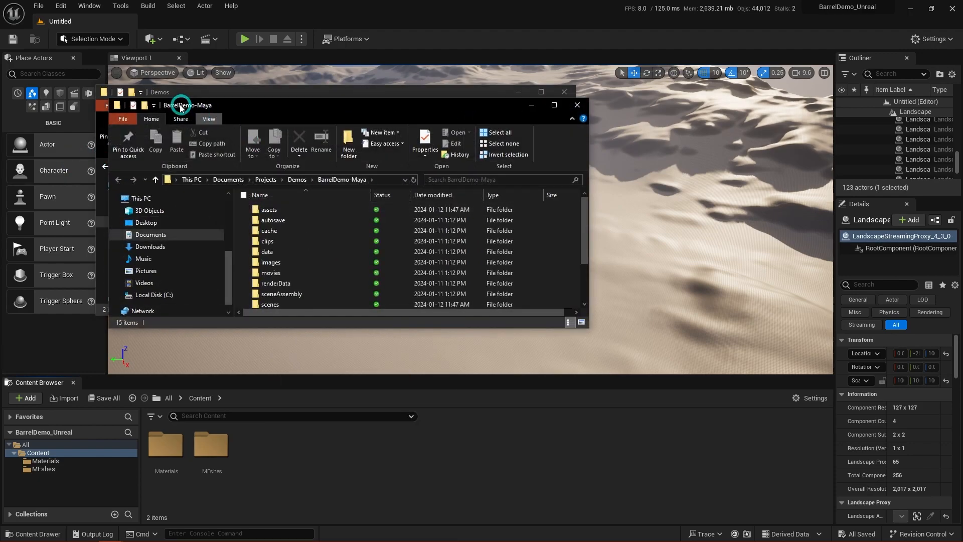
pyautogui.moveTo(179, 97); pyautogui.dragTo(580, 84)
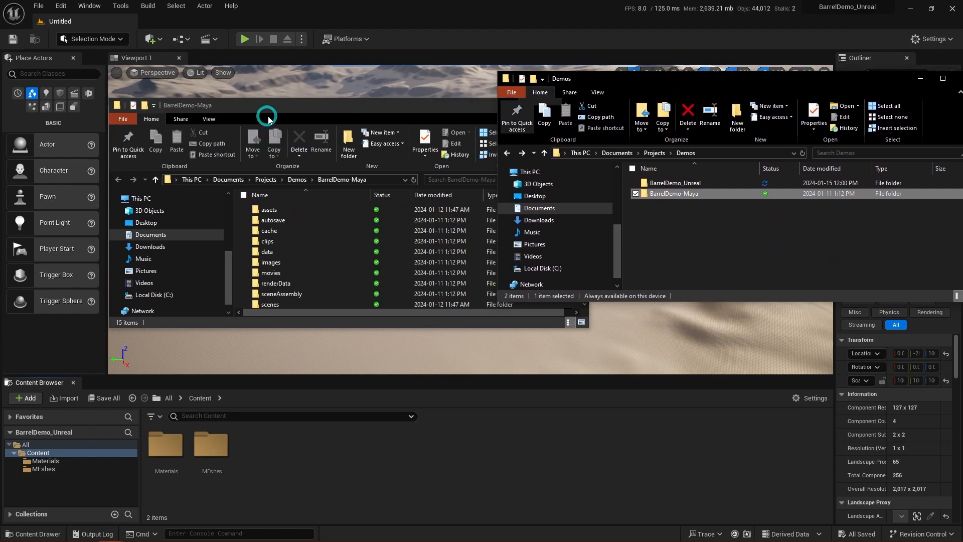
pyautogui.moveTo(274, 111); pyautogui.dragTo(181, 75)
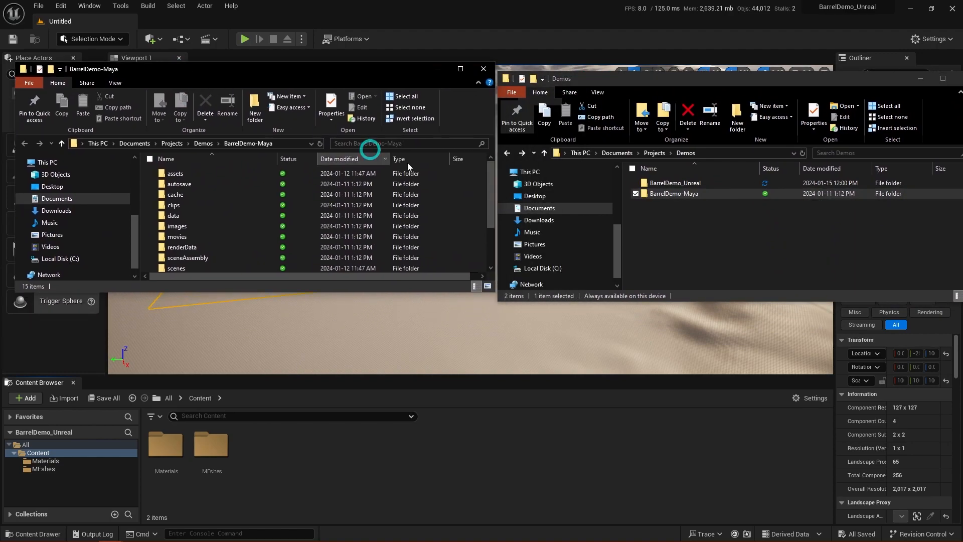
# Step: Open BarrelDemo-Maya's assets folder in one window and BarrelDemo_Unreal's Content\MEshes folder in the other
pyautogui.doubleClick(690, 184)
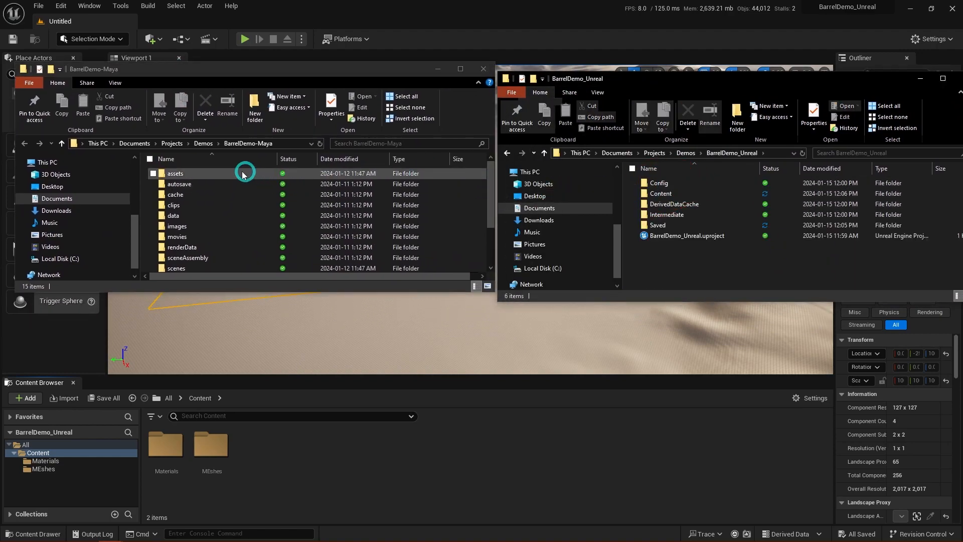
pyautogui.doubleClick(200, 176)
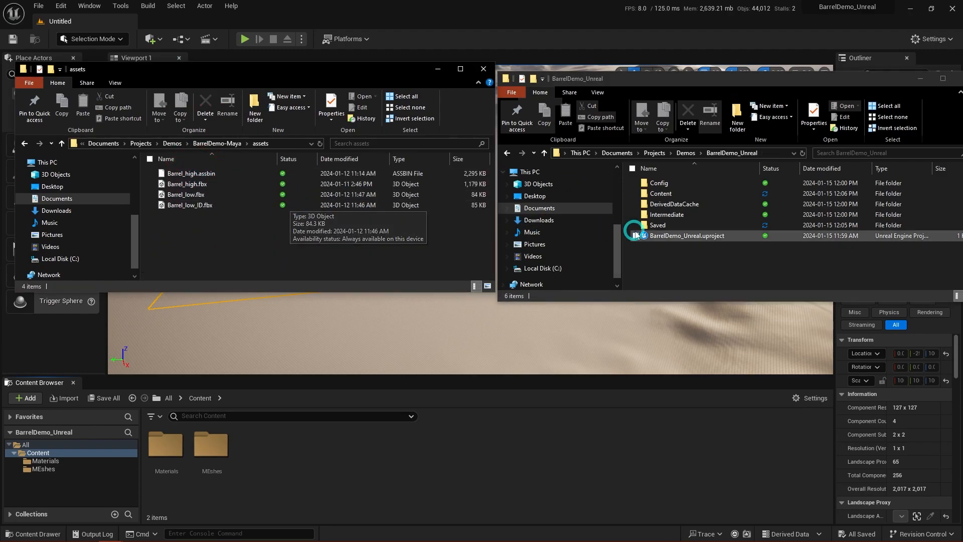
pyautogui.doubleClick(661, 194)
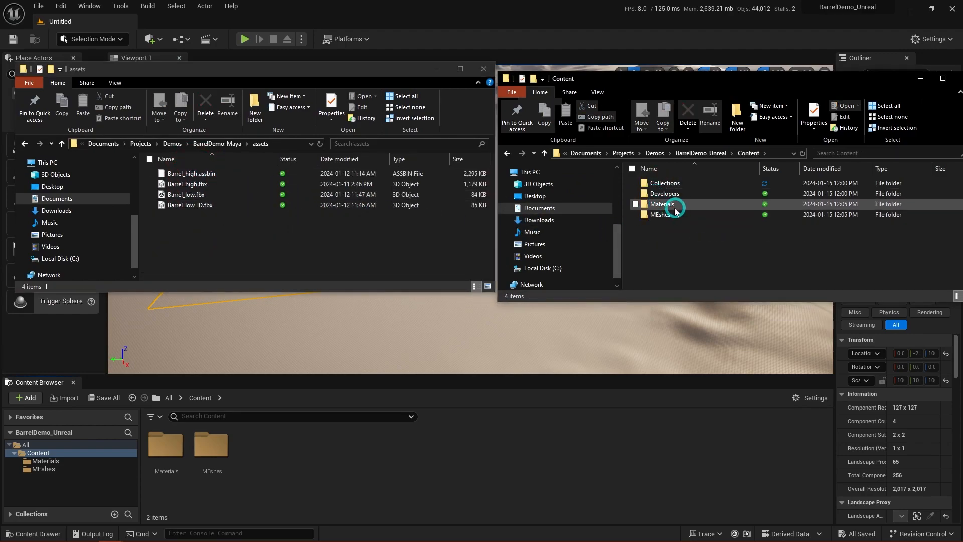
pyautogui.doubleClick(666, 215)
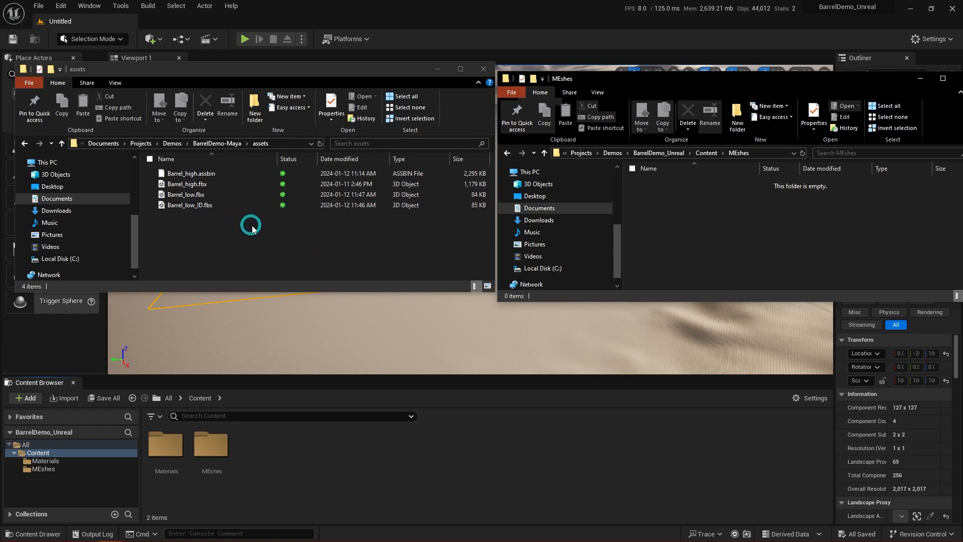
# Step: Try moving Barrel_low.fbx from the assets folder into the MEshes folder, and undo the move
pyautogui.moveTo(190, 195); pyautogui.dragTo(682, 240)
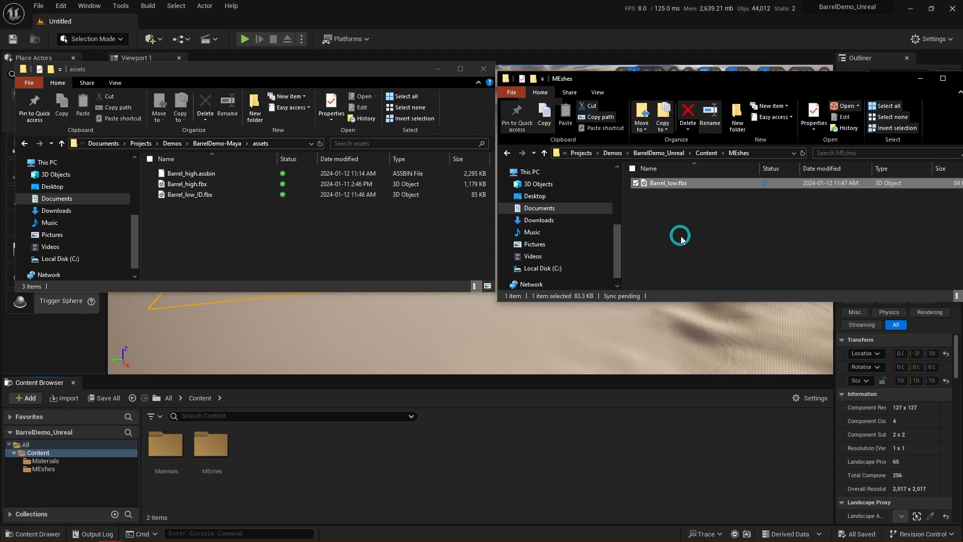
pyautogui.moveTo(191, 195); pyautogui.dragTo(265, 217)
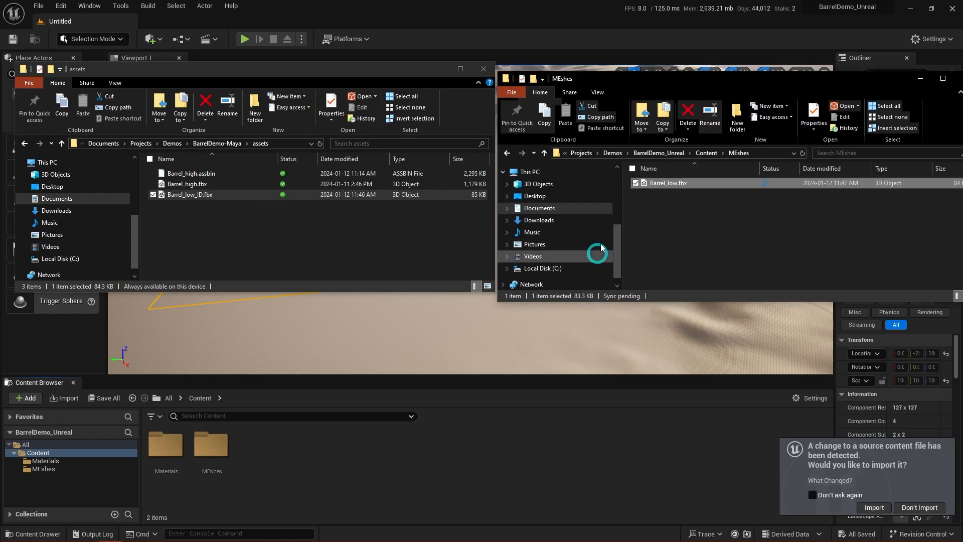
pyautogui.hotkey('ctrl', 'z')
# Step: Copy Barrel_low.fbx from the assets folder into the Unreal project's MEshes folder, leaving the original in place
pyautogui.rightClick(202, 199)
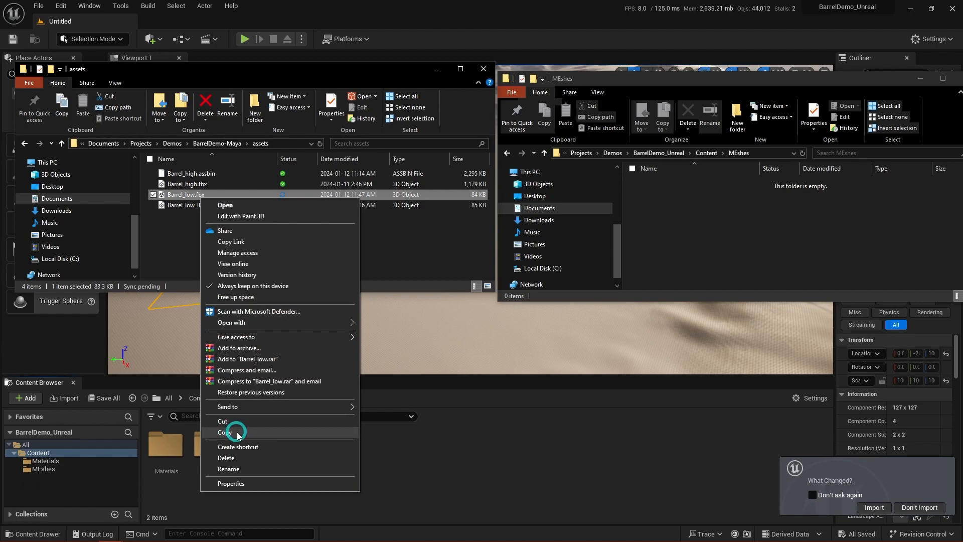
pyautogui.click(235, 432)
pyautogui.click(760, 240)
pyautogui.hotkey('ctrl', 'v')
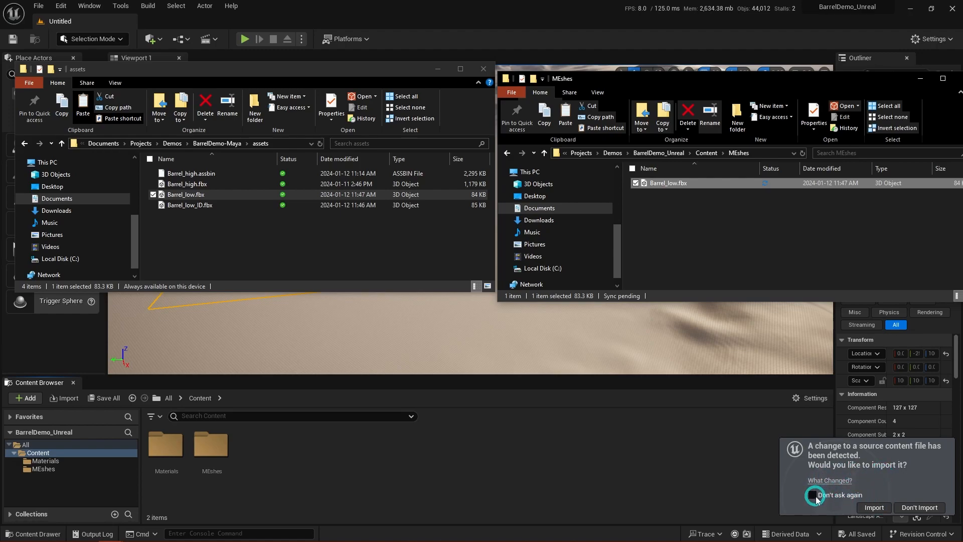
# Step: Accept importing the detected Barrel_low file with Don't ask again enabled, and review the FBX import settings including the advanced mesh options
pyautogui.click(813, 495)
pyautogui.click(873, 508)
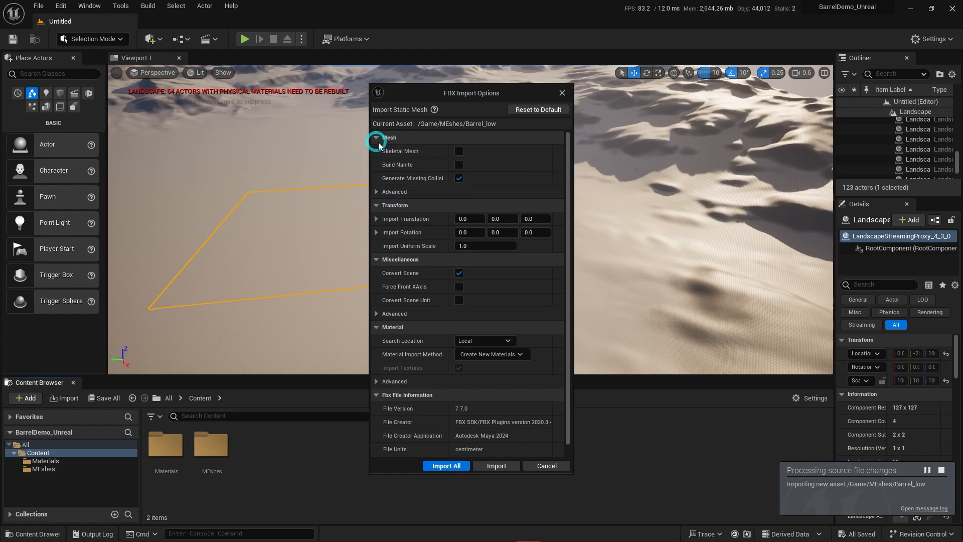
pyautogui.click(376, 192)
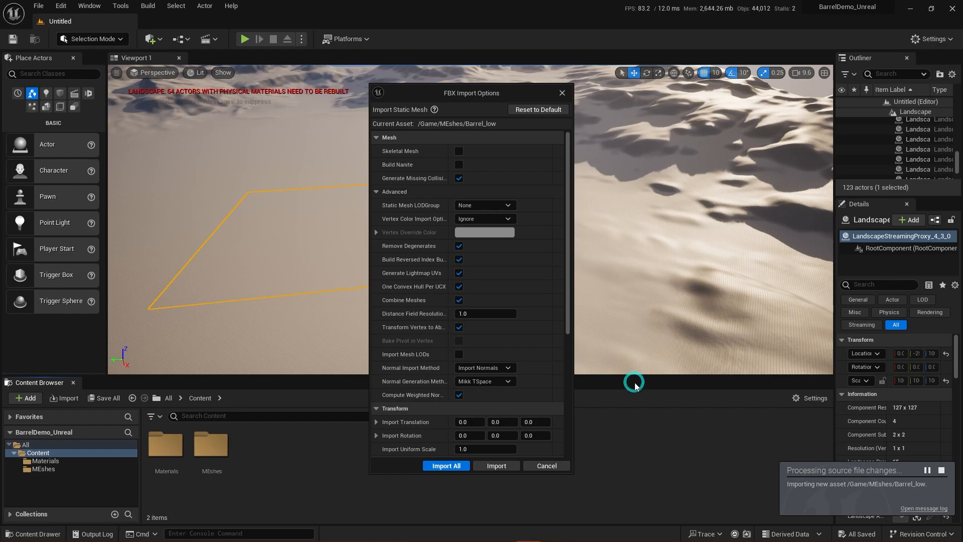
pyautogui.scroll(-4, 482, 323)
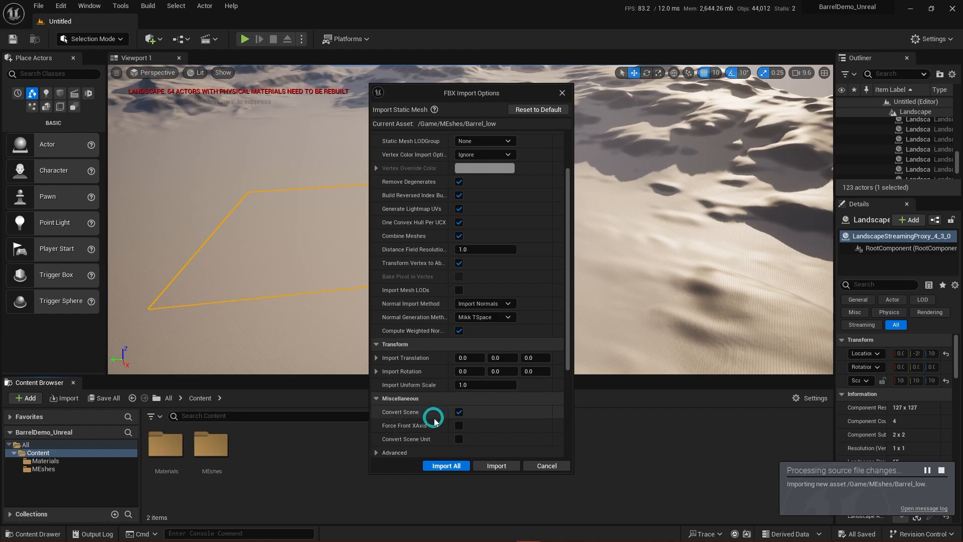
pyautogui.scroll(-6, 430, 288)
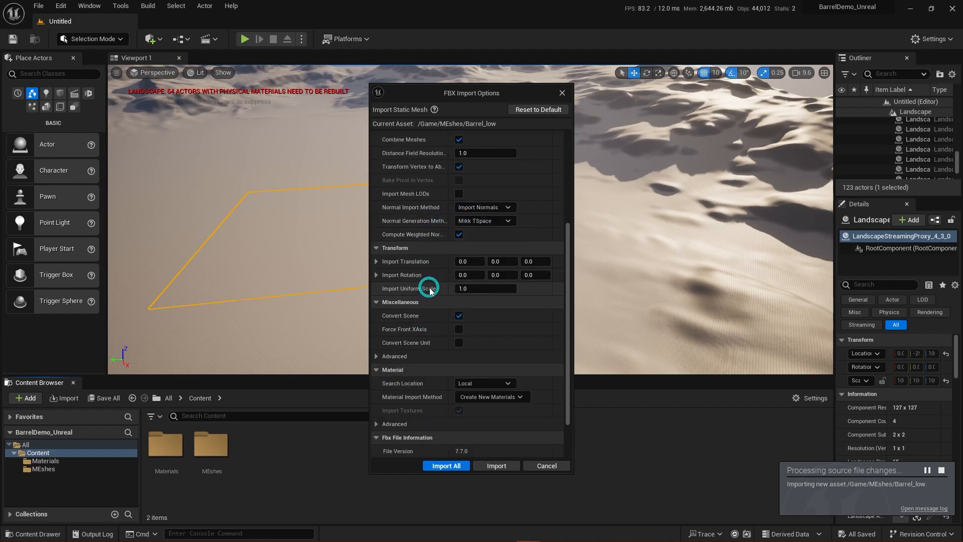
pyautogui.scroll(-2, 430, 288)
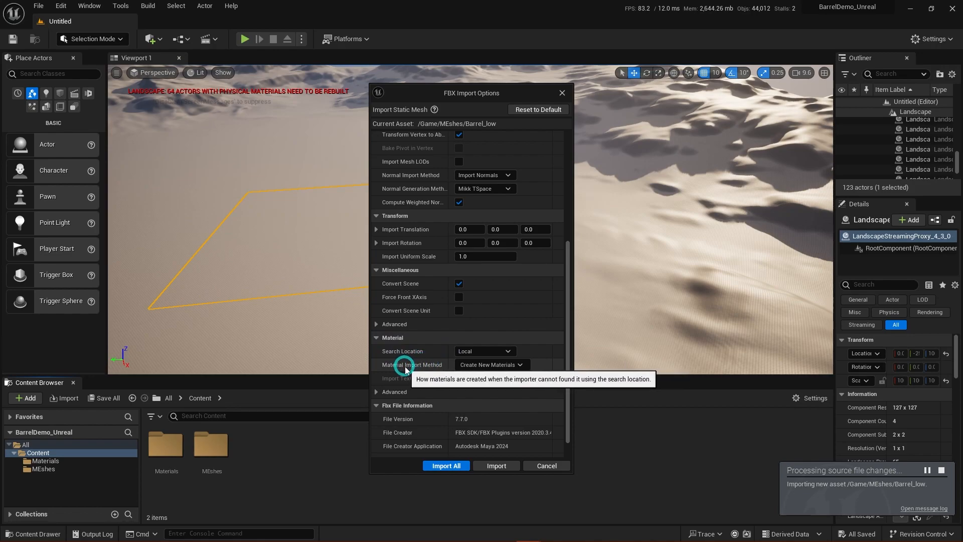
# Step: Set the Material Import Method to Do Not Create Material and import all of Barrel_low
pyautogui.click(522, 365)
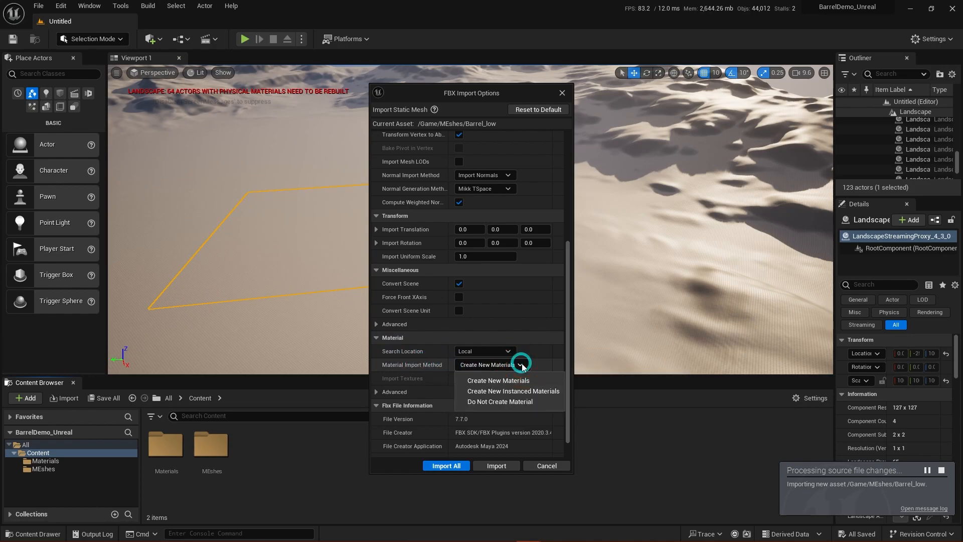
pyautogui.click(522, 403)
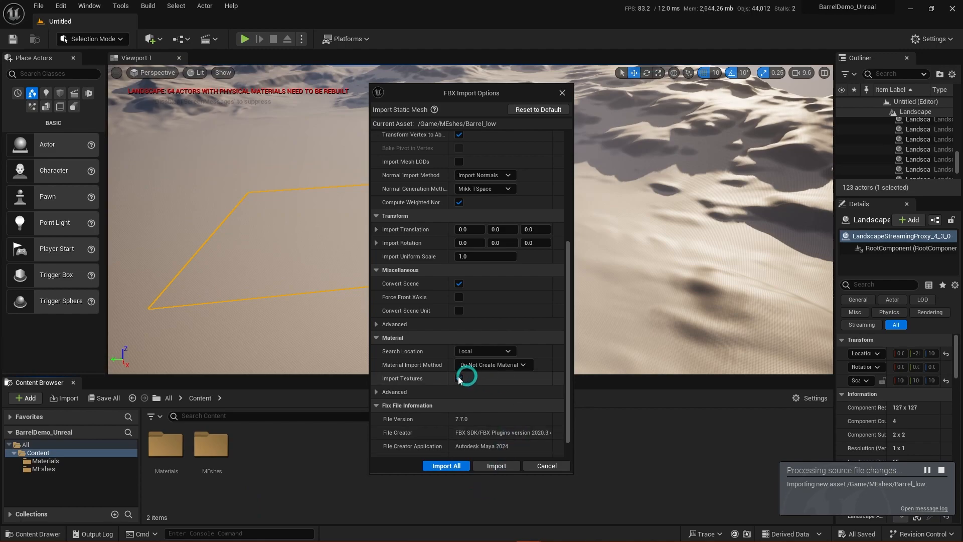
pyautogui.scroll(-1, 475, 386)
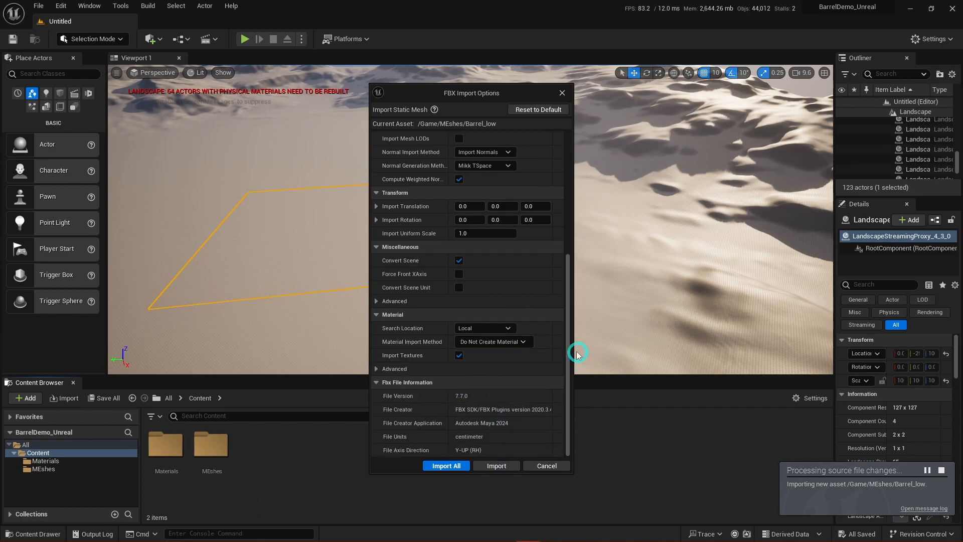
pyautogui.click(446, 466)
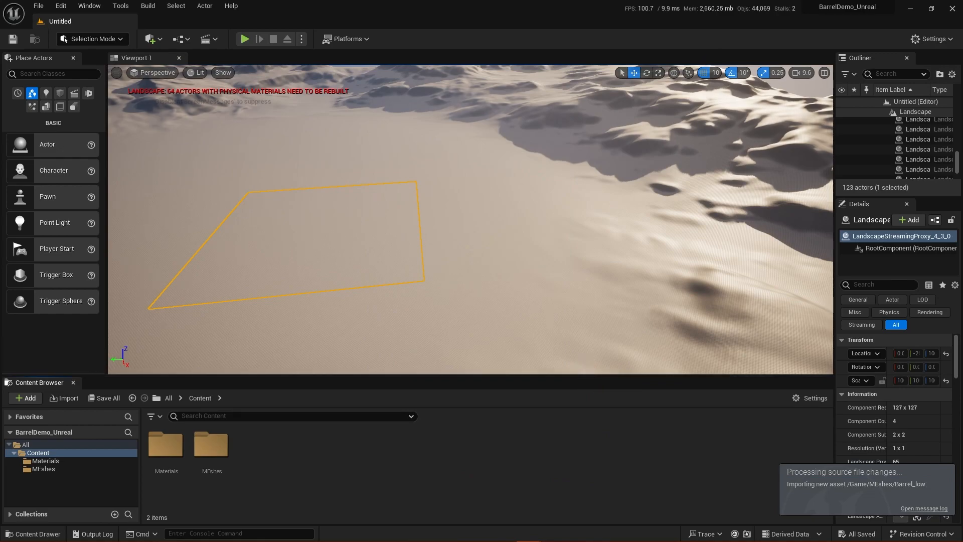
# Step: Clear and close the Message Log, and open the MEshes folder in the Content Browser
pyautogui.moveTo(366, 194); pyautogui.dragTo(468, 58)
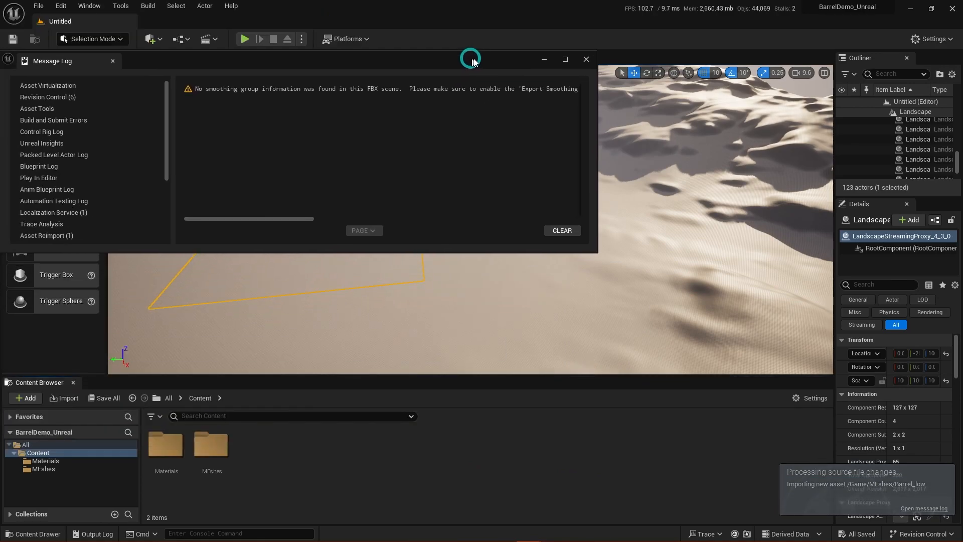
pyautogui.moveTo(335, 214); pyautogui.dragTo(252, 205)
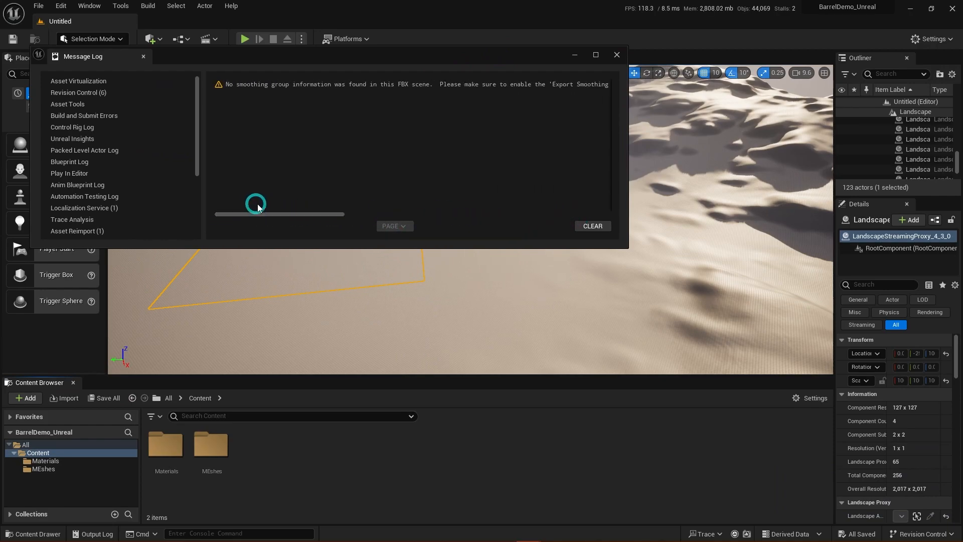
pyautogui.click(593, 225)
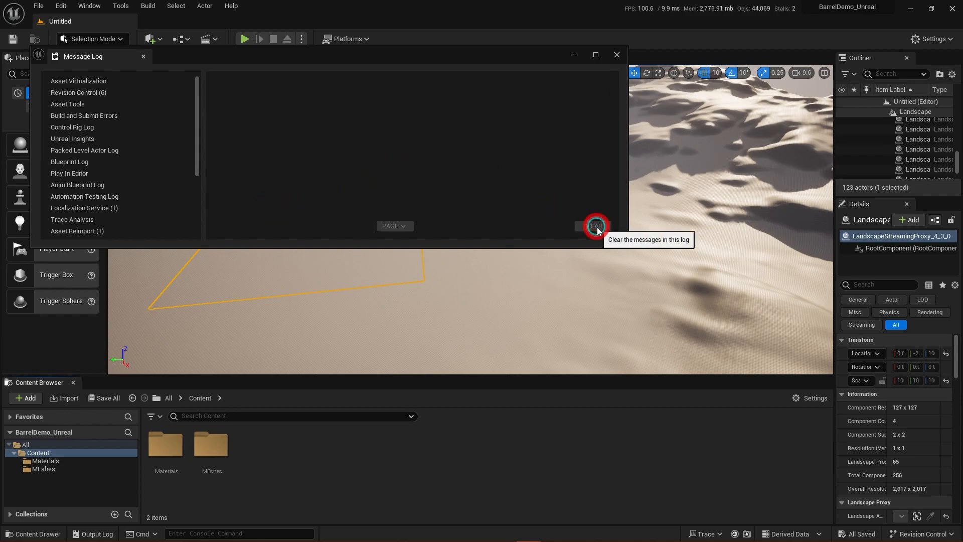
pyautogui.click(618, 55)
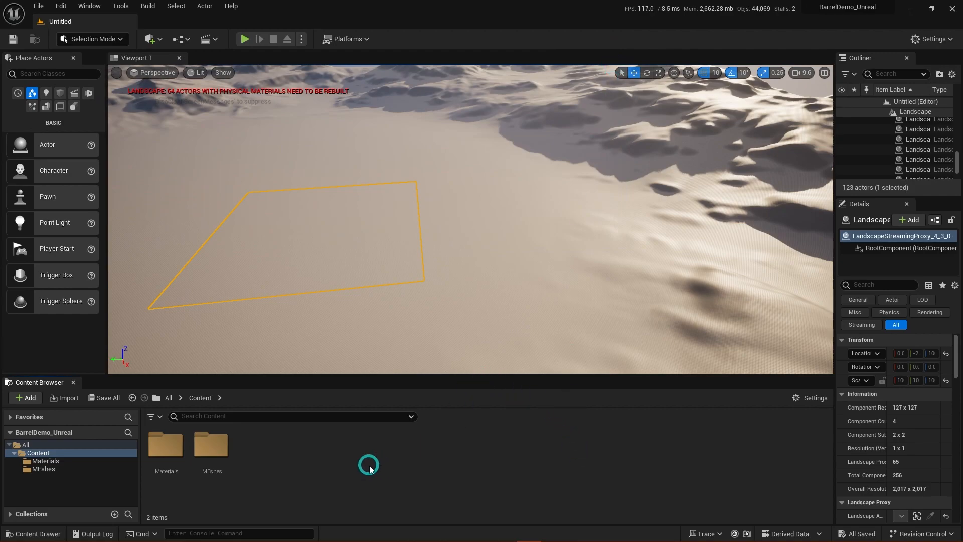
pyautogui.doubleClick(215, 446)
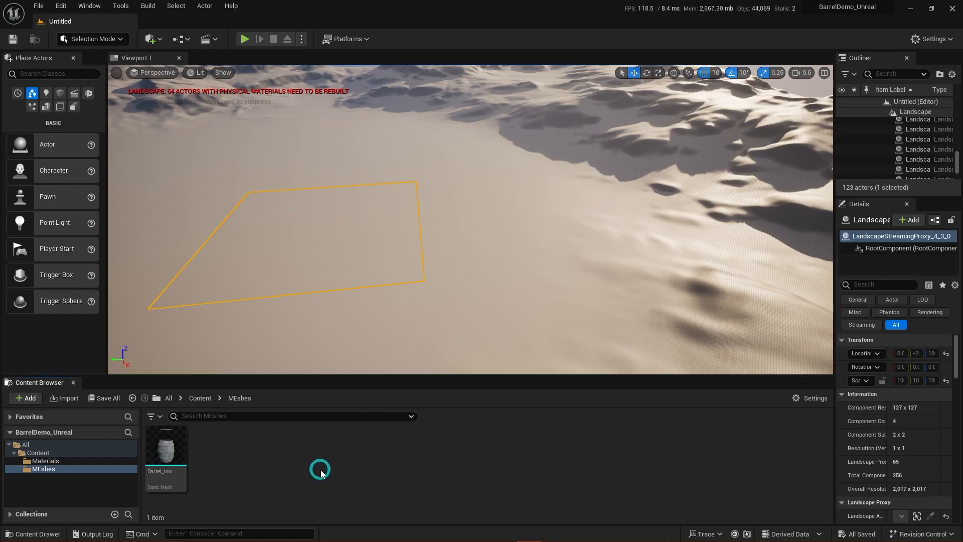
# Step: Bring back the assets and MEshes windows in File Explorer, check the MEshes files and close the MEshes window
pyautogui.moveTo(110, 532)
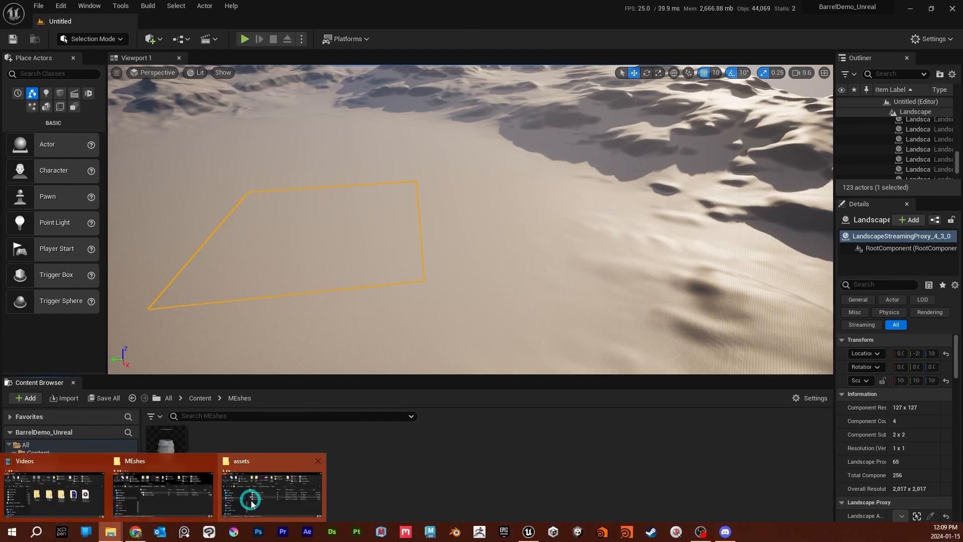
pyautogui.click(150, 498)
pyautogui.click(112, 537)
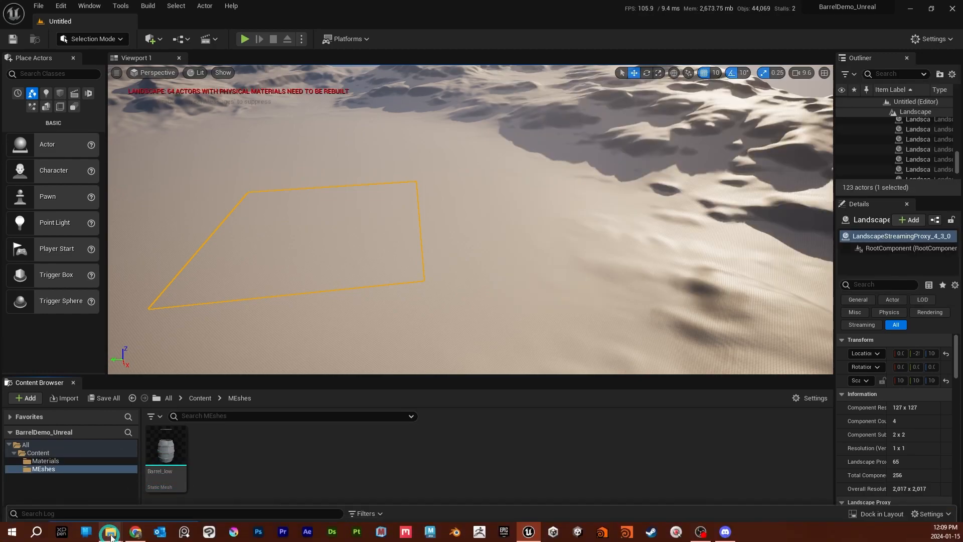
pyautogui.click(113, 537)
pyautogui.click(253, 484)
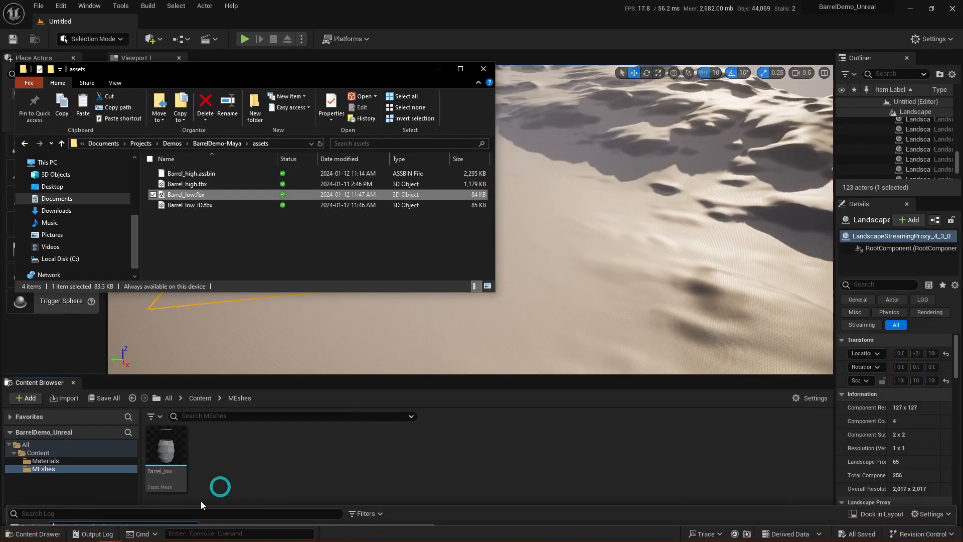
pyautogui.click(111, 530)
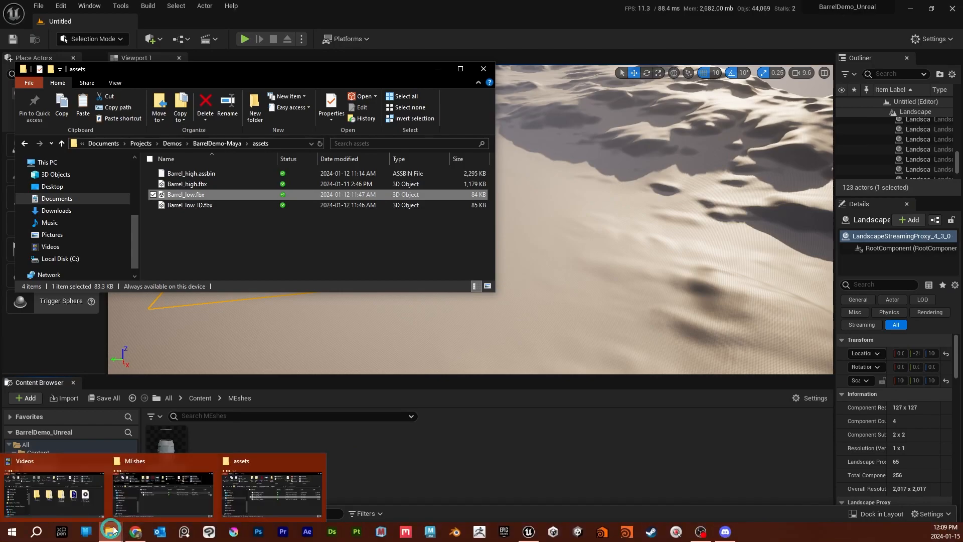
pyautogui.click(143, 489)
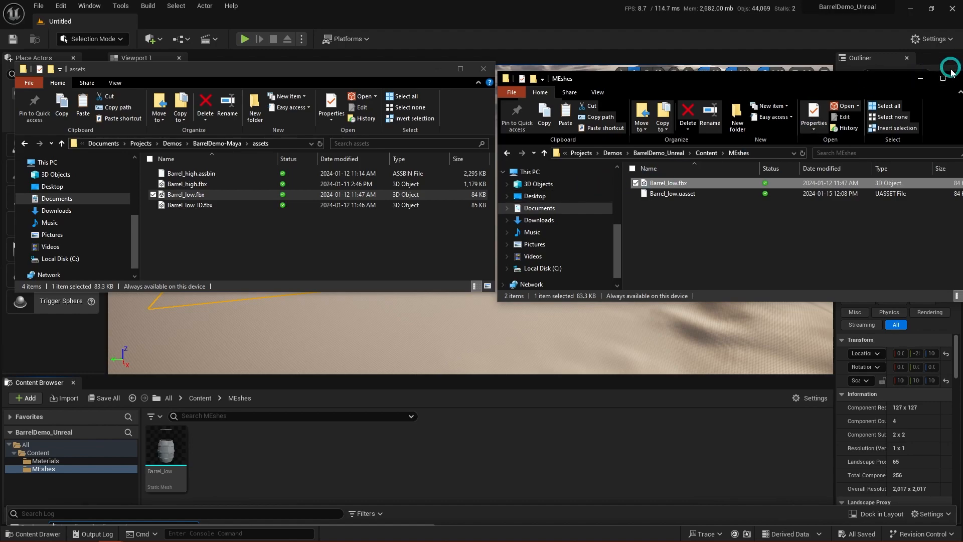
pyautogui.moveTo(876, 87); pyautogui.dragTo(767, 115)
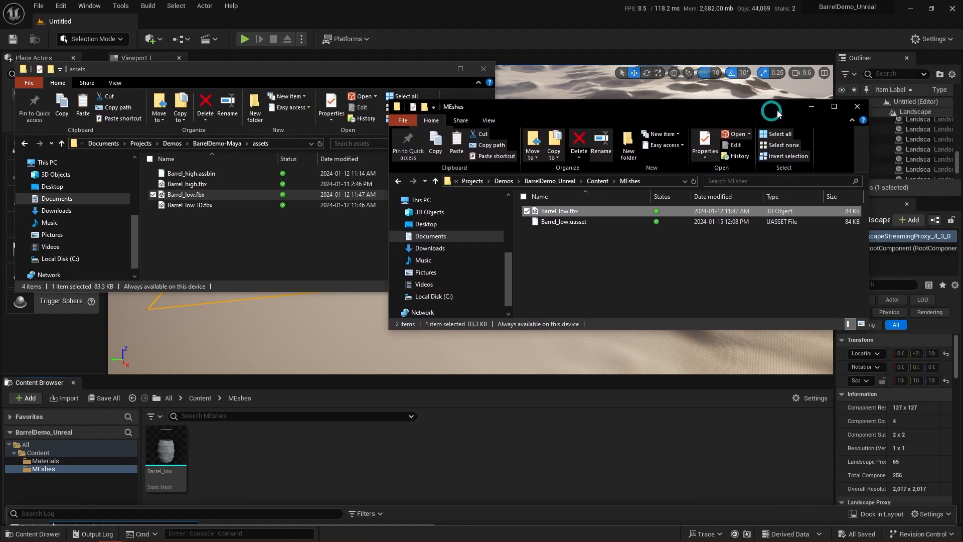
pyautogui.click(859, 107)
# Step: Bring Barrel_low_ID.fbx from the Maya assets folder into the MEshes content folder and minimize File Explorer
pyautogui.moveTo(235, 72); pyautogui.dragTo(649, 47)
pyautogui.moveTo(610, 185); pyautogui.dragTo(333, 458)
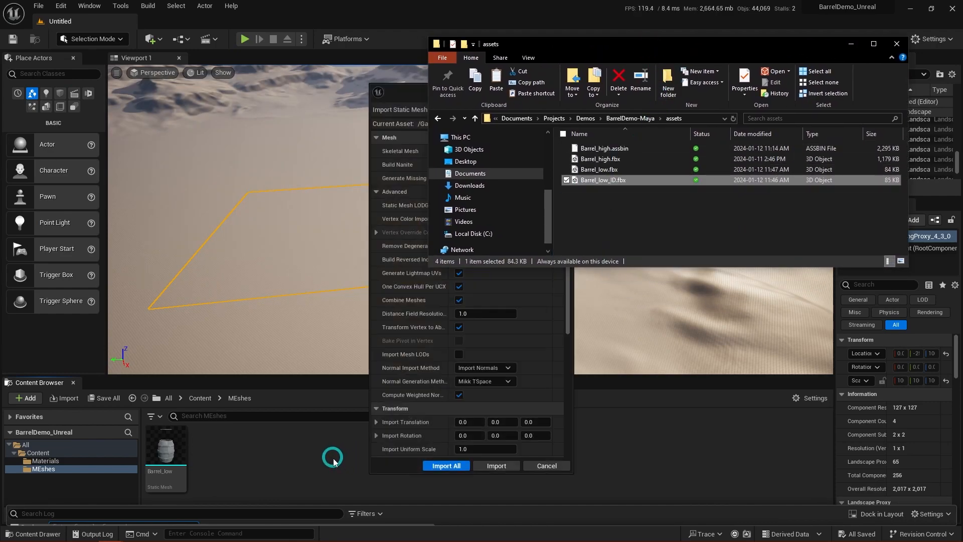
pyautogui.click(853, 44)
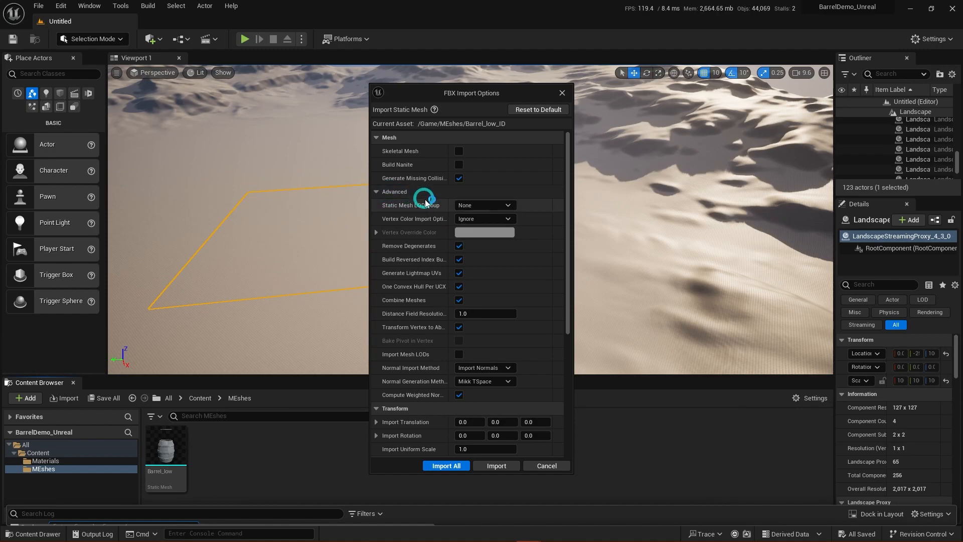
# Step: Review the FBX import options, import all of Barrel_low_ID with Do Not Create Material, and close the Message Log
pyautogui.click(376, 193)
pyautogui.click(377, 193)
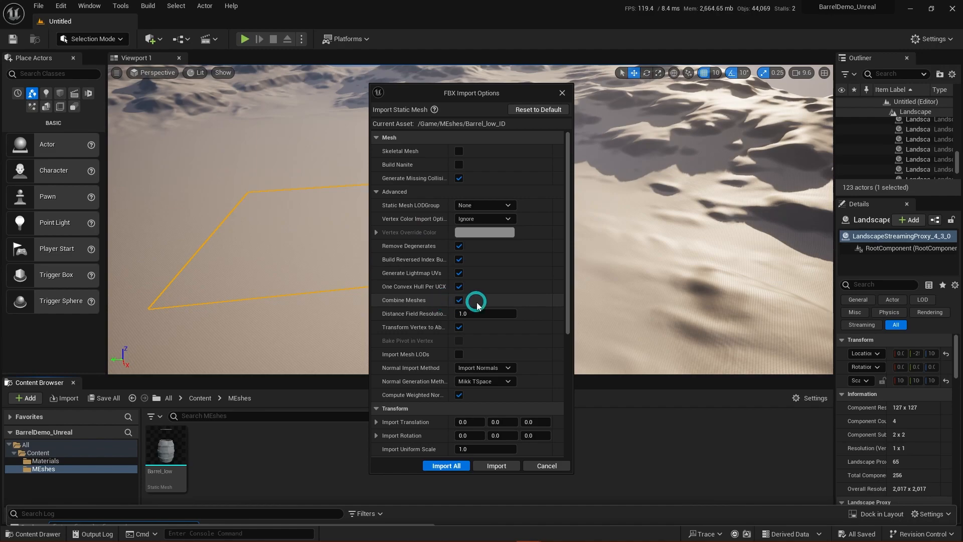
pyautogui.scroll(-10, 499, 401)
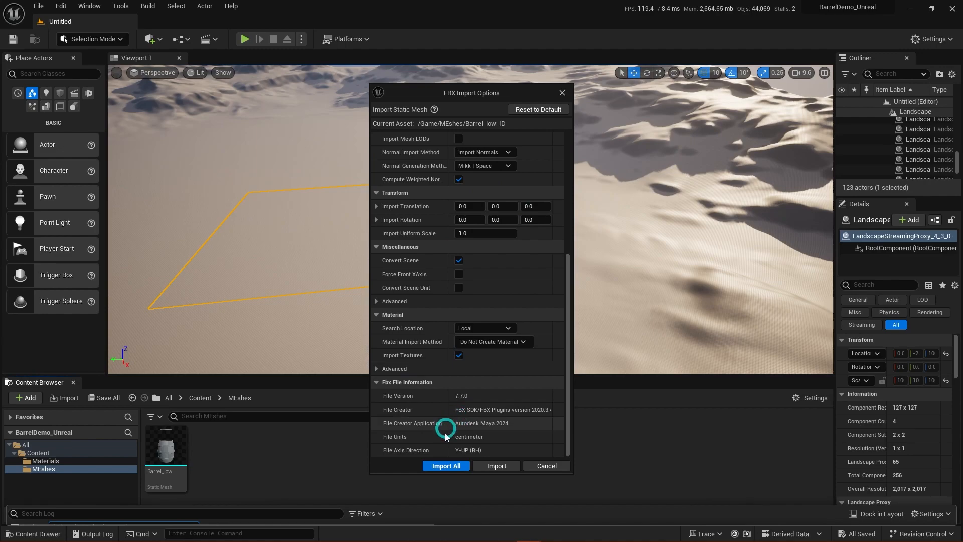
pyautogui.click(445, 465)
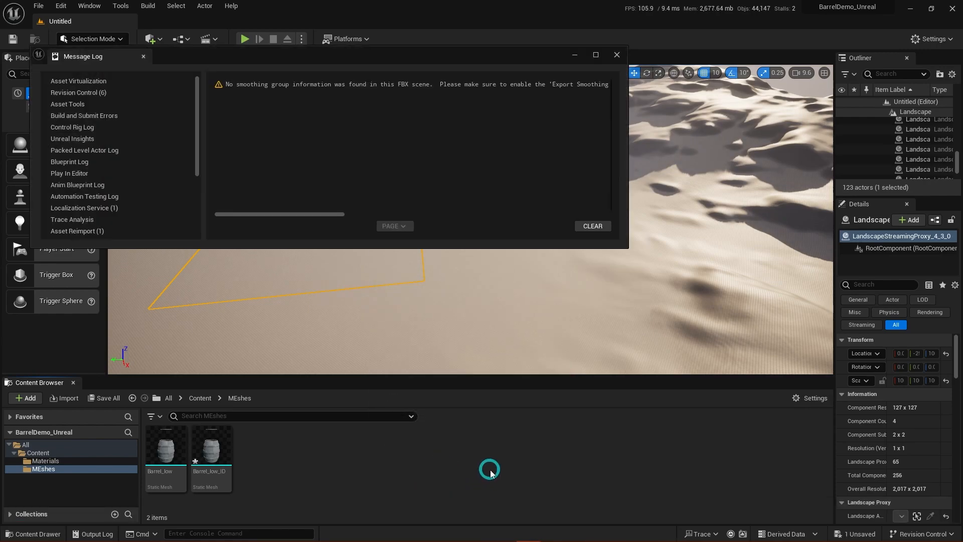
pyautogui.click(617, 55)
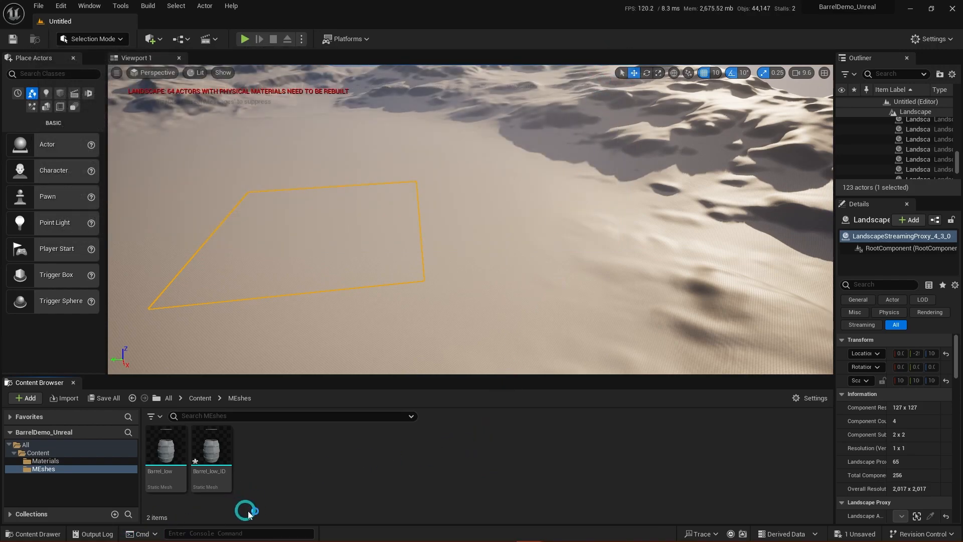
# Step: Save the Barrel_low_ID static mesh and all remaining unsaved content in the project
pyautogui.moveTo(199, 457)
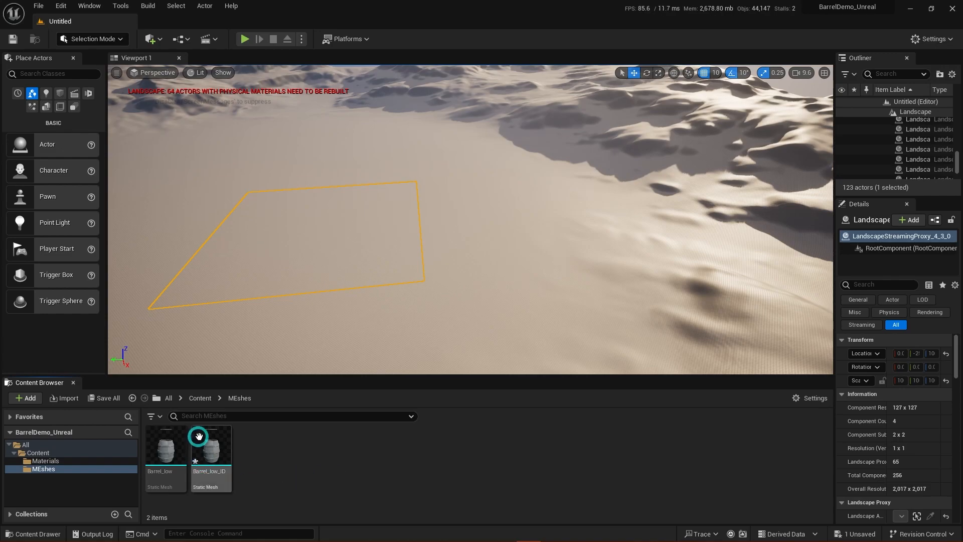
pyautogui.click(198, 444)
pyautogui.hotkey('ctrl', 's')
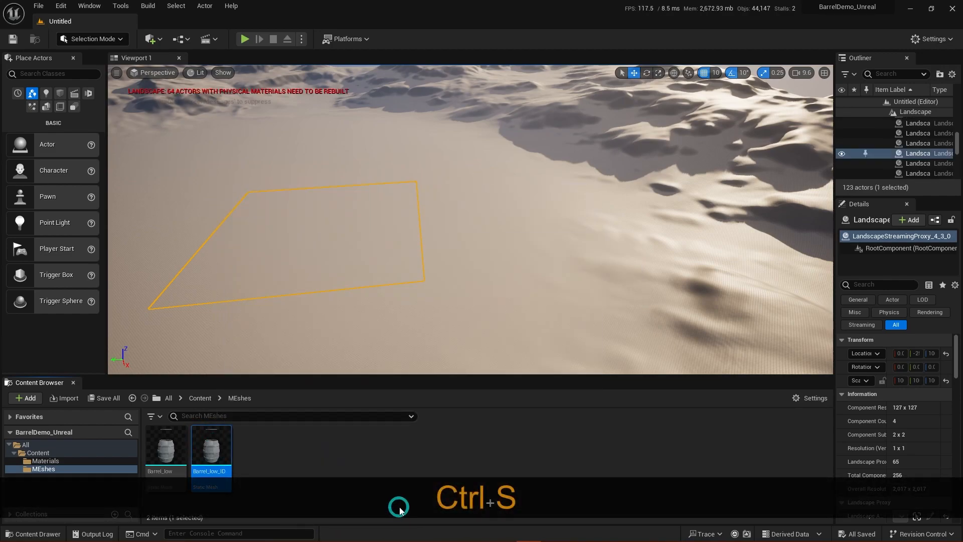
pyautogui.click(319, 450)
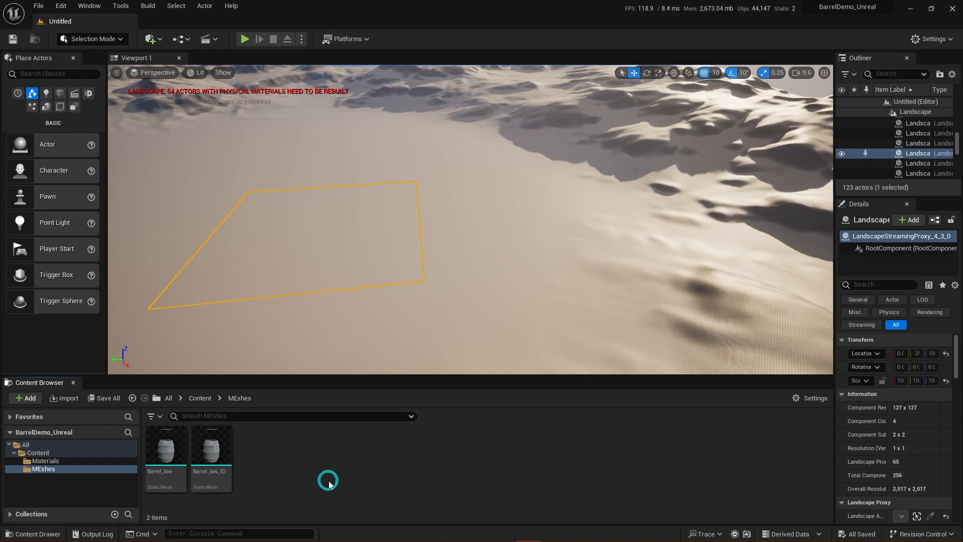
pyautogui.hotkey('ctrl', 'shift', 's')
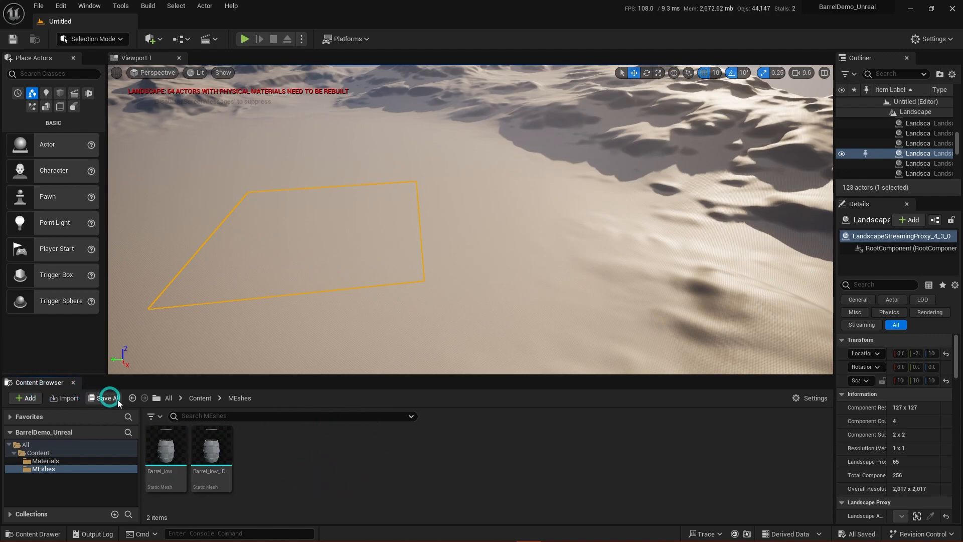
pyautogui.moveTo(222, 450)
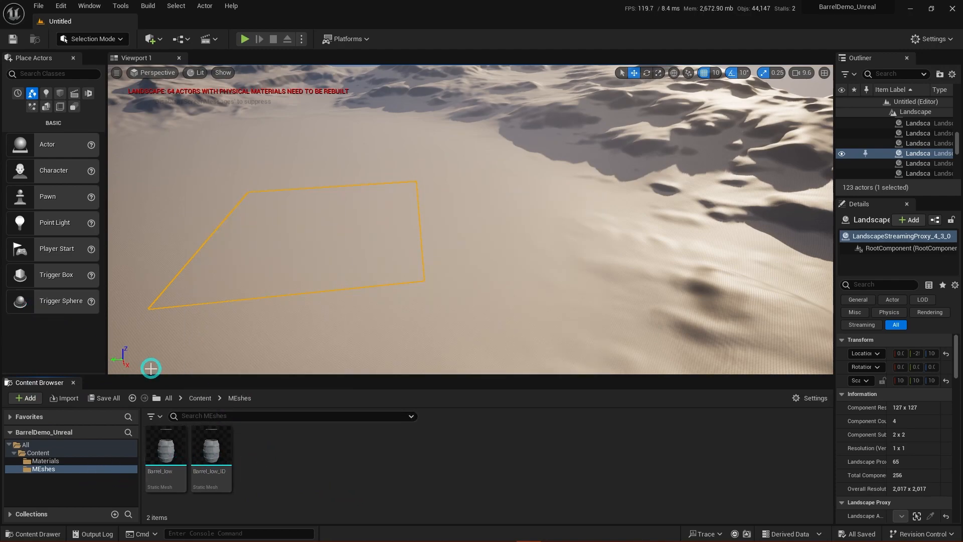
# Step: Create a folder named TextureSwatched inside the Materials content folder
pyautogui.click(50, 461)
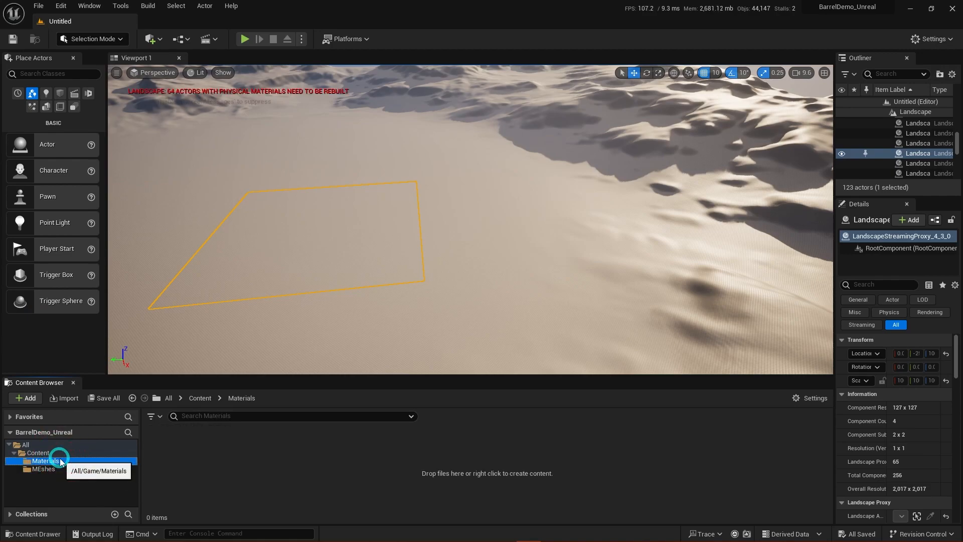
pyautogui.rightClick(302, 454)
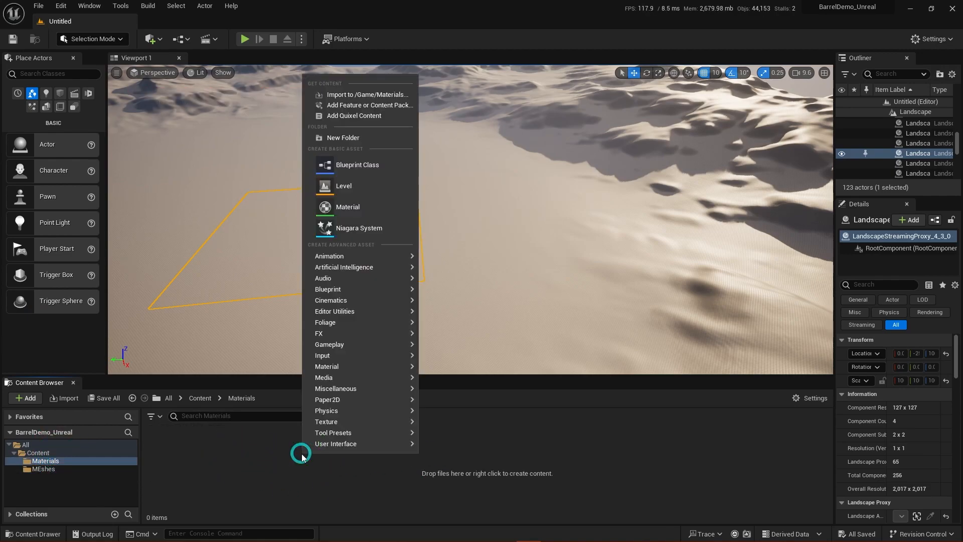
pyautogui.click(337, 129)
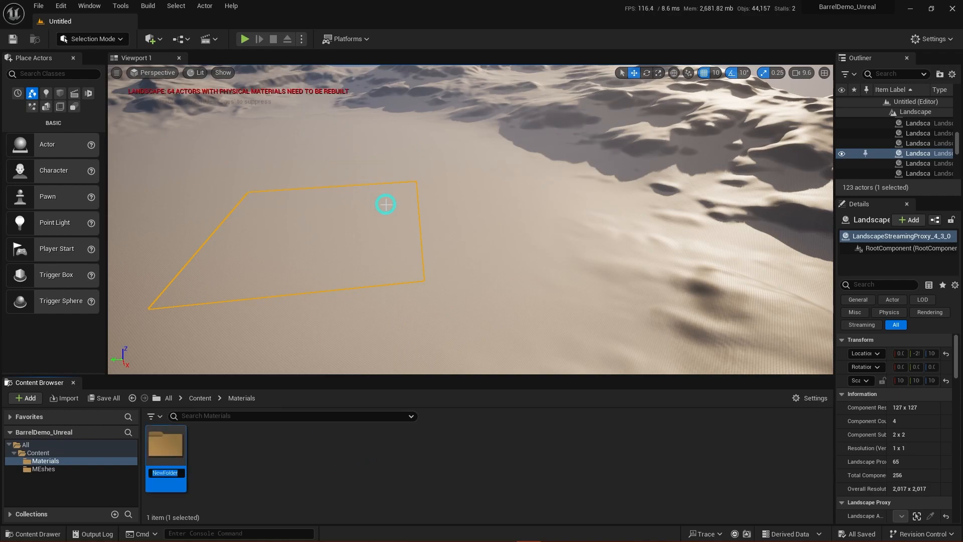
pyautogui.write('Textur')
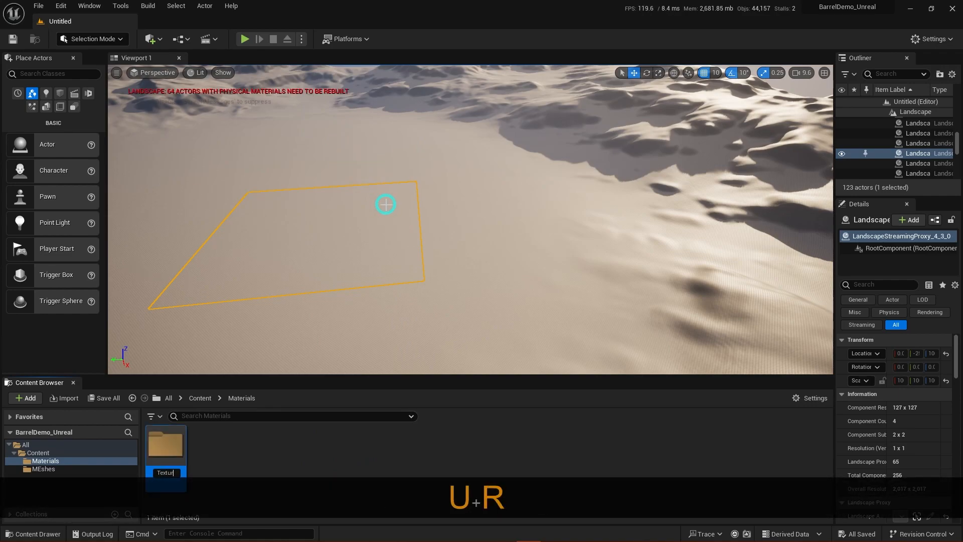
pyautogui.write('eSwatched')
pyautogui.press('Return')
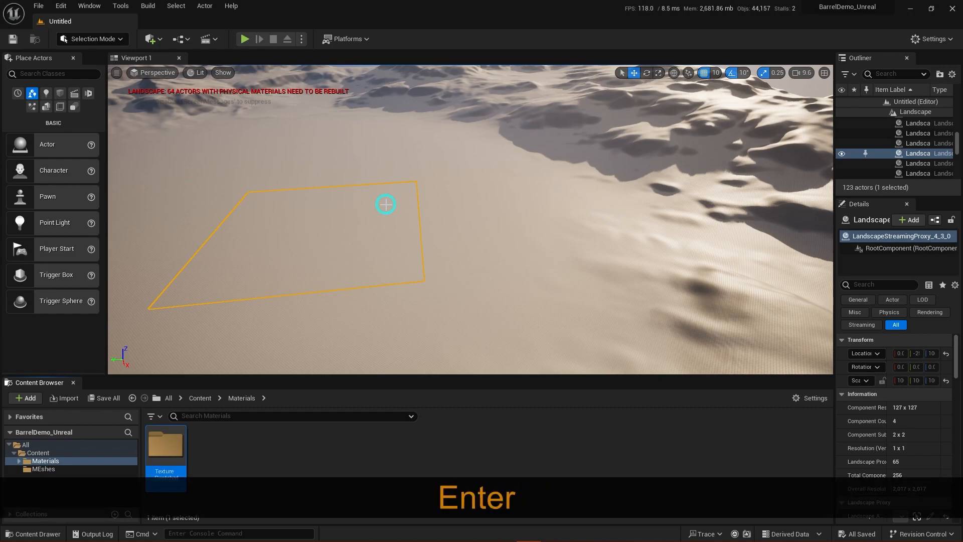
# Step: Rename the new folder in Materials to TextureSwatches
pyautogui.rightClick(179, 482)
pyautogui.click(228, 334)
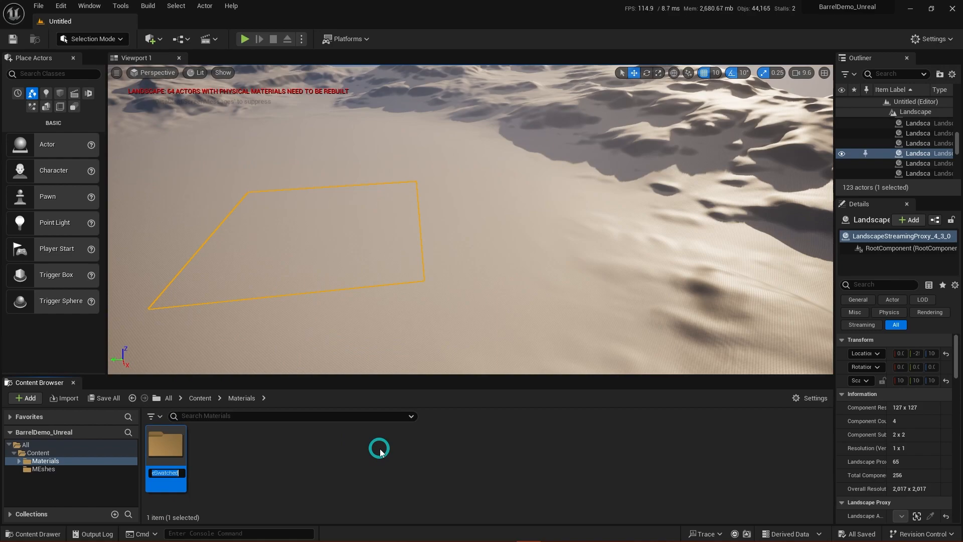
pyautogui.press('Right')
pyautogui.press('BackSpace')
pyautogui.write('s')
pyautogui.press('Return')
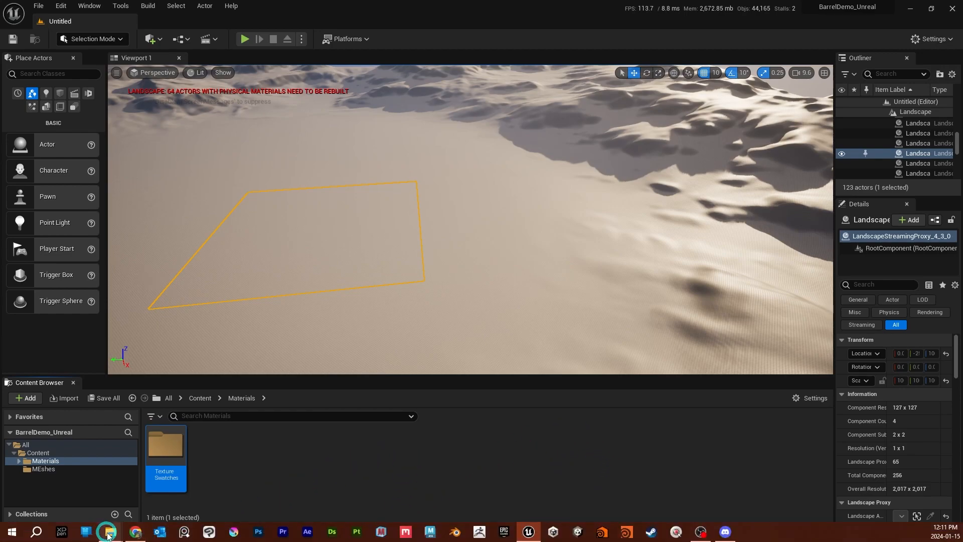
# Step: Bring back File Explorer, browse from Projects through Demos and BarrelDemo-Maya to the assets folder, and return to Demos
pyautogui.moveTo(107, 531)
pyautogui.click(144, 505)
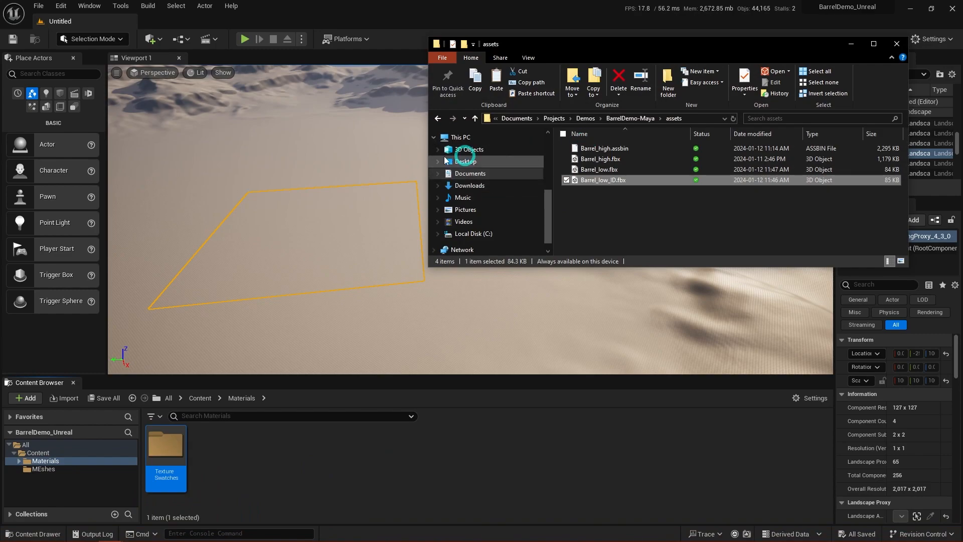
pyautogui.click(439, 119)
pyautogui.click(440, 118)
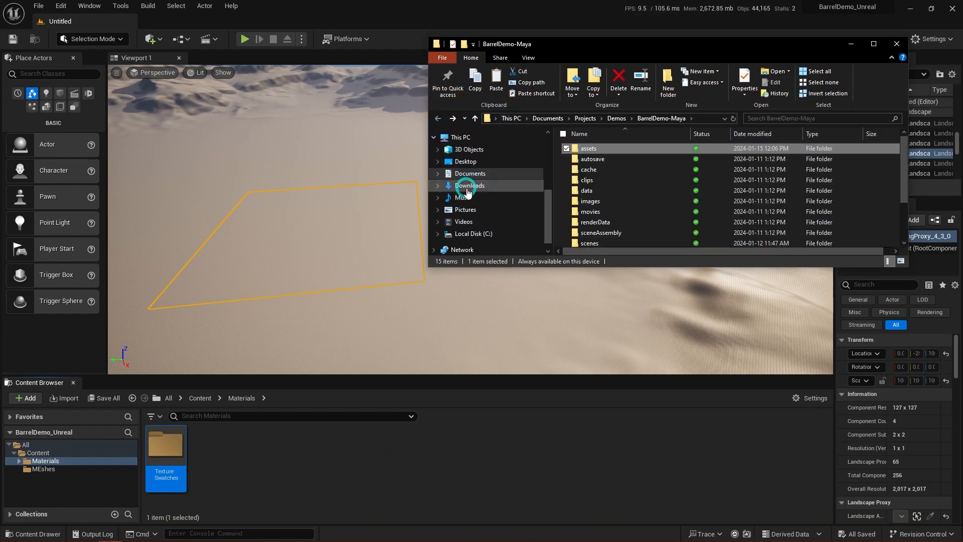
pyautogui.scroll(2, 462, 196)
pyautogui.click(463, 145)
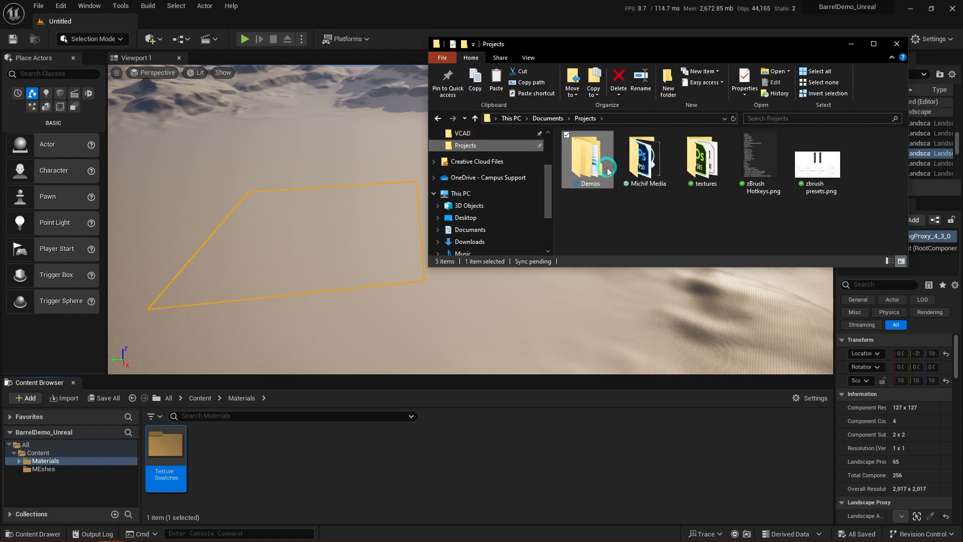
pyautogui.doubleClick(602, 168)
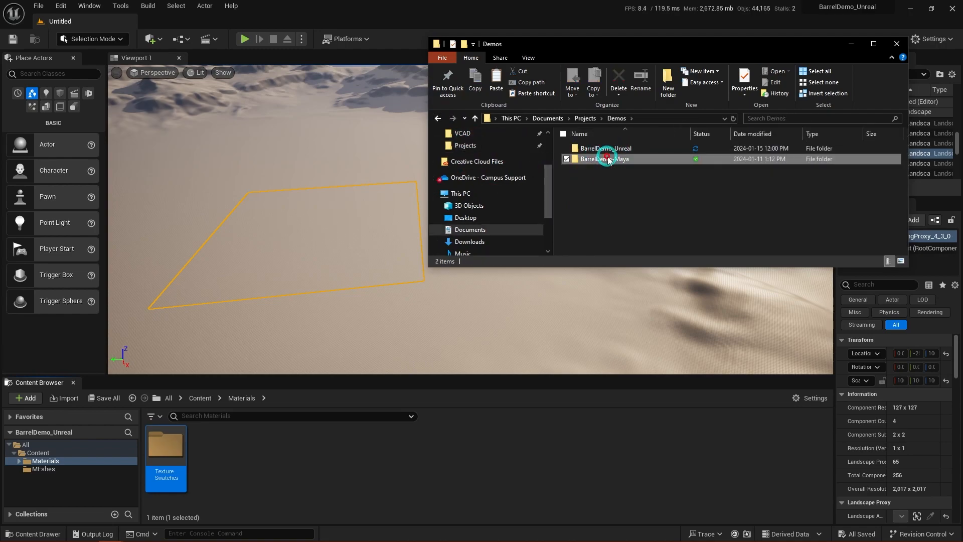
pyautogui.doubleClick(607, 159)
pyautogui.click(601, 151)
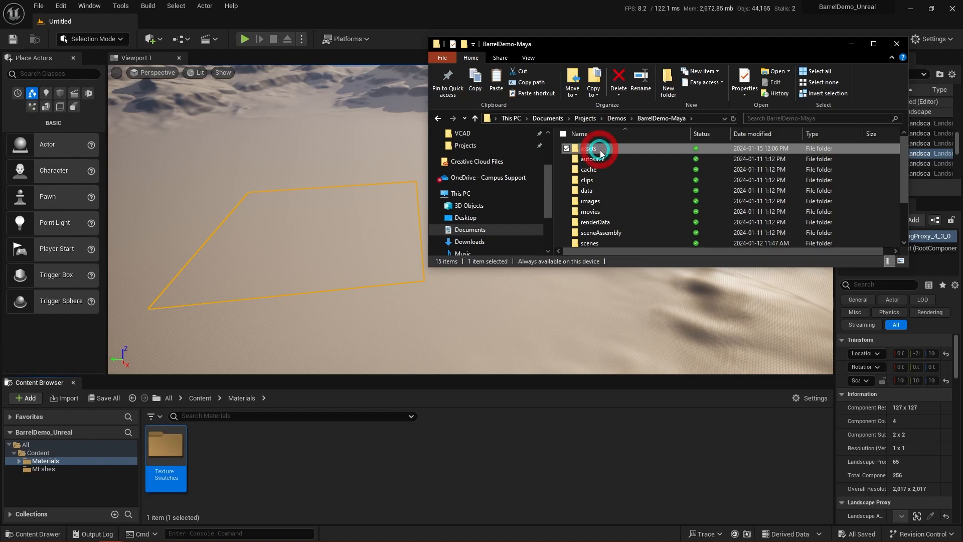
pyautogui.doubleClick(601, 151)
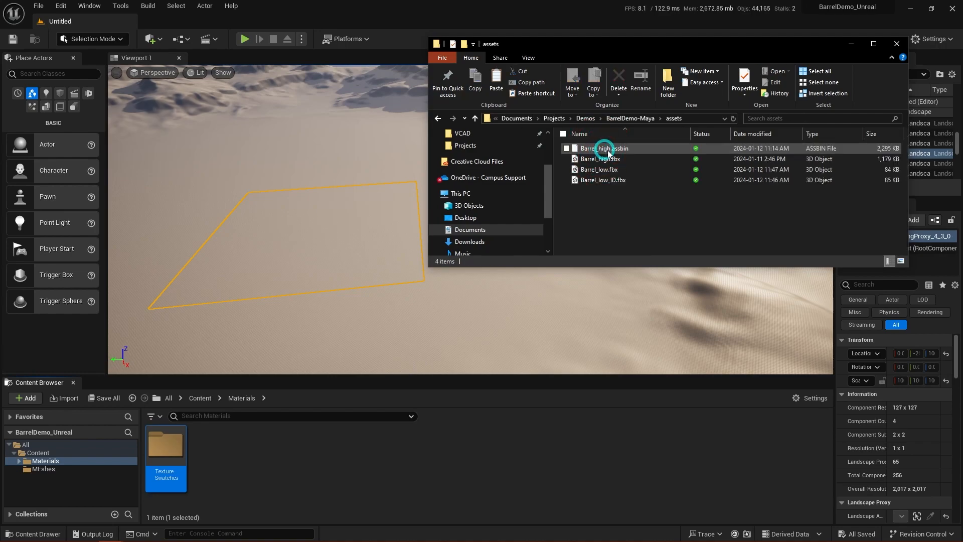
pyautogui.click(439, 118)
pyautogui.click(438, 119)
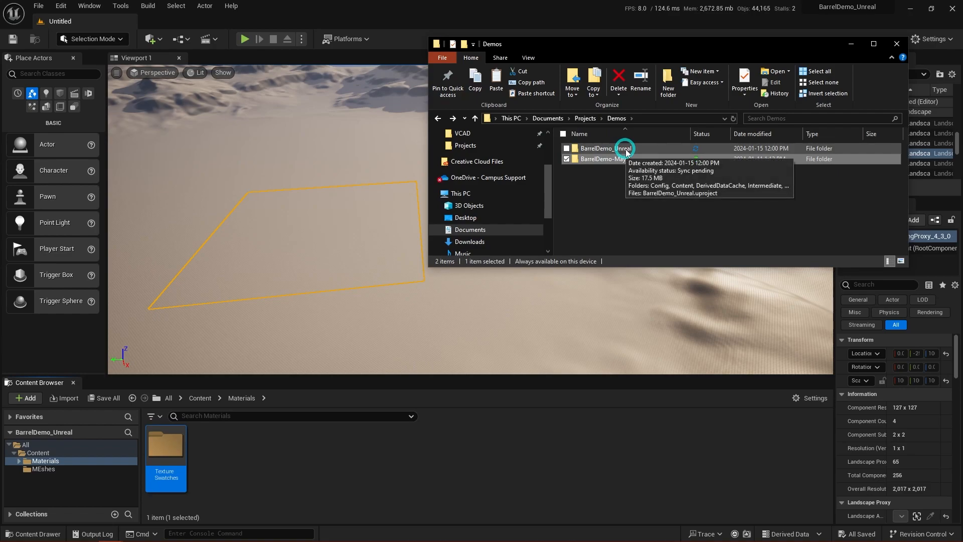
# Step: Examine the MEshes and Materials folders inside the BarrelDemo_Unreal project's Content folder, checking the TextureSwatches folder name
pyautogui.doubleClick(626, 150)
pyautogui.doubleClick(634, 158)
pyautogui.doubleClick(592, 180)
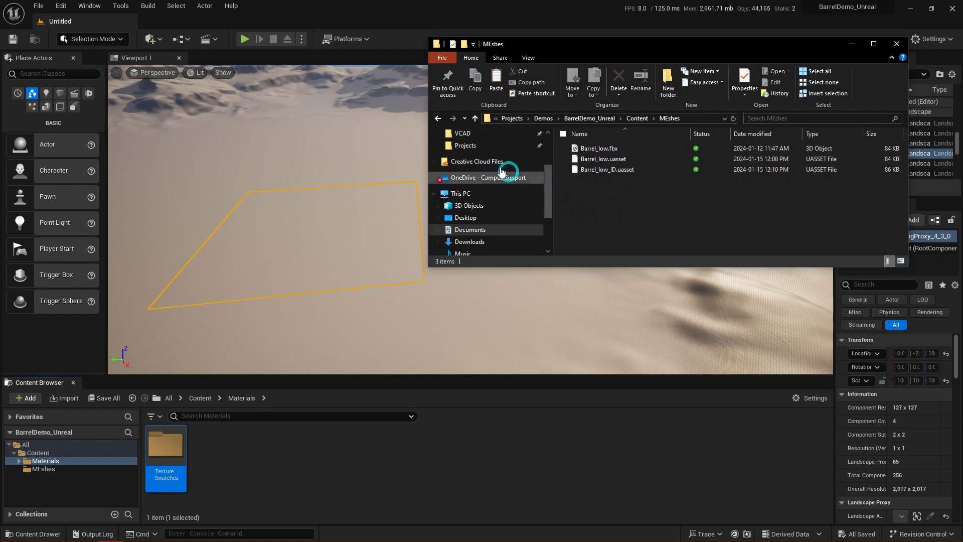
pyautogui.click(437, 120)
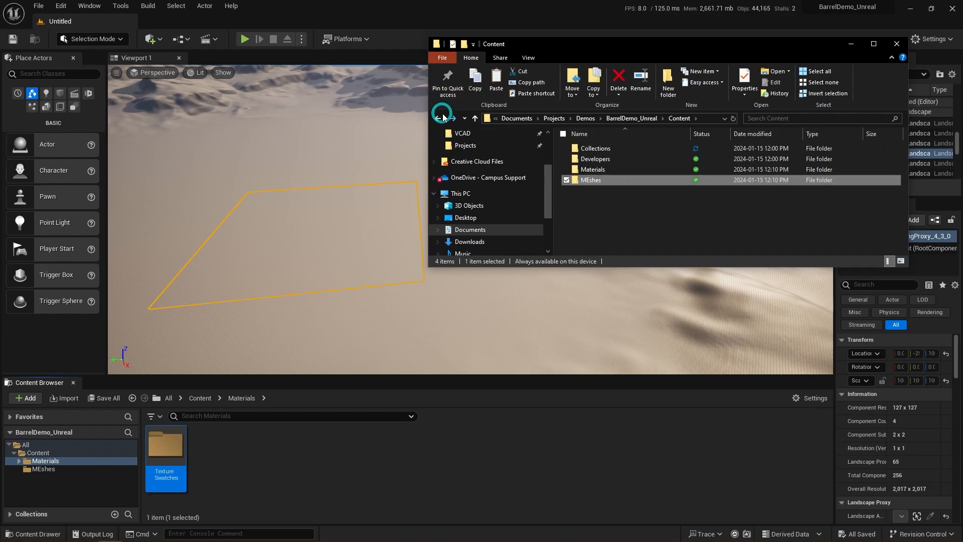
pyautogui.doubleClick(607, 170)
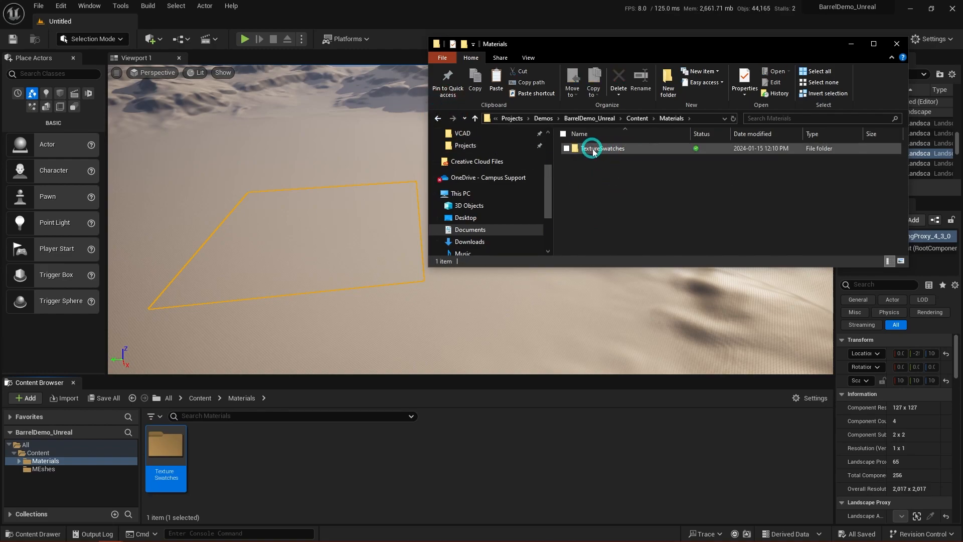
pyautogui.click(606, 148)
pyautogui.click(606, 149)
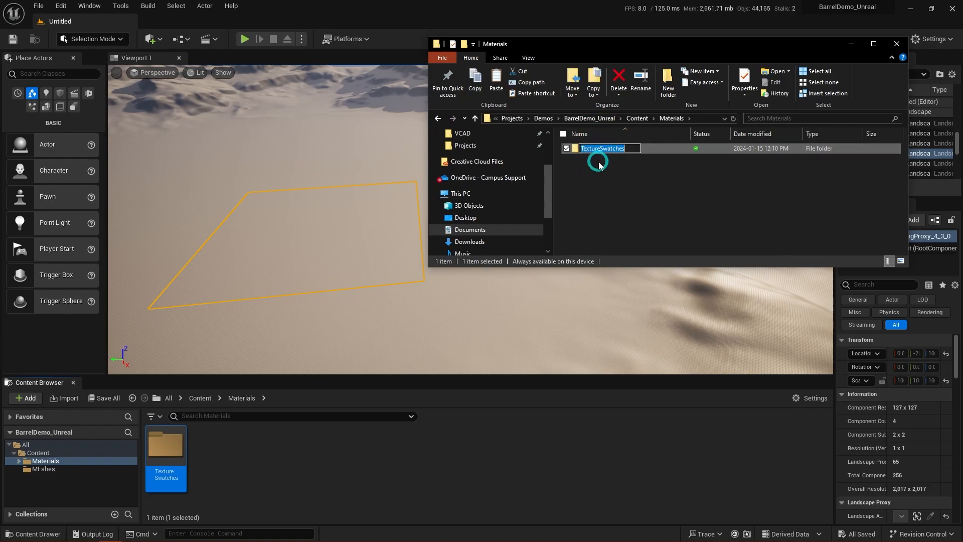
pyautogui.click(650, 151)
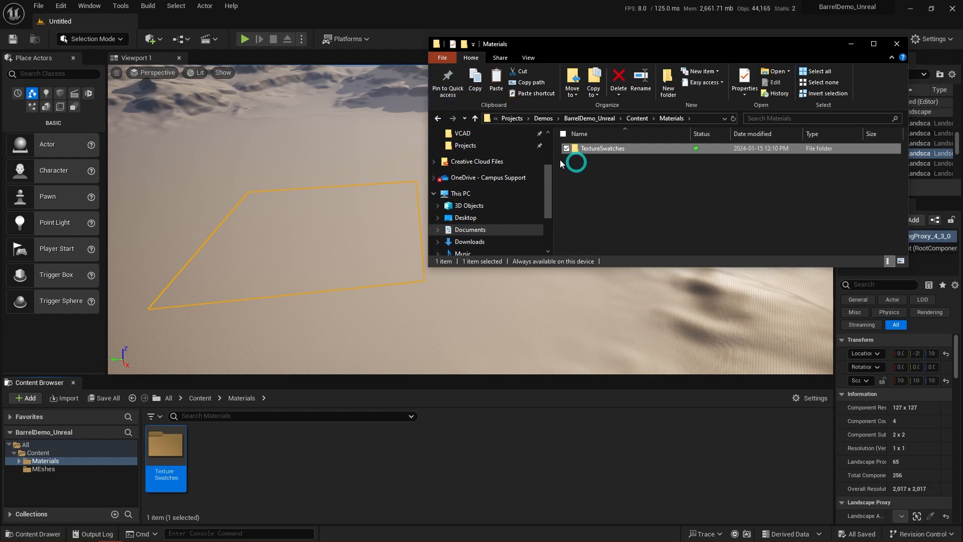
# Step: Return to the Demos folder in File Explorer and open BarrelDemo-Maya at its sourceimages folder
pyautogui.click(436, 119)
pyautogui.click(437, 119)
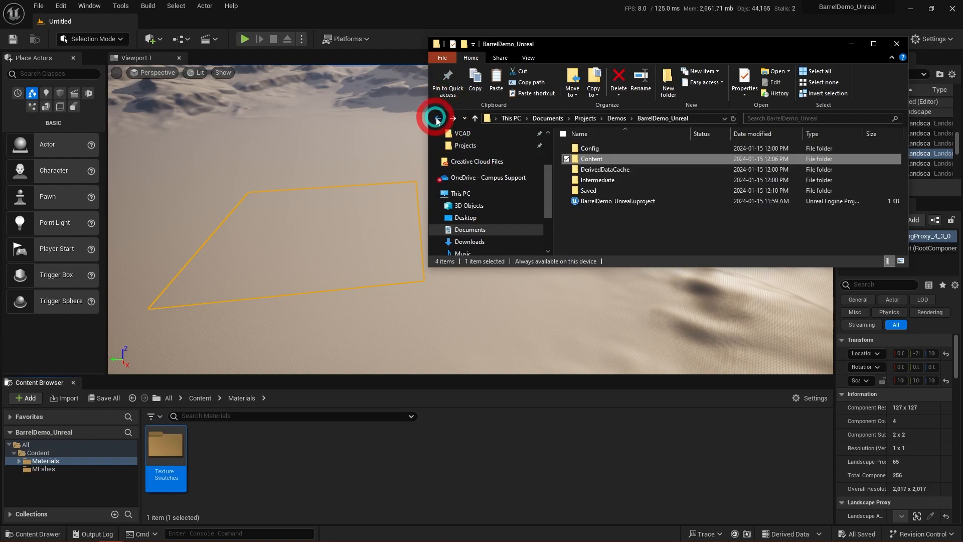
pyautogui.click(438, 119)
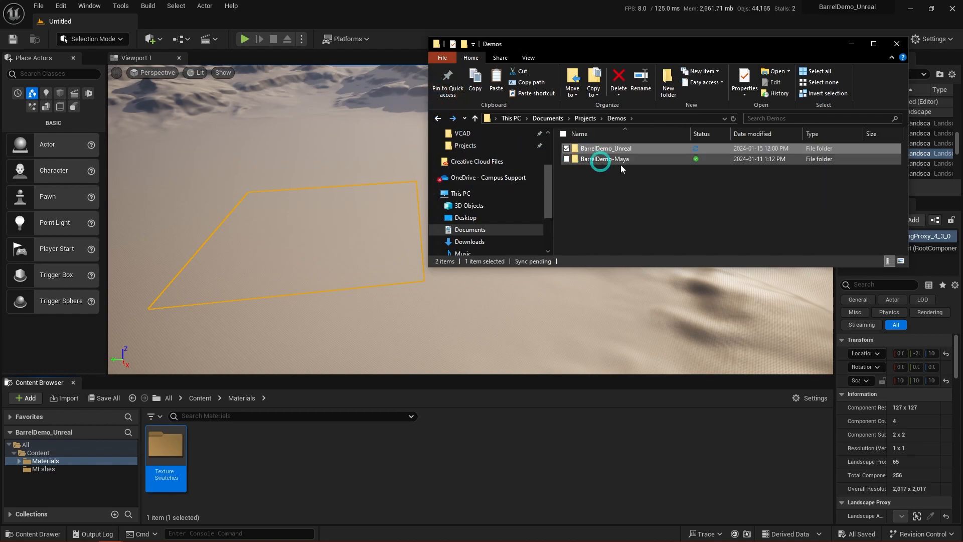
pyautogui.doubleClick(596, 160)
pyautogui.scroll(-2, 652, 211)
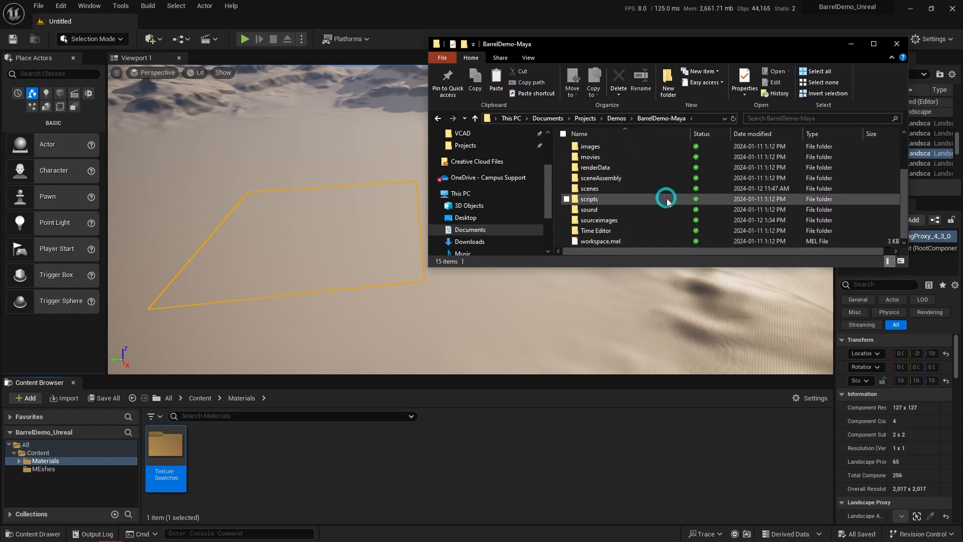
# Step: Open the TextureSwatches folder in the Content Browser and bring the BarrelDemo-Maya window back in File Explorer
pyautogui.doubleClick(167, 446)
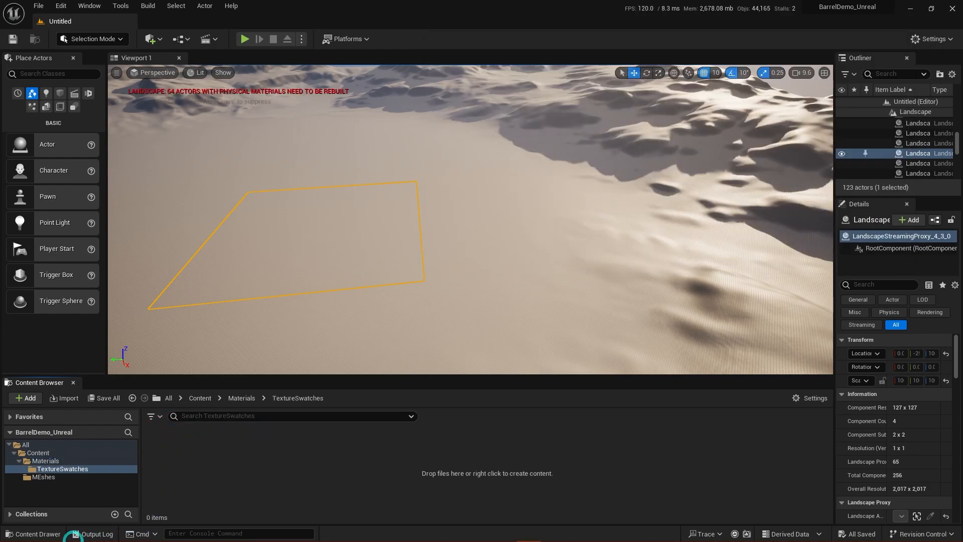
pyautogui.moveTo(111, 532)
pyautogui.click(150, 513)
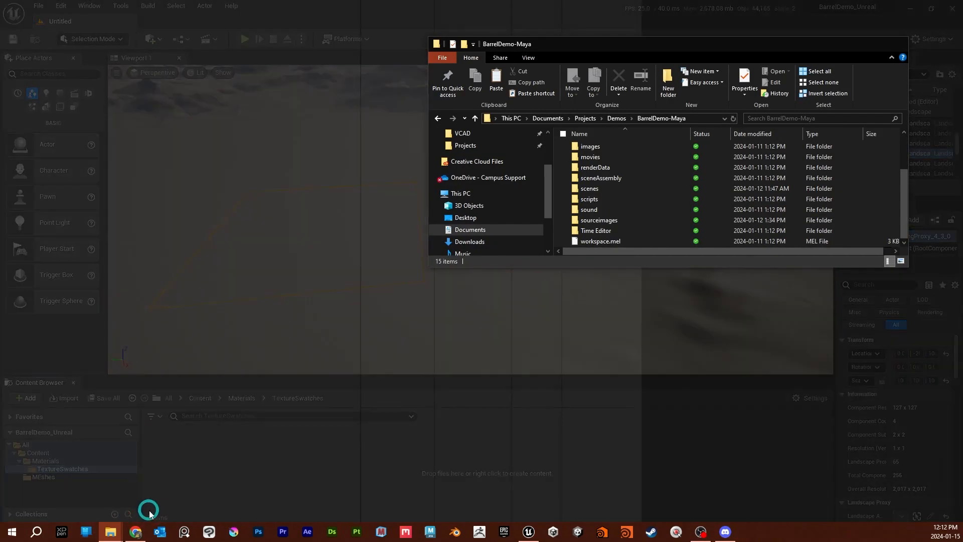
# Step: Import all six steel and wood textures from the sourceimages Barrel ID Unreal folder into the TextureSwatches folder
pyautogui.doubleClick(607, 221)
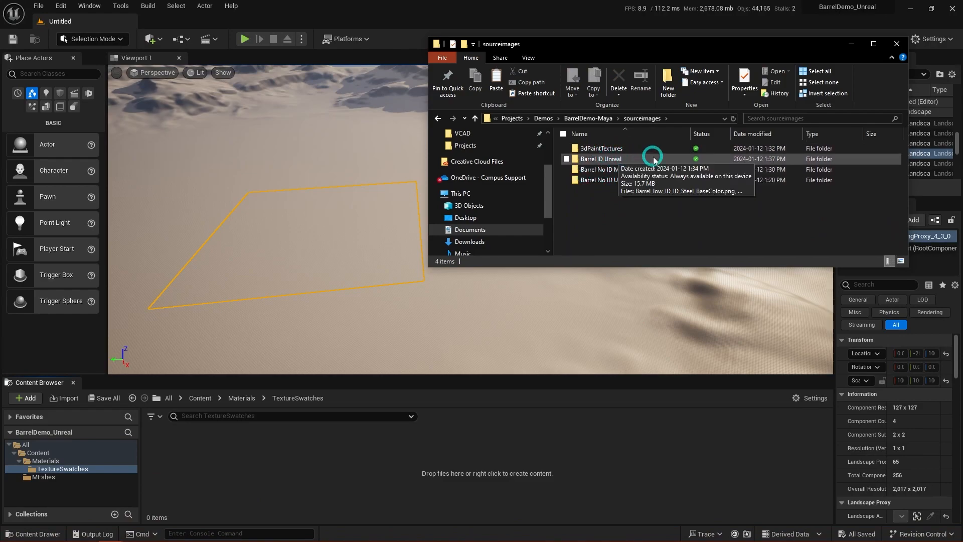
pyautogui.doubleClick(605, 158)
pyautogui.click(588, 166)
pyautogui.keyDown('shift'); pyautogui.click(876, 161); pyautogui.keyUp('shift')
pyautogui.moveTo(582, 163); pyautogui.dragTo(307, 460)
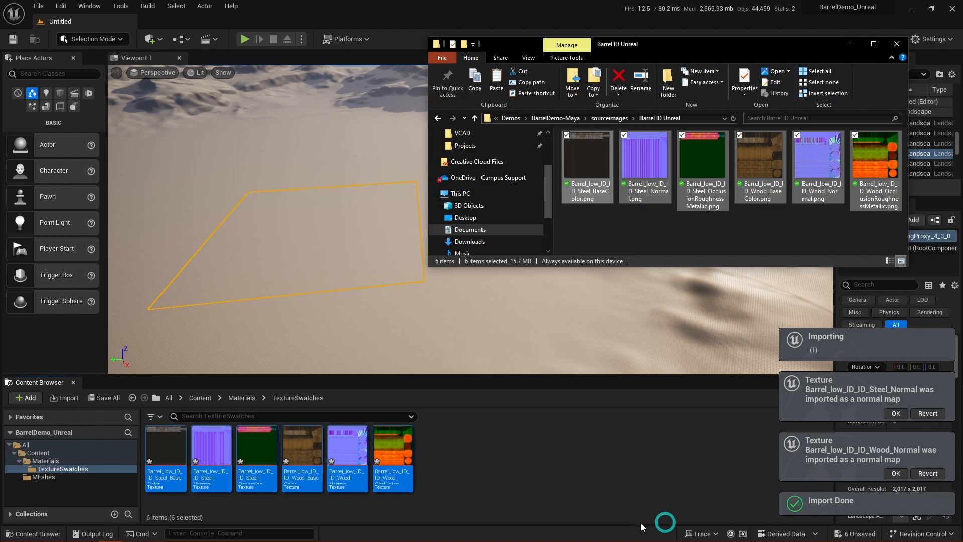
# Step: Import the three Barrel_low_lambert1 textures from the Barrel No ID Unreal folder into the TextureSwatches folder
pyautogui.click(437, 118)
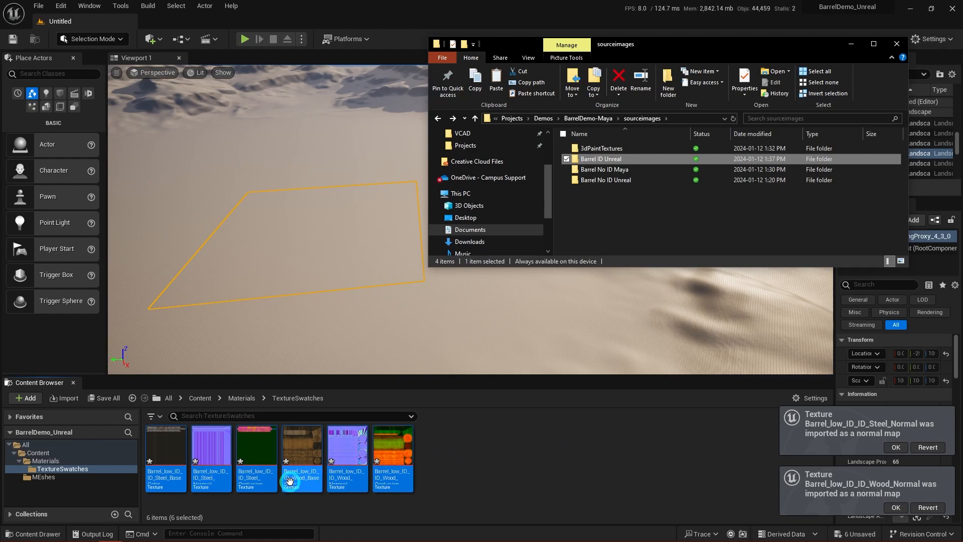
pyautogui.moveTo(295, 476)
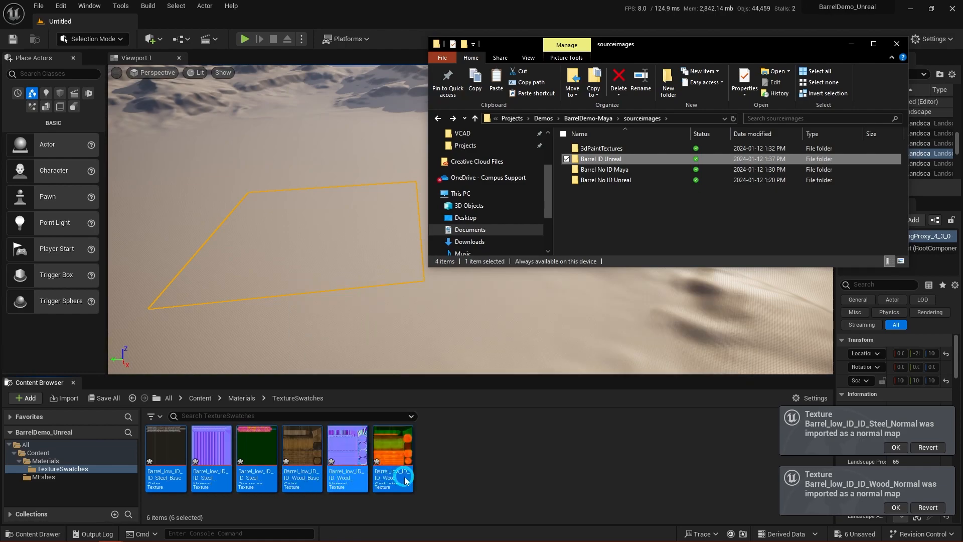
pyautogui.moveTo(385, 476)
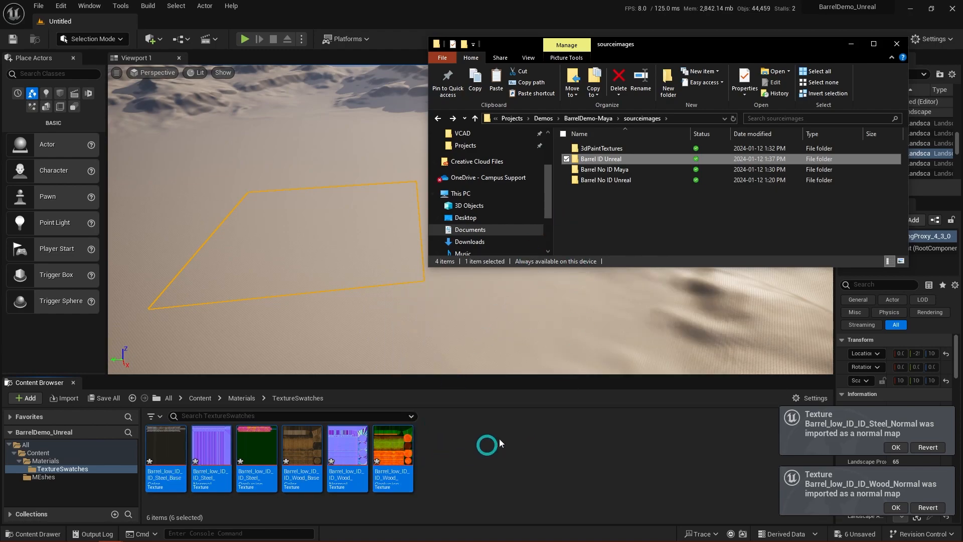
pyautogui.doubleClick(613, 180)
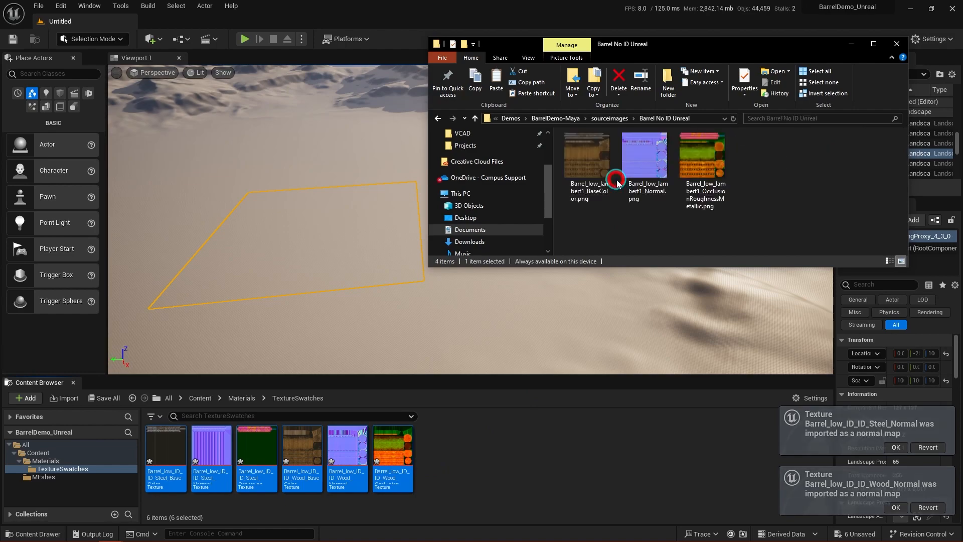
pyautogui.moveTo(742, 163); pyautogui.dragTo(552, 187)
pyautogui.moveTo(592, 157); pyautogui.dragTo(578, 465)
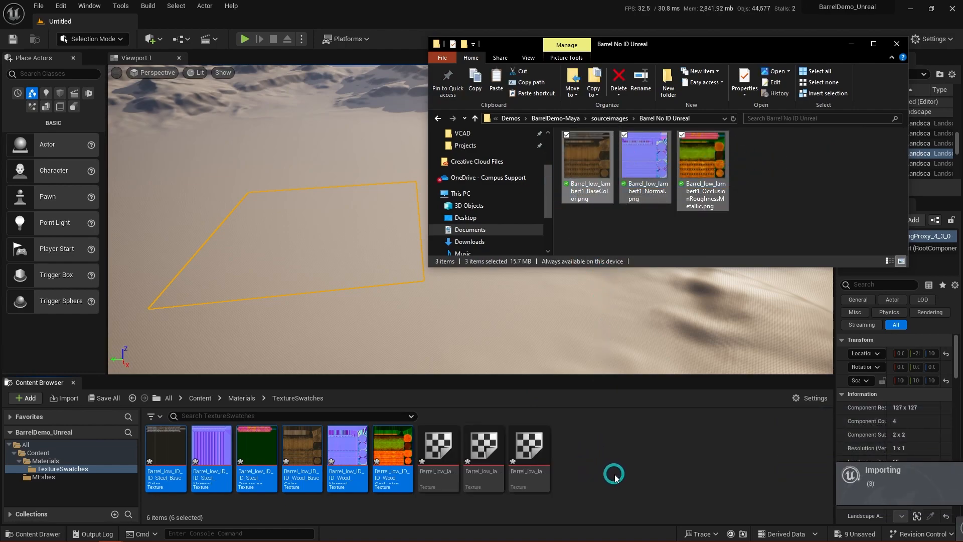
# Step: Close File Explorer, deselect the imported textures, and save all unsaved assets in the project
pyautogui.click(897, 43)
pyautogui.moveTo(486, 241)
pyautogui.mouseDown(button='right')
pyautogui.moveTo(464, 252)
pyautogui.moveTo(489, 249)
pyautogui.moveTo(493, 261)
pyautogui.moveTo(477, 254)
pyautogui.mouseUp(button='right')
pyautogui.press('a')
pyautogui.press('e')
pyautogui.hotkey('w', 'd')
pyautogui.press('a')
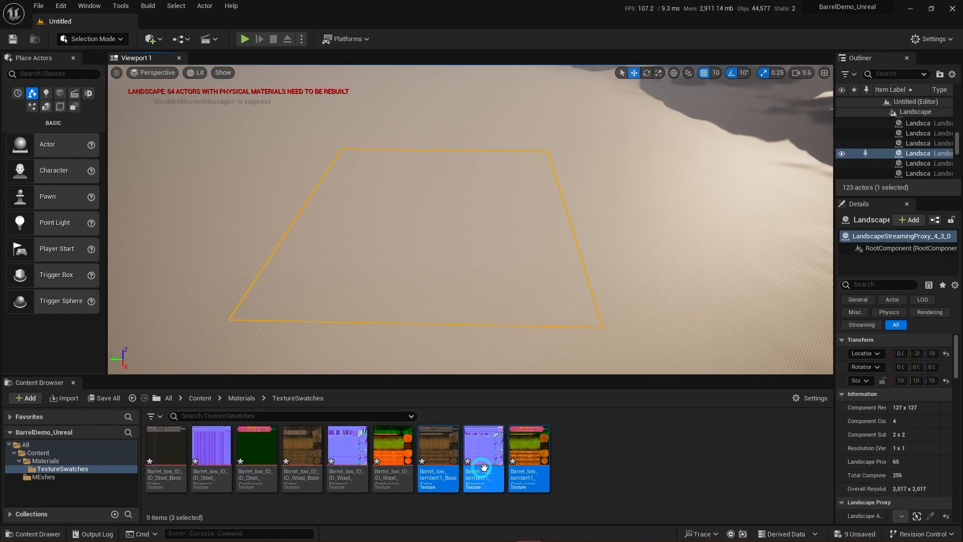
pyautogui.click(613, 457)
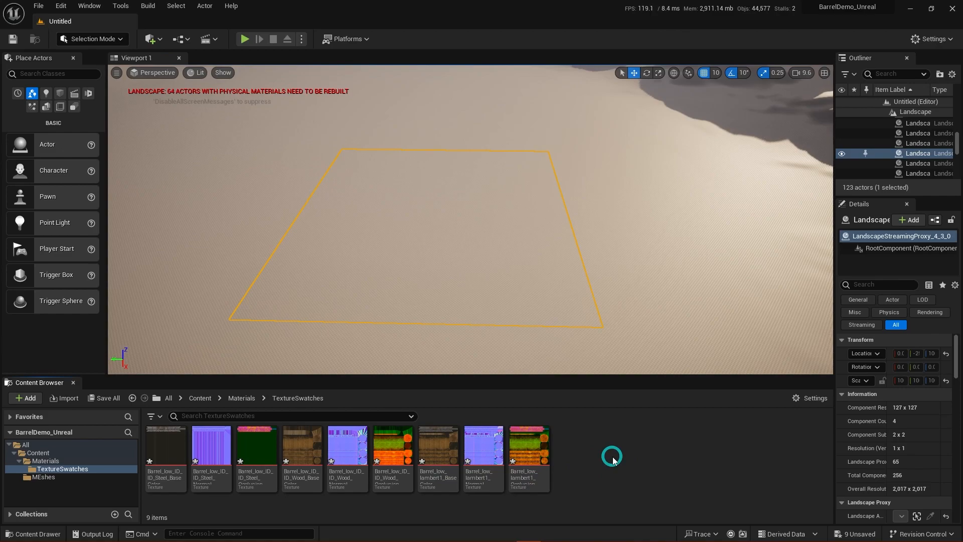
pyautogui.hotkey('ctrl', 'shift', 's')
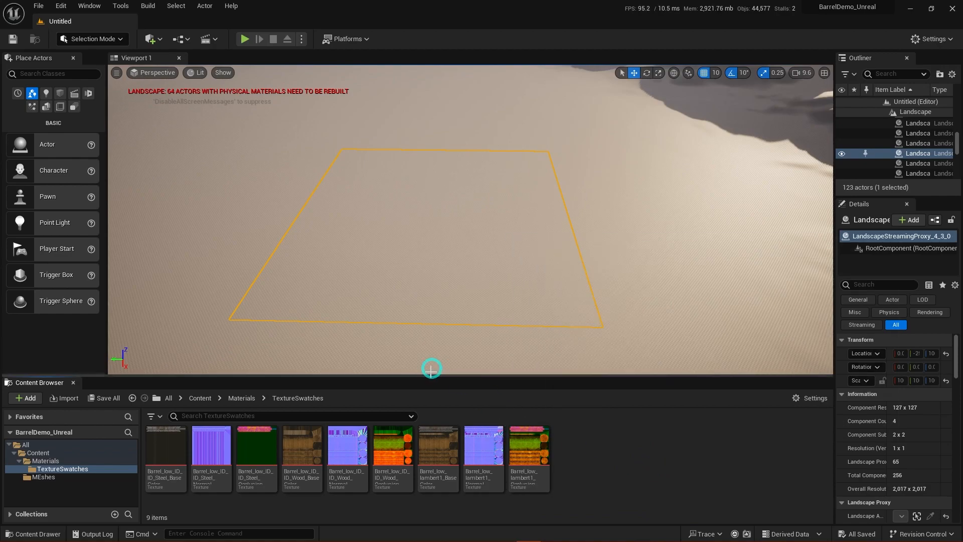
# Step: Look over the landscape in the viewport and examine the Lighting folder's actors in the Outliner
pyautogui.moveTo(483, 289); pyautogui.dragTo(480, 265, button='right')
pyautogui.press('s')
pyautogui.press('d')
pyautogui.press('w')
pyautogui.press('a')
pyautogui.press('w')
pyautogui.press('d')
pyautogui.press('a')
pyautogui.scroll(10, 871, 149)
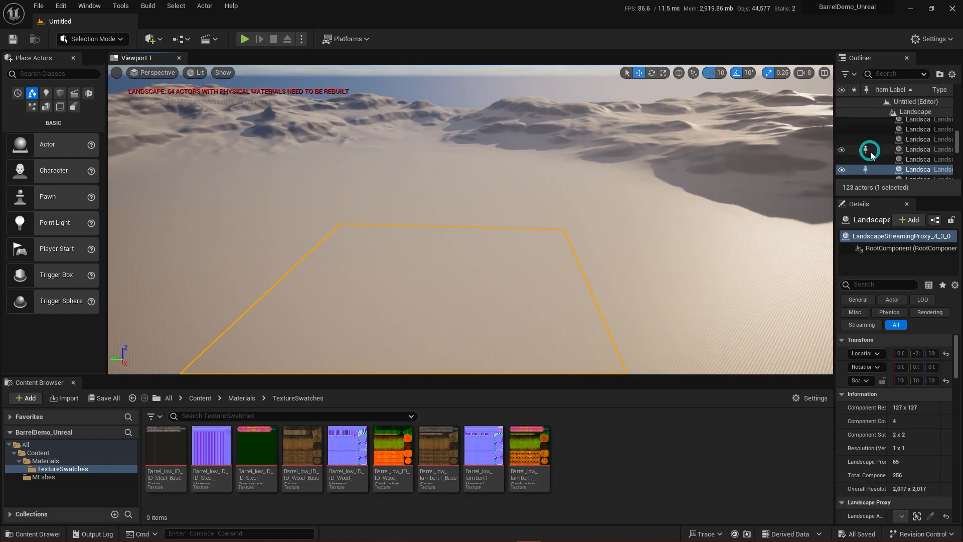
pyautogui.scroll(5, 873, 160)
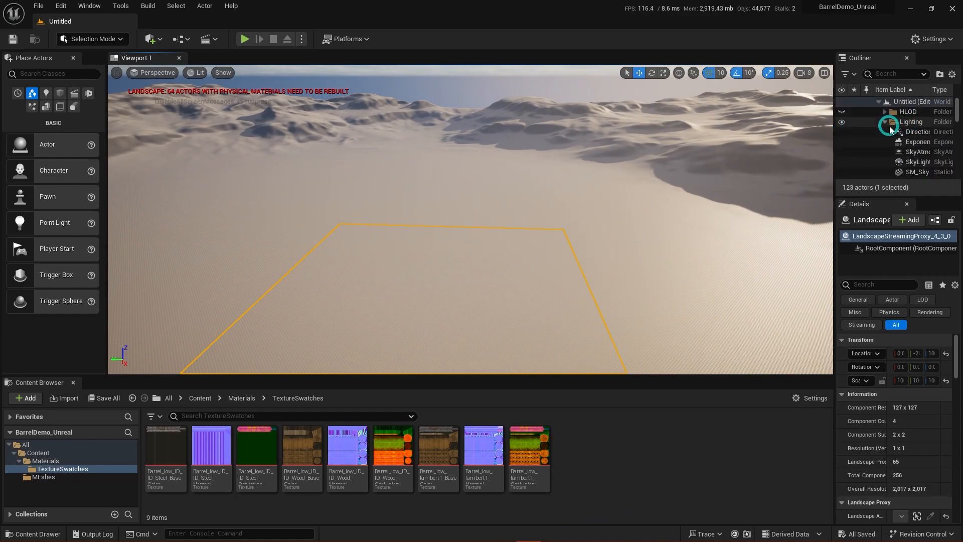
pyautogui.scroll(-1, 881, 141)
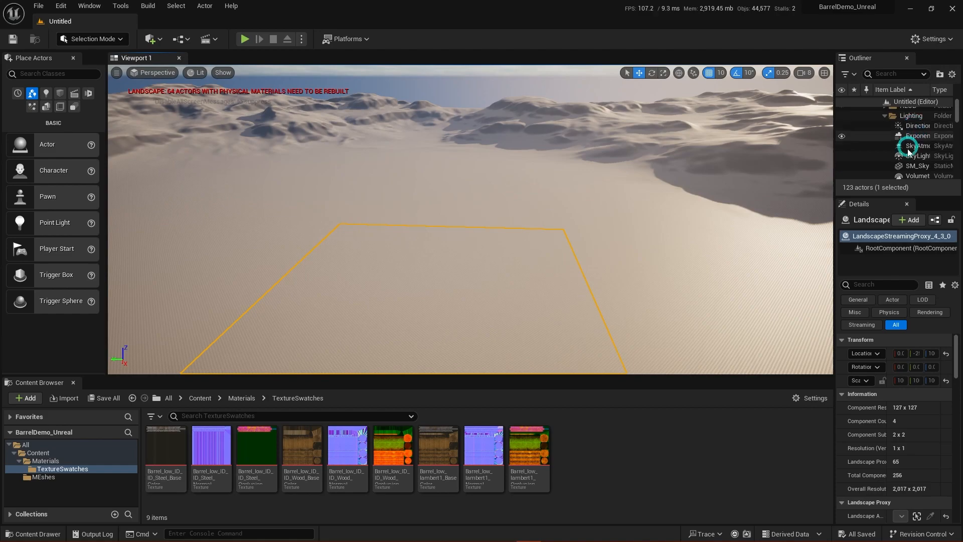
# Step: Adjust the sun's direction, set the DirectionalLight's Source Angle to about 0.75, and review its remaining properties
pyautogui.hotkey('ctrl', 'l')
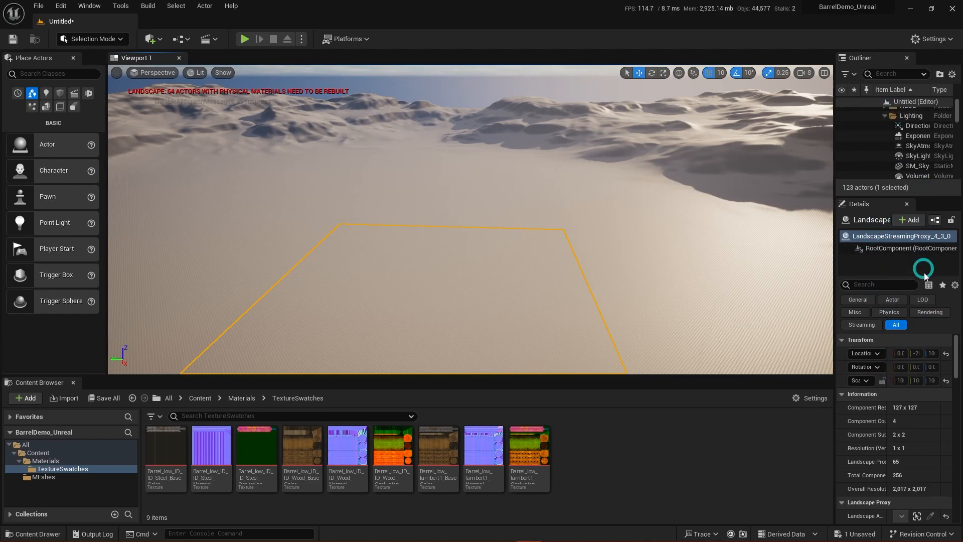
pyautogui.scroll(-3, 926, 401)
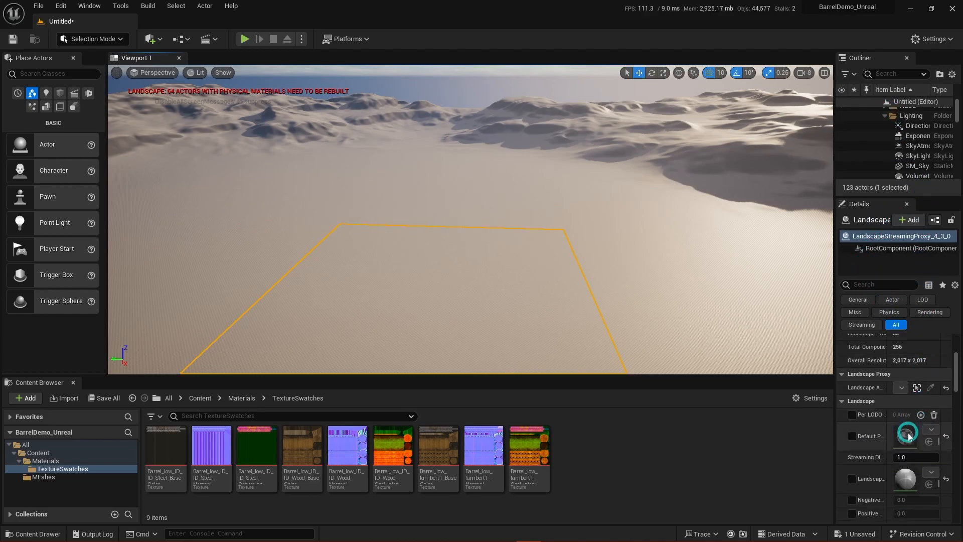
pyautogui.scroll(4, 908, 404)
pyautogui.click(915, 125)
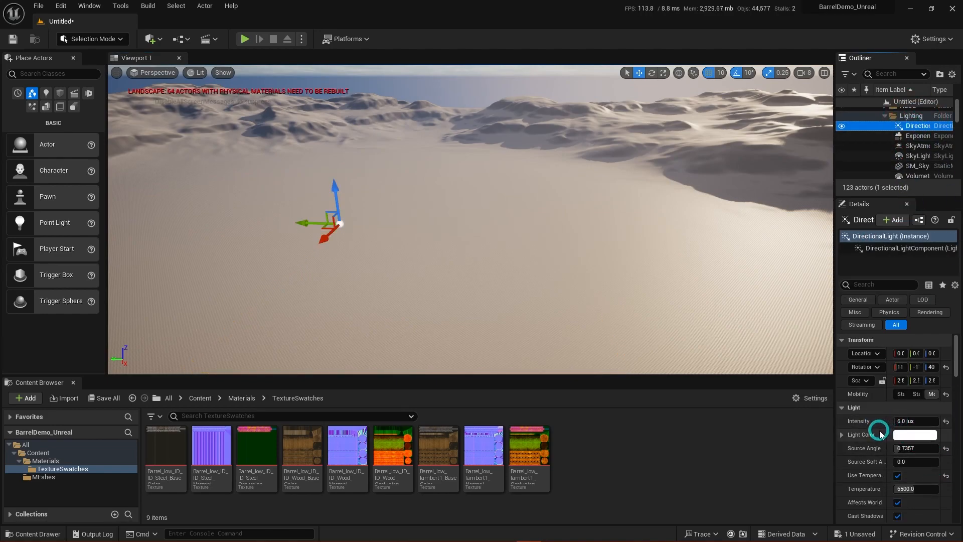
pyautogui.moveTo(897, 449); pyautogui.dragTo(925, 450)
pyautogui.scroll(-3, 873, 476)
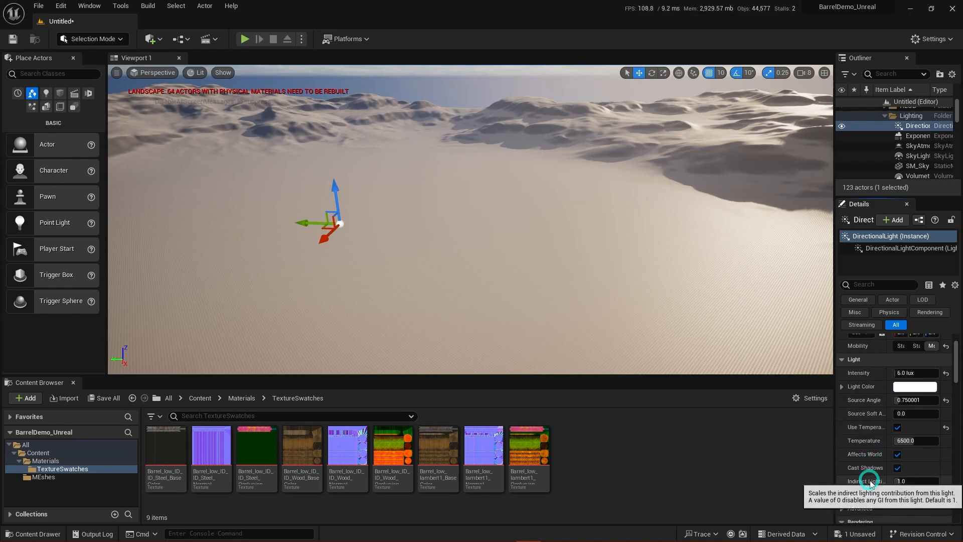
pyautogui.scroll(-3, 880, 454)
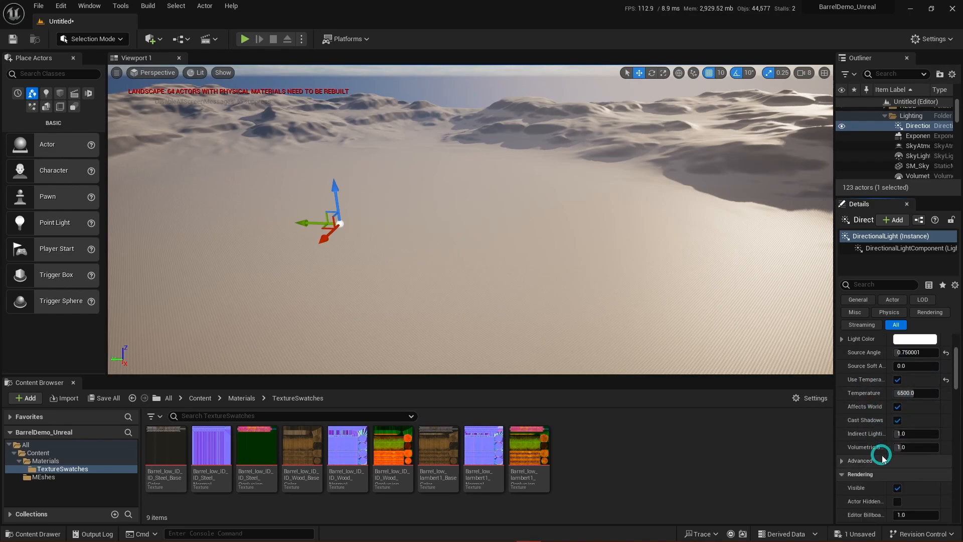
pyautogui.scroll(-5, 896, 452)
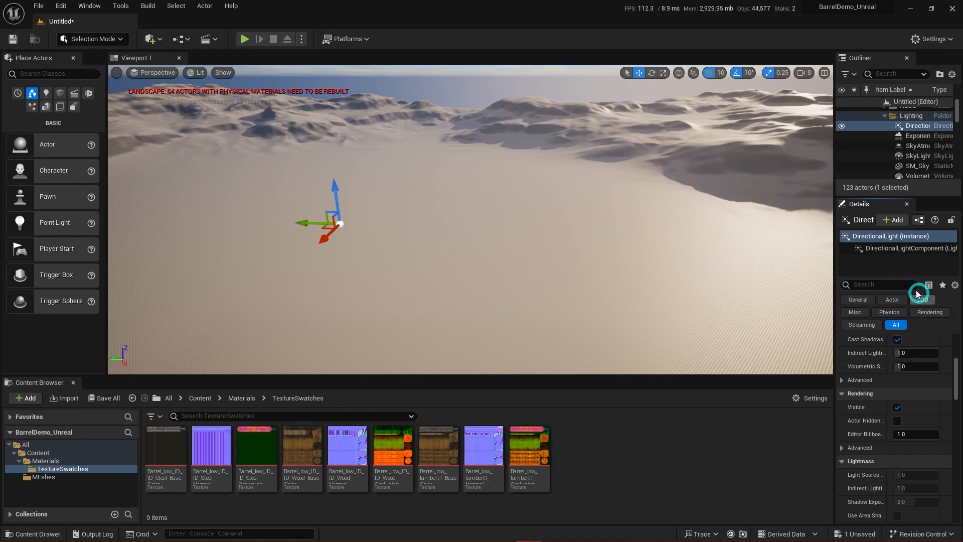
pyautogui.scroll(5, 906, 410)
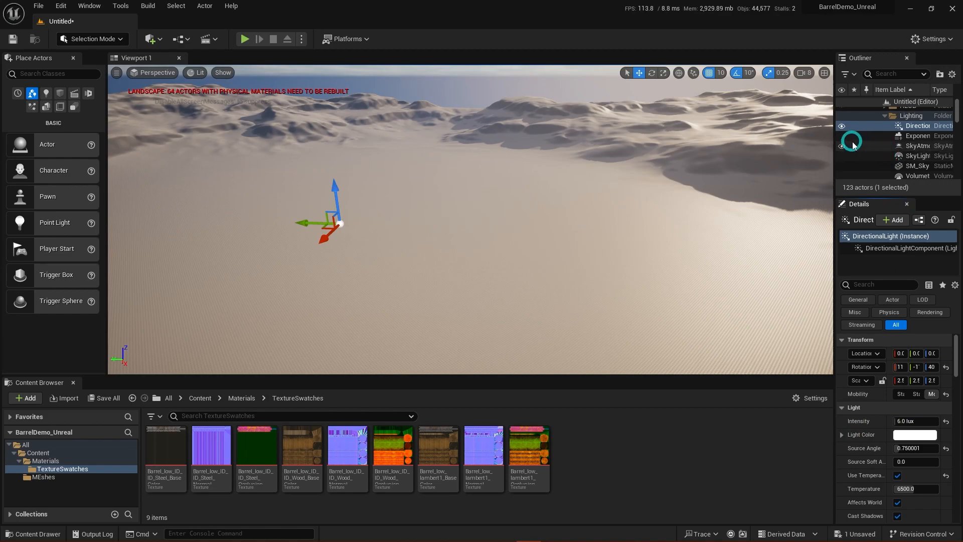
# Step: Make the Outliner taller and wider so the full actor names in the Lighting folder are readable
pyautogui.scroll(-1, 891, 132)
pyautogui.scroll(3, 872, 141)
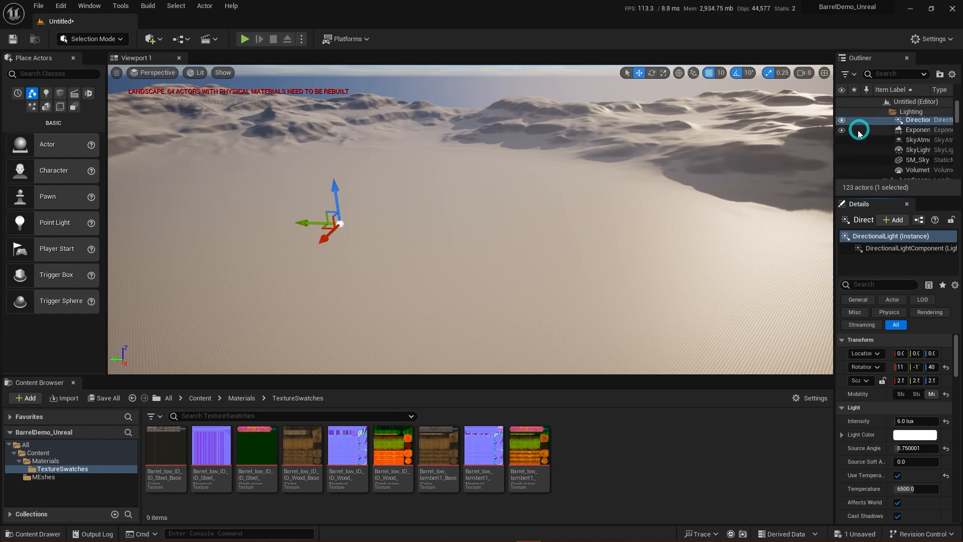
pyautogui.moveTo(884, 194); pyautogui.dragTo(887, 267)
pyautogui.scroll(1, 882, 143)
pyautogui.moveTo(834, 194); pyautogui.dragTo(774, 198)
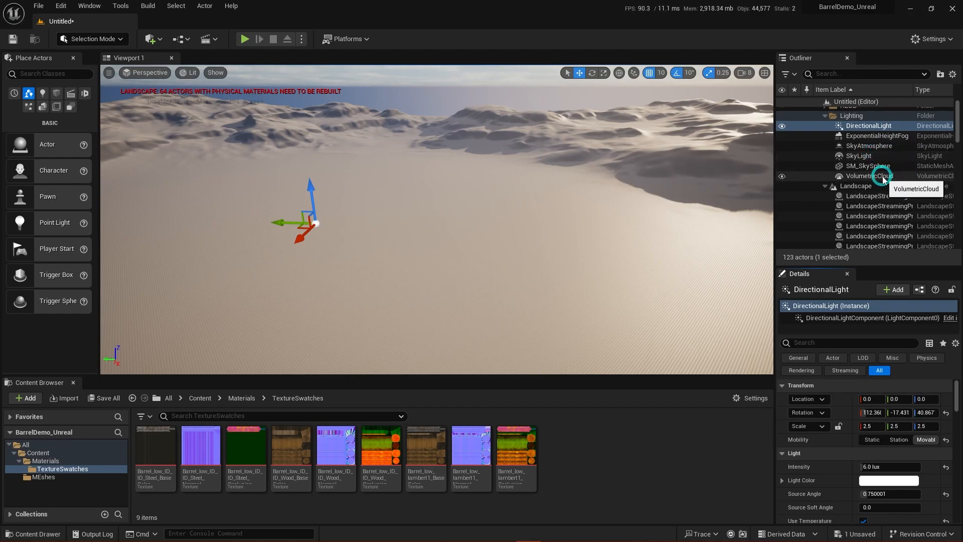
# Step: Toggle the visibility of SM_SkySphere off and on while viewing the sky to check its effect
pyautogui.click(782, 166)
pyautogui.moveTo(670, 190); pyautogui.dragTo(709, 207, button='right')
pyautogui.press('s')
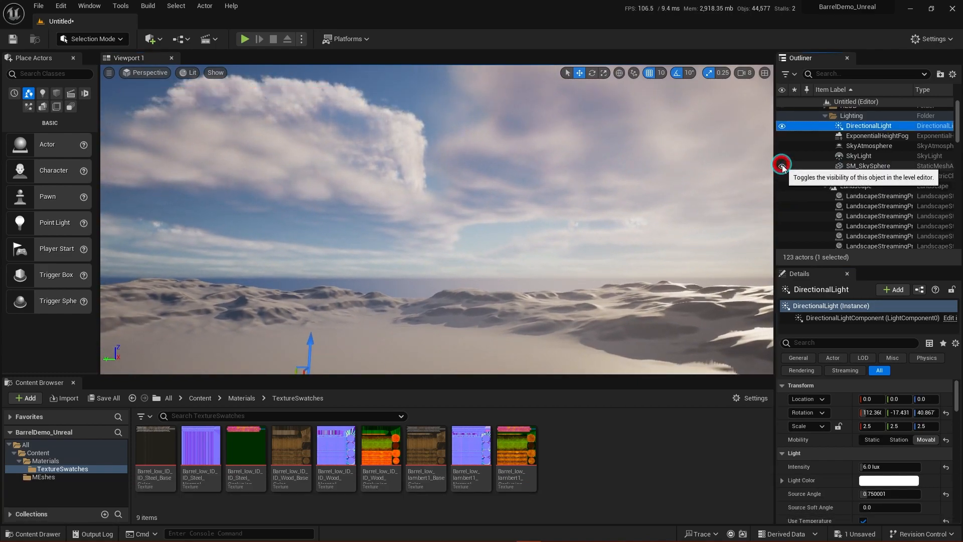
pyautogui.click(782, 166)
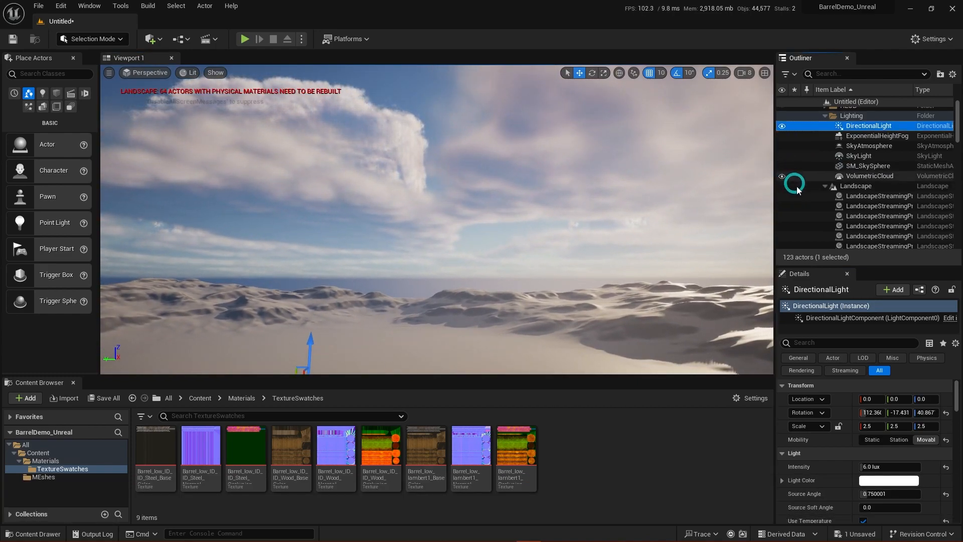
# Step: Fly around the desert landscape to examine the lighting, the dunes and the flat open area
pyautogui.moveTo(674, 230); pyautogui.dragTo(646, 239, button='right')
pyautogui.press('e')
pyautogui.press('d')
pyautogui.press('s')
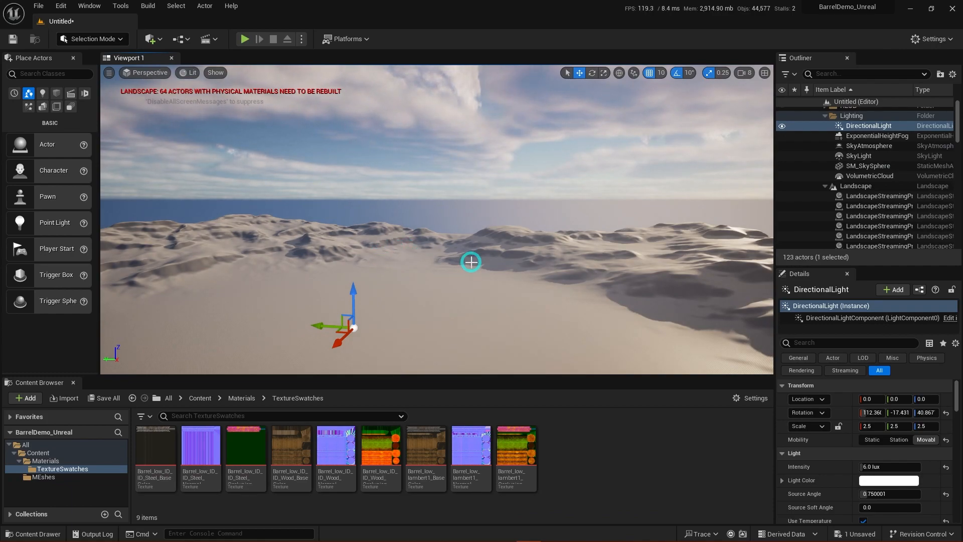
pyautogui.moveTo(465, 308)
pyautogui.mouseDown(button='right')
pyautogui.moveTo(457, 327)
pyautogui.moveTo(537, 338)
pyautogui.moveTo(535, 323)
pyautogui.moveTo(576, 361)
pyautogui.moveTo(518, 291)
pyautogui.moveTo(470, 301)
pyautogui.moveTo(363, 262)
pyautogui.moveTo(490, 282)
pyautogui.moveTo(444, 302)
pyautogui.mouseUp(button='right')
pyautogui.press('w')
pyautogui.press('d')
pyautogui.press('w')
pyautogui.press('d')
pyautogui.press('a')
pyautogui.press('a')
pyautogui.moveTo(325, 237); pyautogui.dragTo(325, 238, button='right')
pyautogui.press('a')
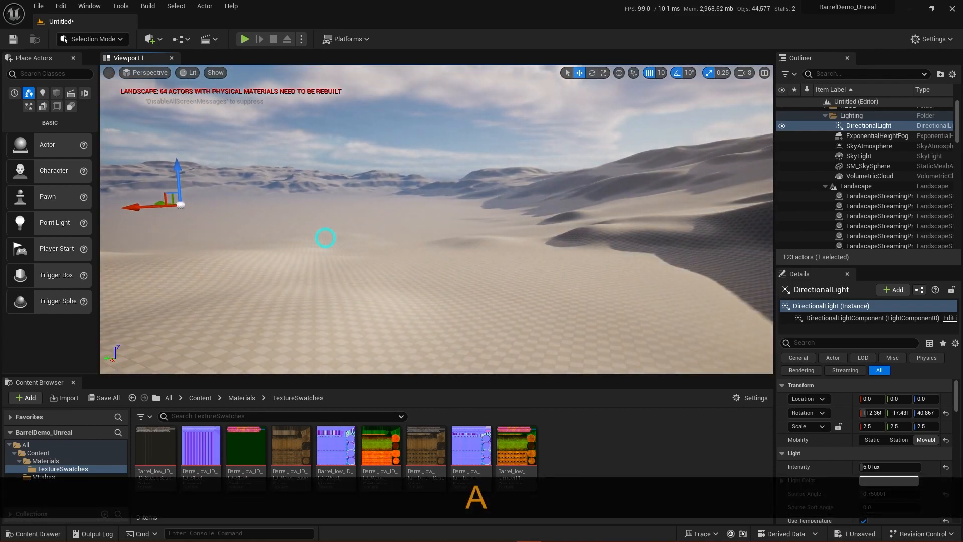
pyautogui.press('d')
pyautogui.moveTo(529, 270)
pyautogui.mouseDown(button='right')
pyautogui.moveTo(458, 267)
pyautogui.moveTo(529, 270)
pyautogui.mouseUp(button='right')
pyautogui.press('a')
pyautogui.press('s')
pyautogui.press('e')
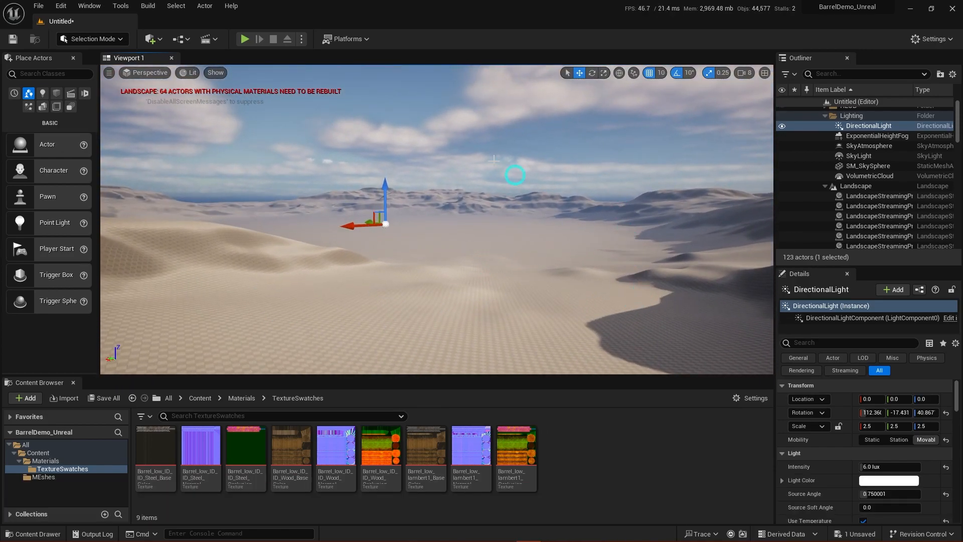
pyautogui.moveTo(399, 263); pyautogui.dragTo(472, 287, button='right')
pyautogui.press('a')
pyautogui.press('e')
pyautogui.press('w')
pyautogui.press('w')
pyautogui.press('s')
pyautogui.press('e')
pyautogui.press('q')
pyautogui.press('s')
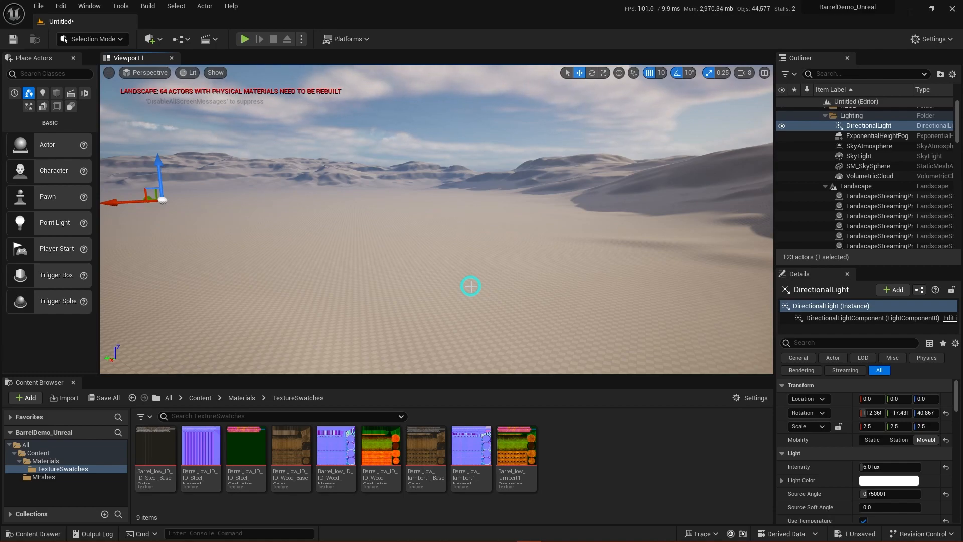
pyautogui.moveTo(448, 285); pyautogui.dragTo(420, 273, button='right')
pyautogui.press('d')
pyautogui.press('a')
pyautogui.press('d')
pyautogui.press('a')
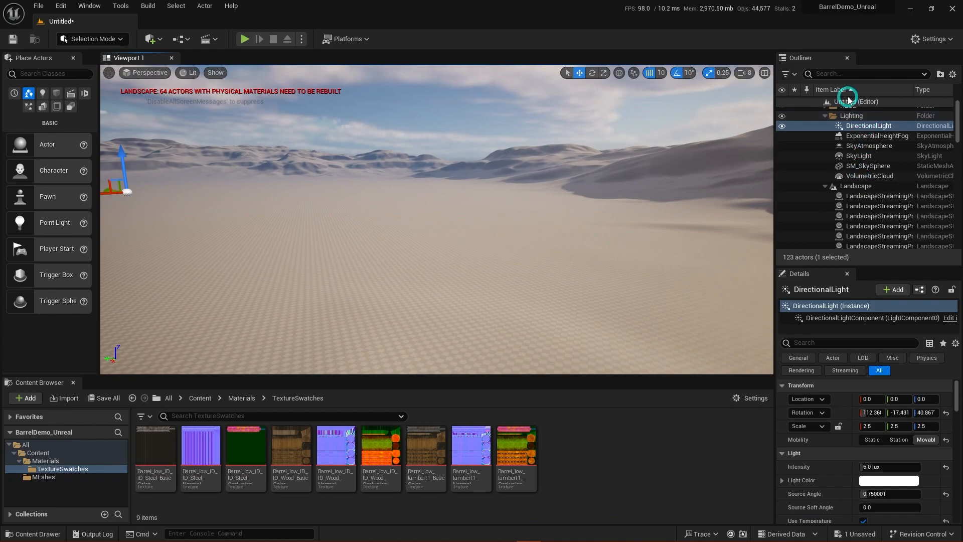
# Step: Search the Outliner for an existing post process actor with "pos" and clear the search
pyautogui.click(837, 76)
pyautogui.write('pos')
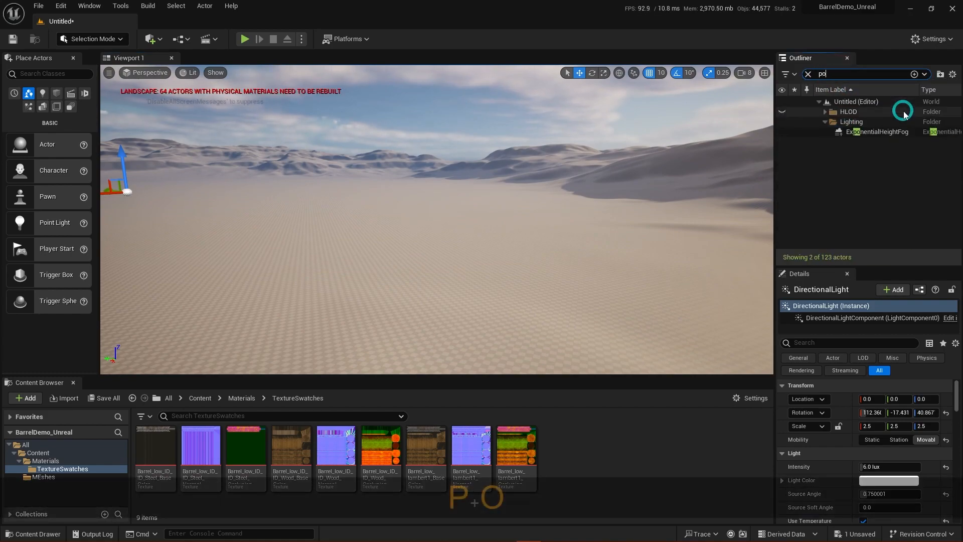
pyautogui.press('BackSpace')
pyautogui.press('BackSpace')
pyautogui.press('BackSpace')
pyautogui.press('BackSpace')
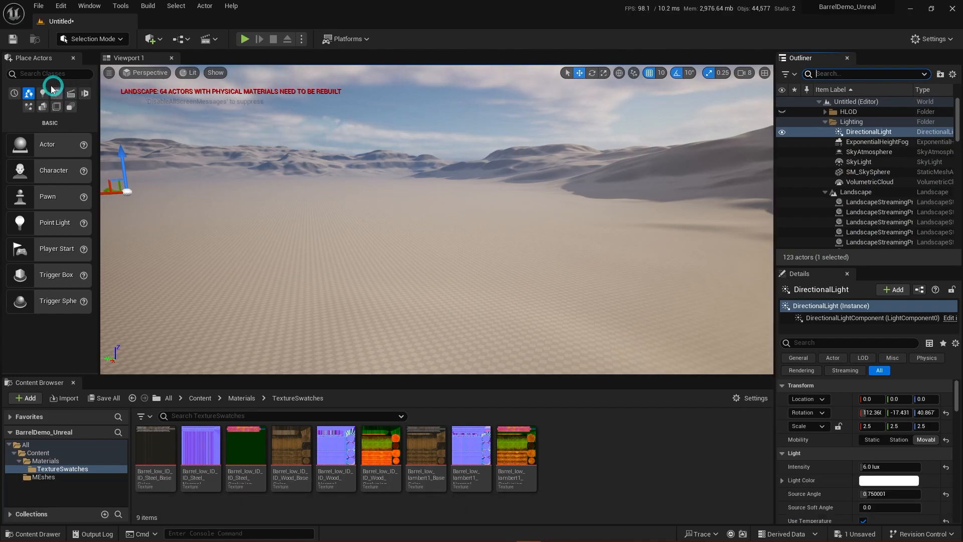
# Step: Find the Post Process Volume by searching the placeable actors for "post" and place one on the flat sand
pyautogui.click(39, 73)
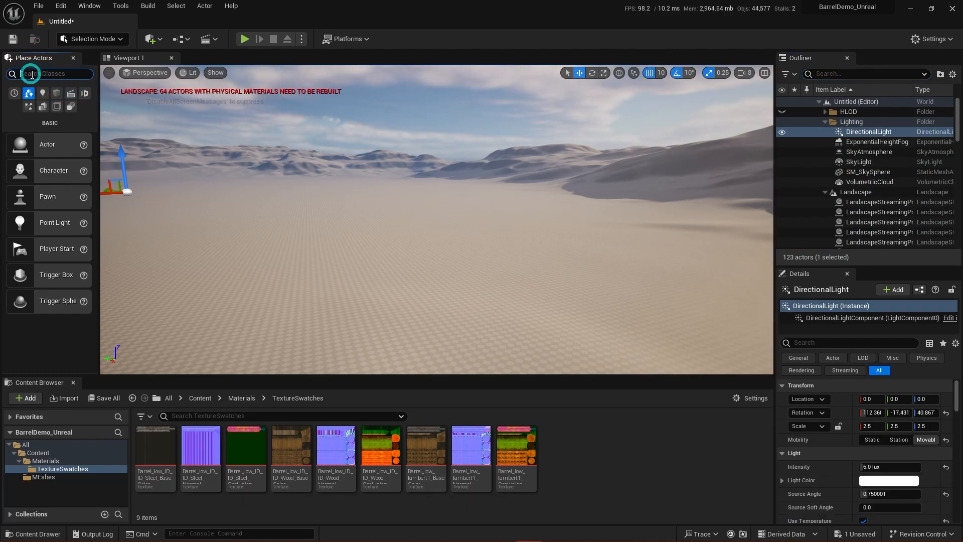
pyautogui.write('post')
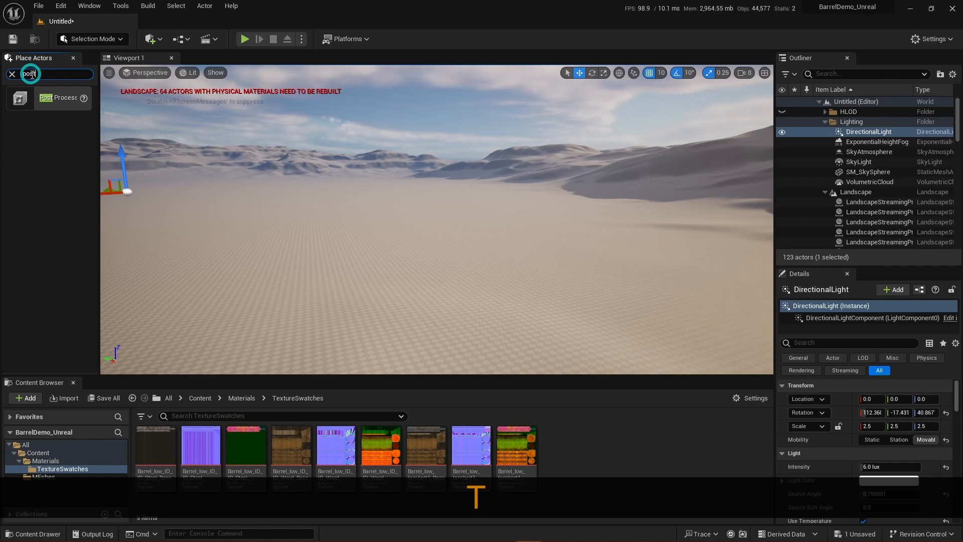
pyautogui.moveTo(60, 101); pyautogui.dragTo(256, 235)
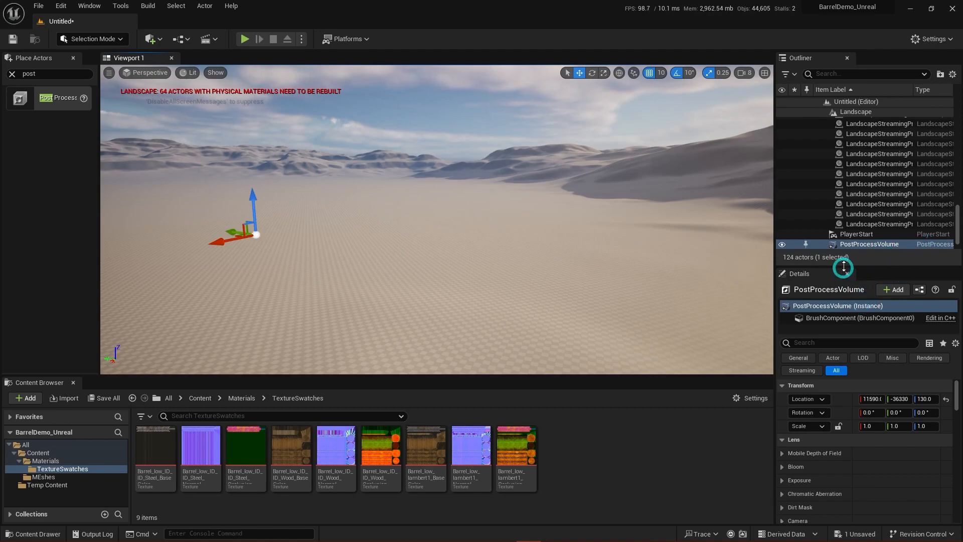
pyautogui.scroll(-2, 860, 216)
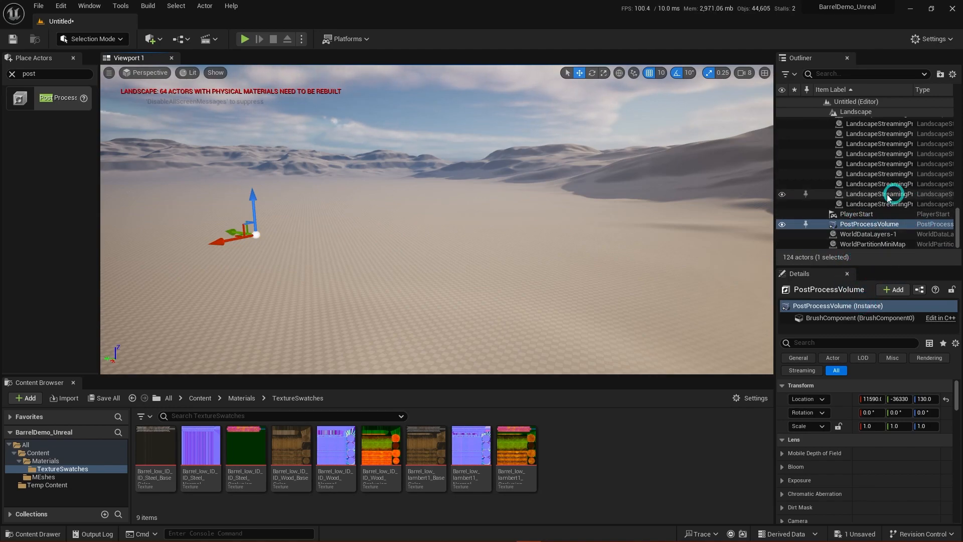
# Step: Enlarge the Details area, browse the Post Process Volume's settings and filter them by "infi"
pyautogui.moveTo(874, 265); pyautogui.dragTo(860, 165)
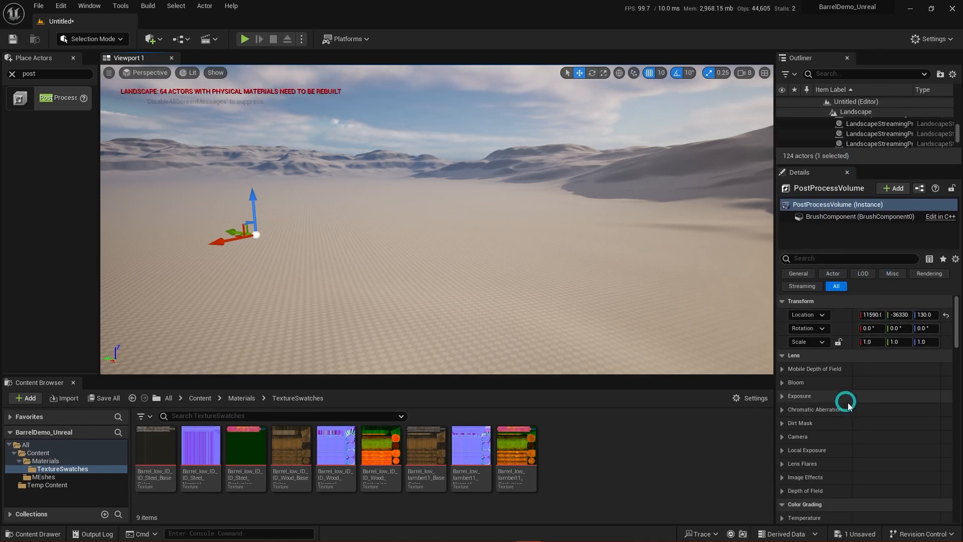
pyautogui.scroll(-2, 852, 408)
pyautogui.scroll(-3, 848, 487)
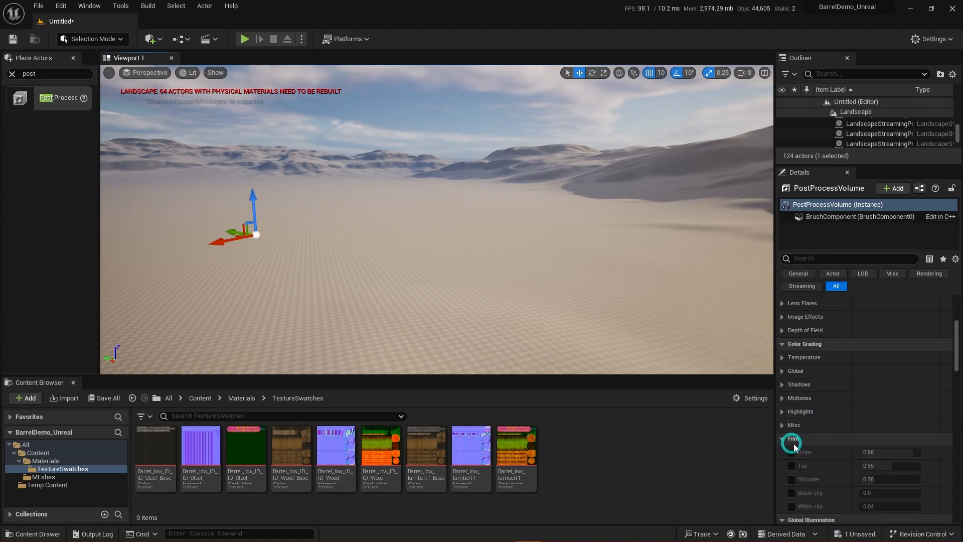
pyautogui.scroll(-4, 823, 452)
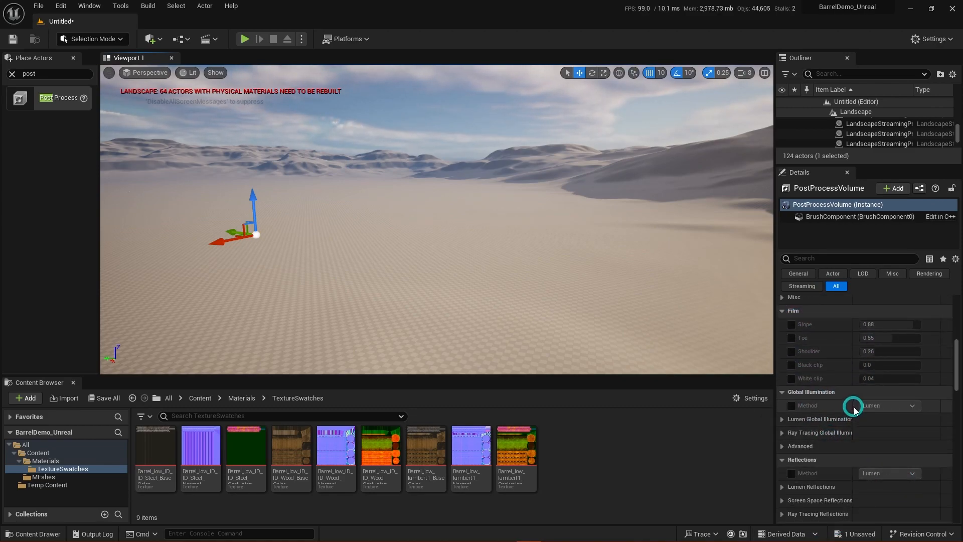
pyautogui.scroll(9, 851, 402)
pyautogui.click(850, 259)
pyautogui.write('infi')
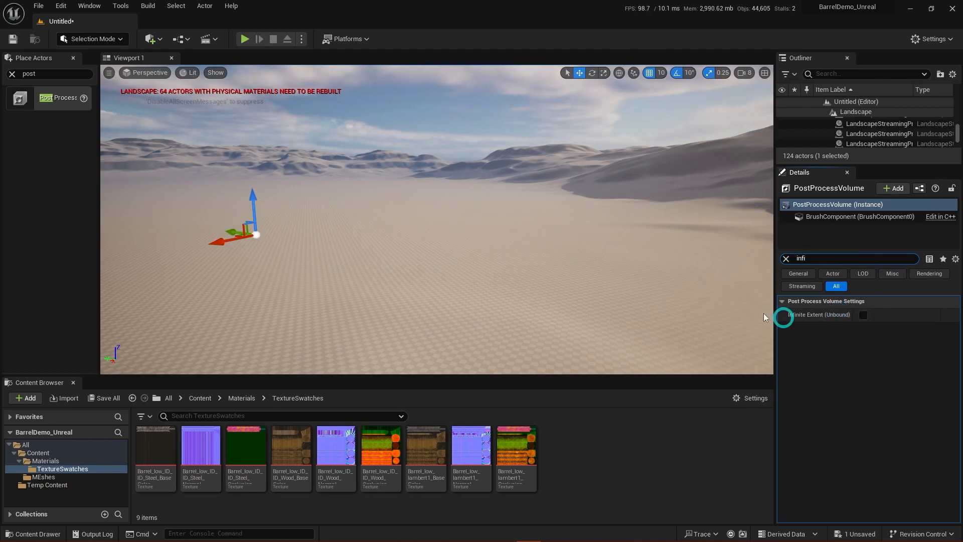
# Step: Frame the Post Process Volume in the viewport and fly around it to examine its bounding box
pyautogui.write('fi')
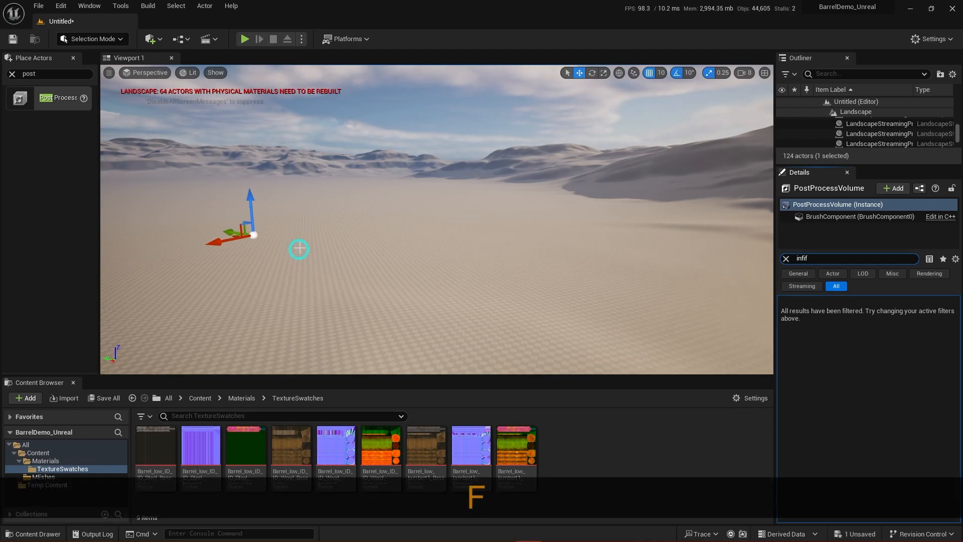
pyautogui.write('f')
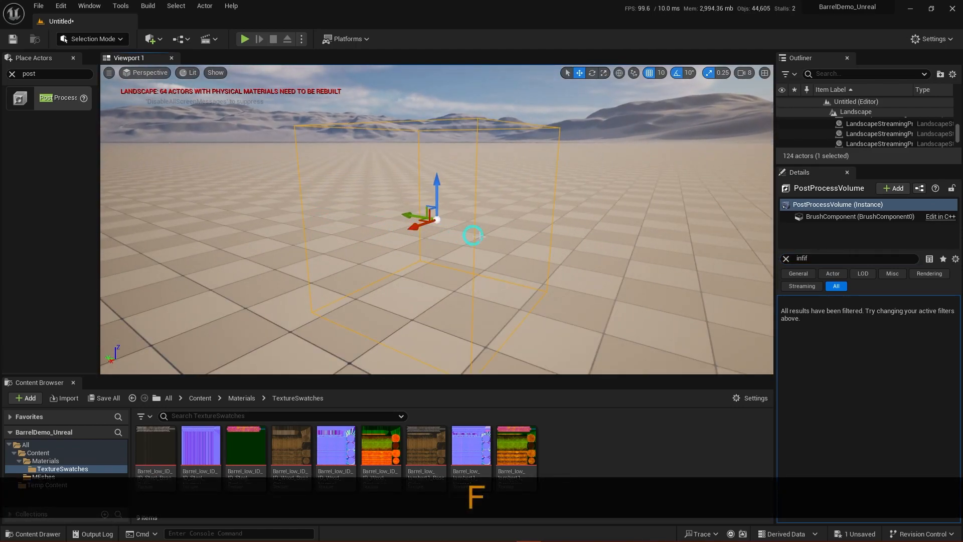
pyautogui.moveTo(646, 226)
pyautogui.mouseDown(button='right')
pyautogui.moveTo(649, 239)
pyautogui.moveTo(662, 232)
pyautogui.moveTo(641, 232)
pyautogui.moveTo(637, 254)
pyautogui.moveTo(658, 265)
pyautogui.moveTo(676, 251)
pyautogui.moveTo(631, 255)
pyautogui.moveTo(643, 237)
pyautogui.mouseUp(button='right')
pyautogui.press('e')
pyautogui.press('q')
pyautogui.press('s')
pyautogui.press('a')
pyautogui.press('w')
pyautogui.press('d')
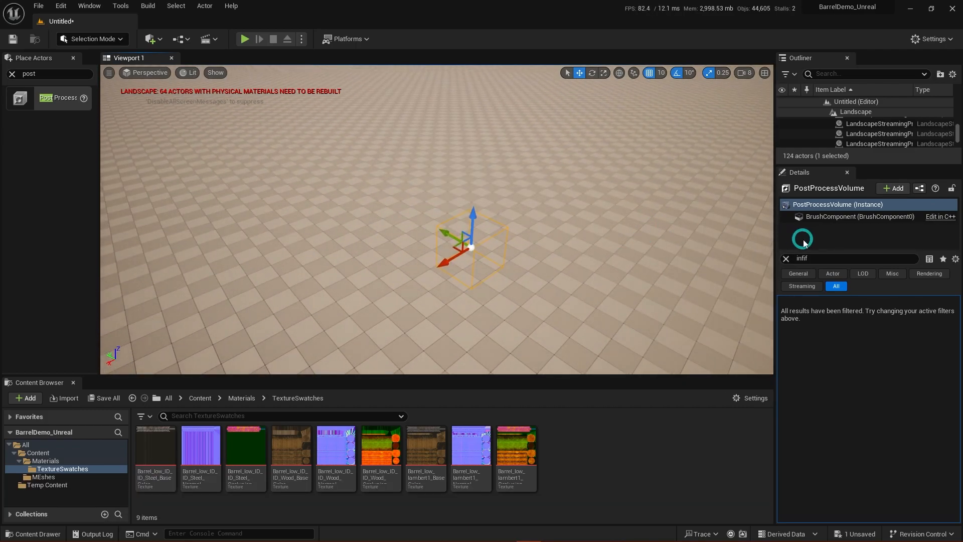
# Step: Filter the Post Process Volume's properties by "infi" again and enable Infinite Extent (Unbound)
pyautogui.click(836, 260)
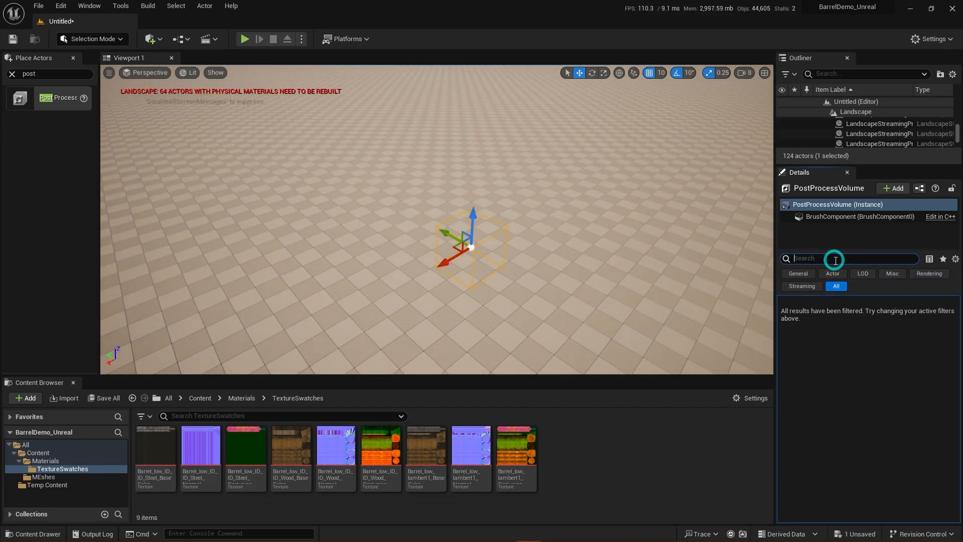
pyautogui.press('BackSpace')
pyautogui.write('ini')
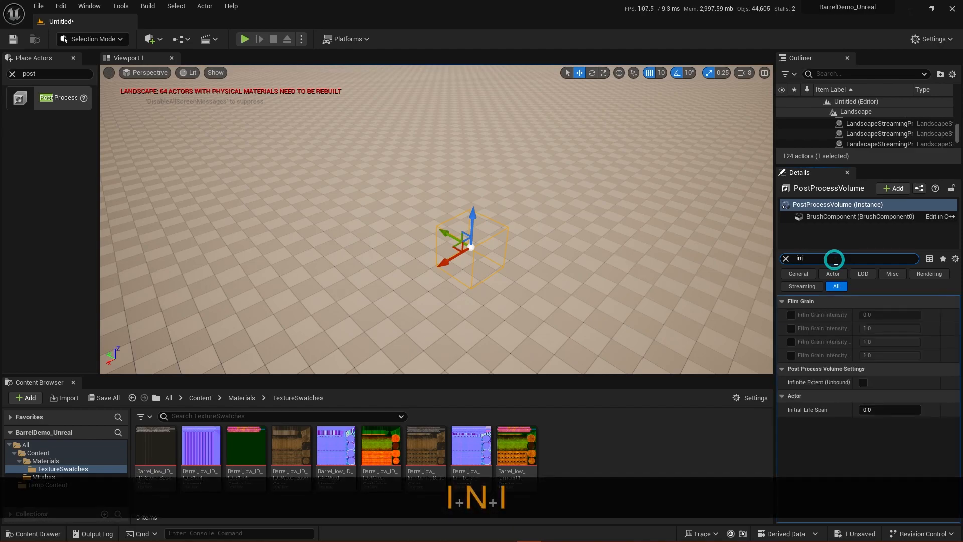
pyautogui.press('BackSpace')
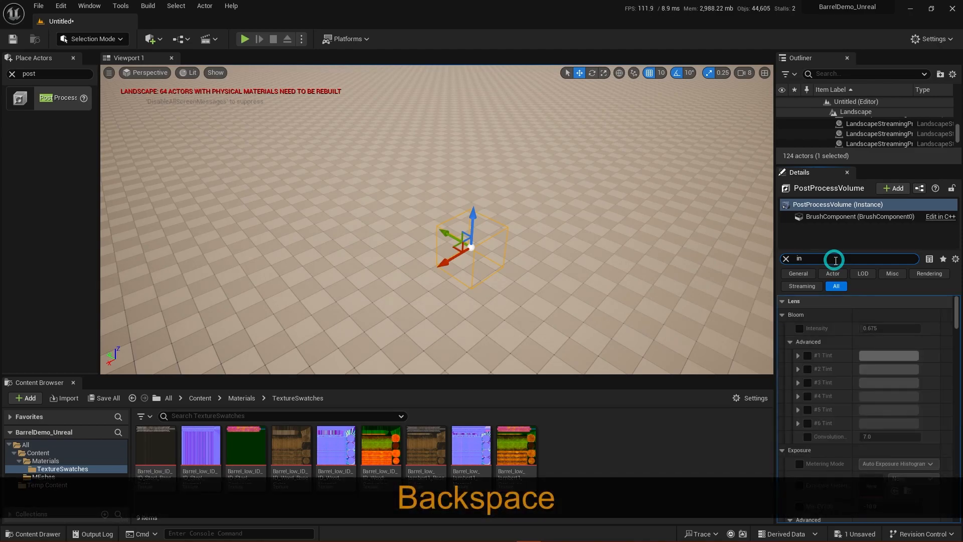
pyautogui.write('fi')
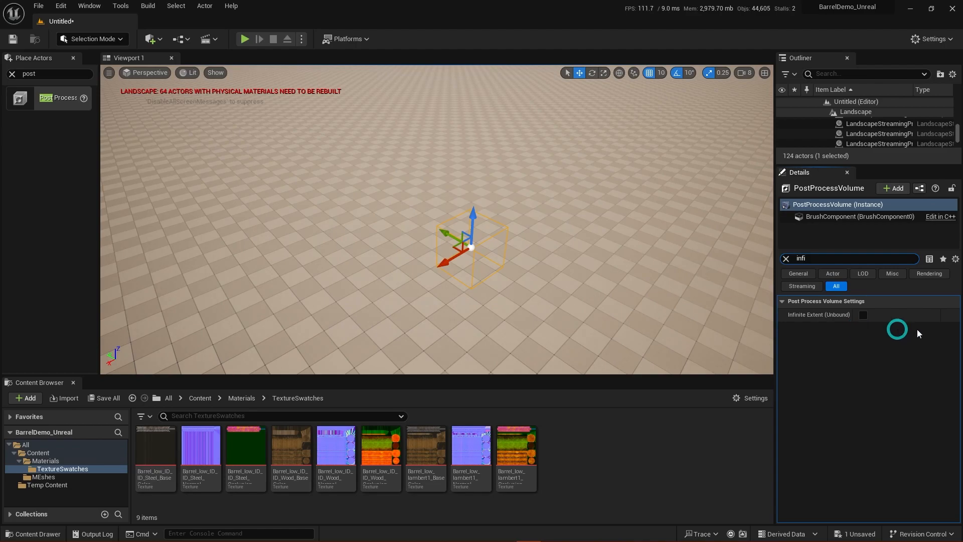
pyautogui.click(866, 315)
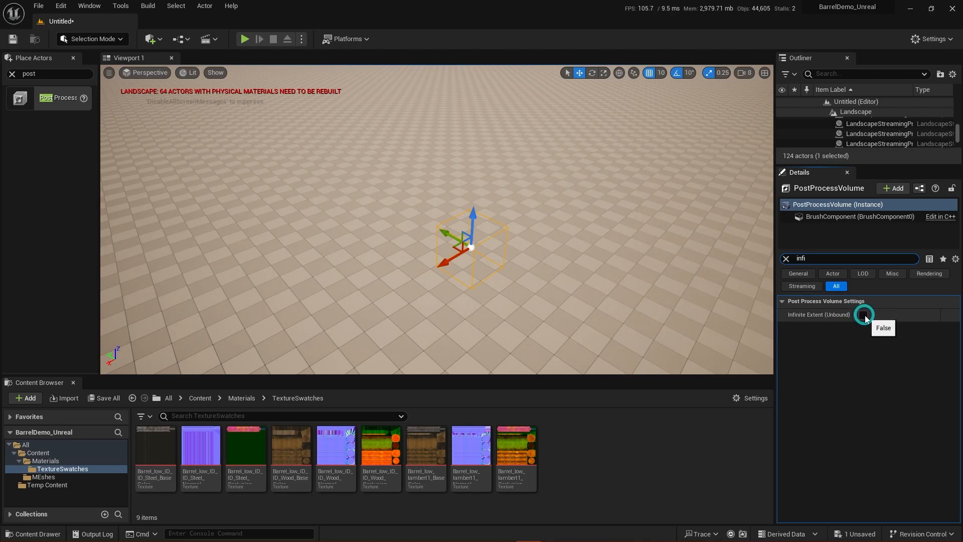
pyautogui.click(865, 316)
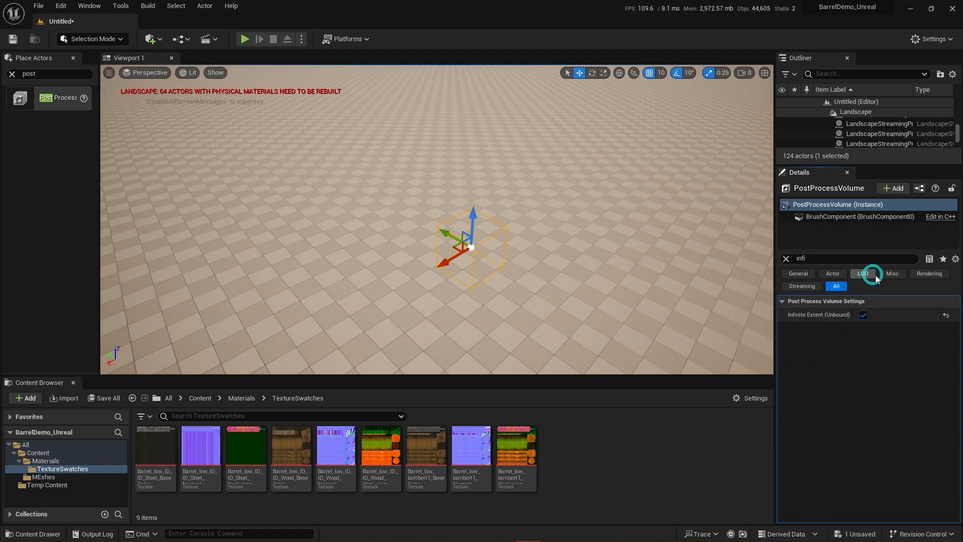
# Step: Find the volume's exposure settings with "expo", enable Min EV100 and Max EV100, and set both to 1.0
pyautogui.click(786, 259)
pyautogui.write('expo')
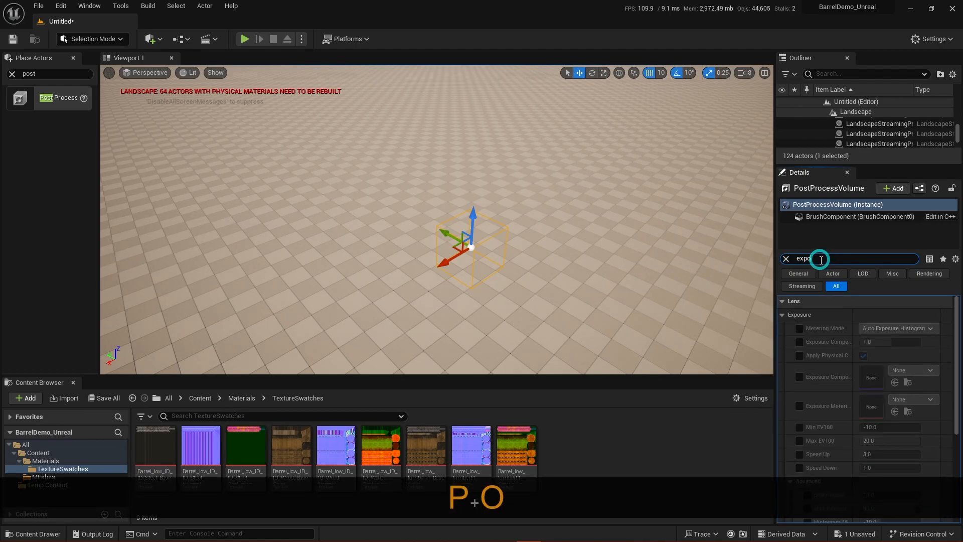
pyautogui.scroll(-1, 883, 367)
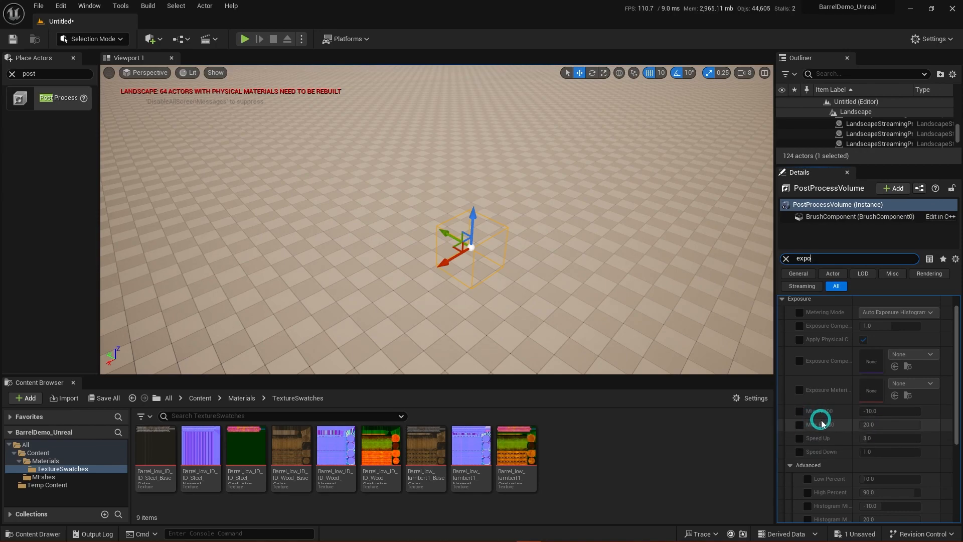
pyautogui.click(800, 411)
pyautogui.click(800, 425)
pyautogui.click(867, 411)
pyautogui.write('1')
pyautogui.press('Tab')
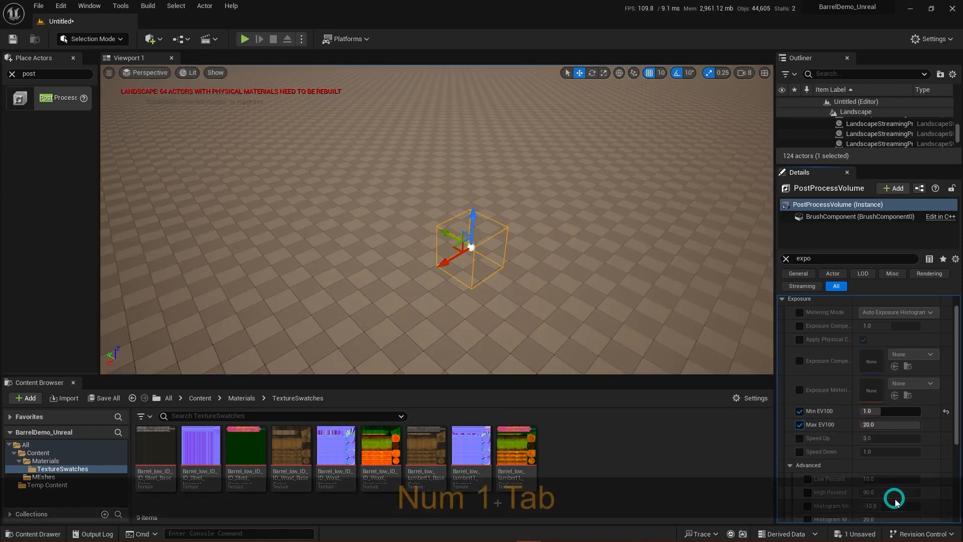
pyautogui.click(868, 422)
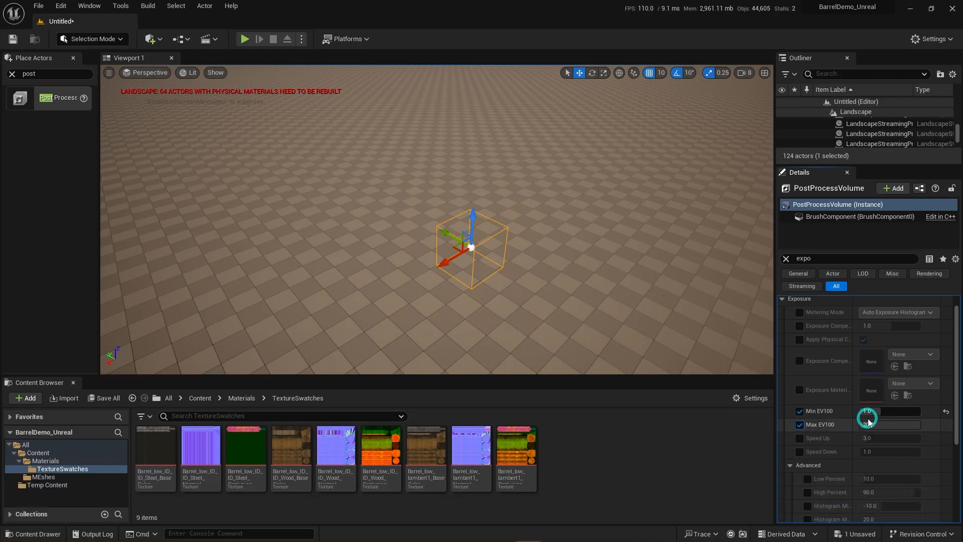
pyautogui.write('1')
pyautogui.press('Return')
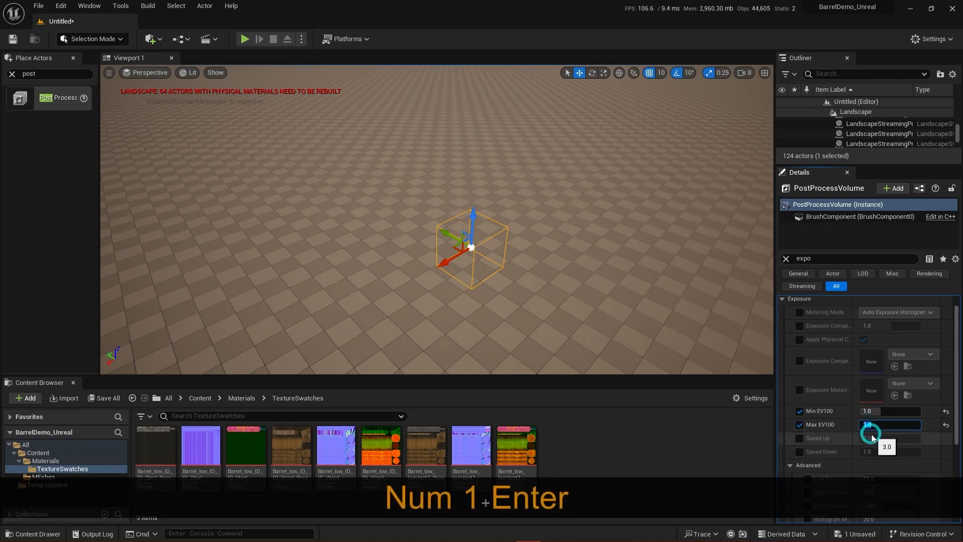
# Step: Fly around the Post Process Volume to examine the scene's brightness with the fixed exposure
pyautogui.moveTo(648, 295); pyautogui.dragTo(645, 258, button='right')
pyautogui.press('s')
pyautogui.press('e')
pyautogui.press('a')
pyautogui.press('w')
pyautogui.press('d')
pyautogui.press('w')
pyautogui.press('q')
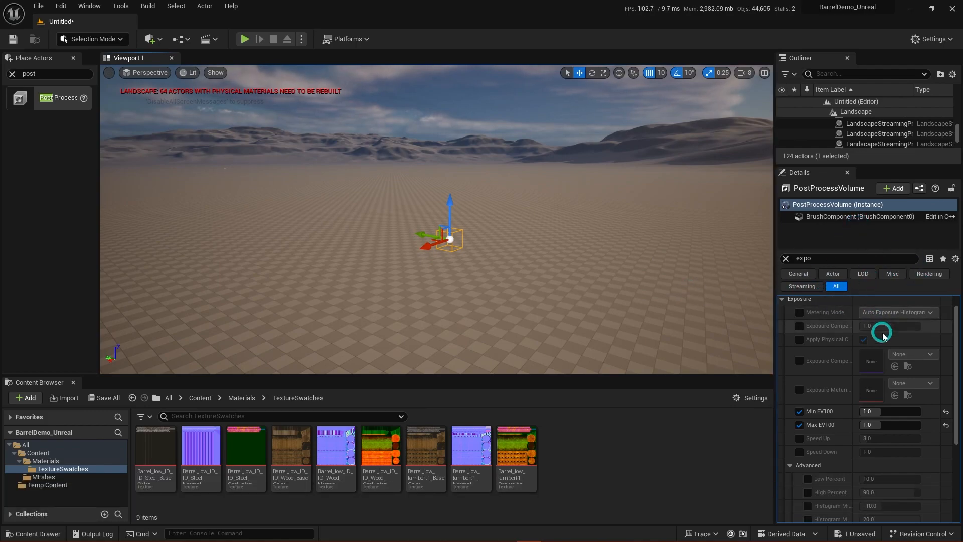
# Step: Select the DirectionalLight, clear its property filter and raise its intensity to about 9.8 lux
pyautogui.scroll(1, 883, 333)
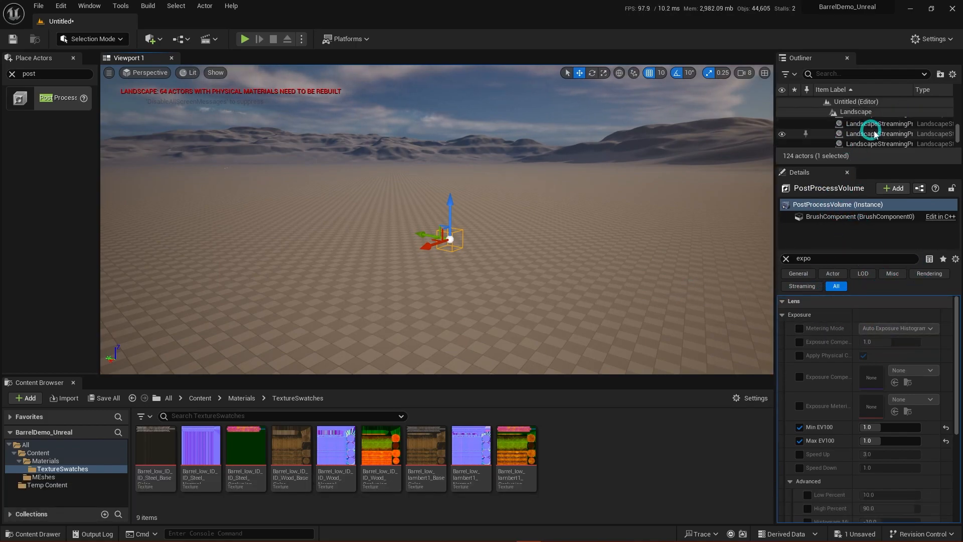
pyautogui.scroll(5, 869, 127)
pyautogui.scroll(5, 870, 145)
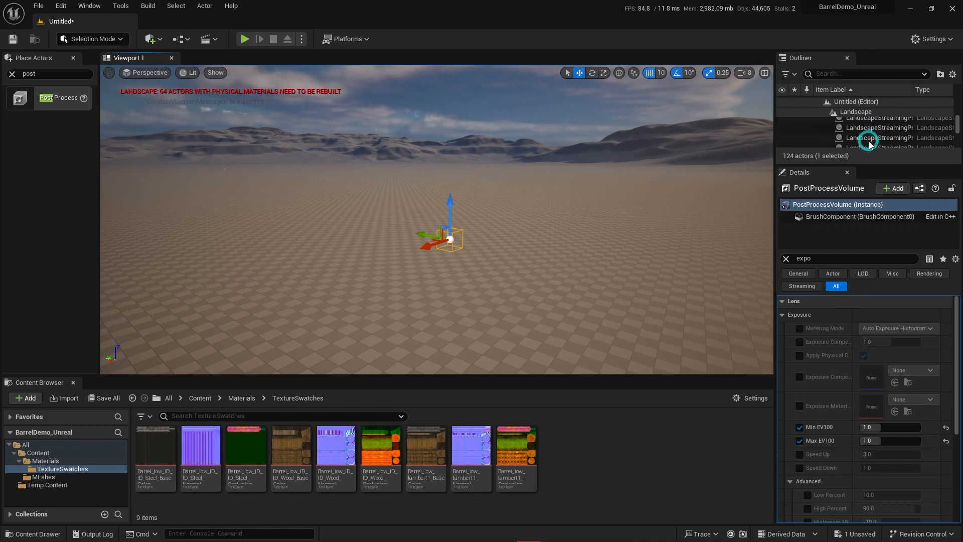
pyautogui.scroll(5, 869, 144)
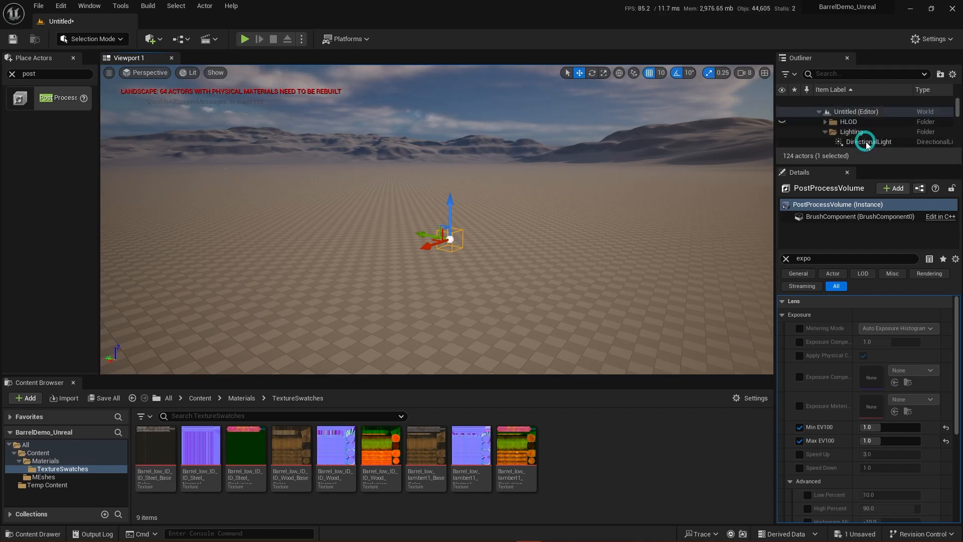
pyautogui.click(881, 132)
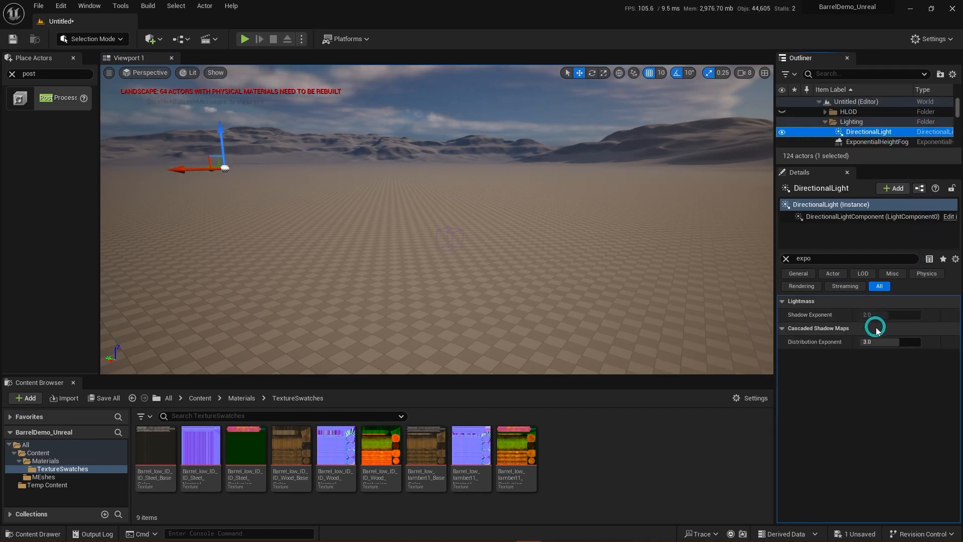
pyautogui.click(786, 259)
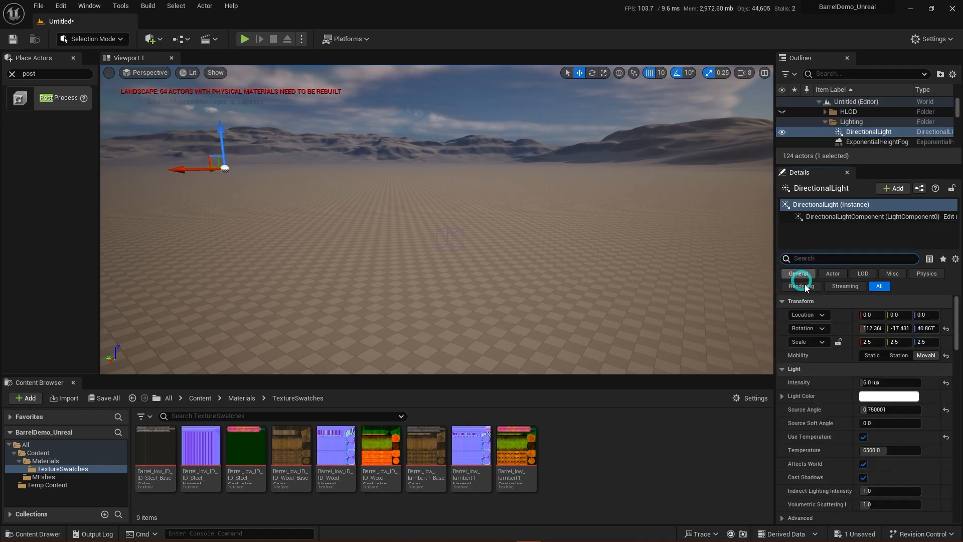
pyautogui.moveTo(864, 381); pyautogui.dragTo(868, 382)
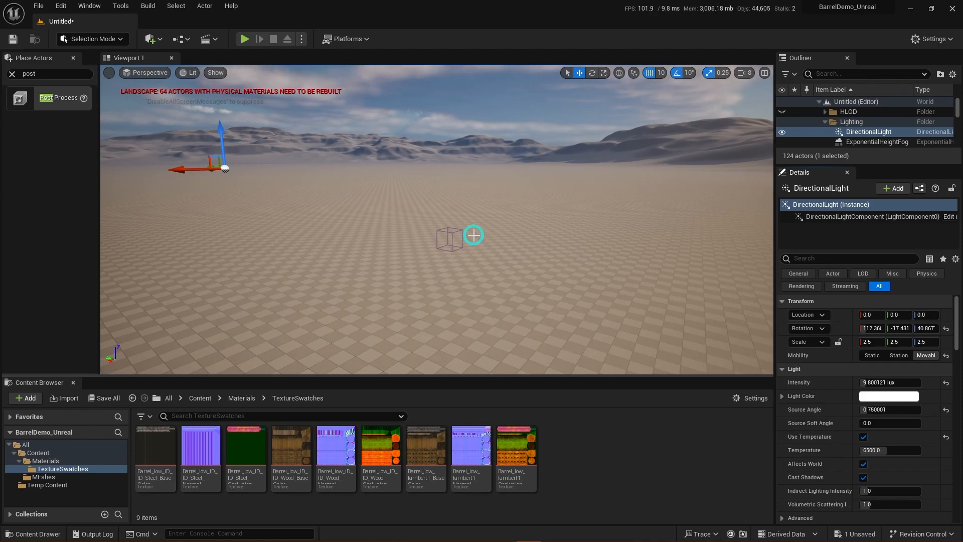
# Step: Fly over the desert floor to examine the landscape under the brighter directional light
pyautogui.moveTo(487, 252)
pyautogui.mouseDown(button='right')
pyautogui.moveTo(514, 245)
pyautogui.moveTo(486, 248)
pyautogui.mouseUp(button='right')
pyautogui.press('w')
pyautogui.press('s')
pyautogui.press('a')
pyautogui.press('d')
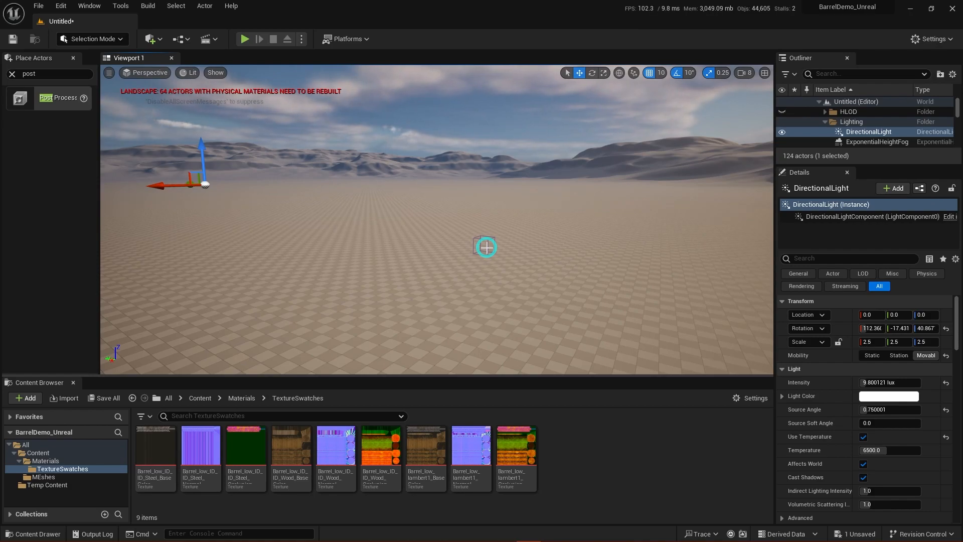
pyautogui.moveTo(501, 263); pyautogui.dragTo(528, 286, button='right')
pyautogui.press('s')
pyautogui.press('a')
pyautogui.press('d')
pyautogui.press('w')
pyautogui.press('a')
pyautogui.press('s')
# Step: Create a new material named MAT_Barrel in the Materials folder
pyautogui.click(330, 426)
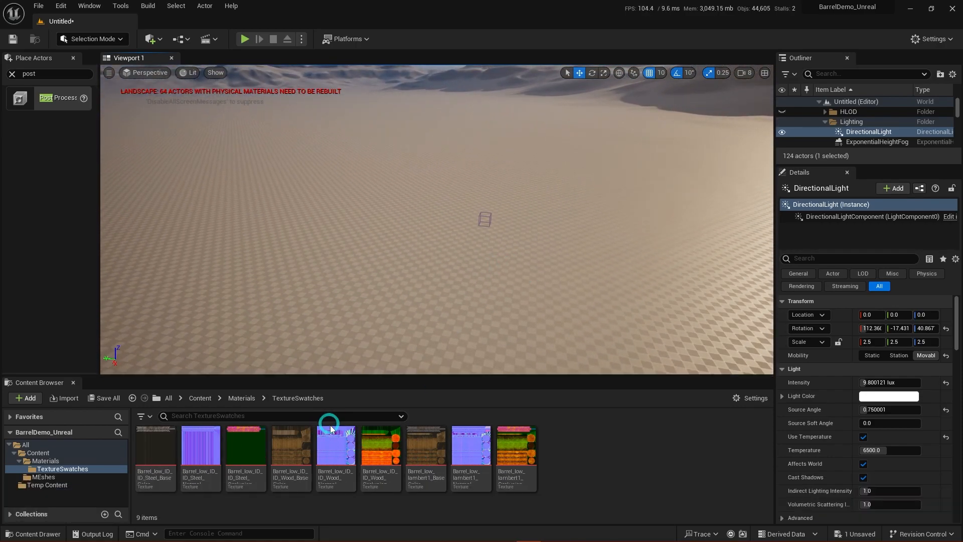
pyautogui.click(243, 399)
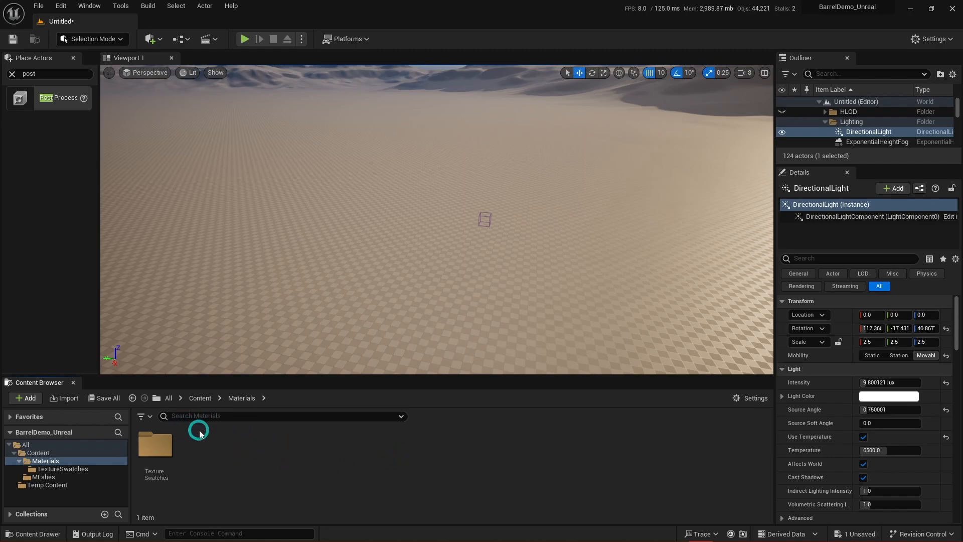
pyautogui.rightClick(281, 466)
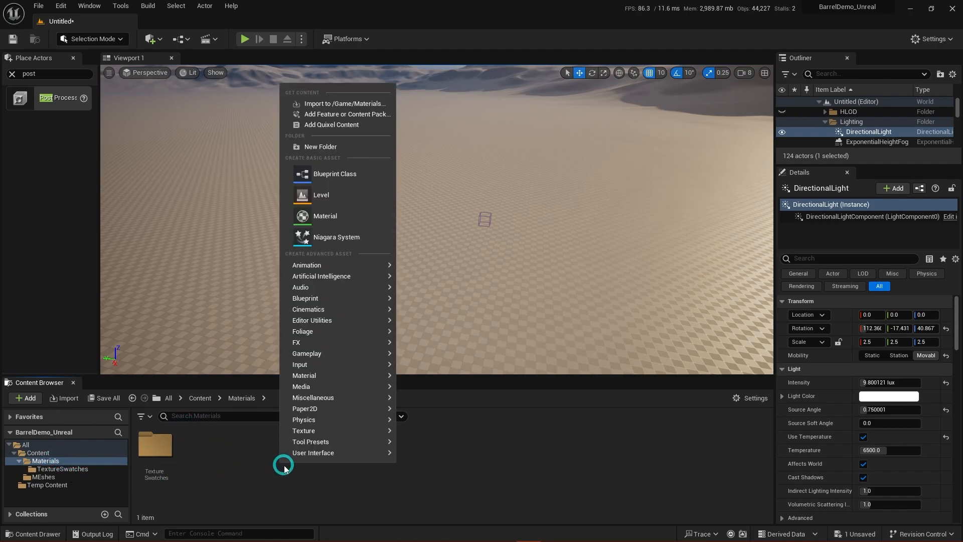
pyautogui.click(326, 216)
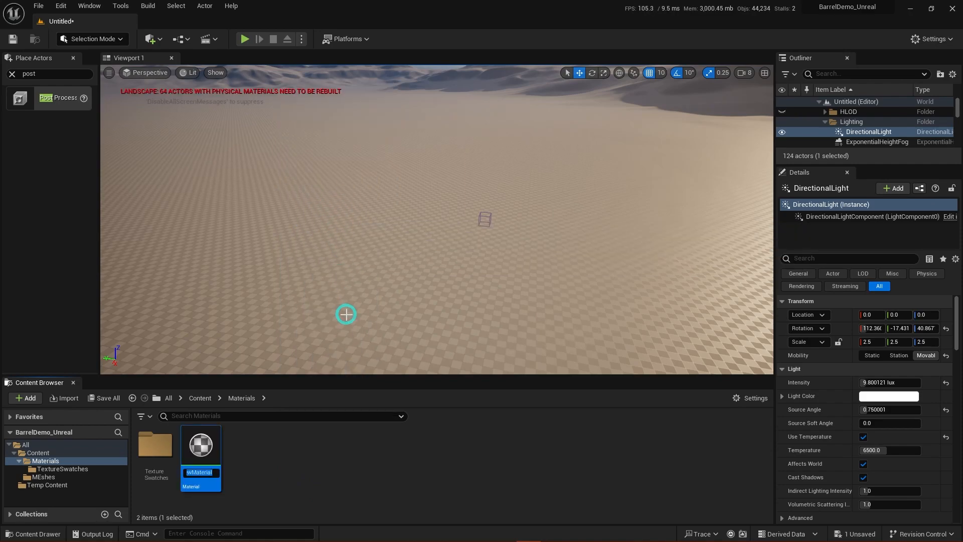
pyautogui.write('MAT_')
pyautogui.write('Barrel')
pyautogui.press('Return')
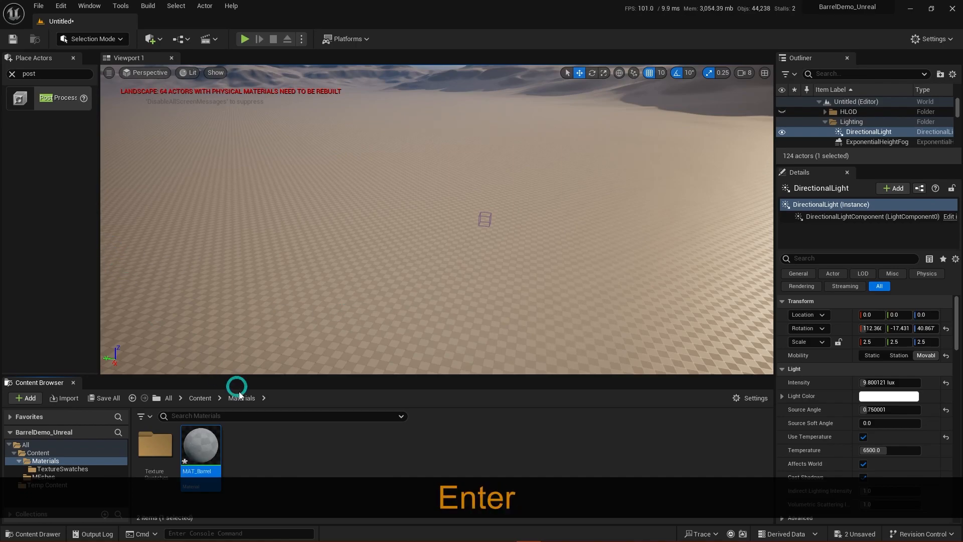
# Step: Open MAT_Barrel in a floating editor clear of the Content Browser, and open the TextureSwatches folder
pyautogui.doubleClick(204, 448)
pyautogui.moveTo(428, 150); pyautogui.dragTo(545, 66)
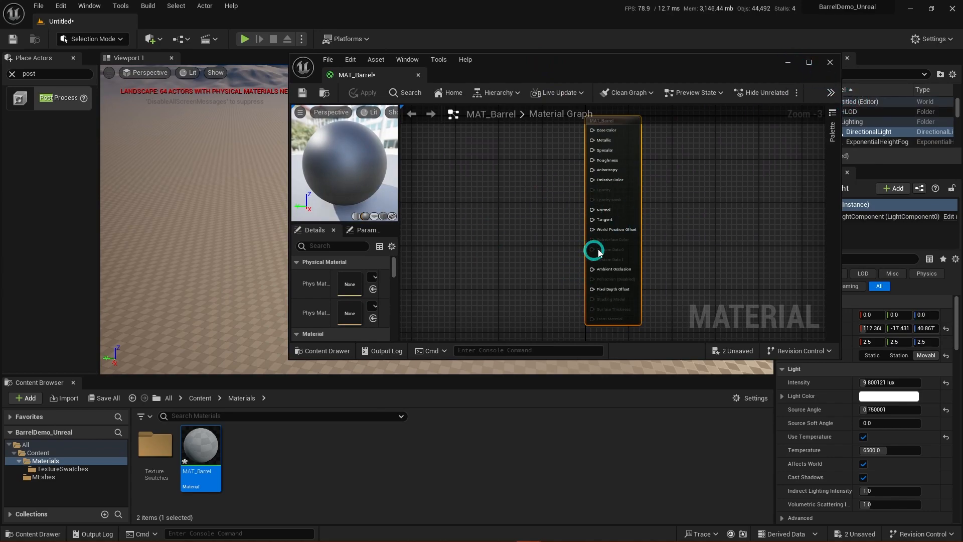
pyautogui.scroll(-2, 560, 226)
pyautogui.moveTo(518, 215); pyautogui.dragTo(606, 213, button='right')
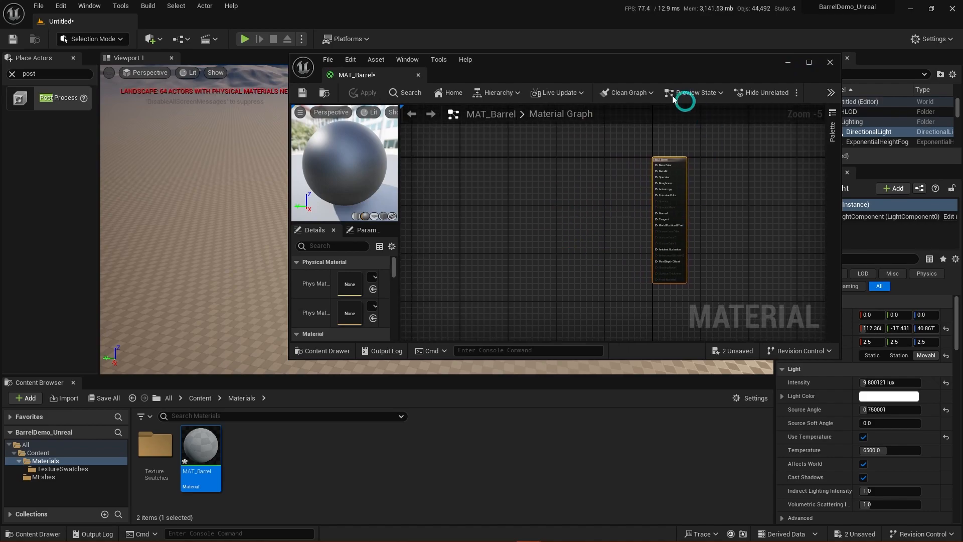
pyautogui.moveTo(624, 66); pyautogui.dragTo(680, 52)
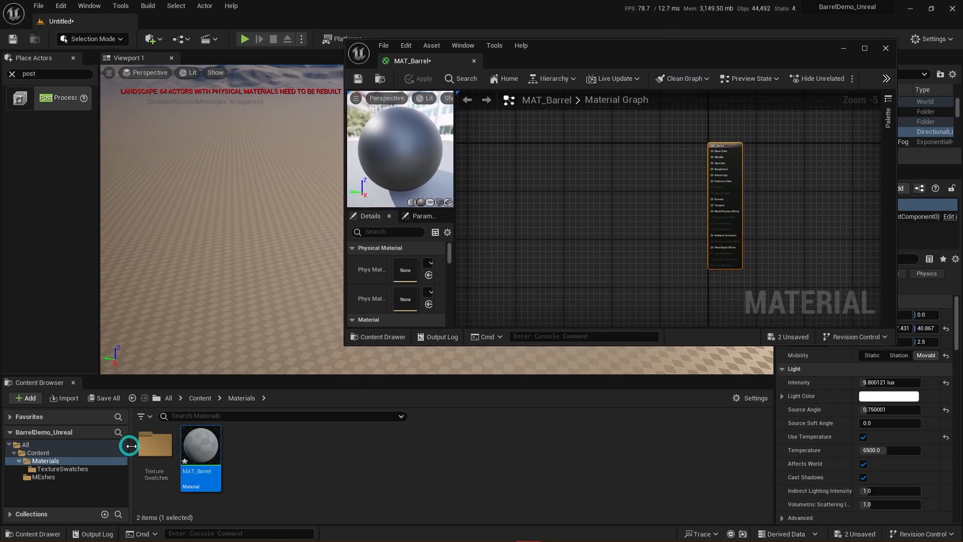
pyautogui.doubleClick(151, 449)
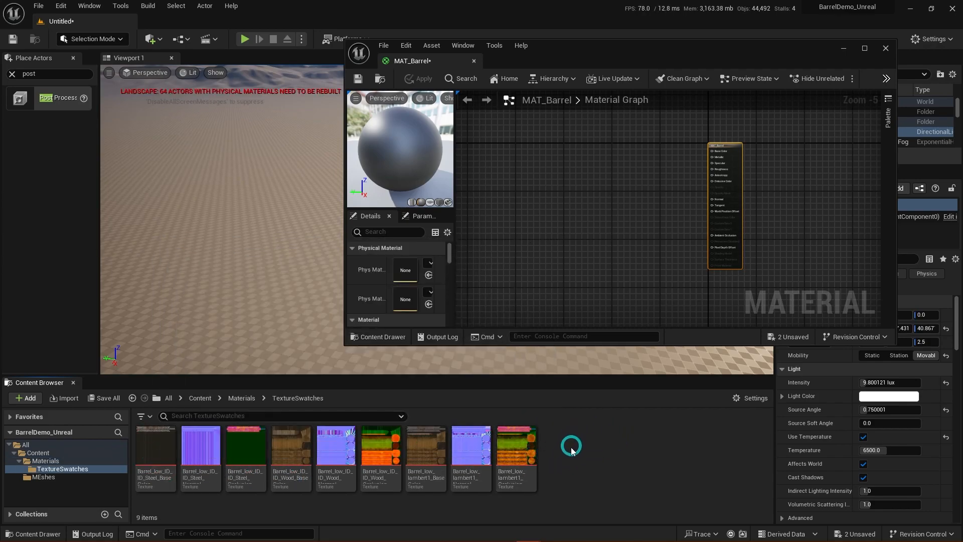
# Step: Add the three Barrel_low_lambert1 textures to the MAT_Barrel graph as texture samples and maximise the material editor
pyautogui.click(424, 449)
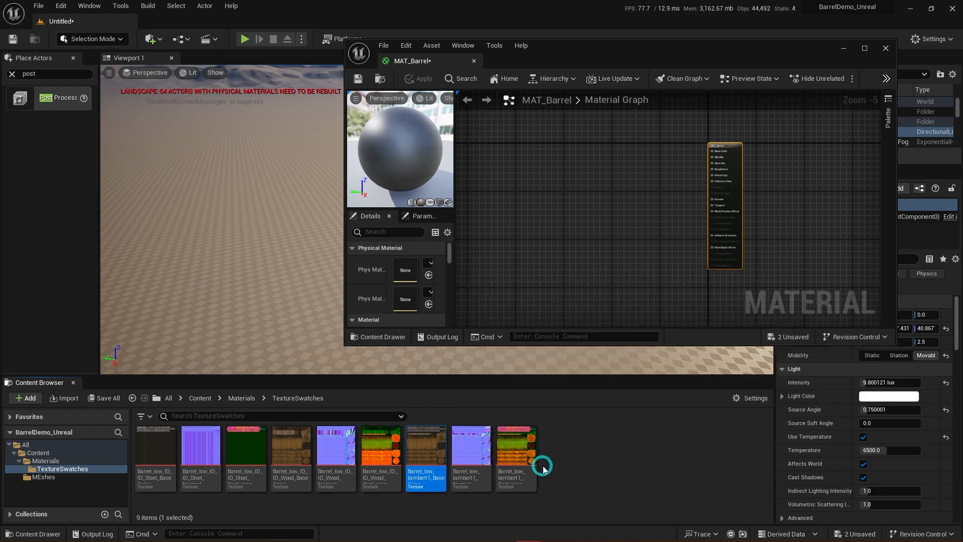
pyautogui.keyDown('shift'); pyautogui.click(527, 453); pyautogui.keyUp('shift')
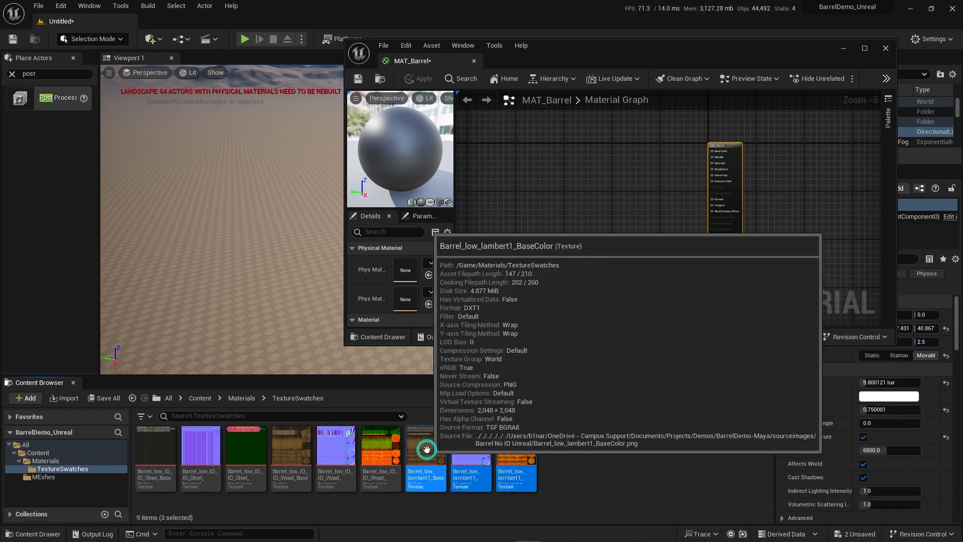
pyautogui.moveTo(424, 454); pyautogui.dragTo(534, 174)
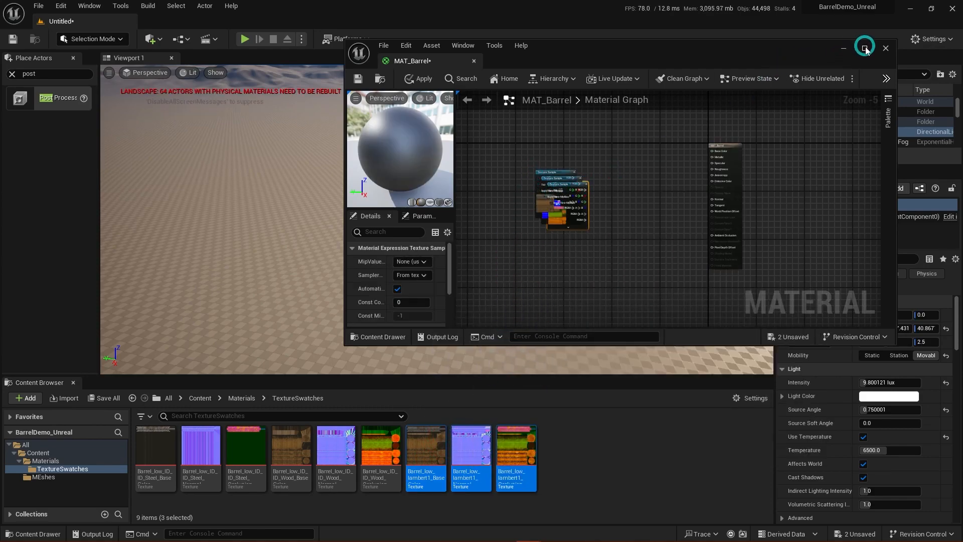
pyautogui.click(865, 48)
pyautogui.scroll(3, 402, 196)
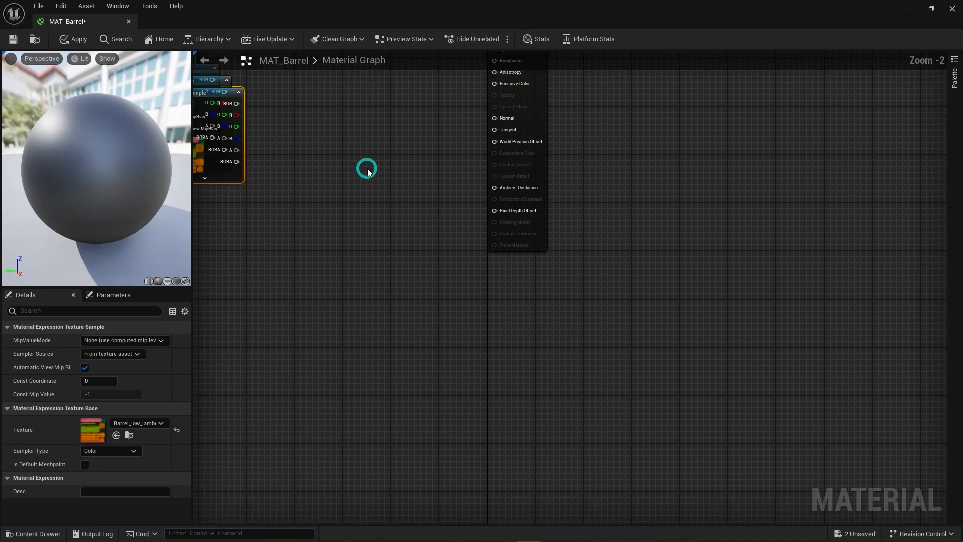
pyautogui.scroll(1, 544, 261)
pyautogui.scroll(-2, 547, 312)
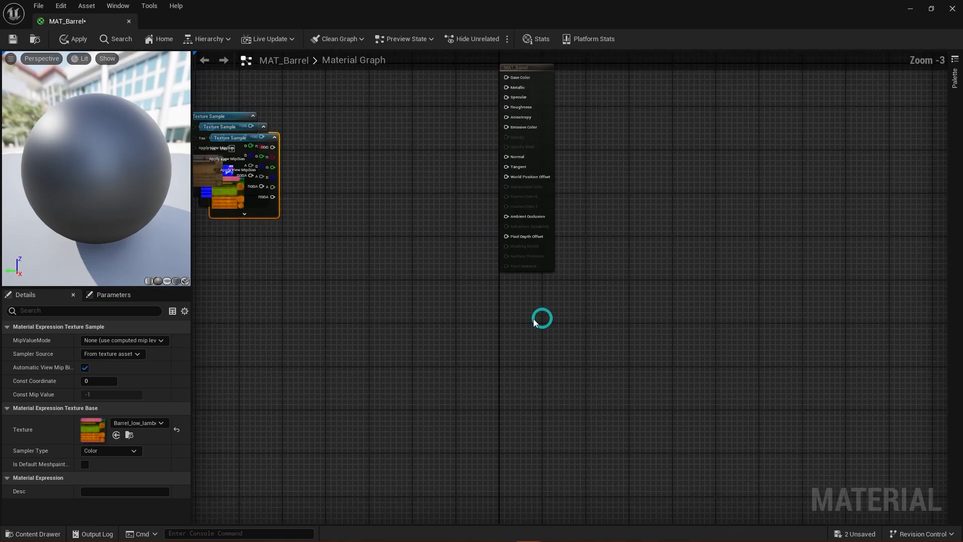
pyautogui.scroll(3, 432, 289)
pyautogui.scroll(-5, 432, 288)
pyautogui.scroll(3, 435, 293)
pyautogui.scroll(-3, 432, 290)
pyautogui.scroll(3, 430, 286)
pyautogui.scroll(-3, 422, 276)
pyautogui.scroll(2, 385, 217)
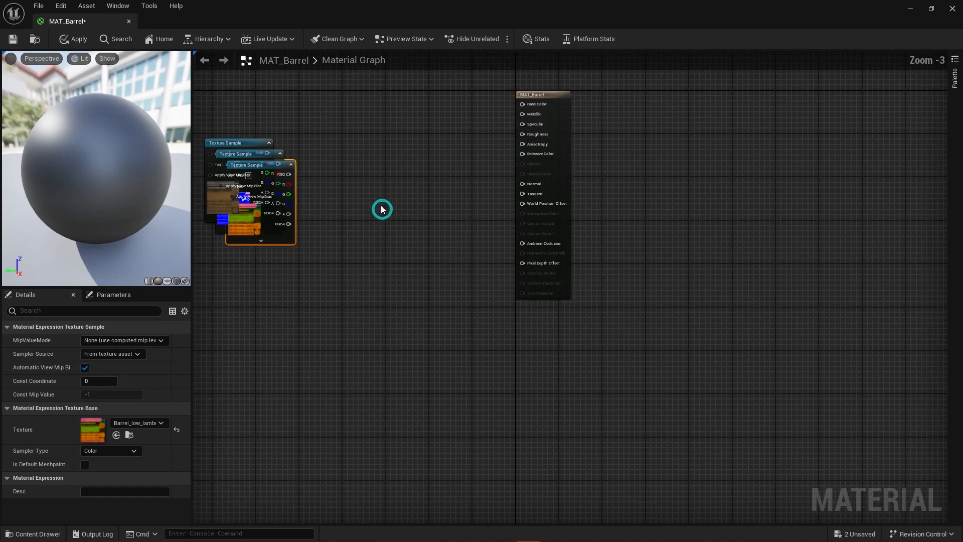
# Step: Arrange the overlapping texture samples in a column, with base color above, the packed occlusion texture in the middle and the normal map below
pyautogui.moveTo(372, 194); pyautogui.dragTo(531, 269, button='right')
pyautogui.scroll(3, 492, 241)
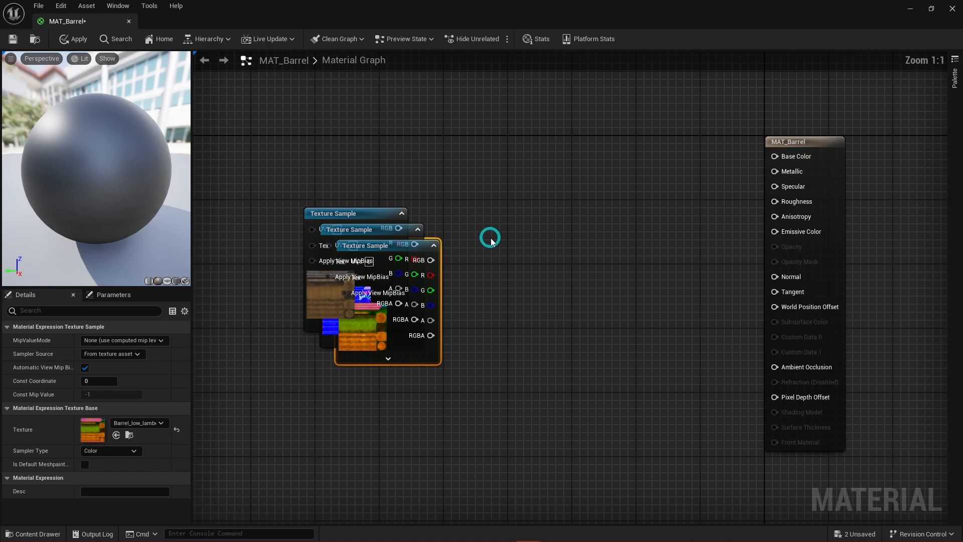
pyautogui.moveTo(366, 213); pyautogui.dragTo(424, 94)
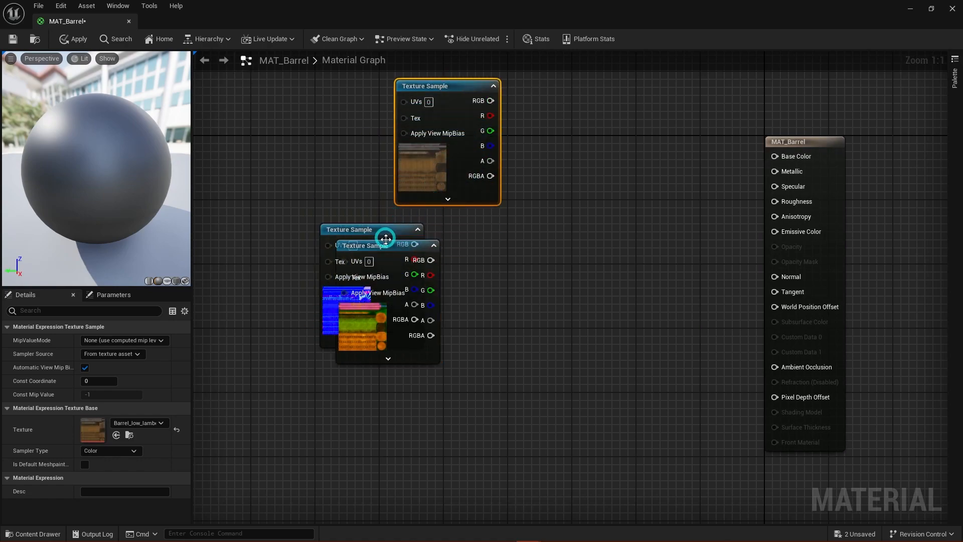
pyautogui.moveTo(385, 239); pyautogui.dragTo(534, 243)
pyautogui.scroll(-1, 641, 301)
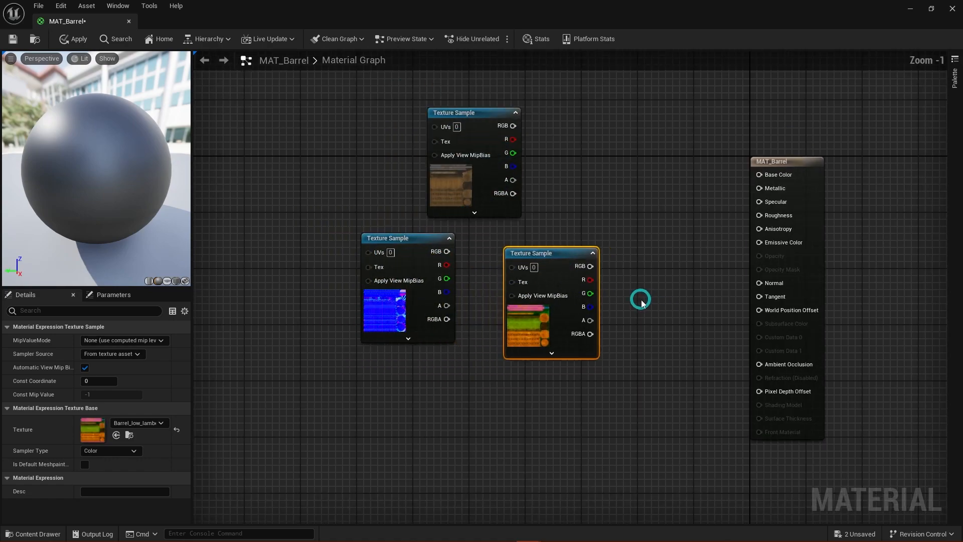
pyautogui.moveTo(660, 317); pyautogui.dragTo(612, 279, button='right')
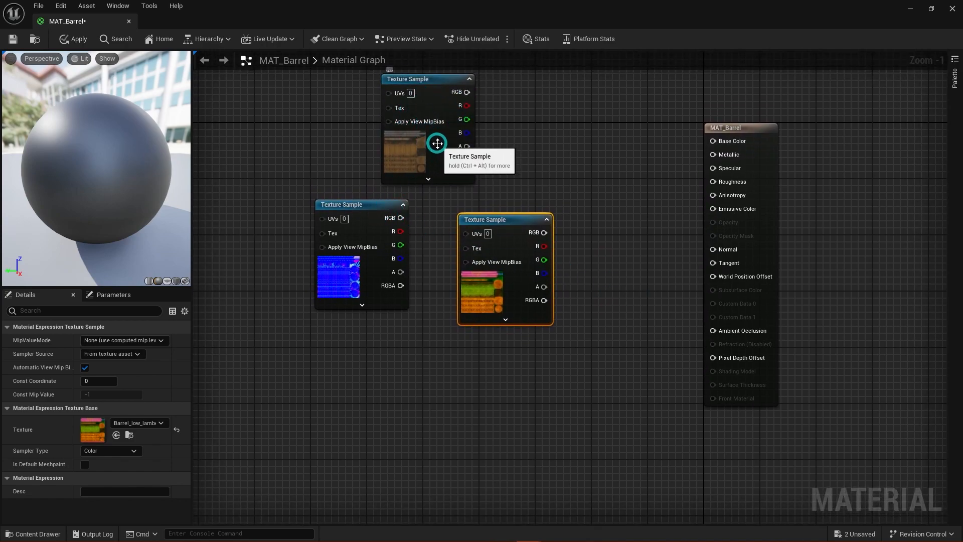
pyautogui.moveTo(366, 203); pyautogui.dragTo(431, 366)
pyautogui.moveTo(506, 217); pyautogui.dragTo(421, 211)
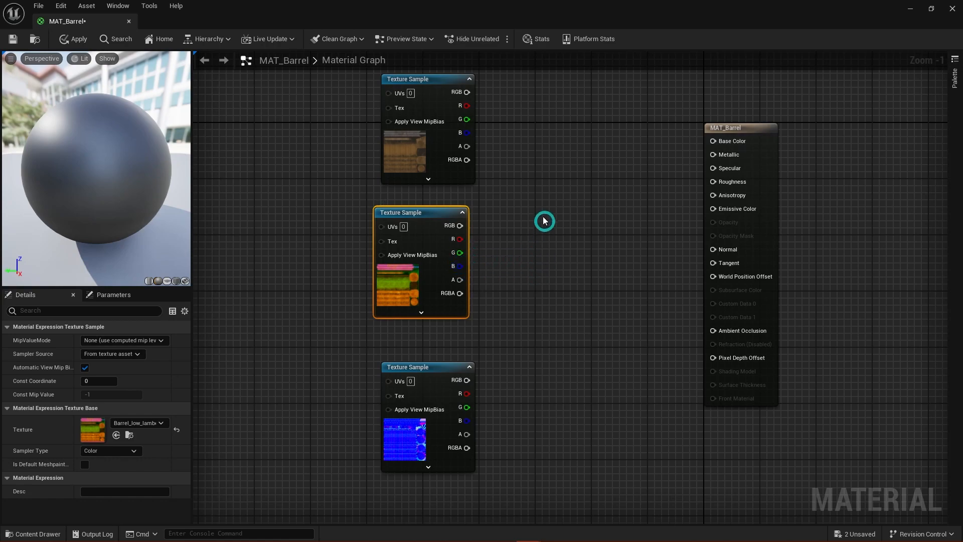
# Step: Connect the packed texture's R, G, B to Ambient Occlusion, Roughness, Metallic, and the color and normal samples' RGB to Base Color and Normal
pyautogui.moveTo(460, 240); pyautogui.dragTo(715, 334)
pyautogui.moveTo(460, 253); pyautogui.dragTo(713, 182)
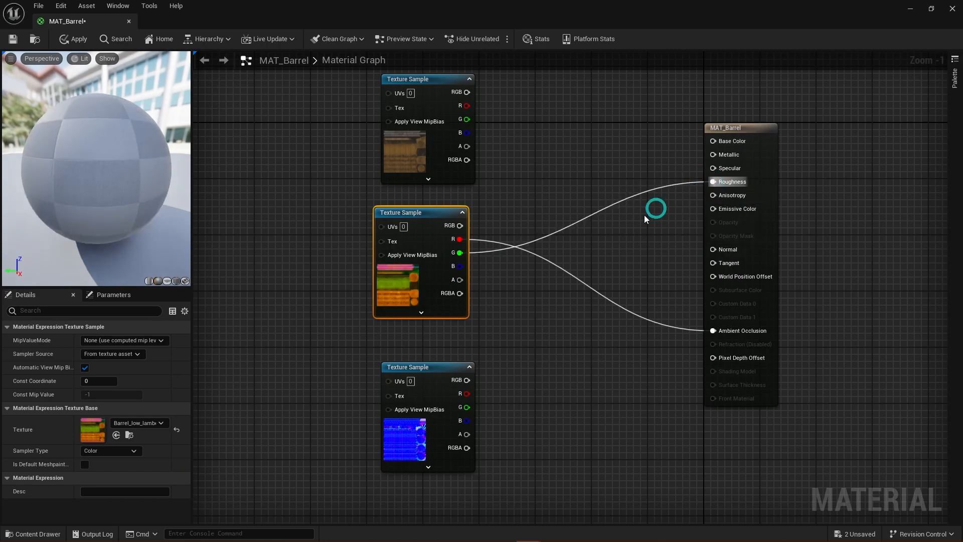
pyautogui.moveTo(467, 267); pyautogui.dragTo(713, 154)
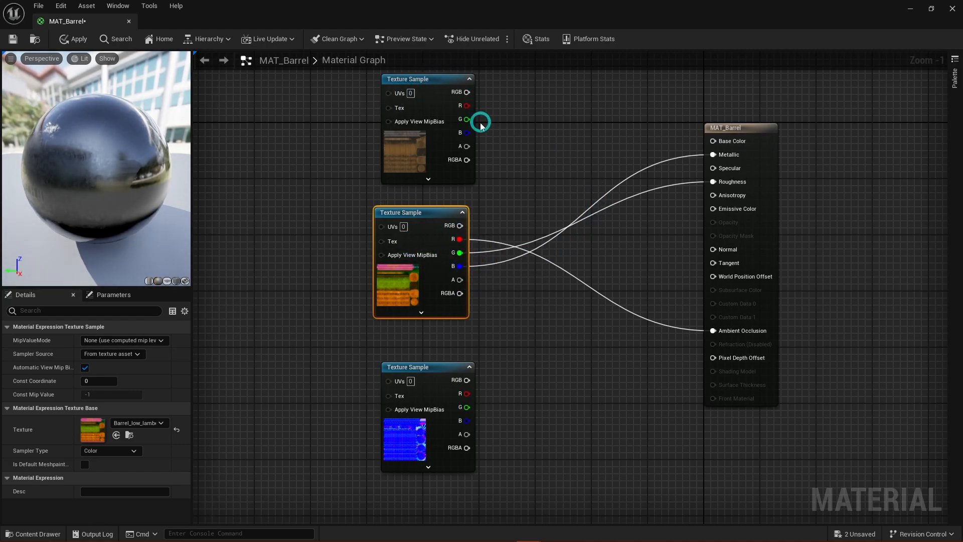
pyautogui.moveTo(464, 92); pyautogui.dragTo(713, 141)
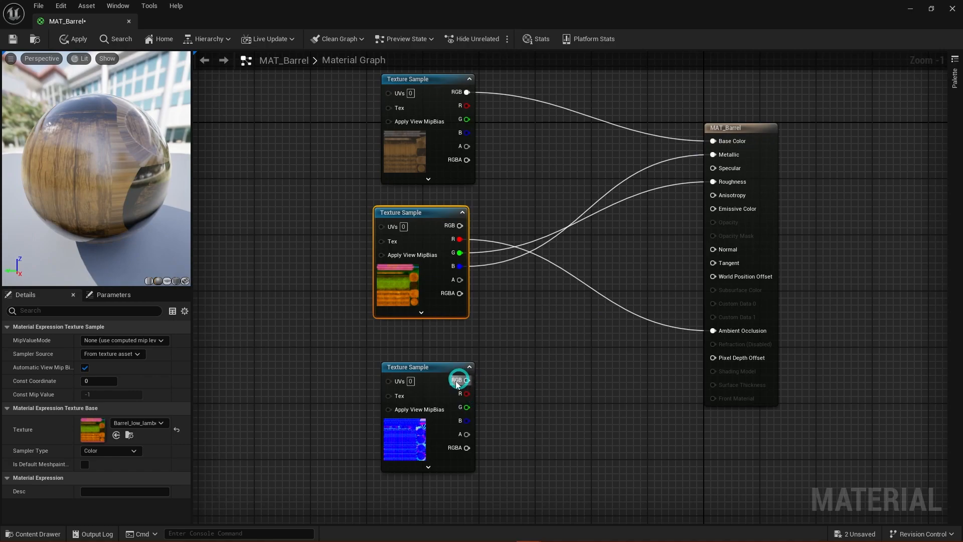
pyautogui.moveTo(462, 383); pyautogui.dragTo(713, 250)
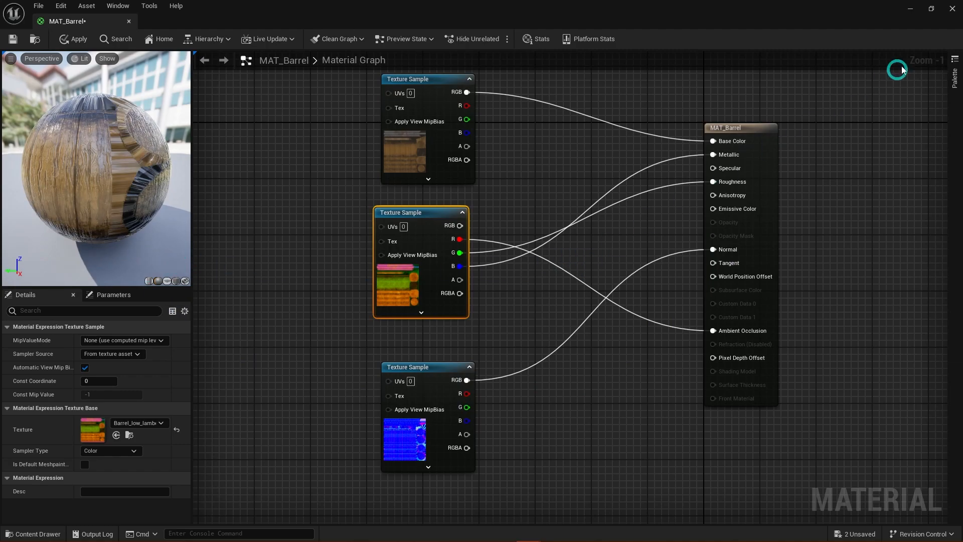
# Step: Restore the MAT_Barrel editor to a smaller floating window and save the material
pyautogui.click(911, 9)
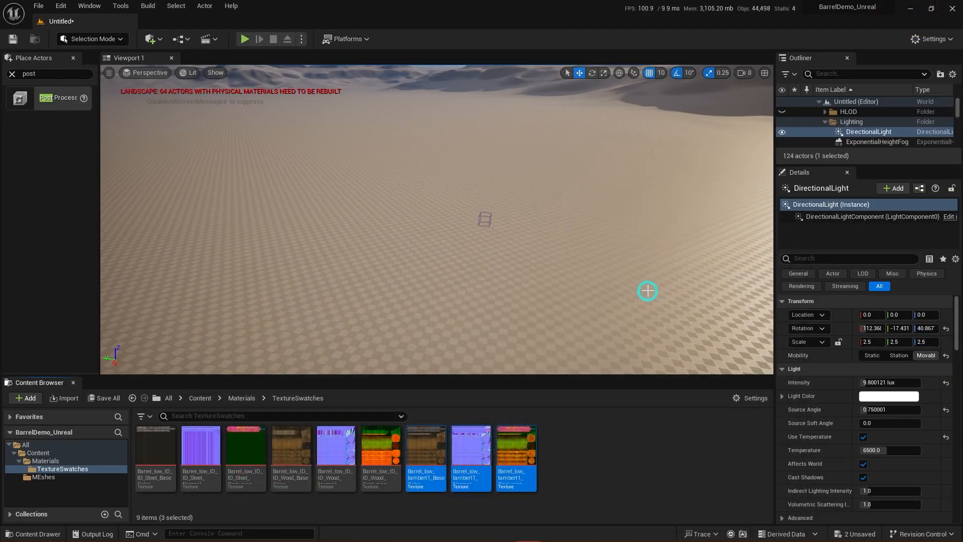
pyautogui.moveTo(206, 540)
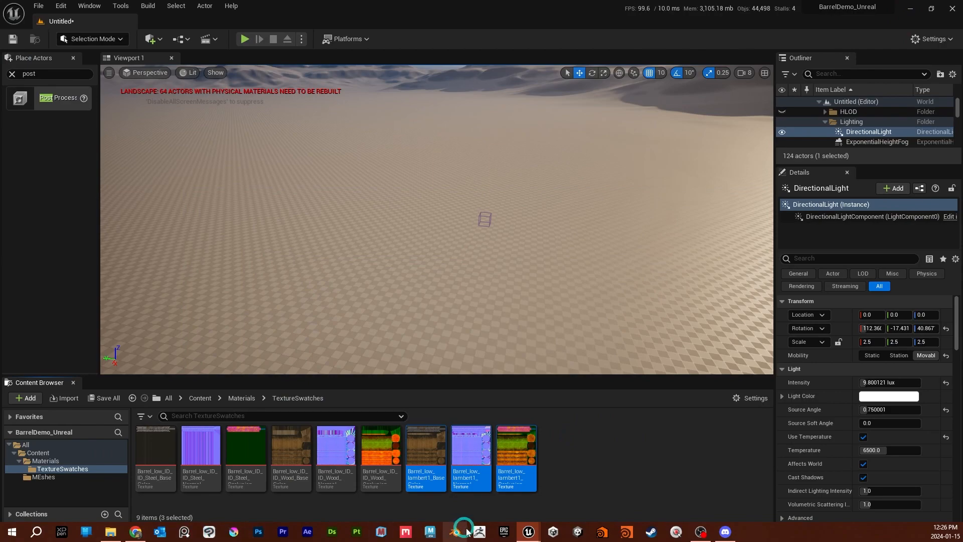
pyautogui.moveTo(529, 537)
pyautogui.click(564, 485)
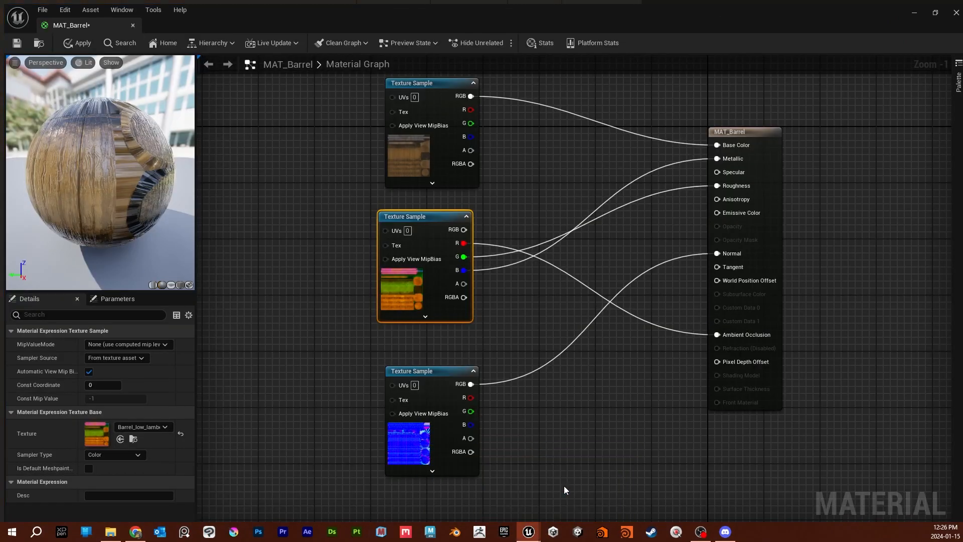
pyautogui.click(932, 8)
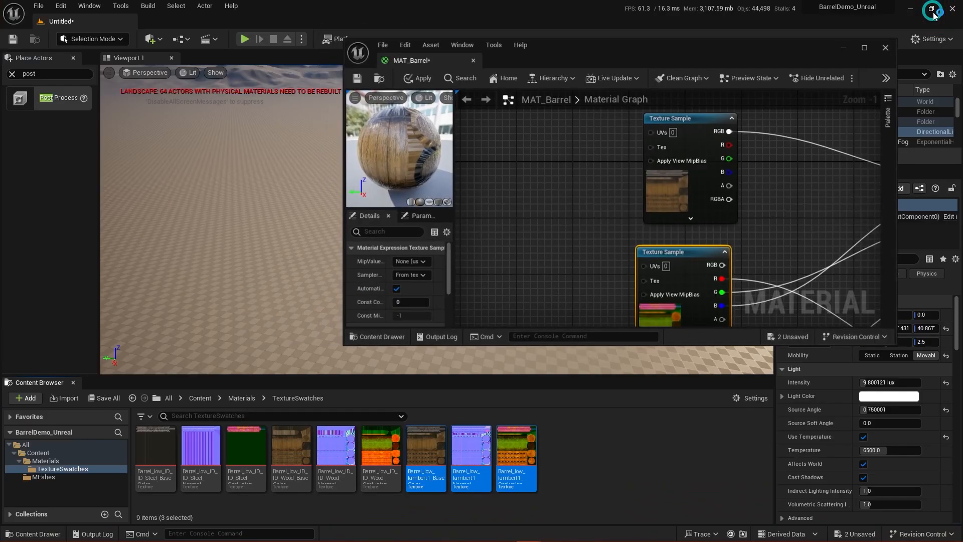
pyautogui.click(585, 207)
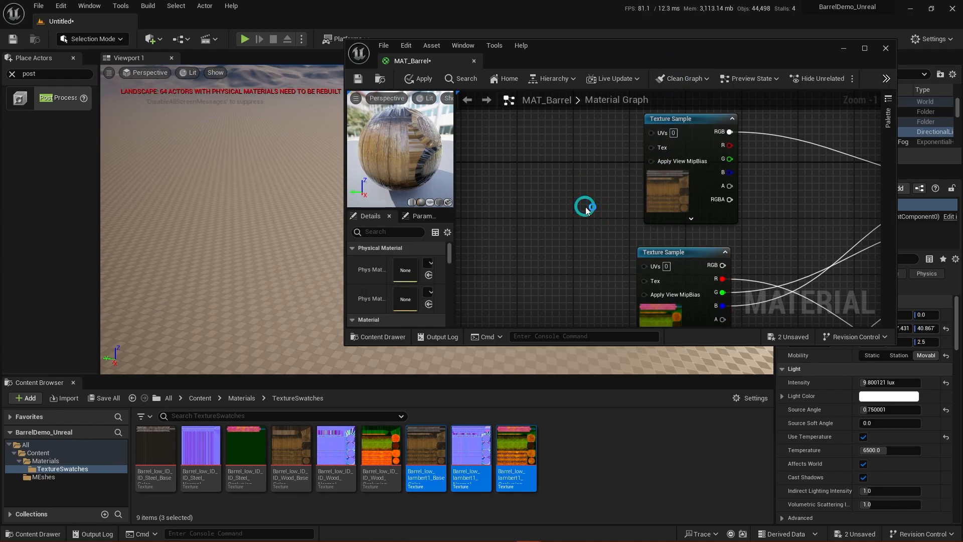
pyautogui.hotkey('ctrl', 's')
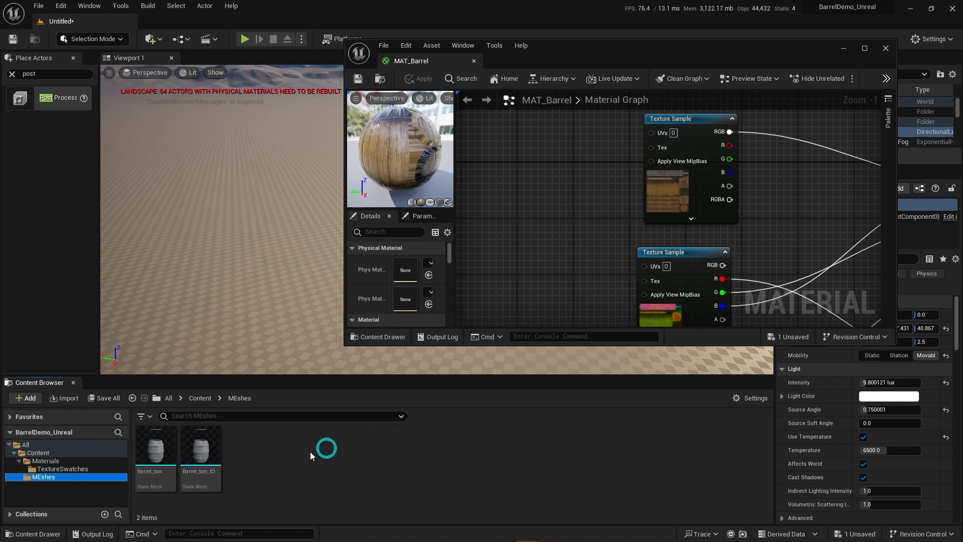
# Step: Minimise the material editor and place the Barrel_low mesh from the MEshes folder on the desert floor
pyautogui.click(843, 48)
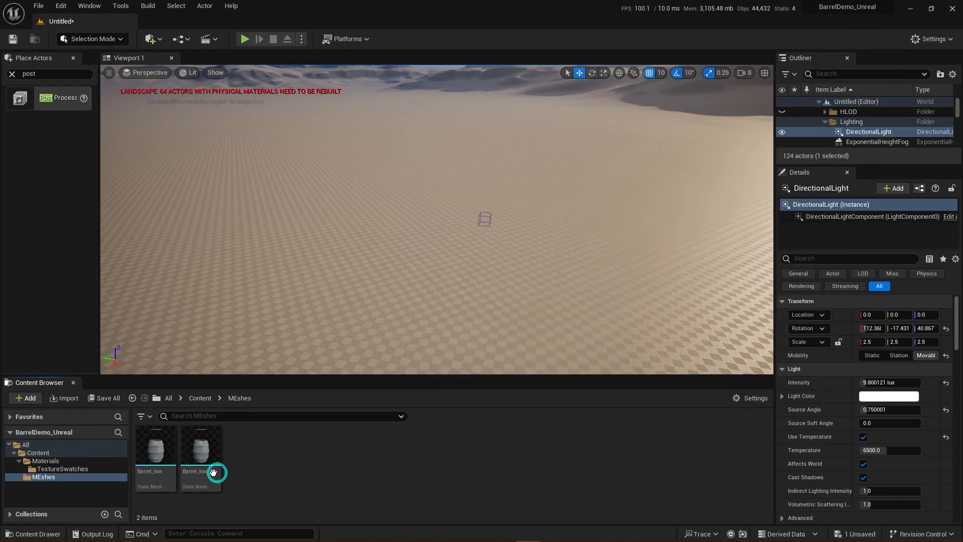
pyautogui.moveTo(157, 451); pyautogui.dragTo(430, 266)
pyautogui.press('f')
pyautogui.moveTo(543, 257)
pyautogui.mouseDown(button='right')
pyautogui.moveTo(445, 258)
pyautogui.moveTo(508, 215)
pyautogui.moveTo(476, 224)
pyautogui.moveTo(543, 256)
pyautogui.mouseUp(button='right')
pyautogui.press('s')
pyautogui.press('d')
pyautogui.press('w')
pyautogui.press('d')
pyautogui.press('a')
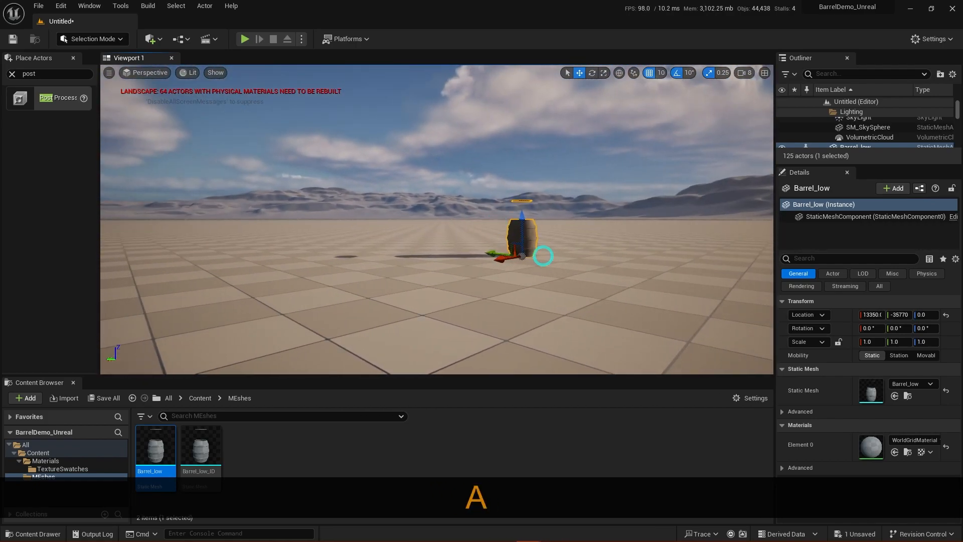
# Step: Set the viewport camera speed to 1 and move in close to the untextured barrel
pyautogui.click(743, 73)
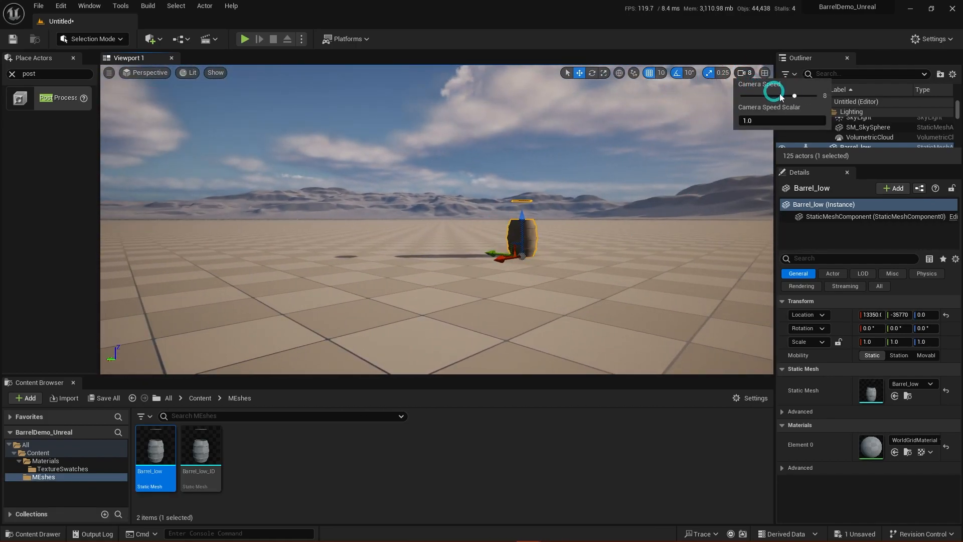
pyautogui.moveTo(585, 232); pyautogui.dragTo(547, 245, button='right')
pyautogui.press('w')
pyautogui.press('d')
pyautogui.press('e')
pyautogui.press('d')
pyautogui.press('w')
pyautogui.press('s')
pyautogui.press('a')
pyautogui.press('d')
pyautogui.keyDown('alt'); pyautogui.moveTo(541, 239); pyautogui.dragTo(541, 233); pyautogui.keyUp('alt')
pyautogui.keyDown('alt'); pyautogui.moveTo(541, 233); pyautogui.dragTo(561, 215, button='right'); pyautogui.keyUp('alt')
pyautogui.press('s')
pyautogui.press('w')
pyautogui.press('s')
# Step: Apply MAT_Barrel from the Materials folder to the Barrel_low mesh in the level
pyautogui.moveTo(587, 241)
pyautogui.keyDown('alt'); pyautogui.mouseDown()
pyautogui.moveTo(592, 252)
pyautogui.moveTo(598, 238)
pyautogui.mouseUp(); pyautogui.keyUp('alt')
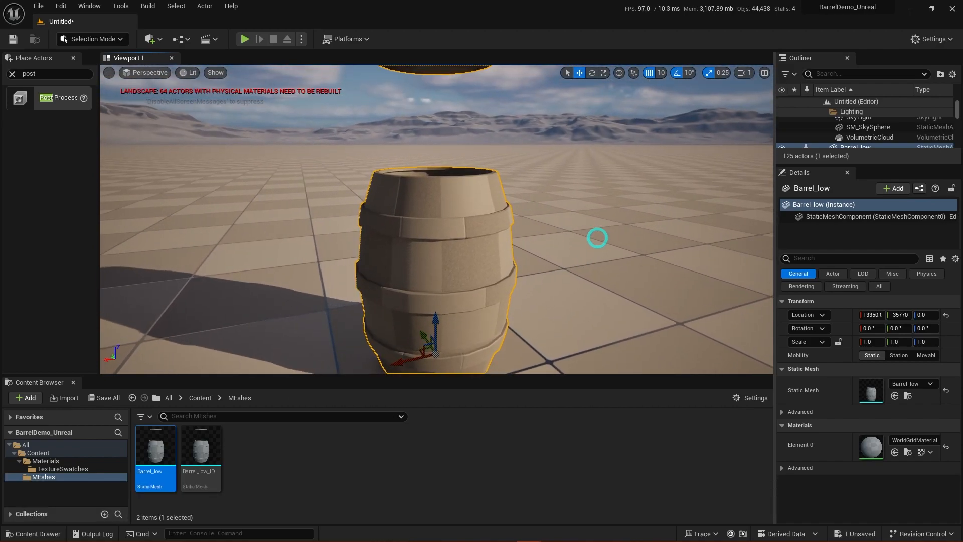
pyautogui.keyDown('alt'); pyautogui.moveTo(596, 250); pyautogui.dragTo(591, 238, button='right'); pyautogui.keyUp('alt')
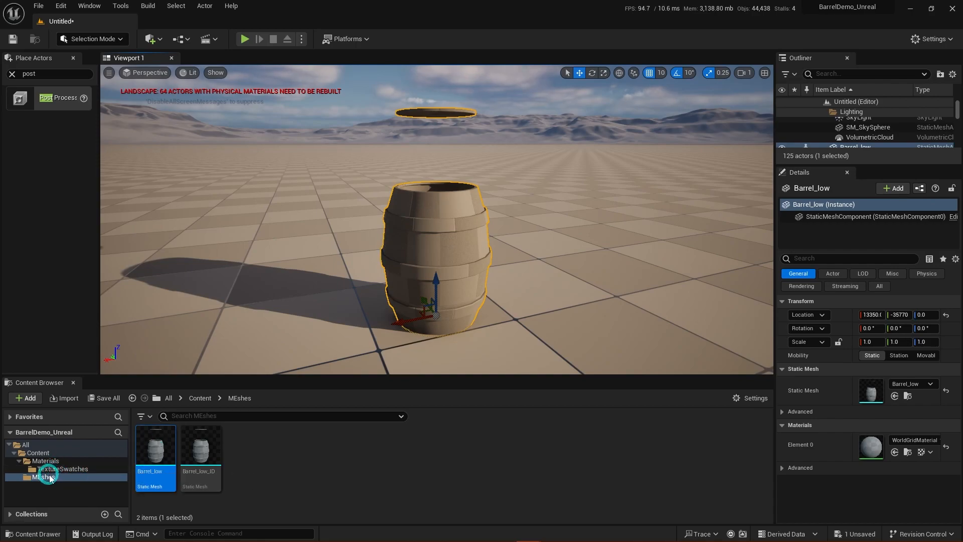
pyautogui.click(45, 461)
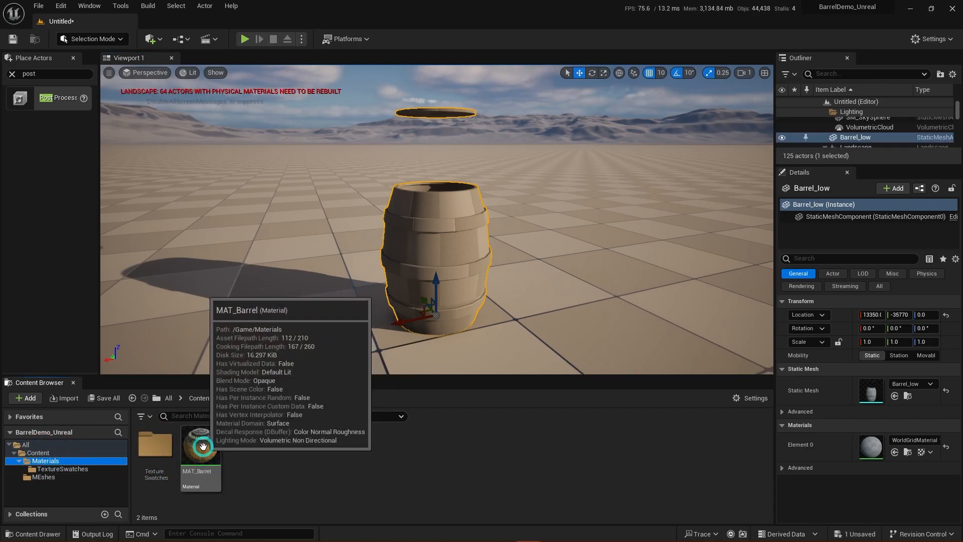
pyautogui.moveTo(203, 446); pyautogui.dragTo(445, 251)
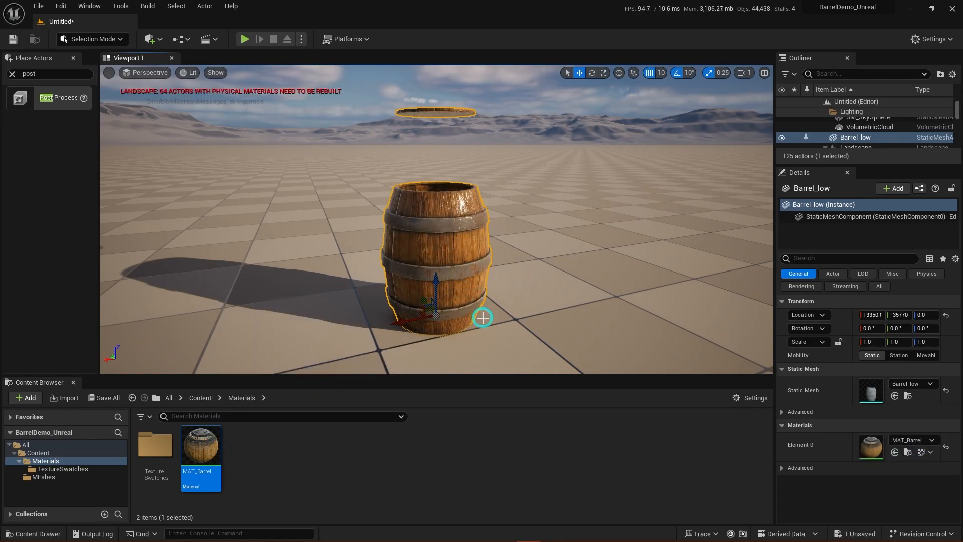
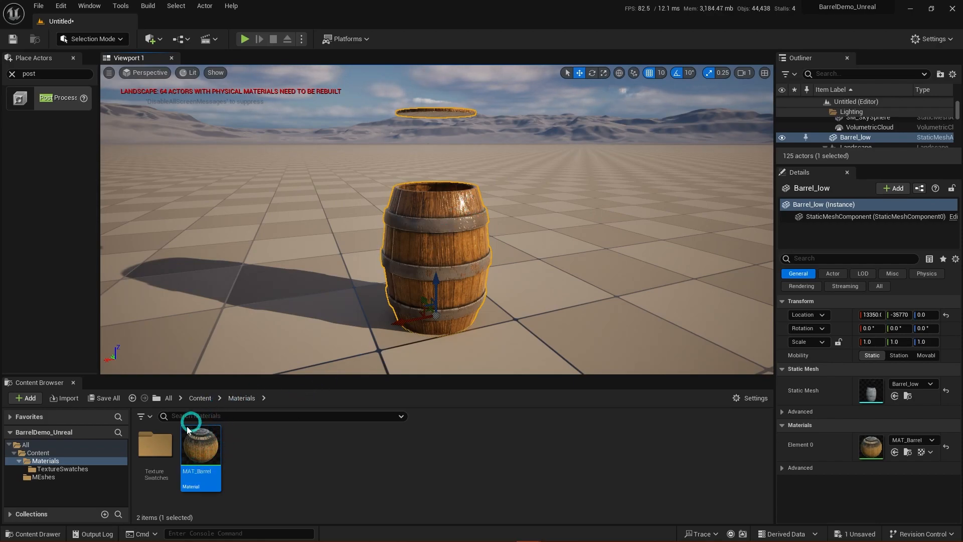
# Step: Examine the textured barrel's wood and metal bands up close from several angles, without its selection outline
pyautogui.press('d')
pyautogui.moveTo(499, 305); pyautogui.dragTo(583, 284, button='right')
pyautogui.press('w')
pyautogui.press('s')
pyautogui.press('a')
pyautogui.press('w')
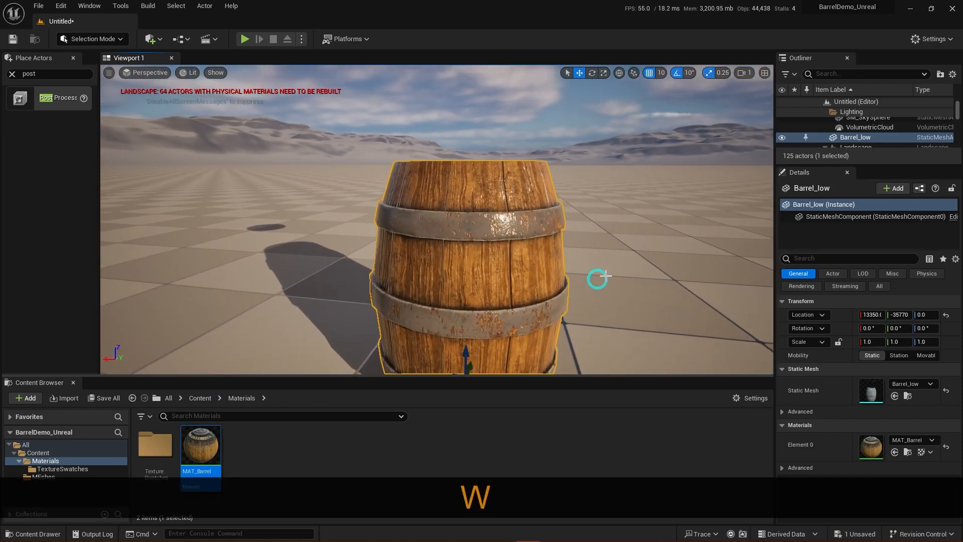
pyautogui.click(637, 246)
pyautogui.moveTo(646, 254)
pyautogui.mouseDown(button='right')
pyautogui.moveTo(636, 256)
pyautogui.moveTo(637, 293)
pyautogui.moveTo(651, 302)
pyautogui.moveTo(641, 290)
pyautogui.moveTo(647, 254)
pyautogui.moveTo(622, 264)
pyautogui.moveTo(635, 267)
pyautogui.moveTo(626, 234)
pyautogui.moveTo(641, 284)
pyautogui.moveTo(632, 263)
pyautogui.moveTo(584, 266)
pyautogui.mouseUp(button='right')
pyautogui.press('e')
pyautogui.press('s')
pyautogui.press('w')
pyautogui.press('e')
# Step: Reopen MAT_Barrel with its whole graph in view, reposition the floating editor and reduce the Content Browser's height
pyautogui.click(194, 454)
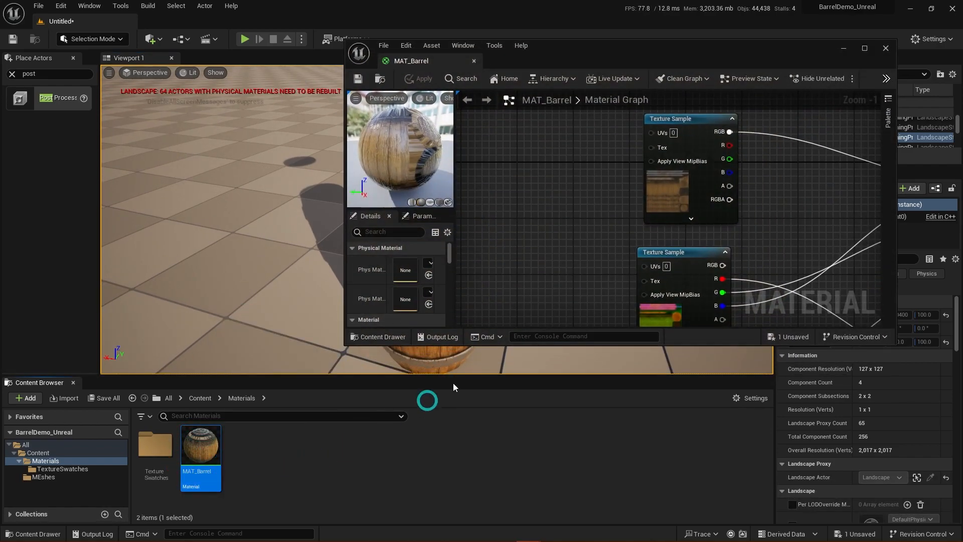
pyautogui.scroll(-4, 645, 223)
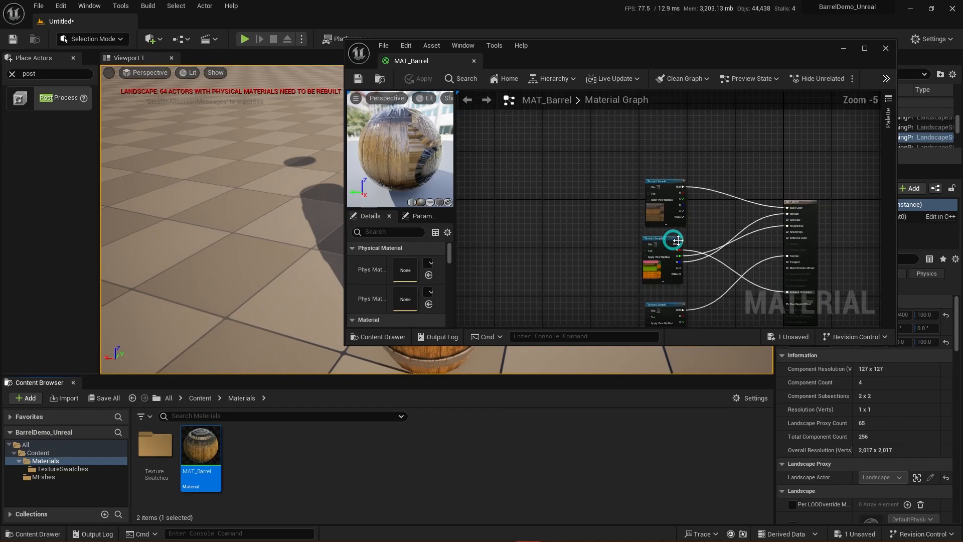
pyautogui.press('alt')
pyautogui.moveTo(717, 217); pyautogui.dragTo(714, 157, button='right')
pyautogui.moveTo(634, 47); pyautogui.dragTo(594, 80)
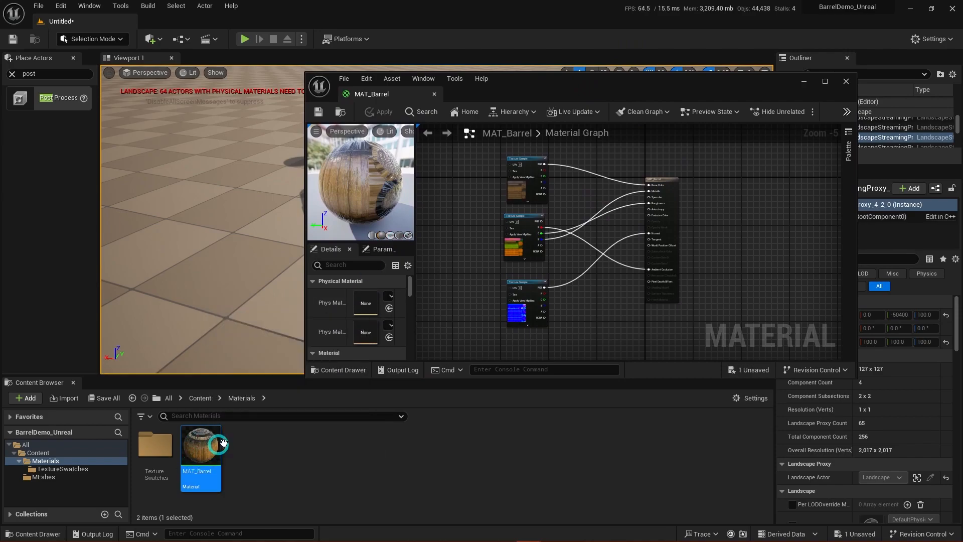
pyautogui.moveTo(272, 378); pyautogui.dragTo(273, 395)
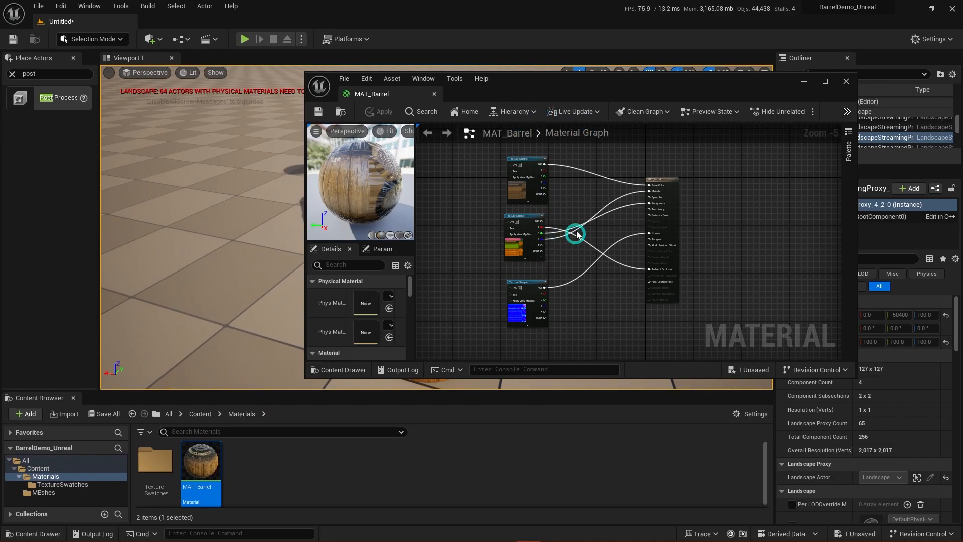
# Step: Maximise the MAT_Barrel editor and move the base color texture sample well away from the other nodes
pyautogui.click(824, 81)
pyautogui.moveTo(514, 215); pyautogui.dragTo(626, 295, button='right')
pyautogui.scroll(3, 508, 244)
pyautogui.moveTo(504, 209); pyautogui.dragTo(565, 235, button='right')
pyautogui.click(458, 144)
pyautogui.moveTo(458, 144); pyautogui.dragTo(301, 96)
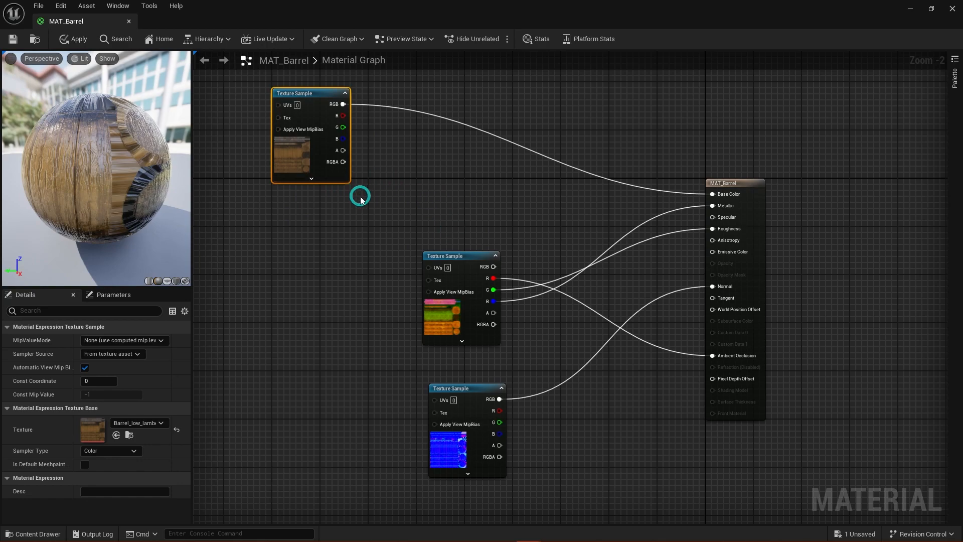
# Step: Add a Constant3Vector node above the wire to Base Color and set its colour to pure white (1, 1, 1)
pyautogui.click(427, 185)
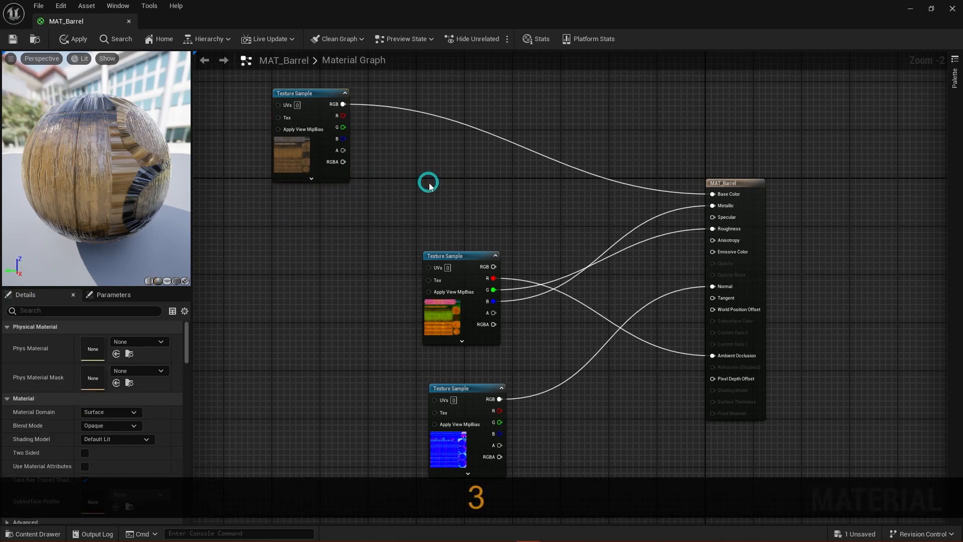
pyautogui.click(429, 186)
pyautogui.moveTo(455, 183); pyautogui.dragTo(432, 84)
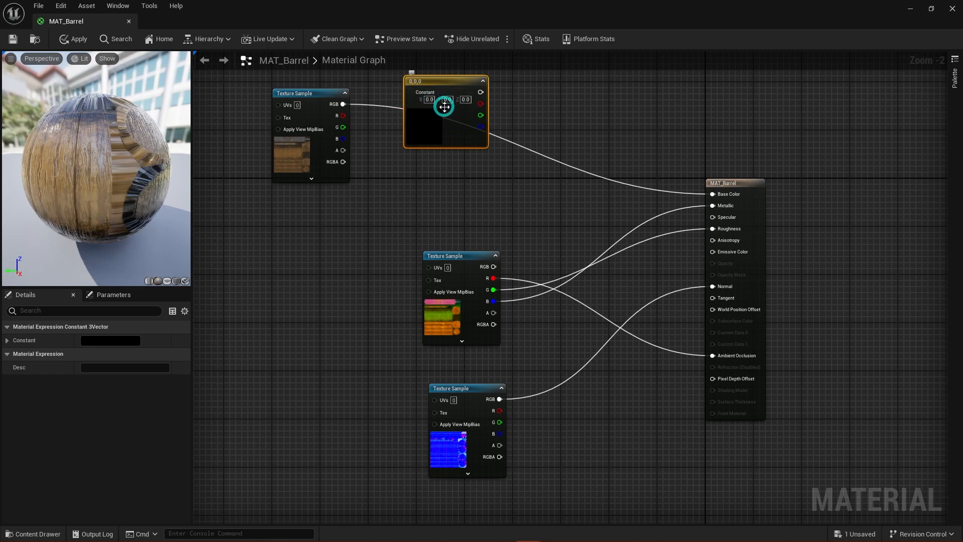
pyautogui.doubleClick(427, 131)
pyautogui.moveTo(499, 186); pyautogui.dragTo(492, 226)
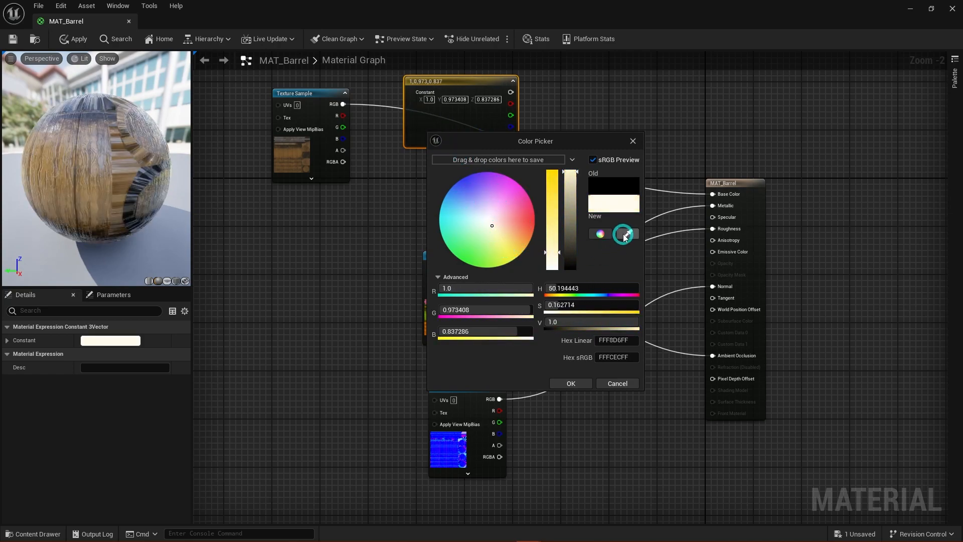
pyautogui.moveTo(555, 258); pyautogui.dragTo(558, 282)
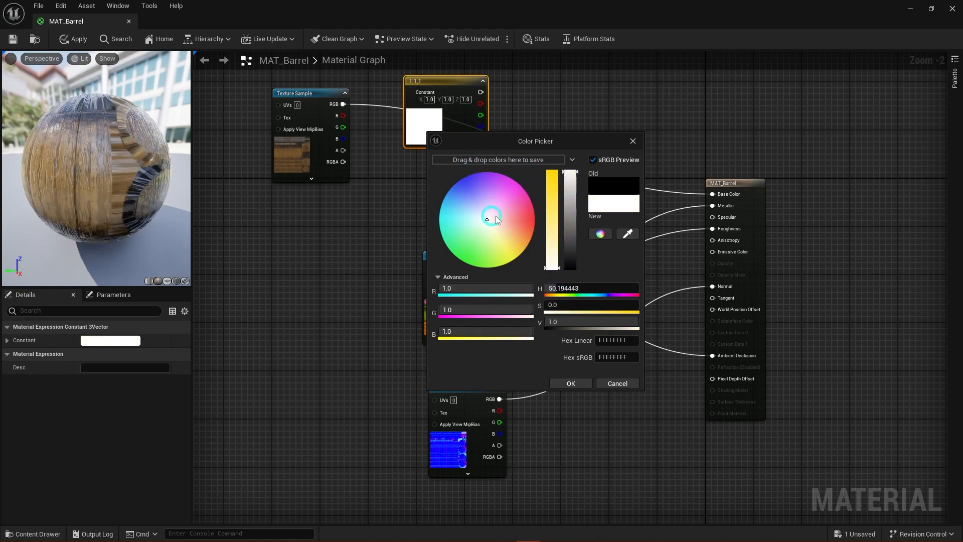
pyautogui.click(577, 384)
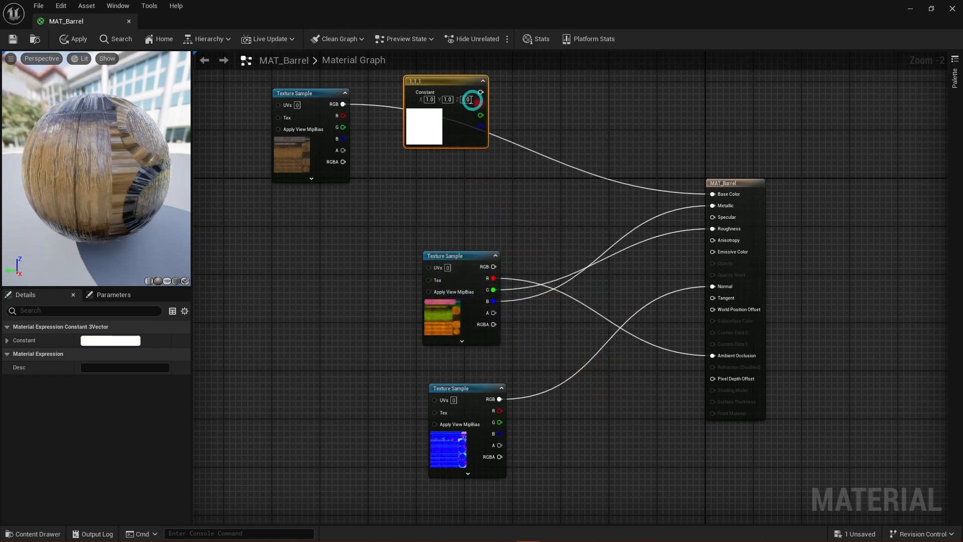
pyautogui.moveTo(426, 84); pyautogui.dragTo(434, 62)
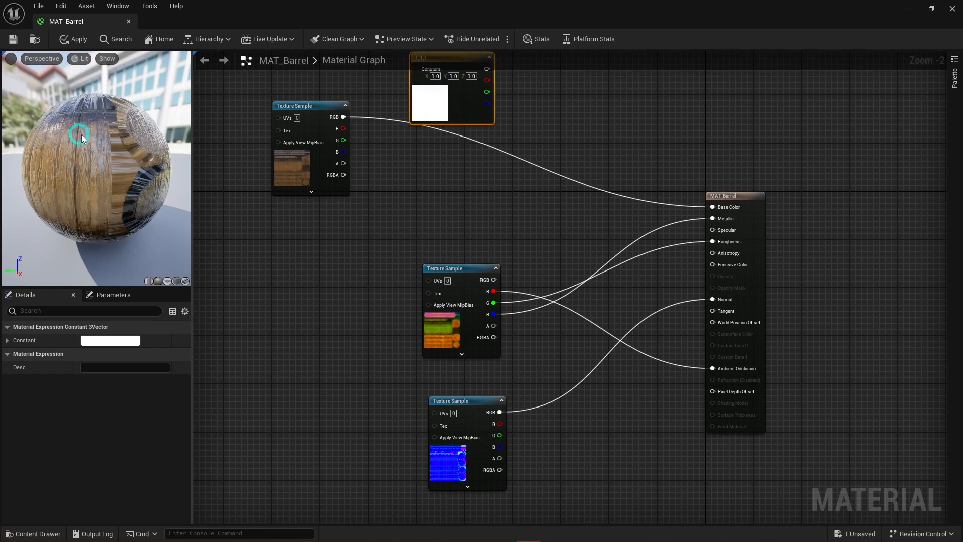
# Step: Add a Multiply node between the base color texture sample and the MAT_Barrel output node
pyautogui.click(466, 190)
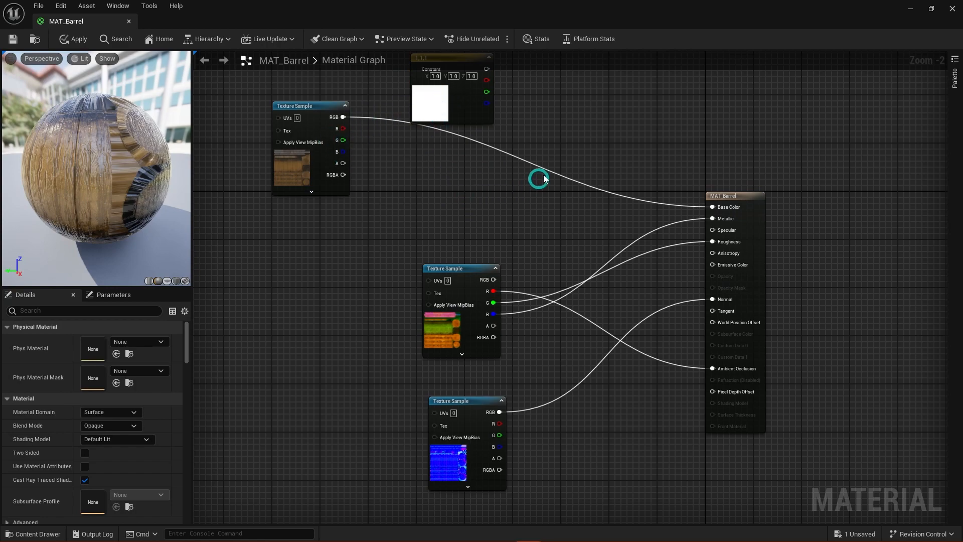
pyautogui.click(558, 150)
pyautogui.moveTo(572, 161); pyautogui.dragTo(552, 137)
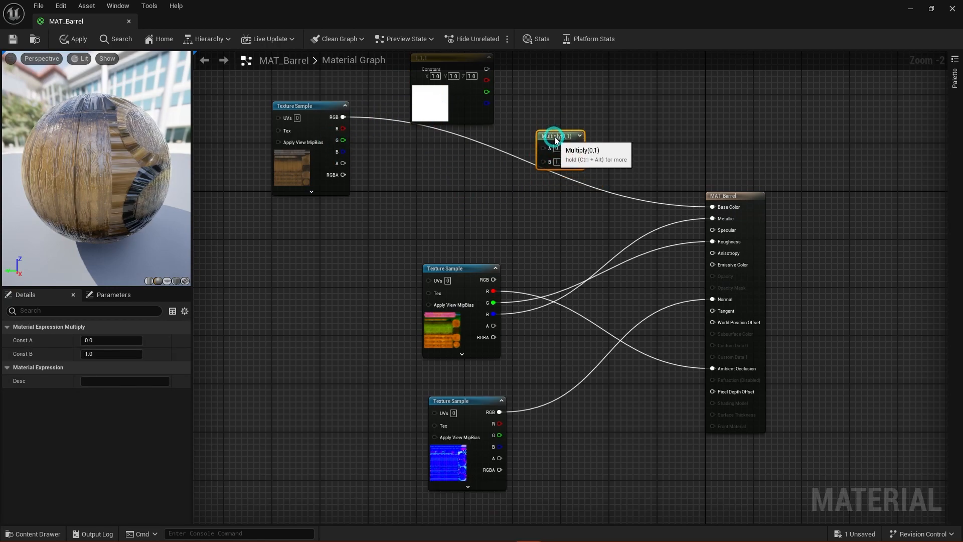
# Step: Search the graph's node list for "mult" and "const", and close it without adding a node
pyautogui.click(459, 196)
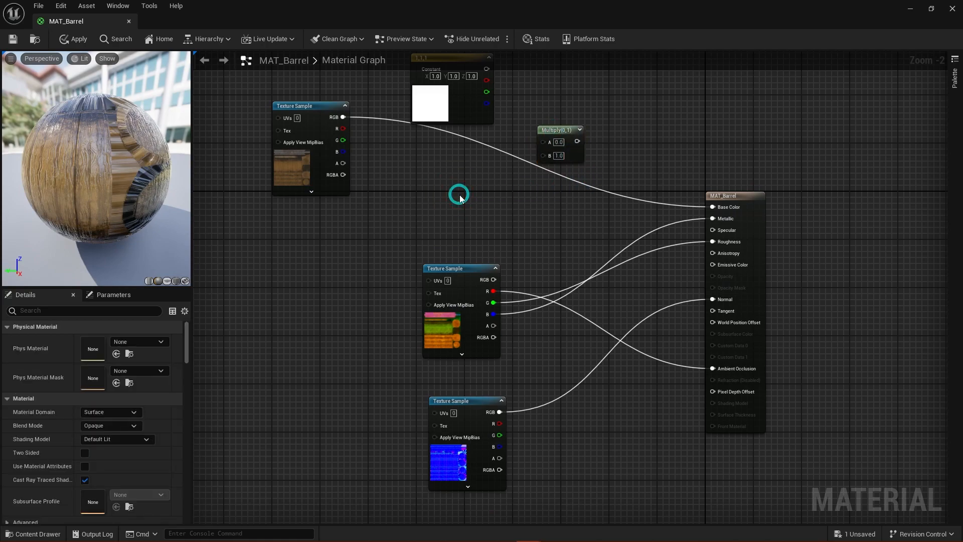
pyautogui.press('Tab')
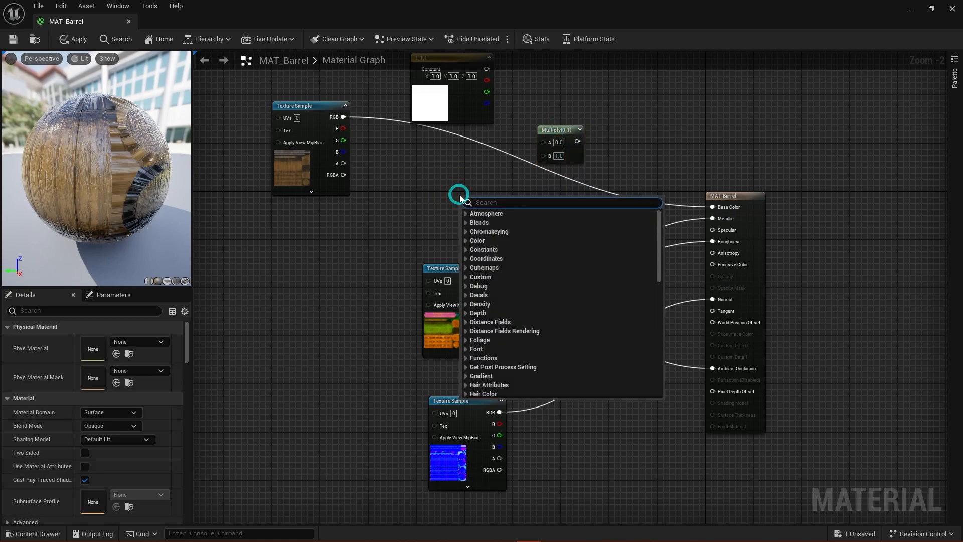
pyautogui.write('mult')
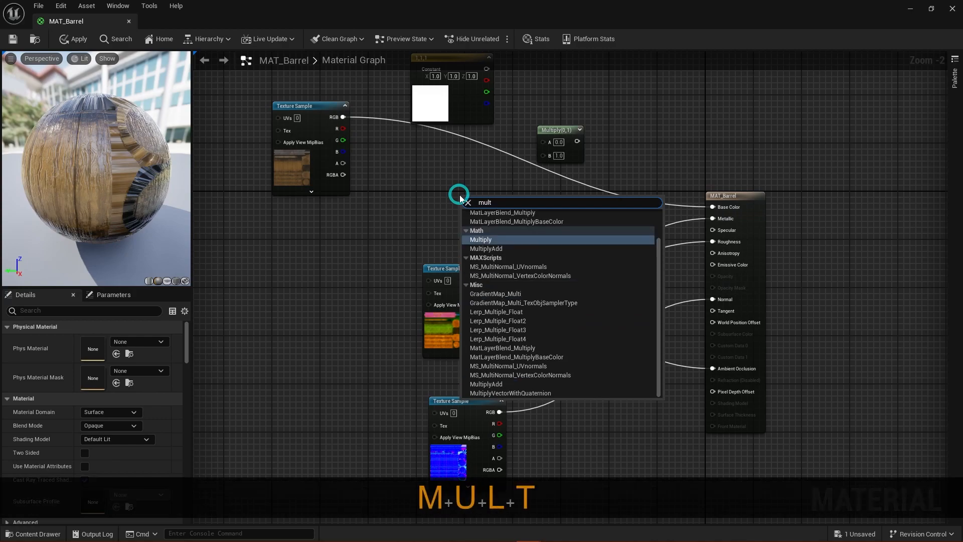
pyautogui.press('BackSpace')
pyautogui.press('BackSpace')
pyautogui.press('BackSpace')
pyautogui.press('BackSpace')
pyautogui.press('BackSpace')
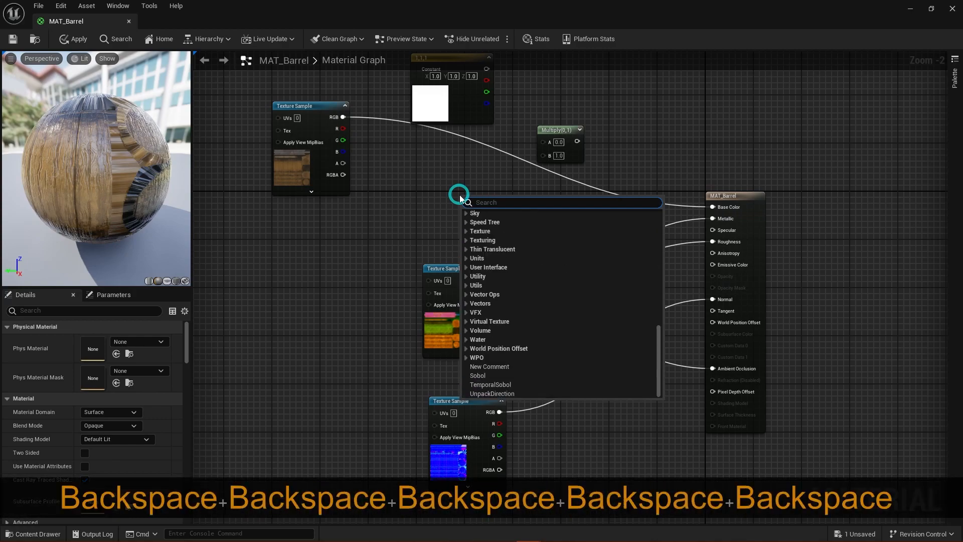
pyautogui.write('const')
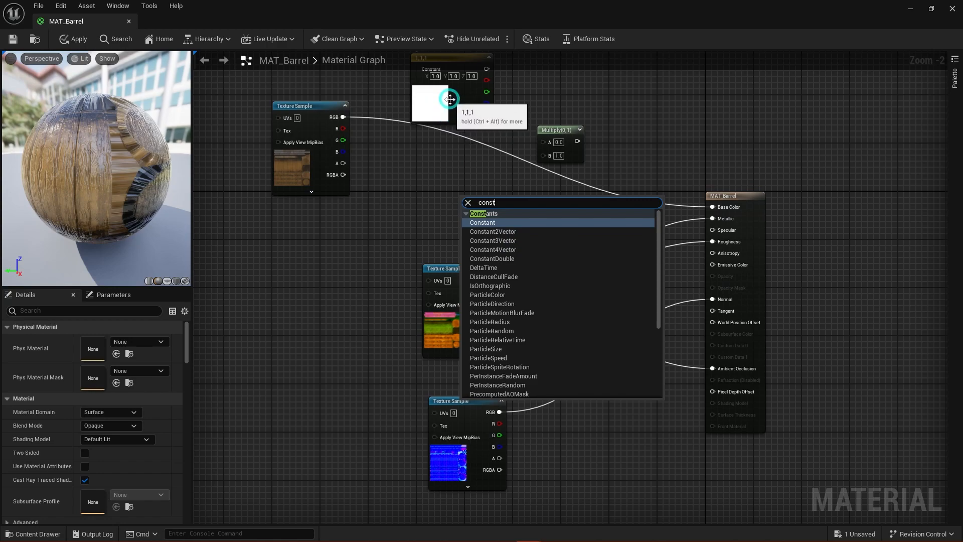
pyautogui.click(674, 146)
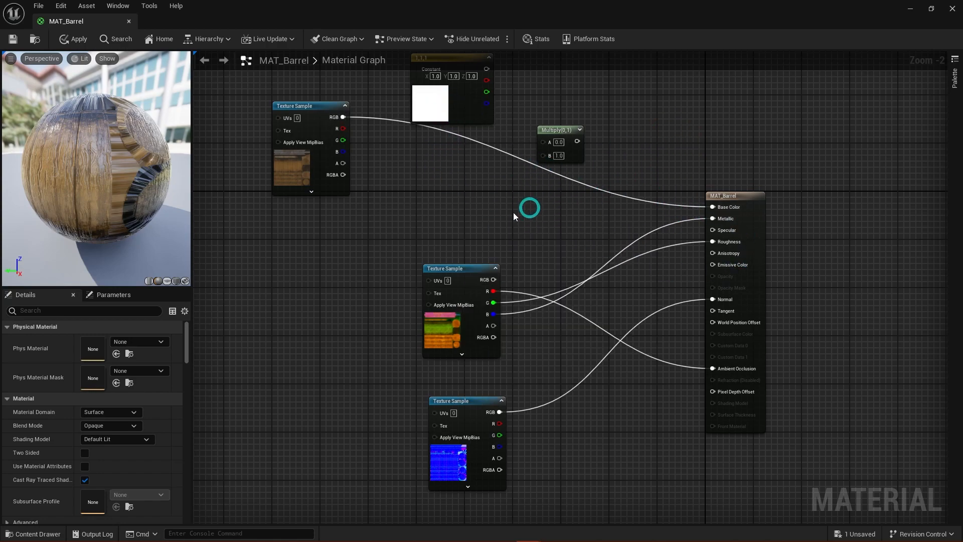
# Step: Try out Constant, Constant2Vector and Constant3Vector nodes below the base color sample, and delete all three
pyautogui.press('1')
pyautogui.click(274, 257)
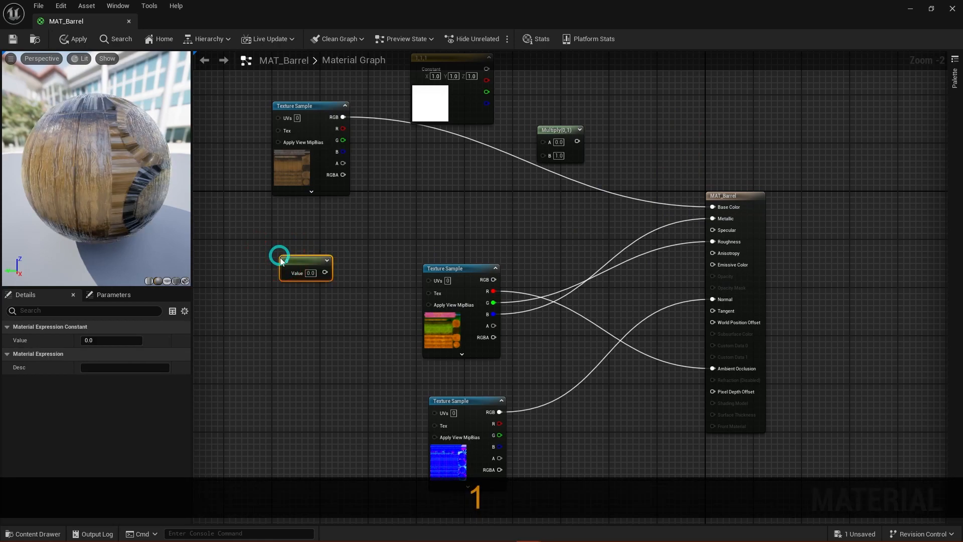
pyautogui.press('2')
pyautogui.click(285, 296)
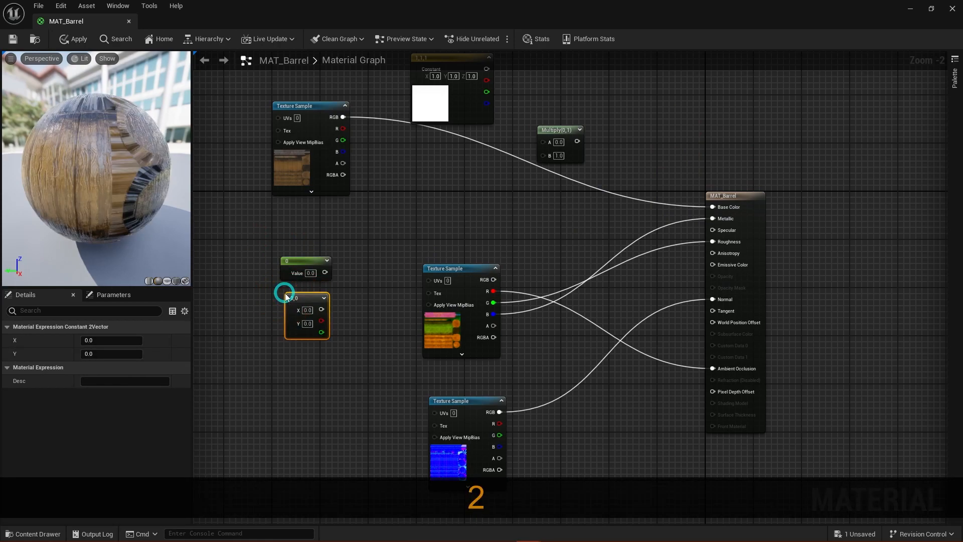
pyautogui.press('3')
pyautogui.click(287, 359)
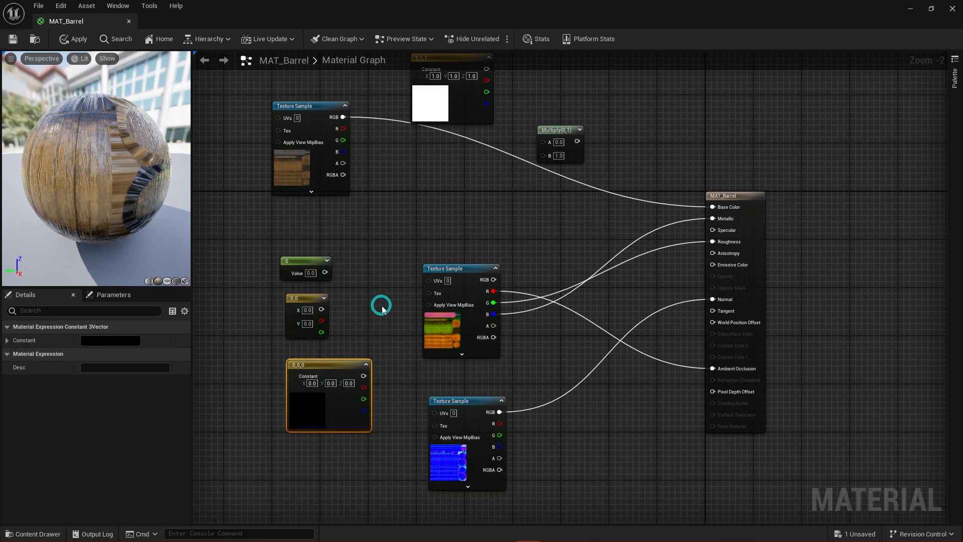
pyautogui.click(385, 229)
pyautogui.press('Delete')
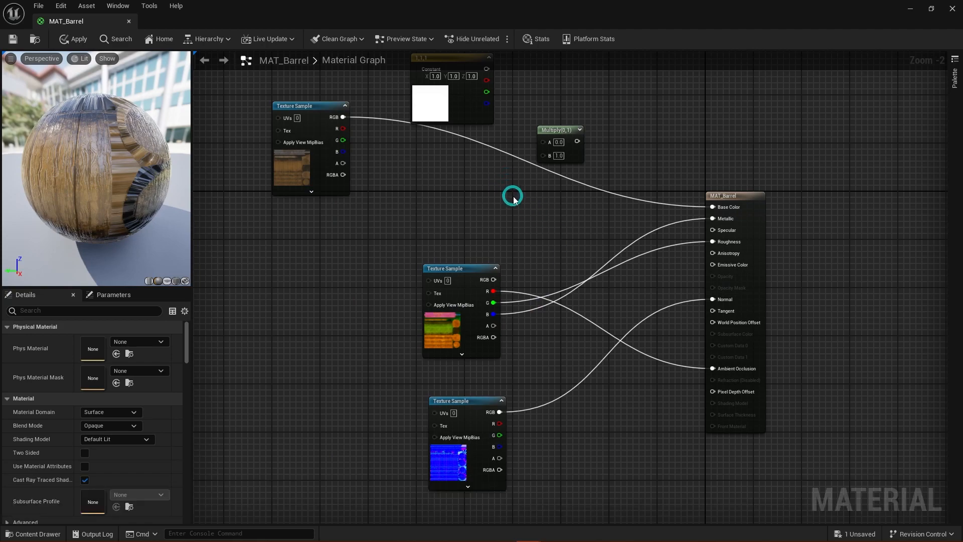
# Step: Wire the base color texture's RGB into Multiply A, the white Constant3Vector into B and the product into Base Color, arranging the nodes
pyautogui.keyDown('alt'); pyautogui.moveTo(480, 162); pyautogui.dragTo(489, 232, button='middle'); pyautogui.keyUp('alt')
pyautogui.moveTo(440, 122); pyautogui.dragTo(439, 97)
pyautogui.moveTo(564, 198); pyautogui.dragTo(535, 192)
pyautogui.moveTo(354, 210); pyautogui.dragTo(371, 211)
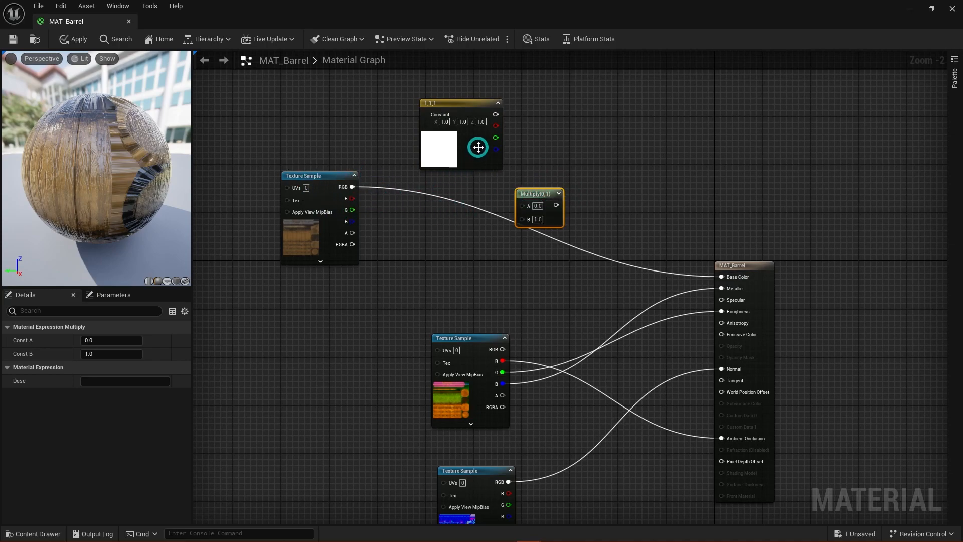
pyautogui.moveTo(496, 114); pyautogui.dragTo(522, 219)
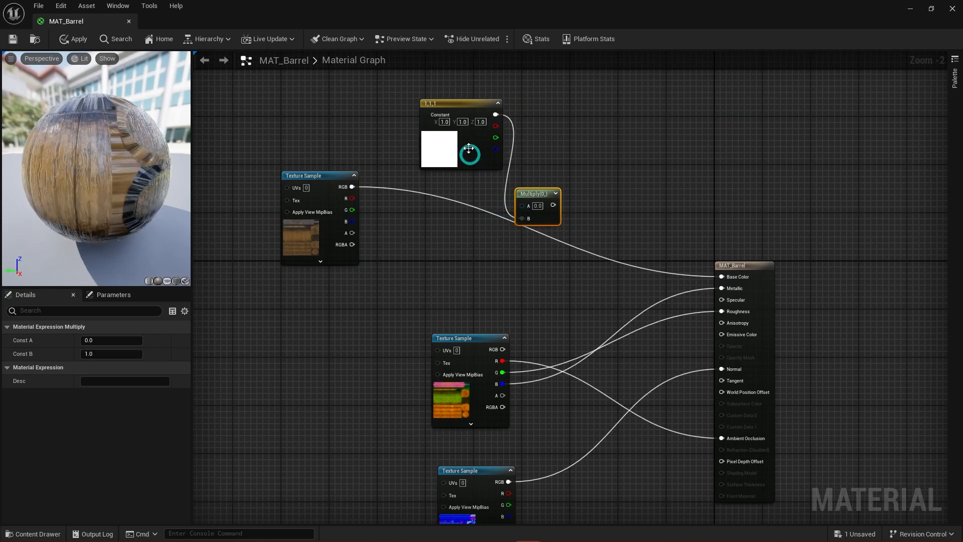
pyautogui.moveTo(454, 104); pyautogui.dragTo(428, 243)
pyautogui.moveTo(351, 187); pyautogui.dragTo(723, 280)
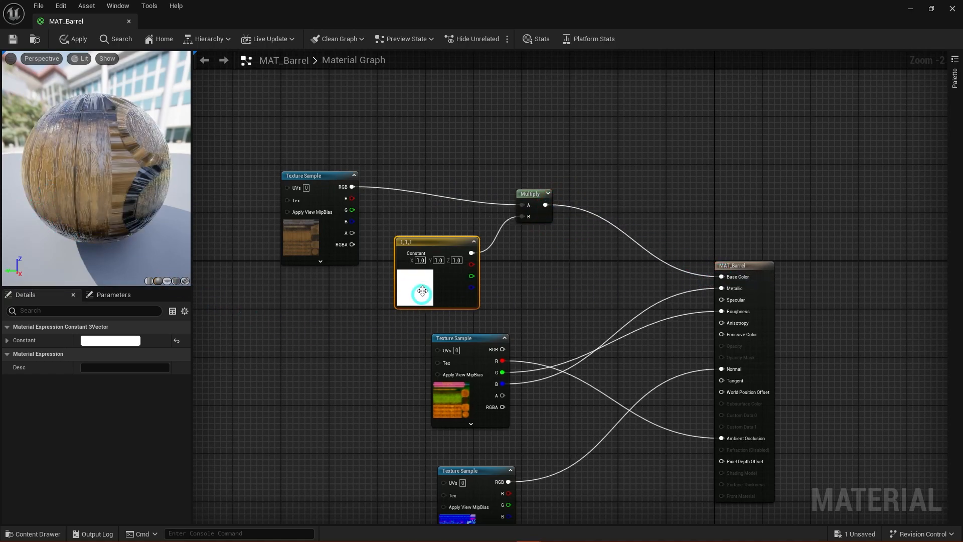
pyautogui.moveTo(433, 244); pyautogui.dragTo(427, 245)
# Step: Darken the white Constant3Vector to a grey with value 0.28125 and check the effect on the preview sphere
pyautogui.moveTo(138, 187); pyautogui.dragTo(1, 196)
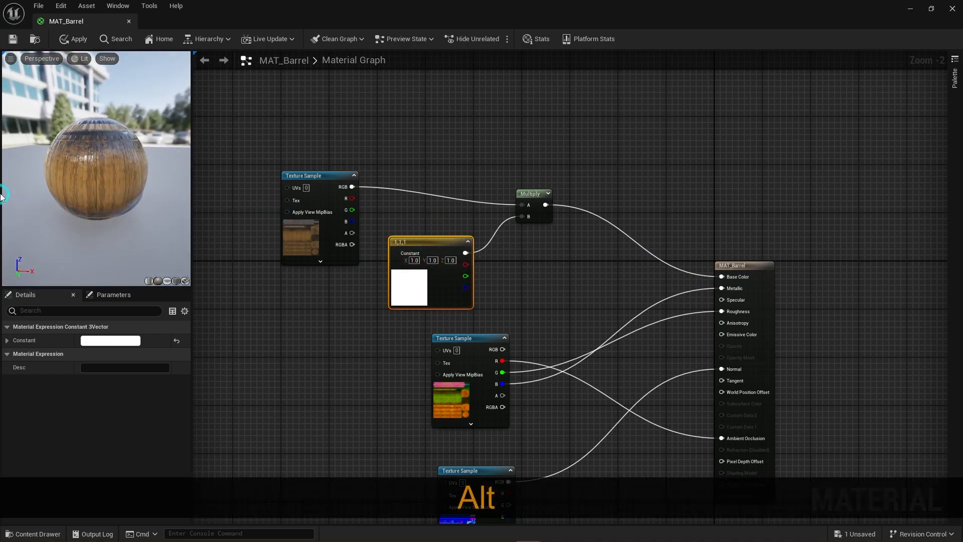
pyautogui.doubleClick(409, 276)
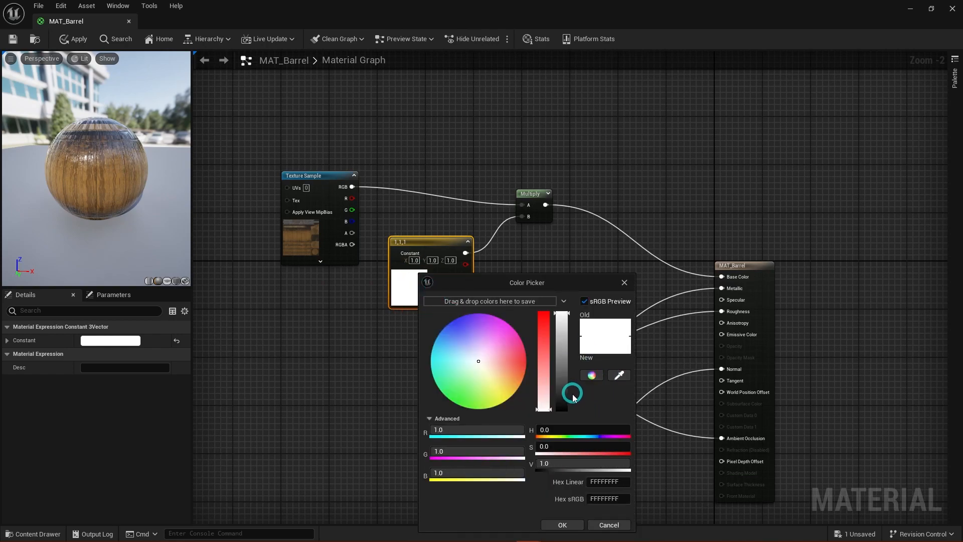
pyautogui.moveTo(570, 315); pyautogui.dragTo(569, 371)
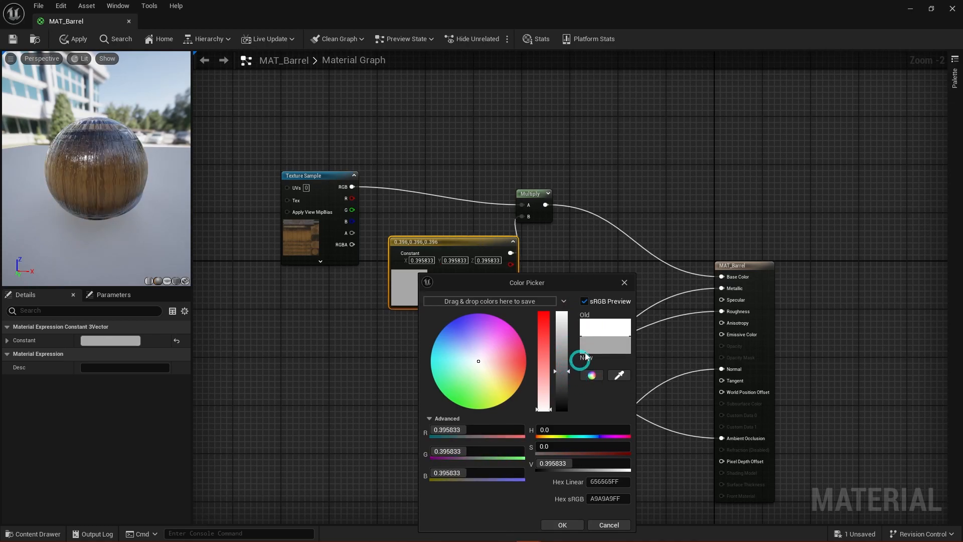
pyautogui.moveTo(103, 238); pyautogui.dragTo(195, 266)
pyautogui.moveTo(575, 376); pyautogui.dragTo(571, 442)
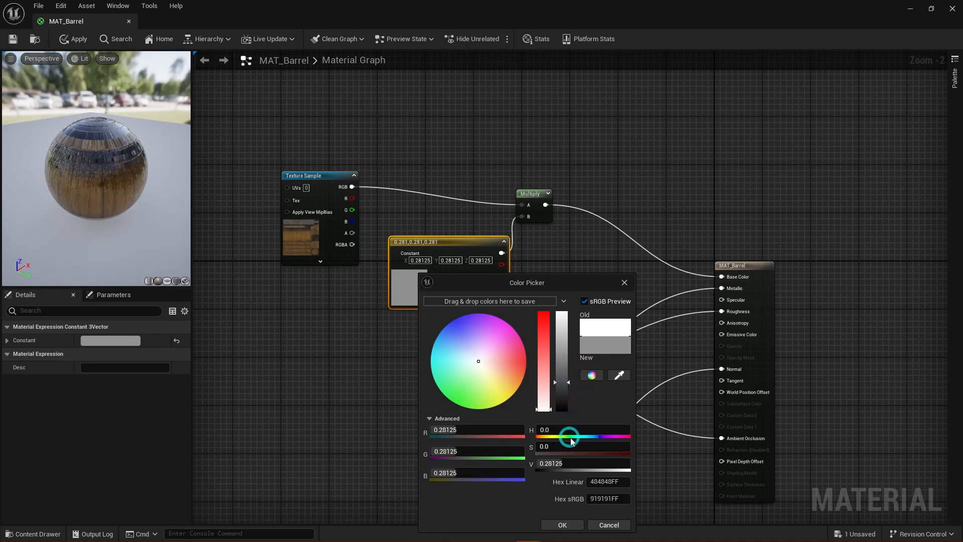
# Step: Try a dark red tint on the Constant3Vector, check it on the preview sphere and restore the colour to white
pyautogui.moveTo(474, 361); pyautogui.dragTo(518, 355)
pyautogui.click(92, 200)
pyautogui.moveTo(150, 225); pyautogui.dragTo(105, 185)
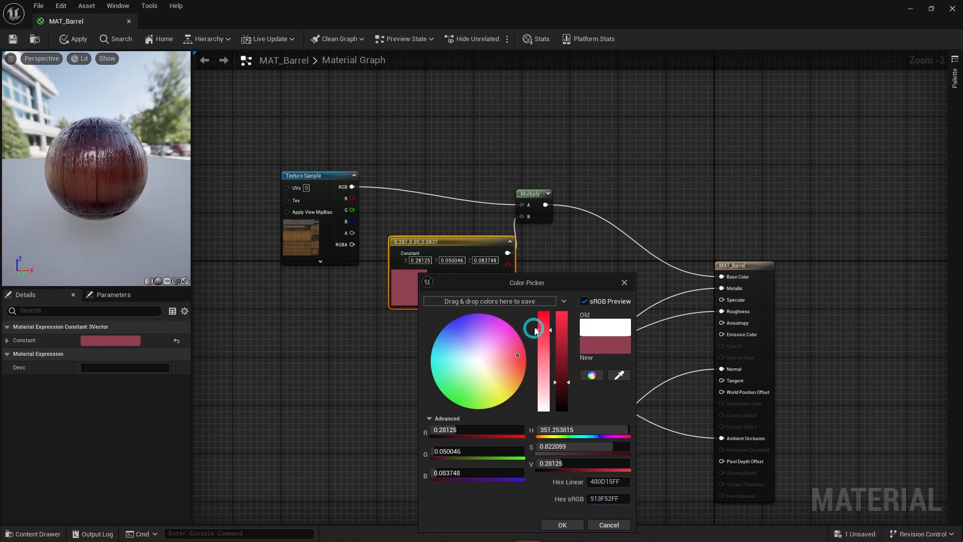
pyautogui.moveTo(547, 329); pyautogui.dragTo(573, 439)
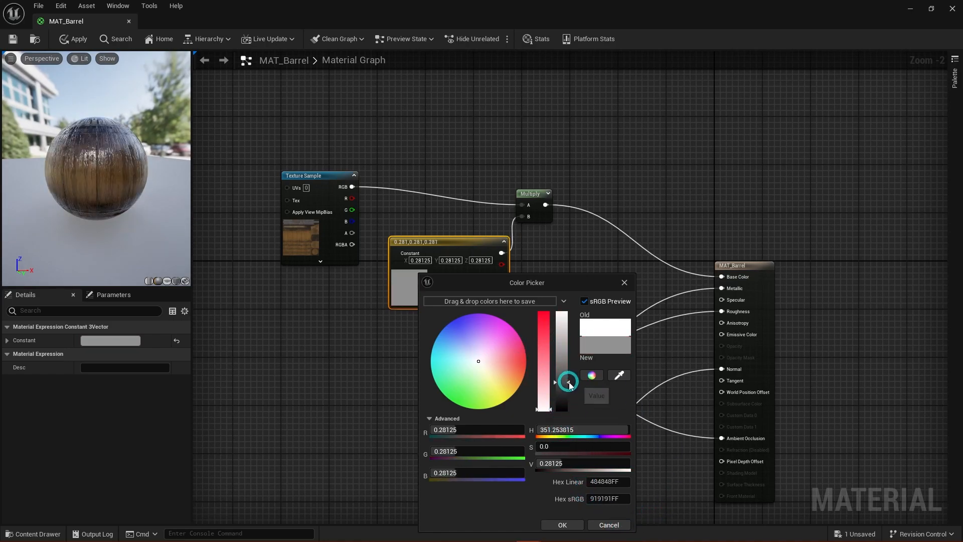
pyautogui.moveTo(569, 384); pyautogui.dragTo(566, 299)
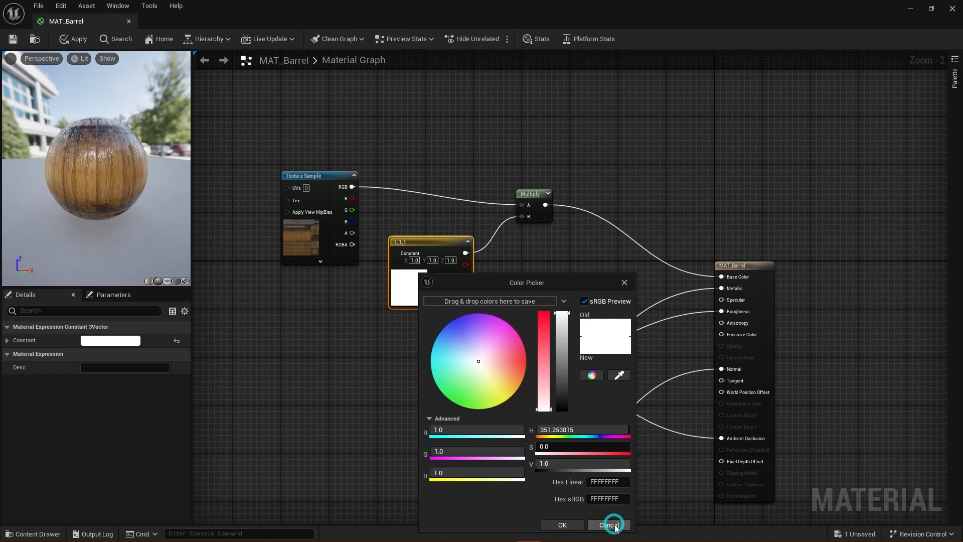
pyautogui.click(564, 524)
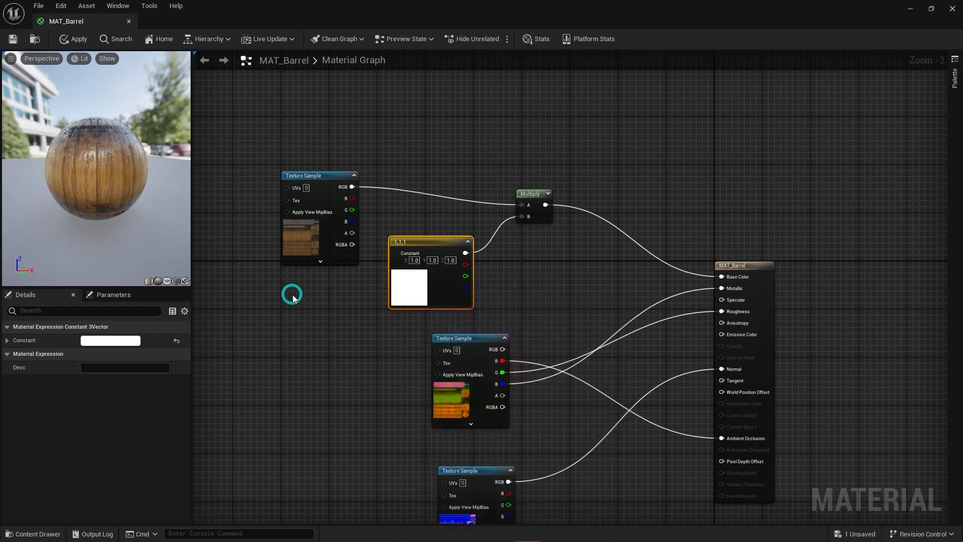
# Step: Stack the base color sample above the white constant and move the packed-channel and normal texture samples further from the output node
pyautogui.moveTo(337, 178); pyautogui.dragTo(443, 136)
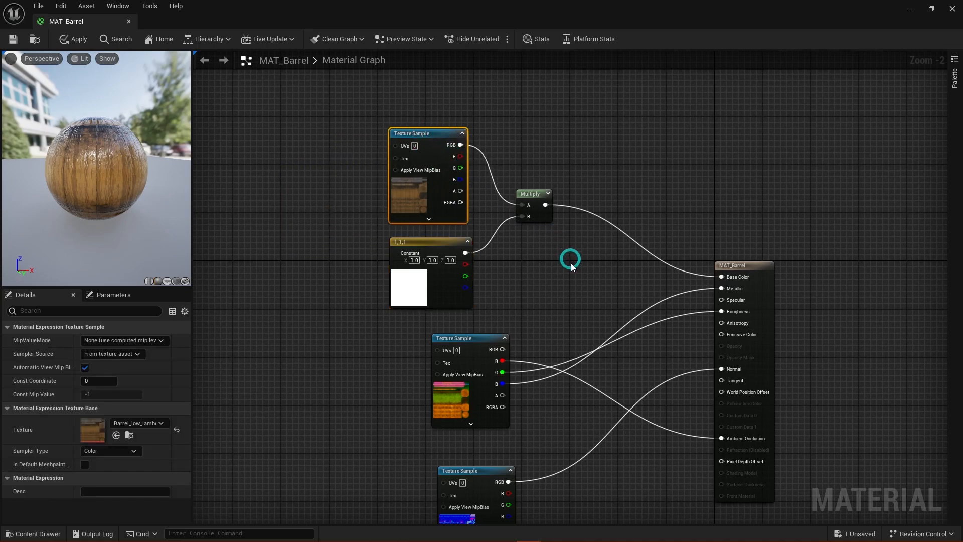
pyautogui.scroll(-1, 531, 301)
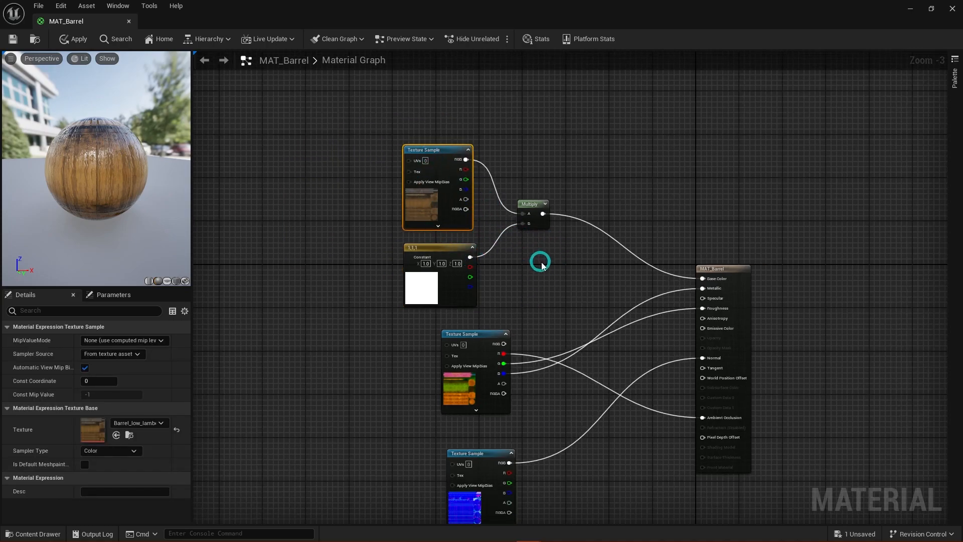
pyautogui.moveTo(570, 290); pyautogui.dragTo(545, 192, button='right')
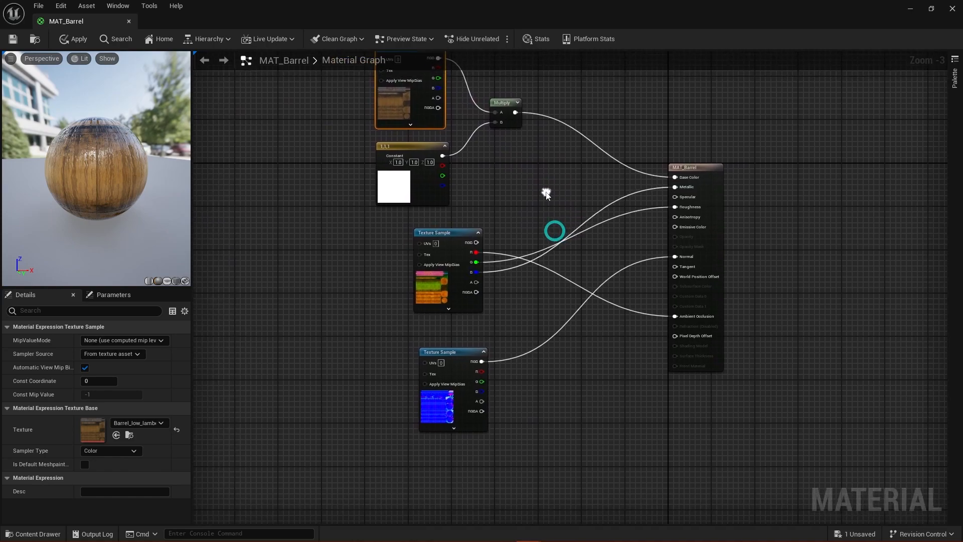
pyautogui.moveTo(434, 228); pyautogui.dragTo(324, 230)
pyautogui.moveTo(444, 353); pyautogui.dragTo(332, 377)
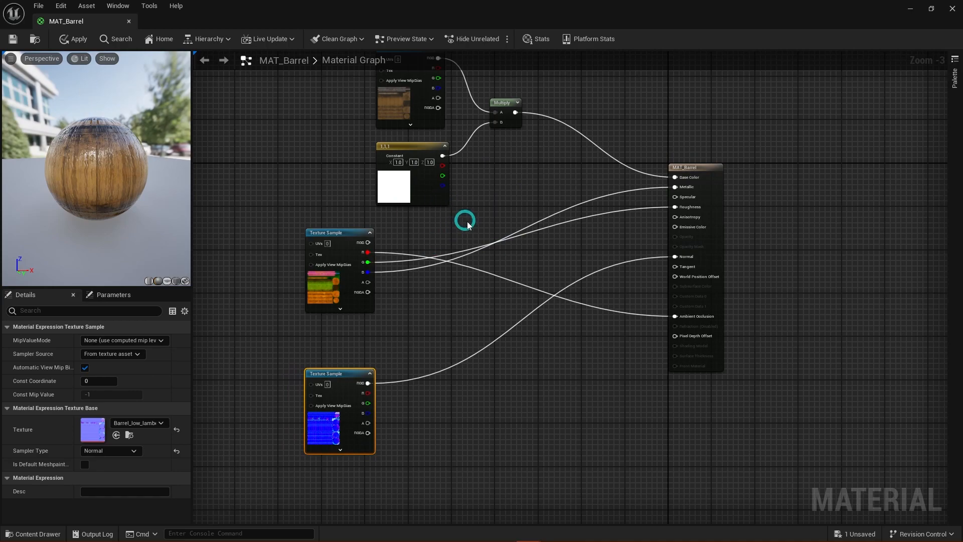
# Step: Add a Constant and a Multiply node between the packed-channel texture sample and the output node, and inspect the preview's reflections
pyautogui.press('1')
pyautogui.click(453, 231)
pyautogui.press('m')
pyautogui.click(548, 202)
pyautogui.moveTo(461, 231); pyautogui.dragTo(459, 281)
pyautogui.moveTo(530, 209); pyautogui.dragTo(495, 217)
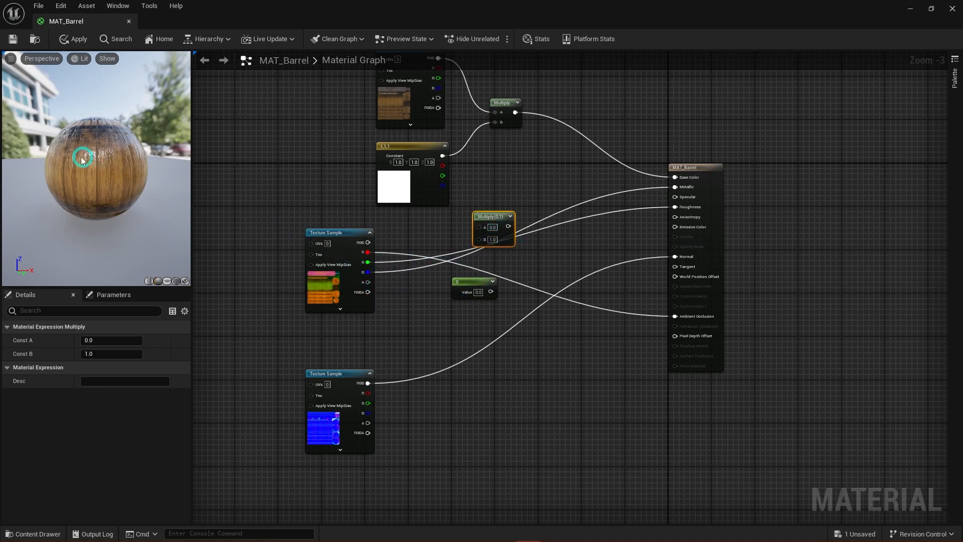
pyautogui.keyDown('shift'); pyautogui.moveTo(118, 231); pyautogui.dragTo(155, 209); pyautogui.keyUp('shift')
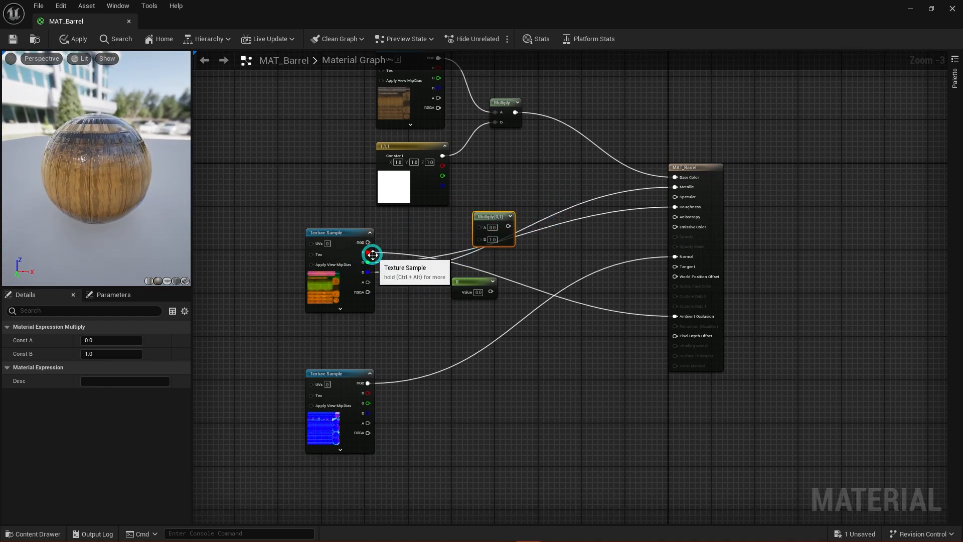
# Step: Multiply the packed texture's green channel by the Constant and connect the Multiply's output to Roughness
pyautogui.moveTo(367, 260); pyautogui.dragTo(480, 227)
pyautogui.moveTo(491, 291); pyautogui.dragTo(477, 237)
pyautogui.moveTo(462, 281); pyautogui.dragTo(423, 294)
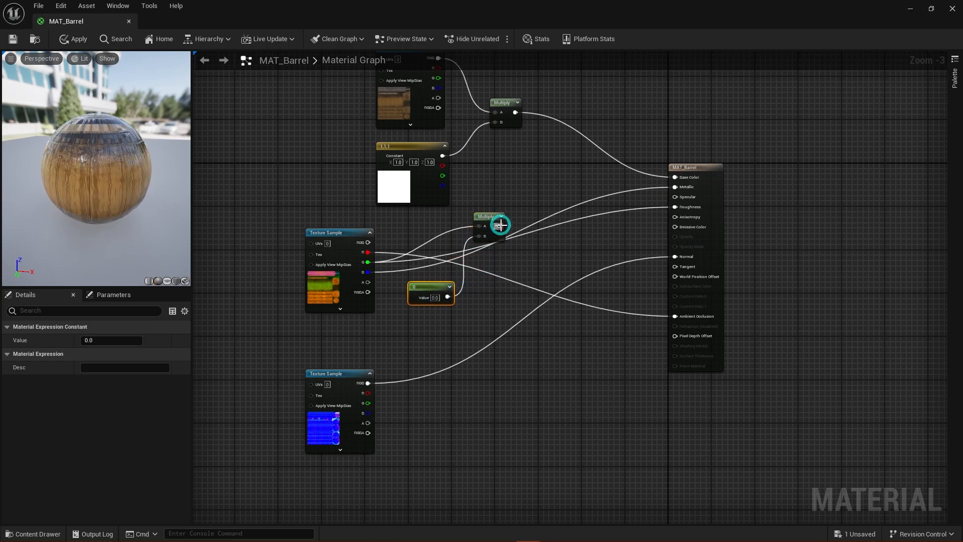
pyautogui.moveTo(484, 216); pyautogui.dragTo(676, 206)
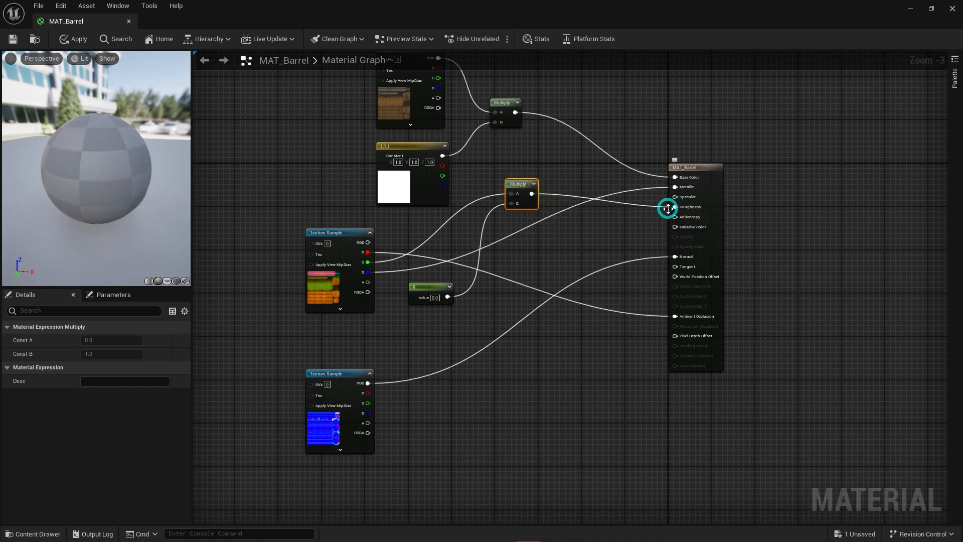
# Step: Set the roughness Constant to 1 and move its Multiply node level with the Roughness input
pyautogui.click(434, 298)
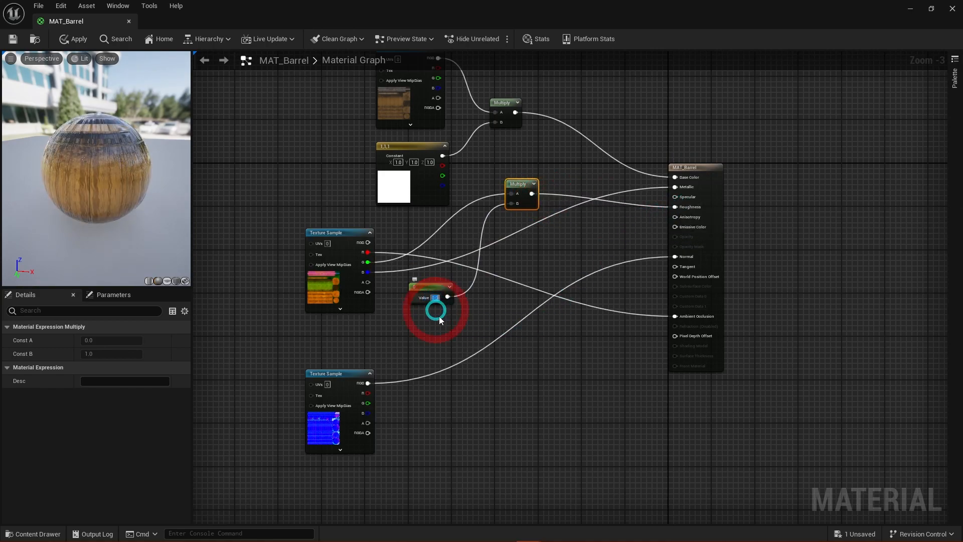
pyautogui.write('1')
pyautogui.press('Return')
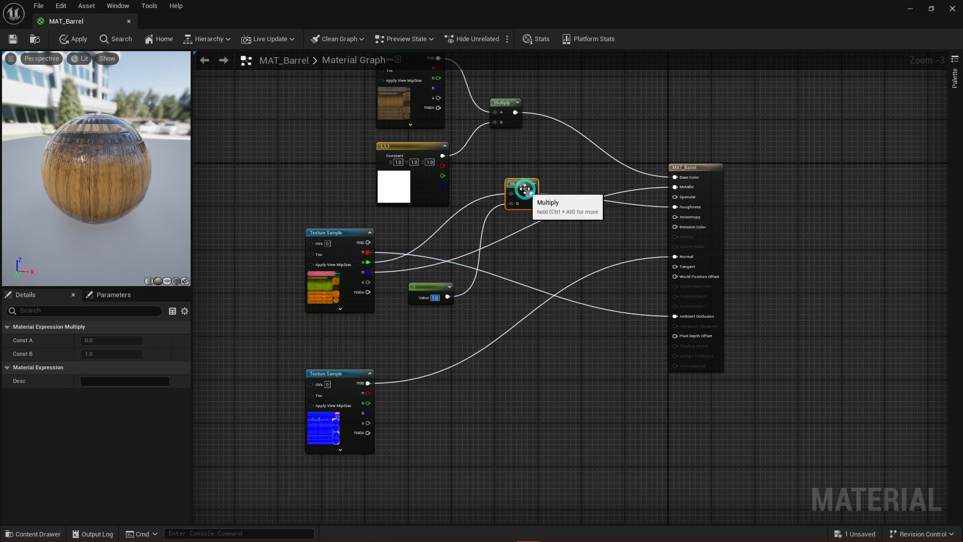
pyautogui.moveTo(524, 185); pyautogui.dragTo(524, 202)
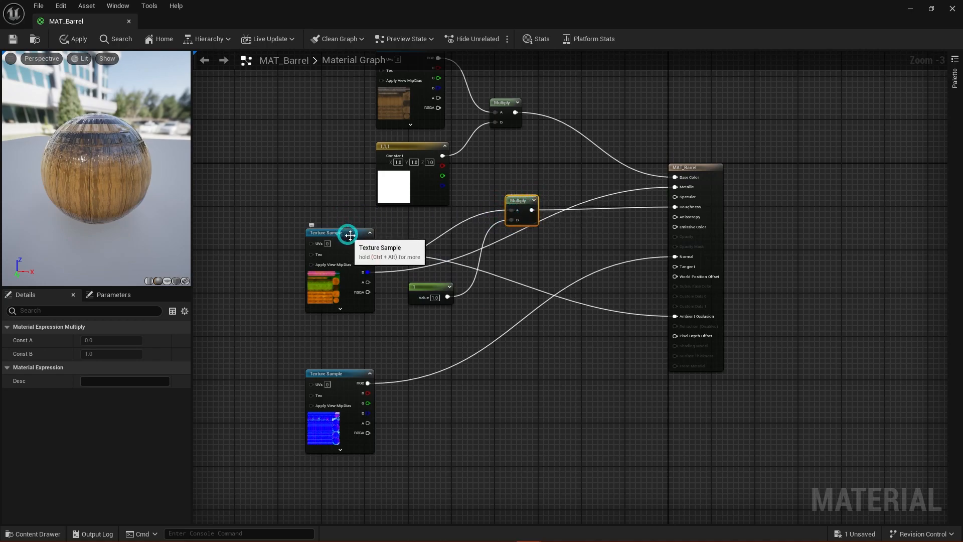
# Step: Try a roughness Constant of 0 and inspect the preview sphere's reflections from several angles
pyautogui.click(435, 297)
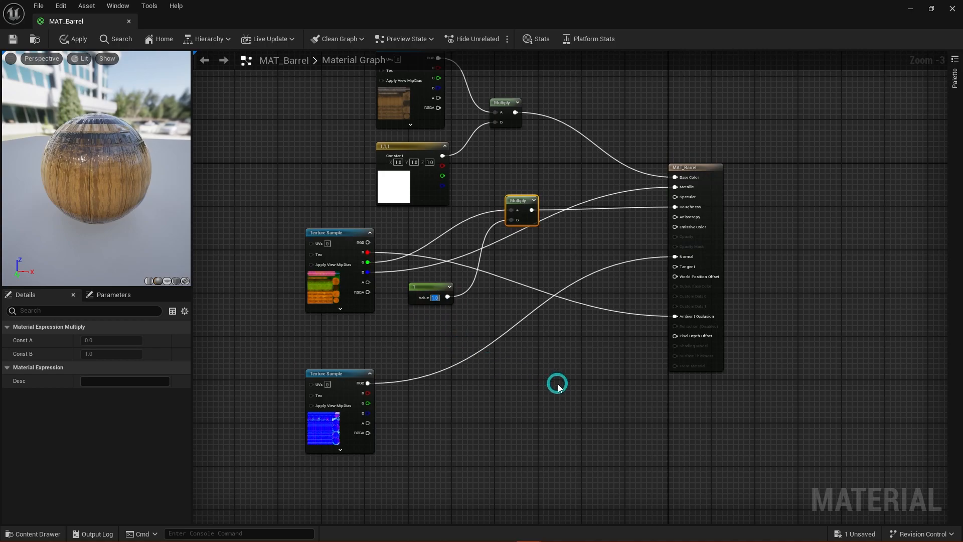
pyautogui.write('0')
pyautogui.press('Return')
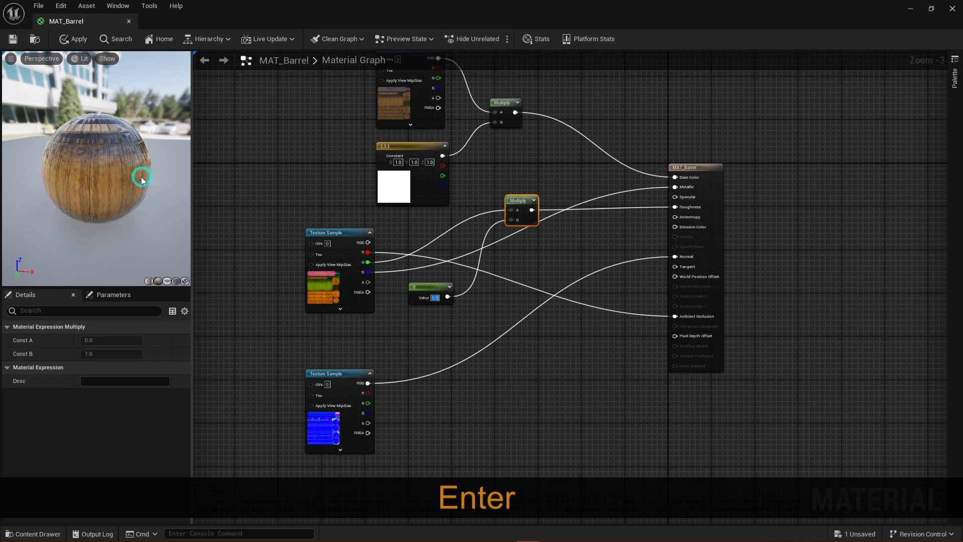
pyautogui.keyDown('alt'); pyautogui.moveTo(159, 177); pyautogui.dragTo(119, 160); pyautogui.keyUp('alt')
pyautogui.moveTo(119, 161)
pyautogui.keyDown('alt'); pyautogui.mouseDown(button='right')
pyautogui.moveTo(103, 161)
pyautogui.moveTo(131, 164)
pyautogui.moveTo(107, 166)
pyautogui.mouseUp(button='right'); pyautogui.keyUp('alt')
pyautogui.keyDown('alt'); pyautogui.moveTo(141, 167); pyautogui.dragTo(176, 148); pyautogui.keyUp('alt')
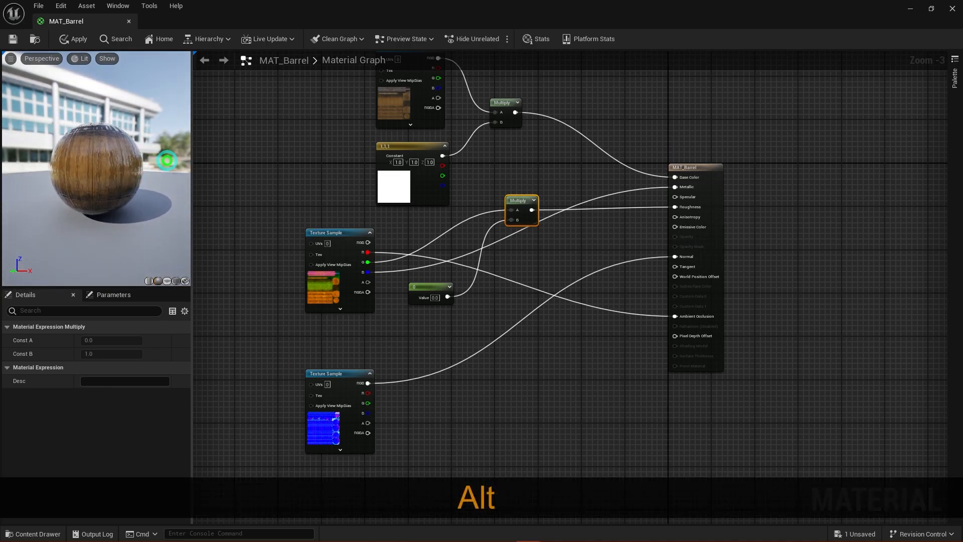
pyautogui.scroll(-2, 151, 163)
pyautogui.moveTo(149, 155); pyautogui.dragTo(151, 202, button='right')
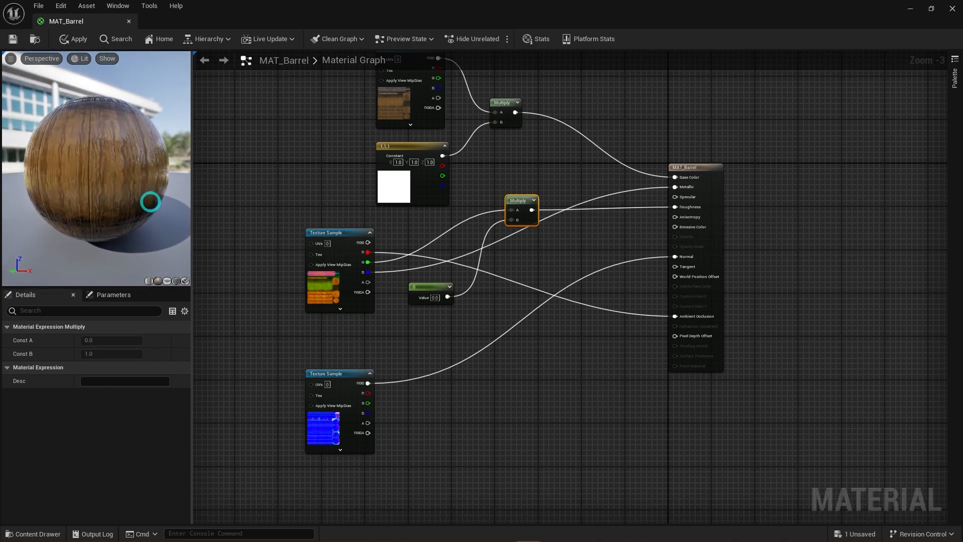
pyautogui.keyDown('alt'); pyautogui.moveTo(159, 146); pyautogui.dragTo(110, 165); pyautogui.keyUp('alt')
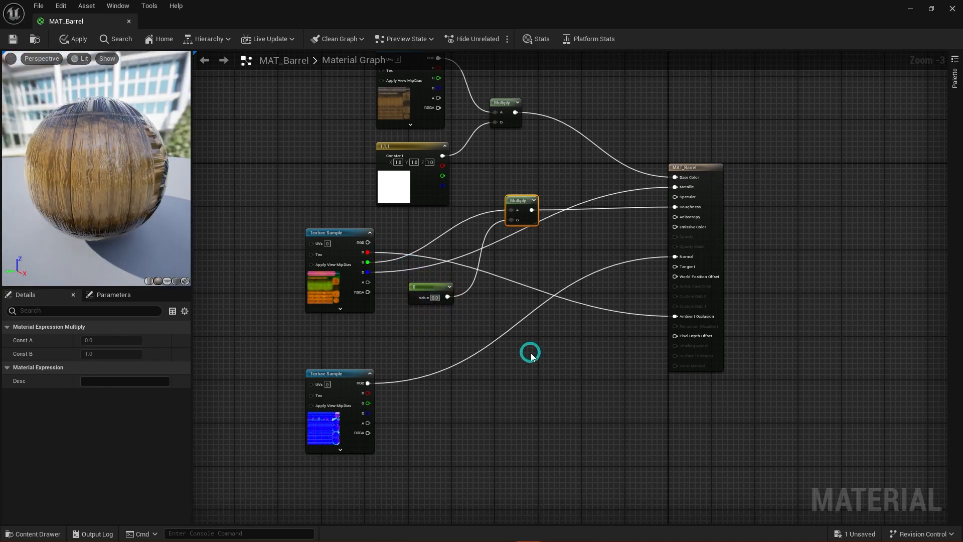
# Step: Try roughness Constant values of 1, 2, 3 and 10 and inspect the effect on the preview sphere
pyautogui.write('1')
pyautogui.press('Return')
pyautogui.press('Return')
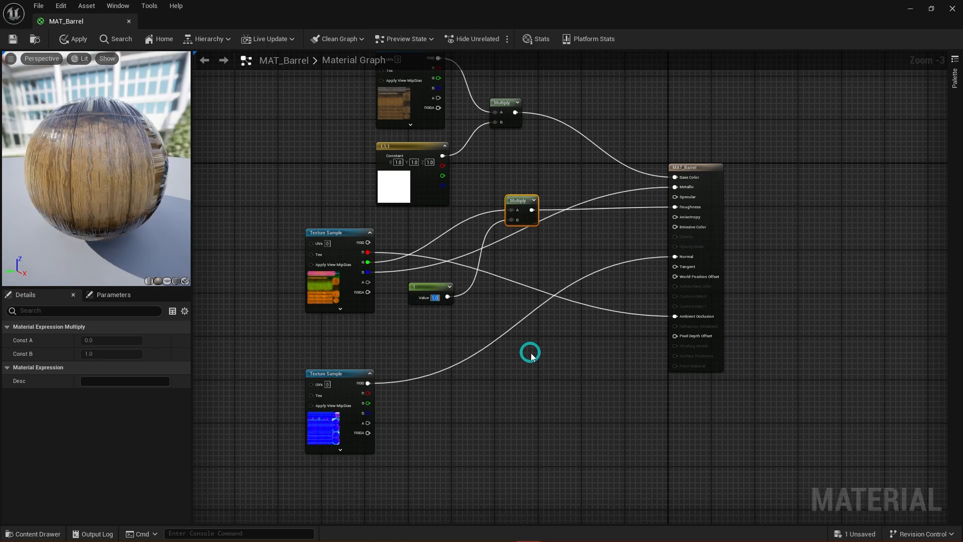
pyautogui.write('2')
pyautogui.press('Return')
pyautogui.write('3')
pyautogui.press('Return')
pyautogui.write('10')
pyautogui.press('Return')
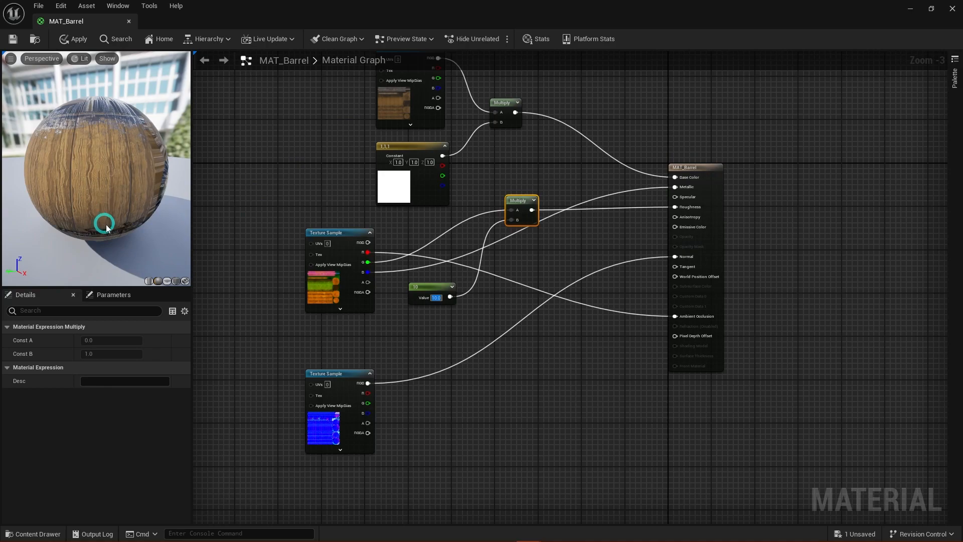
pyautogui.moveTo(121, 234)
pyautogui.keyDown('alt'); pyautogui.mouseDown()
pyautogui.moveTo(133, 204)
pyautogui.moveTo(130, 226)
pyautogui.mouseUp(); pyautogui.keyUp('alt')
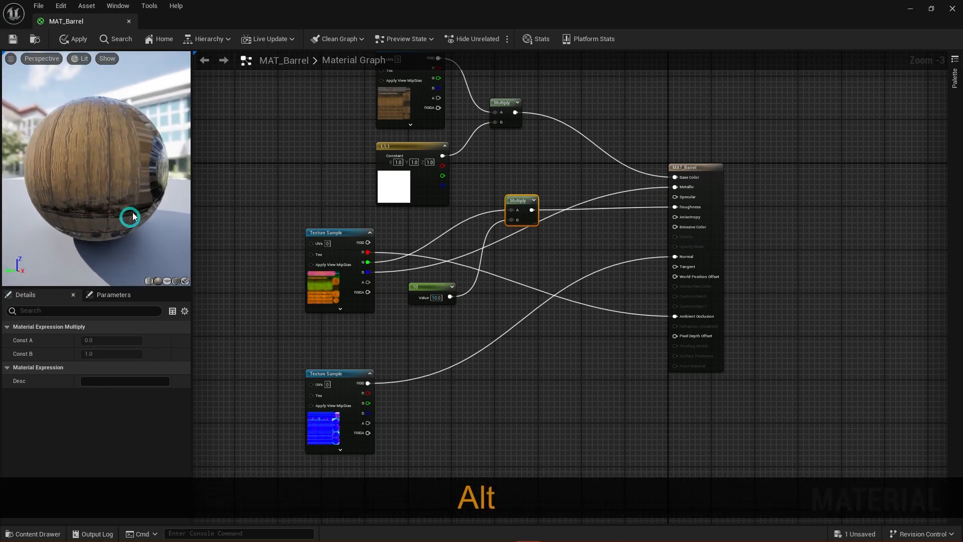
pyautogui.keyDown('alt'); pyautogui.moveTo(99, 183); pyautogui.dragTo(173, 212); pyautogui.keyUp('alt')
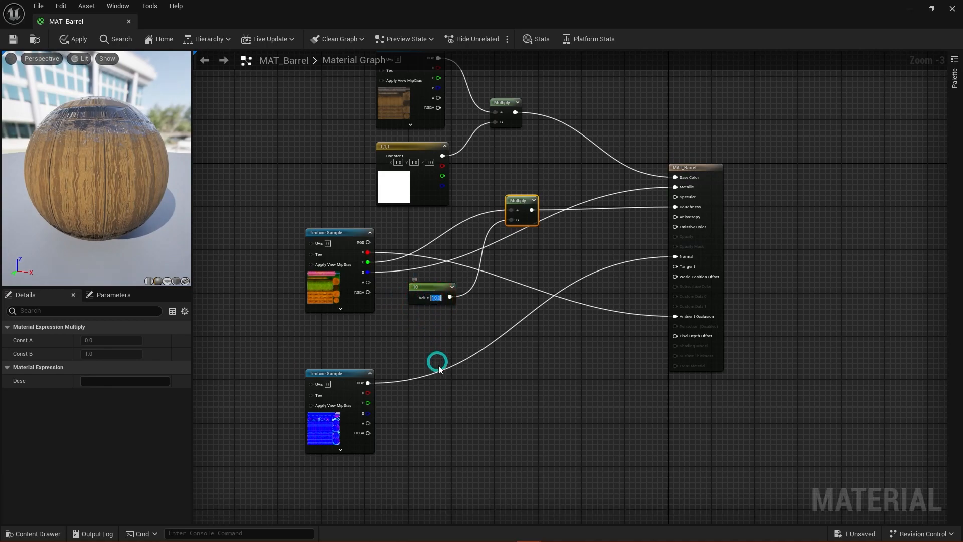
# Step: Reset the roughness Constant to 1, place it beside its Multiply node, and move the packed-channel texture sample farther from the output node
pyautogui.write('1')
pyautogui.press('Return')
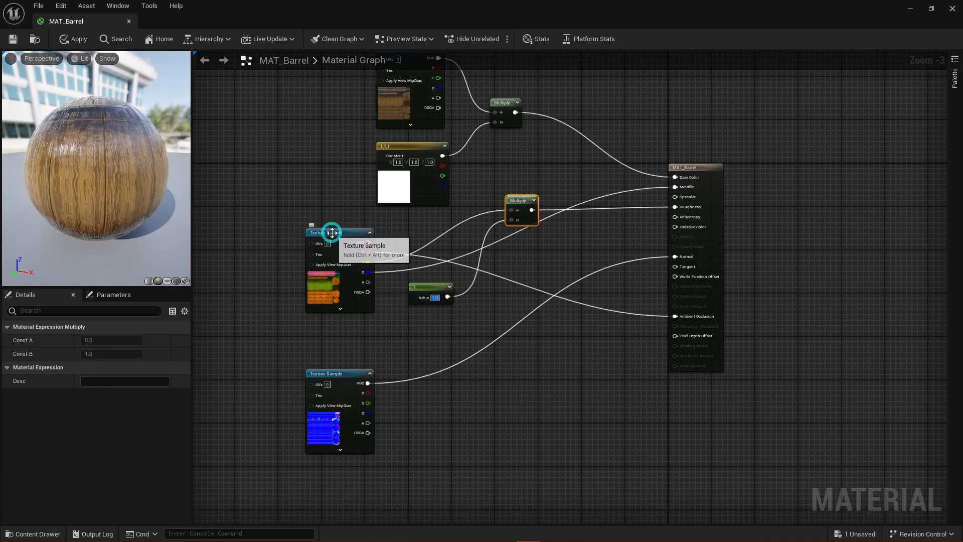
pyautogui.moveTo(323, 230); pyautogui.dragTo(290, 215)
pyautogui.moveTo(438, 290); pyautogui.dragTo(463, 230)
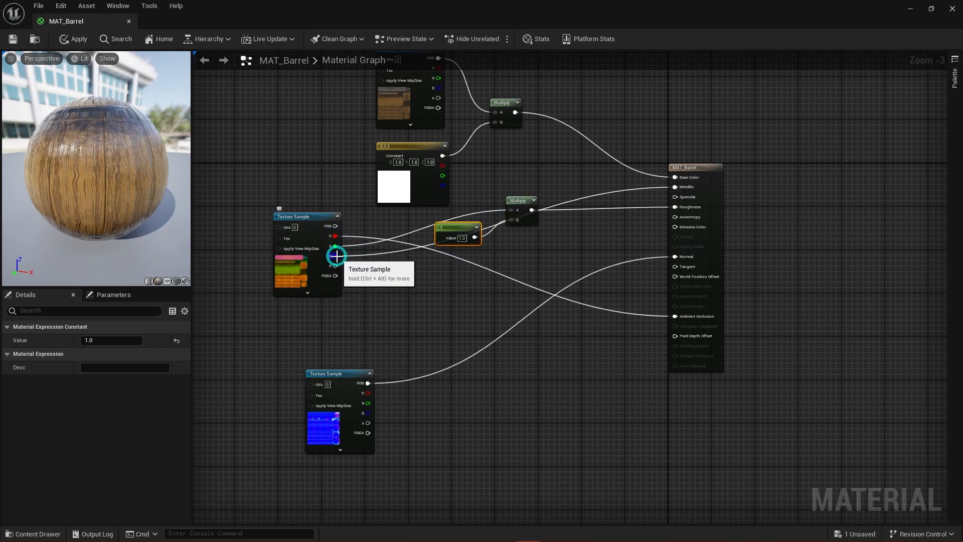
# Step: Add two more Constant nodes and two more Multiply nodes below the roughness Multiply
pyautogui.click(450, 302)
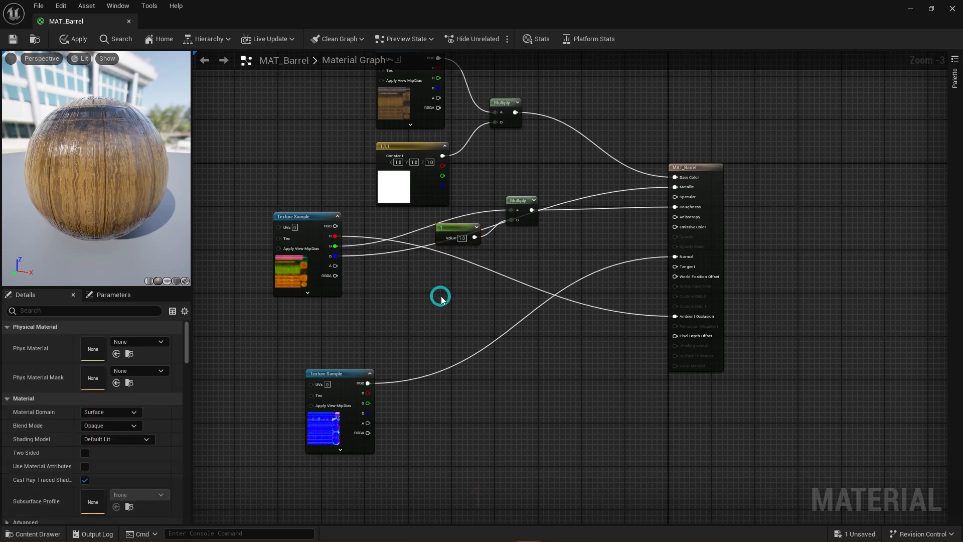
pyautogui.click(445, 300)
pyautogui.click(445, 354)
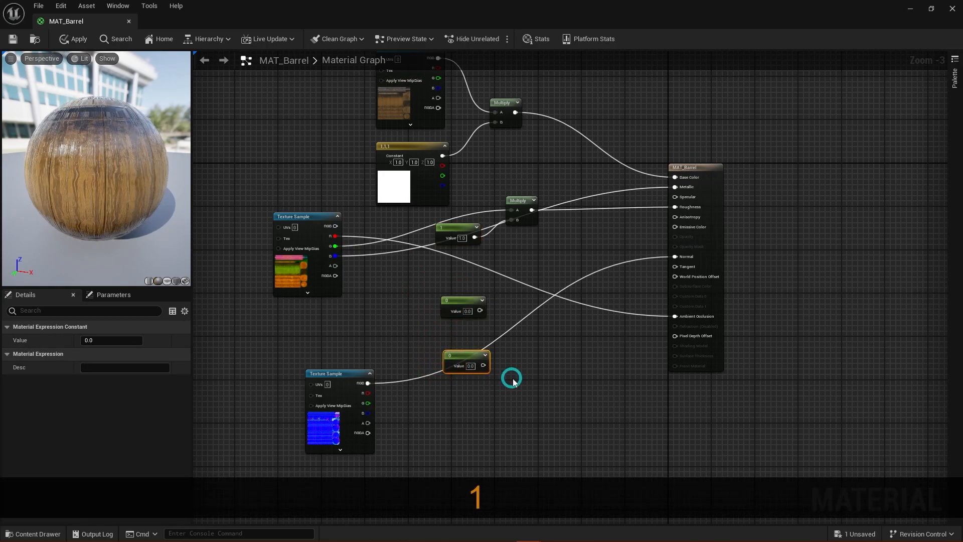
pyautogui.click(537, 317)
pyautogui.click(533, 287)
pyautogui.click(538, 355)
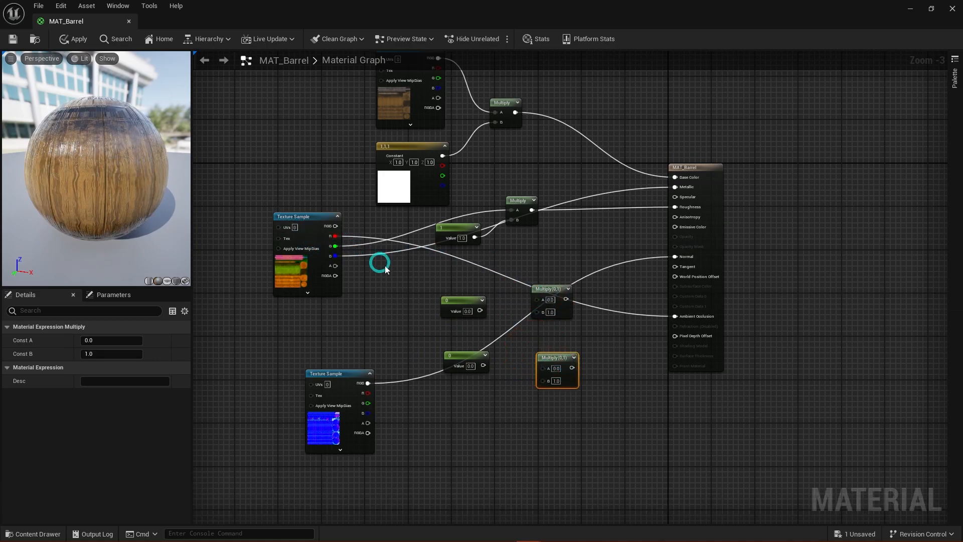
# Step: Multiply the packed texture's red channel by the upper new Constant set to 1, and connect the result to Ambient Occlusion
pyautogui.moveTo(336, 236); pyautogui.dragTo(538, 300)
pyautogui.moveTo(480, 311); pyautogui.dragTo(539, 311)
pyautogui.write('1')
pyautogui.press('Return')
pyautogui.write('1')
pyautogui.press('Return')
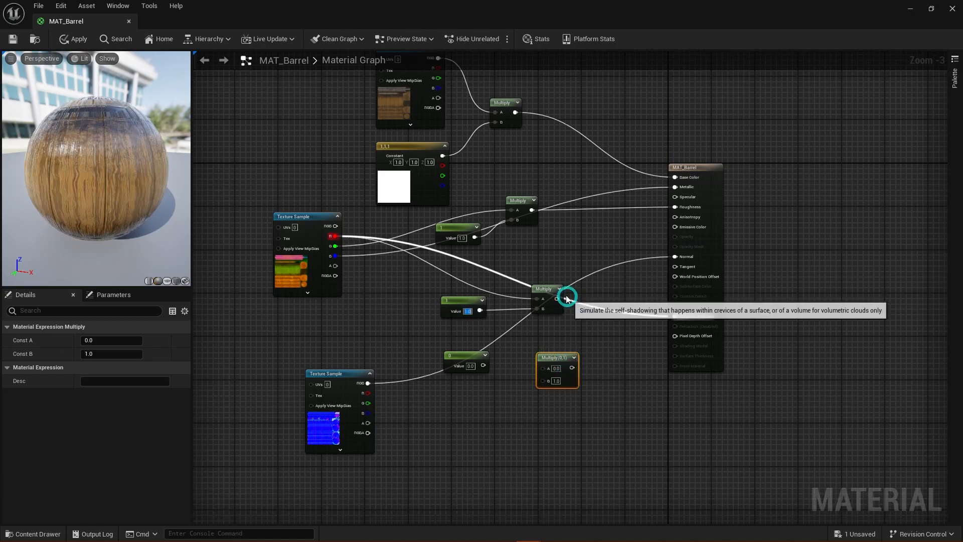
pyautogui.moveTo(556, 299); pyautogui.dragTo(675, 317)
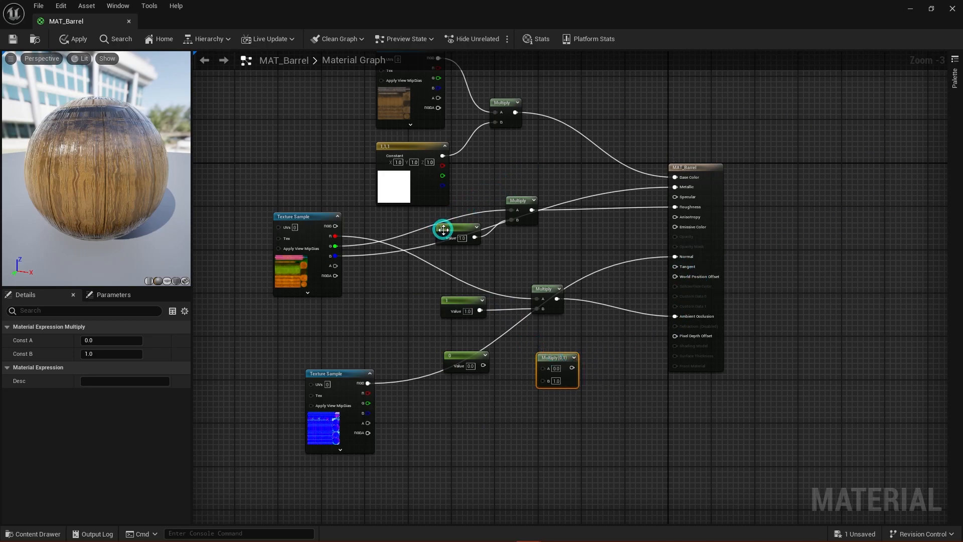
pyautogui.click(458, 300)
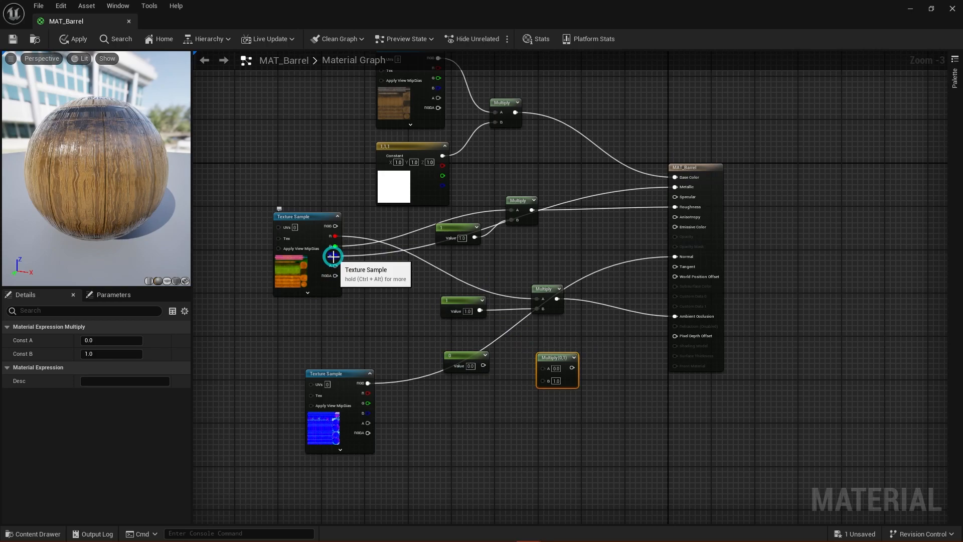
# Step: Connect the packed texture's blue channel and the lower Constant to the remaining Multiply, and set that Constant to 1
pyautogui.moveTo(334, 257); pyautogui.dragTo(543, 369)
pyautogui.moveTo(483, 366); pyautogui.dragTo(543, 377)
pyautogui.click(471, 366)
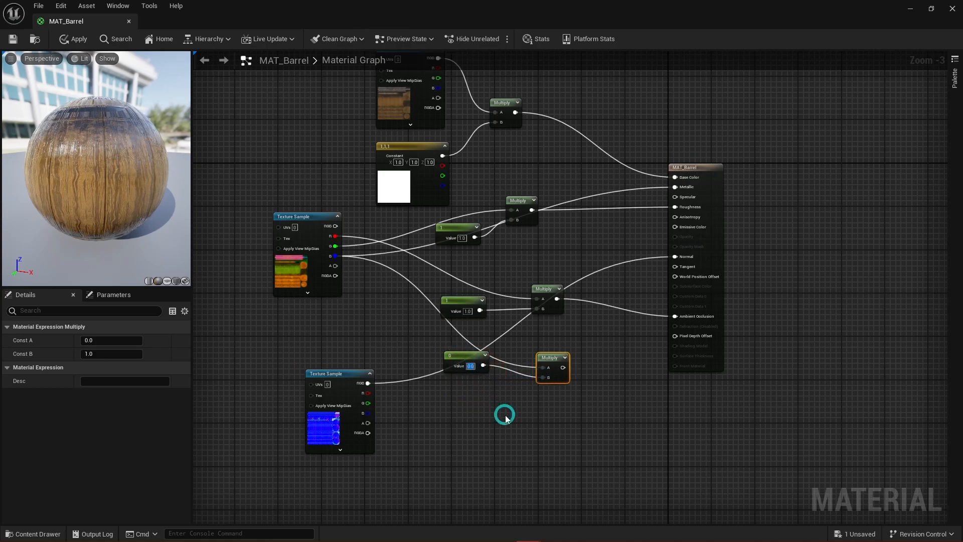
pyautogui.write('1')
pyautogui.press('Return')
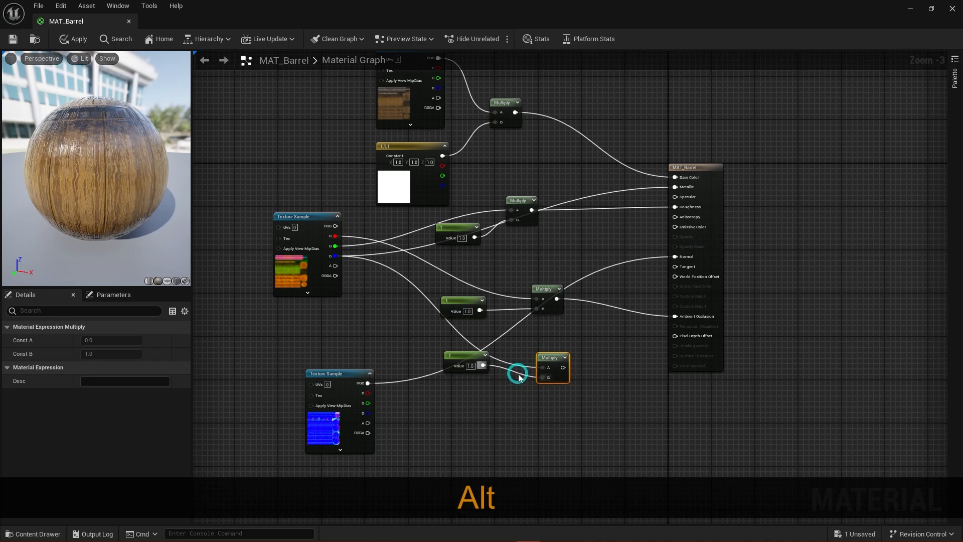
# Step: Disconnect both inputs of the lowest Multiply, reconnect only the blue channel to A, and feed the output into Metallic with the Constant moved nearby
pyautogui.keyDown('alt'); pyautogui.click(520, 376); pyautogui.keyUp('alt')
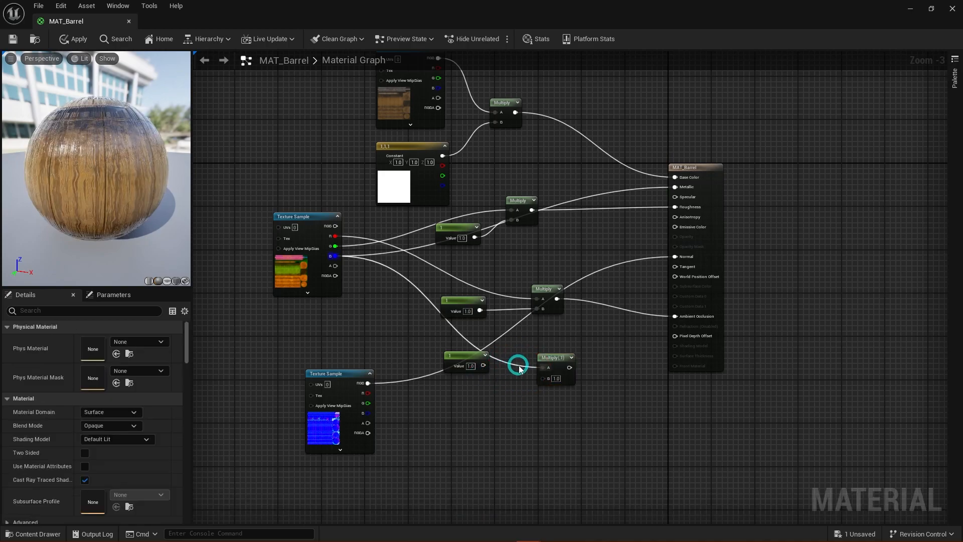
pyautogui.keyDown('alt'); pyautogui.click(520, 369); pyautogui.keyUp('alt')
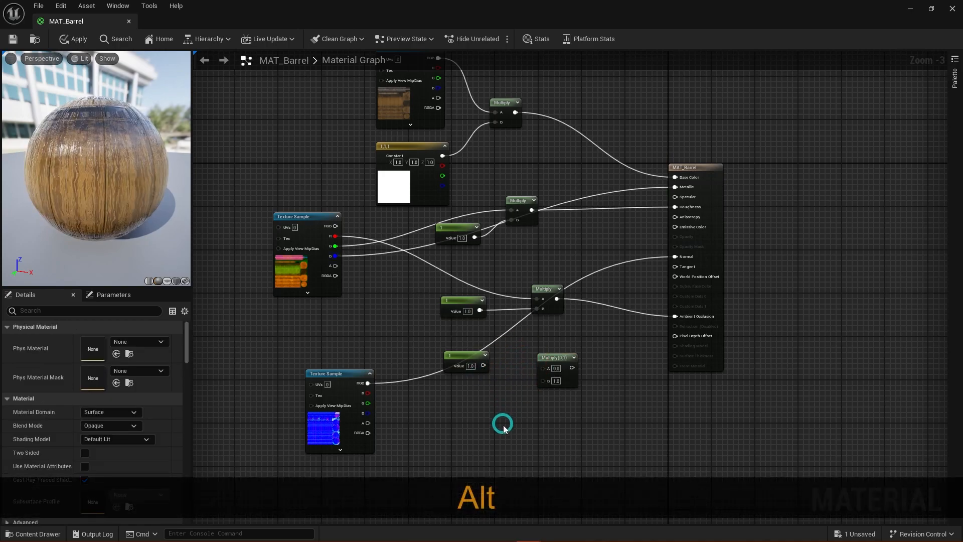
pyautogui.moveTo(335, 256); pyautogui.dragTo(547, 372)
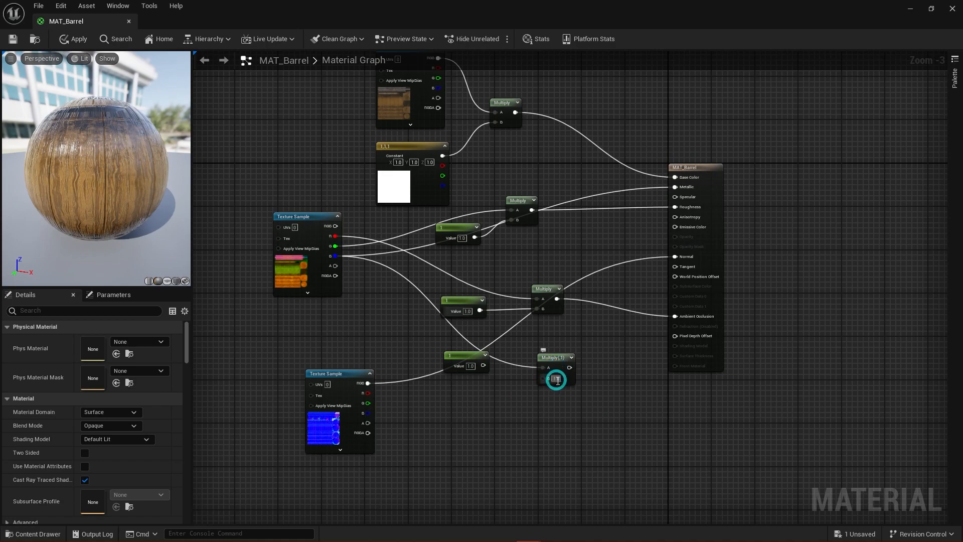
pyautogui.moveTo(567, 367); pyautogui.dragTo(675, 189)
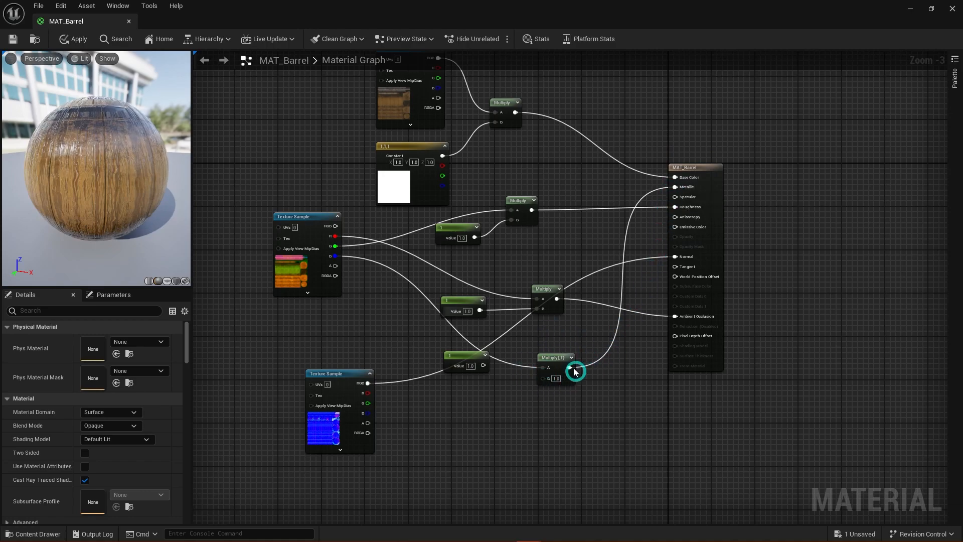
pyautogui.moveTo(475, 366); pyautogui.dragTo(482, 396)
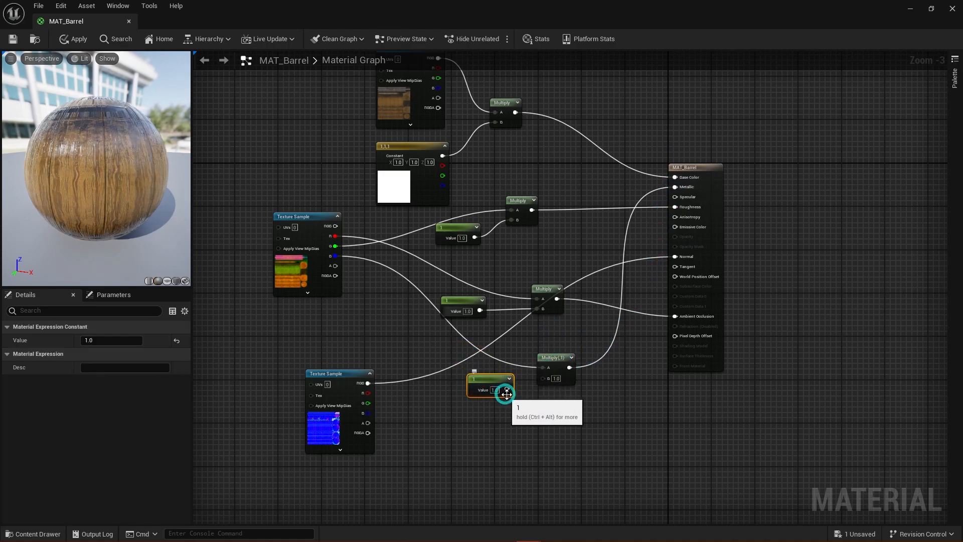
# Step: Try B values of 0 and 10 directly on the metallic Multiply node
pyautogui.click(558, 380)
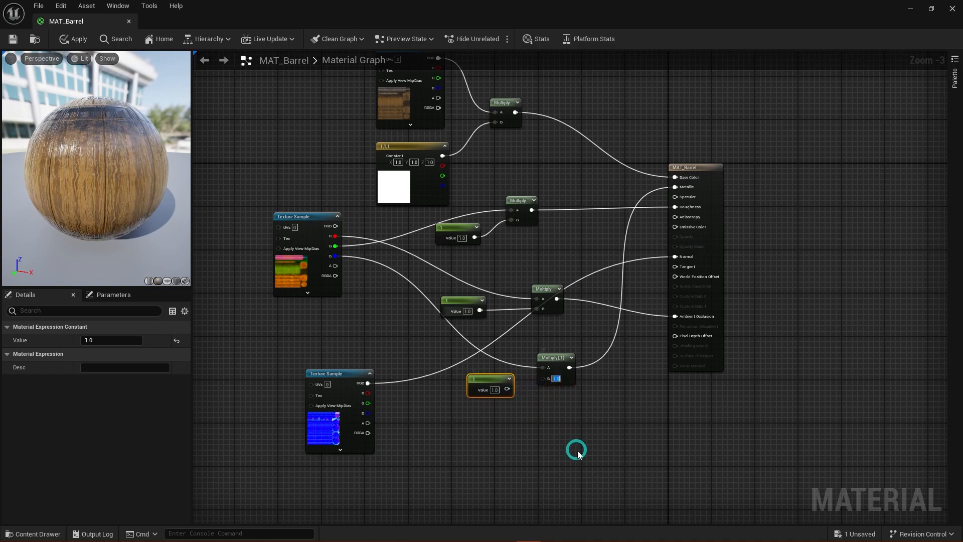
pyautogui.write('0')
pyautogui.press('Return')
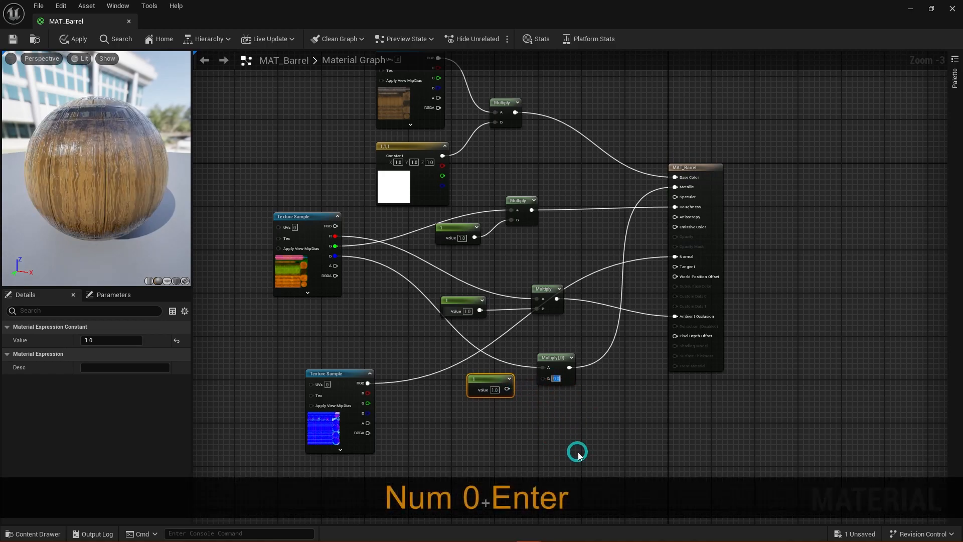
pyautogui.write('1')
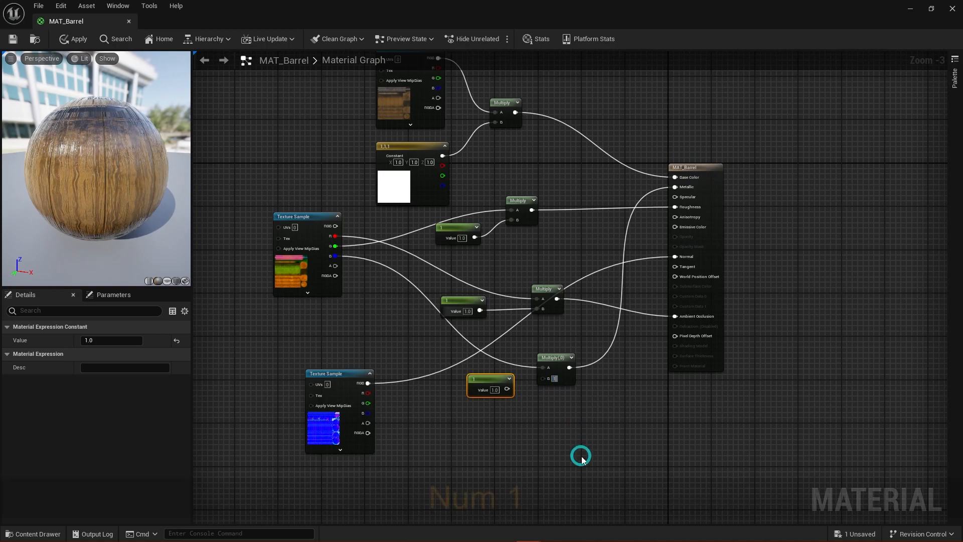
pyautogui.write('0')
pyautogui.press('Return')
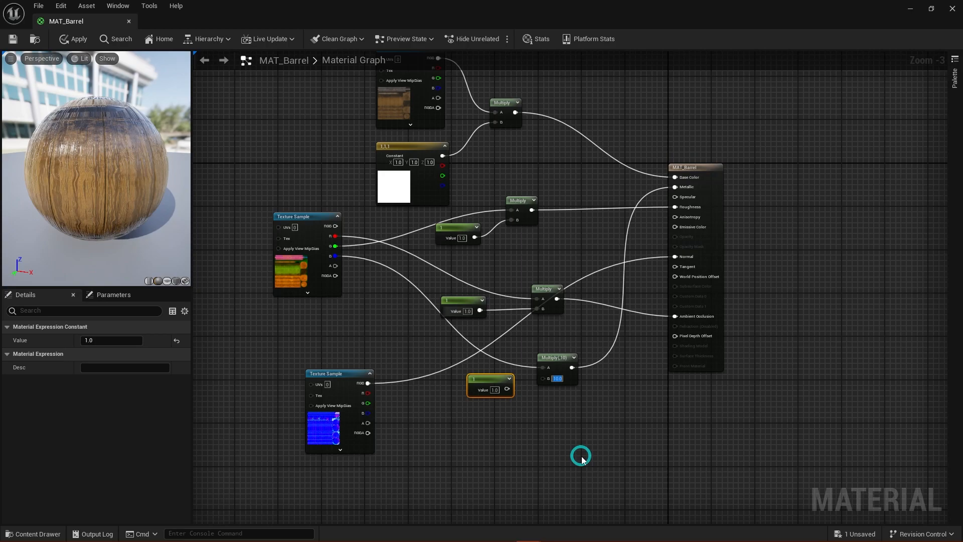
# Step: Reset the metallic Multiply's B value to 1 and connect the lowest Constant to its B input
pyautogui.write('1')
pyautogui.press('Return')
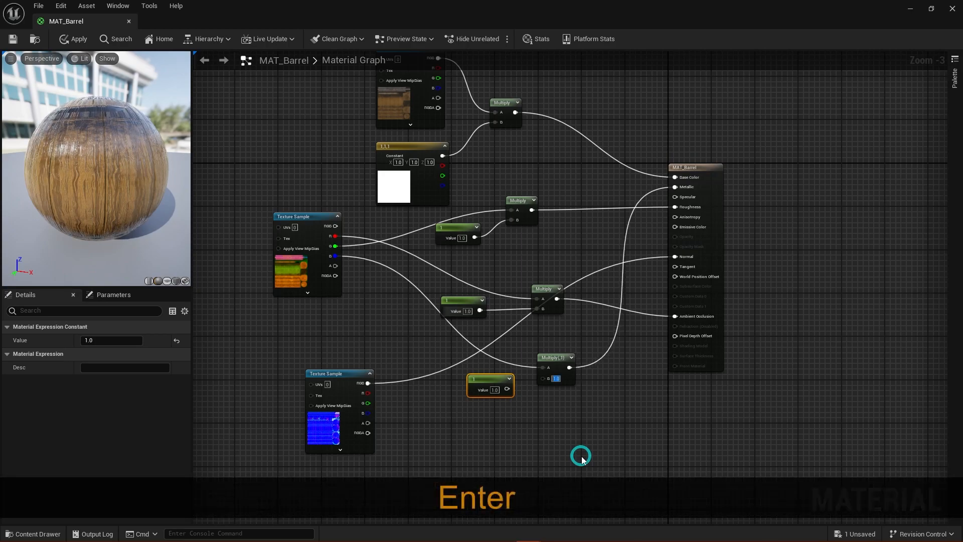
pyautogui.moveTo(508, 389); pyautogui.dragTo(543, 380)
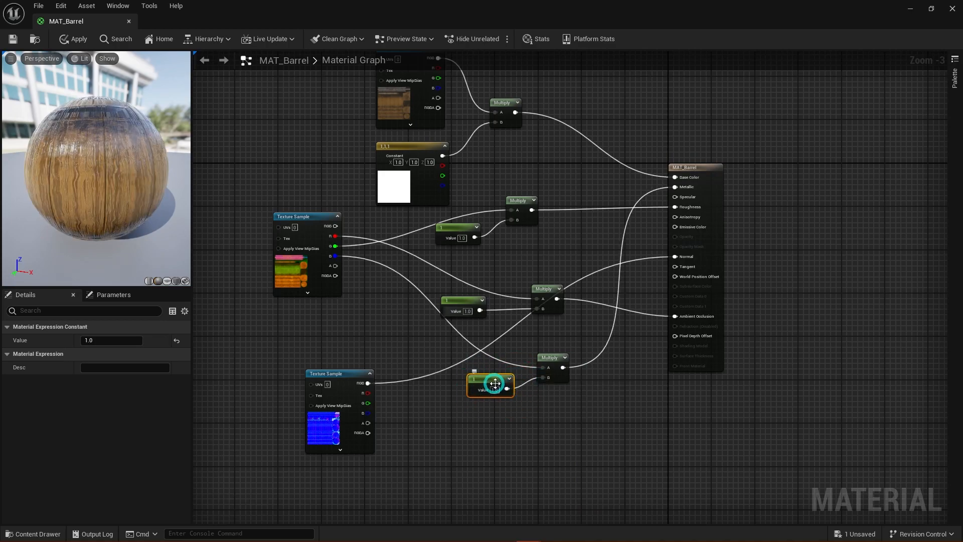
# Step: Stack the roughness, ambient occlusion and metallic Constant and Multiply pairs in a compact column, and reposition the white Constant3Vector and normal Texture Sample
pyautogui.moveTo(495, 381); pyautogui.dragTo(543, 377)
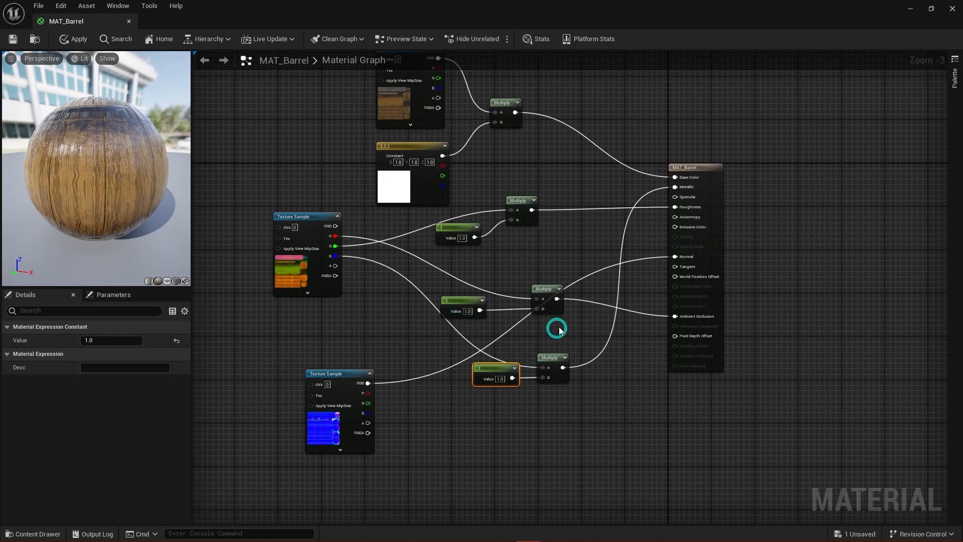
pyautogui.moveTo(554, 275); pyautogui.dragTo(522, 249)
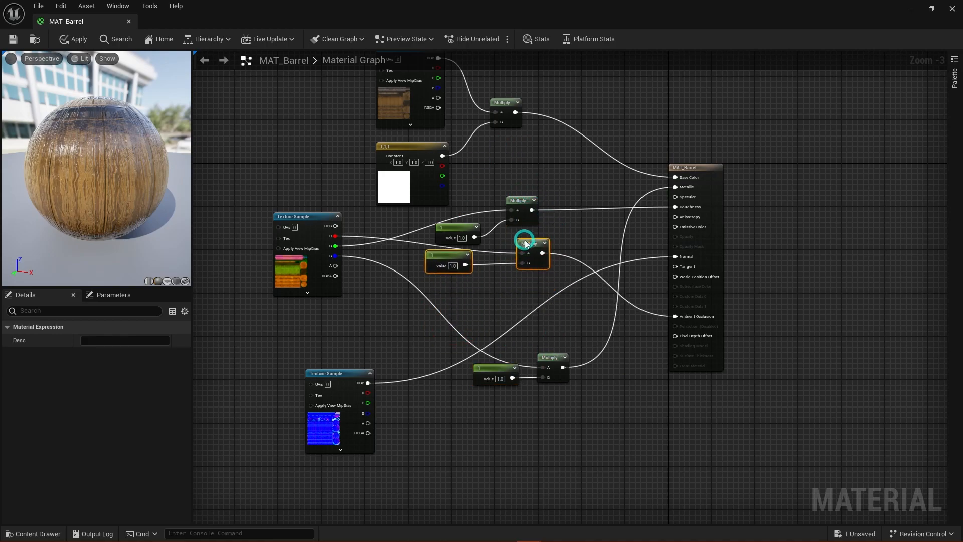
pyautogui.moveTo(462, 227); pyautogui.dragTo(454, 211)
pyautogui.moveTo(437, 253); pyautogui.dragTo(451, 253)
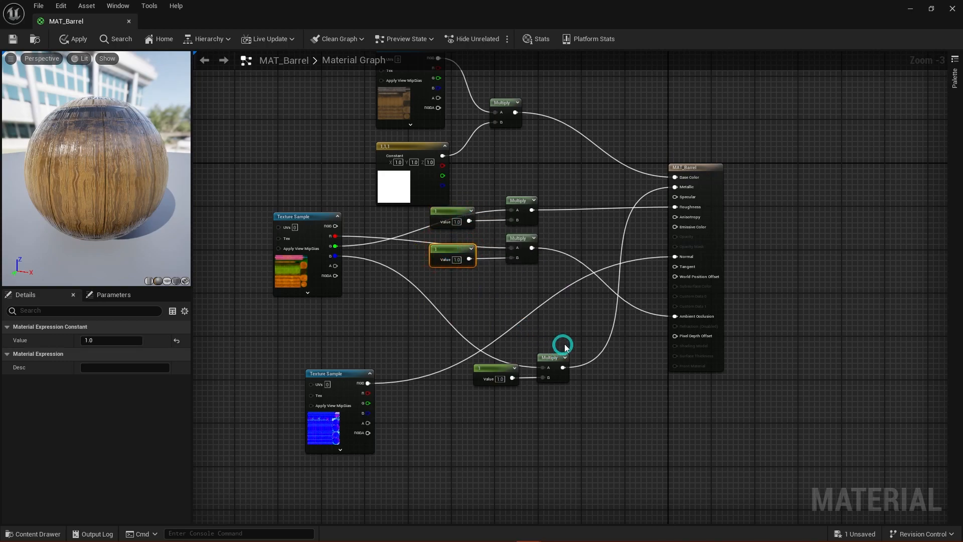
pyautogui.moveTo(559, 344); pyautogui.dragTo(474, 399)
pyautogui.moveTo(538, 370); pyautogui.dragTo(522, 275)
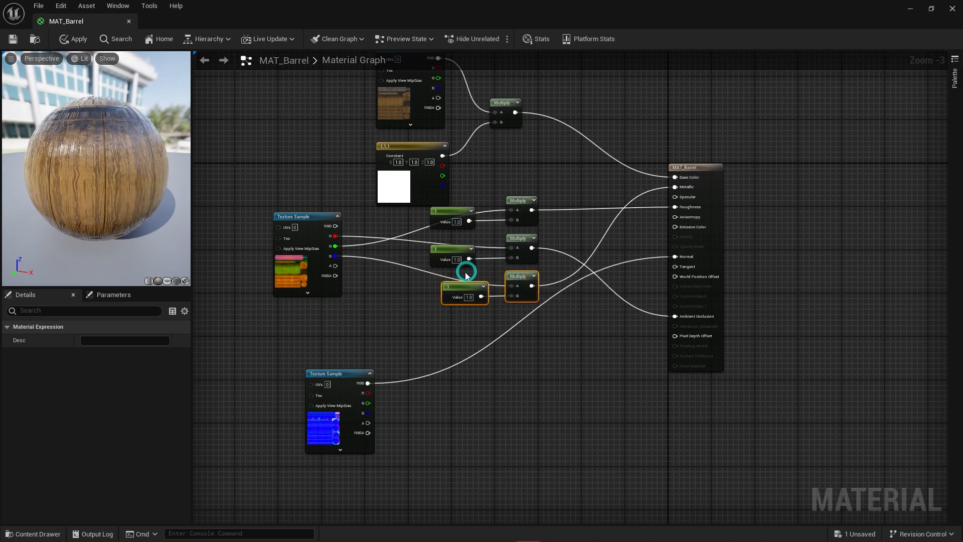
pyautogui.moveTo(467, 203); pyautogui.dragTo(459, 249)
pyautogui.moveTo(453, 209); pyautogui.dragTo(464, 209)
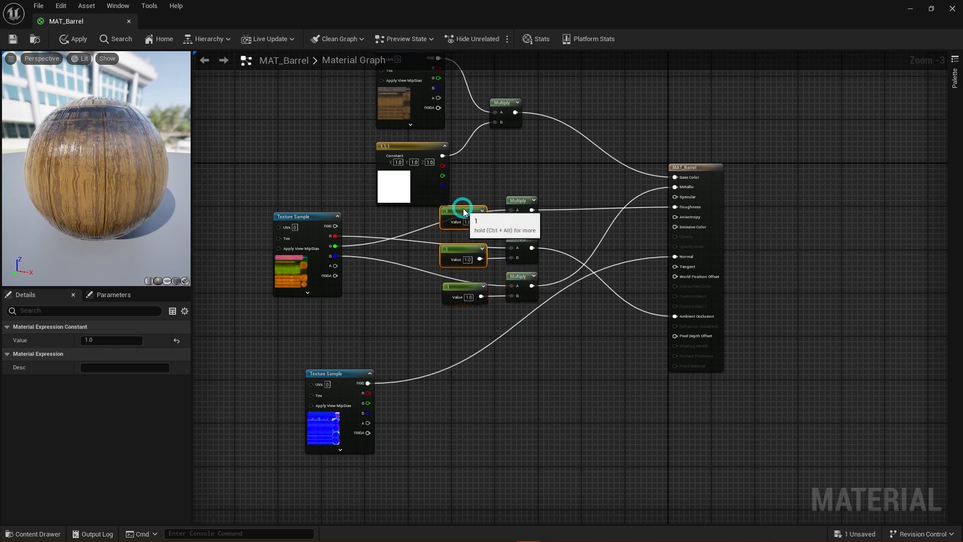
pyautogui.moveTo(415, 147); pyautogui.dragTo(372, 142)
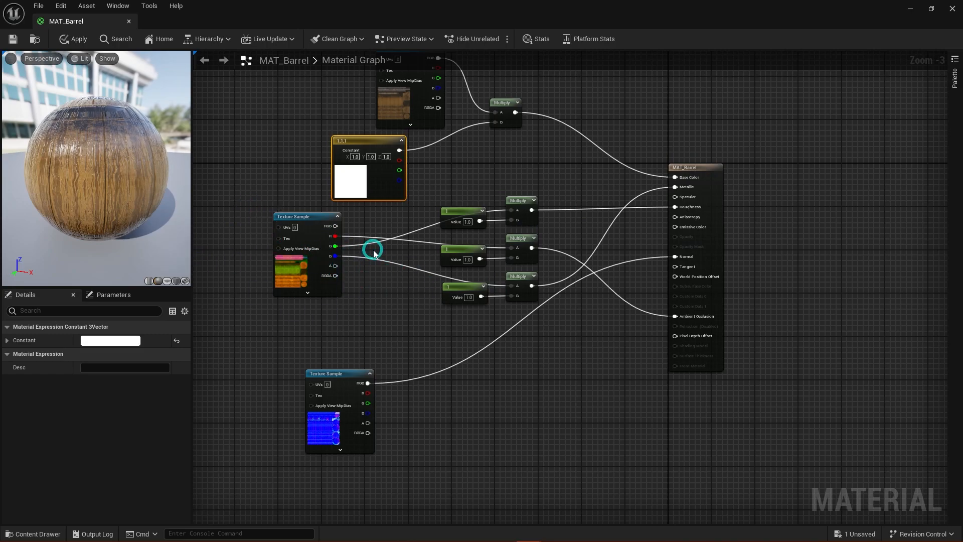
pyautogui.moveTo(351, 374); pyautogui.dragTo(350, 358)
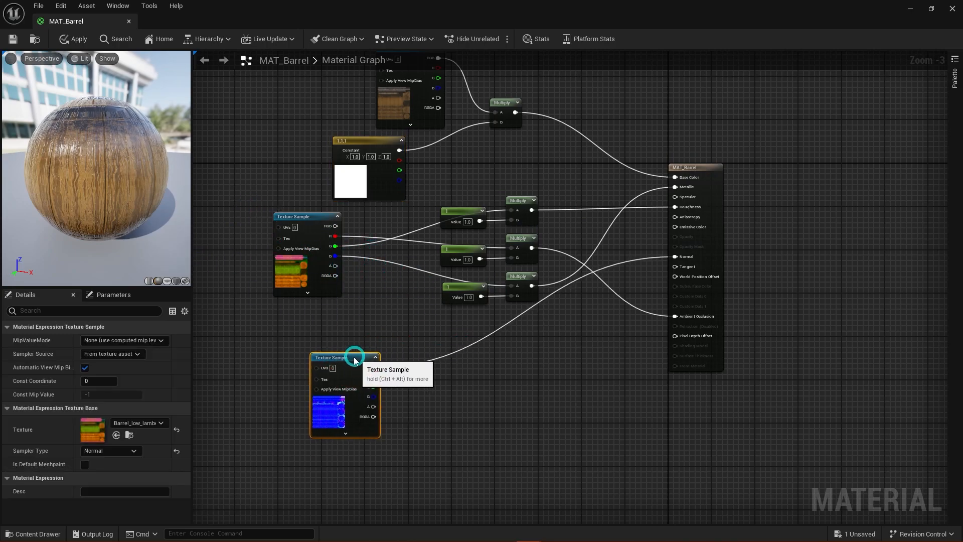
# Step: Add a FlattenNormal node to the graph below the metallic Multiply
pyautogui.click(481, 392)
pyautogui.press('Tab')
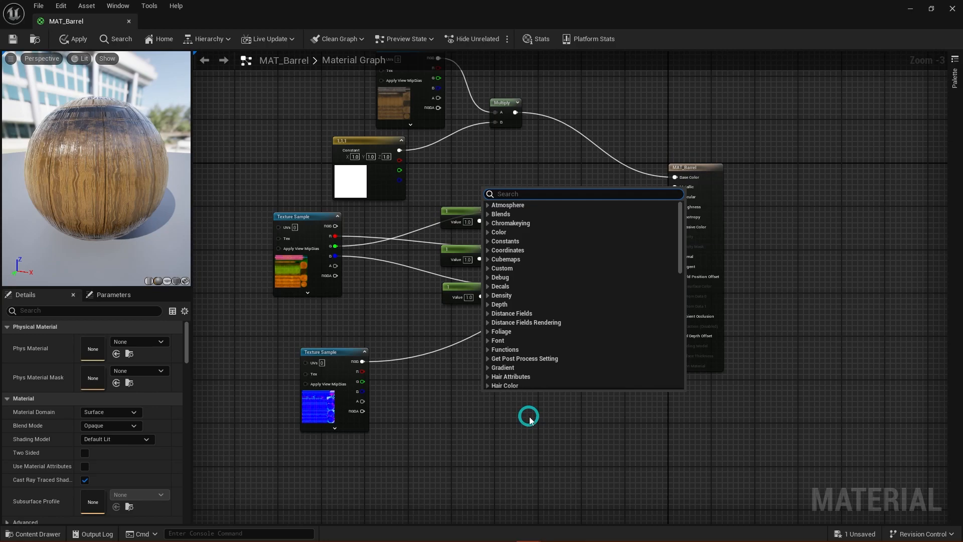
pyautogui.write('fla')
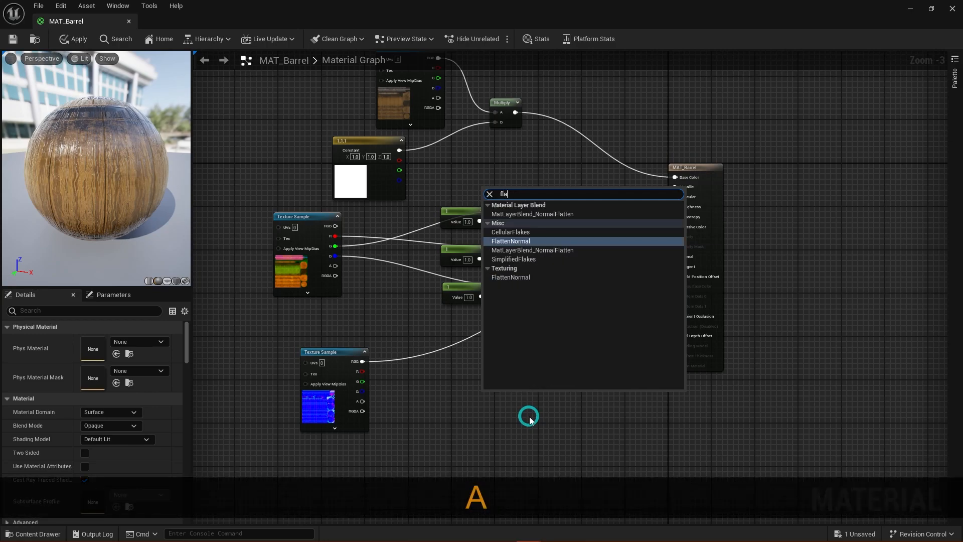
pyautogui.press('Down')
pyautogui.press('Up')
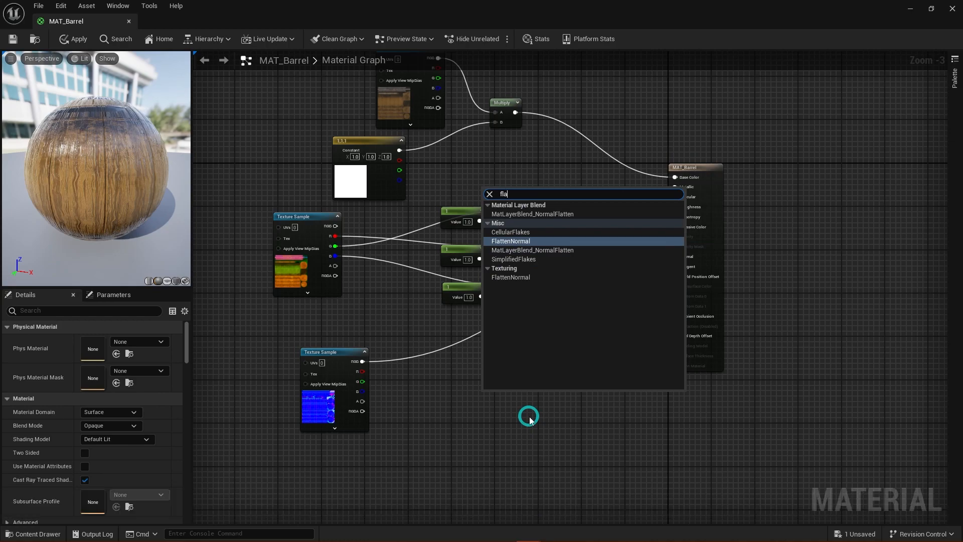
pyautogui.press('Return')
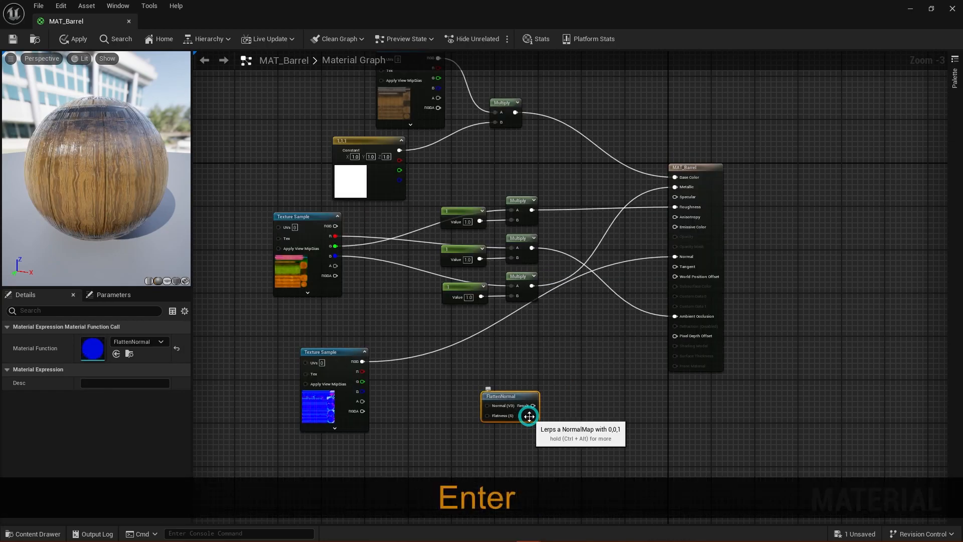
# Step: Move FlattenNormal beside the normal Texture Sample, and wire the texture's RGB output through it into the material's Normal input
pyautogui.moveTo(524, 392); pyautogui.dragTo(496, 364)
pyautogui.moveTo(364, 360); pyautogui.dragTo(493, 373)
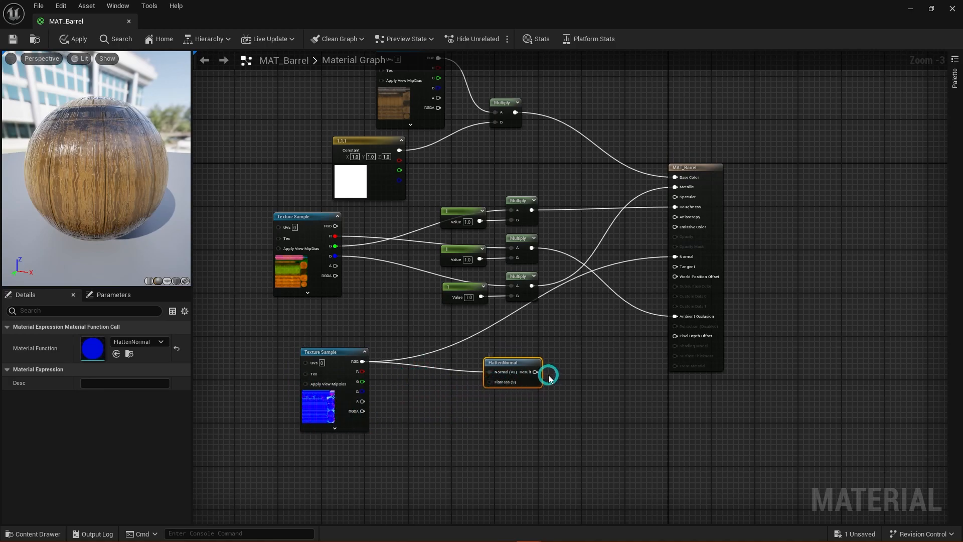
pyautogui.moveTo(536, 372); pyautogui.dragTo(676, 256)
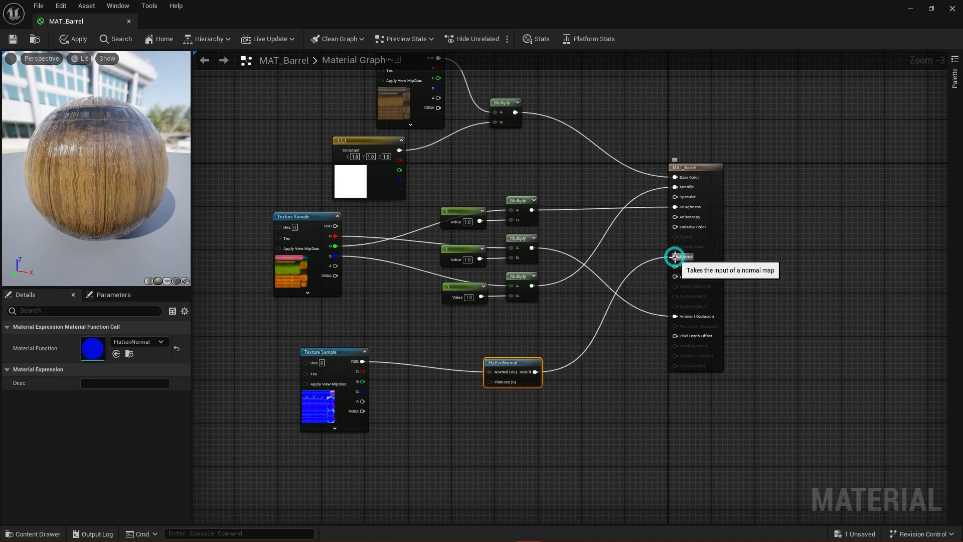
# Step: Add a Constant below the normal map's wire and connect it to FlattenNormal's Flatness input
pyautogui.click(441, 423)
pyautogui.press('Tab')
pyautogui.click(409, 427)
pyautogui.press('1')
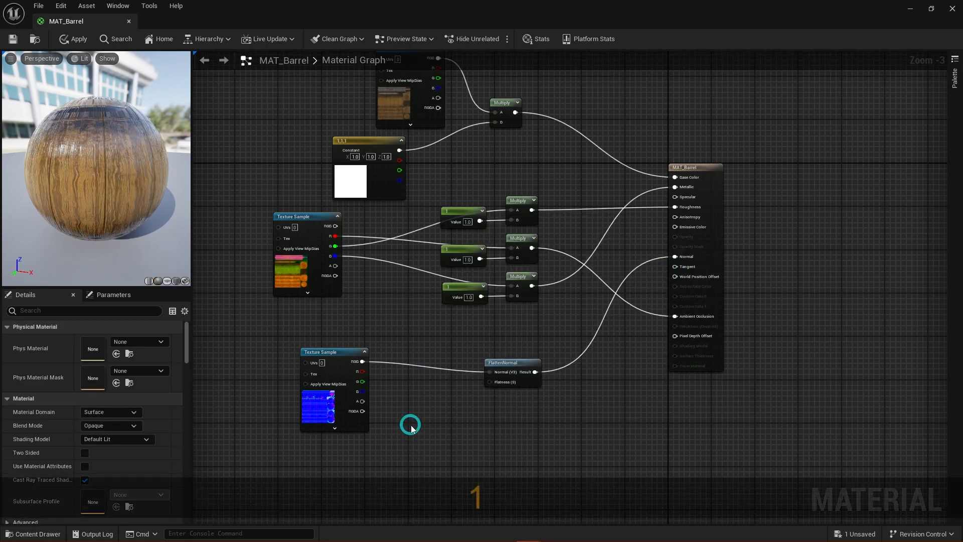
pyautogui.click(413, 427)
pyautogui.moveTo(434, 434); pyautogui.dragTo(493, 381)
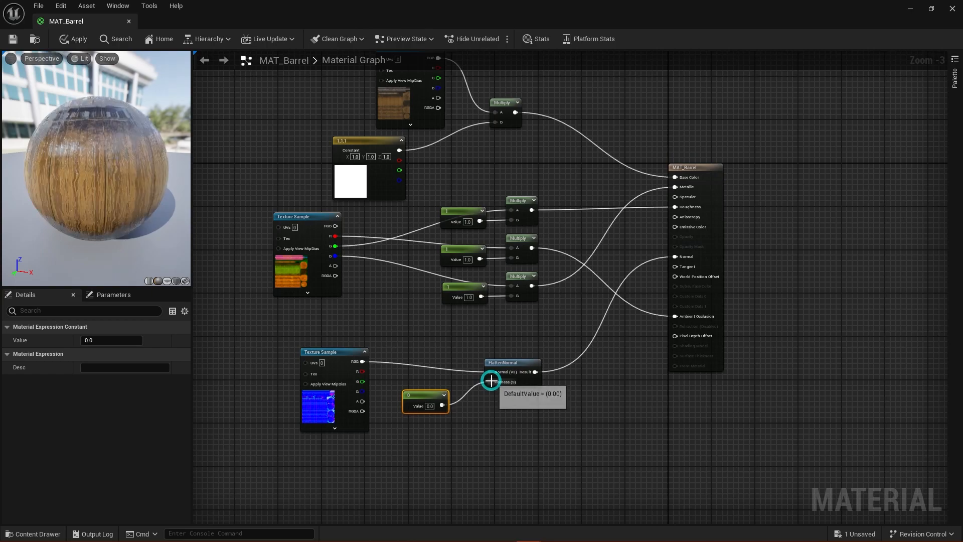
# Step: Set the Flatness Constant's value to -1
pyautogui.click(430, 406)
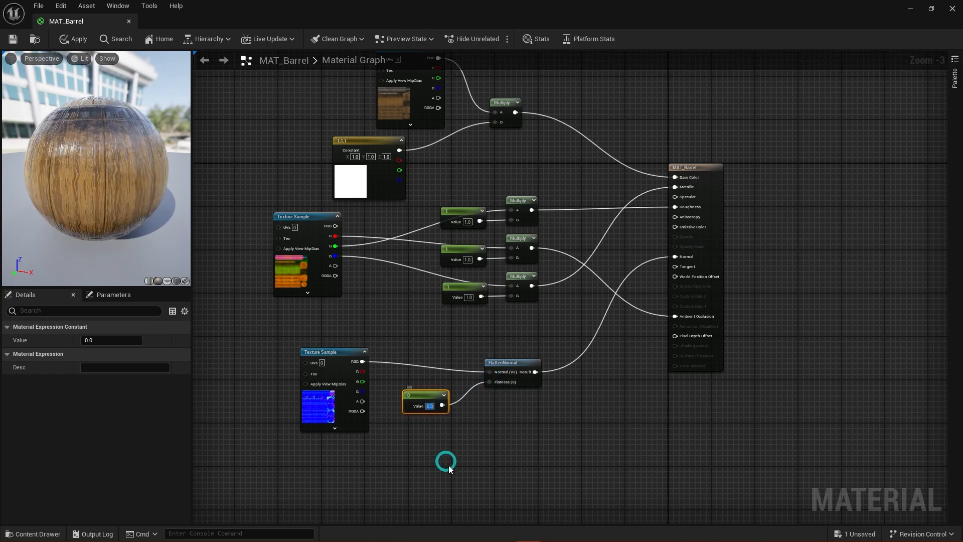
pyautogui.write('-1')
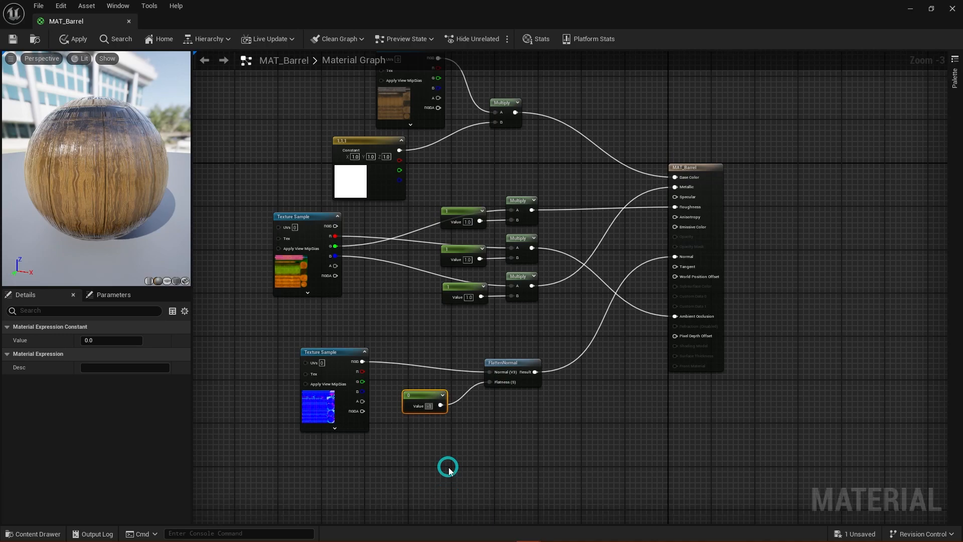
pyautogui.press('Return')
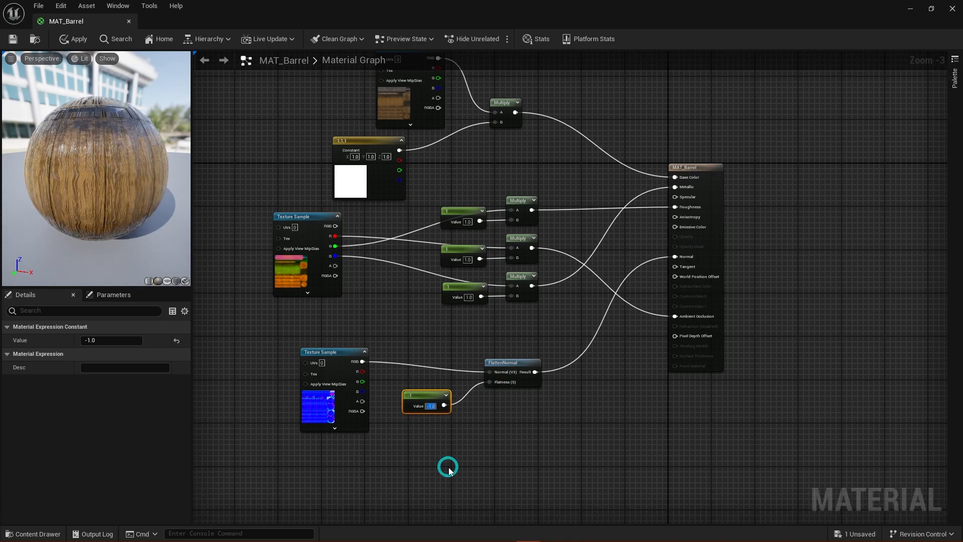
pyautogui.click(463, 467)
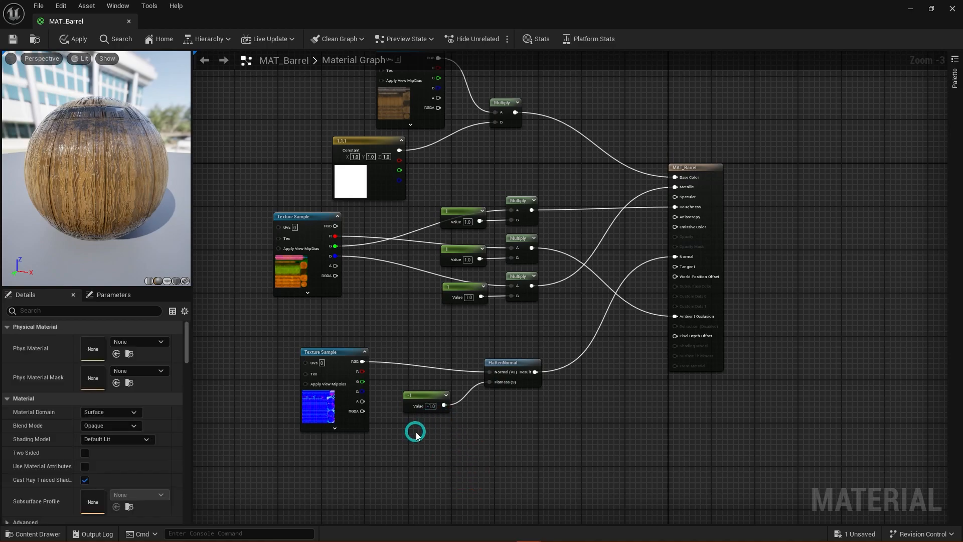
# Step: Try Flatness Constant values of 1, -1, -2 and -5 to compare the normal intensity on the preview sphere
pyautogui.click(432, 407)
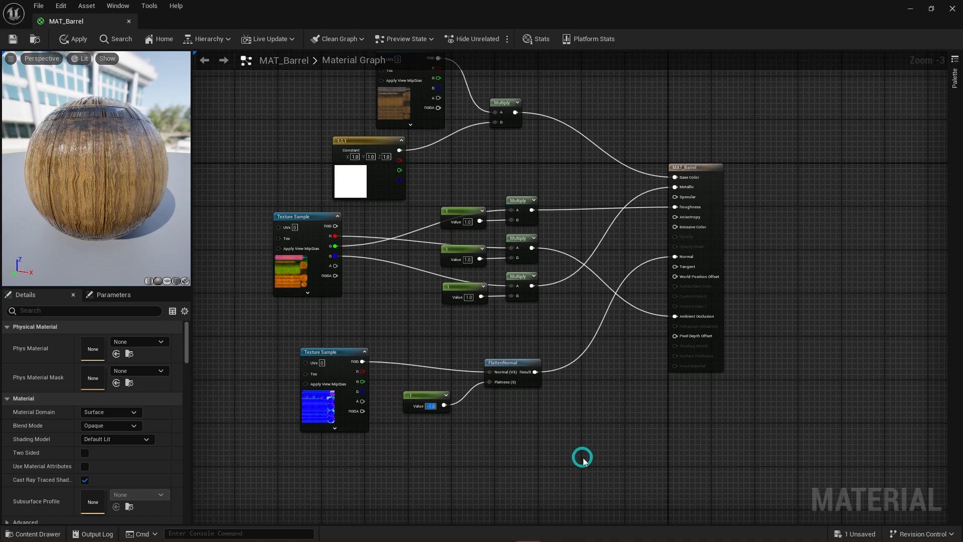
pyautogui.write('1')
pyautogui.press('Return')
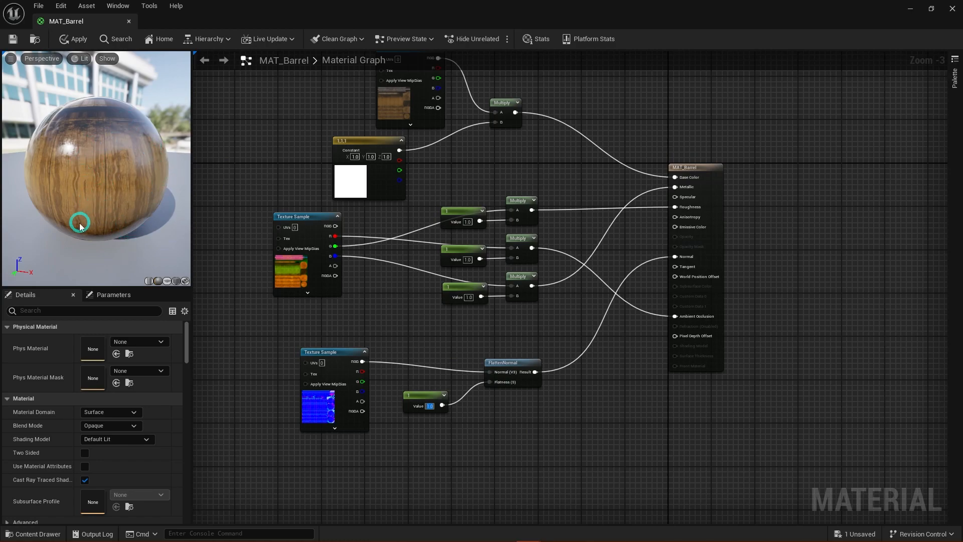
pyautogui.click(363, 382)
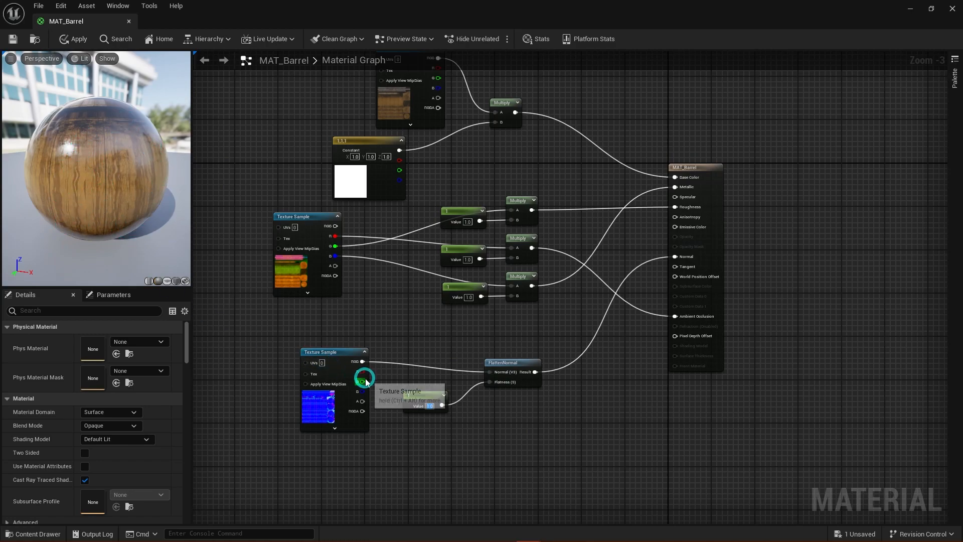
pyautogui.write('-1')
pyautogui.press('Return')
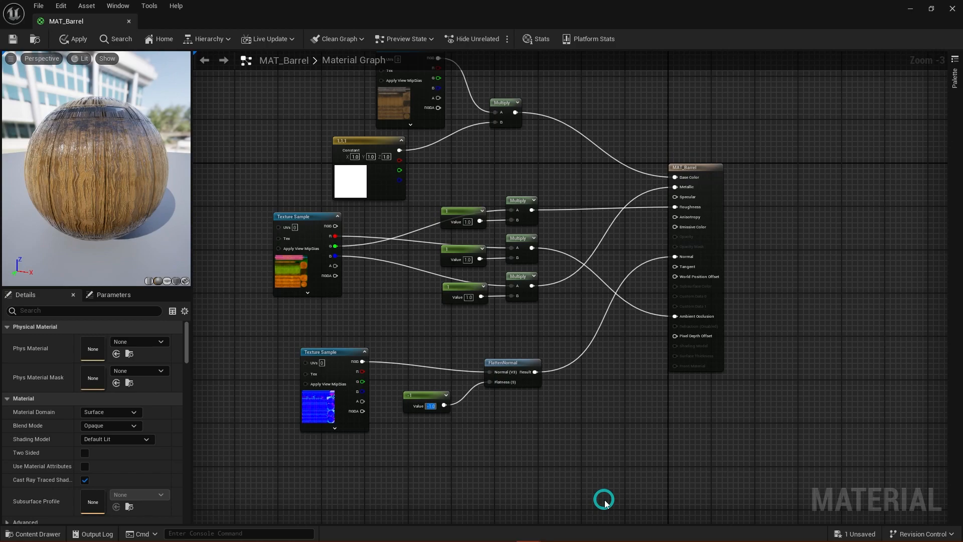
pyautogui.write('-2')
pyautogui.press('Return')
pyautogui.write('-5')
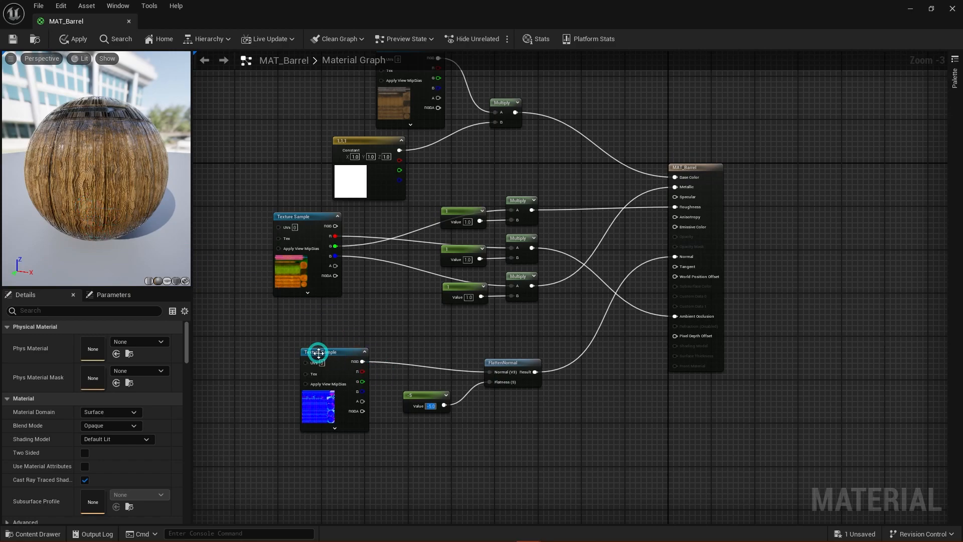
# Step: Return the Flatness Constant to -1 and save MAT_Barrel
pyautogui.write('1')
pyautogui.press('Return')
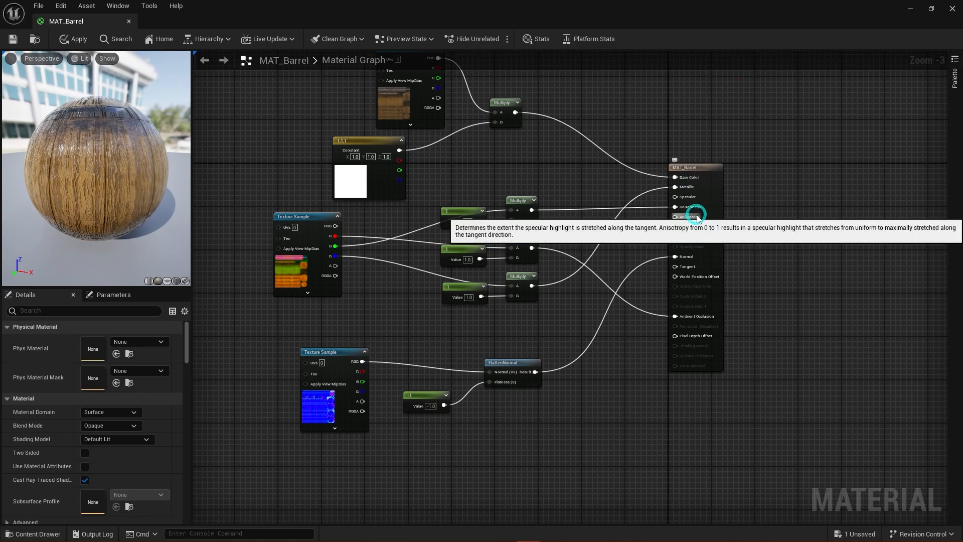
pyautogui.hotkey('ctrl', 's')
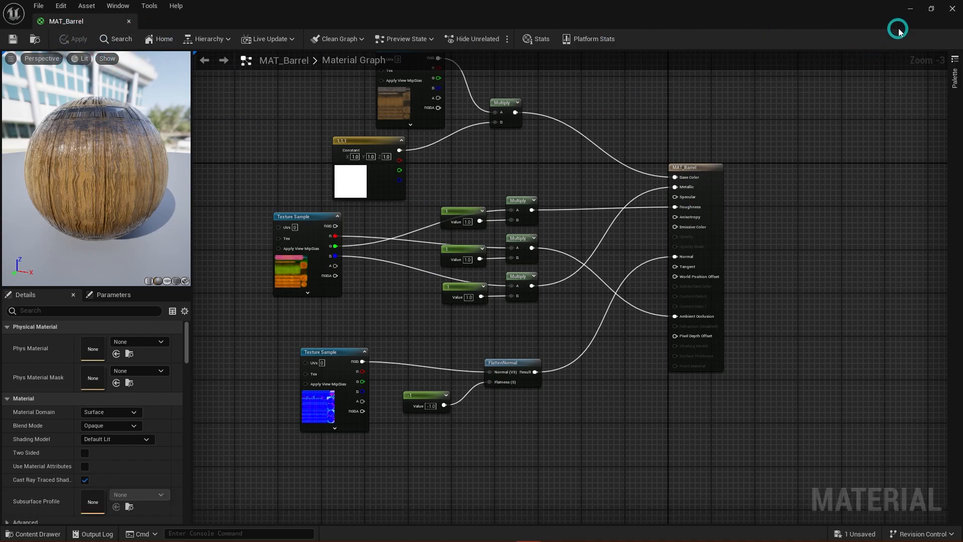
# Step: Shrink the MAT_Barrel editor window, place it beside the level viewport, and examine the barrel together with the node graph
pyautogui.click(932, 10)
pyautogui.moveTo(581, 82); pyautogui.dragTo(754, 66)
pyautogui.moveTo(338, 196); pyautogui.dragTo(376, 209, button='right')
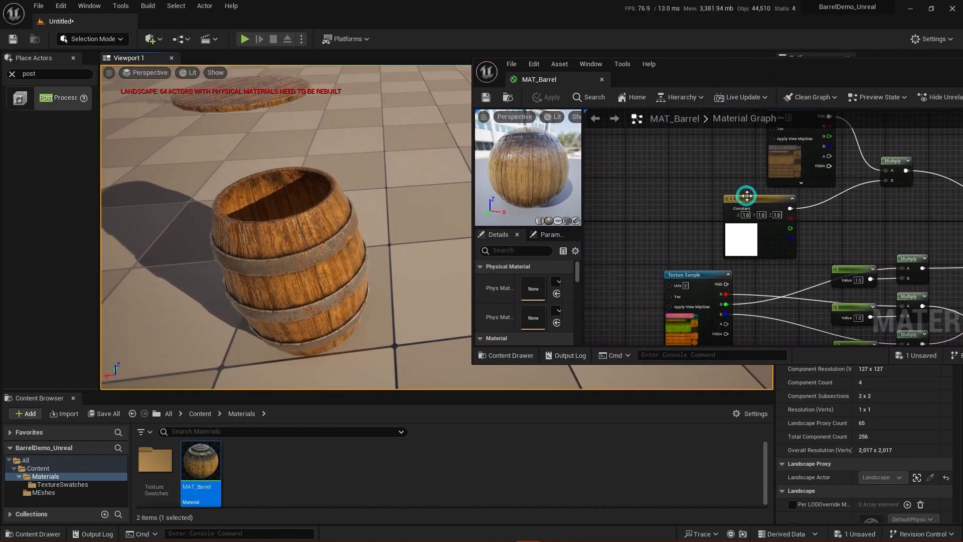
pyautogui.scroll(-4, 809, 248)
pyautogui.moveTo(855, 230); pyautogui.dragTo(773, 188, button='right')
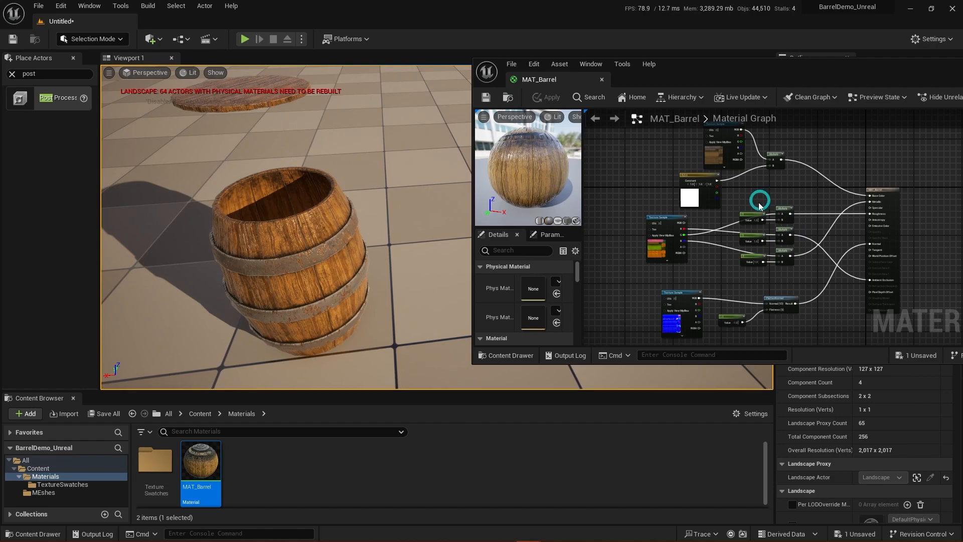
pyautogui.moveTo(433, 282); pyautogui.dragTo(396, 269, button='right')
pyautogui.press('a')
pyautogui.press('s')
pyautogui.press('d')
pyautogui.press('w')
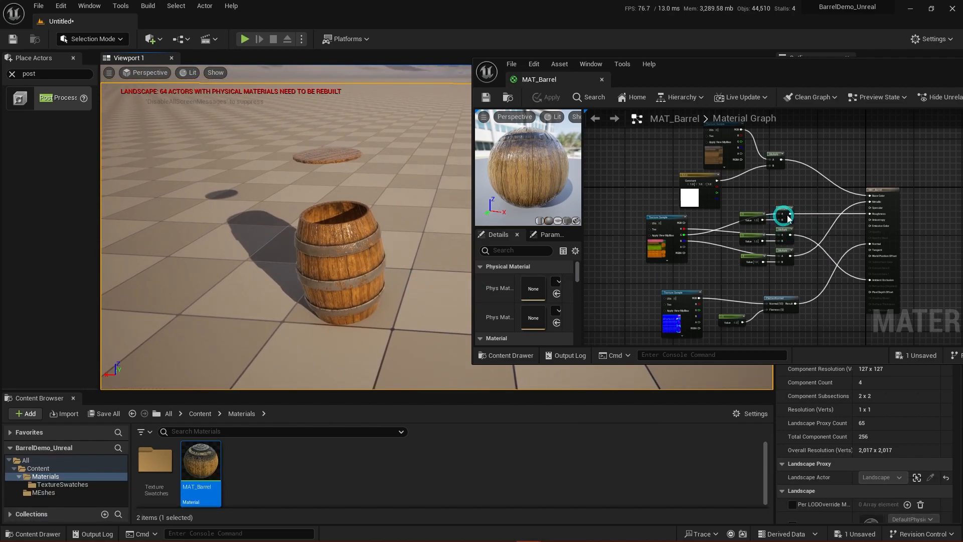
# Step: Maximize the MAT_Barrel editor window and frame the whole node graph
pyautogui.moveTo(787, 75); pyautogui.dragTo(615, 71)
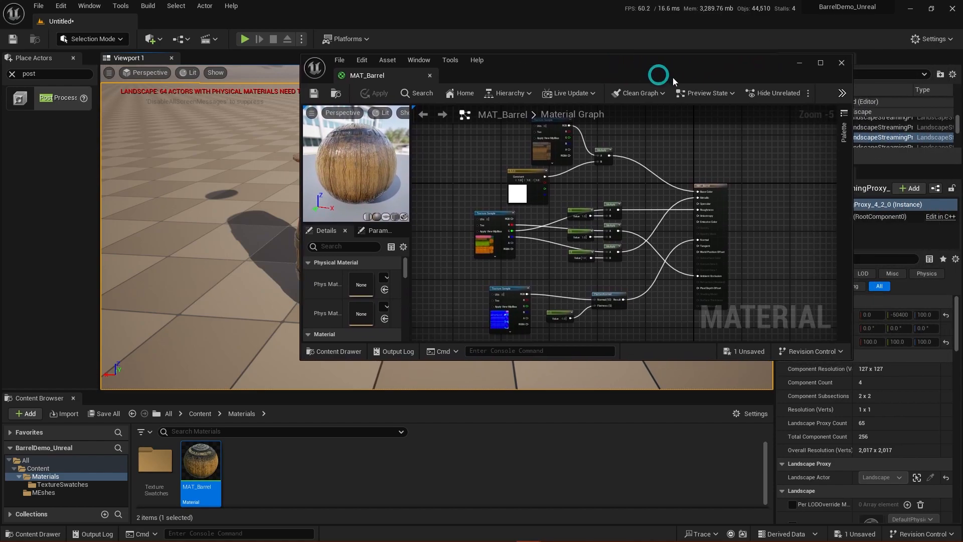
pyautogui.click(821, 63)
pyautogui.keyDown('alt'); pyautogui.moveTo(581, 181); pyautogui.dragTo(608, 204, button='right'); pyautogui.keyUp('alt')
pyautogui.moveTo(550, 158); pyautogui.dragTo(771, 249, button='right')
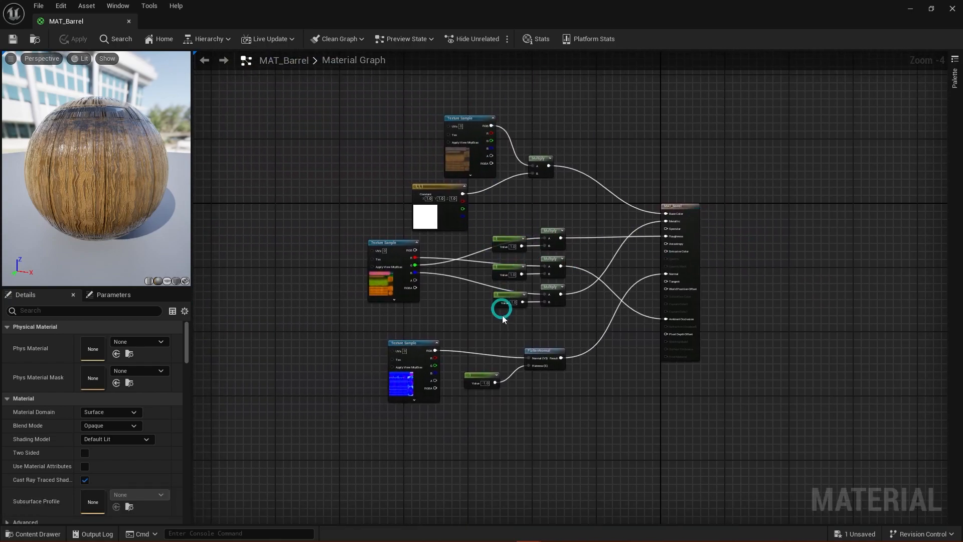
# Step: Minimize the MAT_Barrel editor to check the level, and bring the material graph back up
pyautogui.click(909, 18)
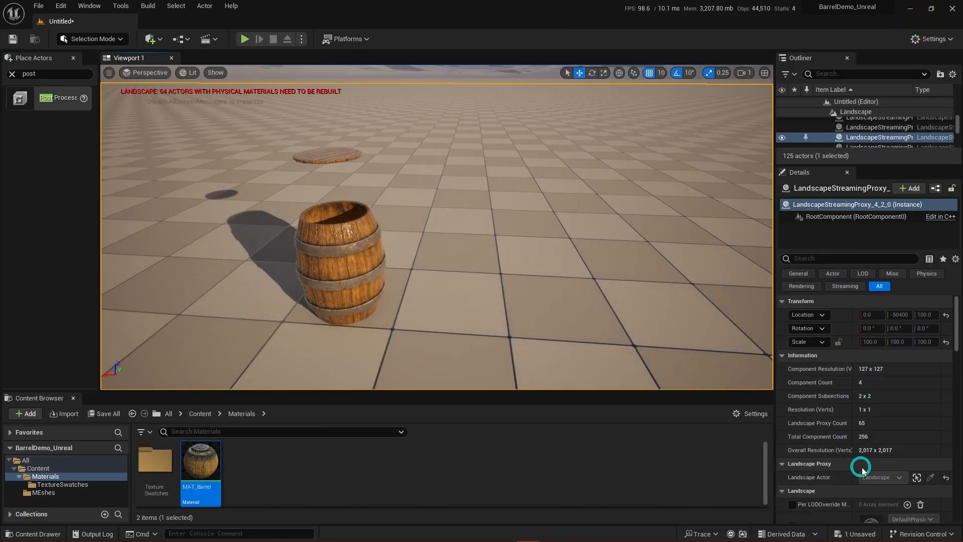
pyautogui.moveTo(284, 537)
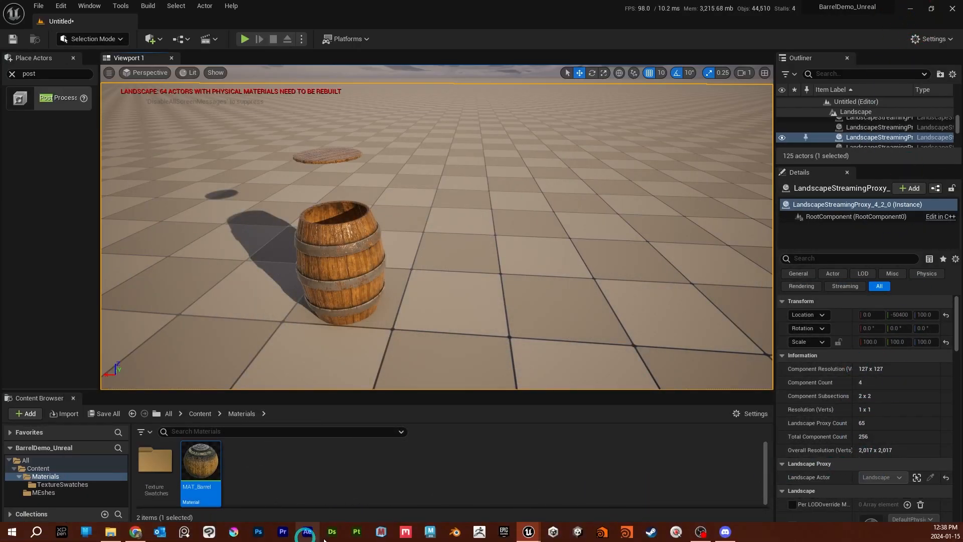
pyautogui.moveTo(532, 536)
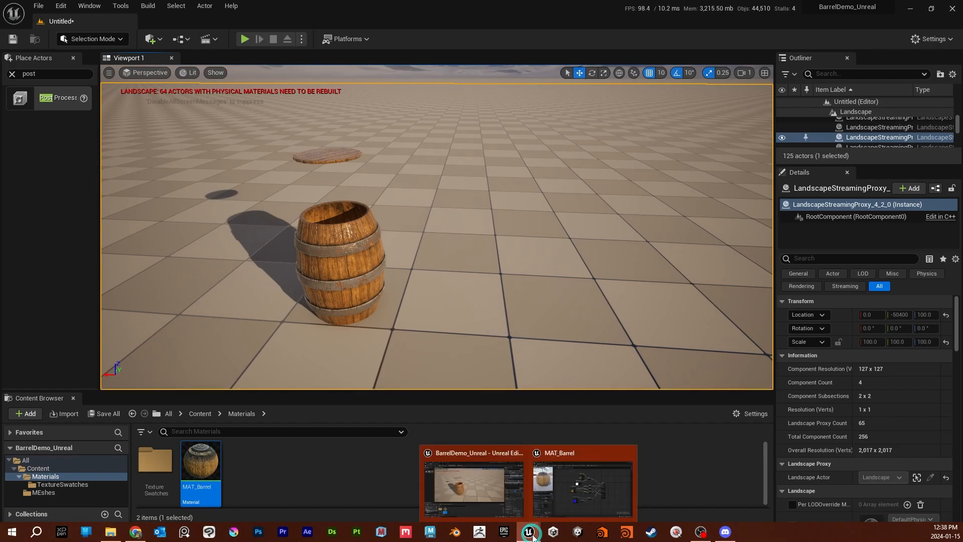
pyautogui.click(560, 509)
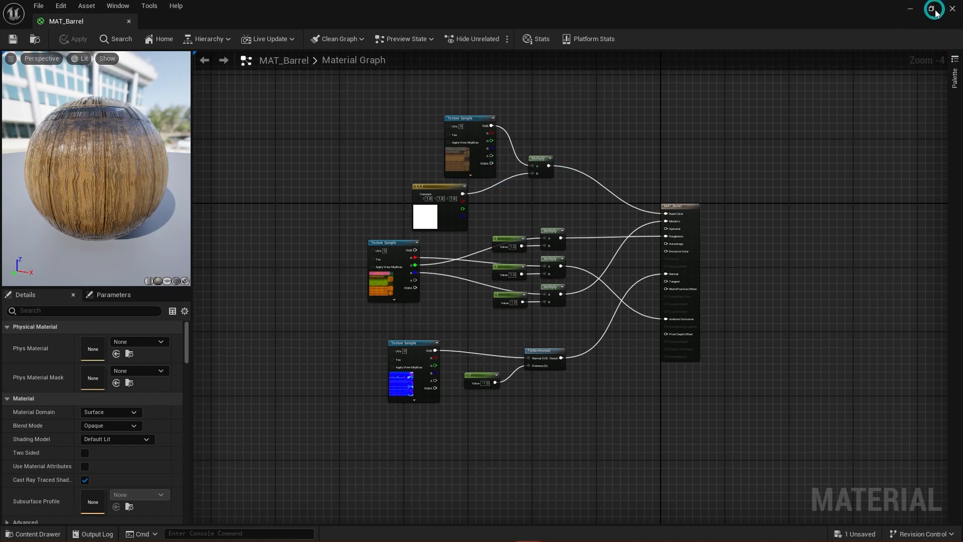
# Step: Close the MAT_Barrel editor and rename the material asset in the Materials folder with a new name beginning "MAT_MasterMa"
pyautogui.click(952, 9)
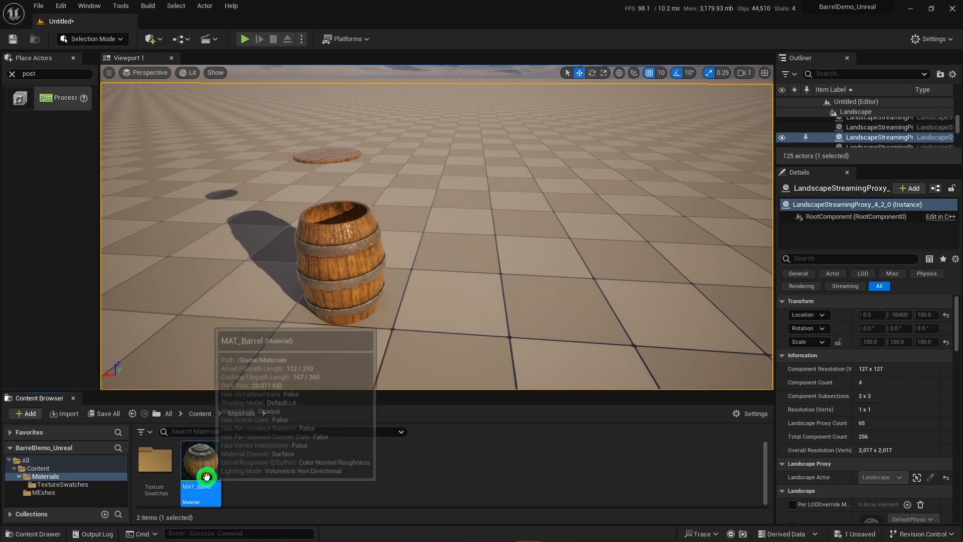
pyautogui.rightClick(210, 486)
pyautogui.click(257, 286)
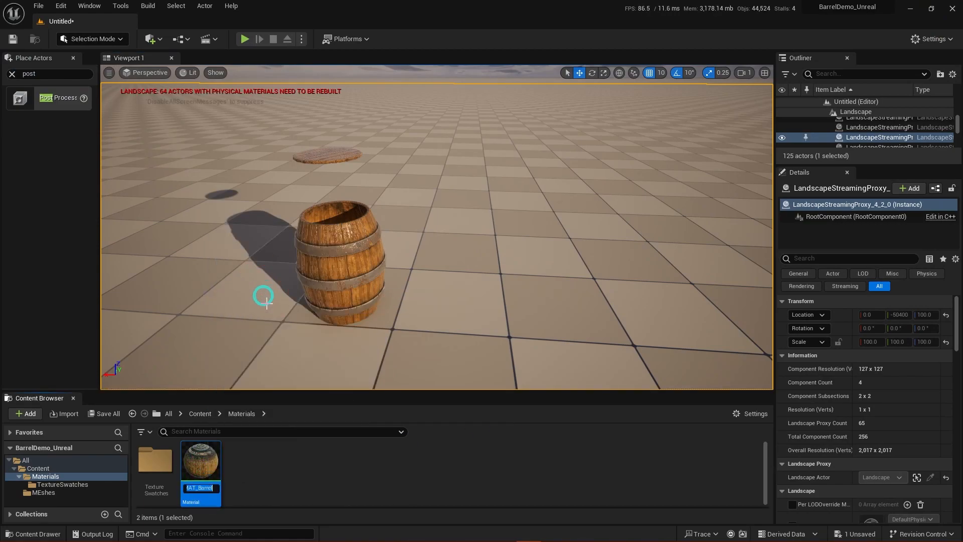
pyautogui.press('Right')
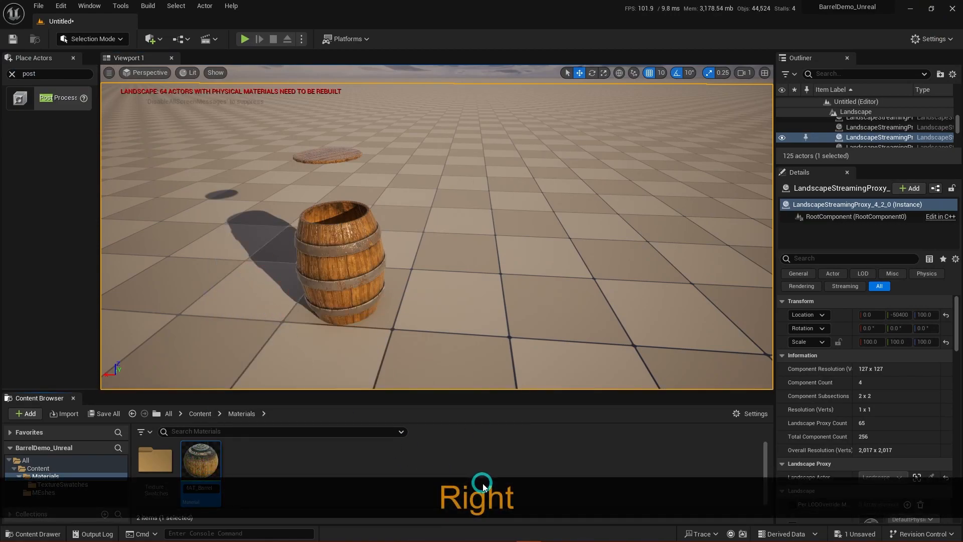
pyautogui.press('BackSpace')
pyautogui.press('BackSpace')
pyautogui.press('BackSpace')
pyautogui.press('BackSpace')
pyautogui.press('BackSpace')
pyautogui.press('BackSpace')
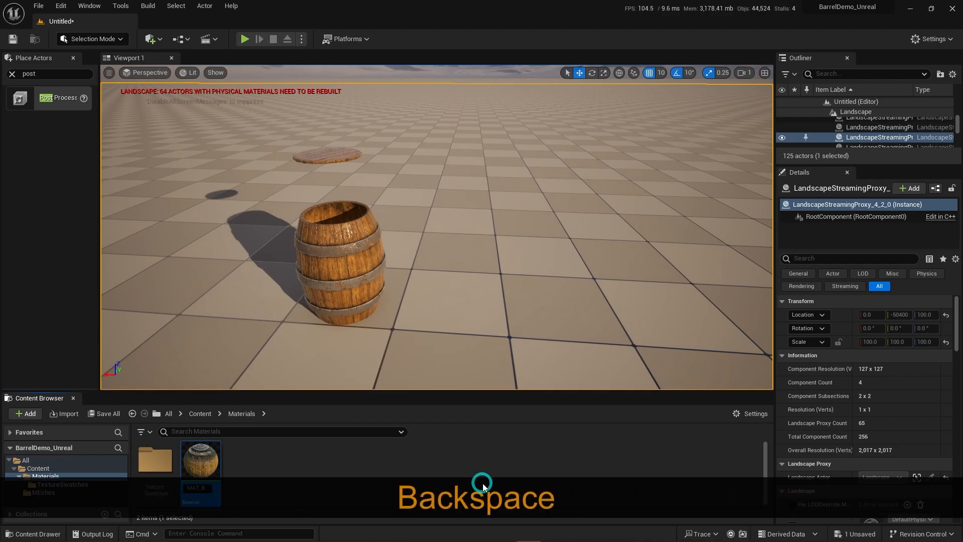
pyautogui.write('Mase')
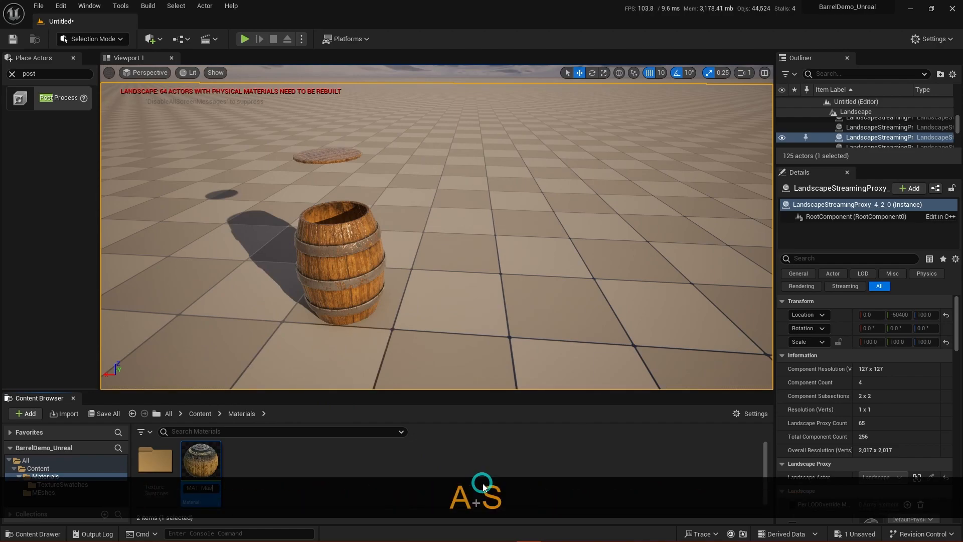
pyautogui.press('BackSpace')
pyautogui.press('BackSpace')
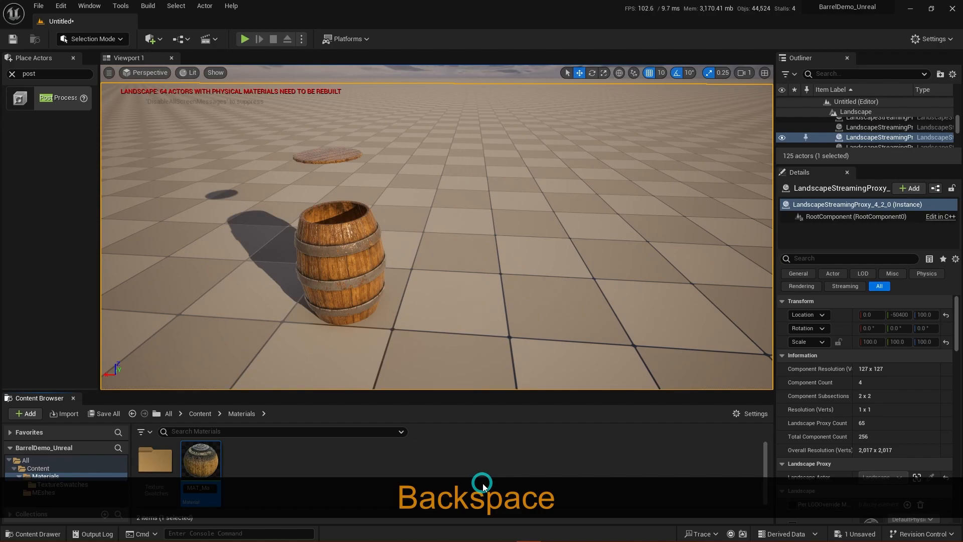
pyautogui.write('sterMa')
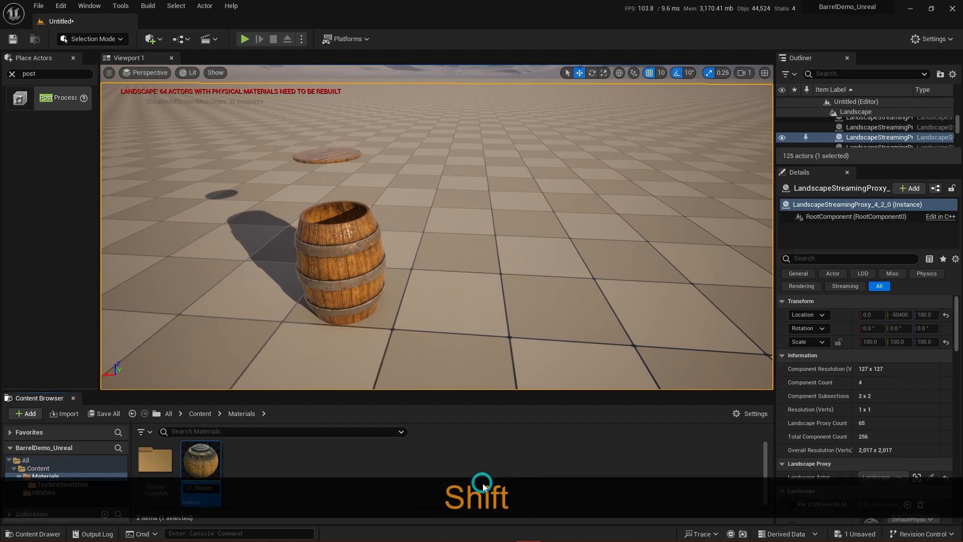
# Step: Finish renaming the barrel material as MAT_MasterMaterial and open it for editing
pyautogui.write('terial')
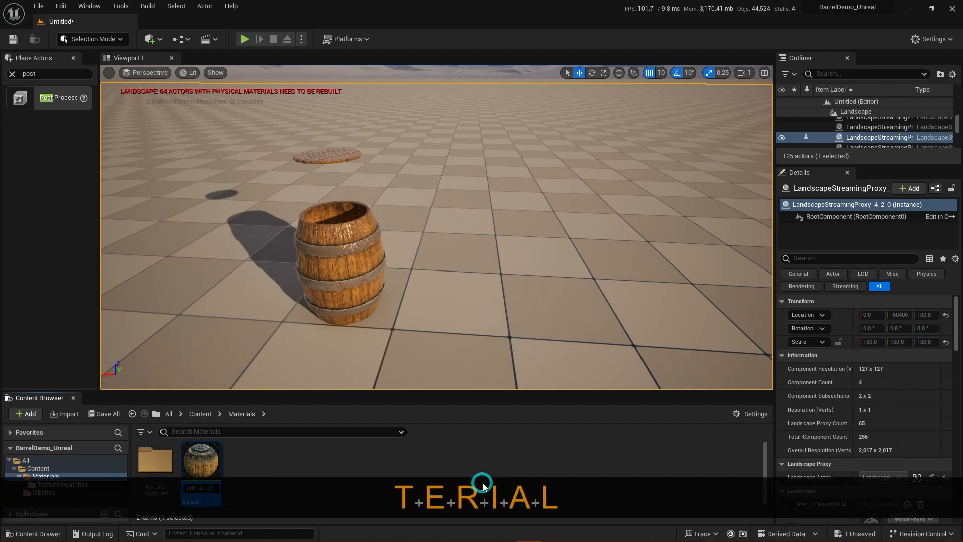
pyautogui.press('Return')
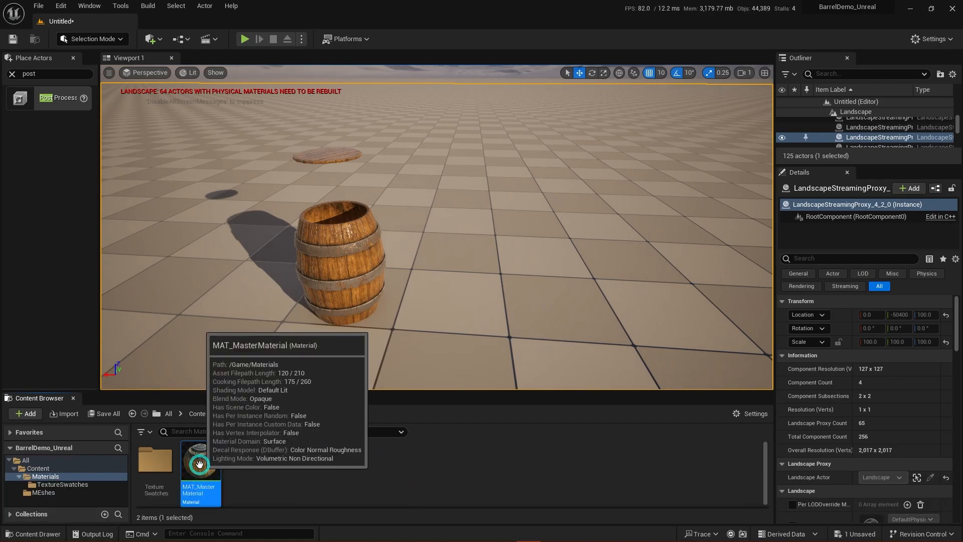
pyautogui.doubleClick(199, 464)
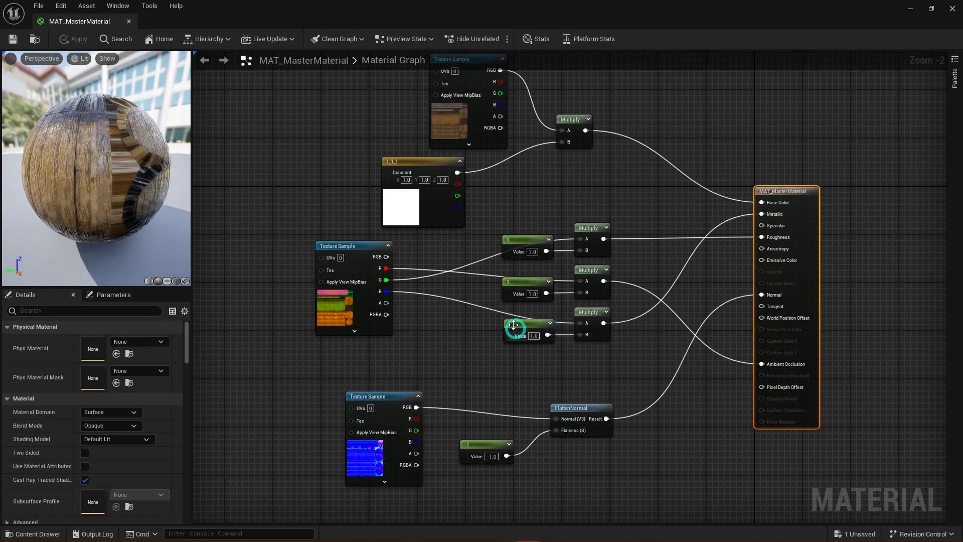
# Step: Convert the wood colour Texture Sample feeding Base Color into a parameter named Diffuse Map
pyautogui.scroll(-1, 656, 274)
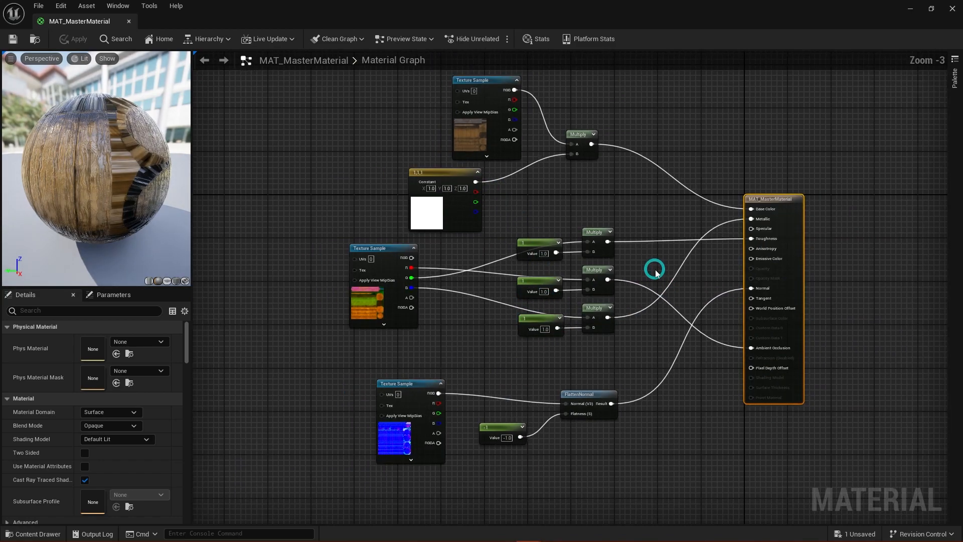
pyautogui.moveTo(653, 196); pyautogui.dragTo(661, 215, button='right')
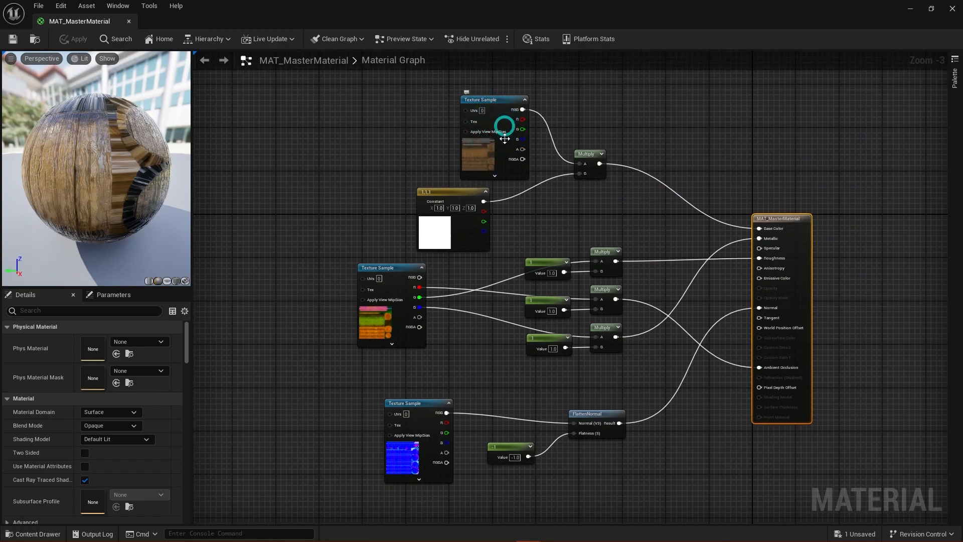
pyautogui.rightClick(494, 100)
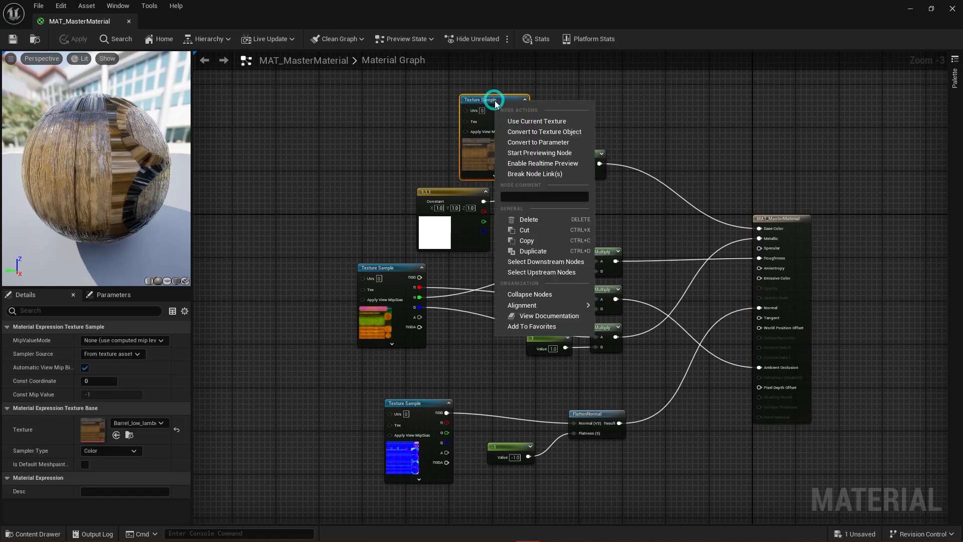
pyautogui.click(560, 144)
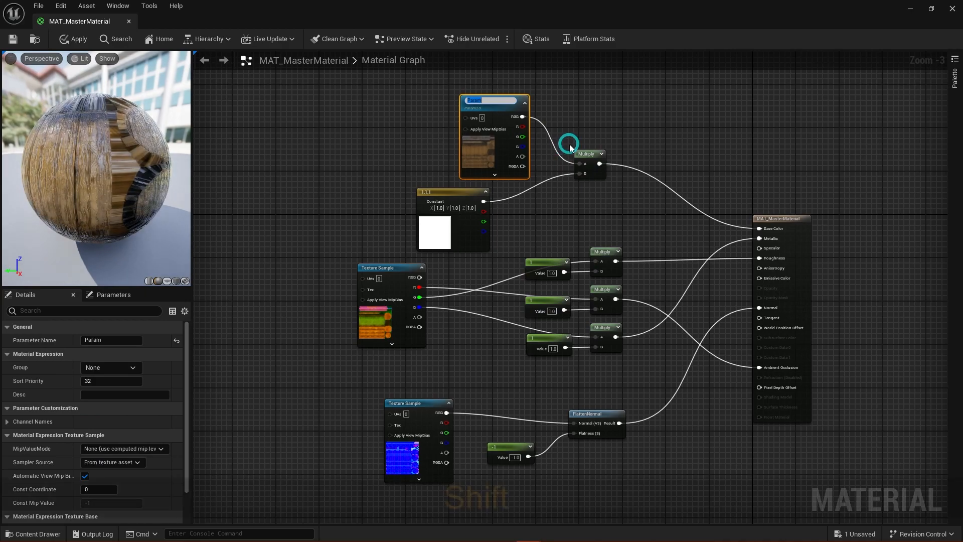
pyautogui.write('Diffuse Map')
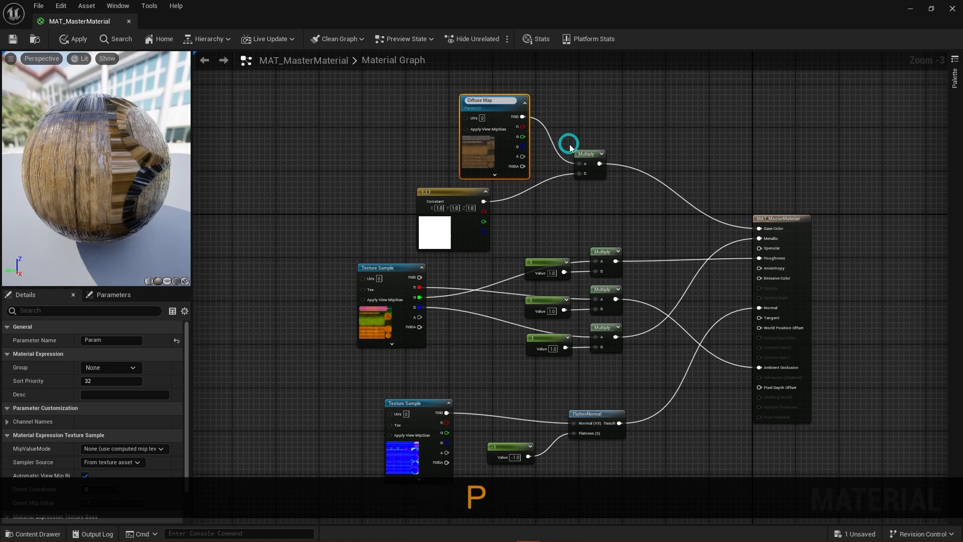
pyautogui.press('Return')
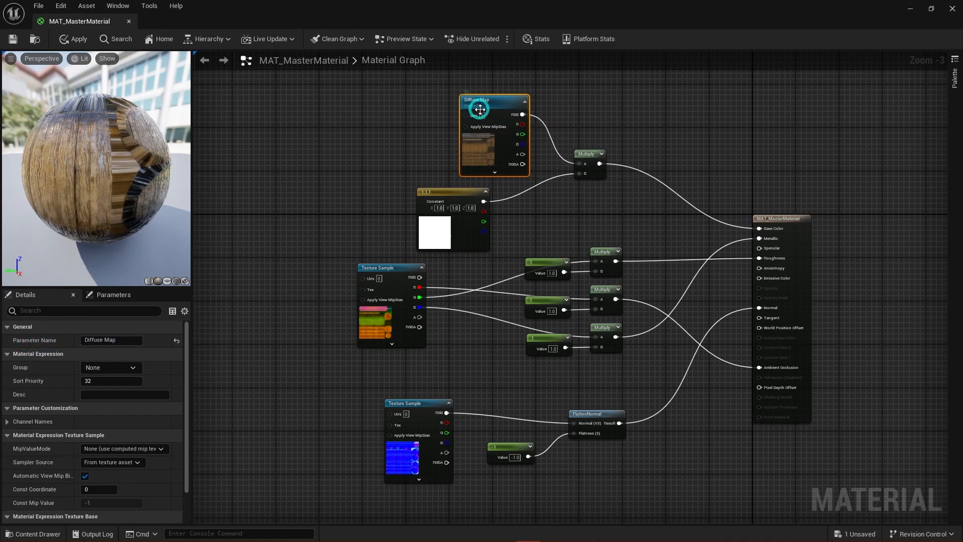
# Step: Assign the Diffuse Map parameter to a new group named Texture Maps
pyautogui.click(133, 369)
pyautogui.click(121, 366)
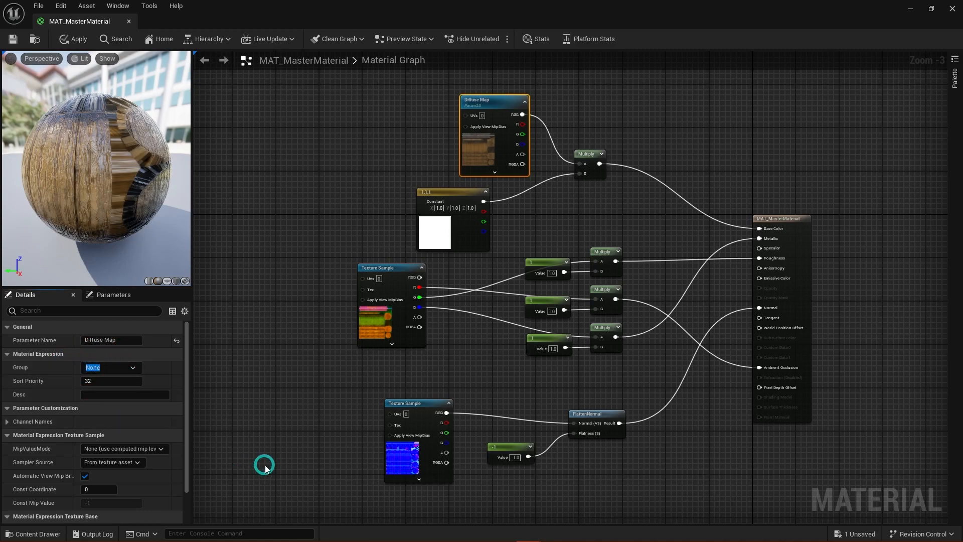
pyautogui.write('T')
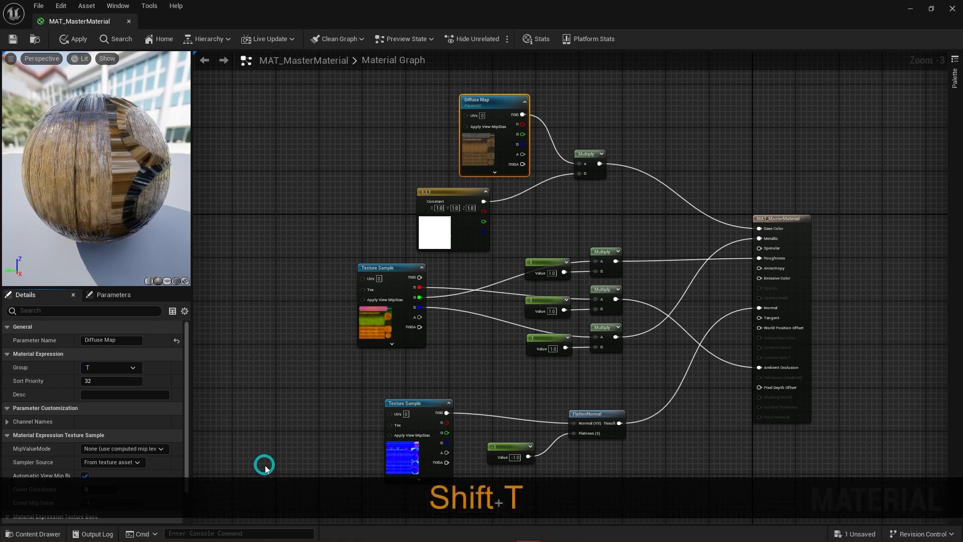
pyautogui.write('extureMa')
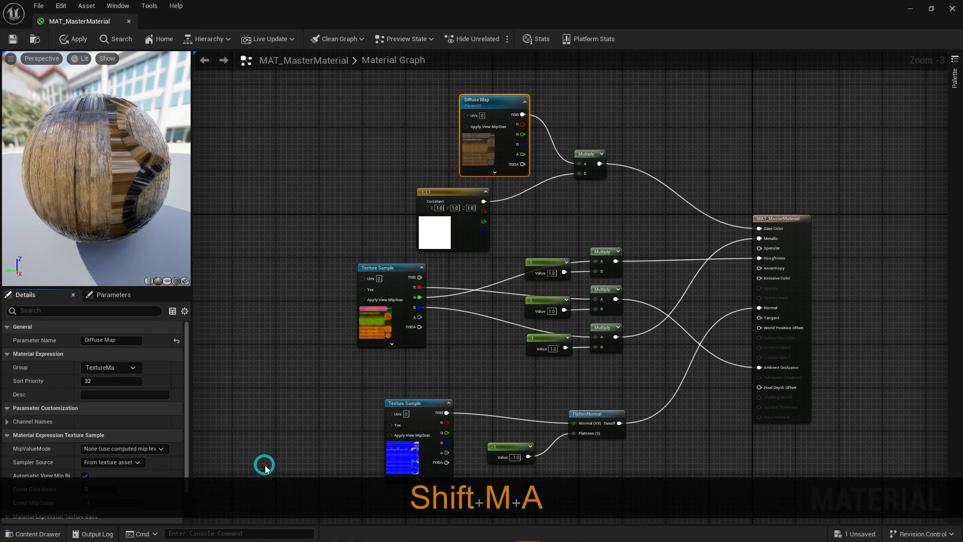
pyautogui.press('BackSpace')
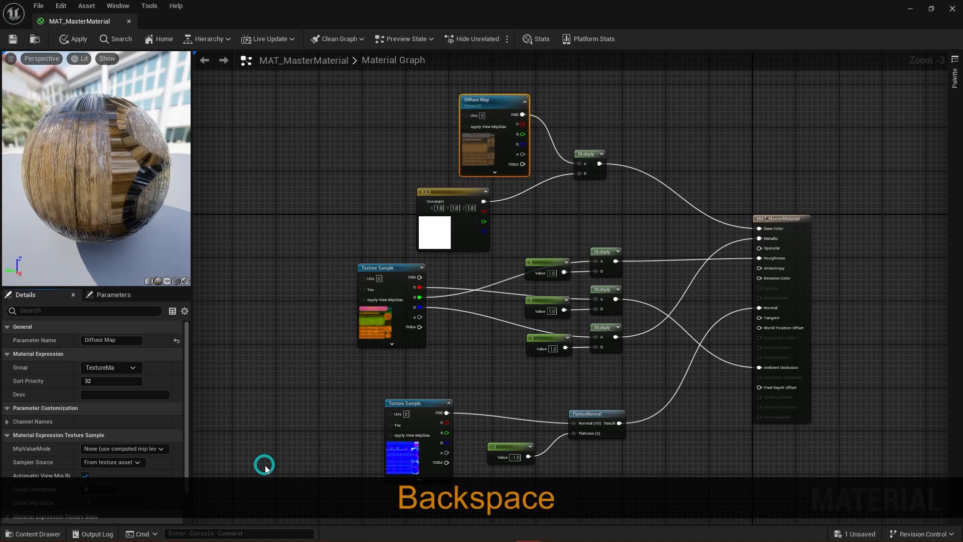
pyautogui.write('ps')
pyautogui.press('Left')
pyautogui.press('Left')
pyautogui.press('Left')
pyautogui.press('Left')
pyautogui.press('Return')
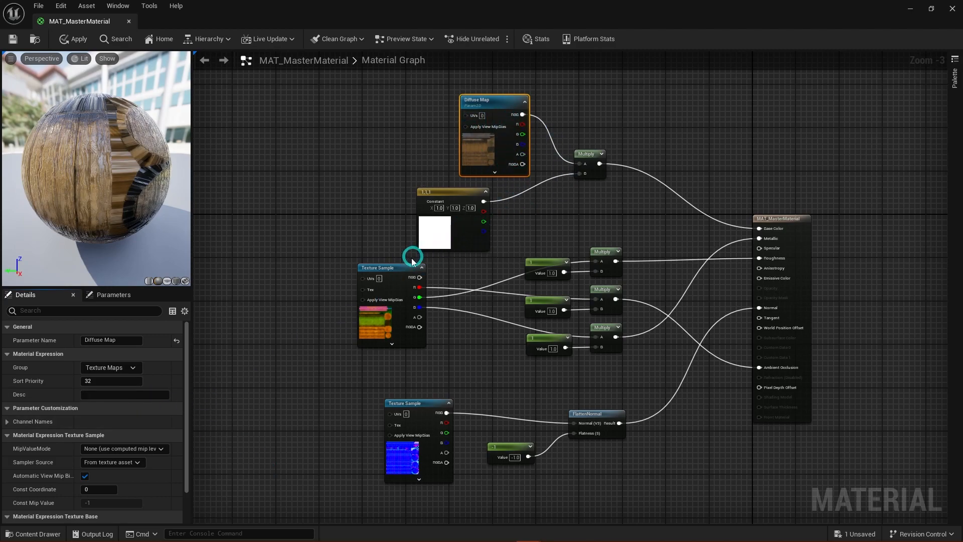
# Step: Convert the packed roughness, metallic and occlusion Texture Sample into a parameter named RMAO Map in the Texture Maps group
pyautogui.rightClick(397, 270)
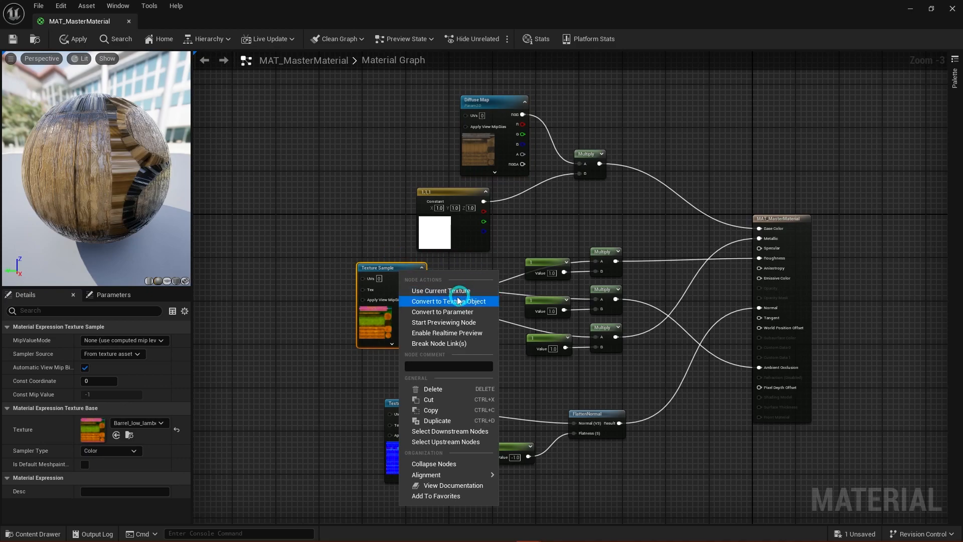
pyautogui.click(461, 312)
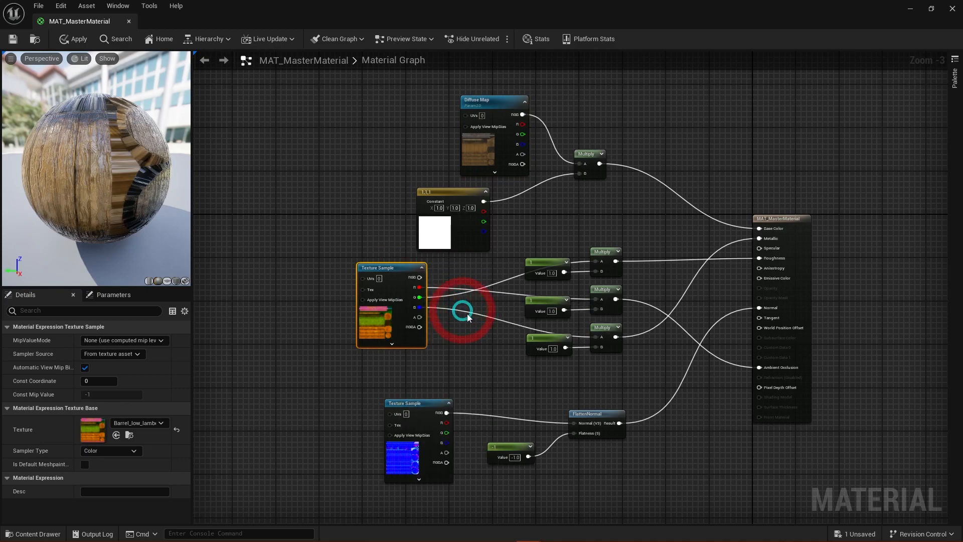
pyautogui.write('RMAO')
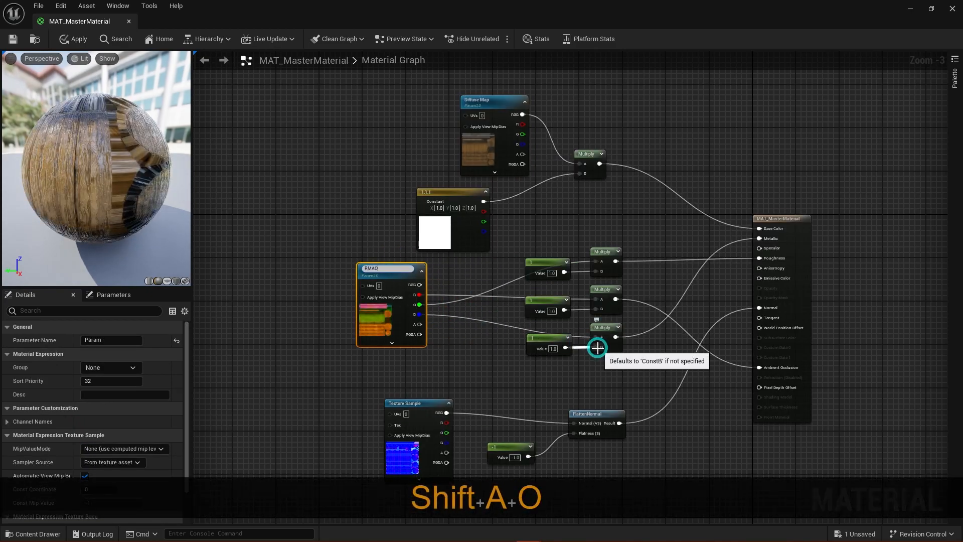
pyautogui.write('ap')
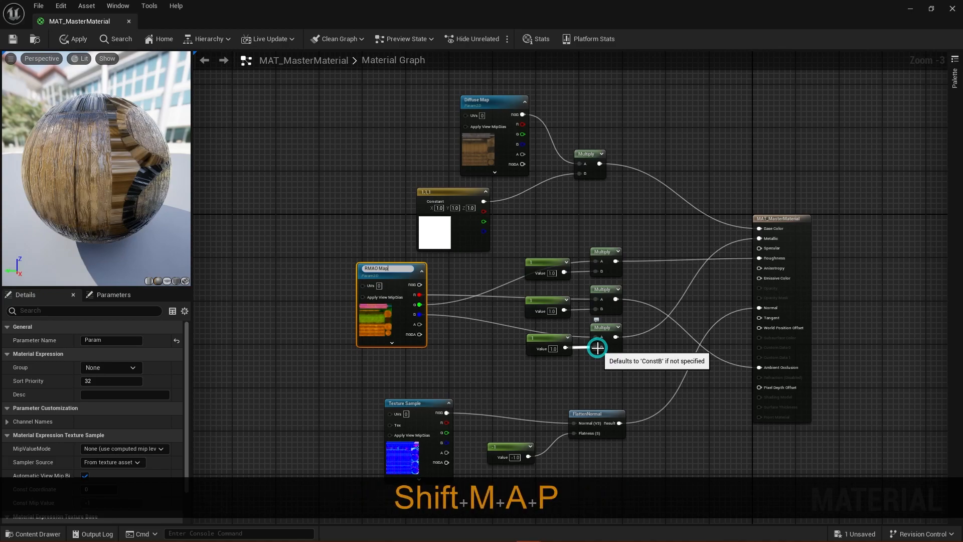
pyautogui.press('Return')
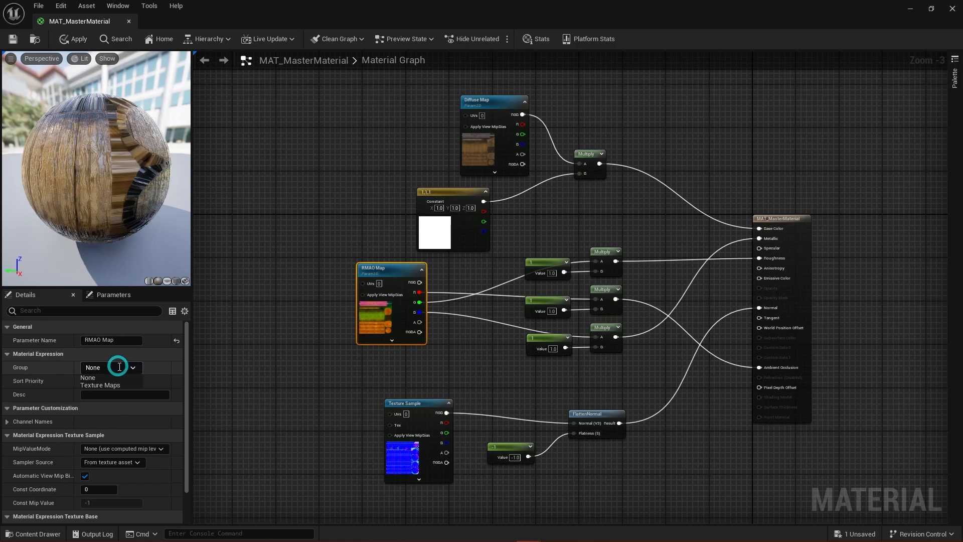
pyautogui.click(111, 384)
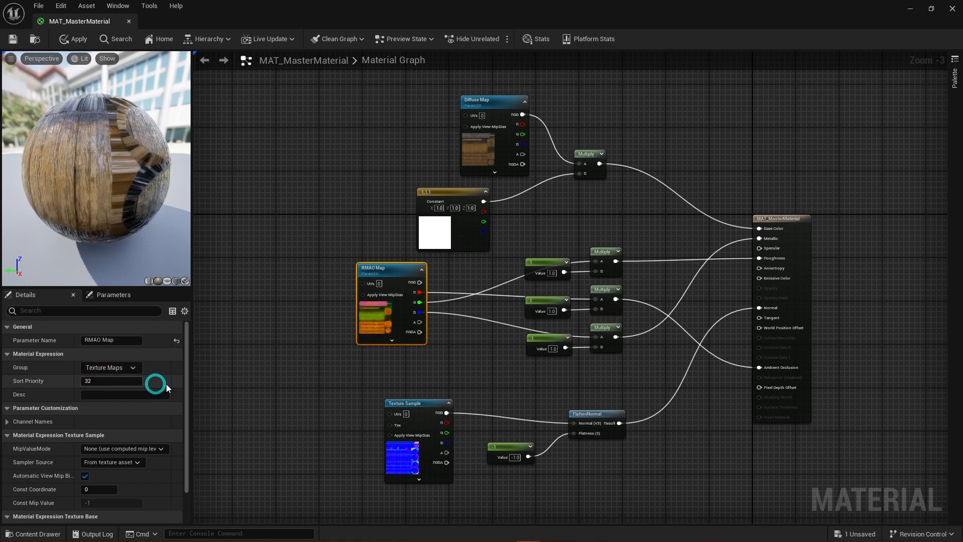
# Step: Convert the Texture Sample feeding FlattenNormal into a parameter named Normal Map and assign it to the Texture Maps group
pyautogui.rightClick(421, 409)
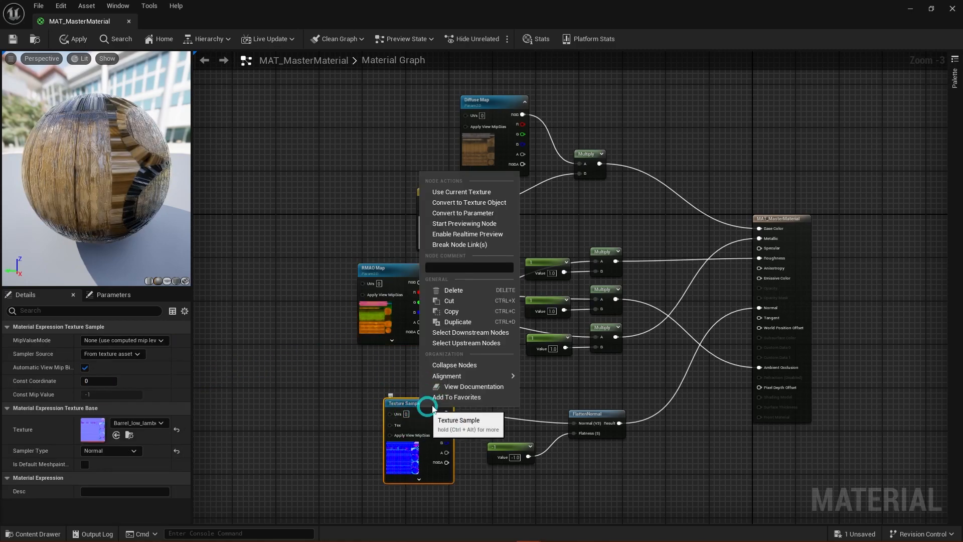
pyautogui.click(477, 214)
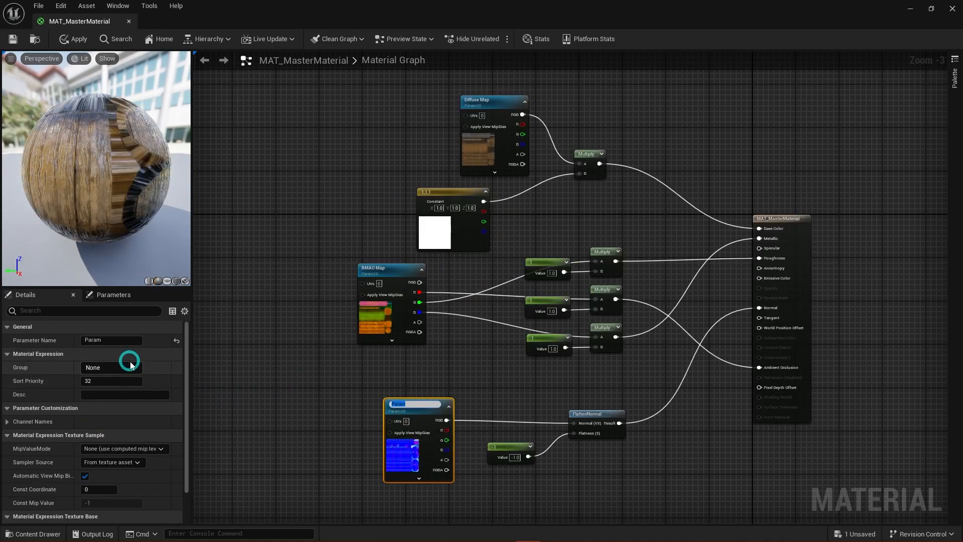
pyautogui.write('Nor')
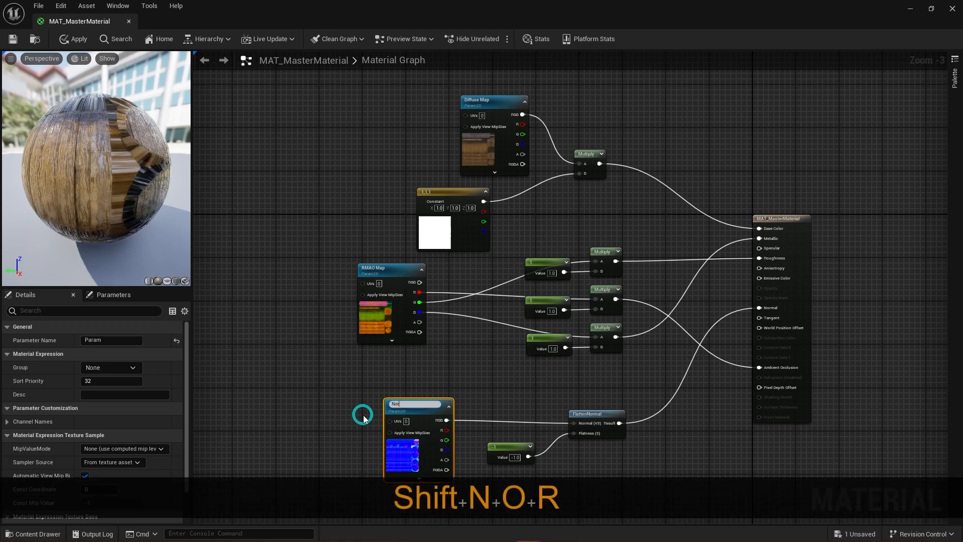
pyautogui.write('mal Map')
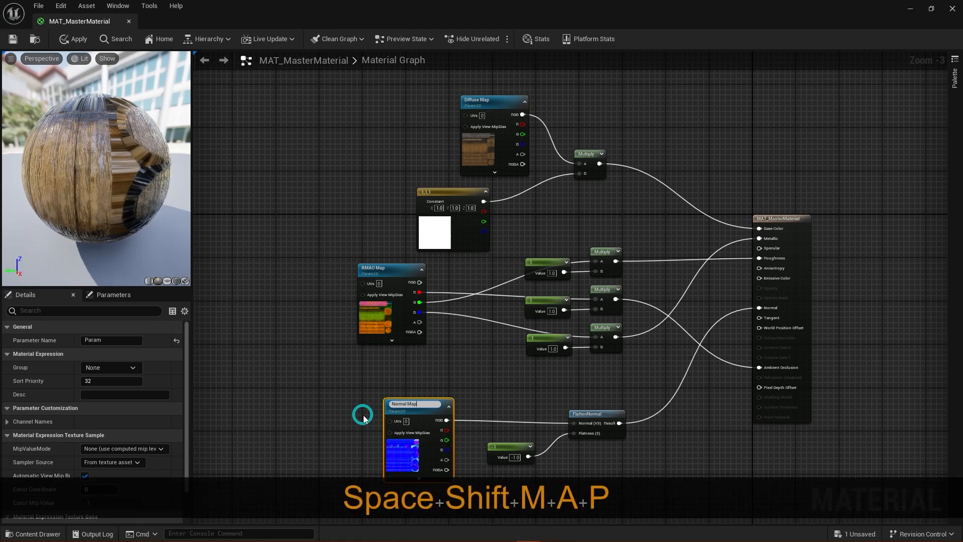
pyautogui.press('Return')
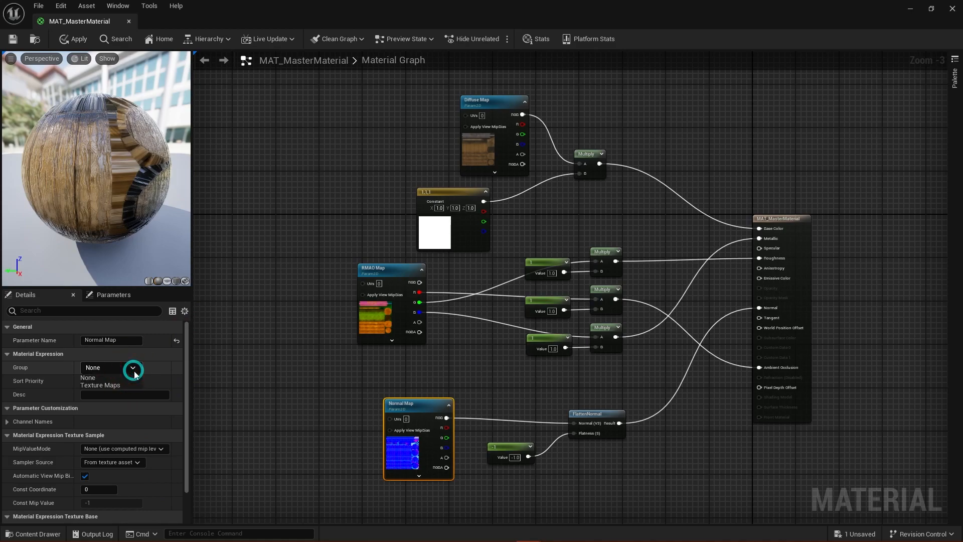
pyautogui.click(100, 385)
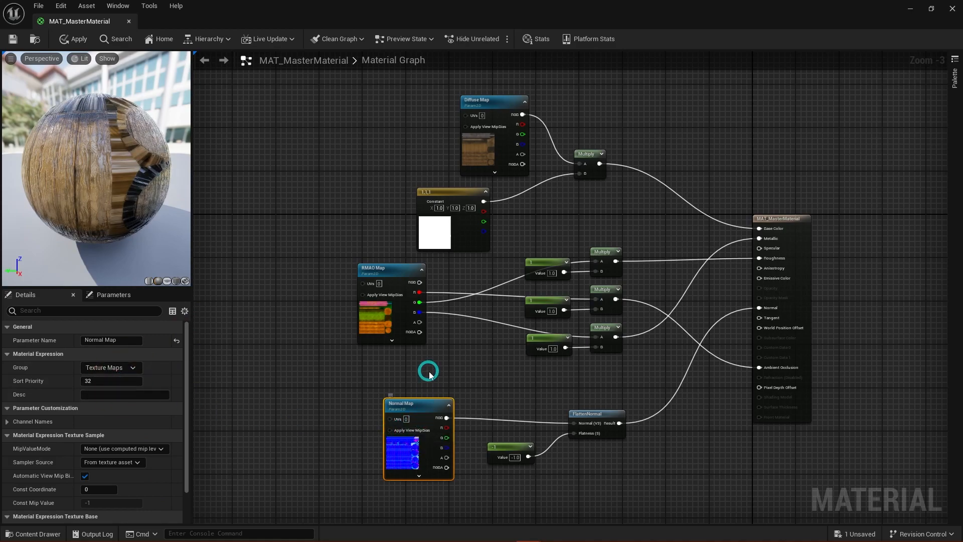
# Step: Move the Normal Map and Diffuse Map nodes roughly into one column with the RMAO Map node
pyautogui.moveTo(415, 400); pyautogui.dragTo(388, 362)
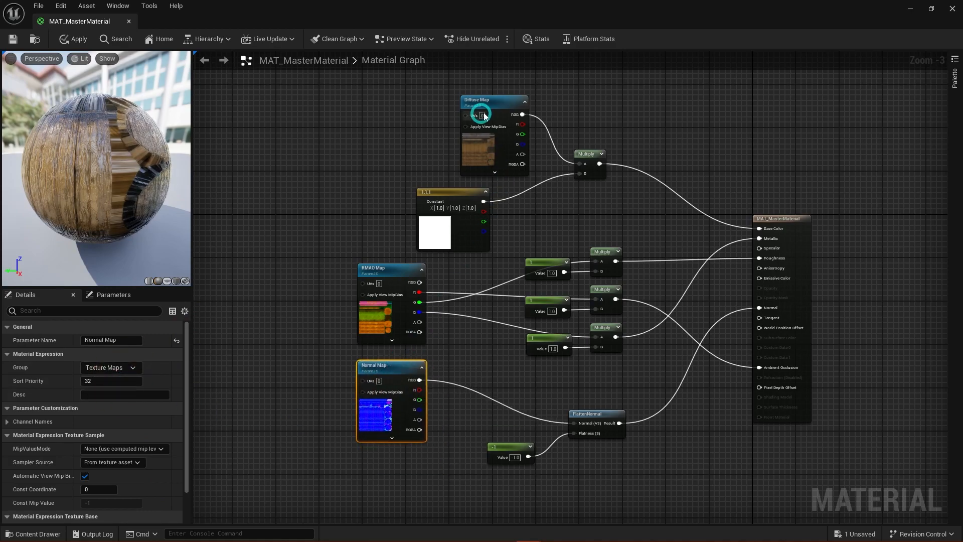
pyautogui.moveTo(486, 102); pyautogui.dragTo(400, 102)
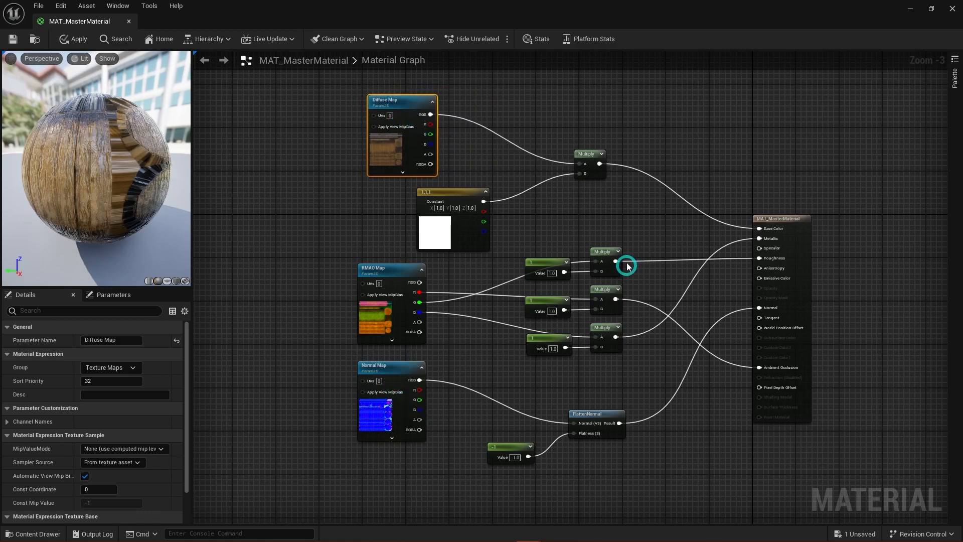
# Step: Return to the level editor and create a material instance of MAT_MasterMaterial named MI_Barrel_noID
pyautogui.click(911, 9)
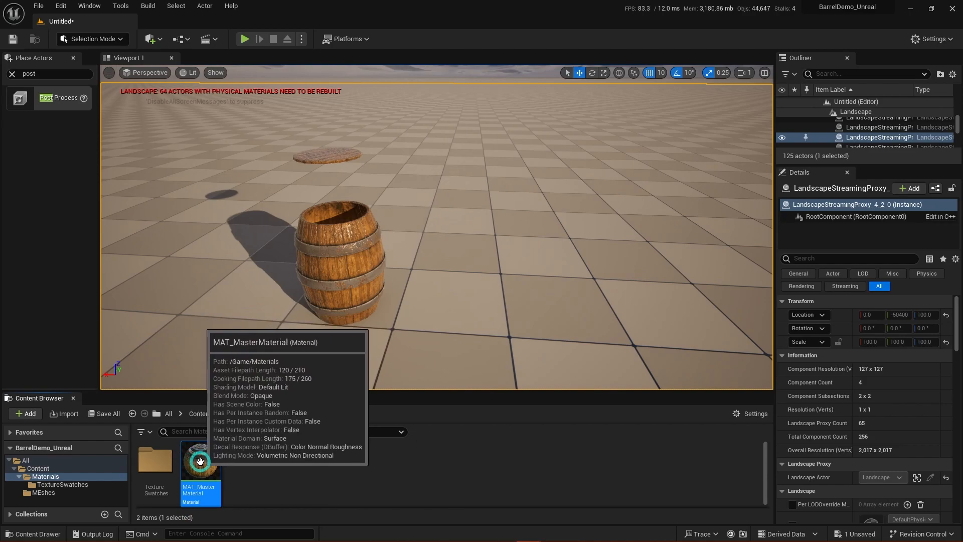
pyautogui.rightClick(203, 456)
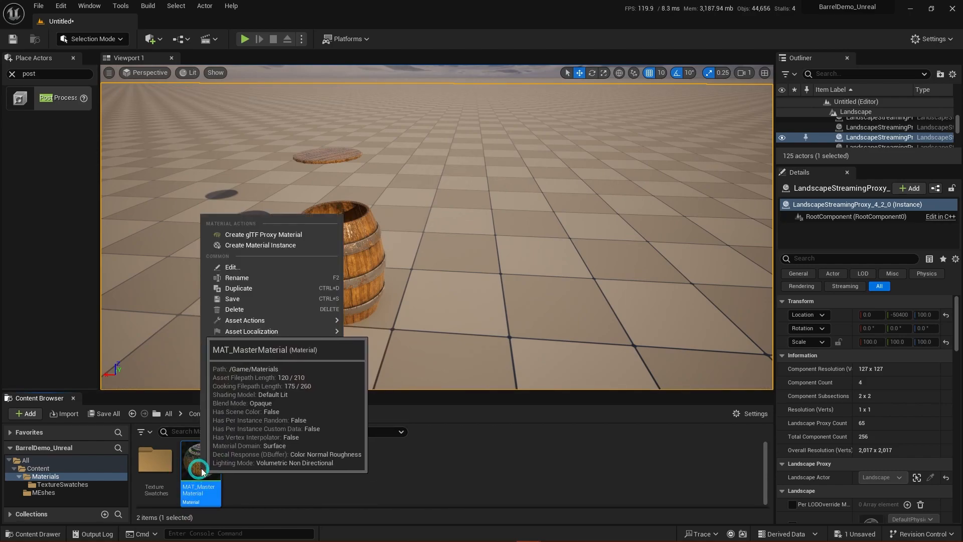
pyautogui.click(294, 245)
pyautogui.write('M')
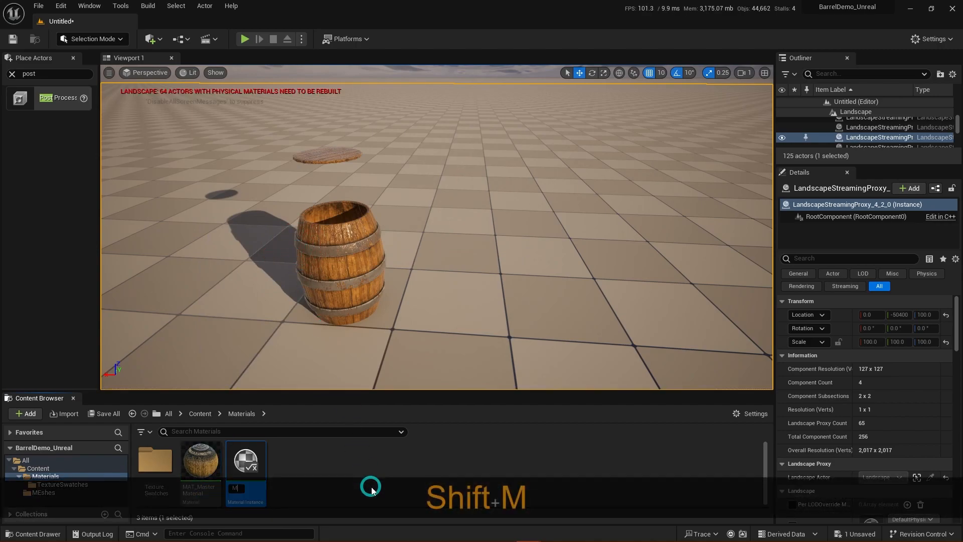
pyautogui.write('I_Barrel_noID')
pyautogui.press('Return')
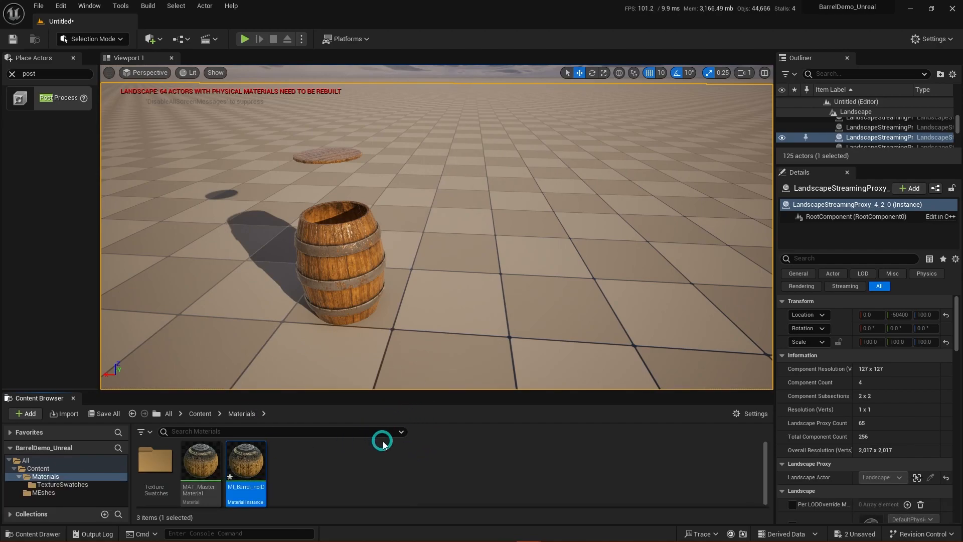
# Step: Open the MI_Barrel_noID instance to check its exposed parameters, and return to the MAT_MasterMaterial graph
pyautogui.click(247, 462)
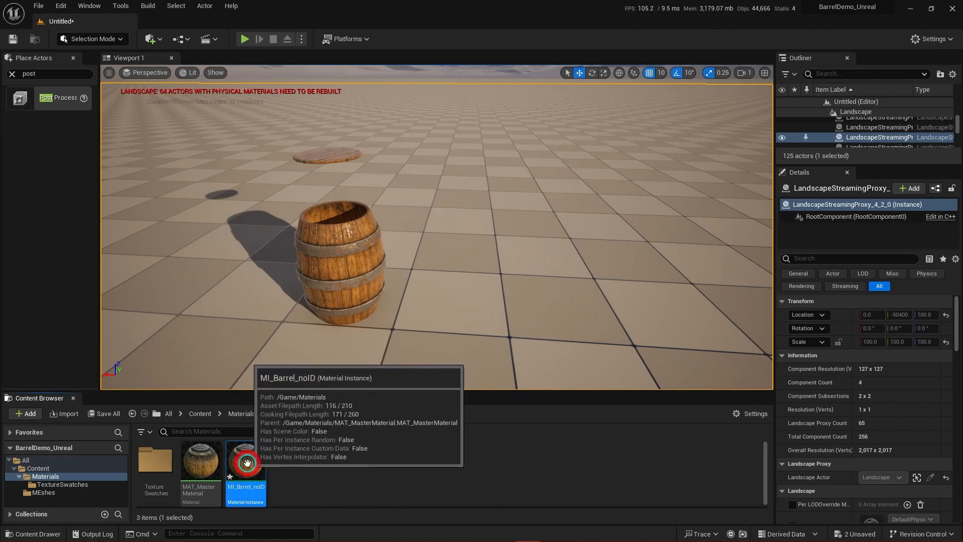
pyautogui.doubleClick(247, 462)
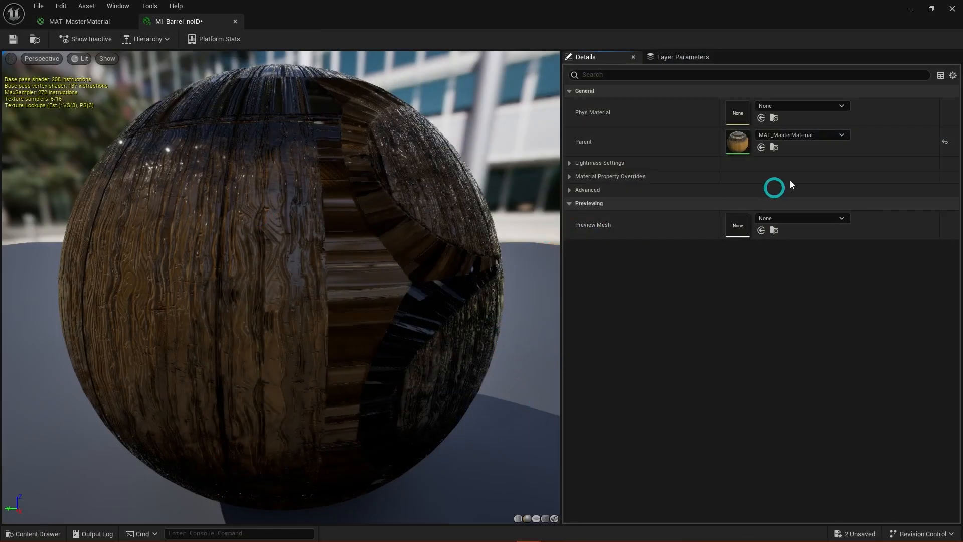
pyautogui.click(81, 21)
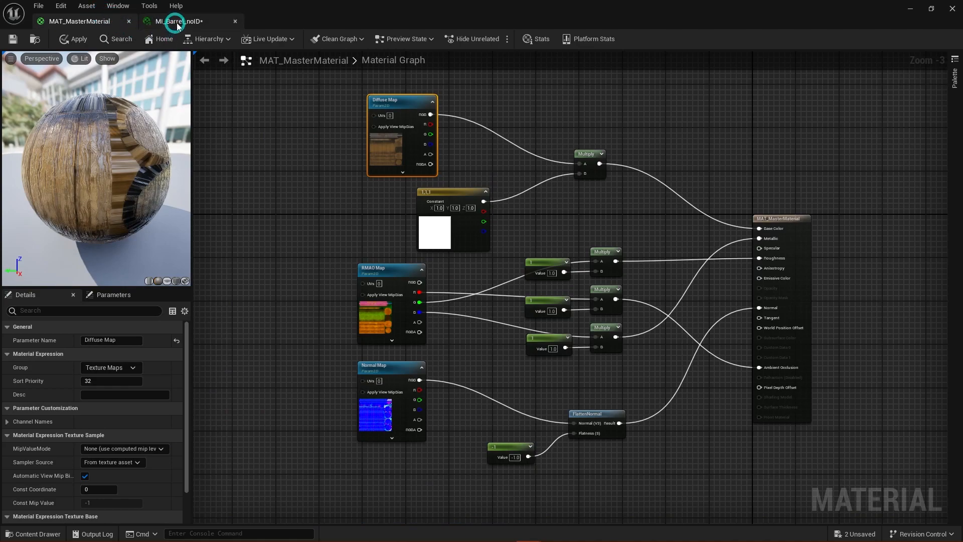
# Step: Inspect the MI_Barrel_noID instance's Lightmass Settings, Material Property Overrides and Layer Parameters for exposed parameters
pyautogui.click(173, 21)
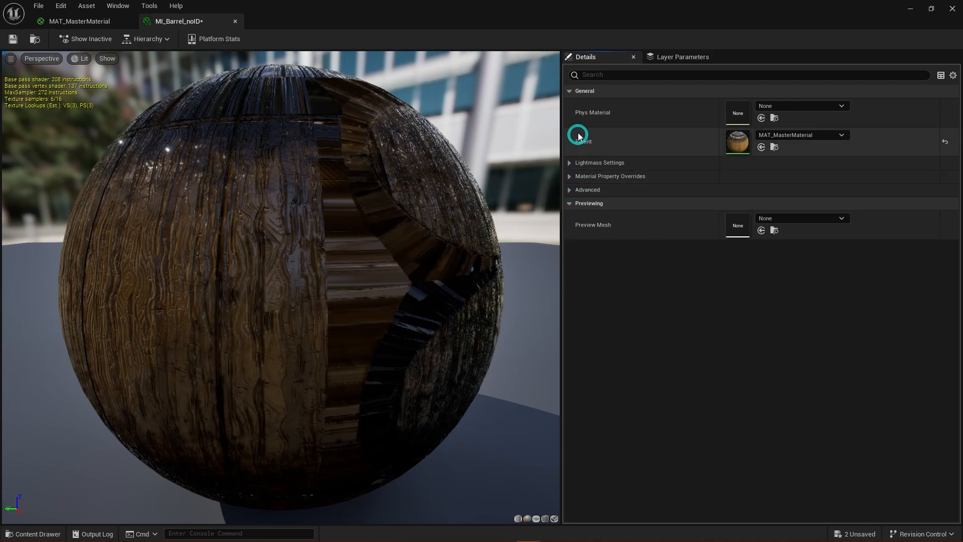
pyautogui.click(570, 163)
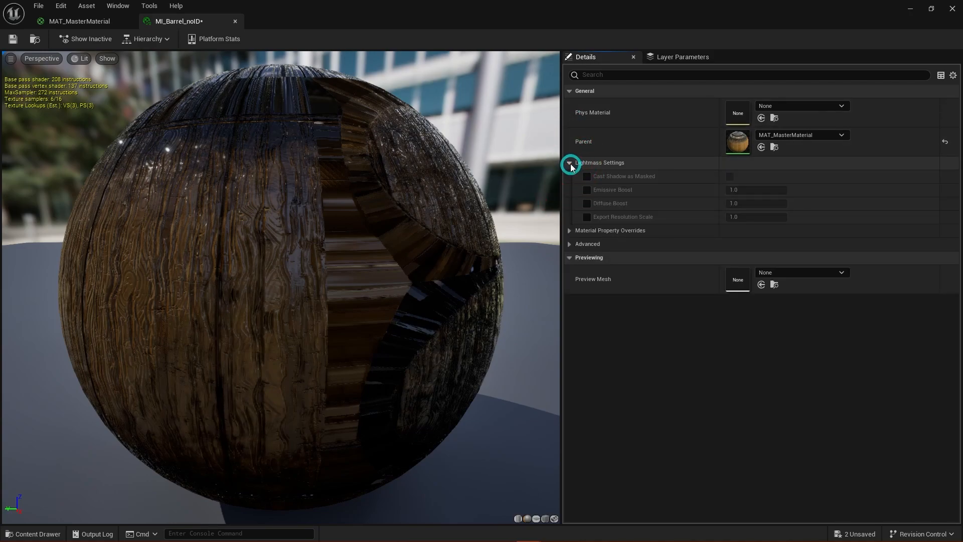
pyautogui.click(571, 163)
pyautogui.click(570, 176)
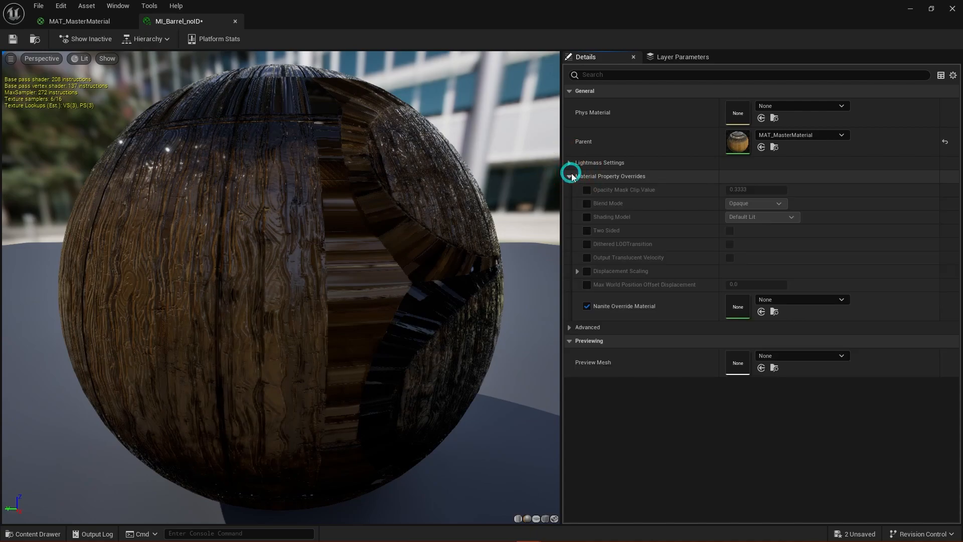
pyautogui.click(571, 176)
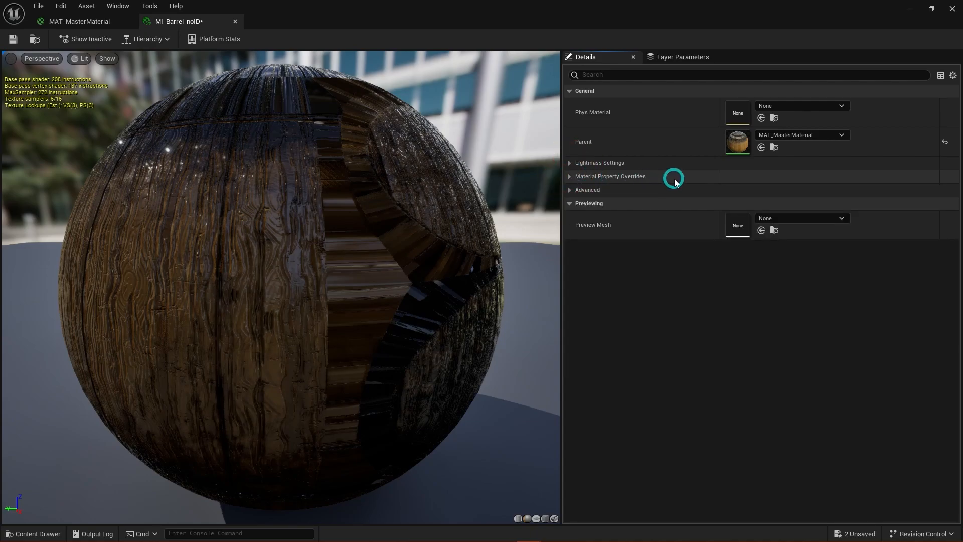
pyautogui.click(679, 58)
pyautogui.click(609, 58)
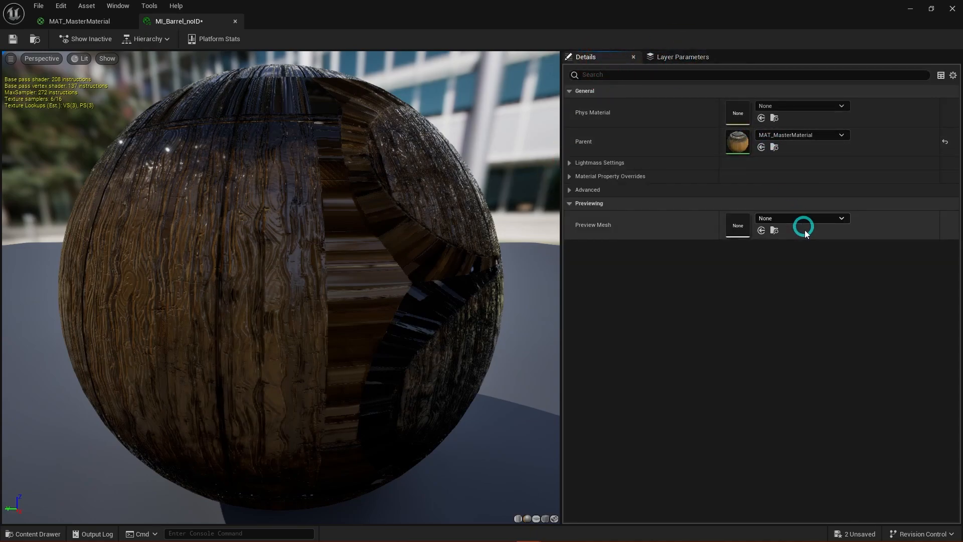
pyautogui.click(575, 189)
pyautogui.click(572, 189)
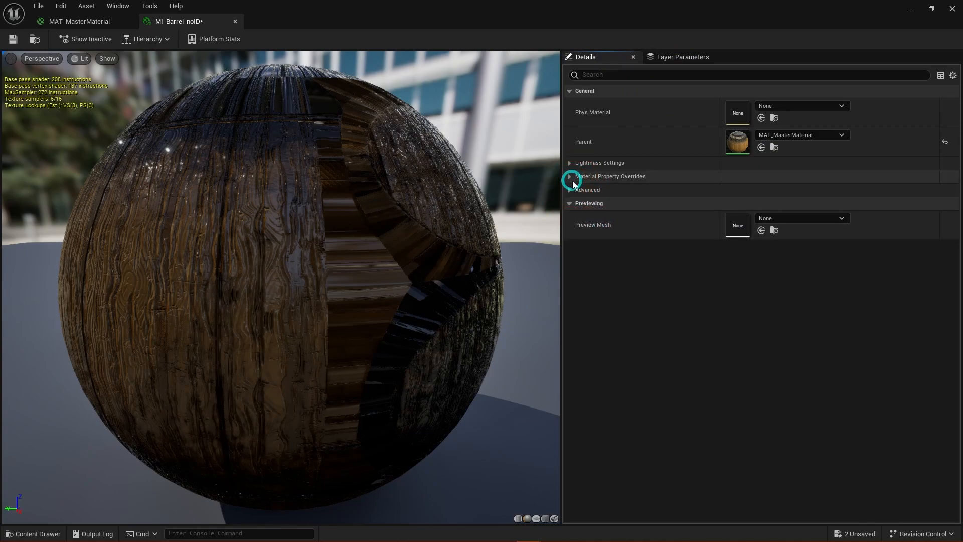
pyautogui.click(571, 177)
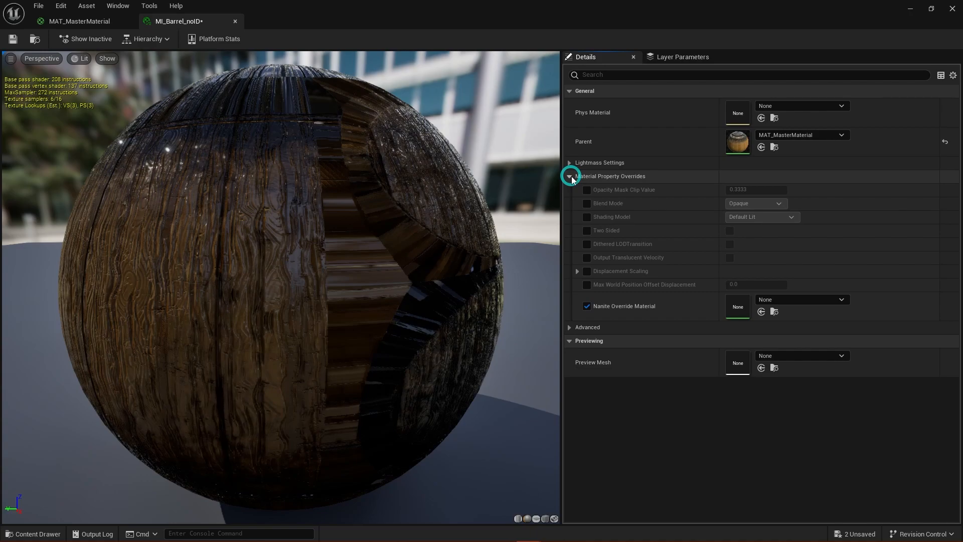
pyautogui.click(571, 177)
pyautogui.click(571, 164)
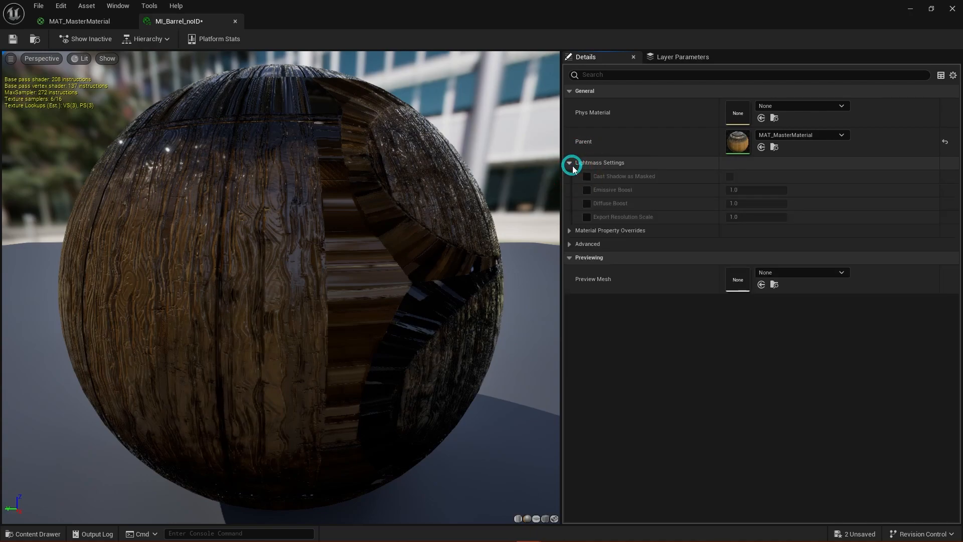
pyautogui.click(572, 166)
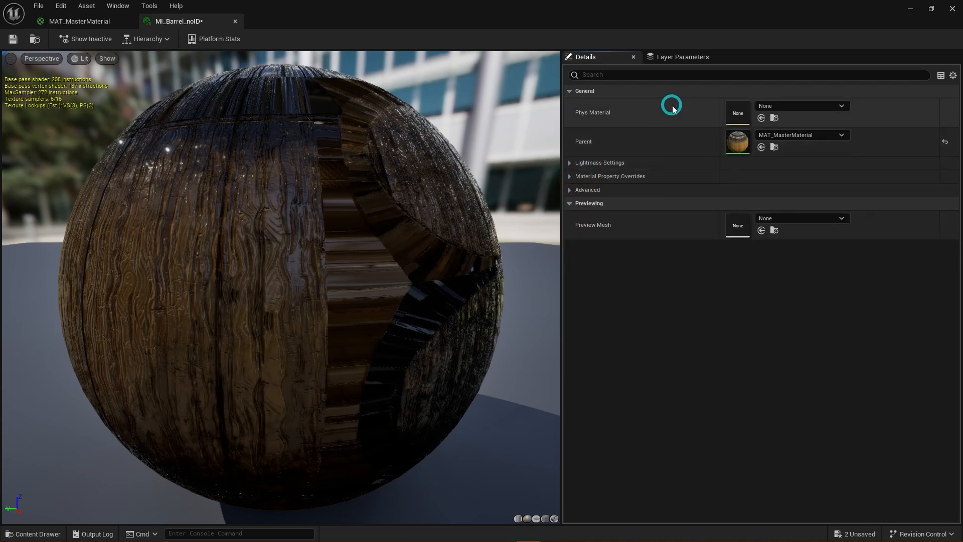
# Step: Close the material editor with the changes applied to MAT_MasterMaterial, and save all modified assets from the level editor
pyautogui.click(86, 21)
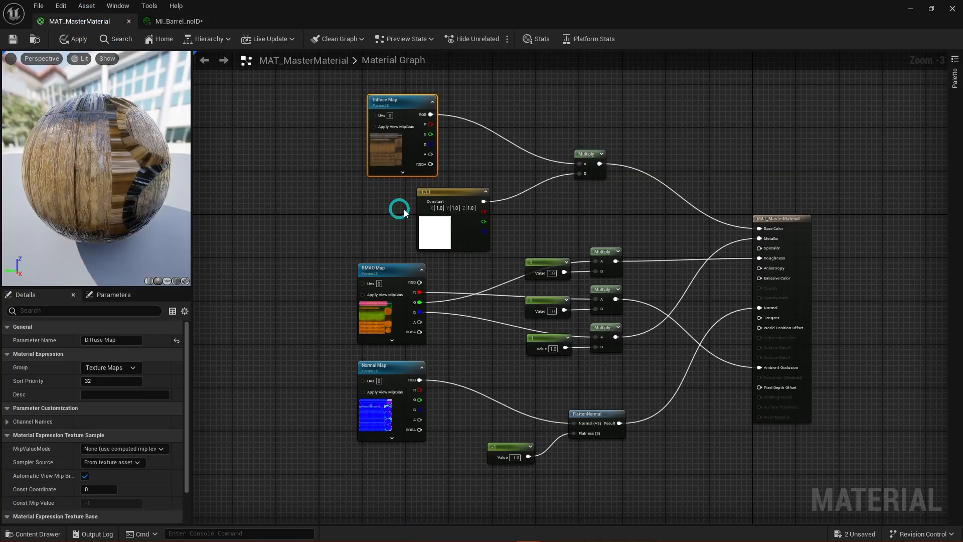
pyautogui.hotkey('ctrl', 'shift', 's')
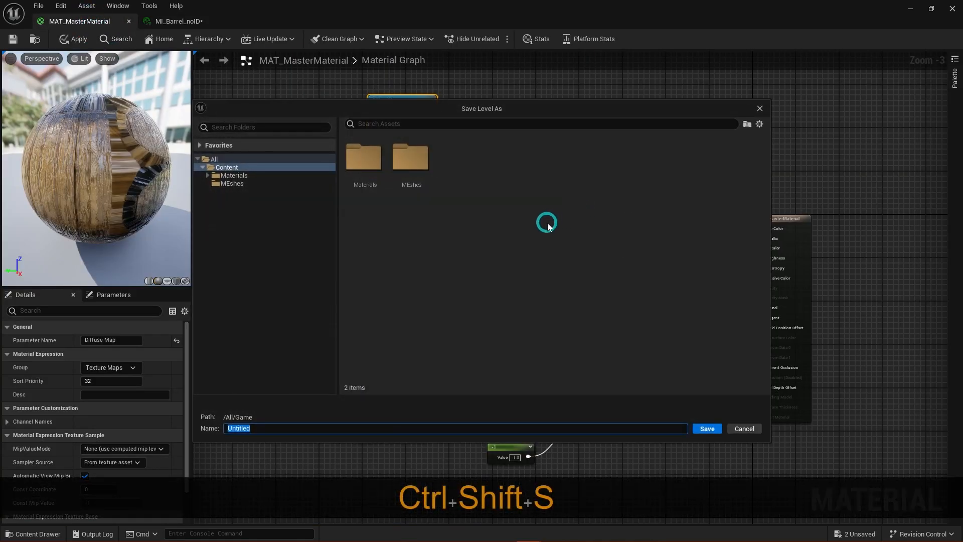
pyautogui.click(745, 429)
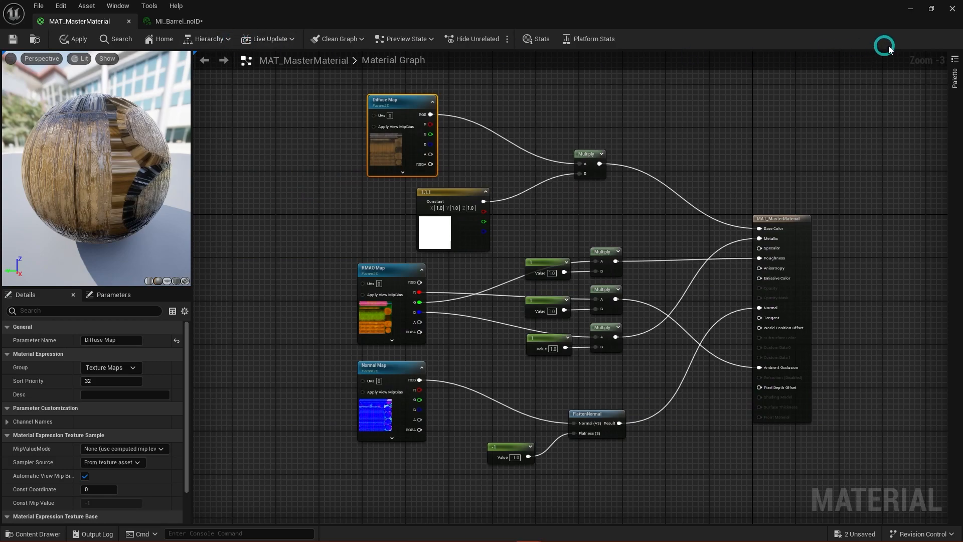
pyautogui.click(952, 10)
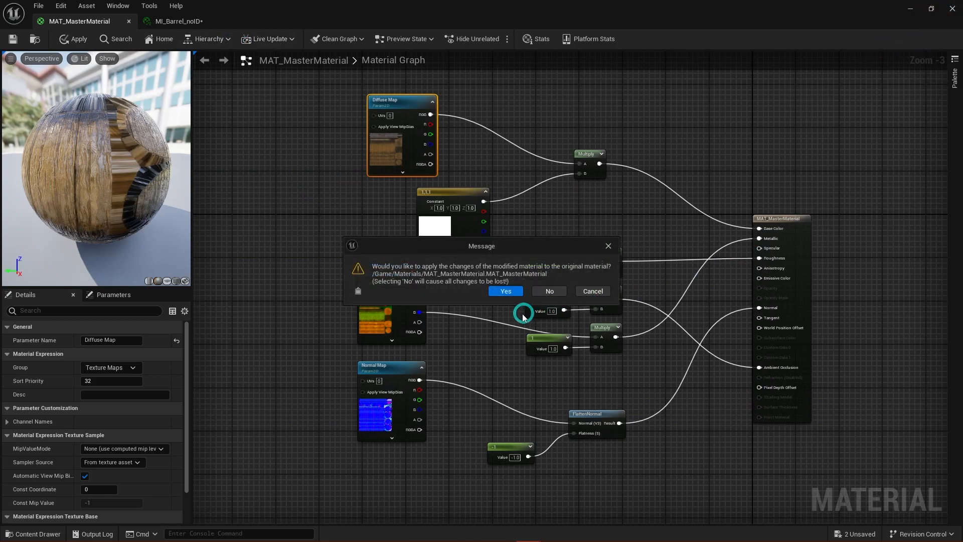
pyautogui.click(505, 291)
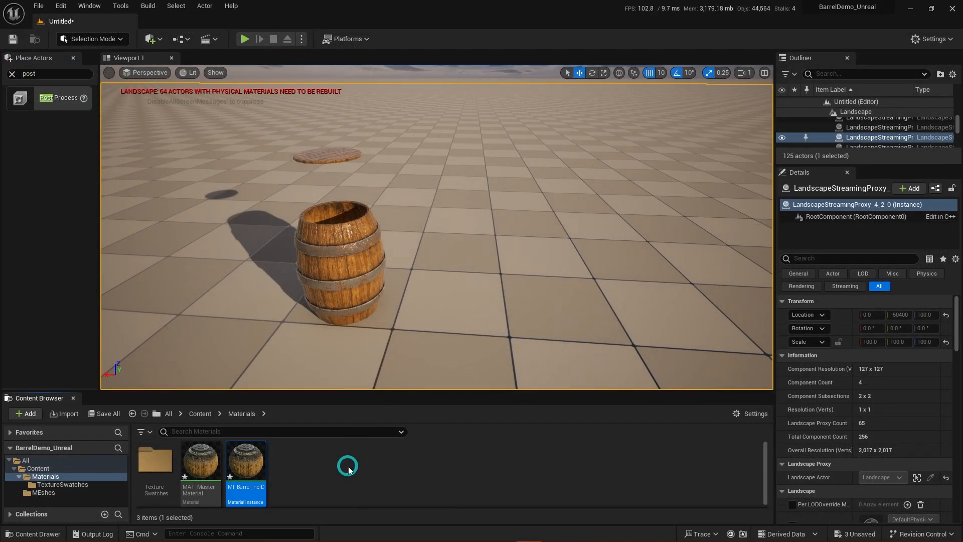
pyautogui.hotkey('ctrl', 'shift', 's')
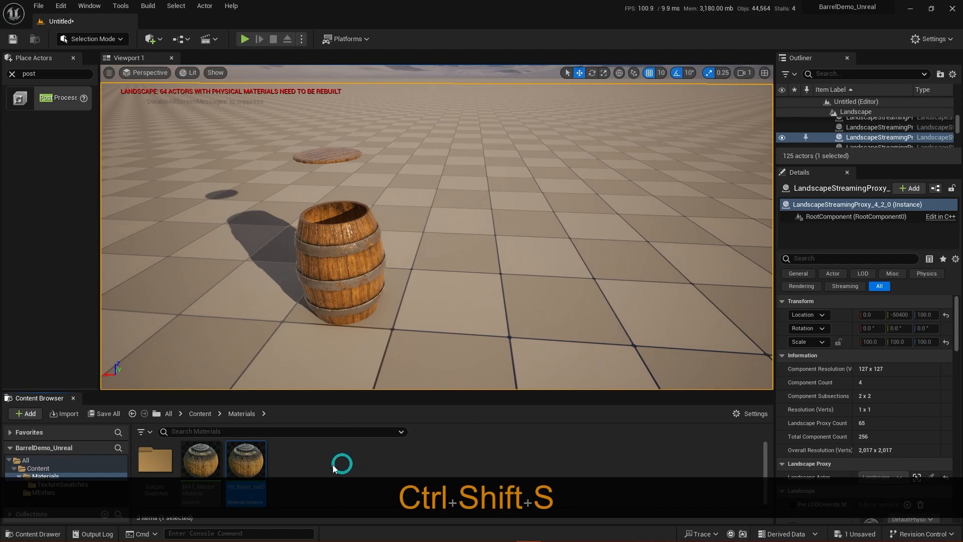
# Step: Reopen MI_Barrel_noID in a smaller floating window and enable its Diffuse Map override in the Texture Maps group
pyautogui.doubleClick(246, 458)
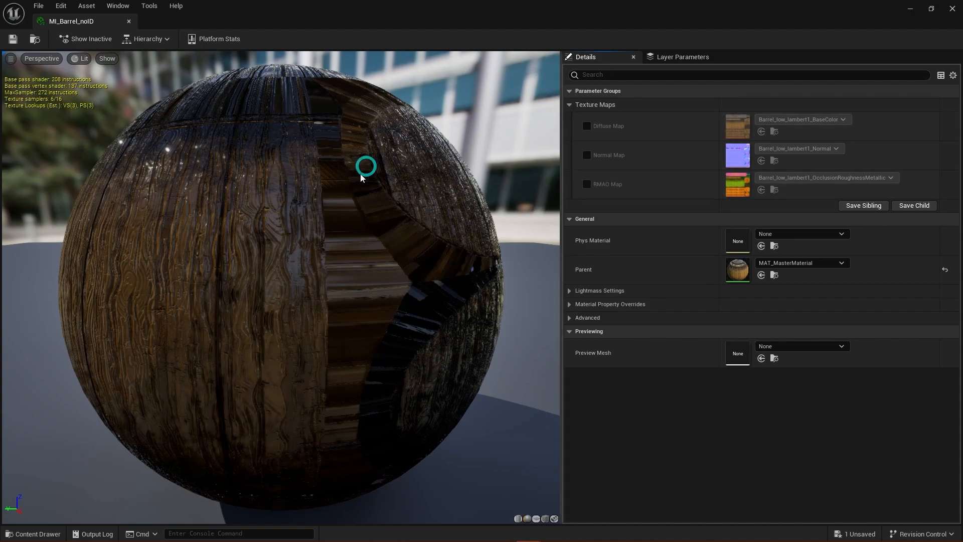
pyautogui.click(932, 9)
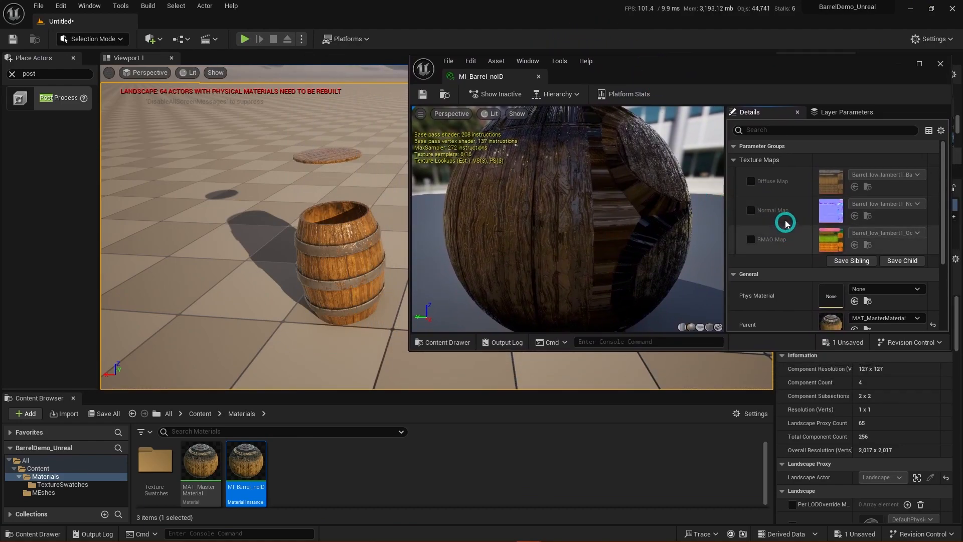
pyautogui.click(751, 182)
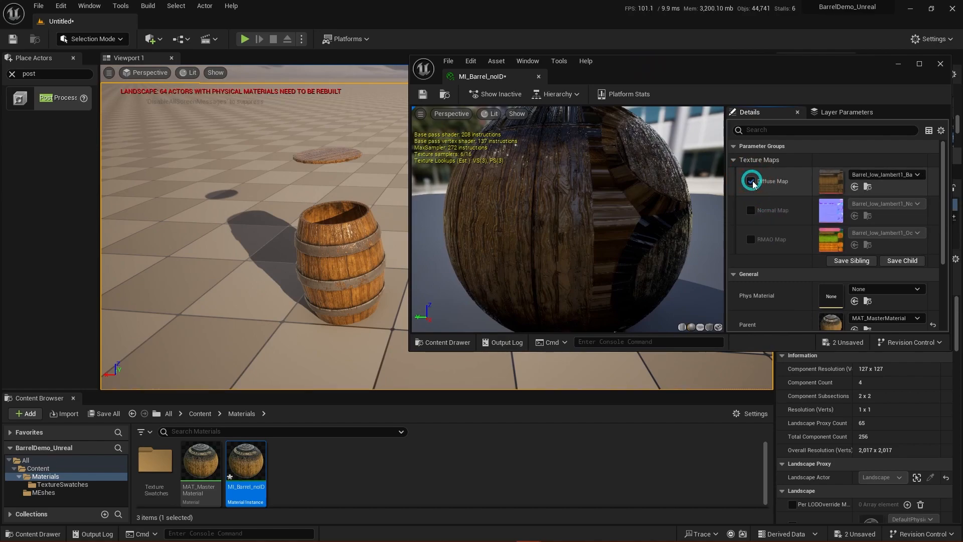
# Step: Browse the TextureSwatches folder for textures that could replace the instance's Diffuse Map
pyautogui.click(585, 370)
pyautogui.click(199, 457)
pyautogui.click(149, 459)
pyautogui.doubleClick(153, 459)
pyautogui.click(418, 434)
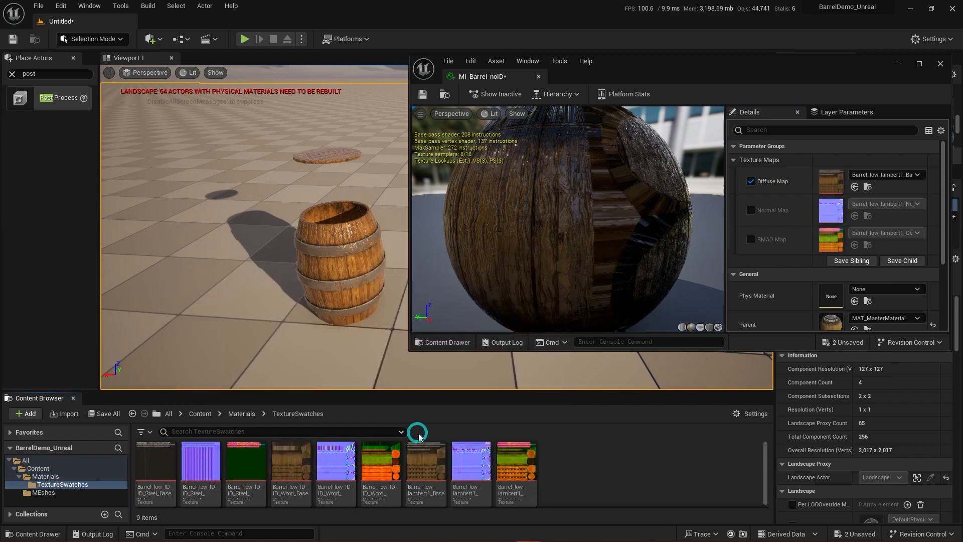
pyautogui.moveTo(290, 461)
pyautogui.mouseDown()
pyautogui.moveTo(382, 459)
pyautogui.moveTo(809, 172)
pyautogui.moveTo(834, 178)
pyautogui.moveTo(520, 390)
pyautogui.moveTo(283, 452)
pyautogui.moveTo(290, 462)
pyautogui.mouseUp()
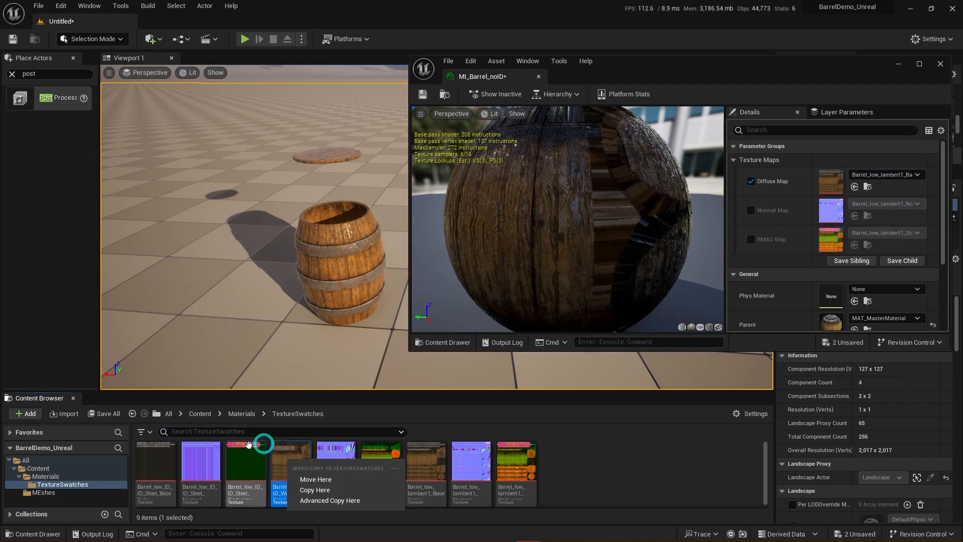
pyautogui.click(588, 463)
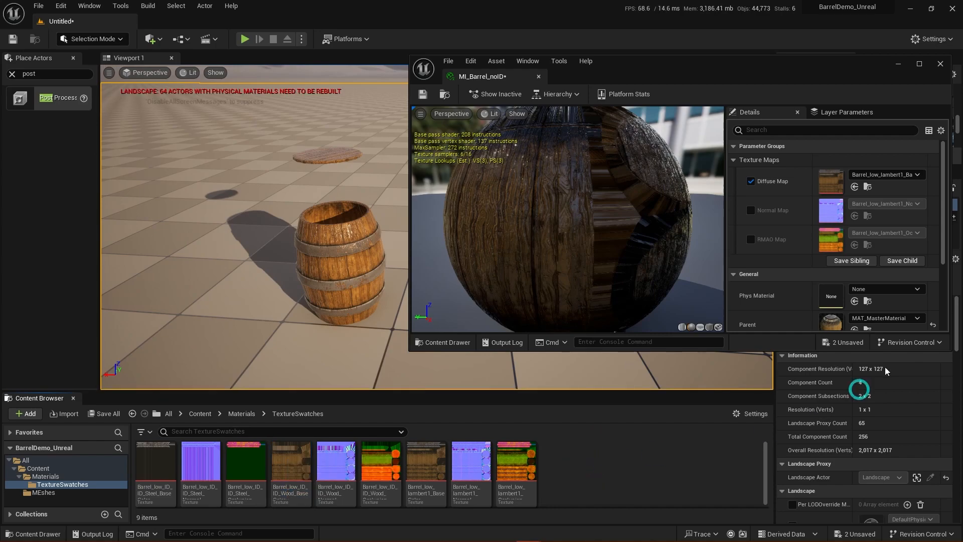
# Step: Examine the texture choices offered for the Diffuse Map parameter, and return to the Materials folder
pyautogui.click(919, 176)
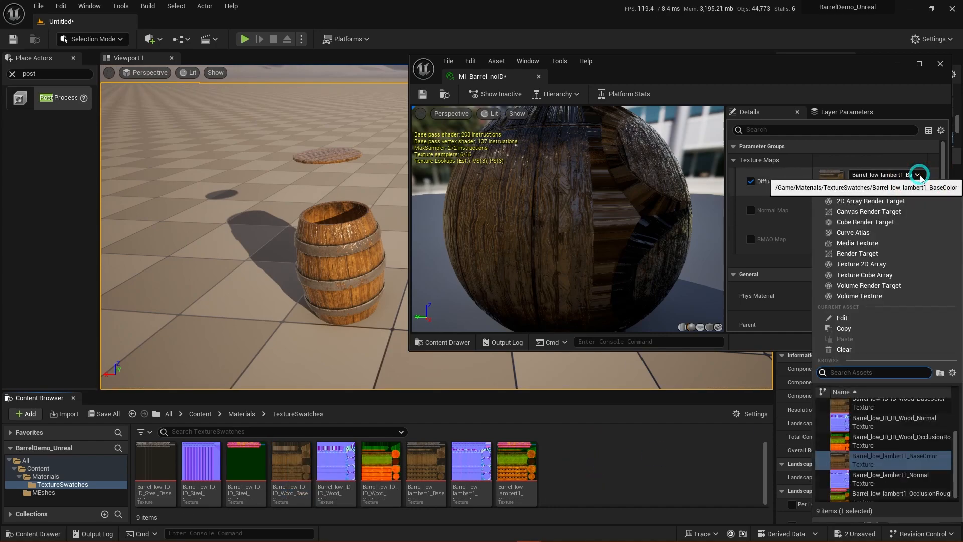
pyautogui.click(870, 376)
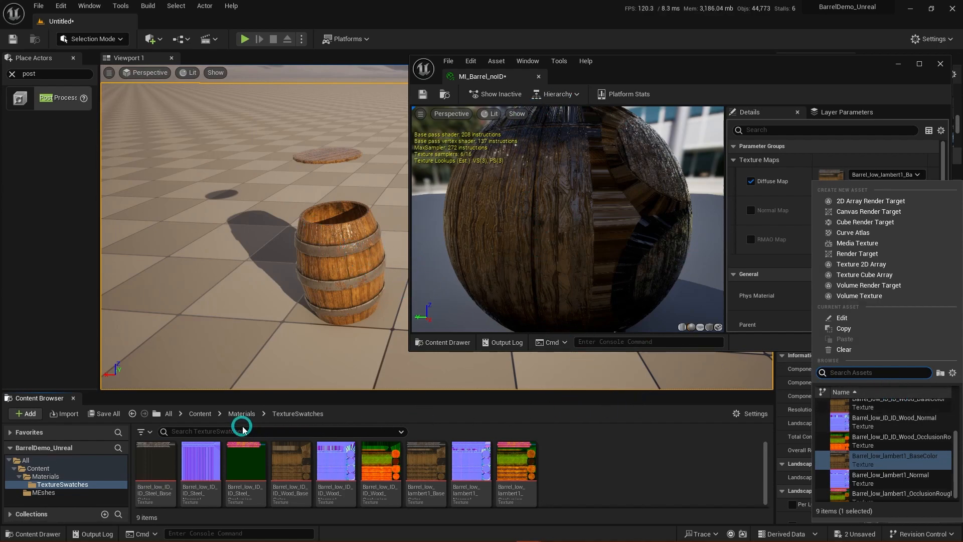
pyautogui.click(243, 413)
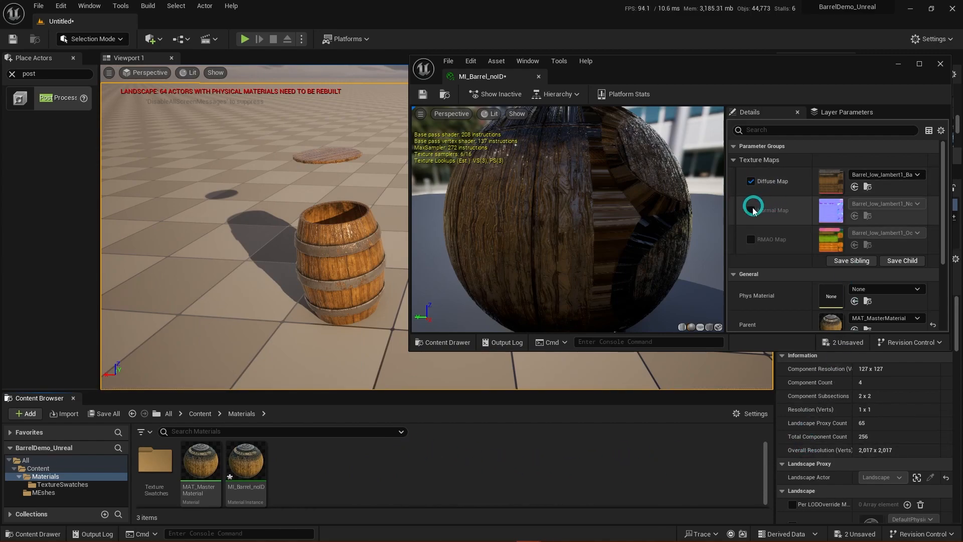
# Step: Enable the Normal Map and RMAO Map overrides, and switch all three texture map overrides off again
pyautogui.click(752, 210)
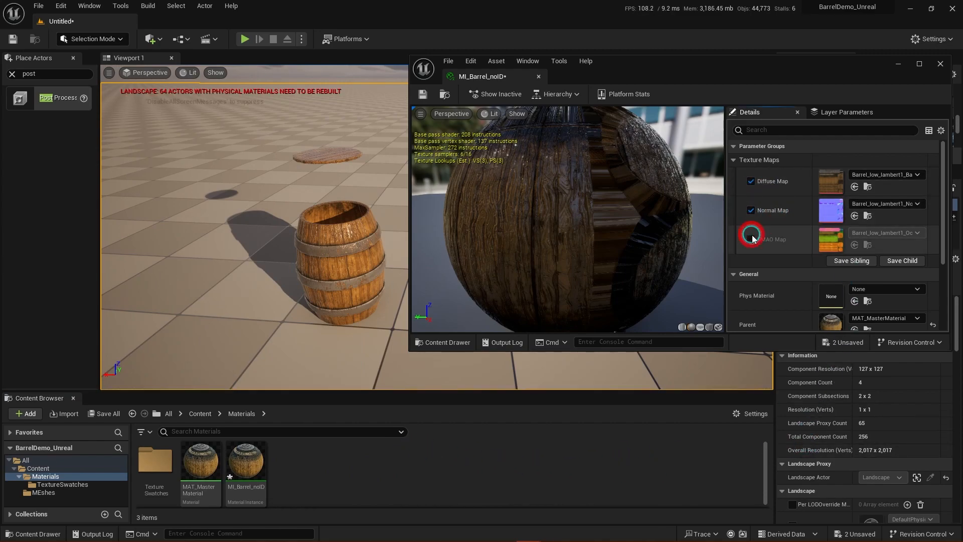
pyautogui.click(751, 240)
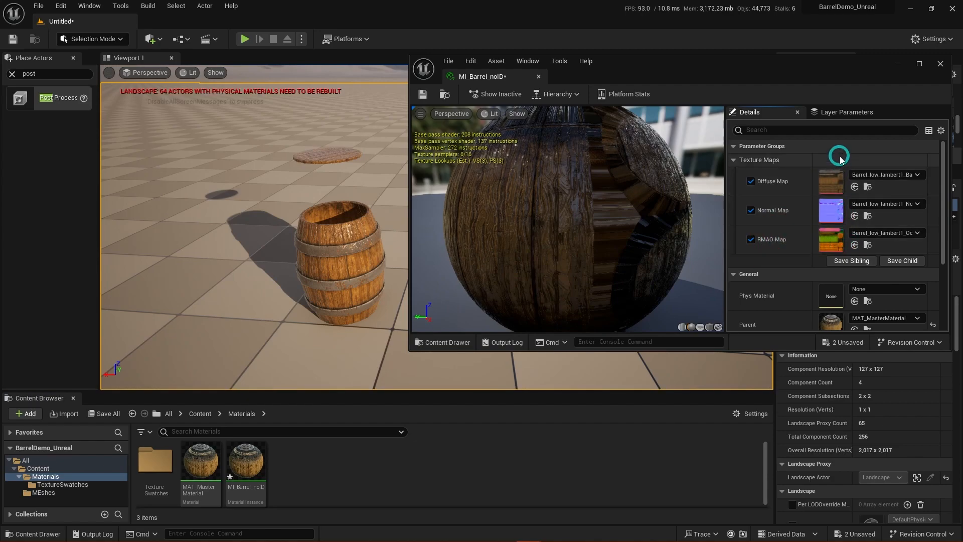
pyautogui.click(751, 182)
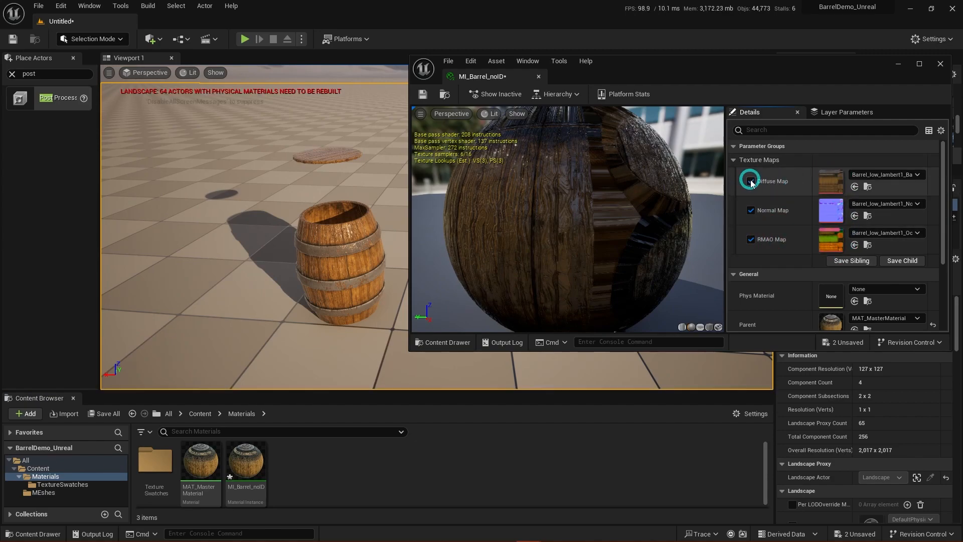
pyautogui.click(751, 210)
pyautogui.click(752, 239)
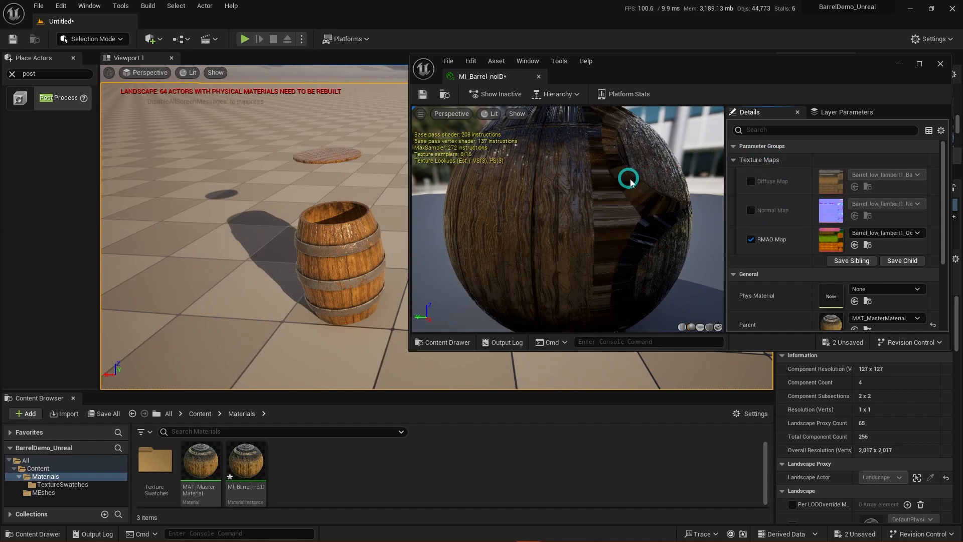
# Step: Open the MAT_MasterMaterial graph, close the MI_Barrel_noID editor, and maximise the material editor window
pyautogui.doubleClick(201, 462)
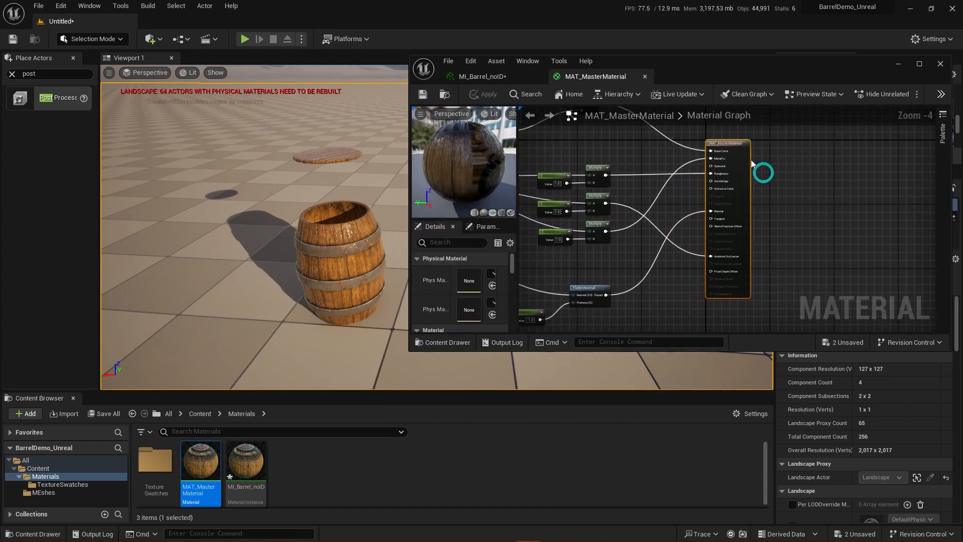
pyautogui.scroll(-3, 635, 188)
pyautogui.click(246, 464)
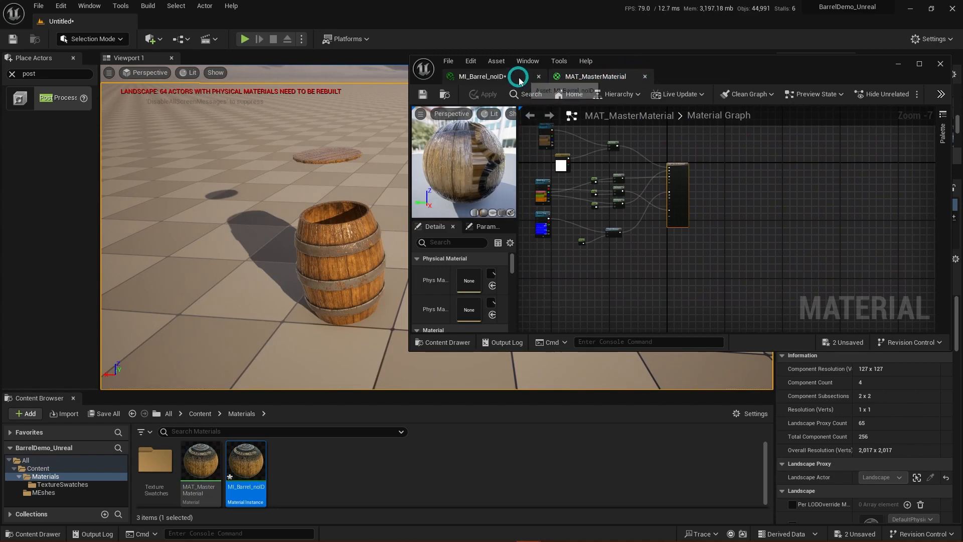
pyautogui.click(534, 76)
pyautogui.click(538, 76)
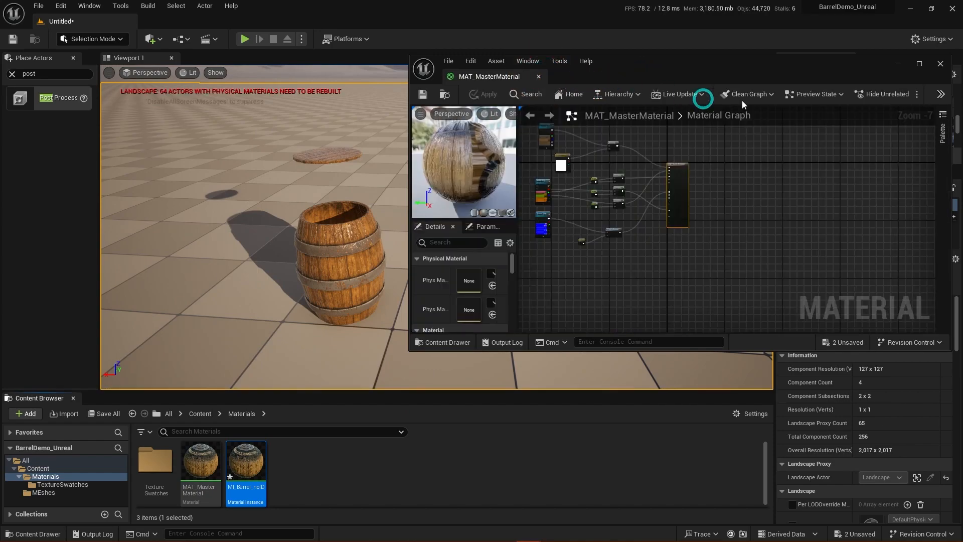
pyautogui.click(920, 64)
pyautogui.moveTo(387, 235); pyautogui.dragTo(581, 327, button='right')
pyautogui.scroll(4, 572, 288)
pyautogui.moveTo(572, 288); pyautogui.dragTo(703, 445, button='right')
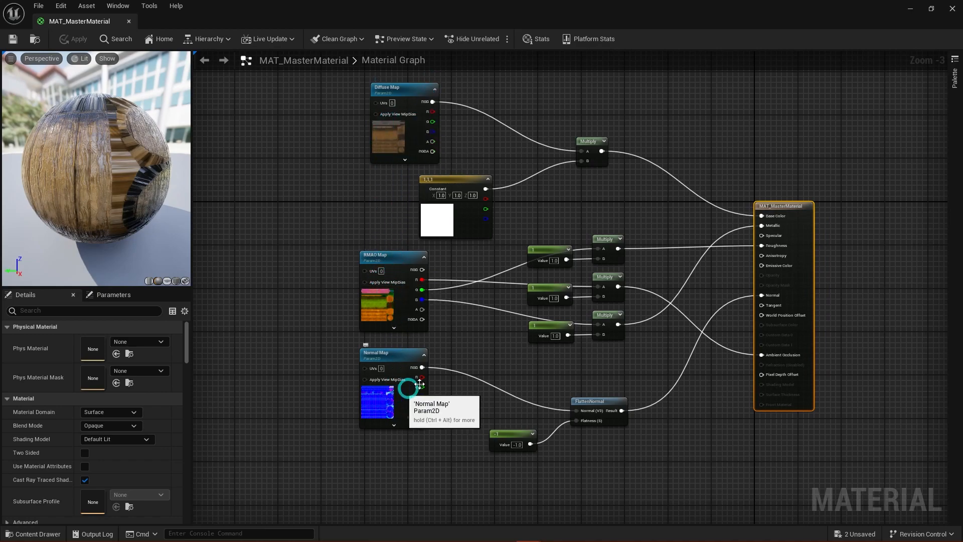
# Step: Convert the white colour constant multiplied with the Diffuse Map to a parameter named "Hue Shift"
pyautogui.rightClick(450, 182)
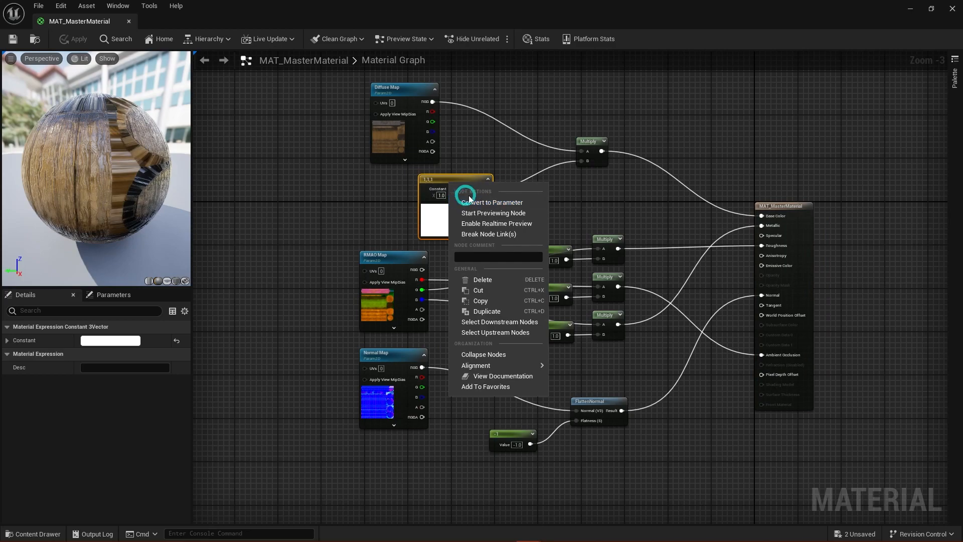
pyautogui.click(497, 202)
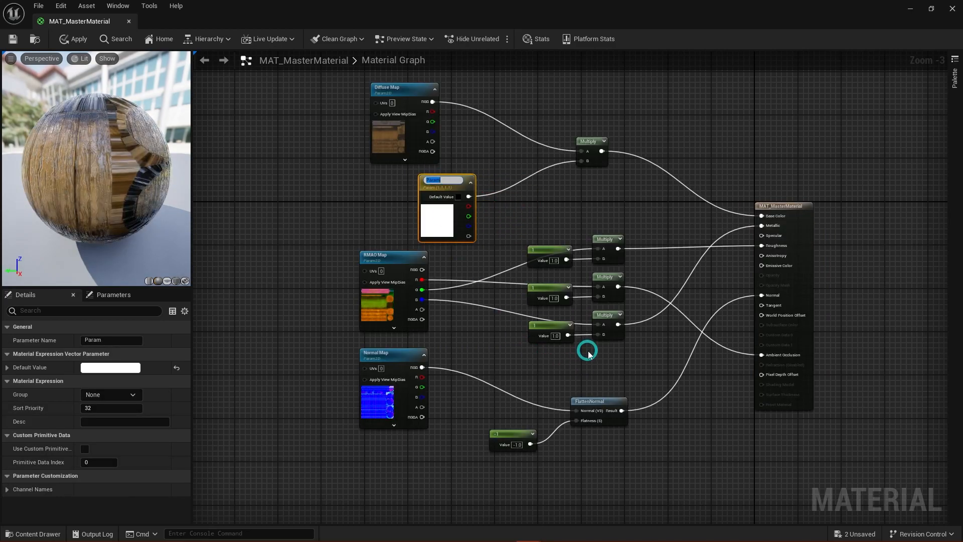
pyautogui.write('Hue S')
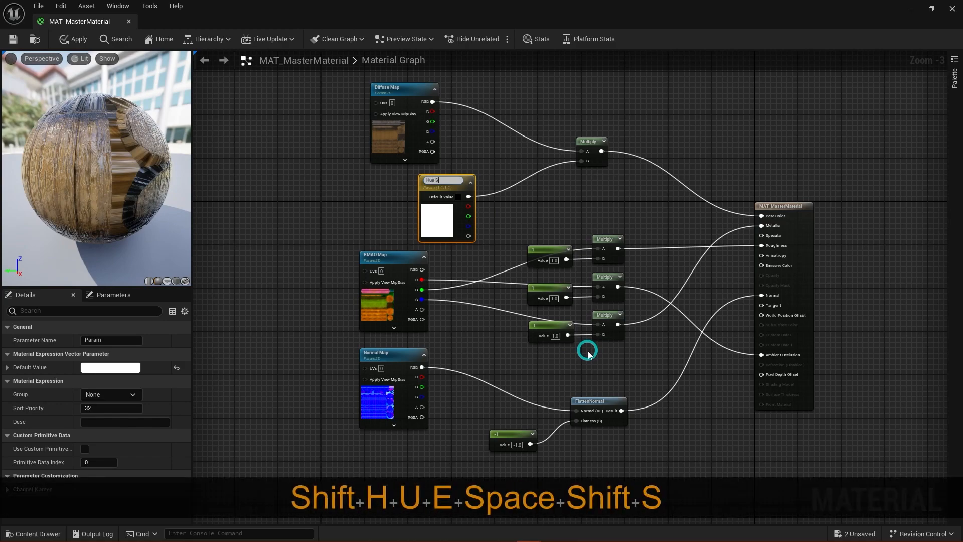
pyautogui.write('hi')
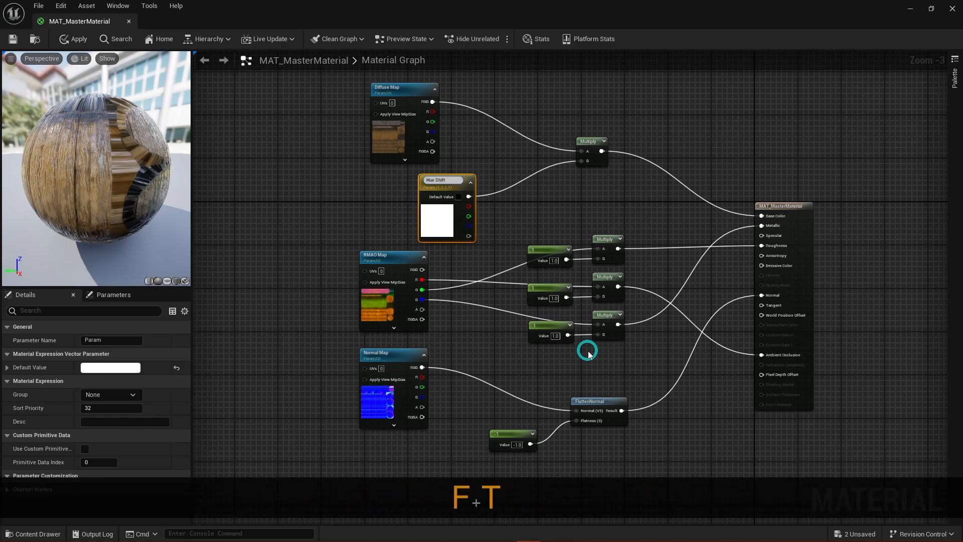
pyautogui.write('ft')
pyautogui.press('Return')
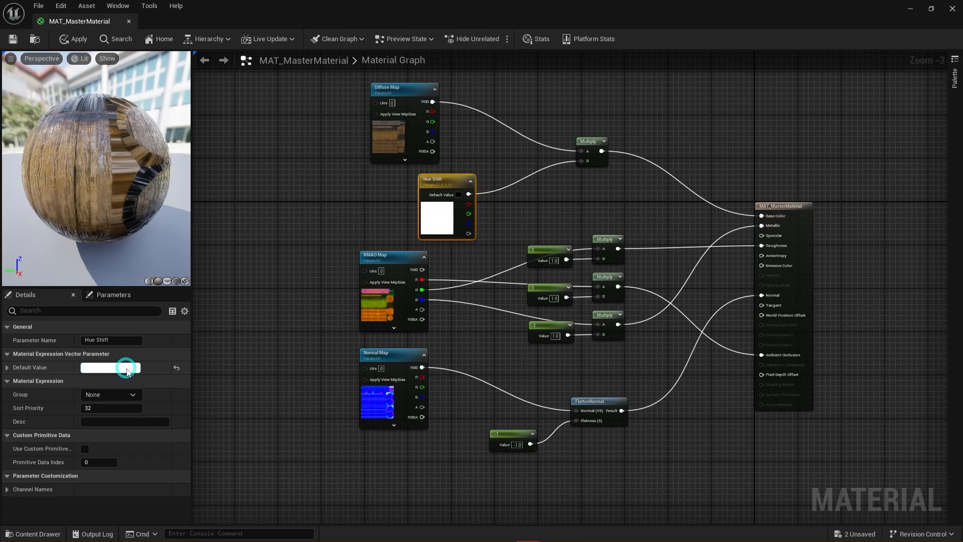
# Step: Assign the Hue Shift parameter to a new group named "Adjustment Paramaters"
pyautogui.click(129, 397)
pyautogui.click(110, 395)
pyautogui.write('A')
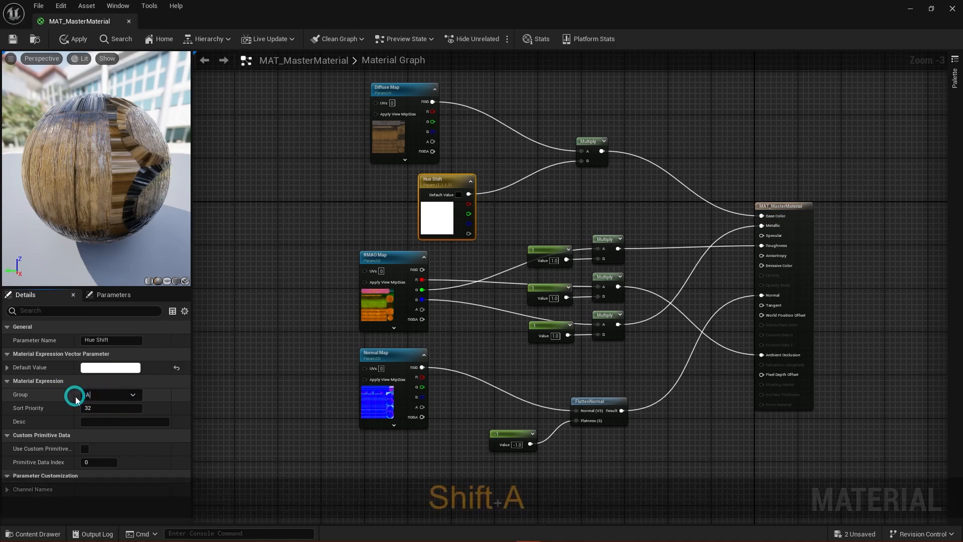
pyautogui.write('djustmen')
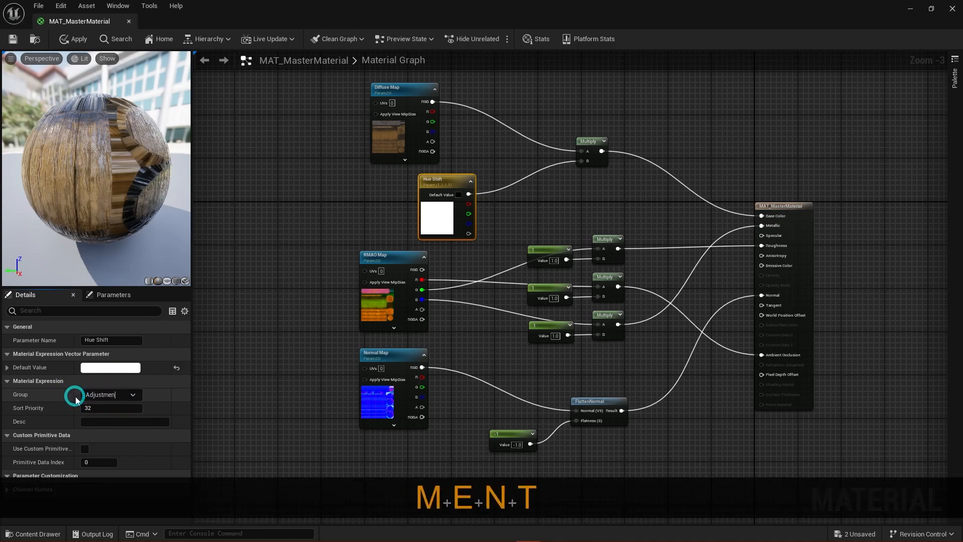
pyautogui.write('t Paramaters')
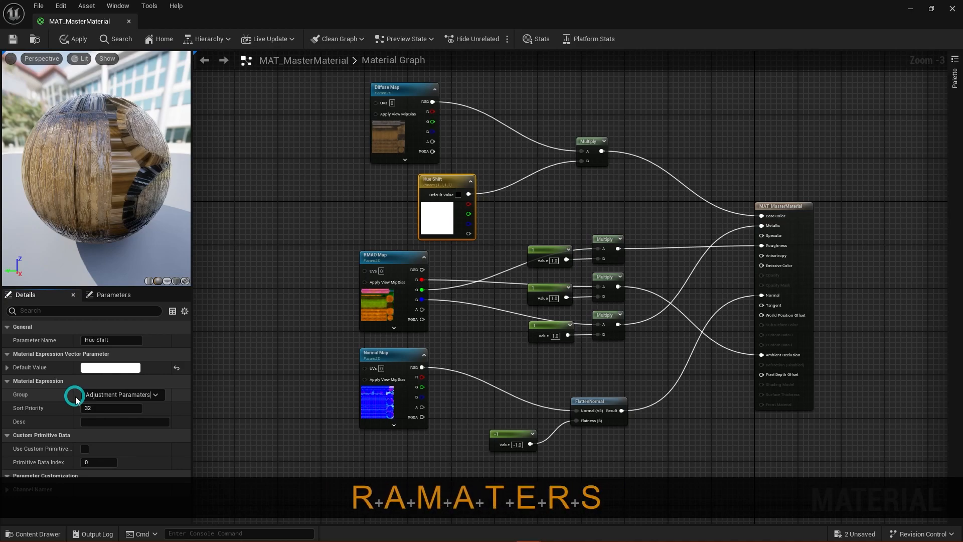
pyautogui.press('Return')
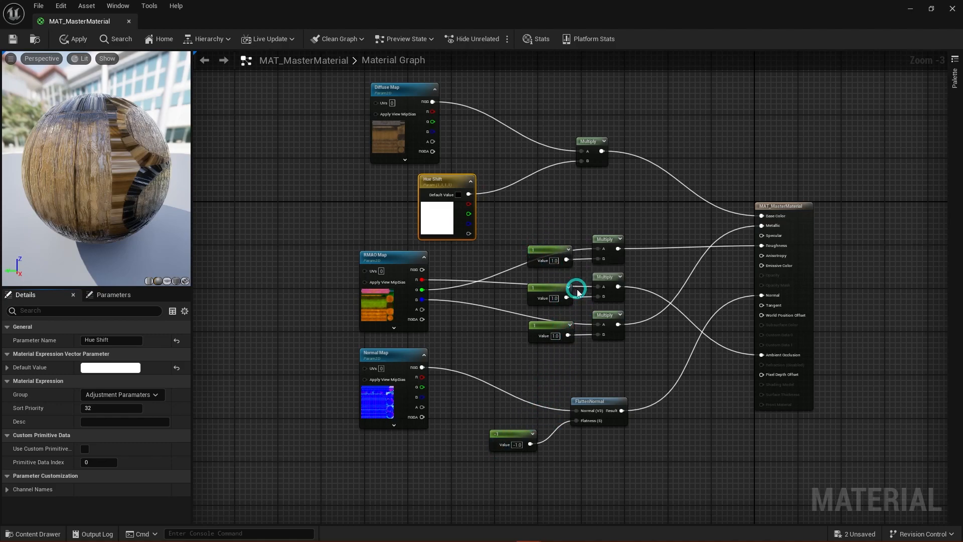
# Step: Rename the RMAO Map texture parameter as "AORM Map" and deselect its node
pyautogui.click(543, 249)
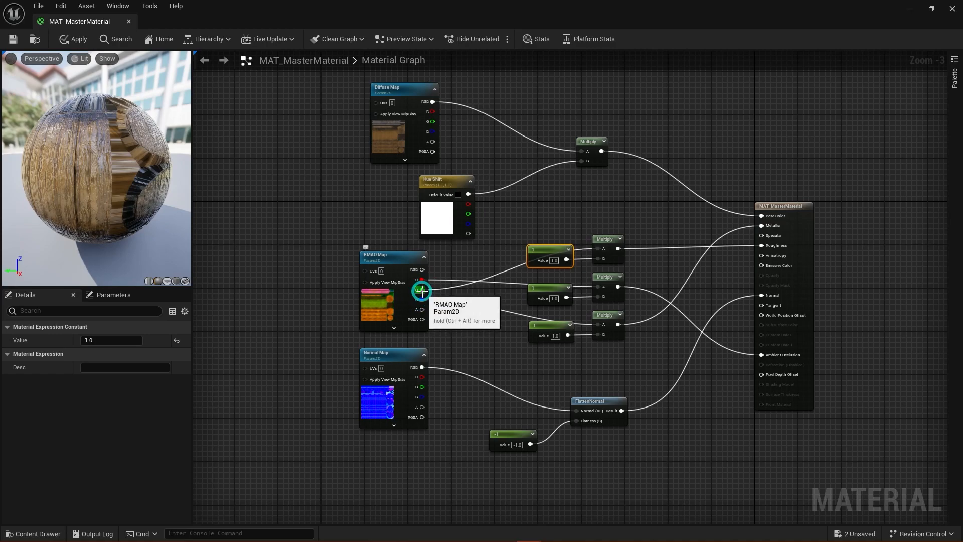
pyautogui.rightClick(389, 257)
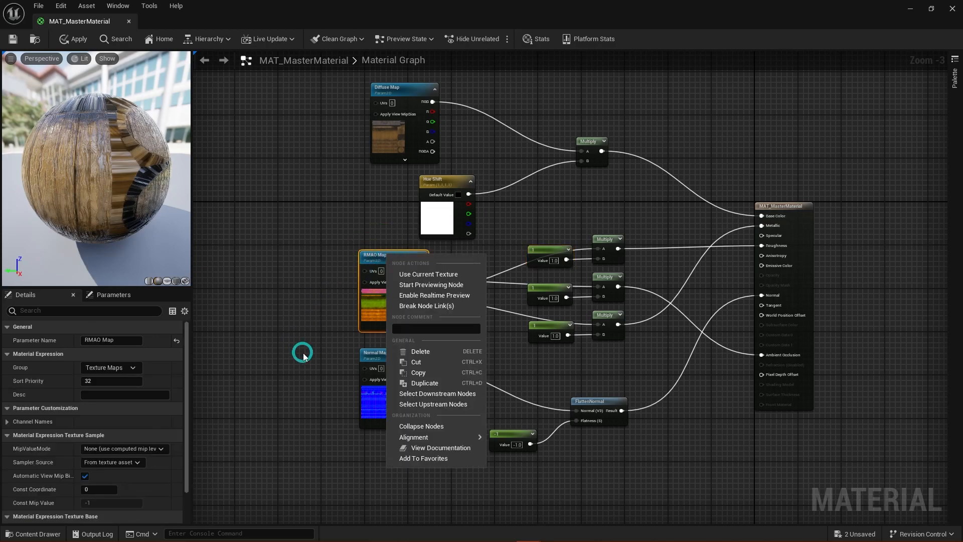
pyautogui.click(99, 340)
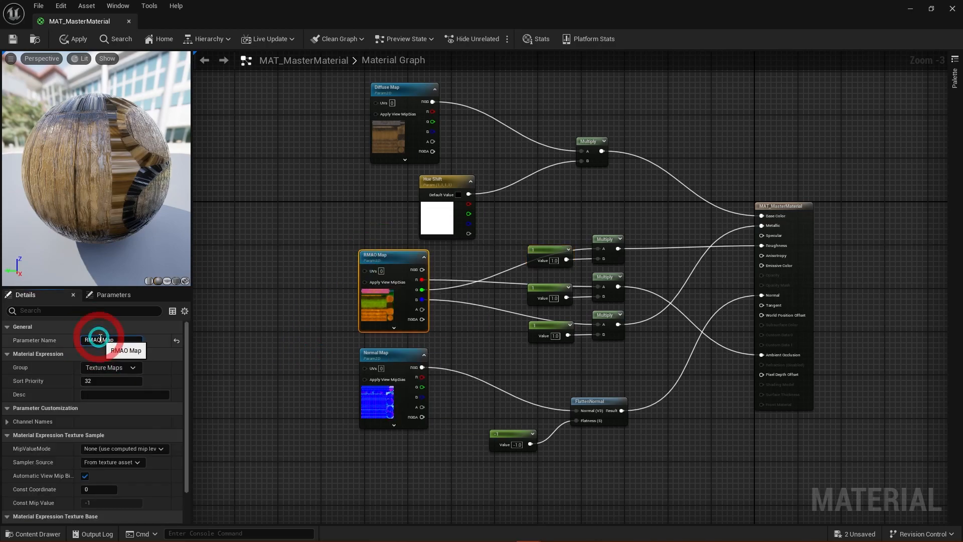
pyautogui.doubleClick(97, 338)
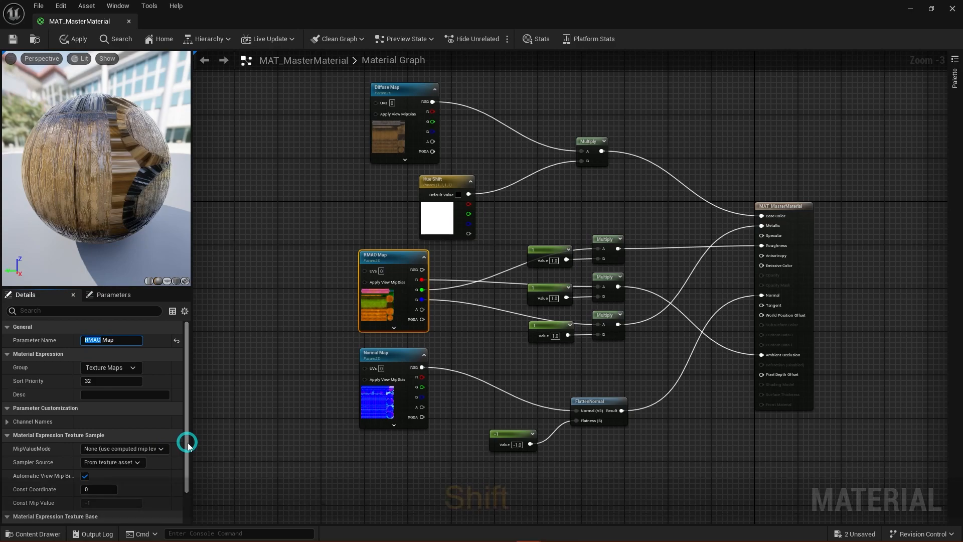
pyautogui.write('AORM')
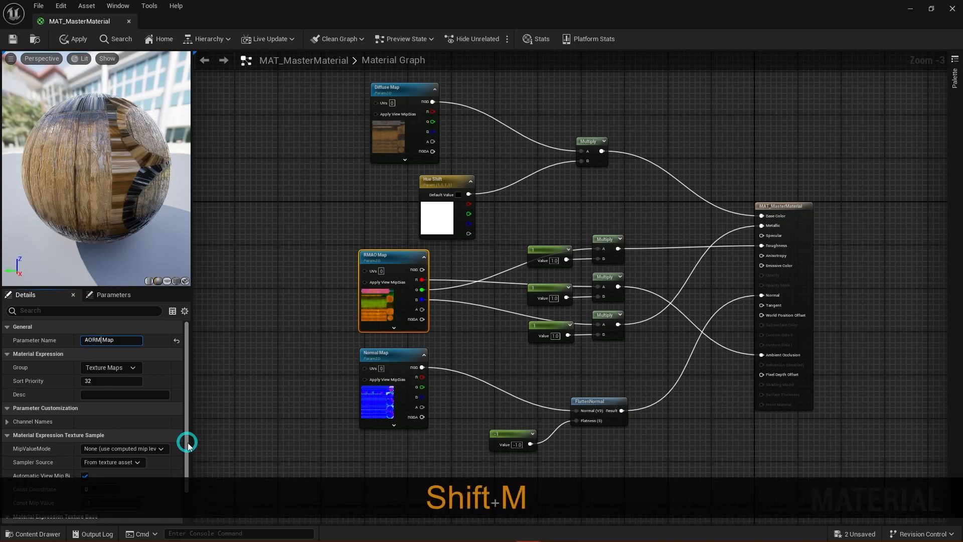
pyautogui.press('Return')
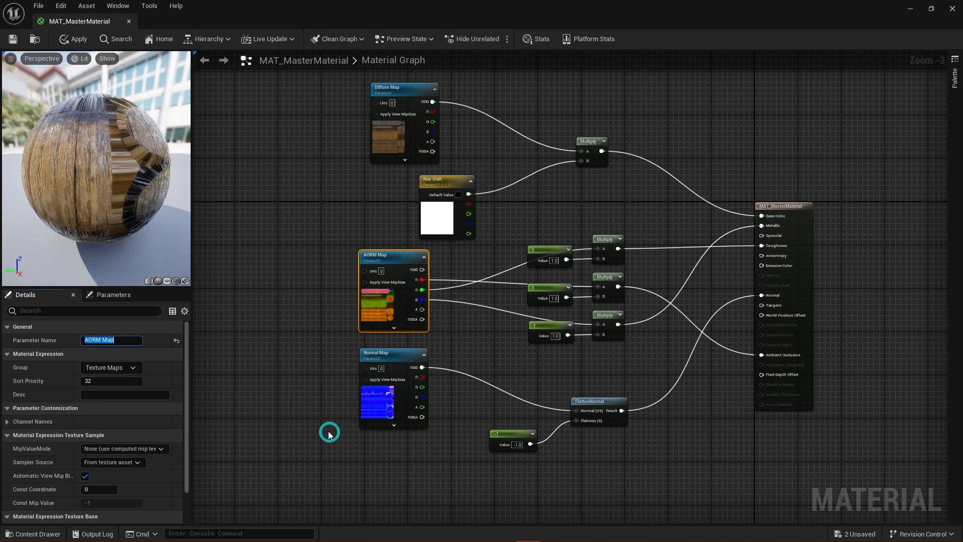
pyautogui.click(250, 417)
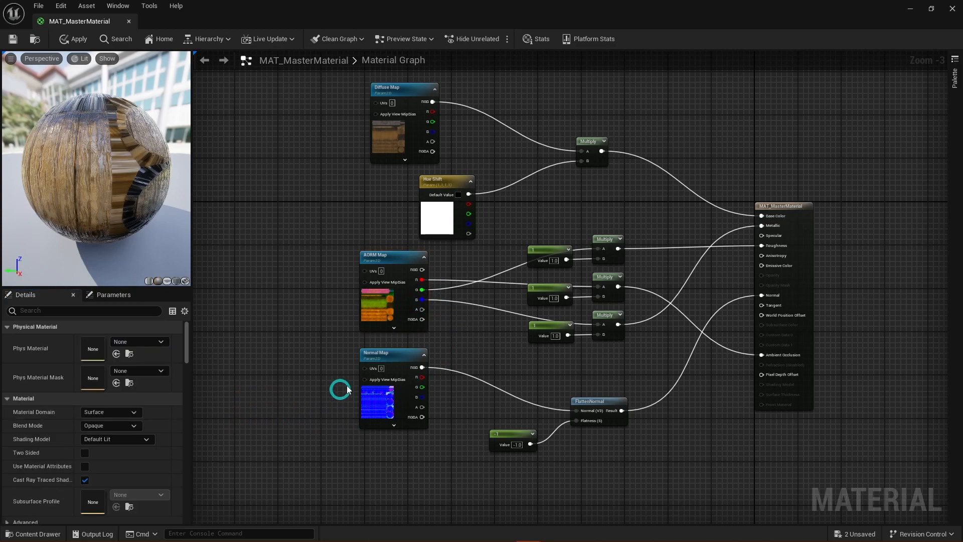
# Step: Convert the constant in the roughness Multiply to a parameter named "Roughness Intensity"
pyautogui.rightClick(547, 251)
pyautogui.click(551, 269)
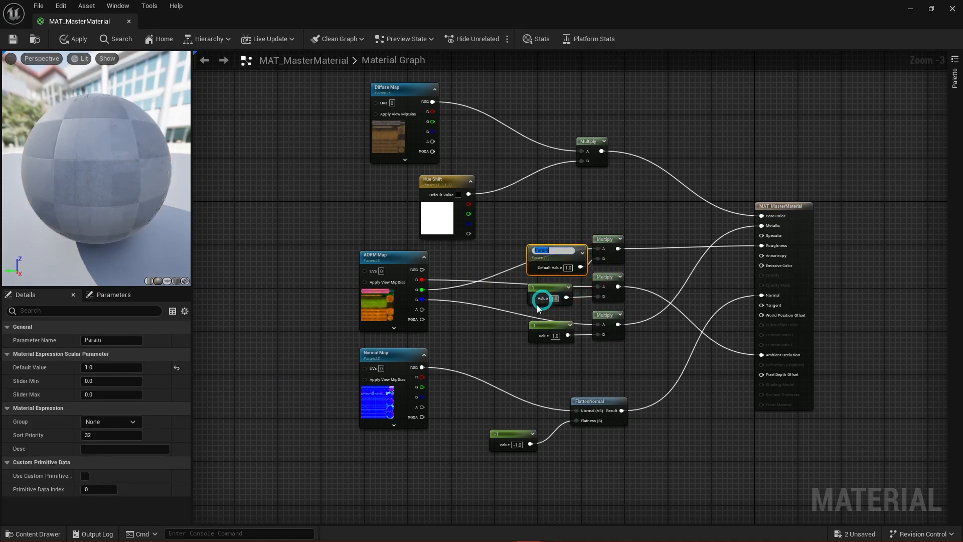
pyautogui.write('Rough')
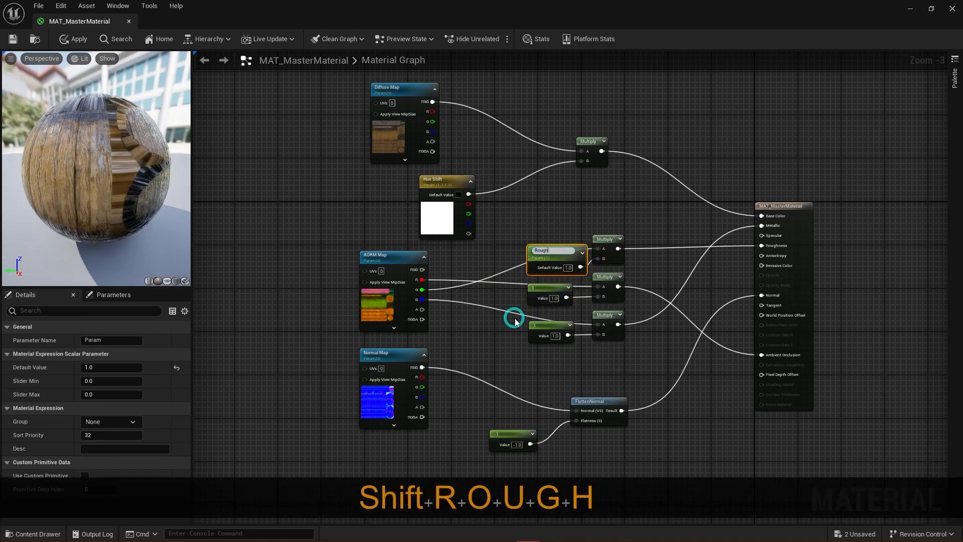
pyautogui.write('ness')
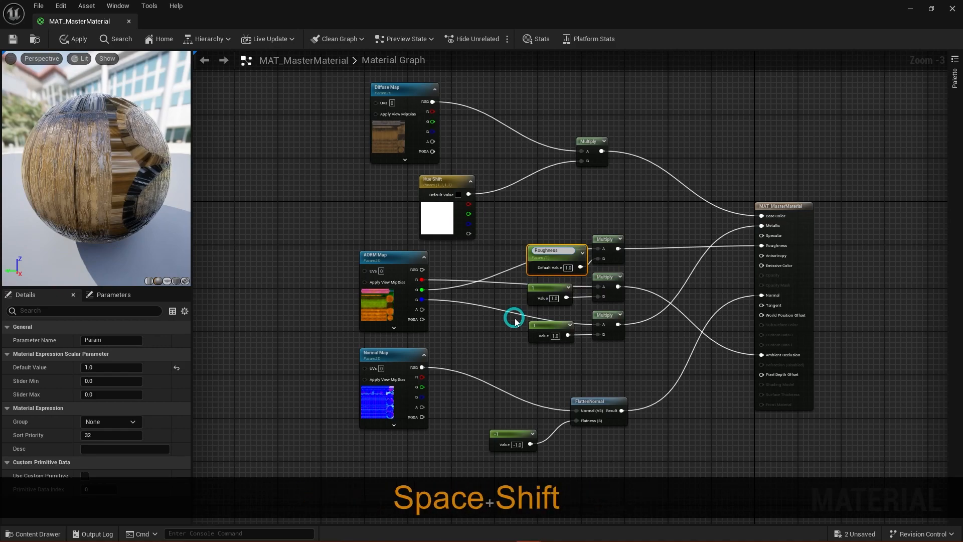
pyautogui.write(' Intensity')
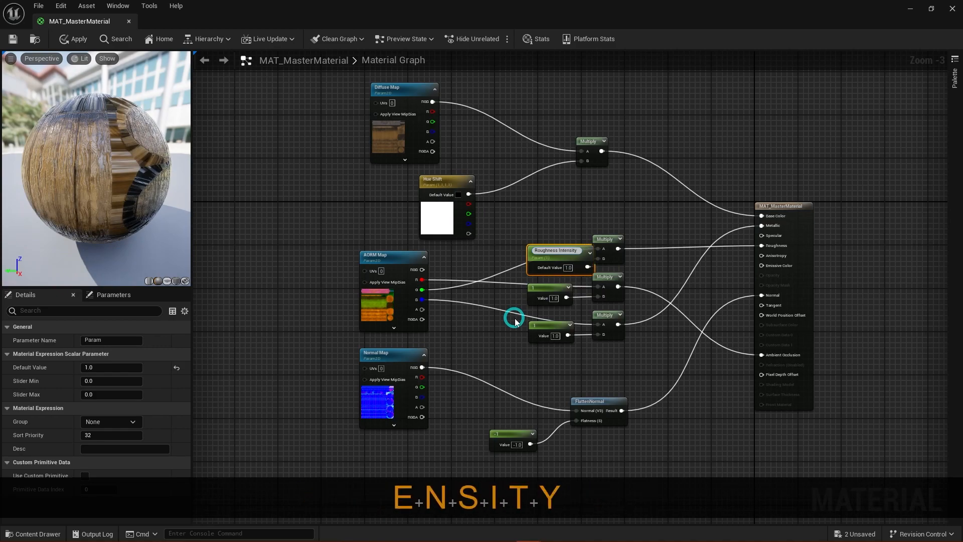
pyautogui.press('Return')
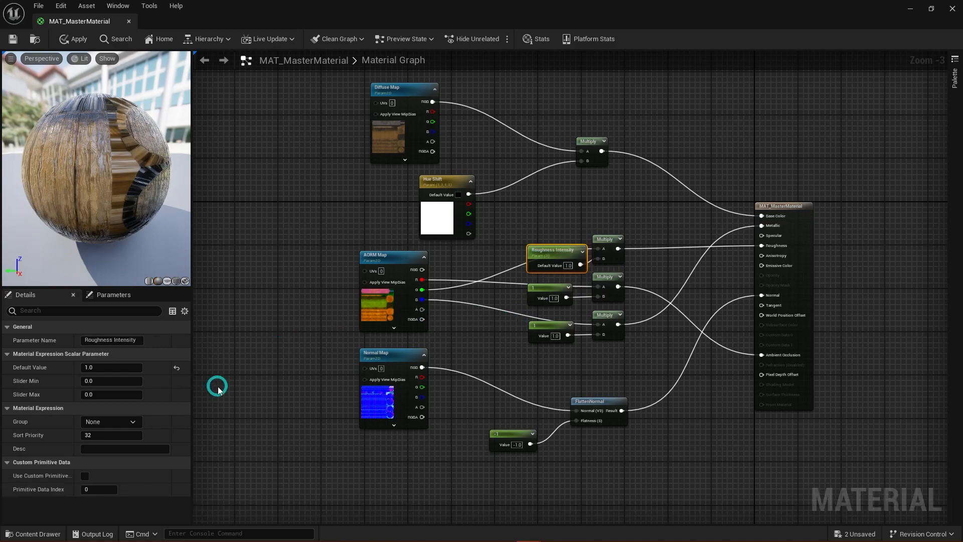
# Step: Assign Roughness Intensity to the Adjustment Paramaters group and move its node slightly away from the Multiply nodes
pyautogui.click(127, 424)
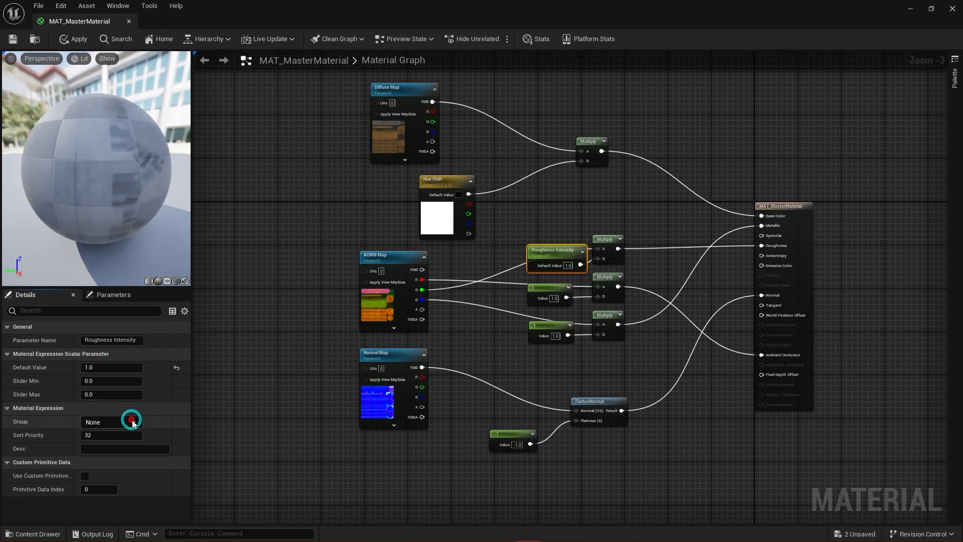
pyautogui.click(133, 431)
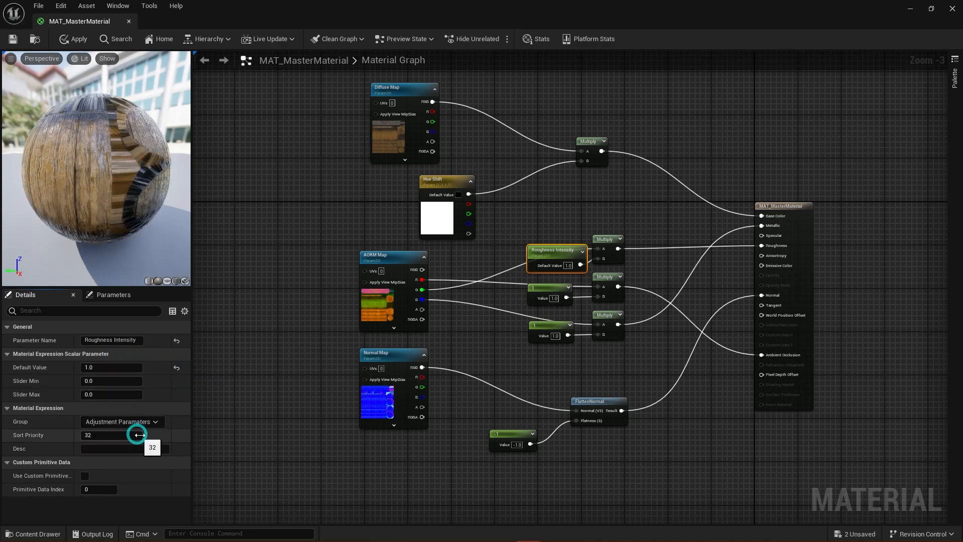
pyautogui.moveTo(549, 249); pyautogui.dragTo(532, 294)
# Step: Convert the ambient occlusion multiplier constant to a parameter named "AO Intensity" in the Adjustment Paramaters group
pyautogui.rightClick(532, 296)
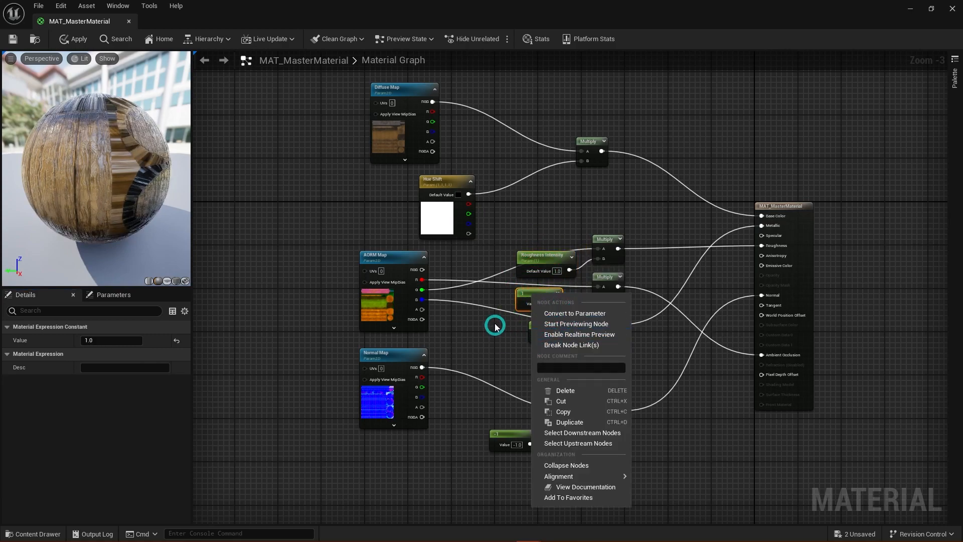
pyautogui.click(571, 314)
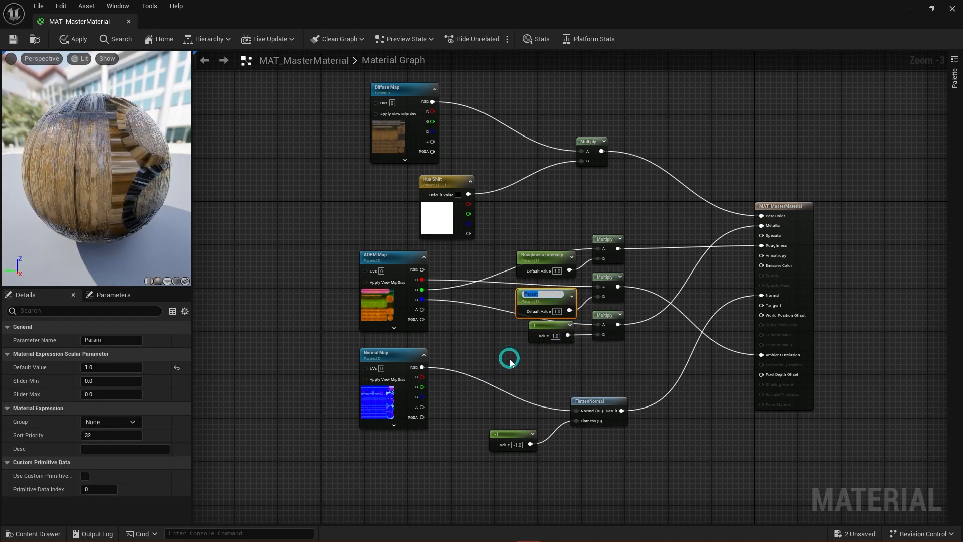
pyautogui.write('AO Intensity')
pyautogui.press('Return')
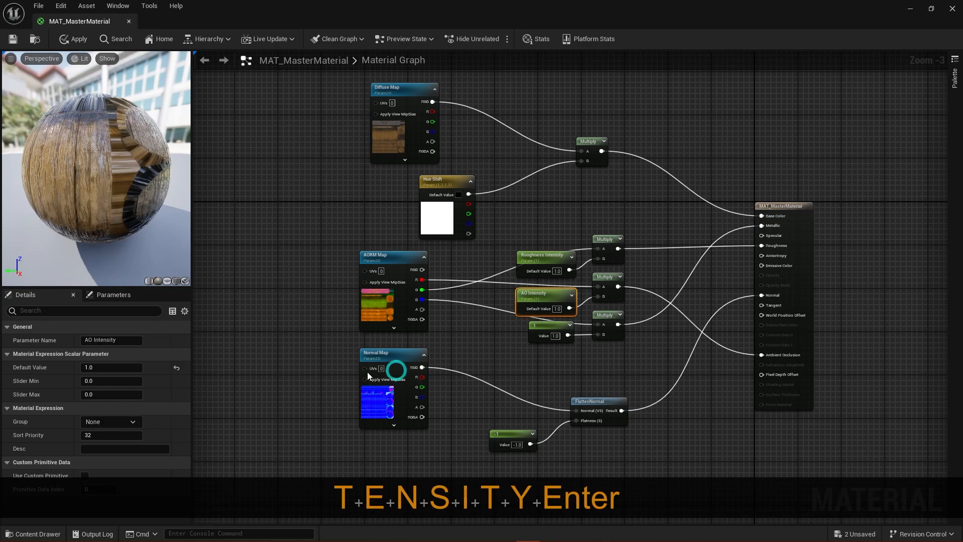
pyautogui.click(128, 422)
pyautogui.click(114, 433)
# Step: Convert the constant in the metallic Multiply to a parameter named "Metallic Intensity"
pyautogui.rightClick(546, 335)
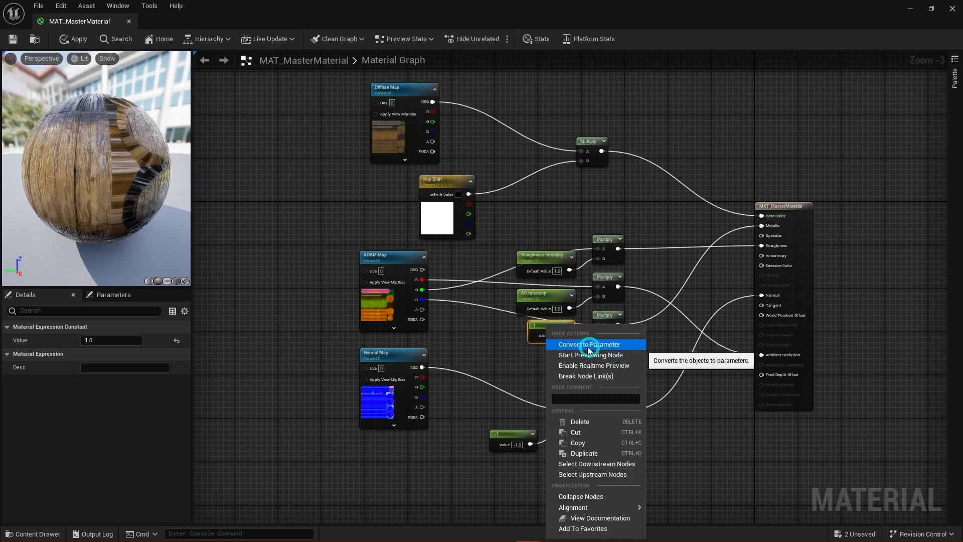
pyautogui.click(611, 345)
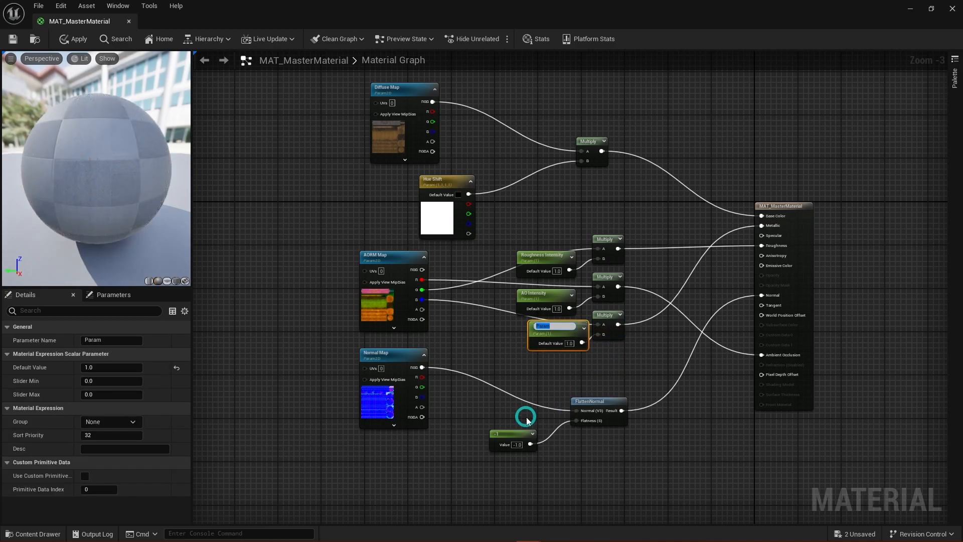
pyautogui.write('Em')
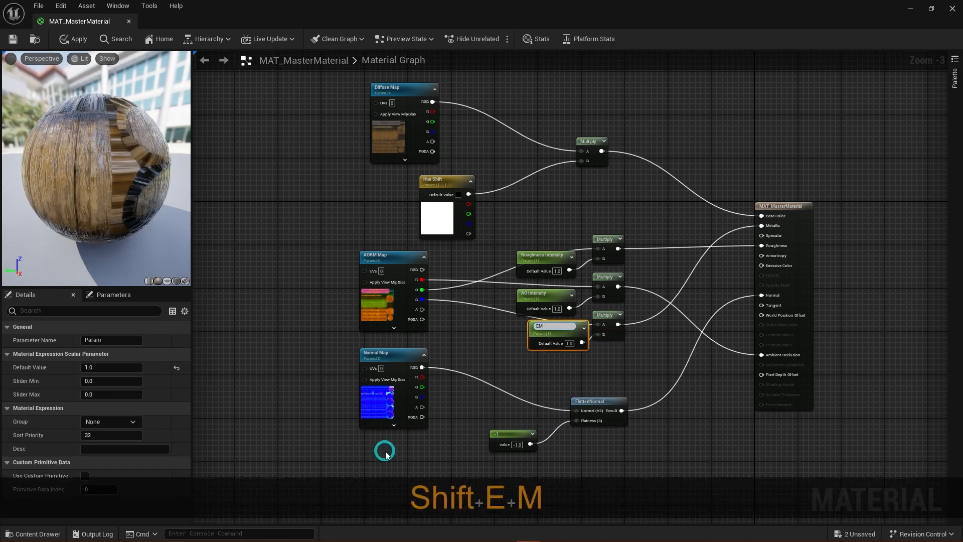
pyautogui.press('BackSpace')
pyautogui.press('BackSpace')
pyautogui.write('Metallic ')
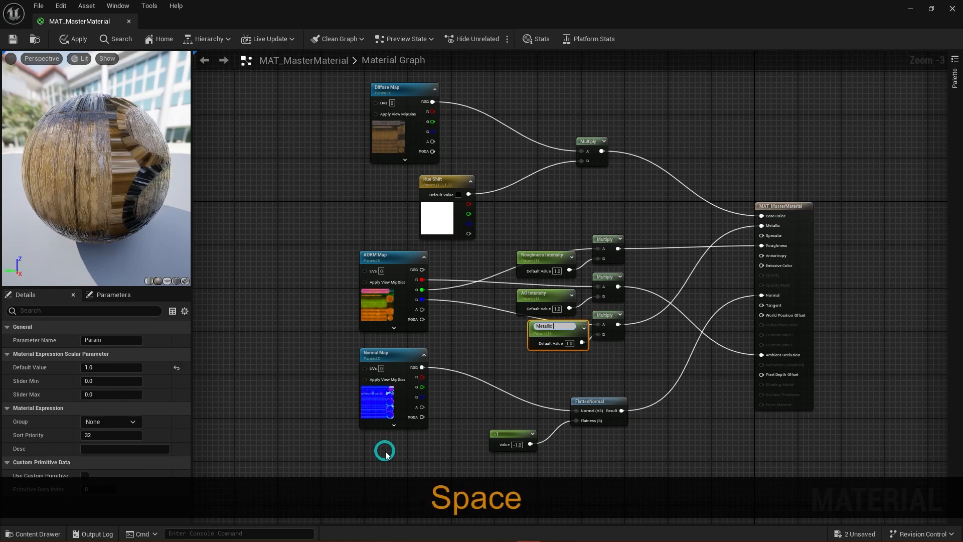
pyautogui.write('Intensity')
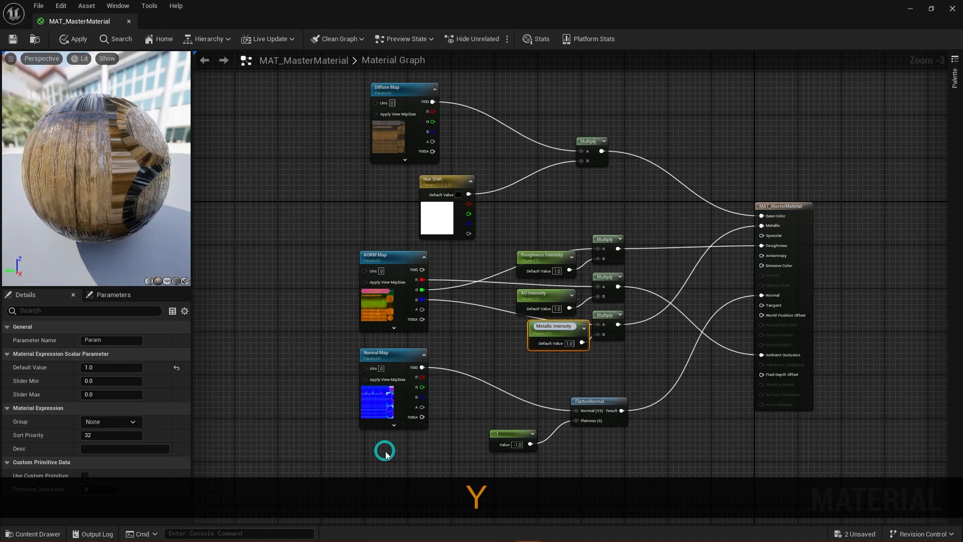
pyautogui.press('Return')
# Step: Align the Metallic Intensity node under AO Intensity and assign it to the Adjustment Paramaters group
pyautogui.moveTo(549, 328); pyautogui.dragTo(538, 335)
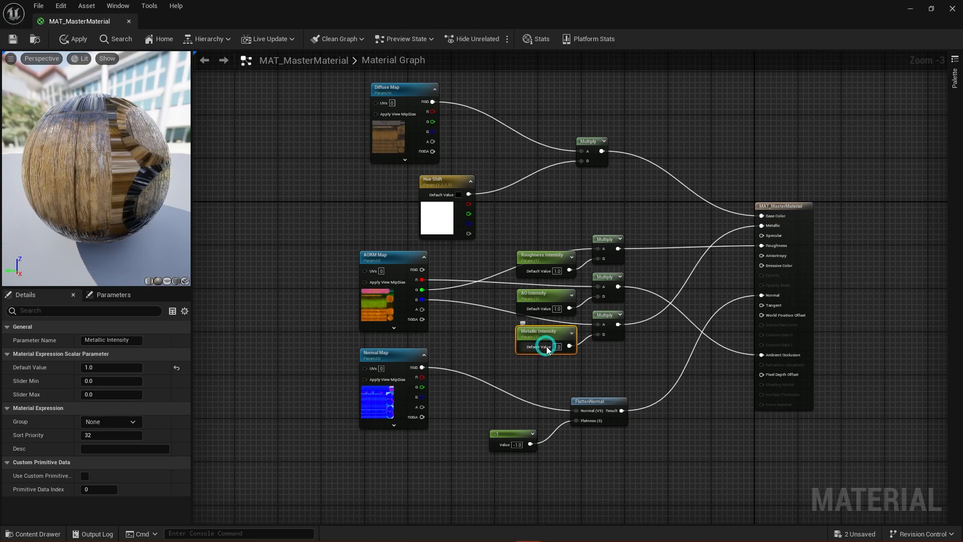
pyautogui.click(131, 421)
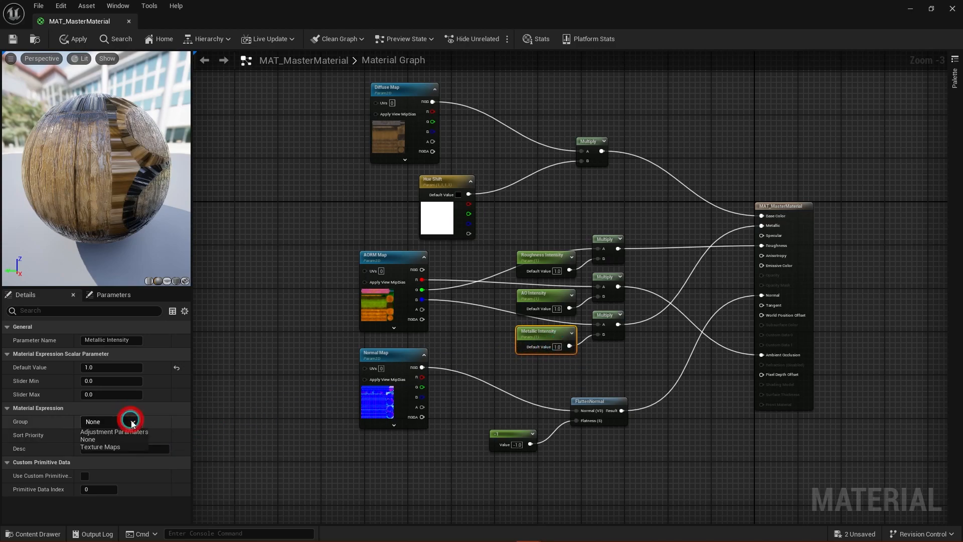
pyautogui.click(130, 432)
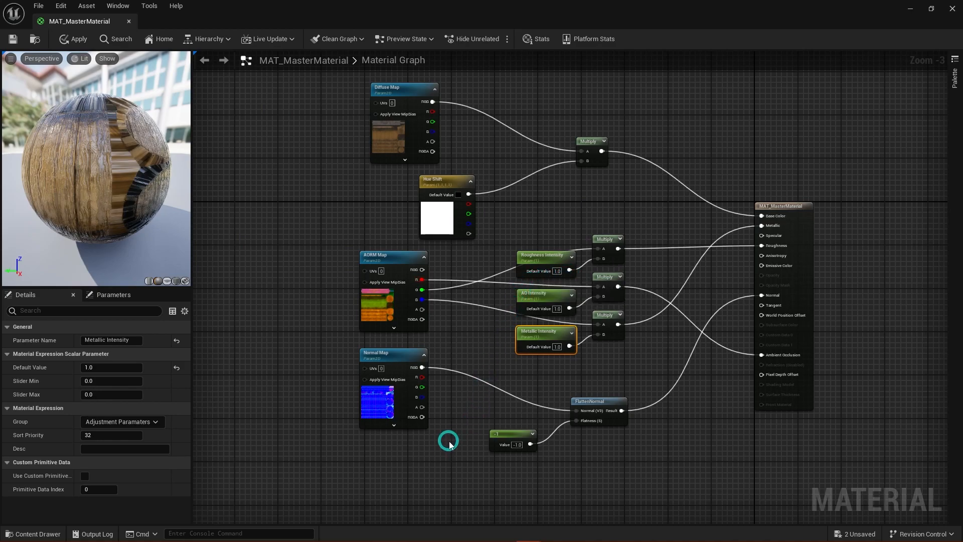
# Step: Convert the constant feeding the FlattenNormal node's Flatness input to a parameter named "Normal Intensity (flatten)"
pyautogui.rightClick(507, 436)
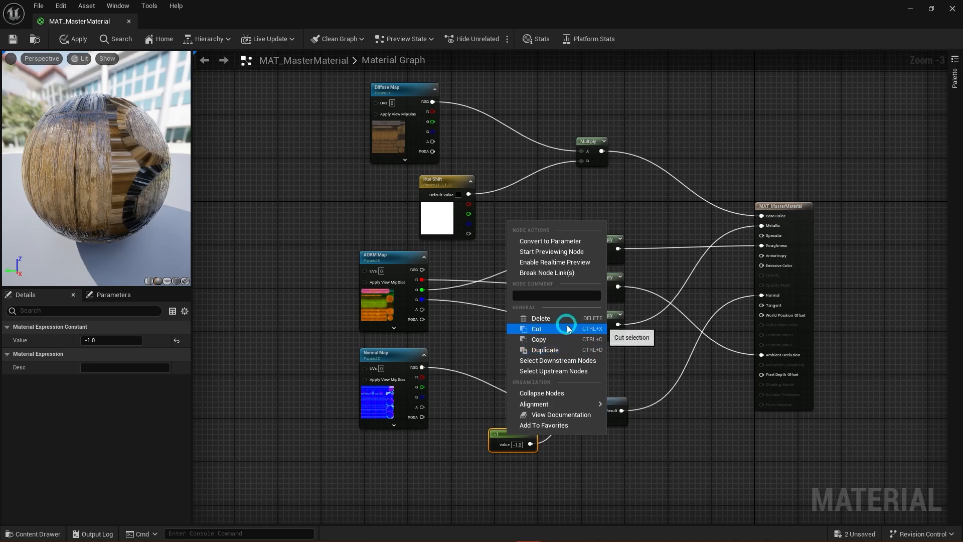
pyautogui.click(552, 242)
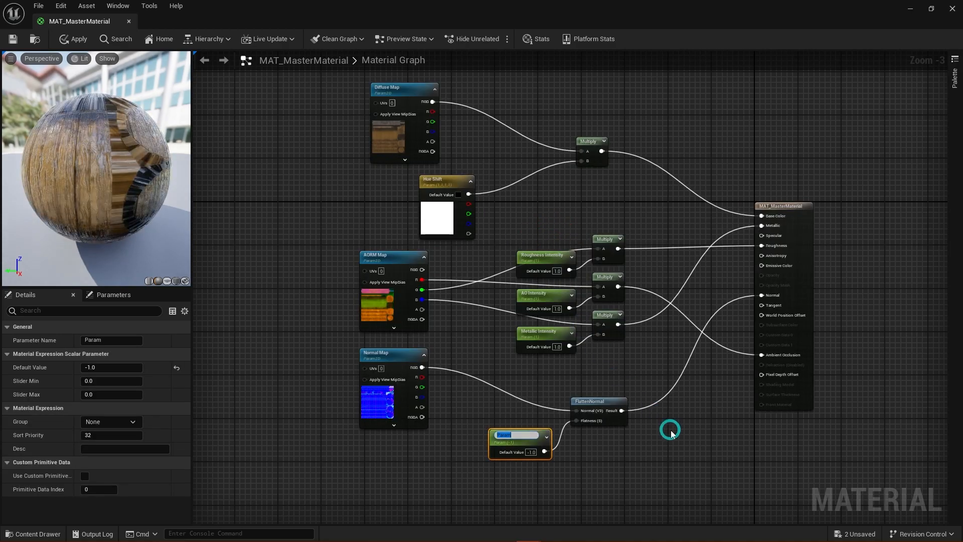
pyautogui.write('Normal I')
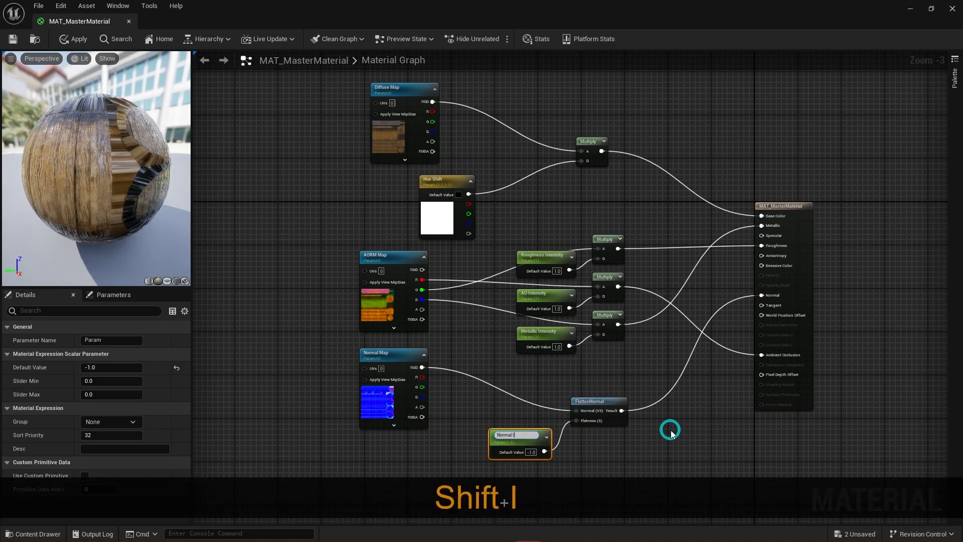
pyautogui.write('ntensity (')
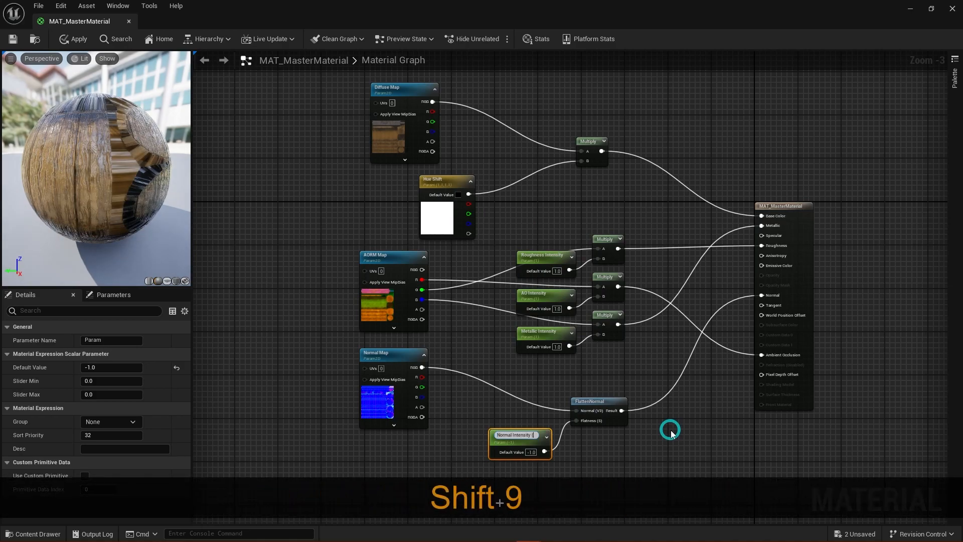
pyautogui.write('flatten')
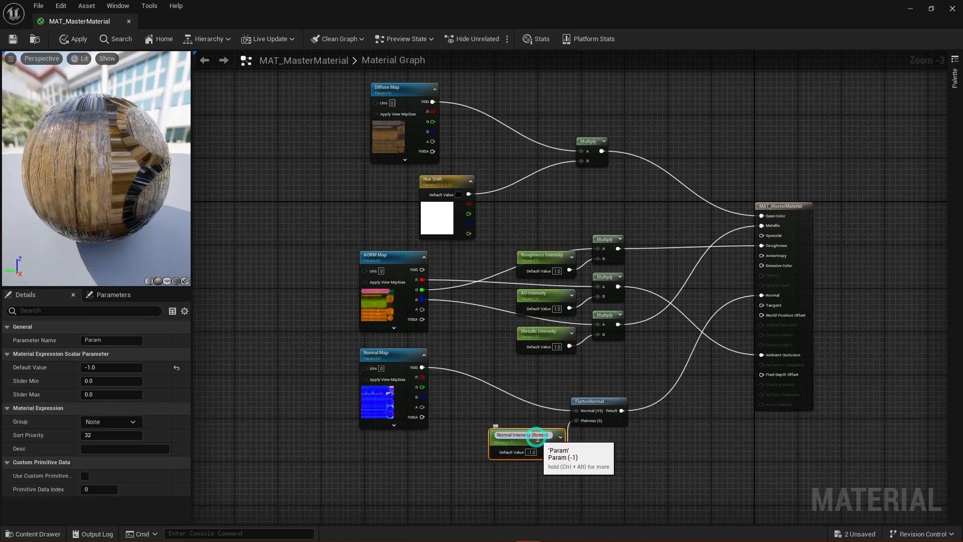
pyautogui.click(449, 458)
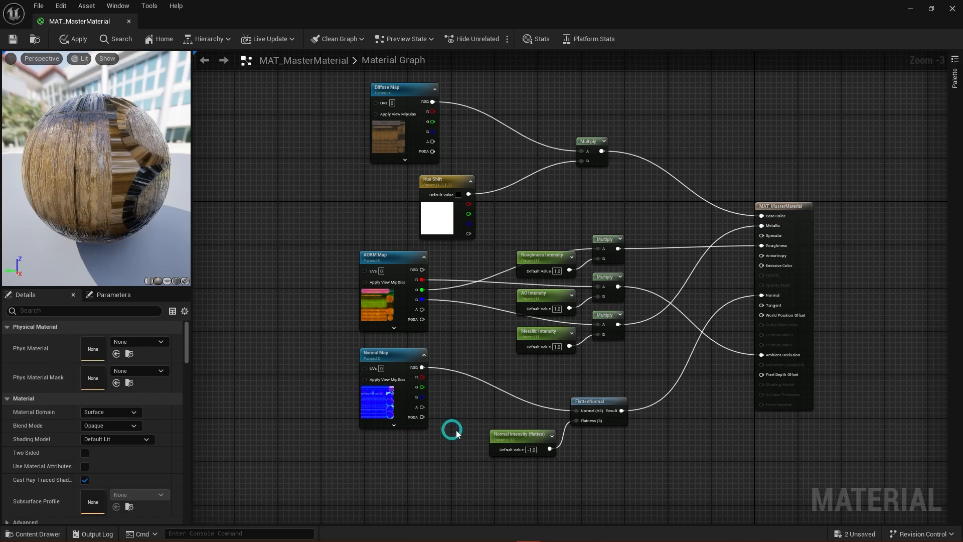
# Step: Assign the Normal Intensity (flatten) parameter to the Adjustment Paramaters group
pyautogui.click(499, 434)
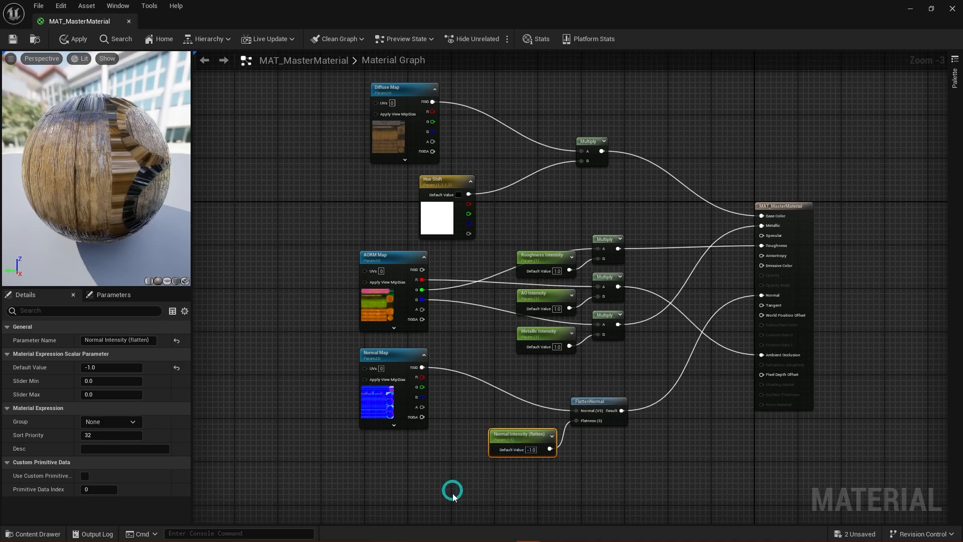
pyautogui.click(121, 425)
pyautogui.click(130, 425)
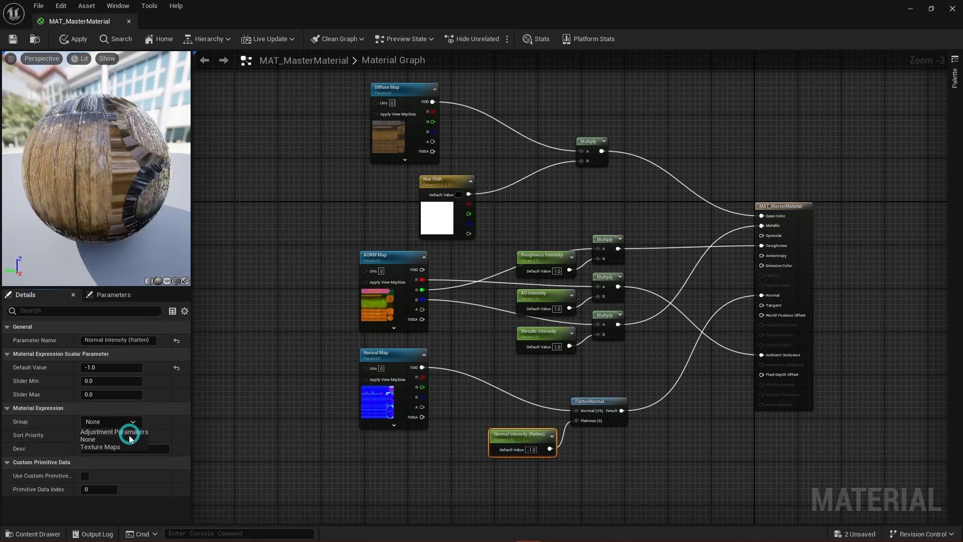
pyautogui.click(129, 435)
# Step: Try to save the master material, cancelling the request to save the untitled level
pyautogui.moveTo(315, 220); pyautogui.dragTo(397, 238, button='right')
pyautogui.scroll(-1, 344, 253)
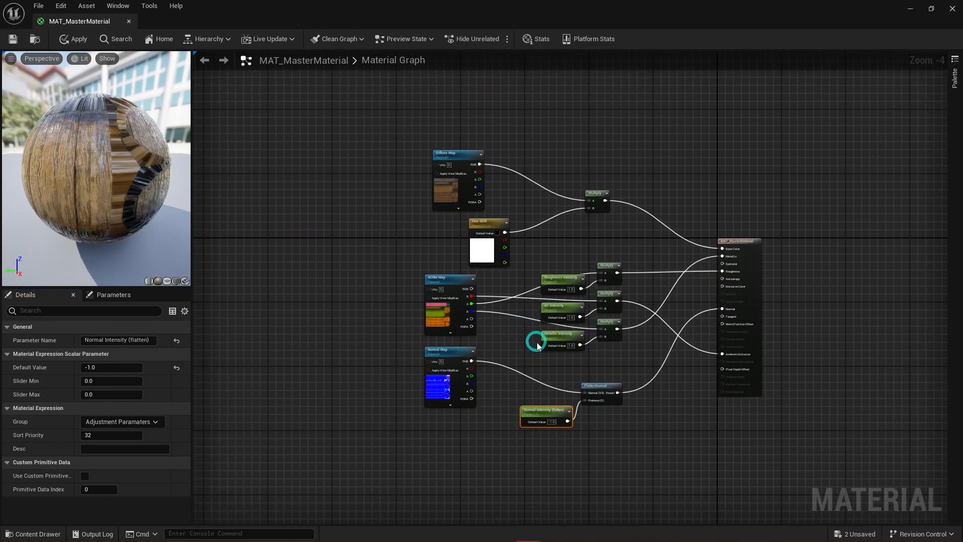
pyautogui.click(315, 287)
pyautogui.hotkey('ctrl', 'shift', 's')
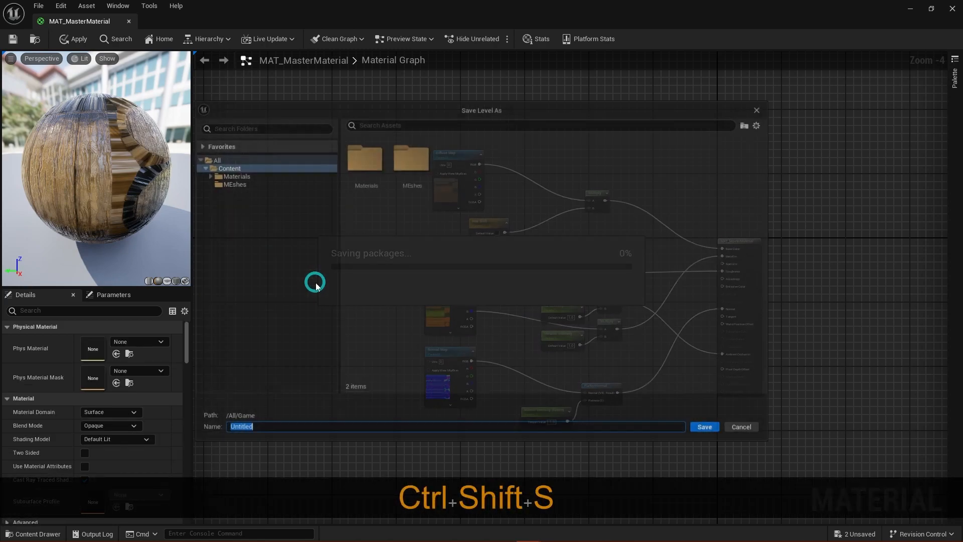
pyautogui.click(744, 428)
pyautogui.hotkey('ctrl', 's')
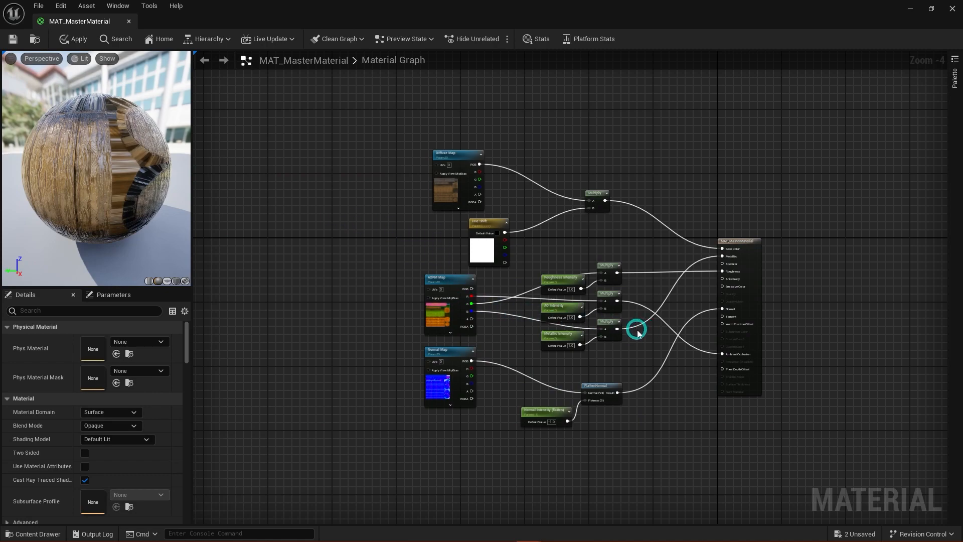
# Step: Add a three-vector constant, a scalar constant and a Multiply node in the empty area below the FlattenNormal node
pyautogui.scroll(1, 485, 323)
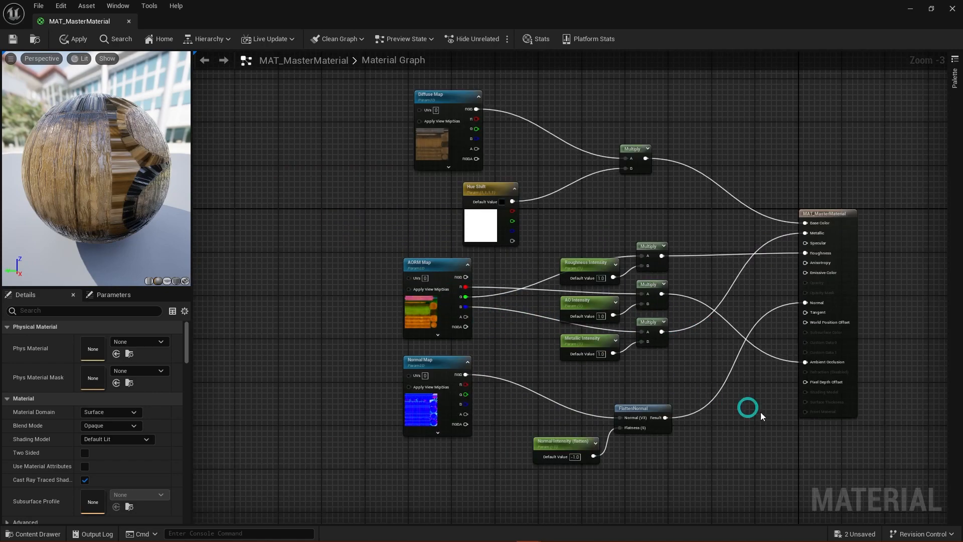
pyautogui.moveTo(764, 417); pyautogui.dragTo(696, 388, button='right')
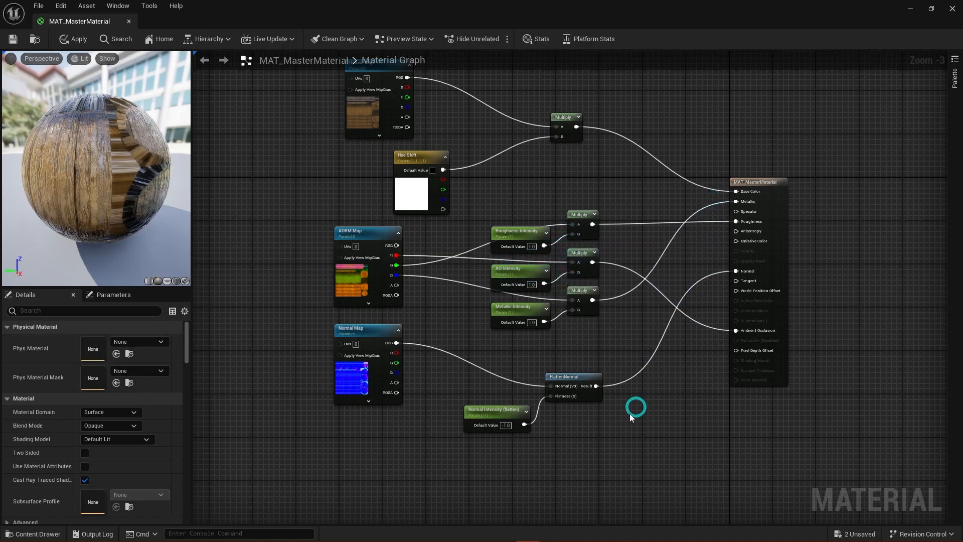
pyautogui.press('3')
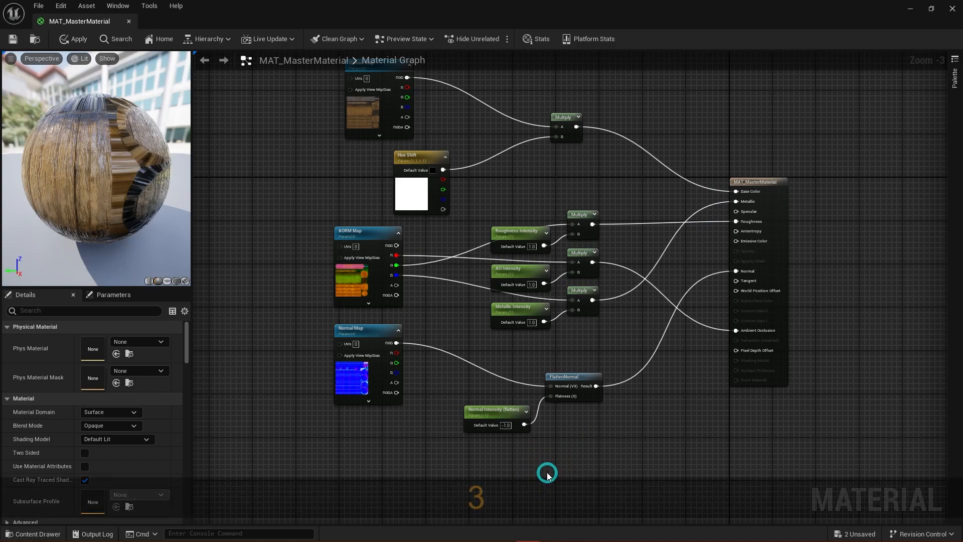
pyautogui.click(545, 466)
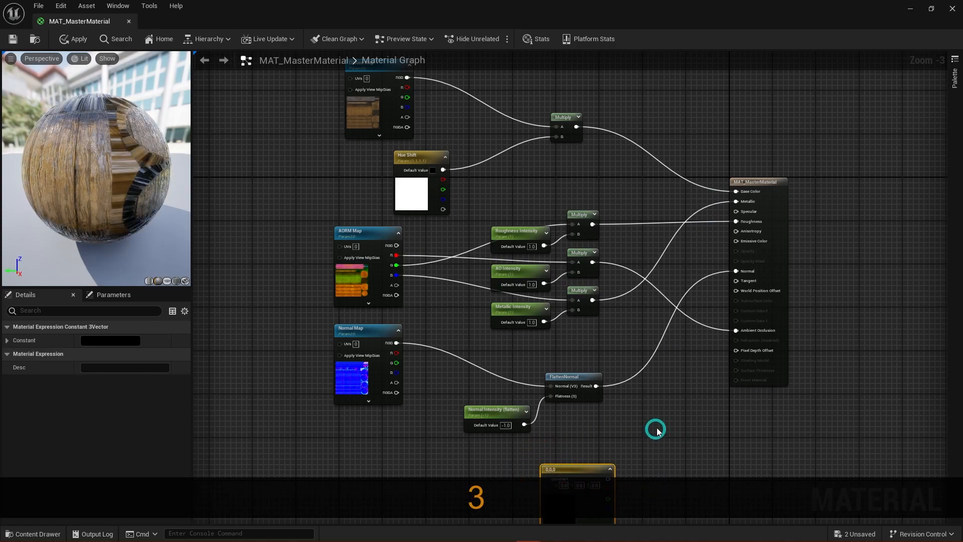
pyautogui.press('1')
pyautogui.click(651, 454)
pyautogui.press('m')
pyautogui.click(737, 440)
pyautogui.moveTo(811, 432); pyautogui.dragTo(760, 284, button='right')
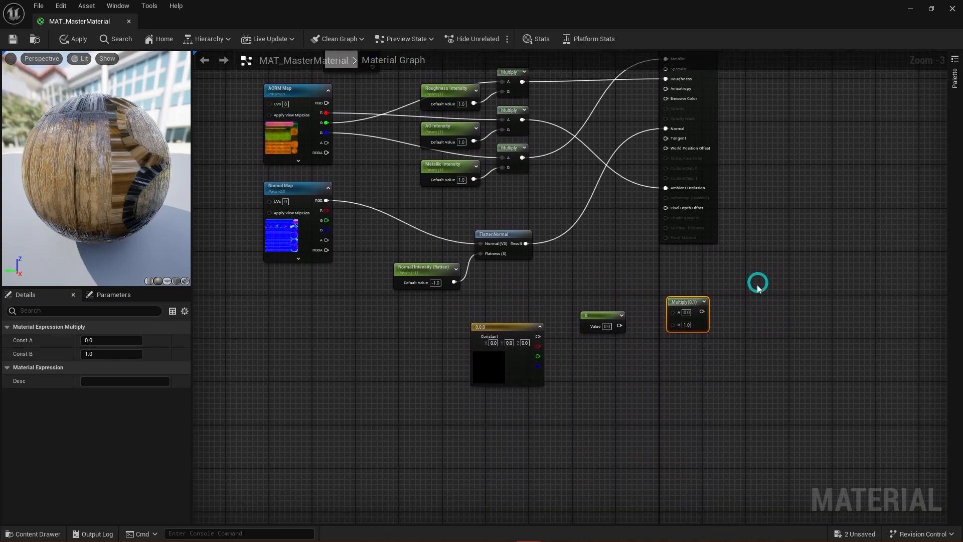
# Step: Arrange the new nodes, feed both constants into the Multiply node and connect its output to Emissive Color
pyautogui.moveTo(610, 314); pyautogui.dragTo(519, 411)
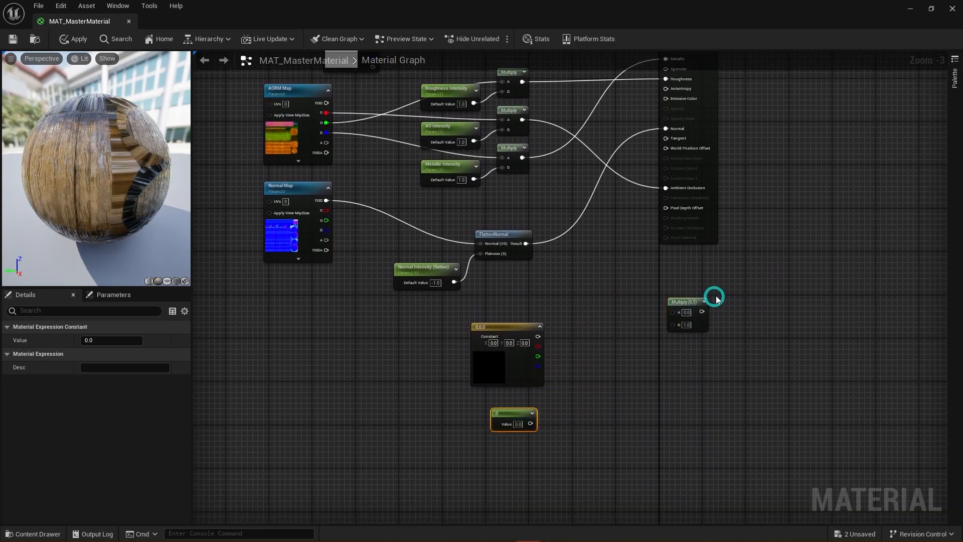
pyautogui.moveTo(687, 302); pyautogui.dragTo(586, 365)
pyautogui.moveTo(538, 336); pyautogui.dragTo(578, 380)
pyautogui.moveTo(531, 424); pyautogui.dragTo(666, 99)
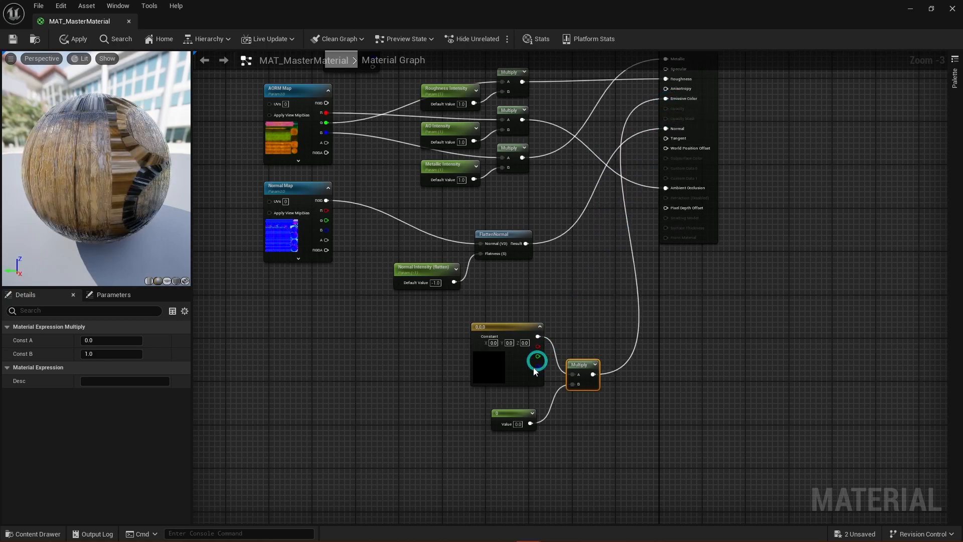
# Step: Set the emissive three-vector constant to white
pyautogui.doubleClick(482, 377)
pyautogui.moveTo(623, 404); pyautogui.dragTo(622, 302)
pyautogui.click(626, 524)
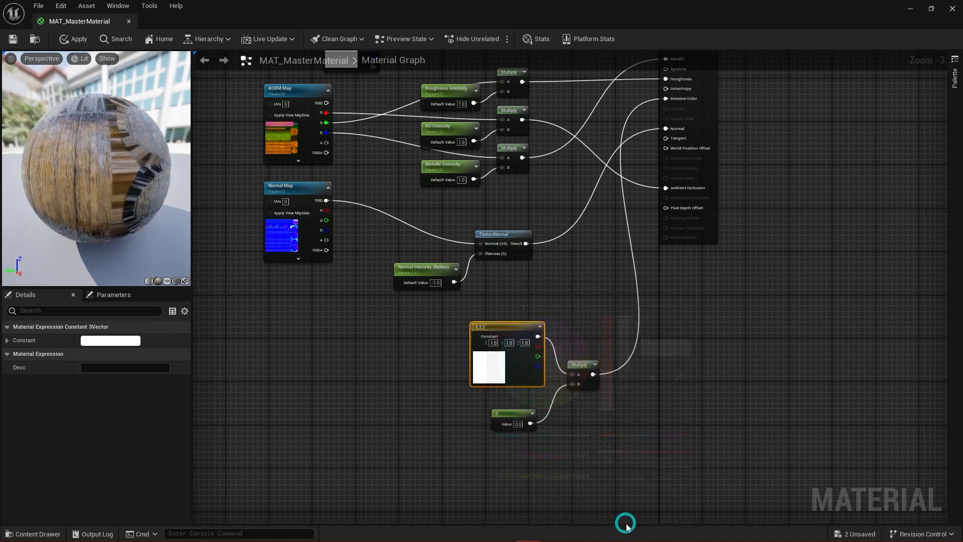
# Step: Set the scalar constant multiplying the emissive color to 1, and raise it to 10
pyautogui.click(518, 424)
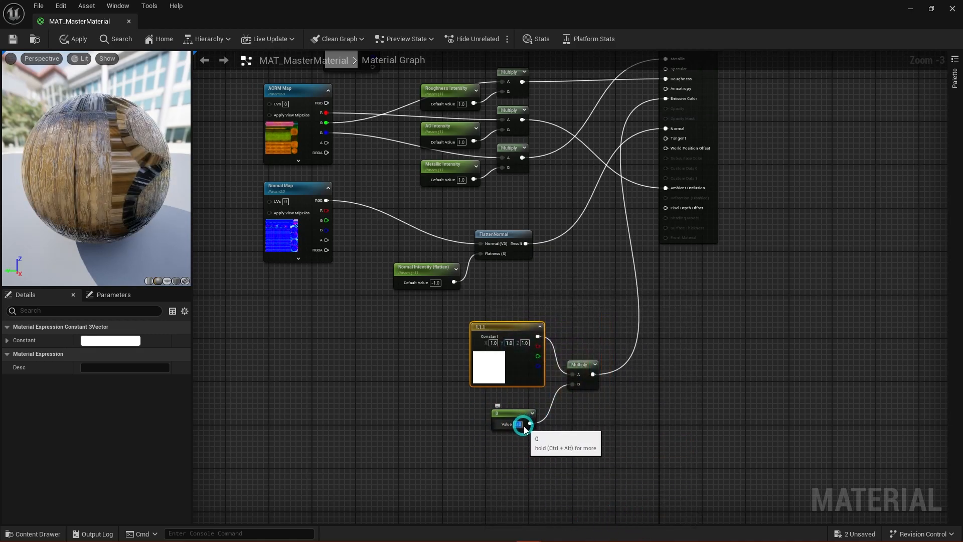
pyautogui.write('1')
pyautogui.press('Return')
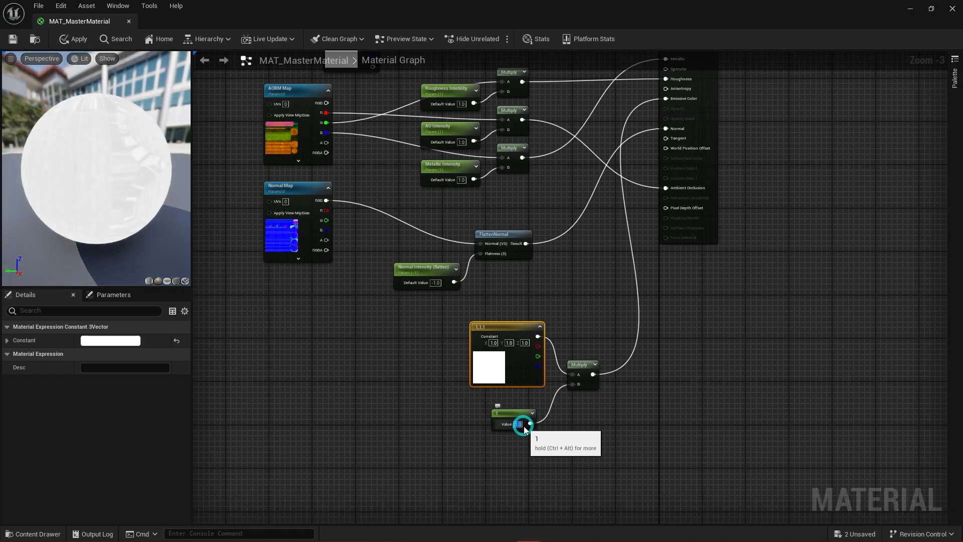
pyautogui.write('10')
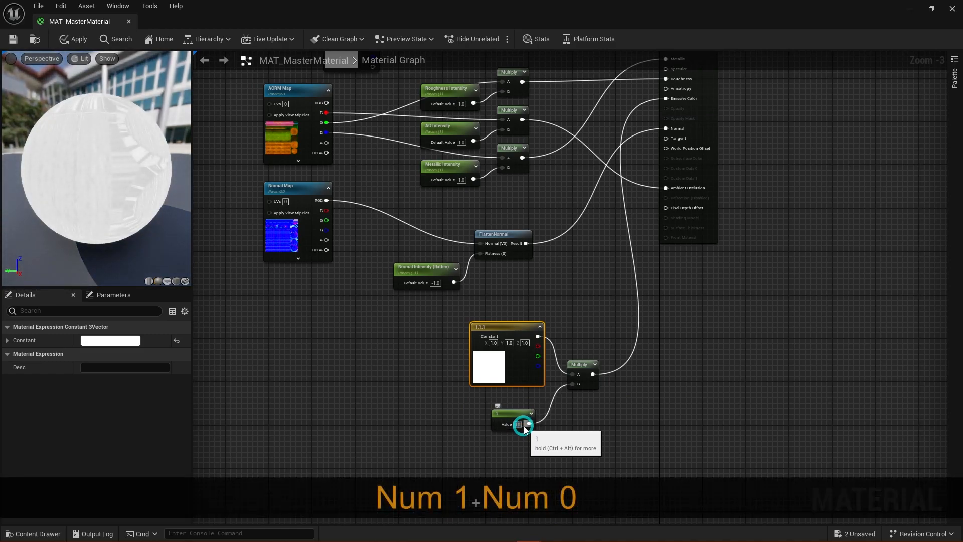
pyautogui.press('Return')
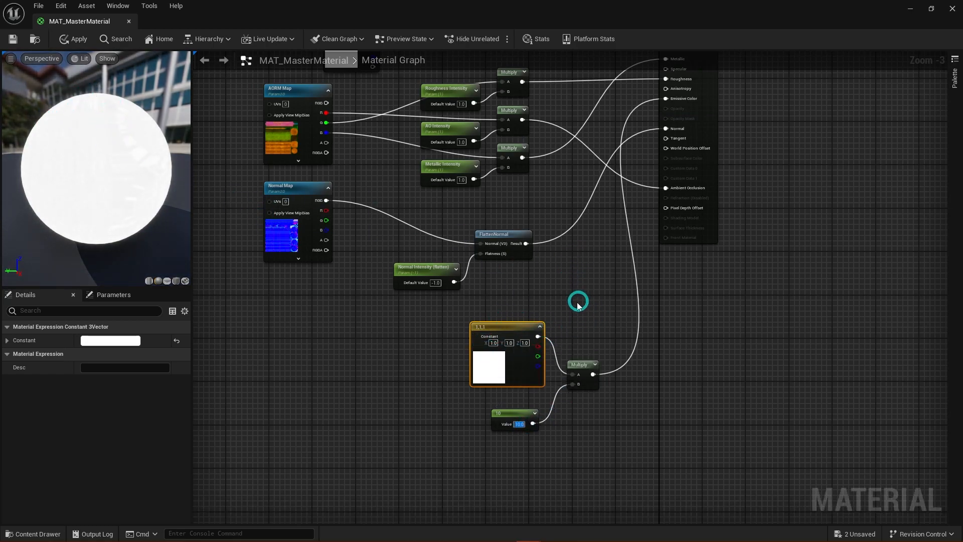
# Step: Delete the emissive color constant, its scalar constant and their Multiply node
pyautogui.moveTo(591, 264); pyautogui.dragTo(634, 426, button='right')
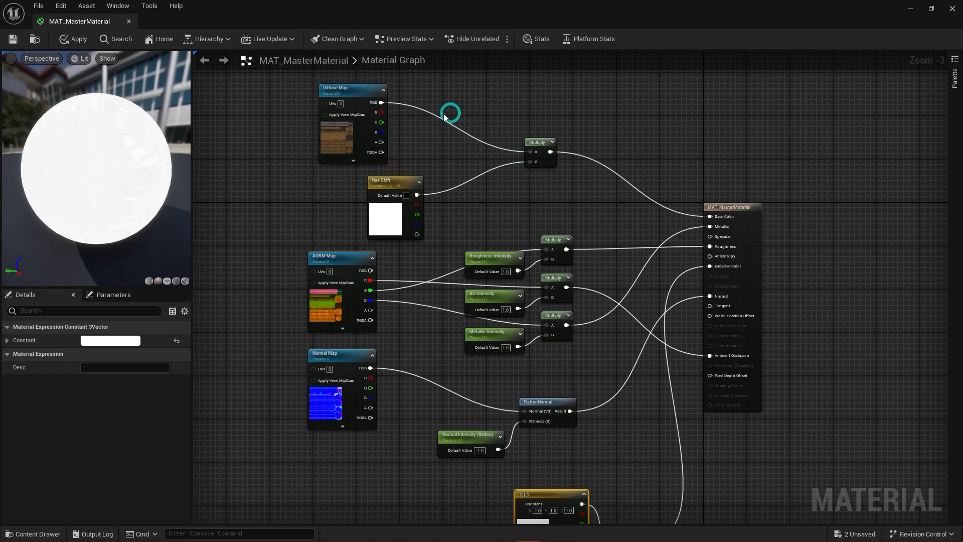
pyautogui.moveTo(636, 433); pyautogui.dragTo(615, 213, button='right')
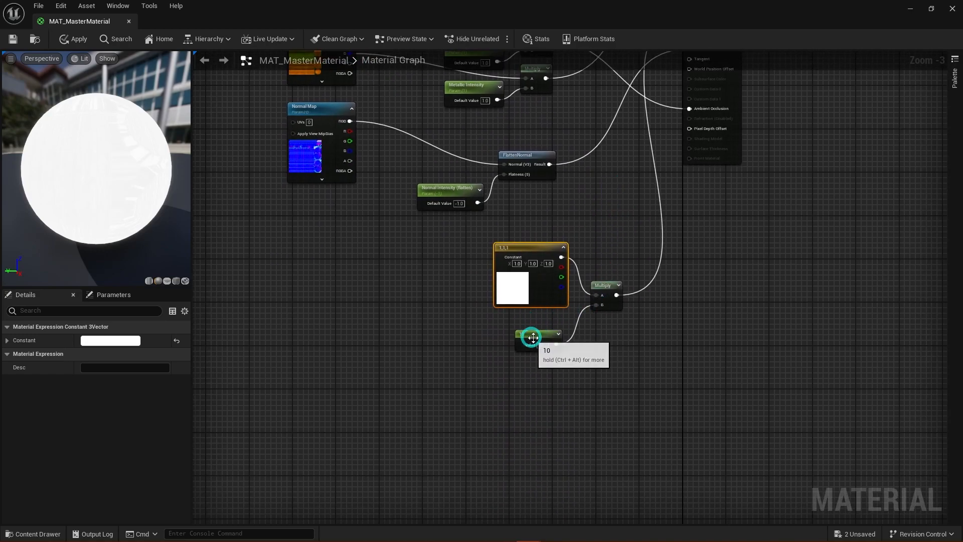
pyautogui.moveTo(659, 228); pyautogui.dragTo(532, 391)
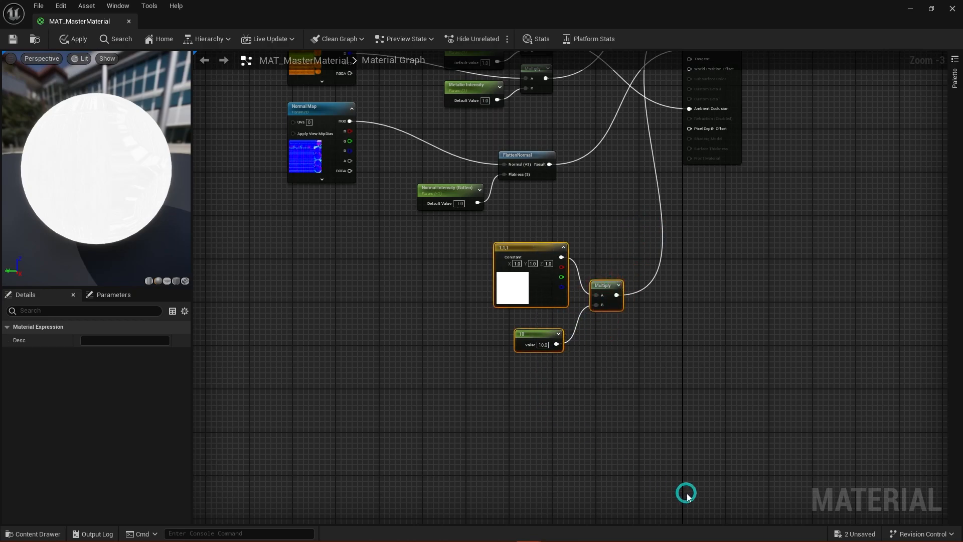
pyautogui.press('Delete')
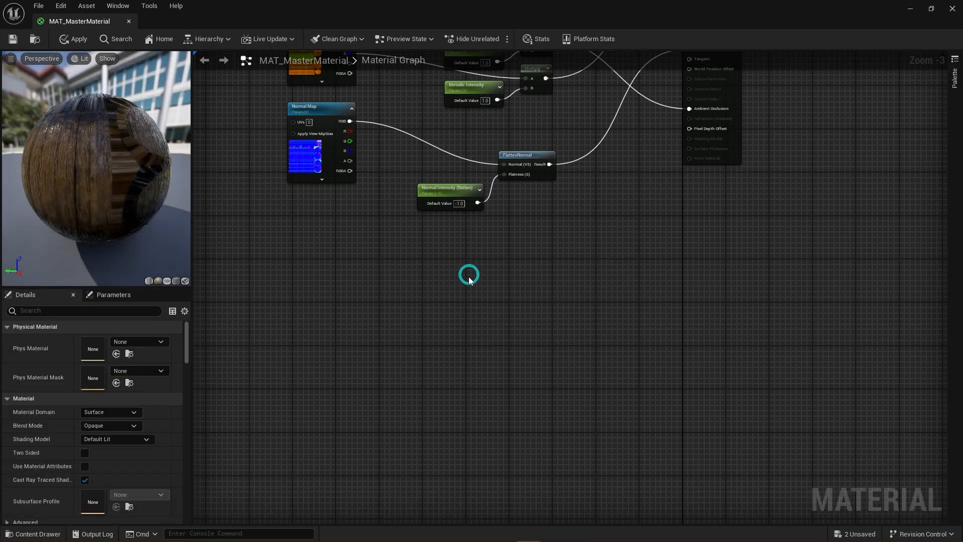
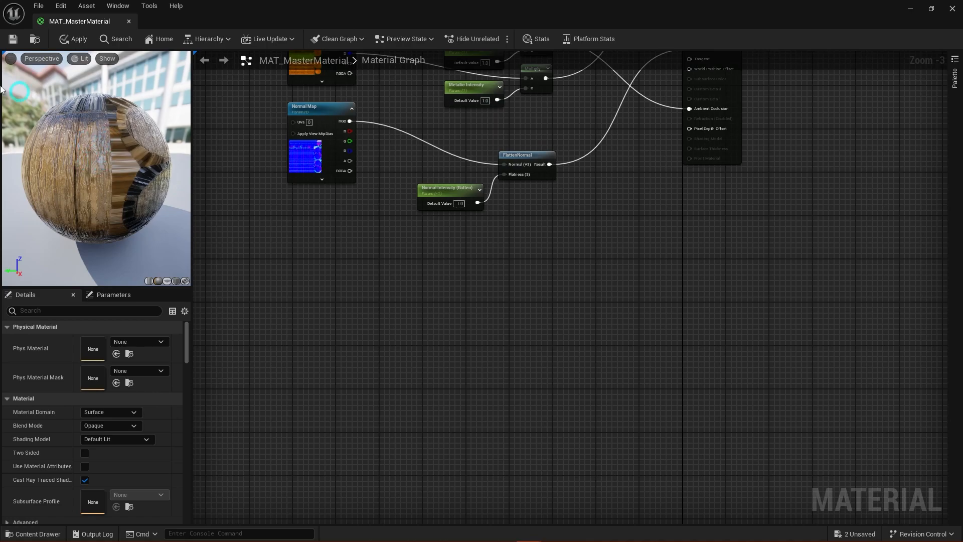
# Step: Check the material on the preview sphere, save MAT_MasterMaterial and close its editor
pyautogui.moveTo(98, 152); pyautogui.dragTo(137, 219)
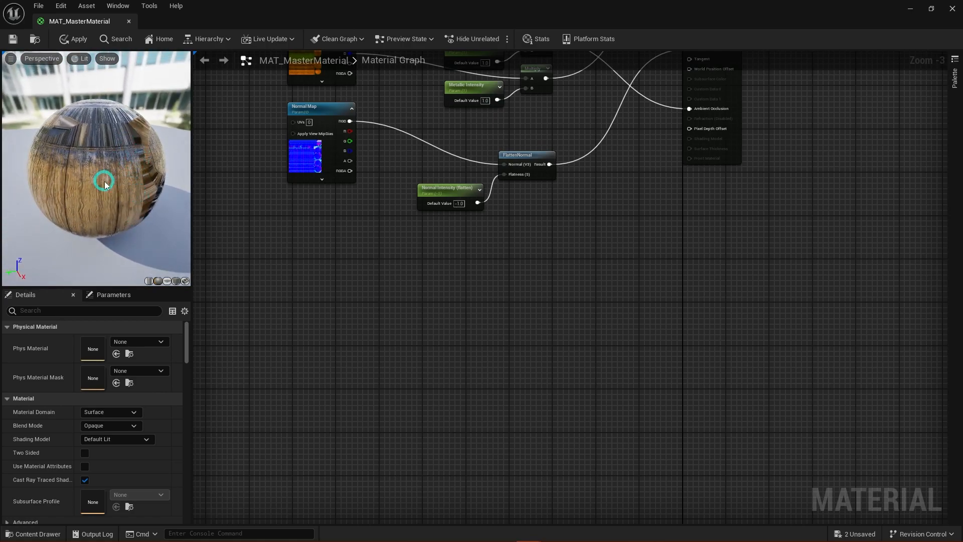
pyautogui.scroll(1, 635, 216)
pyautogui.keyDown('alt'); pyautogui.moveTo(624, 142); pyautogui.dragTo(682, 400, button='middle'); pyautogui.keyUp('alt')
pyautogui.scroll(-1, 682, 400)
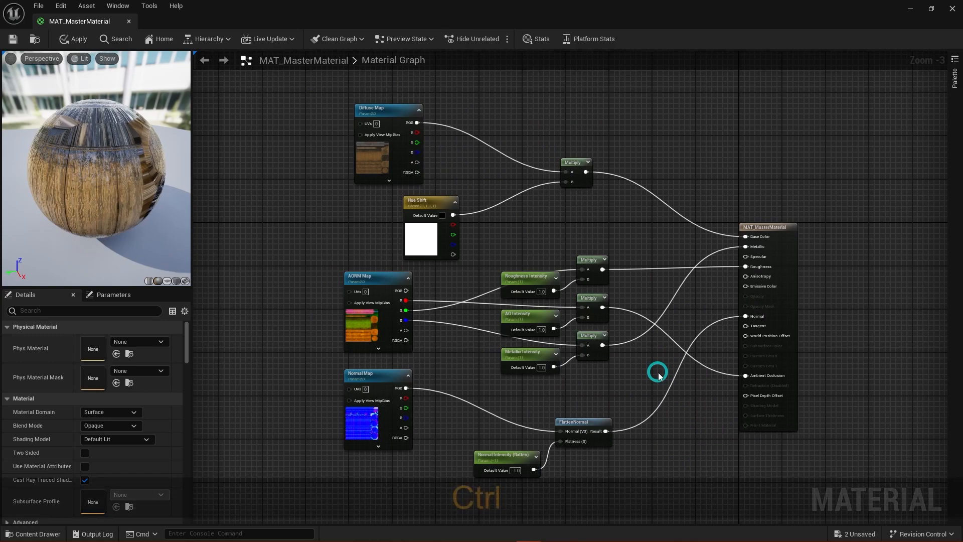
pyautogui.hotkey('ctrl', 's')
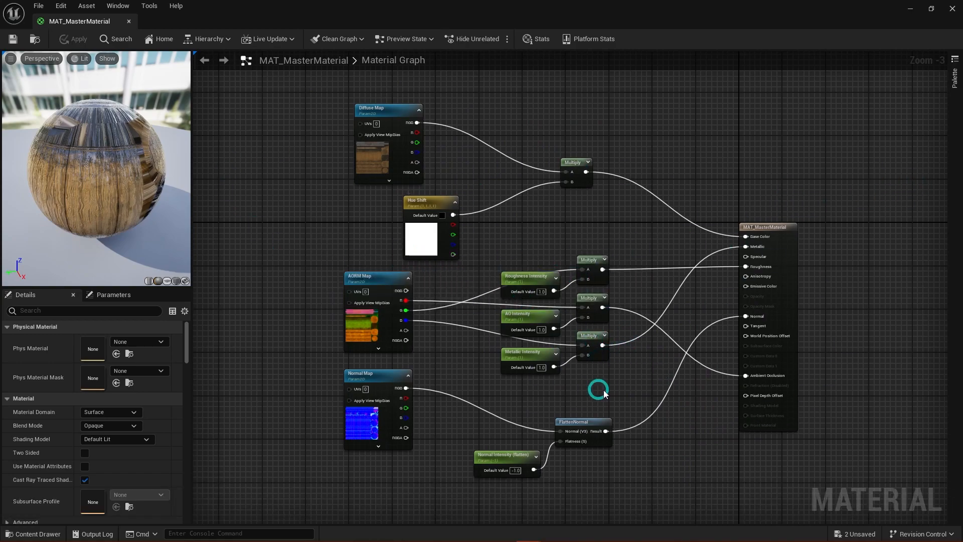
pyautogui.click(952, 9)
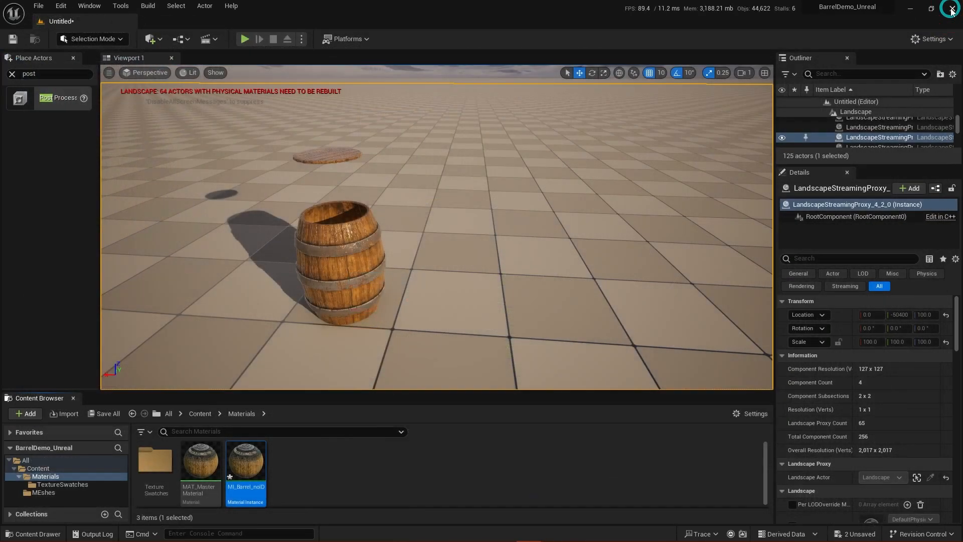
# Step: Open the MI_Barrel_noID material instance and reduce its editor to a smaller window so the level's barrel stays in view
pyautogui.doubleClick(251, 468)
pyautogui.click(586, 207)
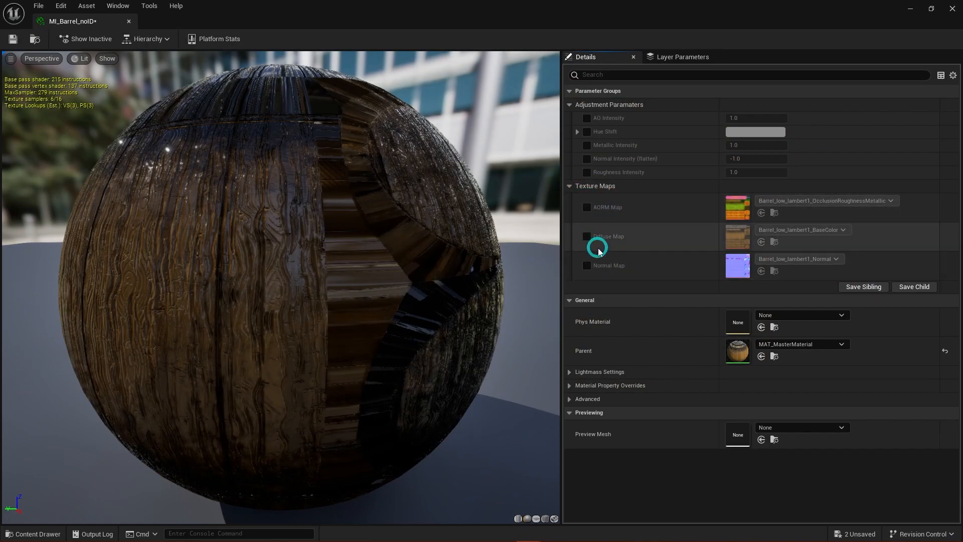
pyautogui.click(929, 6)
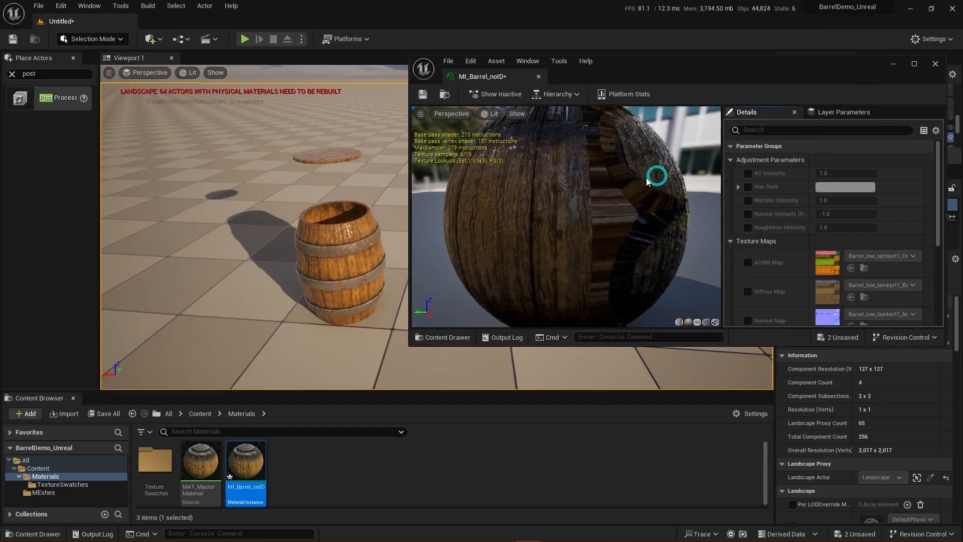
pyautogui.scroll(-1, 799, 261)
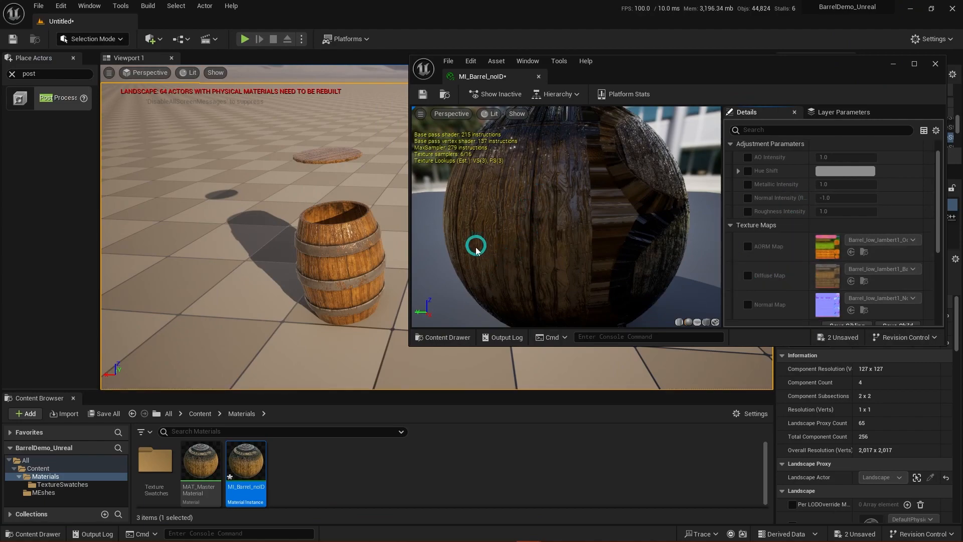
# Step: Save MI_Barrel_noID along with all unsaved content, and apply the instance to the barrel in the level
pyautogui.hotkey('ctrl', 's')
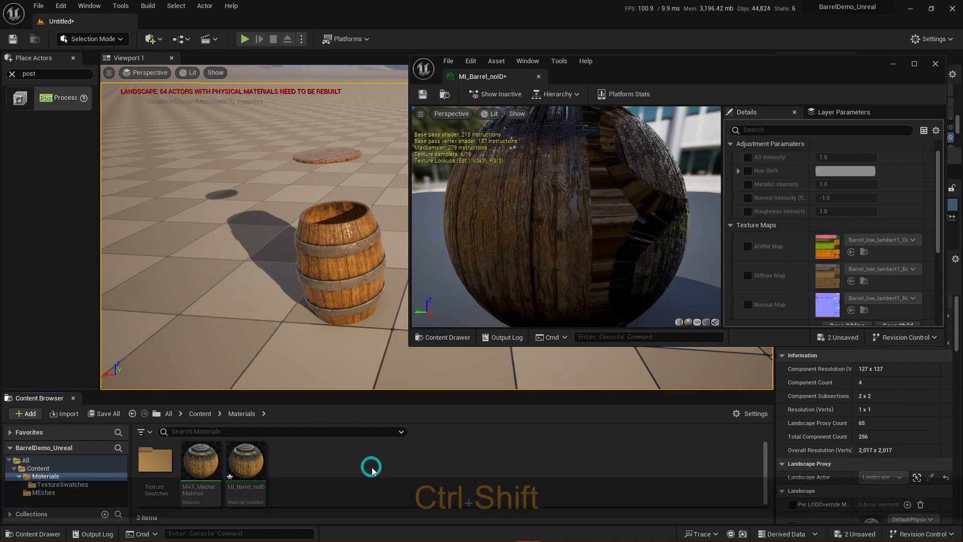
pyautogui.hotkey('ctrl', 'shift', 's')
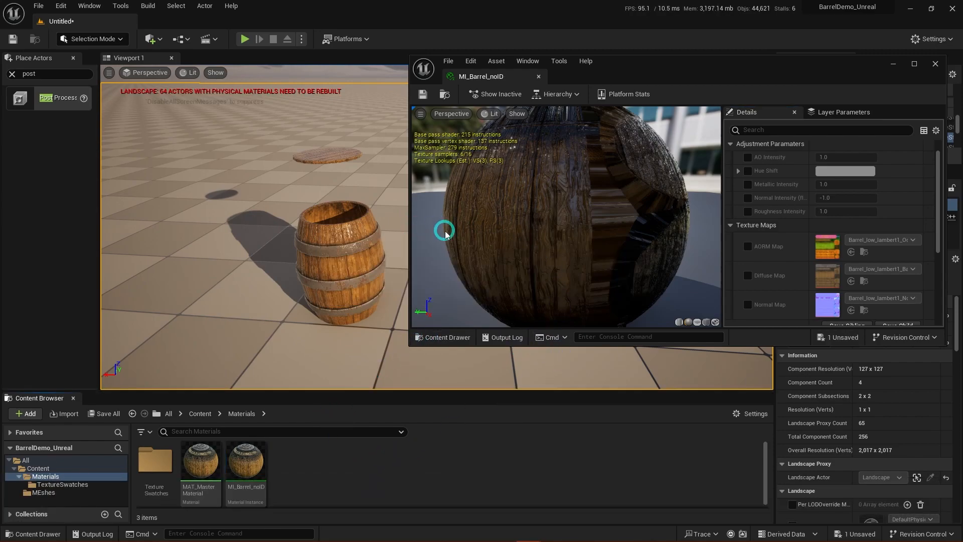
pyautogui.moveTo(247, 461); pyautogui.dragTo(349, 266)
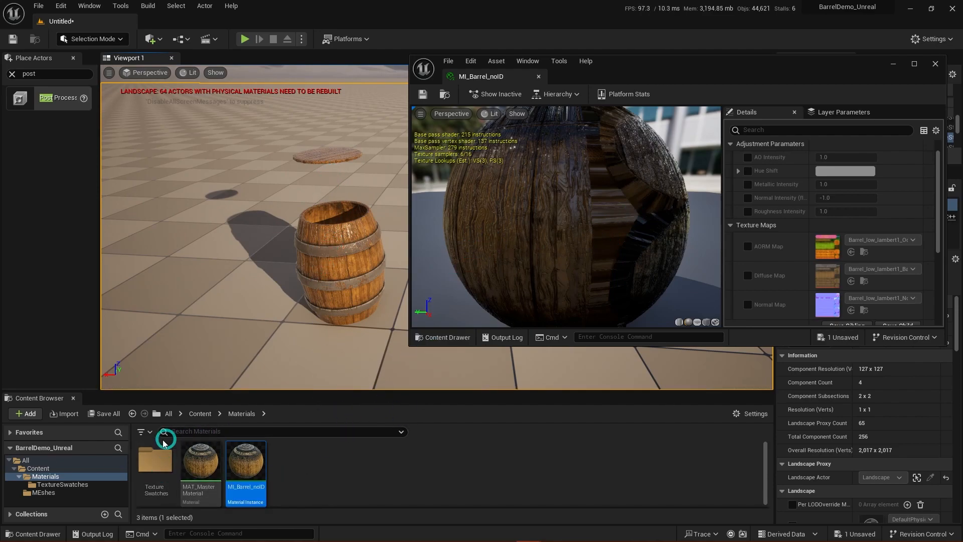
# Step: Place three Barrel_low meshes from the MEshes folder around the textured barrel in the level
pyautogui.click(44, 492)
pyautogui.moveTo(174, 469); pyautogui.dragTo(207, 312)
pyautogui.moveTo(158, 454); pyautogui.dragTo(257, 201)
pyautogui.moveTo(158, 458); pyautogui.dragTo(383, 201)
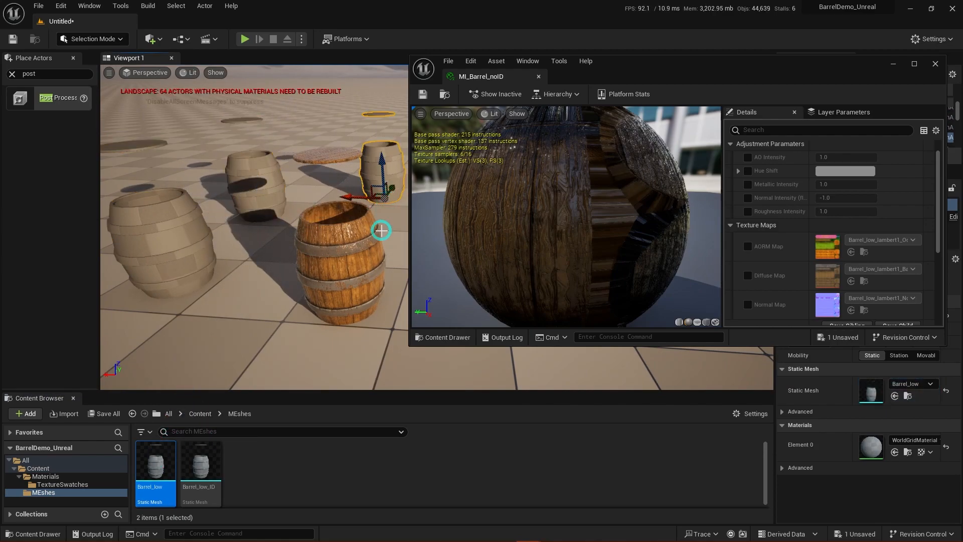
# Step: Apply MI_Barrel_noID from the Materials folder to the three new barrels, and undo the three material assignments
pyautogui.click(50, 476)
pyautogui.moveTo(246, 452); pyautogui.dragTo(392, 152)
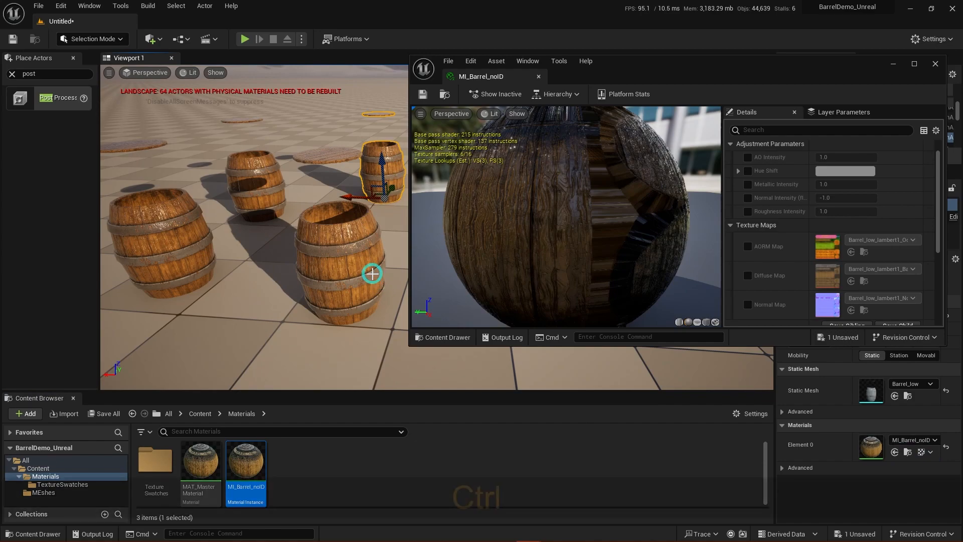
pyautogui.hotkey('ctrl', 'z')
pyautogui.hotkey('ctrl', 'z')
pyautogui.hotkey('ctrl', 'z')
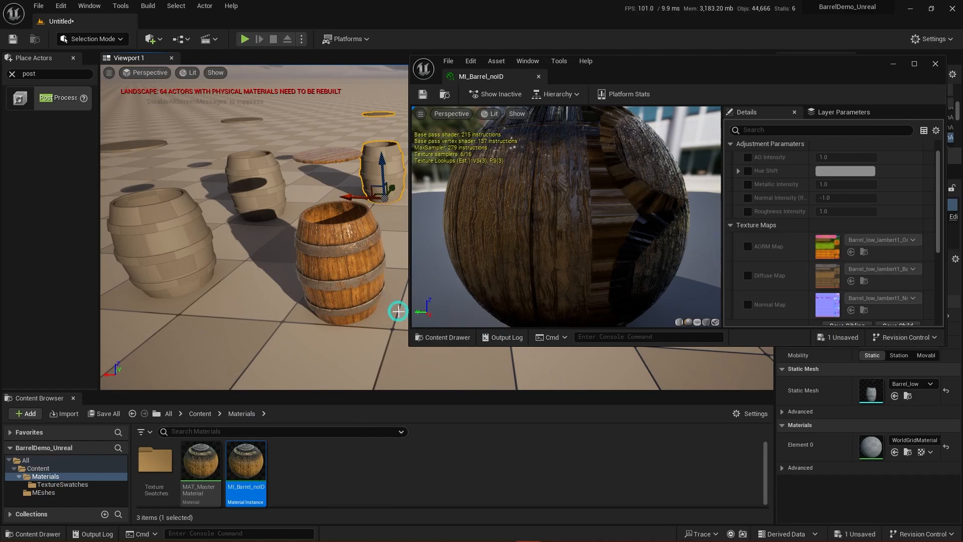
# Step: Open the Barrel_low static mesh from the MEshes folder and make its editor window taller
pyautogui.click(44, 492)
pyautogui.click(159, 469)
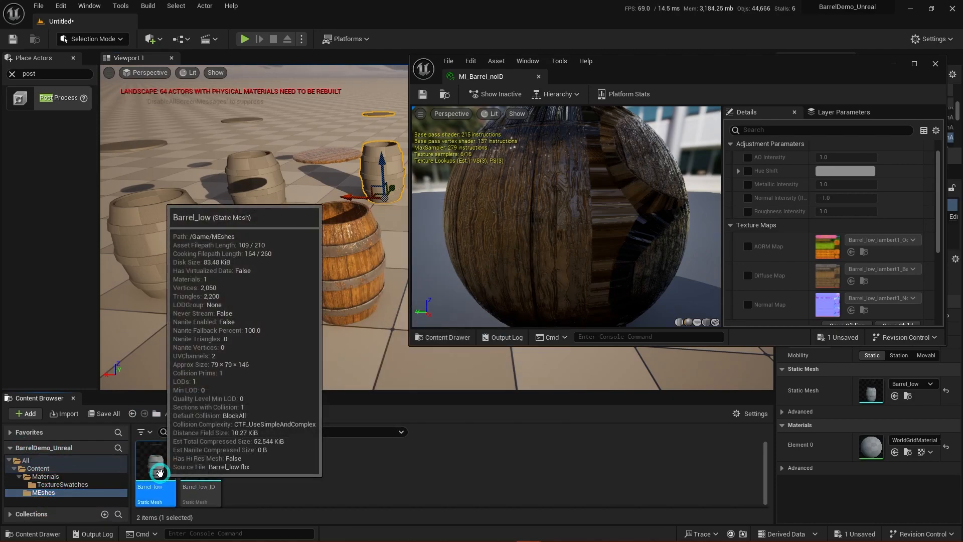
pyautogui.doubleClick(159, 472)
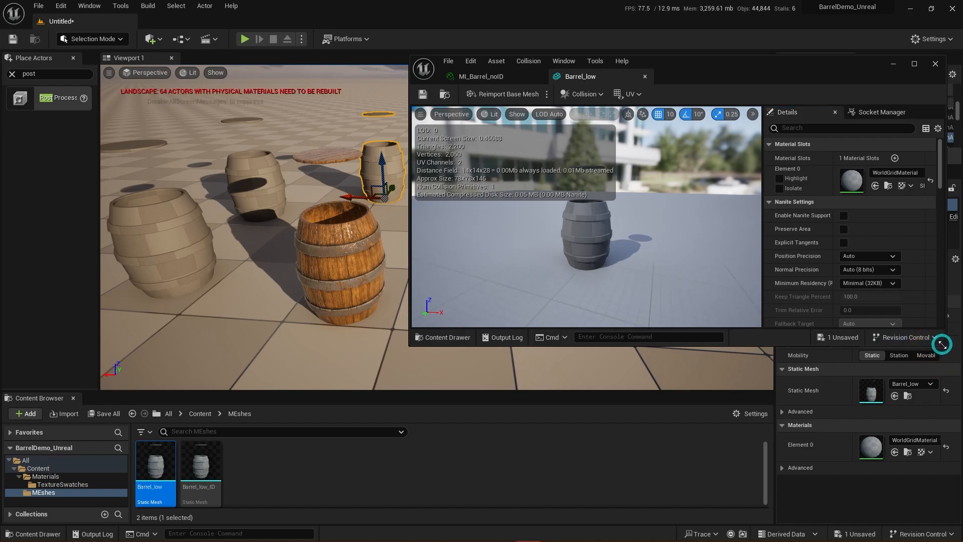
pyautogui.moveTo(943, 346); pyautogui.dragTo(941, 469)
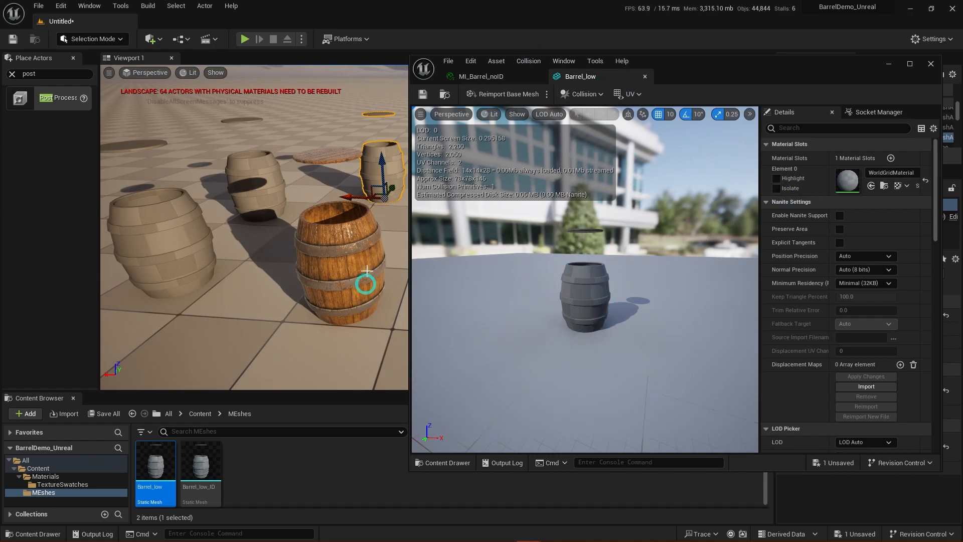
# Step: Delete the three untextured barrels from the level
pyautogui.click(265, 181)
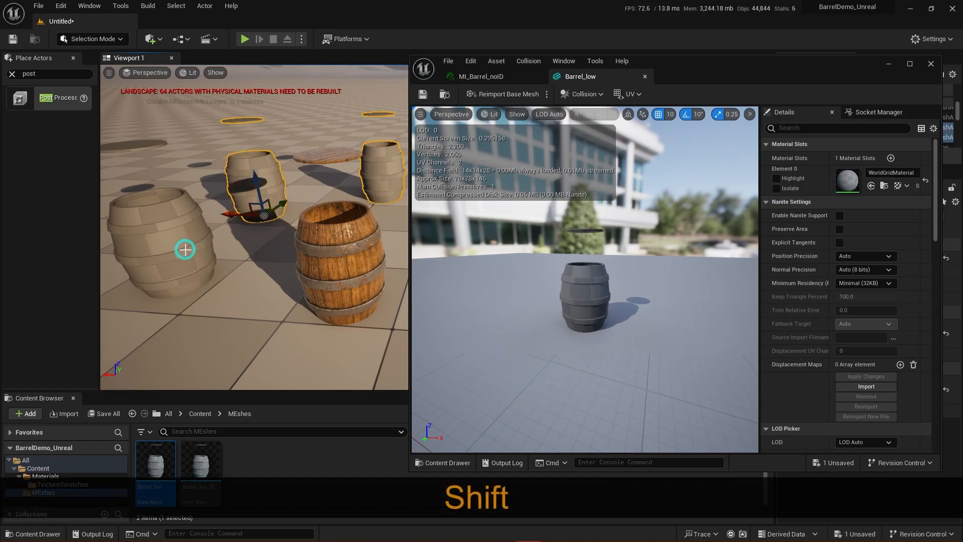
pyautogui.keyDown('shift'); pyautogui.click(184, 249); pyautogui.keyUp('shift')
pyautogui.press('Delete')
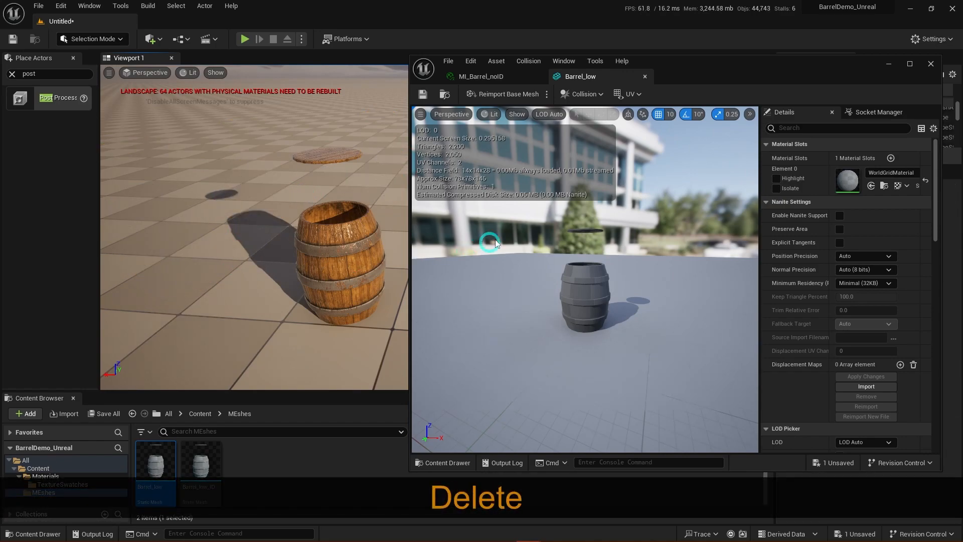
# Step: Assign MI_Barrel_noID from the Materials folder to the Element 0 material slot of the Barrel_low mesh
pyautogui.click(535, 285)
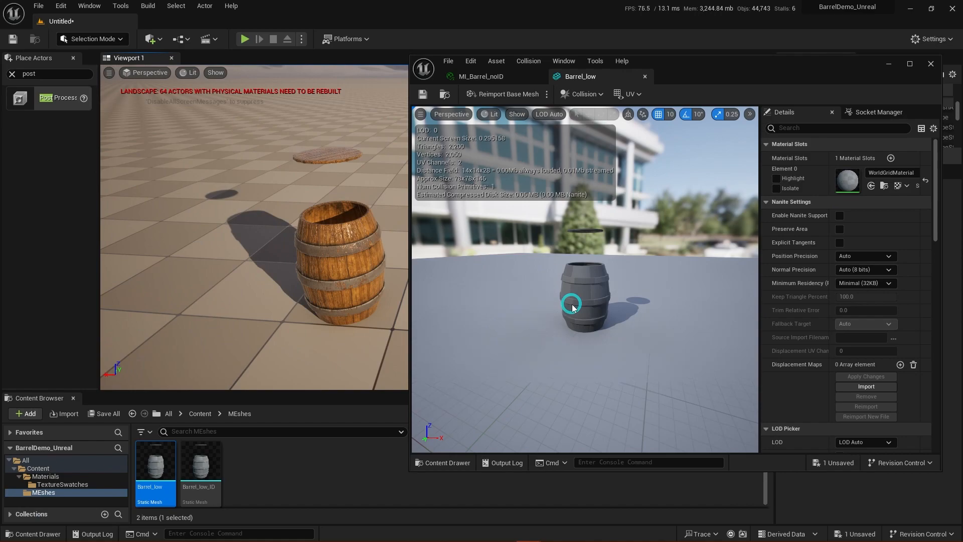
pyautogui.click(793, 180)
pyautogui.click(777, 160)
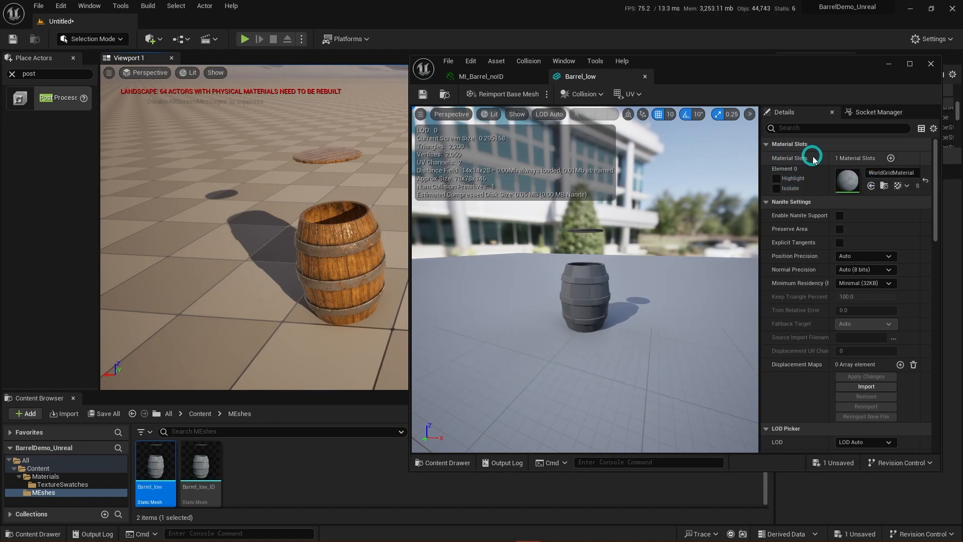
pyautogui.click(848, 180)
pyautogui.click(895, 171)
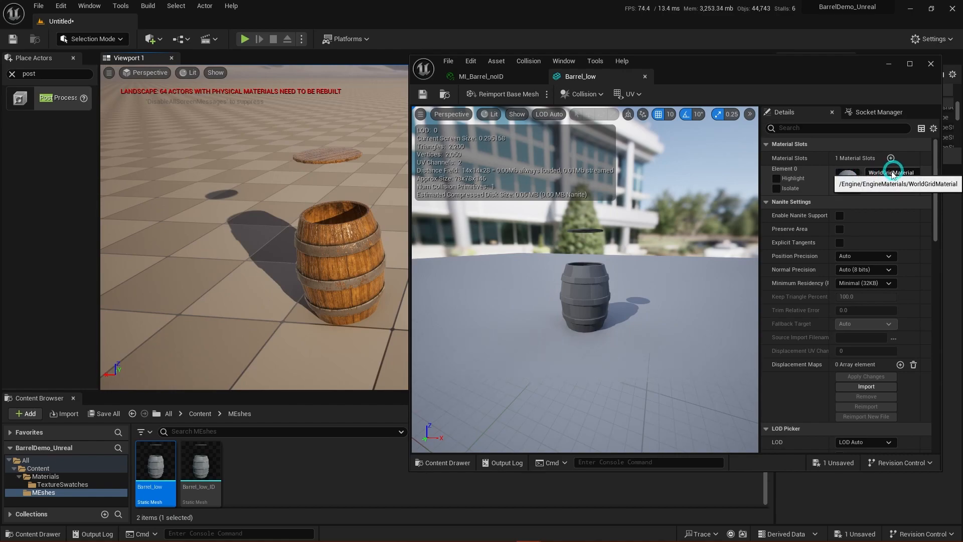
pyautogui.click(50, 477)
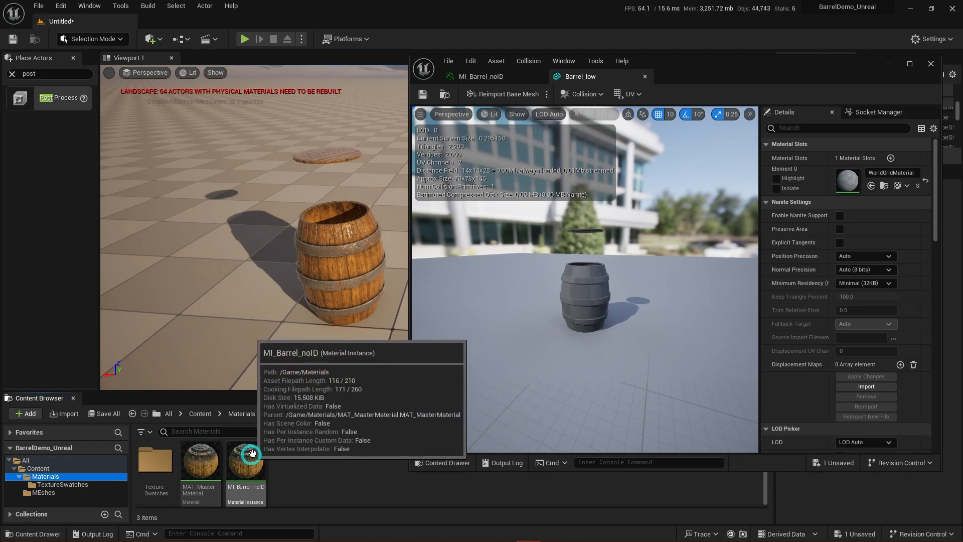
pyautogui.moveTo(251, 454); pyautogui.dragTo(848, 181)
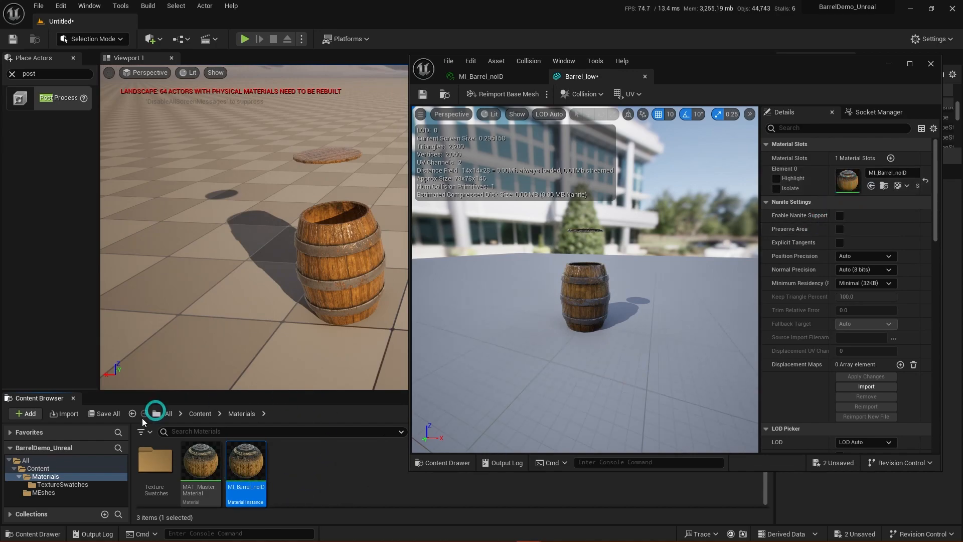
# Step: Examine Barrel_low's material slot and available materials, view the textured mesh in the maximised editor, and restore the window
pyautogui.click(913, 174)
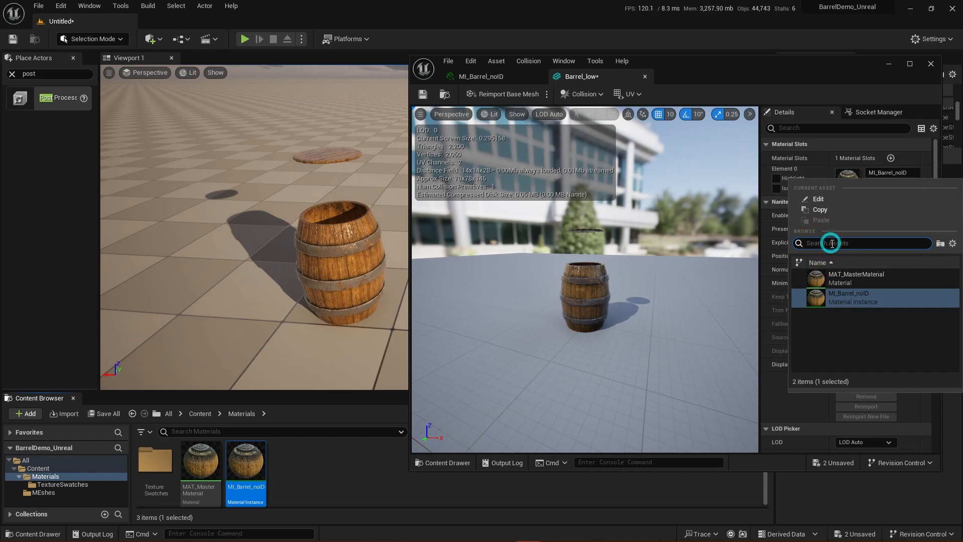
pyautogui.click(821, 148)
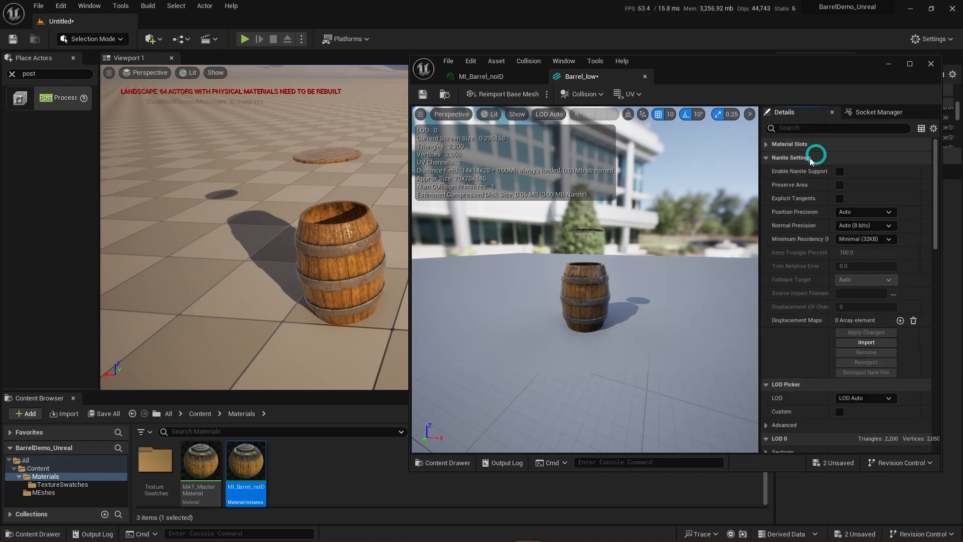
pyautogui.click(770, 146)
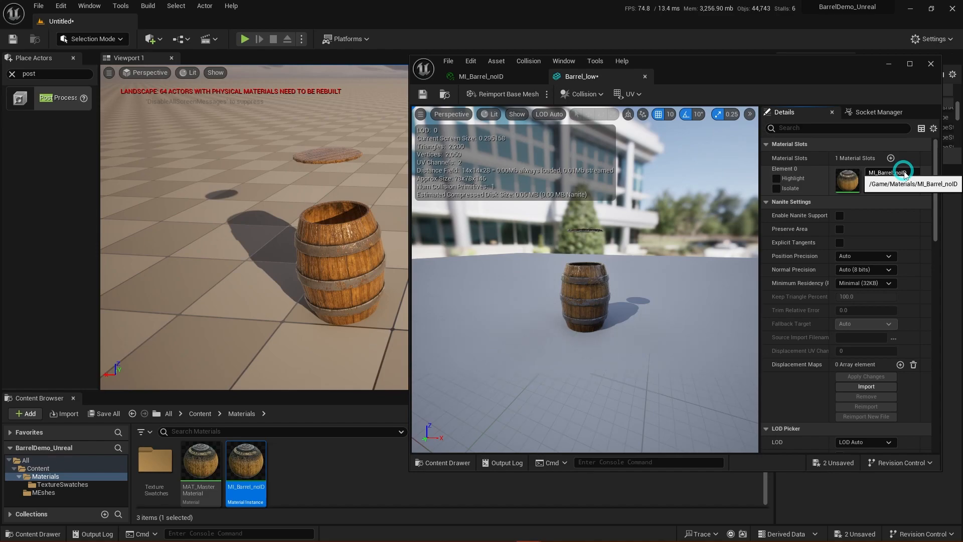
pyautogui.click(910, 63)
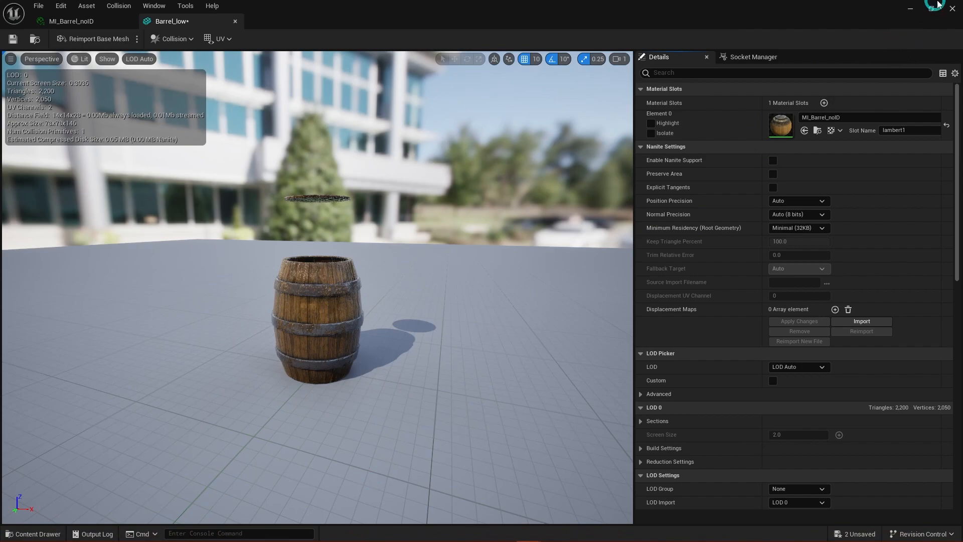
pyautogui.click(932, 9)
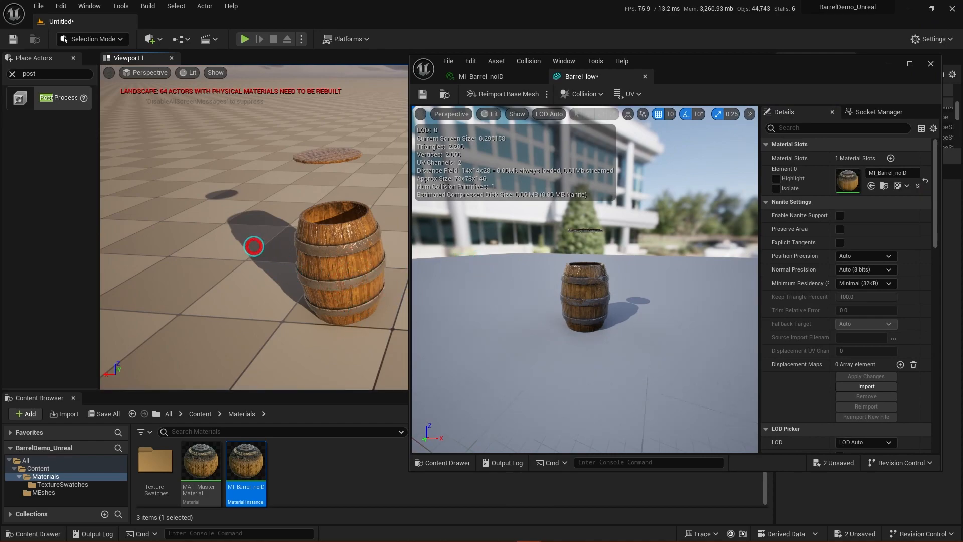
# Step: Delete the remaining old textured barrel from the level
pyautogui.moveTo(254, 247); pyautogui.dragTo(266, 253)
pyautogui.click(296, 246)
pyautogui.press('Delete')
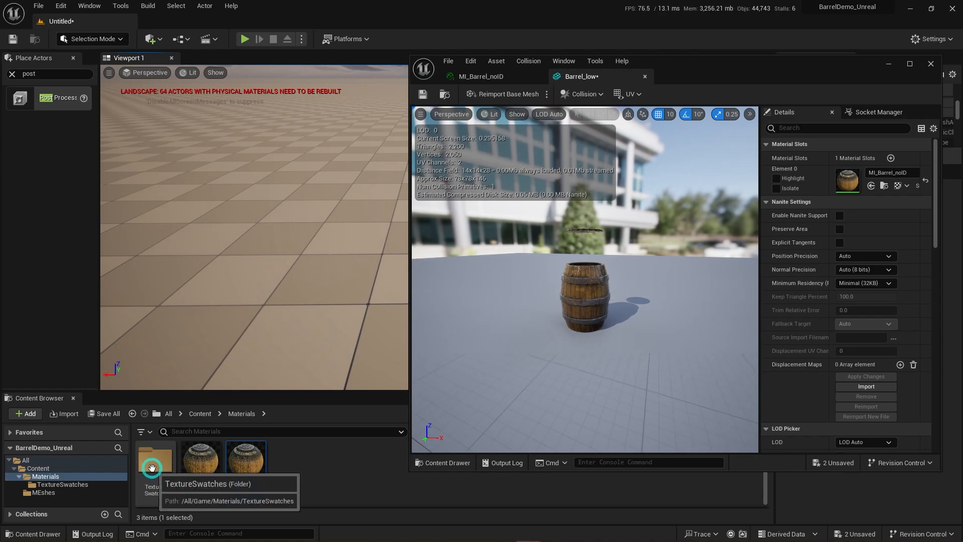
# Step: Place two Barrel_low meshes from the MEshes folder side by side in the level
pyautogui.click(52, 494)
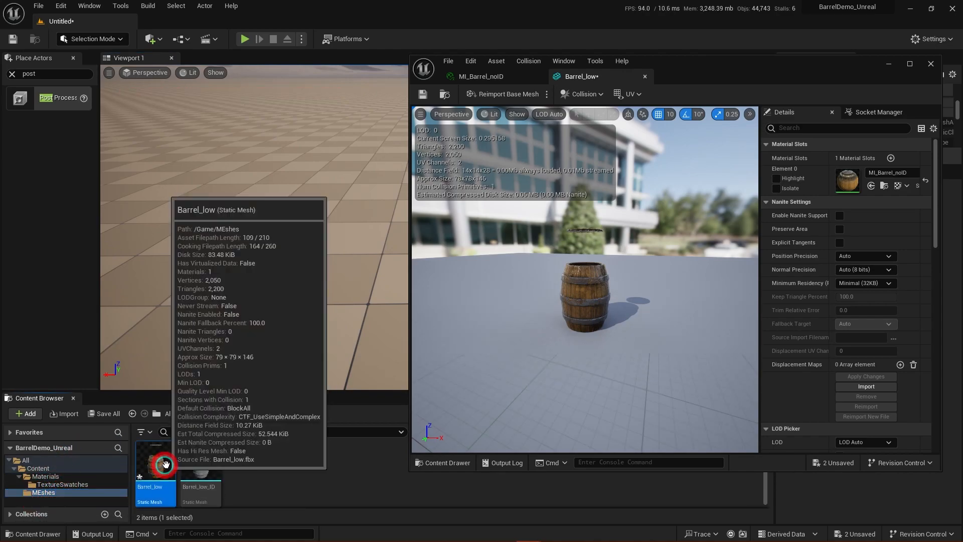
pyautogui.click(155, 472)
pyautogui.moveTo(156, 473); pyautogui.dragTo(160, 471)
pyautogui.click(291, 486)
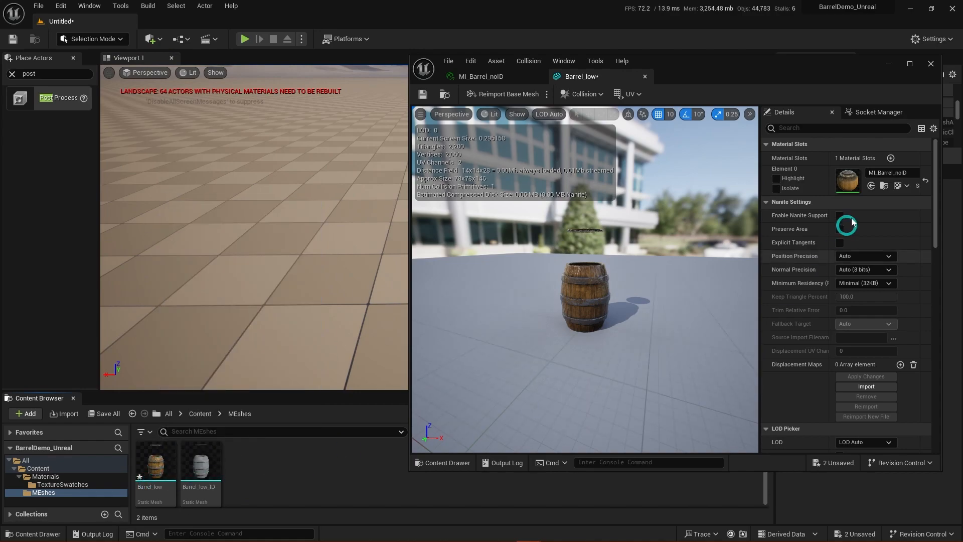
pyautogui.moveTo(155, 469); pyautogui.dragTo(349, 278)
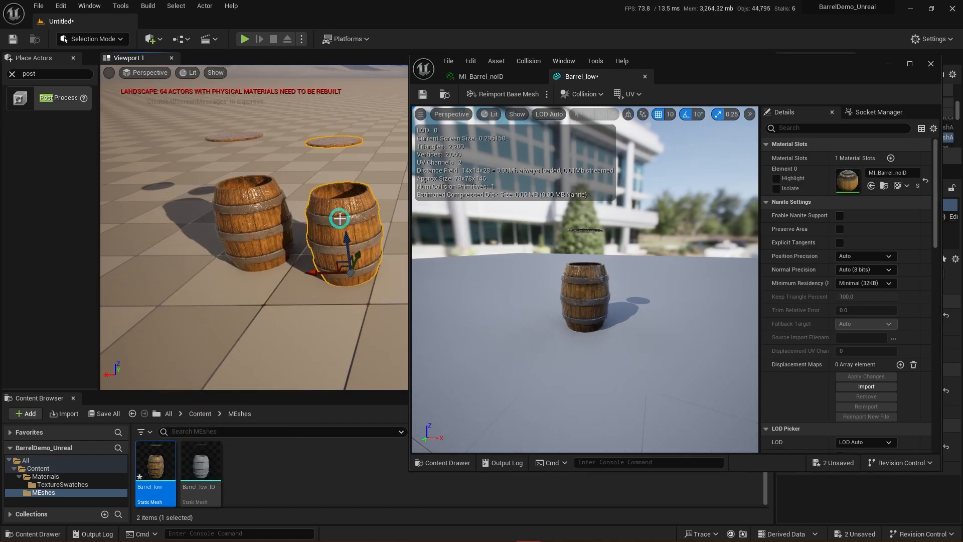
# Step: Enable the Roughness Intensity override in MI_Barrel_noID with the placed barrels in view, and set it to 0.5
pyautogui.click(507, 77)
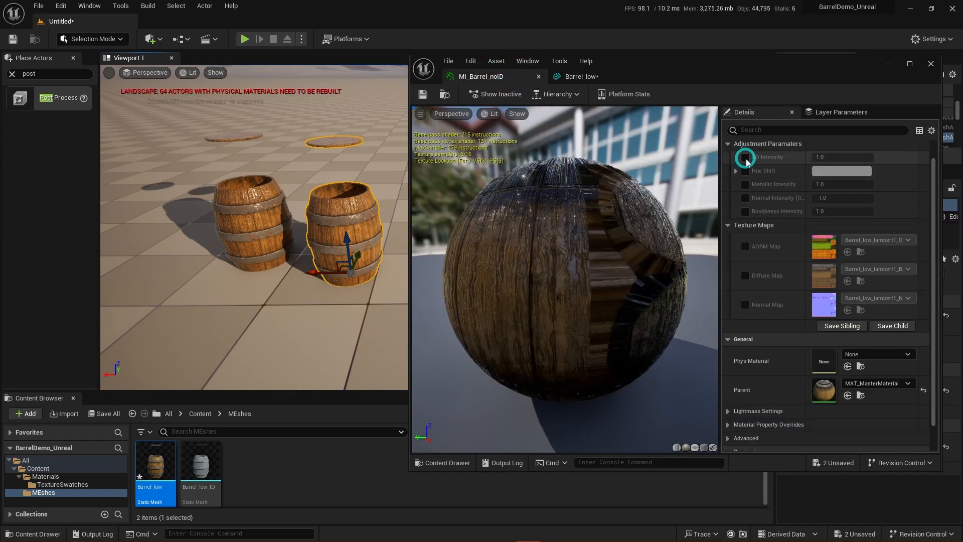
pyautogui.press('f')
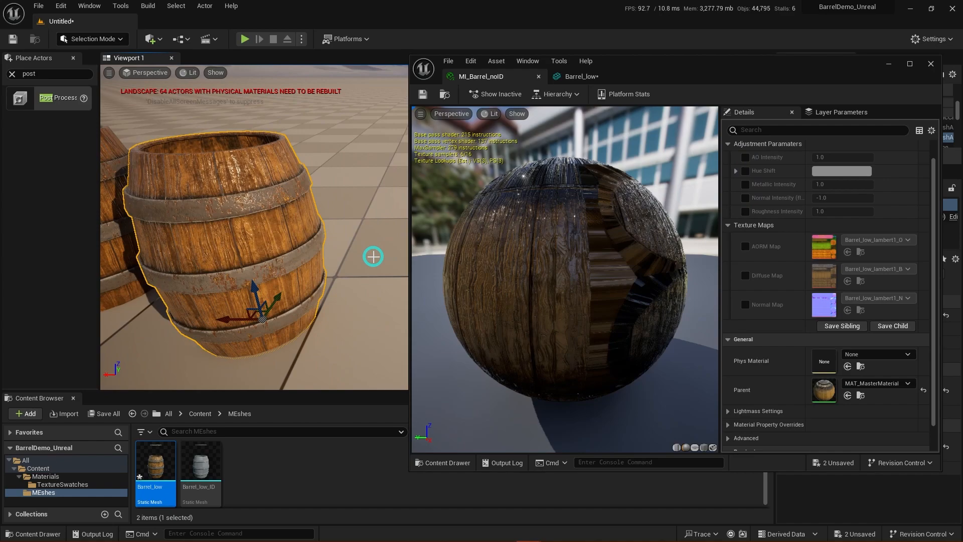
pyautogui.scroll(-3, 373, 257)
pyautogui.click(386, 172)
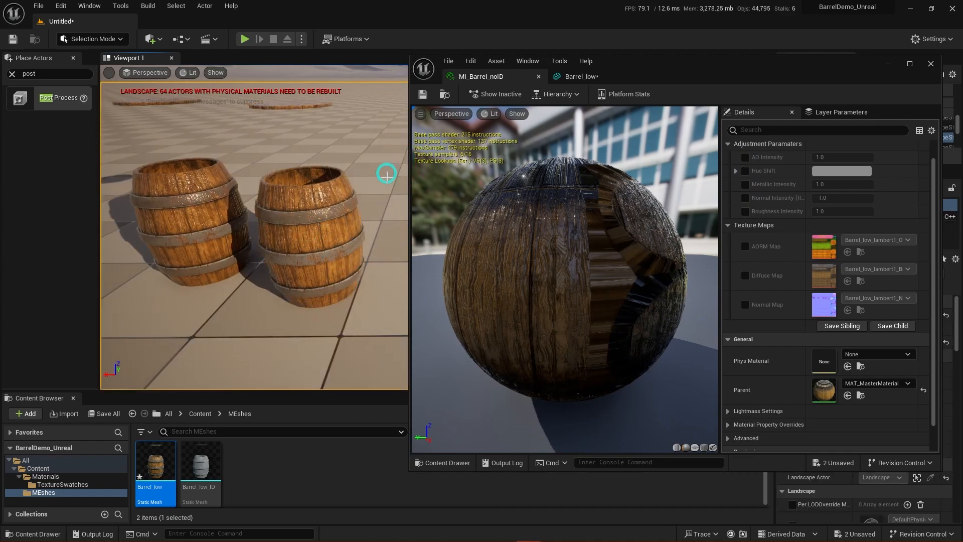
pyautogui.scroll(3, 380, 233)
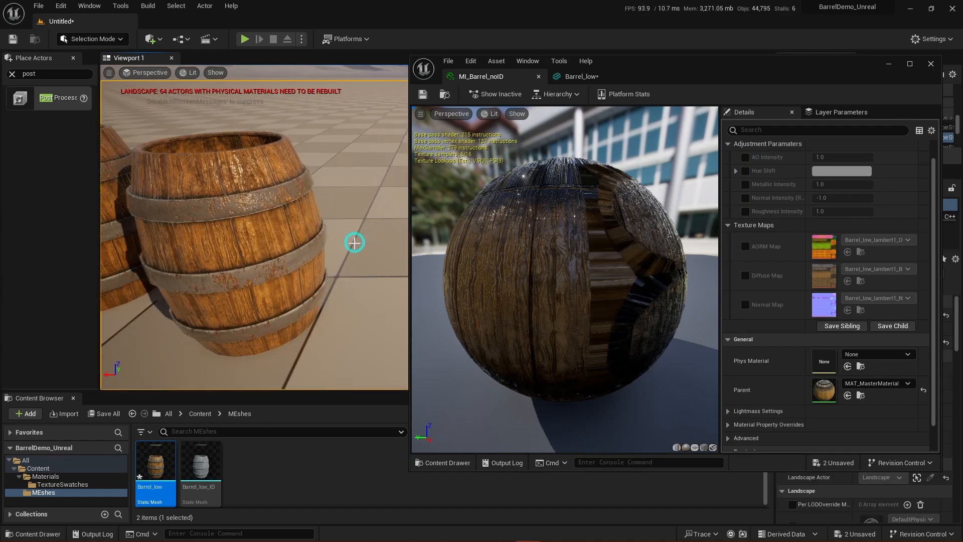
pyautogui.scroll(-3, 348, 247)
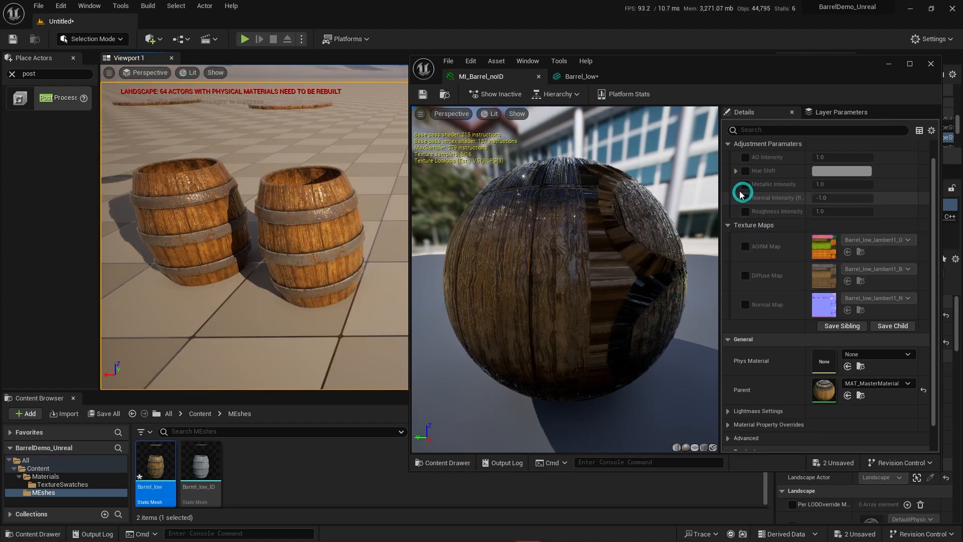
pyautogui.click(745, 212)
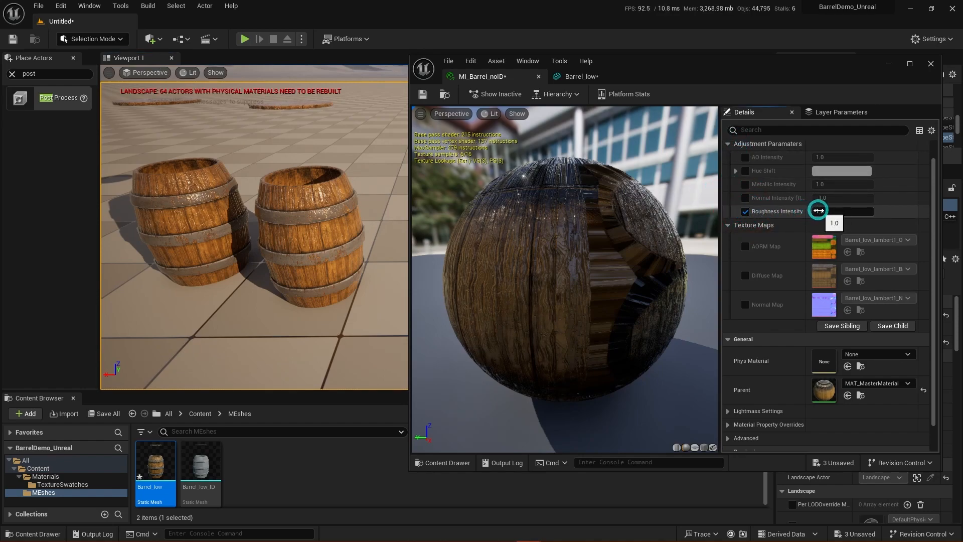
pyautogui.moveTo(814, 211)
pyautogui.mouseDown()
pyautogui.moveTo(797, 213)
pyautogui.moveTo(834, 213)
pyautogui.moveTo(784, 221)
pyautogui.moveTo(806, 221)
pyautogui.mouseUp()
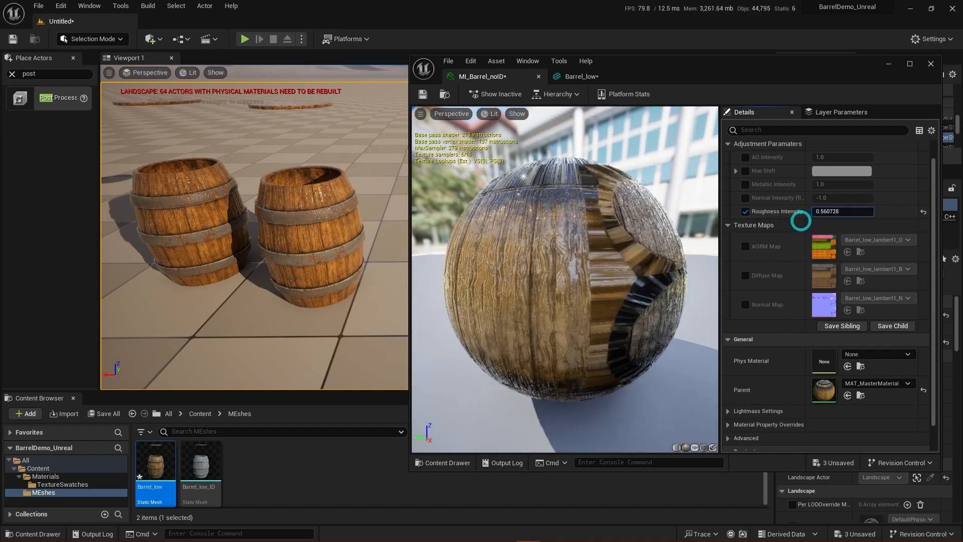
pyautogui.moveTo(799, 221); pyautogui.dragTo(801, 221)
pyautogui.click(827, 211)
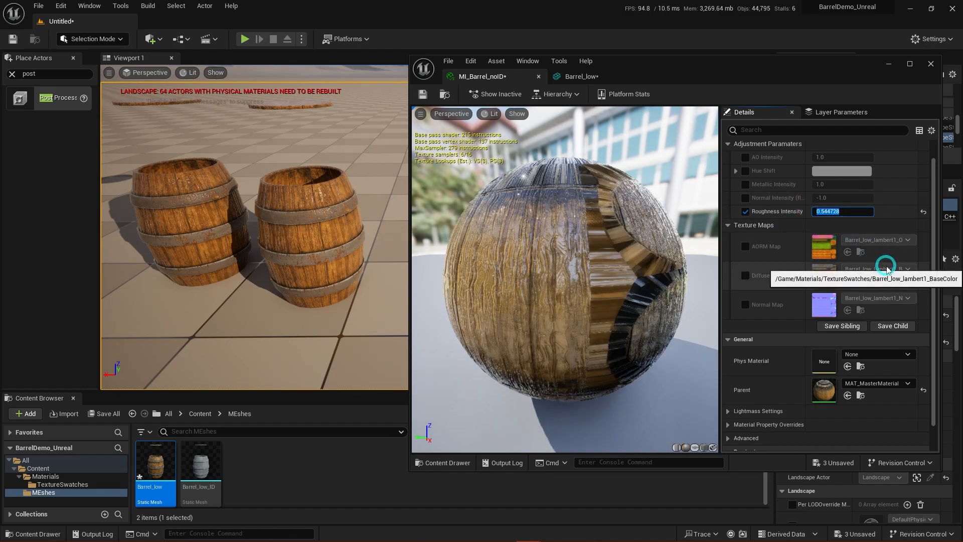
pyautogui.write('.5')
pyautogui.press('Return')
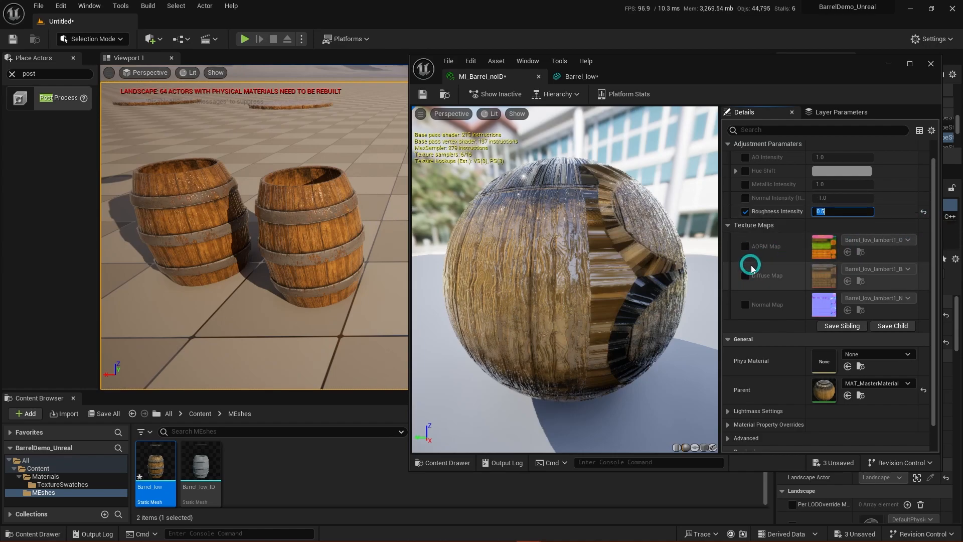
pyautogui.scroll(-2, 791, 370)
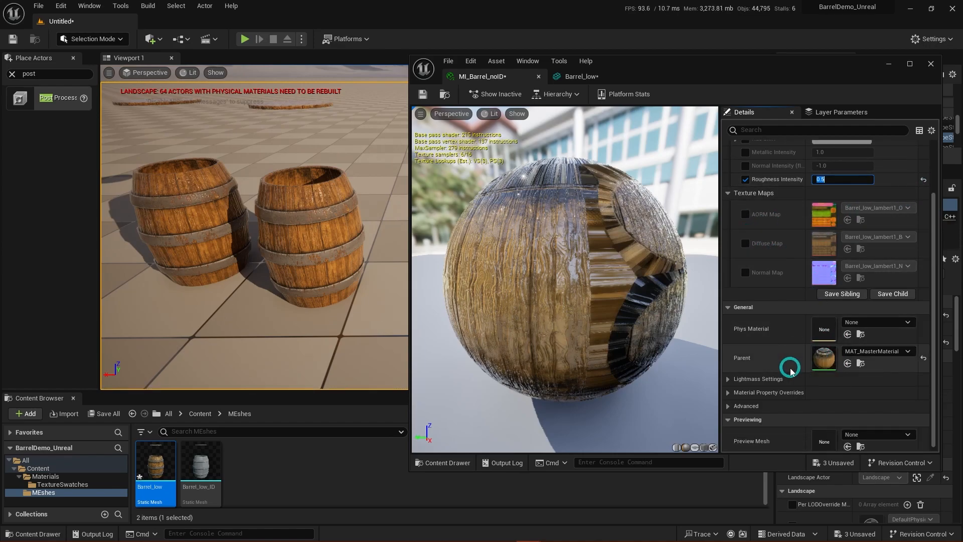
# Step: Examine the parameter nodes in the parent MAT_MasterMaterial graph, and return to the MI_Barrel_noID instance
pyautogui.doubleClick(827, 360)
pyautogui.scroll(-5, 602, 296)
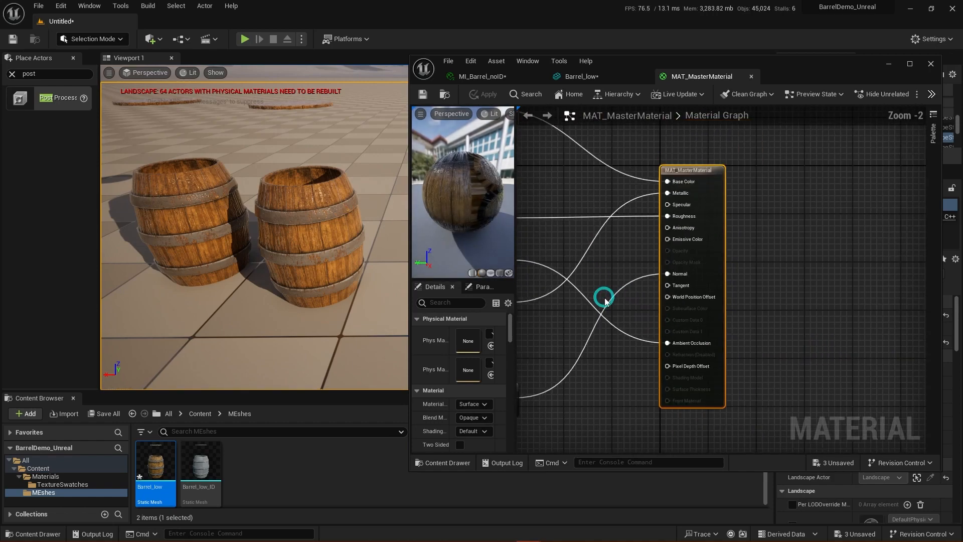
pyautogui.moveTo(613, 228)
pyautogui.keyDown('alt'); pyautogui.mouseDown(button='right')
pyautogui.moveTo(727, 216)
pyautogui.moveTo(613, 228)
pyautogui.mouseUp(button='right'); pyautogui.keyUp('alt')
pyautogui.moveTo(556, 233); pyautogui.dragTo(734, 188, button='right')
pyautogui.scroll(2, 729, 269)
pyautogui.moveTo(762, 296); pyautogui.dragTo(827, 222, button='right')
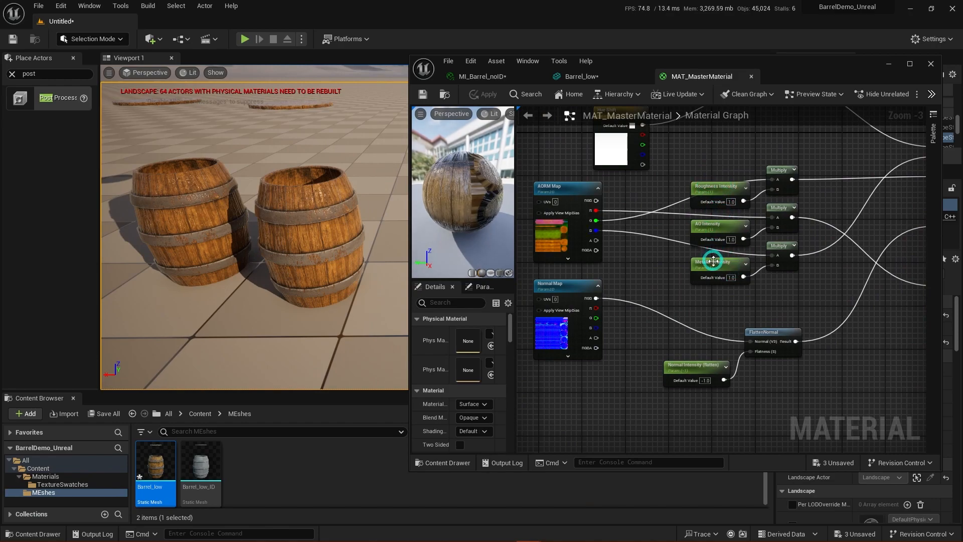
pyautogui.click(577, 77)
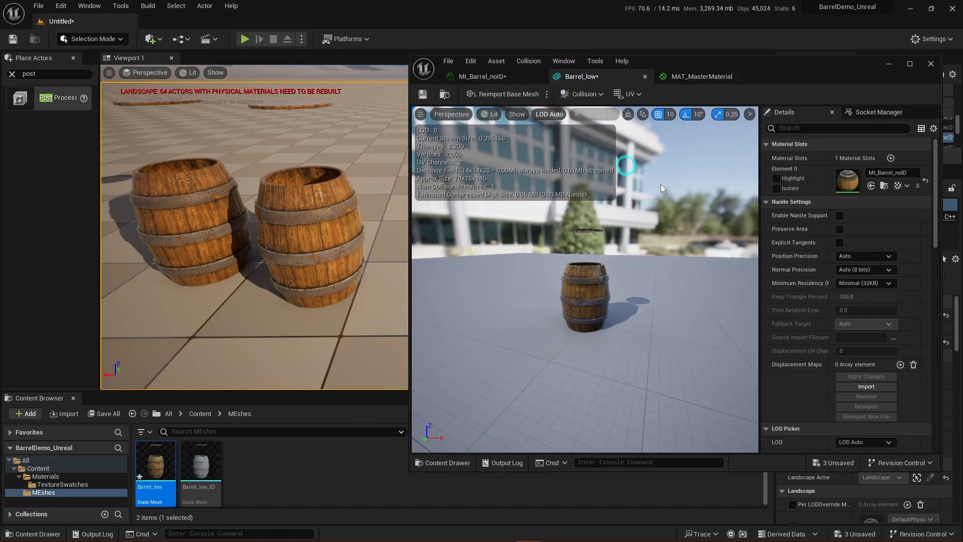
pyautogui.click(481, 76)
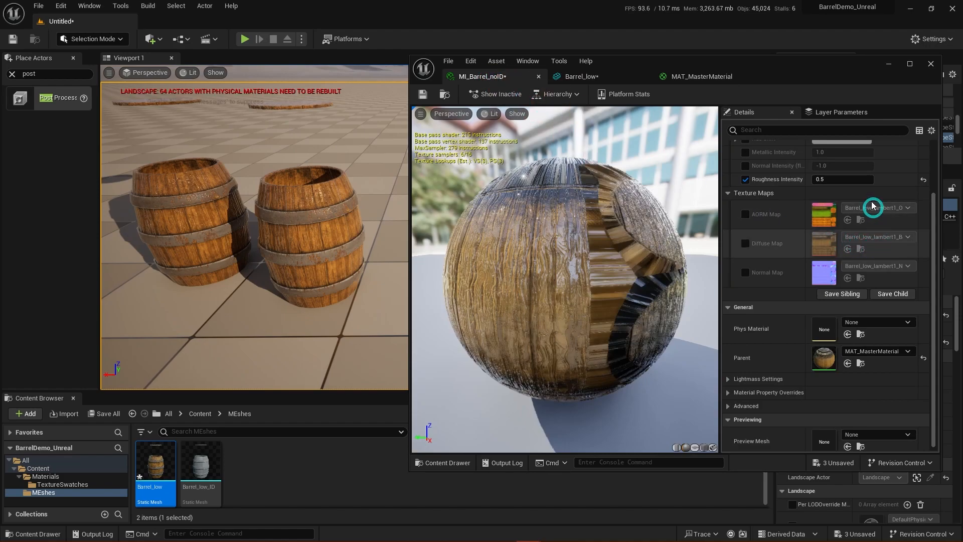
# Step: Reset MI_Barrel_noID's Roughness Intensity override to its default and set it to 0.5
pyautogui.click(924, 179)
pyautogui.click(831, 184)
pyautogui.write('.5')
pyautogui.press('Return')
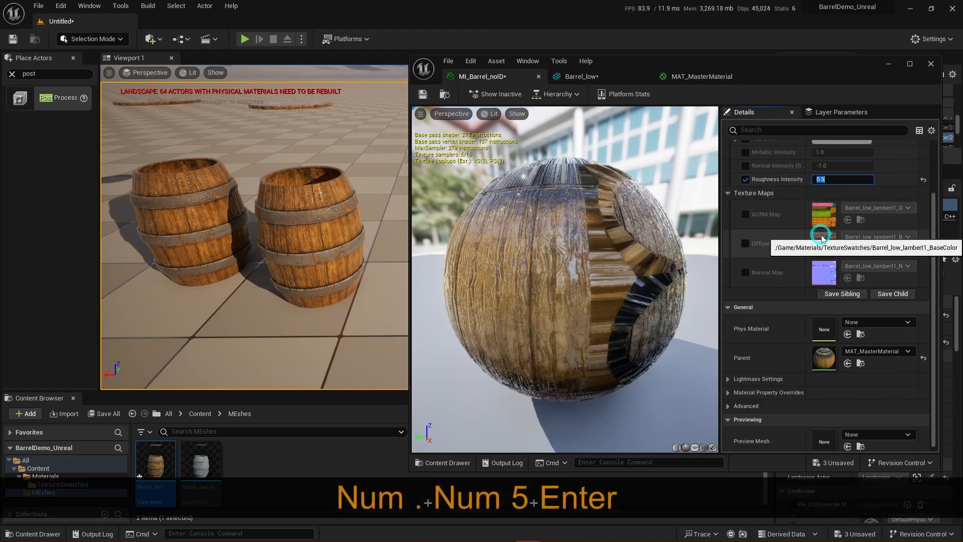
# Step: Set MI_Barrel_noID's Roughness Intensity to 0.4 with the level's barrels seen close up
pyautogui.moveTo(360, 280); pyautogui.dragTo(328, 258, button='right')
pyautogui.press('w')
pyautogui.press('a')
pyautogui.press('w')
pyautogui.press('a')
pyautogui.press('w')
pyautogui.press('d')
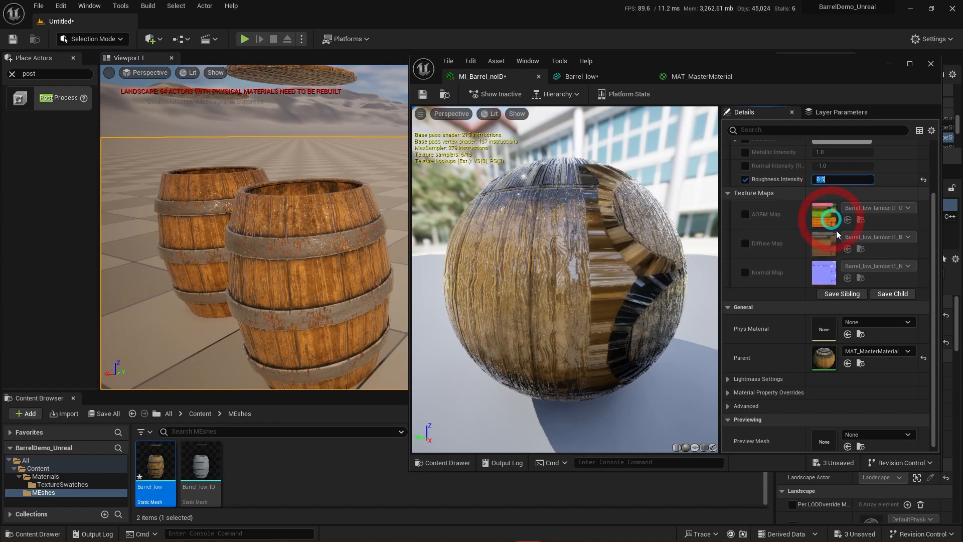
pyautogui.write('.4')
pyautogui.press('Return')
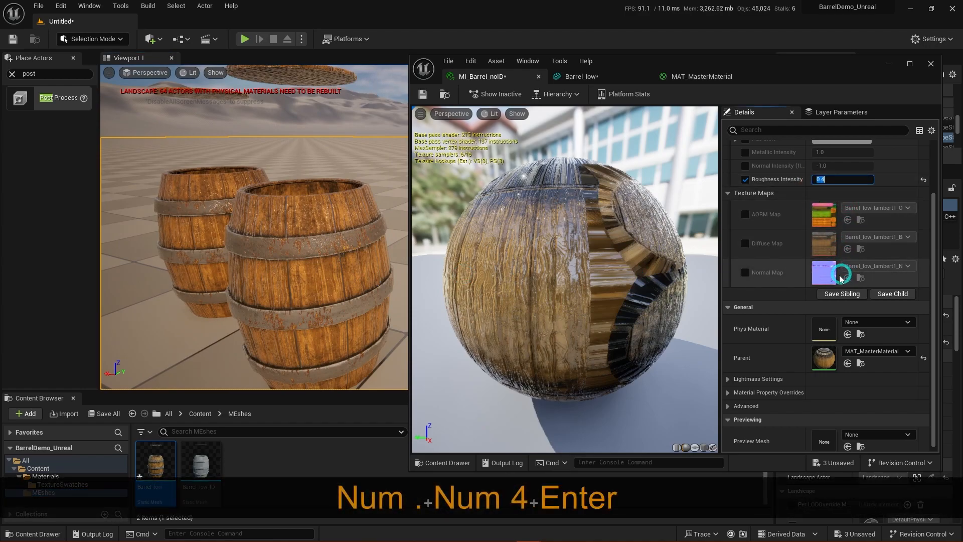
# Step: Enable the Normal Intensity override in MI_Barrel_noID and set it to -2
pyautogui.scroll(2, 776, 196)
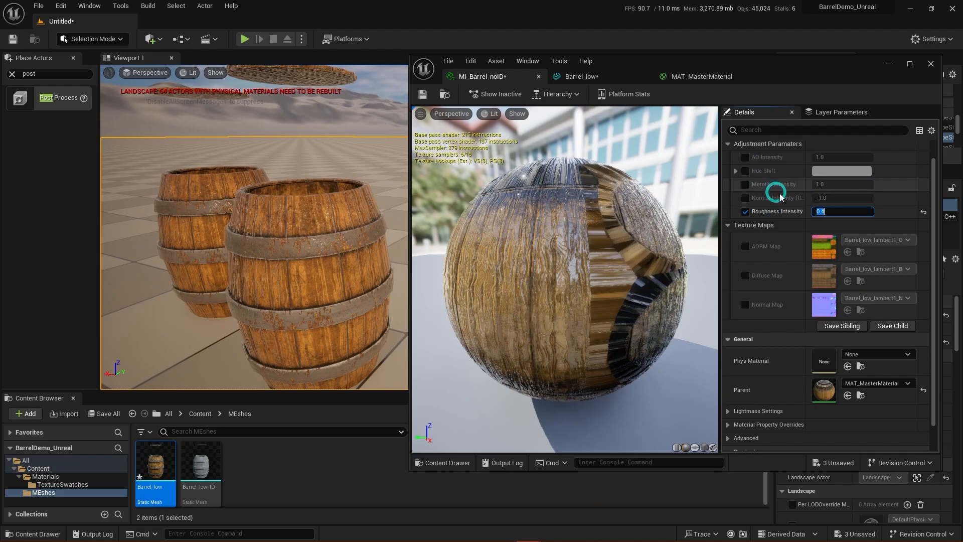
pyautogui.click(746, 198)
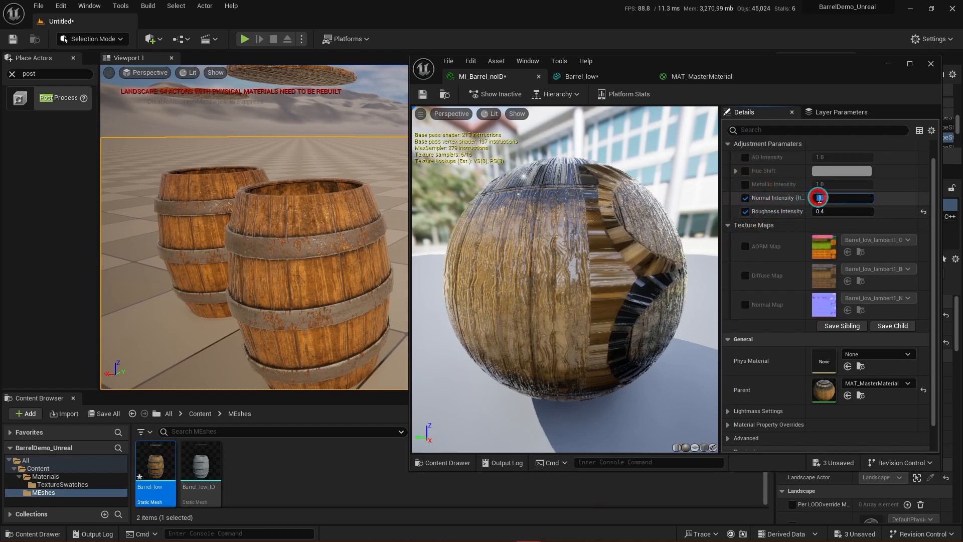
pyautogui.click(819, 197)
pyautogui.write('-2')
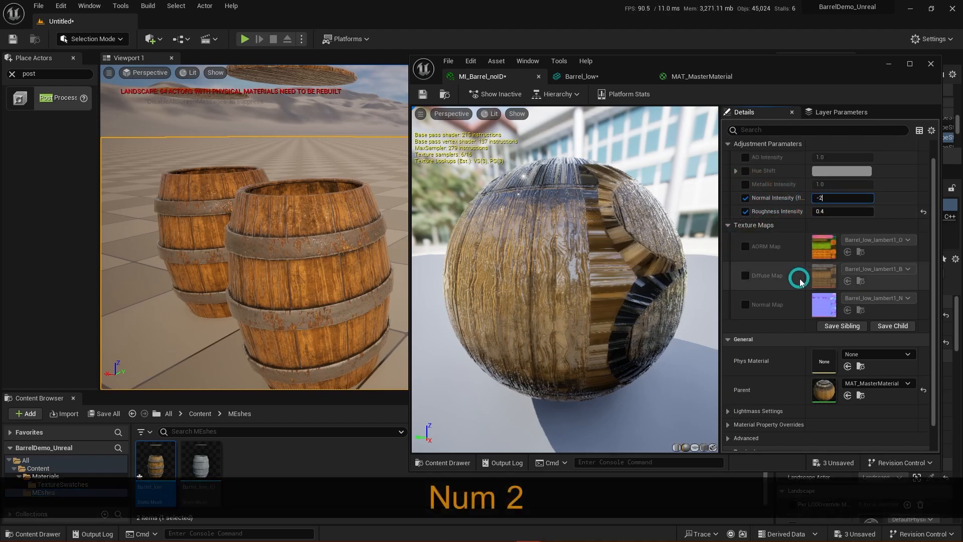
pyautogui.press('Return')
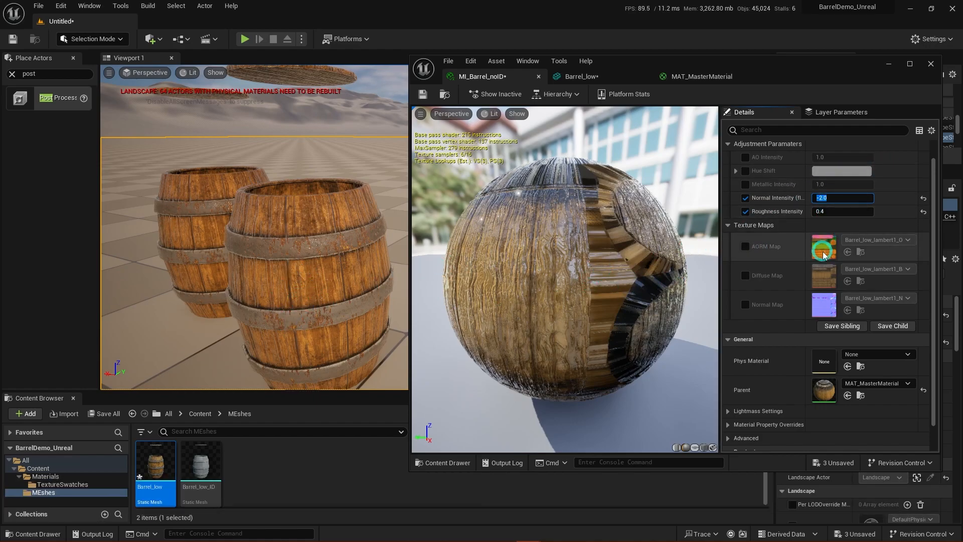
# Step: Try Normal Intensity values of -5 and -1 on the barrels
pyautogui.write('.')
pyautogui.press('Insert')
pyautogui.press('BackSpace')
pyautogui.press('BackSpace')
pyautogui.write('-5')
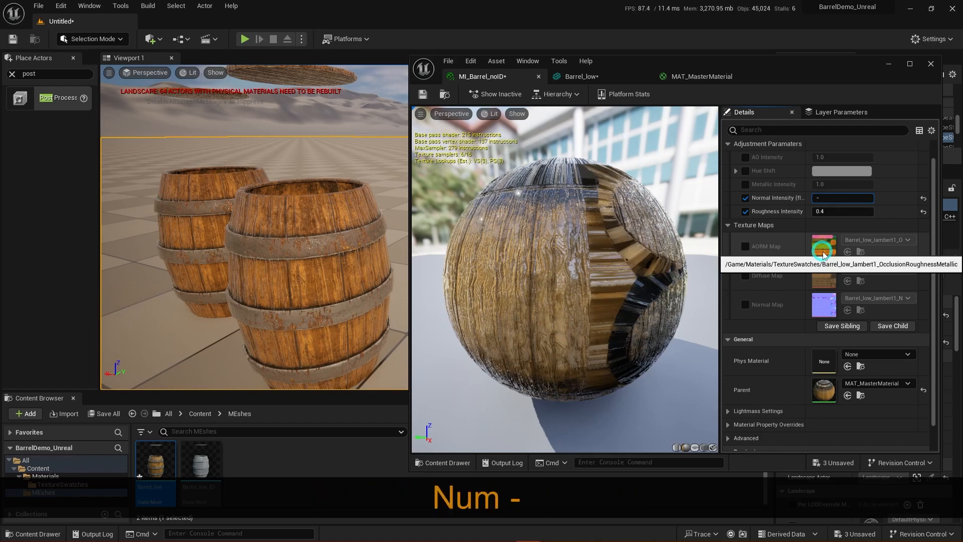
pyautogui.press('Return')
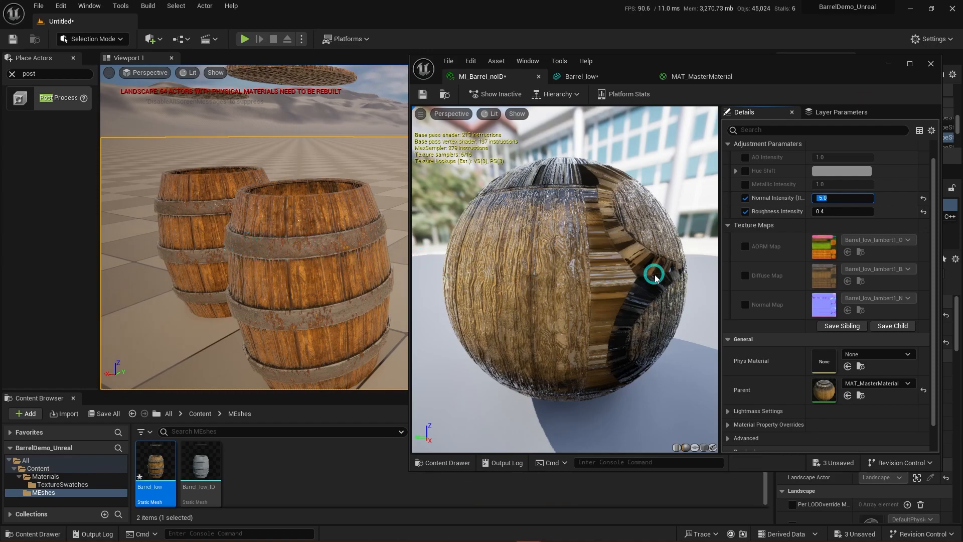
pyautogui.write('-1')
pyautogui.press('Return')
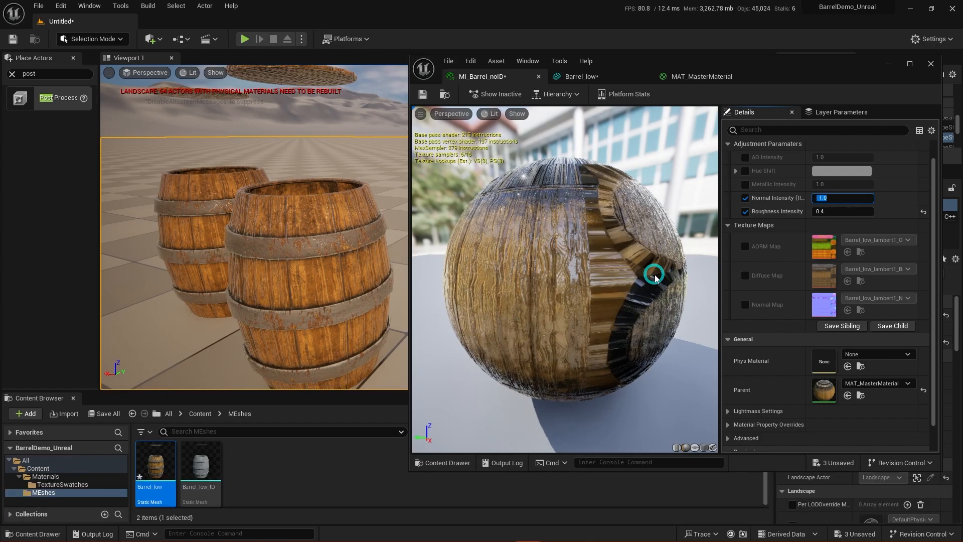
# Step: Set the Normal Intensity to -1.5 and check both barrels from a distance
pyautogui.write('-1.5')
pyautogui.press('Return')
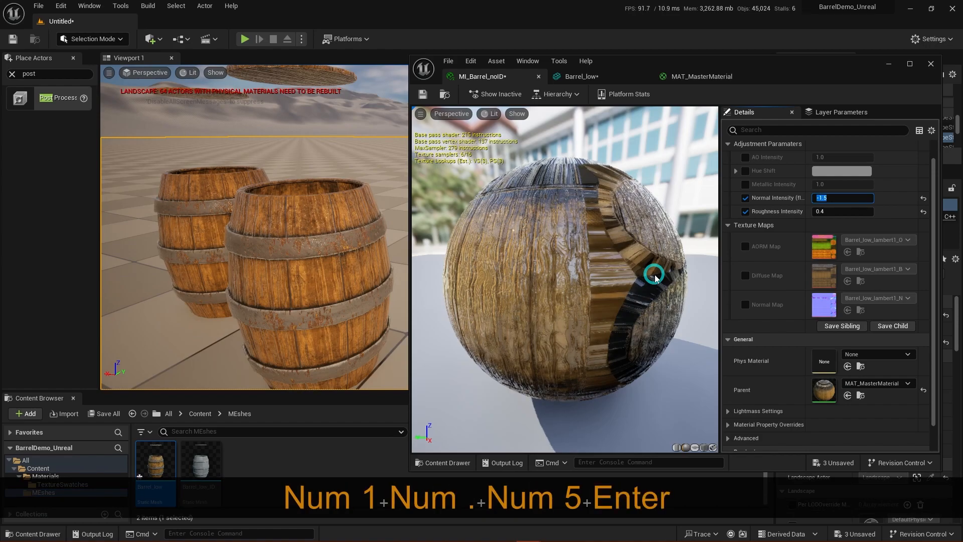
pyautogui.moveTo(246, 253)
pyautogui.mouseDown(button='right')
pyautogui.moveTo(280, 262)
pyautogui.moveTo(226, 255)
pyautogui.mouseUp(button='right')
pyautogui.press('s')
pyautogui.press('a')
pyautogui.press('d')
pyautogui.press('w')
pyautogui.press('a')
pyautogui.press('s')
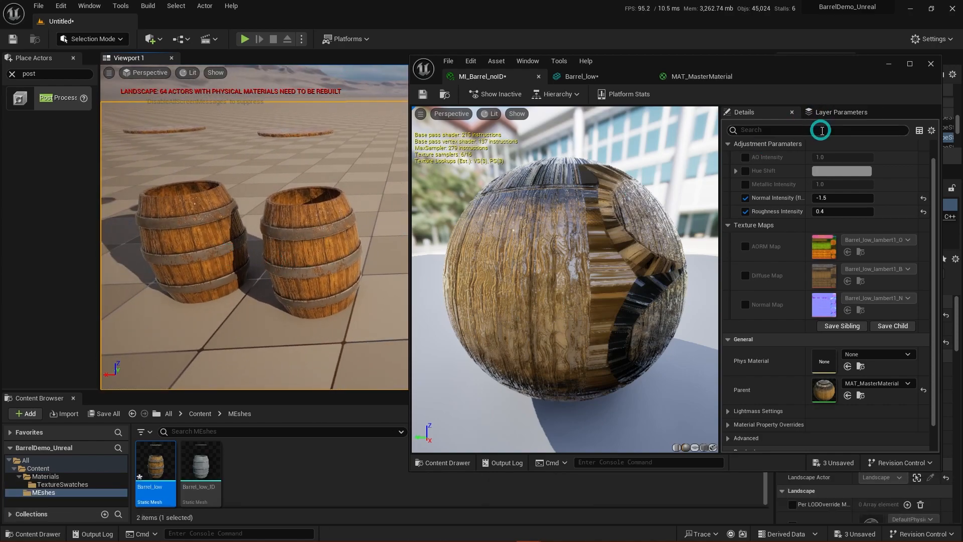
# Step: Enable the Hue Shift override and set its colour to a warm light grey, hex sRGB D4CEC9FF
pyautogui.scroll(1, 783, 192)
pyautogui.click(753, 188)
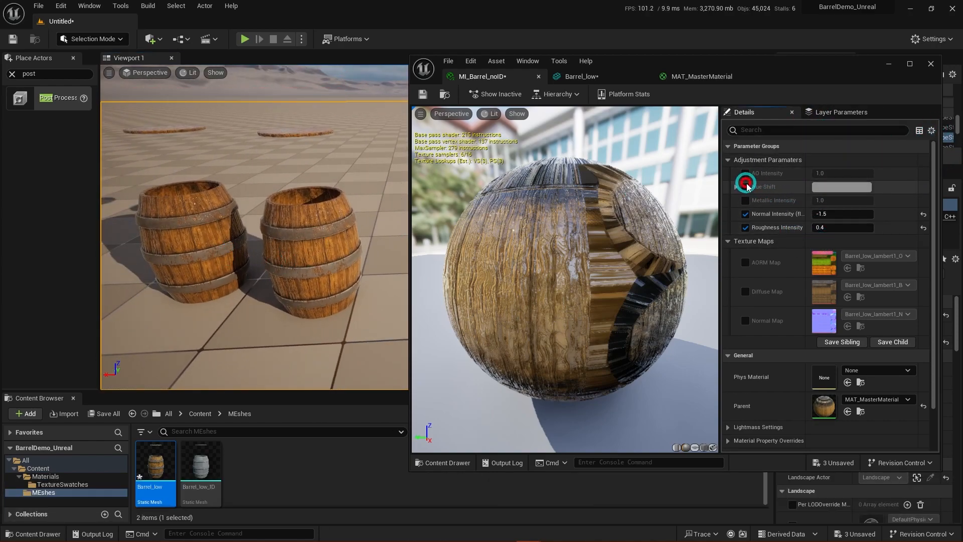
pyautogui.click(839, 189)
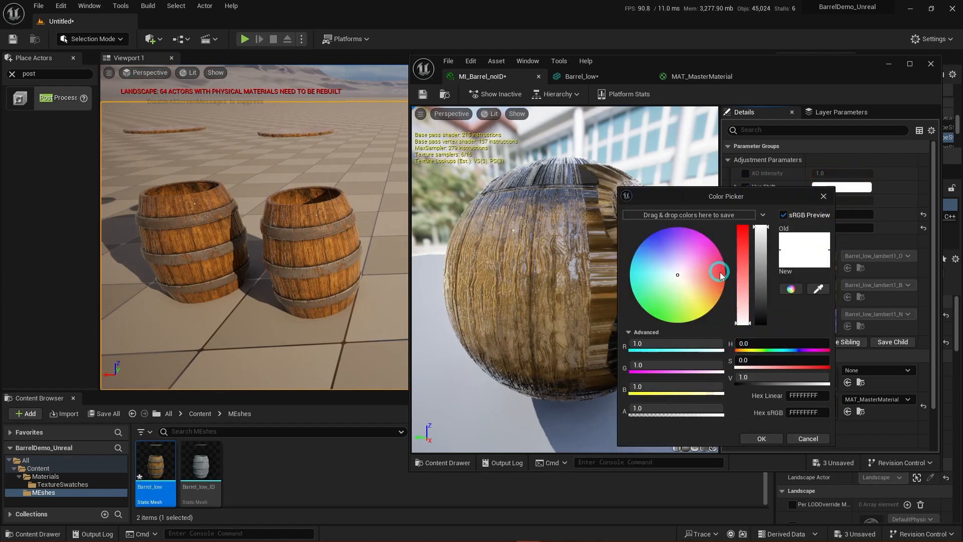
pyautogui.moveTo(687, 282)
pyautogui.mouseDown()
pyautogui.moveTo(706, 277)
pyautogui.moveTo(703, 288)
pyautogui.moveTo(694, 283)
pyautogui.mouseUp()
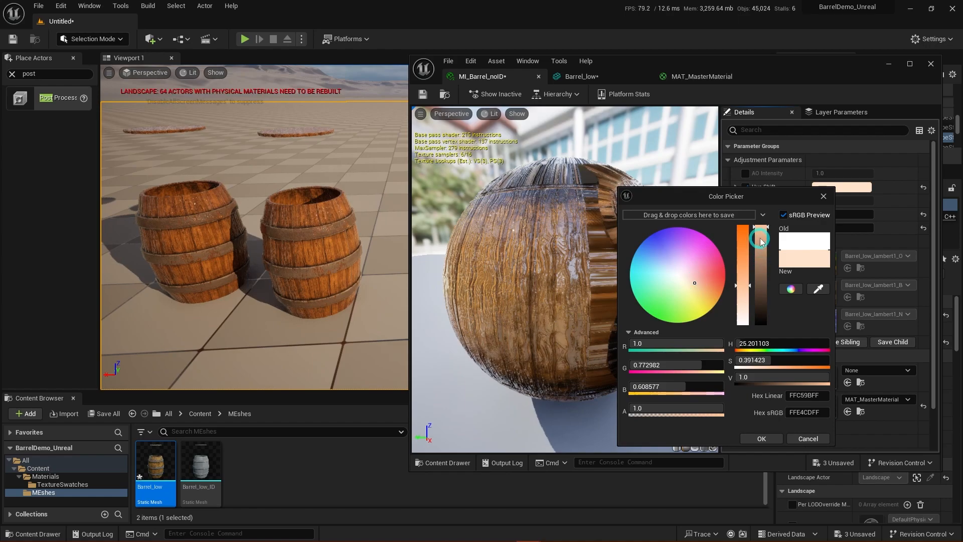
pyautogui.moveTo(762, 229); pyautogui.dragTo(749, 312)
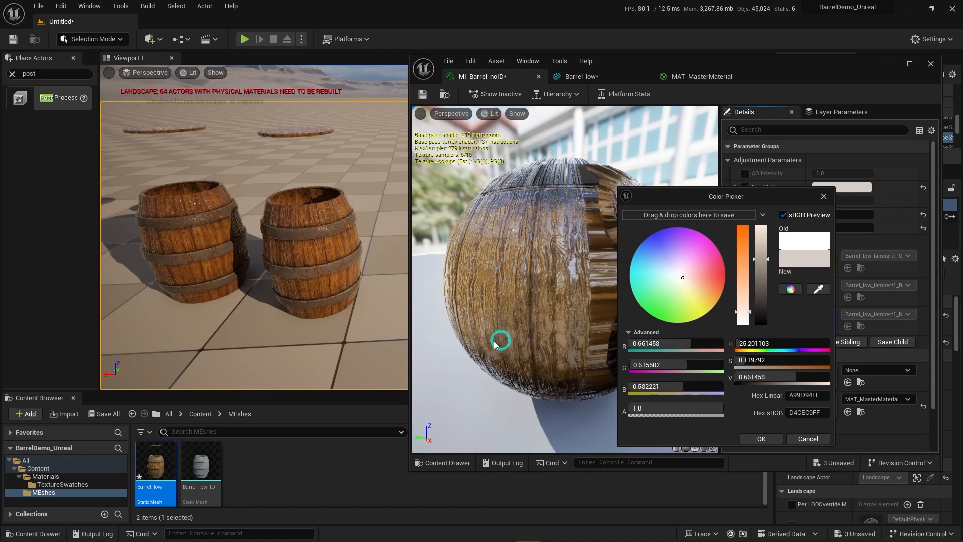
pyautogui.click(771, 440)
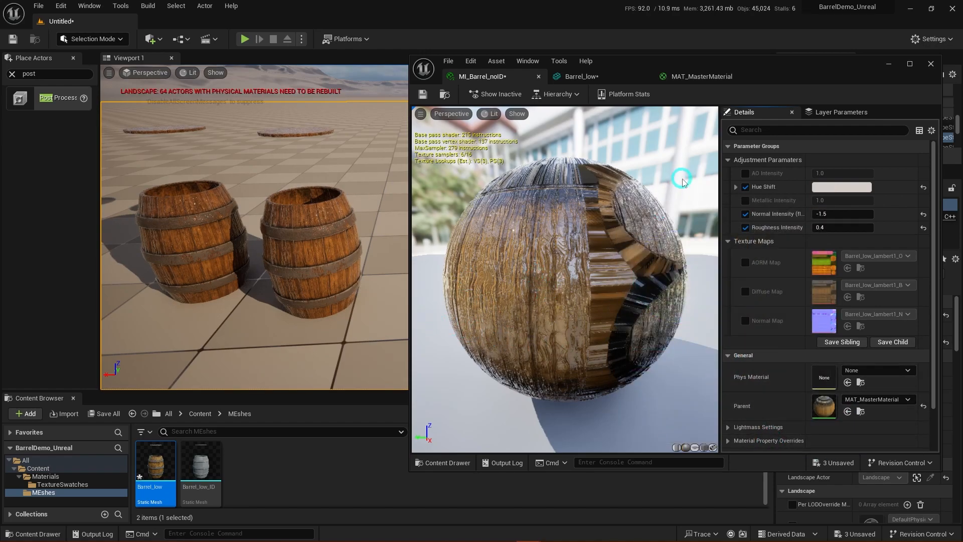
# Step: Try the AO Intensity override at about 1.71, reset the value and disable the override
pyautogui.click(746, 173)
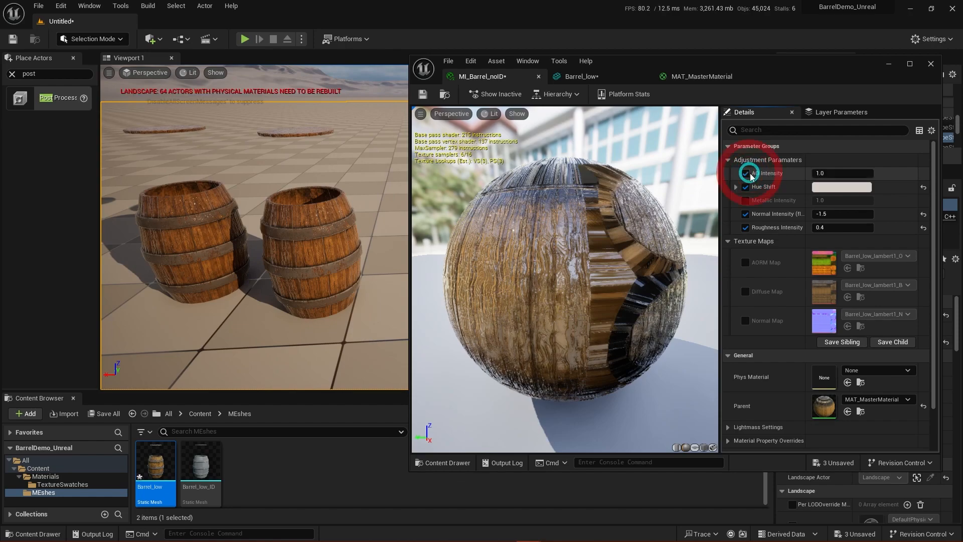
pyautogui.moveTo(915, 176); pyautogui.dragTo(839, 174)
pyautogui.click(813, 174)
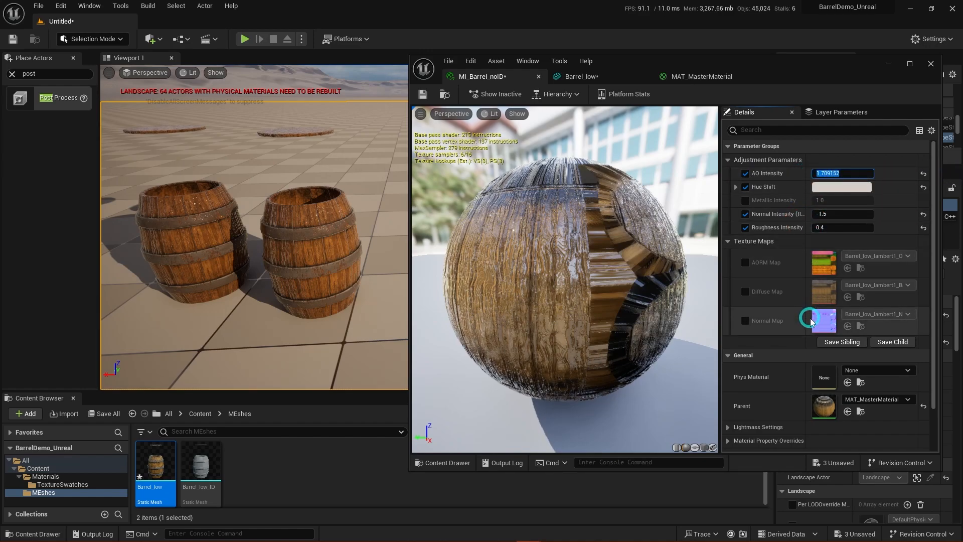
pyautogui.click(923, 173)
pyautogui.click(746, 174)
# Step: Check both barrels from farther away in the level, and close the asset editor window
pyautogui.moveTo(329, 301)
pyautogui.mouseDown(button='right')
pyautogui.moveTo(312, 316)
pyautogui.moveTo(355, 308)
pyautogui.moveTo(323, 314)
pyautogui.moveTo(342, 306)
pyautogui.moveTo(332, 307)
pyautogui.mouseUp(button='right')
pyautogui.hotkey('s', 'd')
pyautogui.press('a')
pyautogui.press('w')
pyautogui.press('a')
pyautogui.press('w')
pyautogui.press('s')
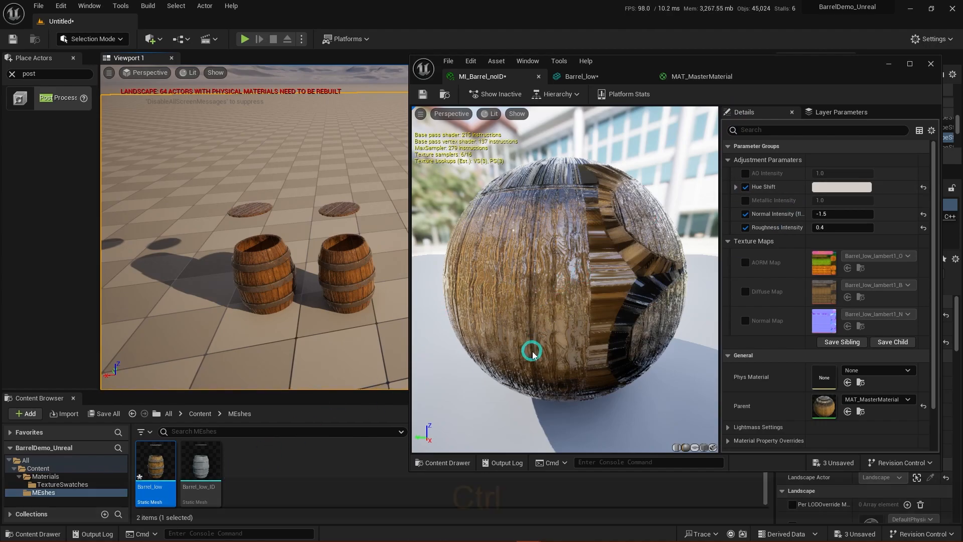
pyautogui.press('ctrl')
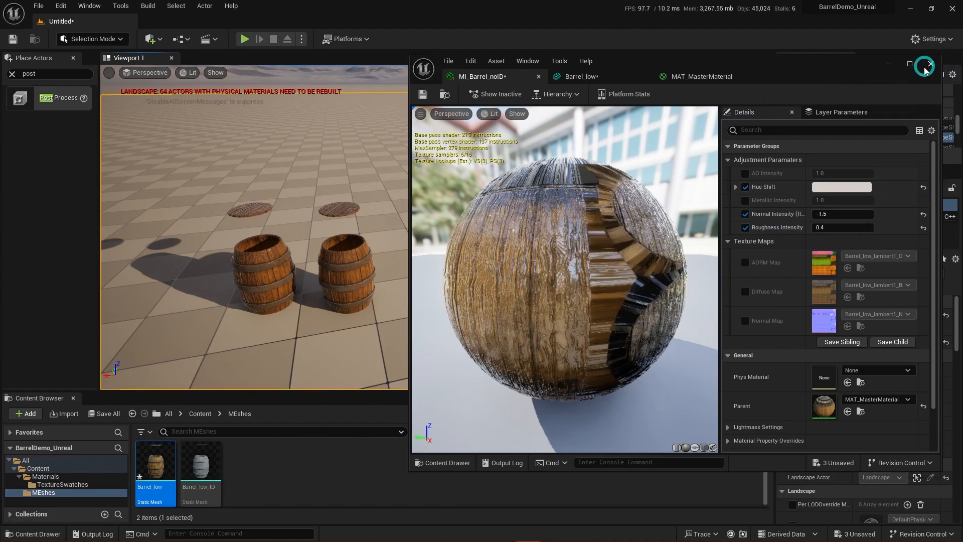
pyautogui.click(930, 65)
# Step: Save the level in the Content folder as DemoStage
pyautogui.press('ctrl')
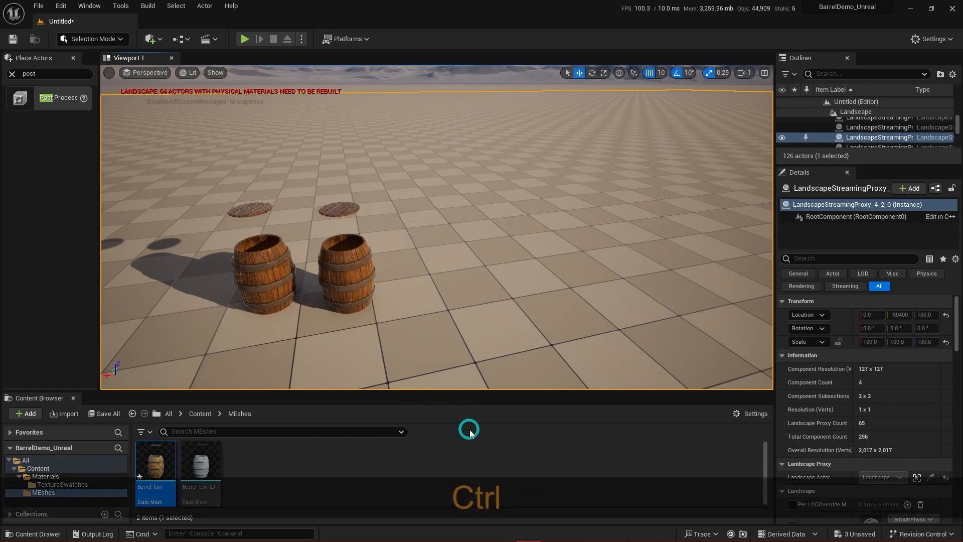
pyautogui.hotkey('ctrl', 's')
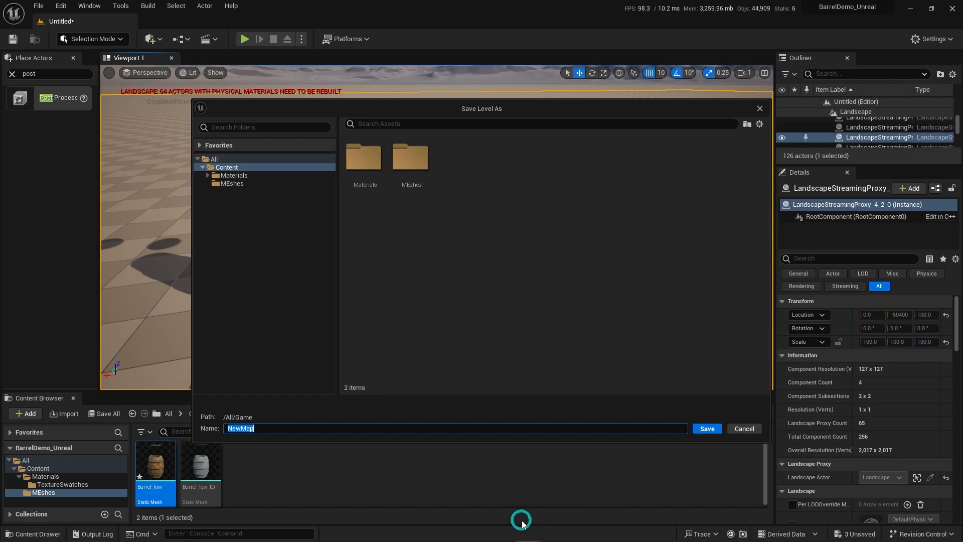
pyautogui.write('DemoSta')
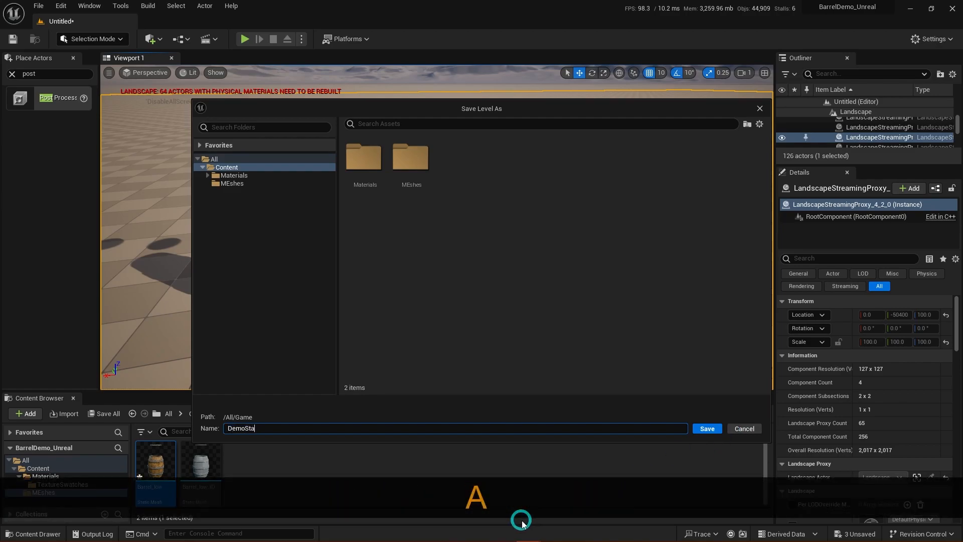
pyautogui.write('ge')
pyautogui.press('Return')
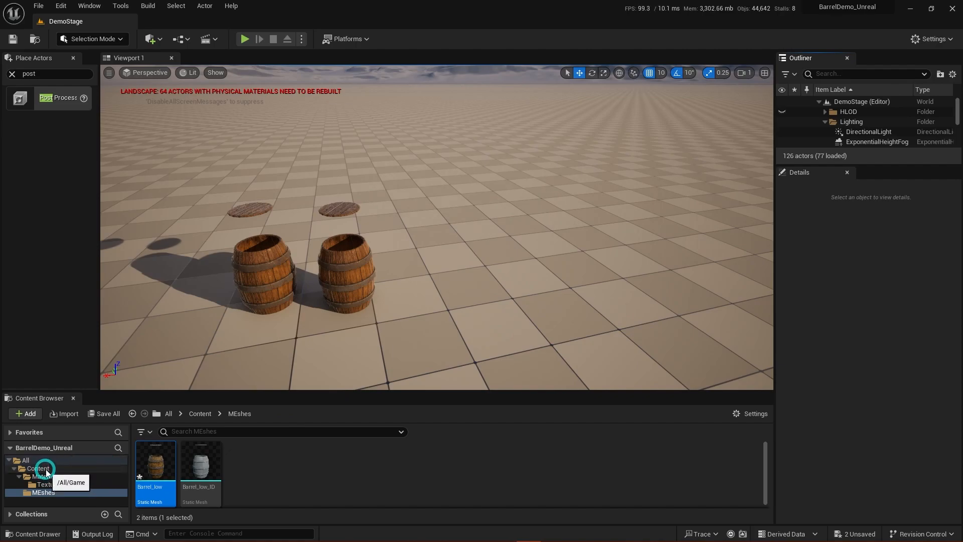
# Step: Open the Materials folder under Content and save the modified MI_Barrel_noID material instance
pyautogui.click(45, 469)
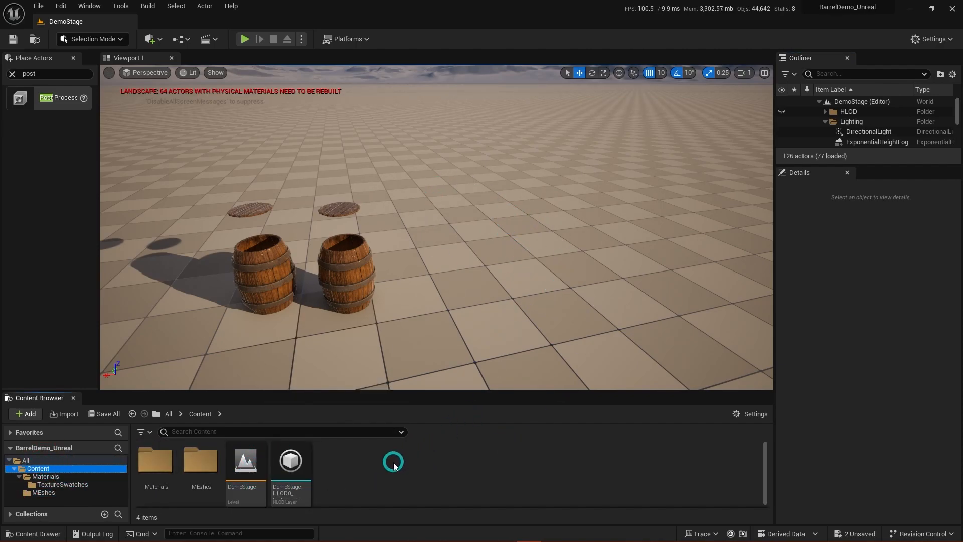
pyautogui.rightClick(394, 465)
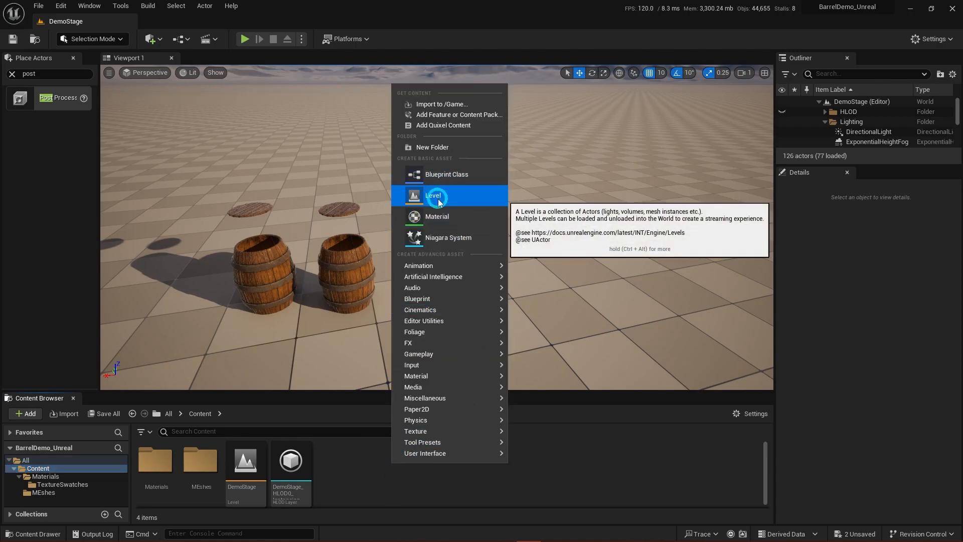
pyautogui.click(557, 496)
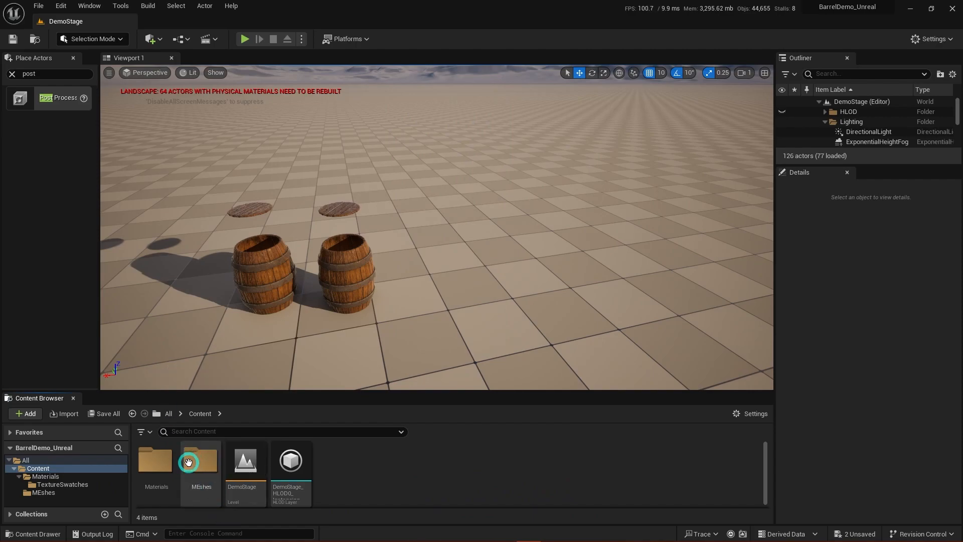
pyautogui.doubleClick(156, 466)
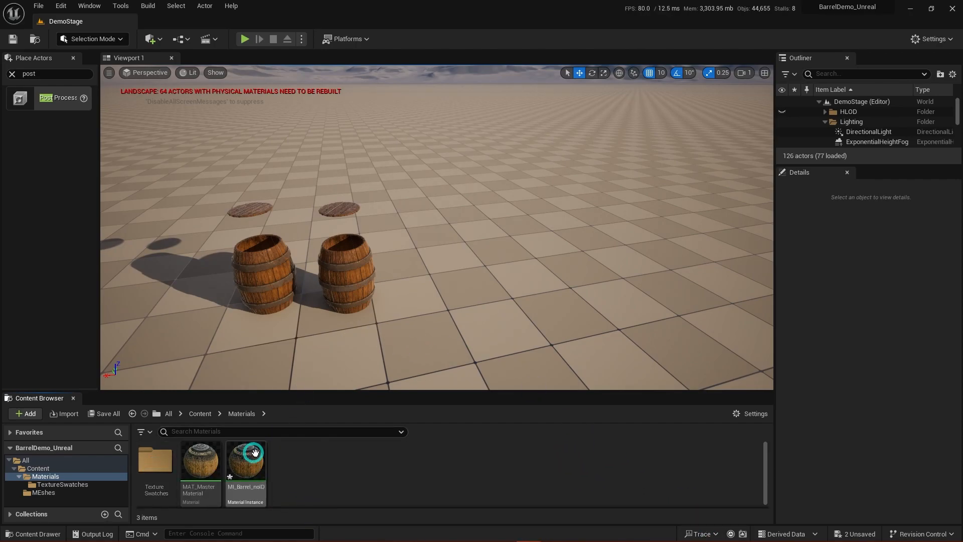
pyautogui.hotkey('ctrl', 'shift', 's')
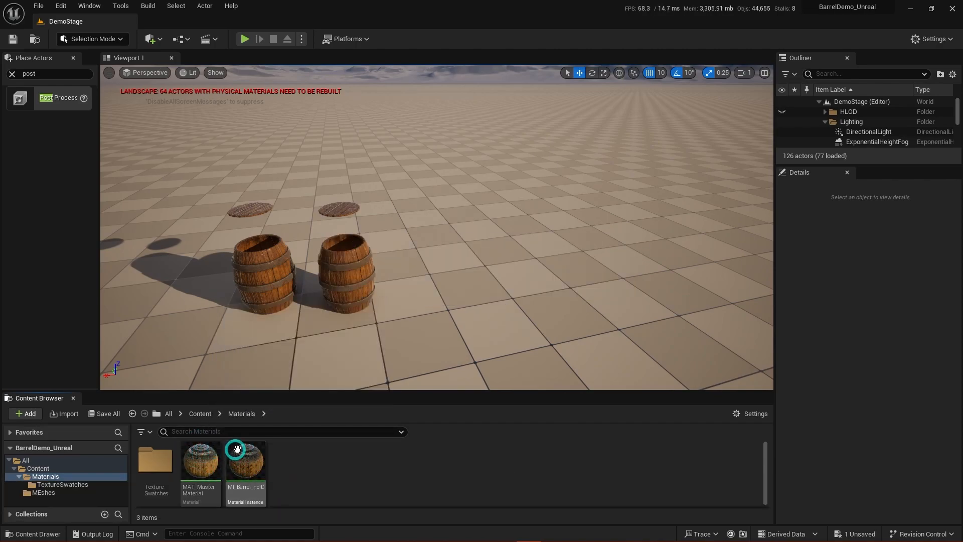
# Step: Reopen the MI_Barrel_noID material instance with both barrels in close view
pyautogui.press('s')
pyautogui.moveTo(381, 314)
pyautogui.mouseDown(button='right')
pyautogui.moveTo(374, 321)
pyautogui.moveTo(389, 330)
pyautogui.mouseUp(button='right')
pyautogui.press('a')
pyautogui.press('w')
pyautogui.press('d')
pyautogui.moveTo(477, 277); pyautogui.dragTo(546, 271, button='right')
pyautogui.press('d')
pyautogui.press('a')
pyautogui.press('q')
pyautogui.press('e')
pyautogui.press('w')
pyautogui.press('d')
pyautogui.press('a')
pyautogui.doubleClick(250, 466)
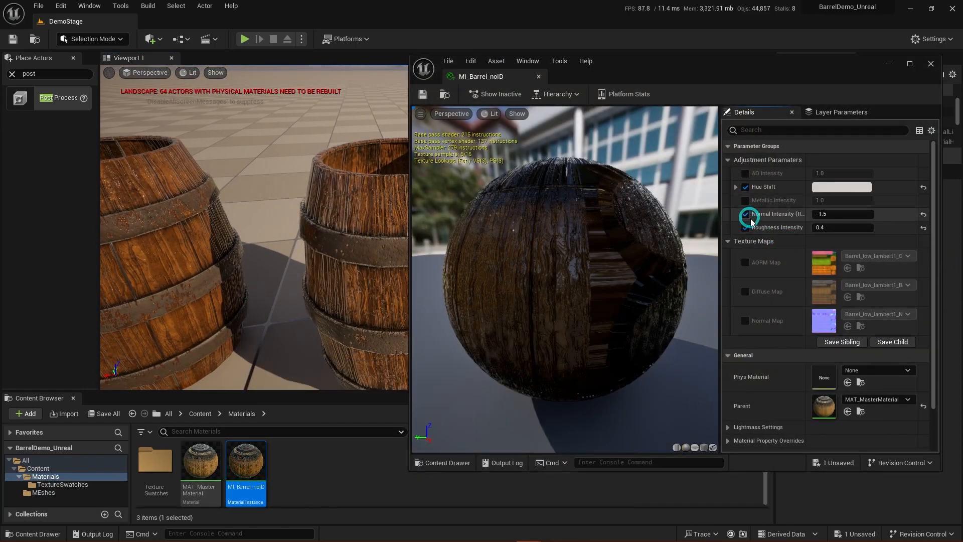
# Step: Turn off the Normal Intensity override in the MI_Barrel_noID material instance
pyautogui.click(745, 214)
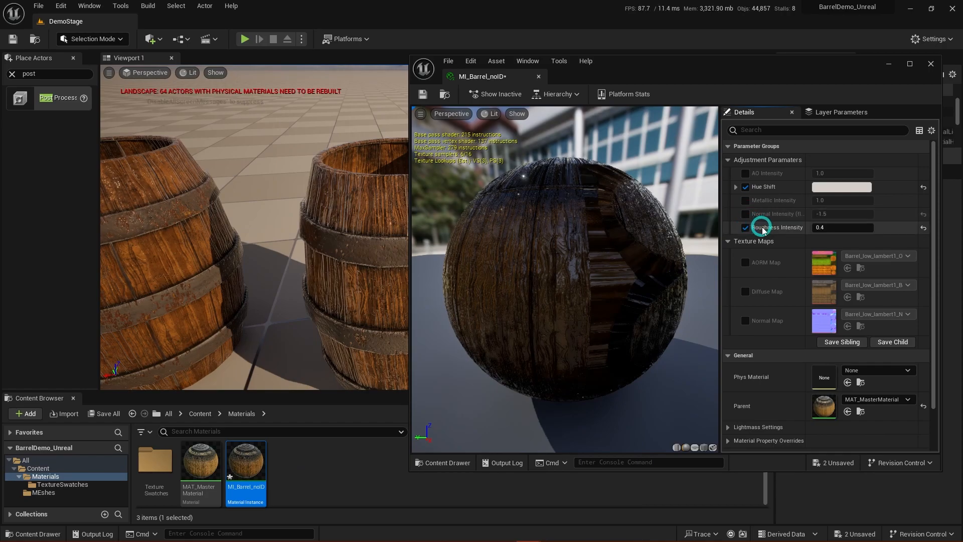
pyautogui.moveTo(381, 312); pyautogui.dragTo(368, 286, button='right')
pyautogui.press('a')
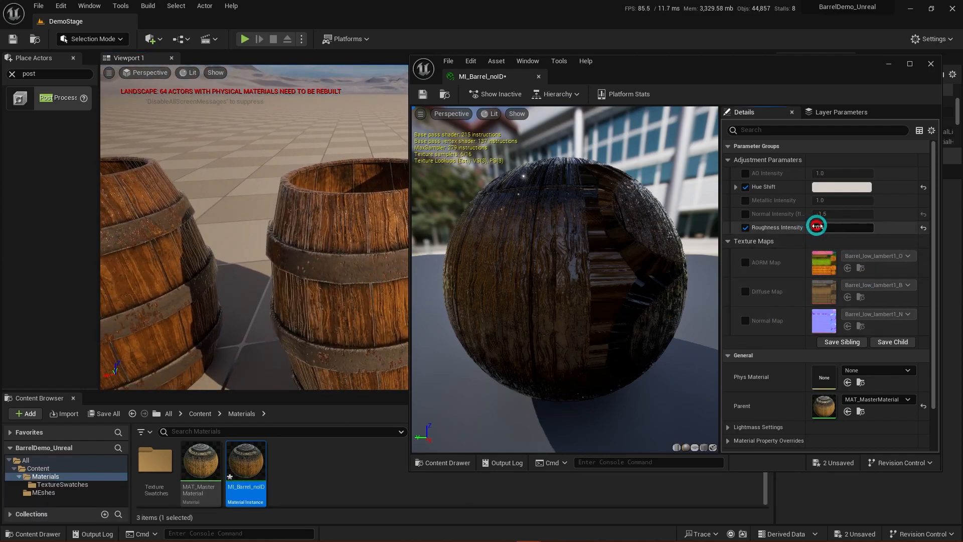
# Step: Try a strongly raised Roughness Intensity, followed by 0.8, on MI_Barrel_noID
pyautogui.moveTo(824, 227); pyautogui.dragTo(876, 232)
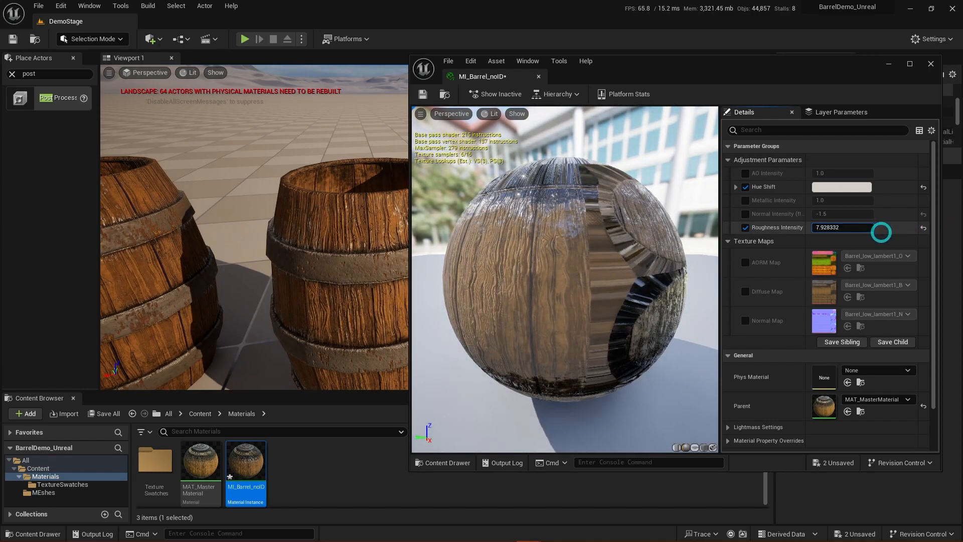
pyautogui.click(825, 226)
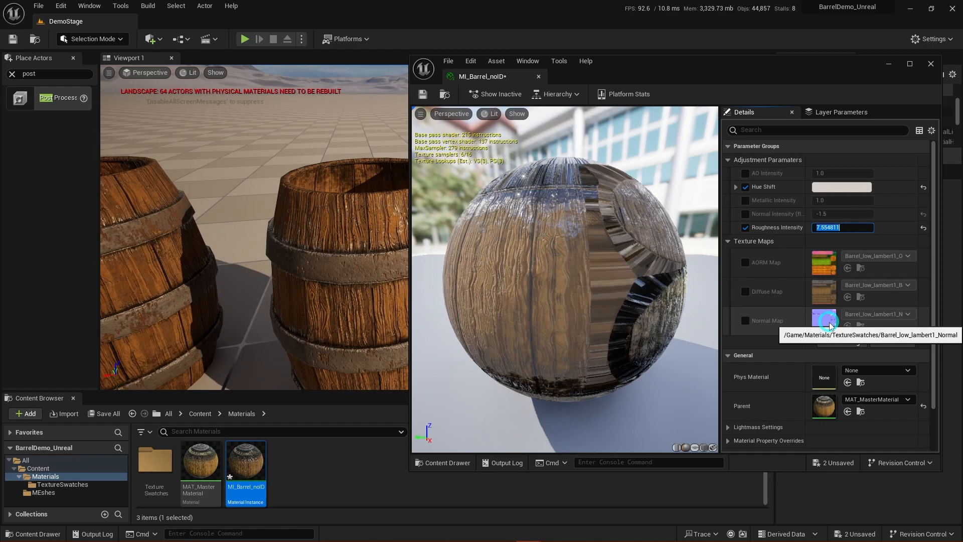
pyautogui.write('0.8')
pyautogui.press('Return')
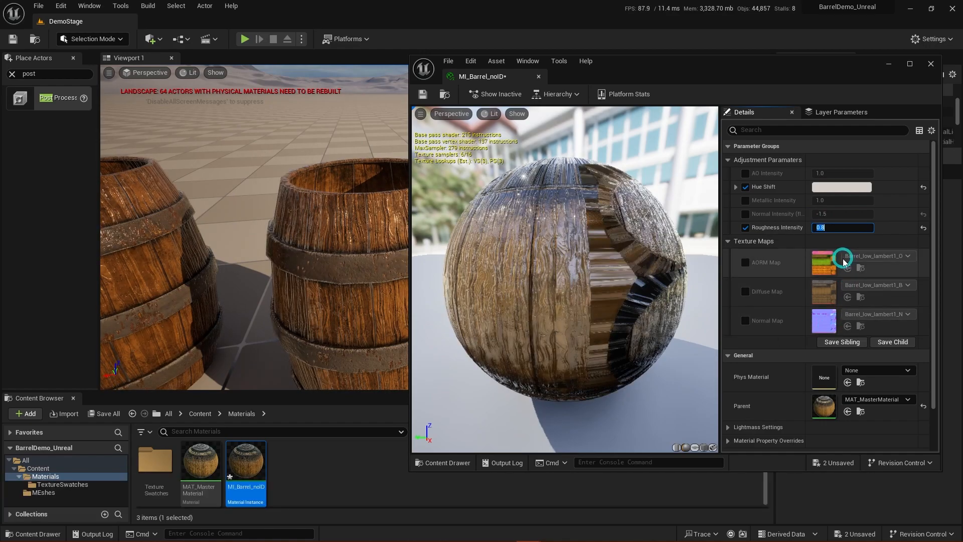
# Step: Set the Roughness Intensity of MI_Barrel_noID to 6 and check the barrel up close in the level
pyautogui.click(822, 227)
pyautogui.moveTo(833, 227)
pyautogui.mouseDown()
pyautogui.moveTo(823, 228)
pyautogui.moveTo(898, 224)
pyautogui.moveTo(754, 223)
pyautogui.moveTo(947, 223)
pyautogui.moveTo(820, 227)
pyautogui.mouseUp()
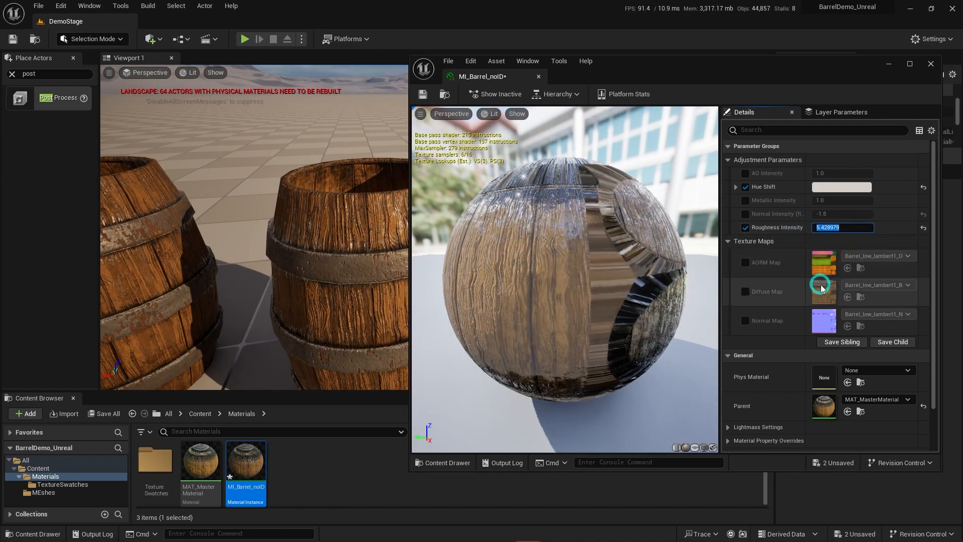
pyautogui.write('6')
pyautogui.press('Return')
pyautogui.moveTo(300, 222); pyautogui.dragTo(303, 252, button='right')
pyautogui.press('s')
pyautogui.press('d')
pyautogui.press('w')
pyautogui.press('a')
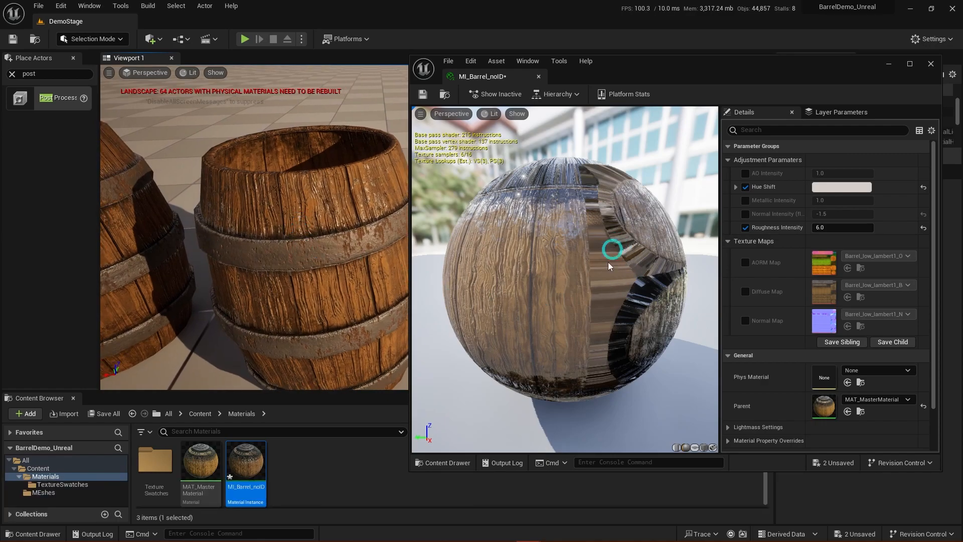
# Step: Close the MI_Barrel_noID editor and save all modified assets, with both barrels in view
pyautogui.click(931, 64)
pyautogui.hotkey('ctrl', 'shift', 's')
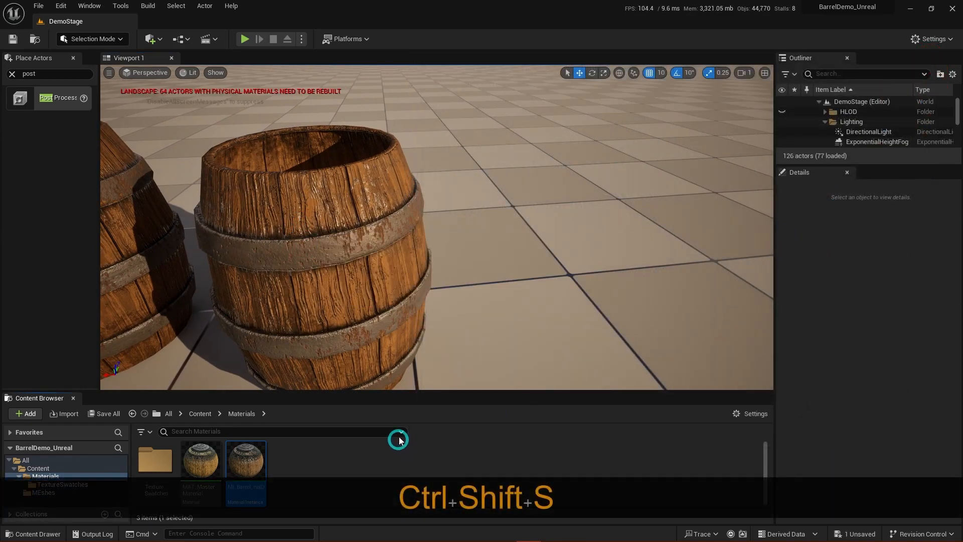
pyautogui.press('s')
pyautogui.press('a')
pyautogui.moveTo(486, 327); pyautogui.dragTo(503, 321, button='right')
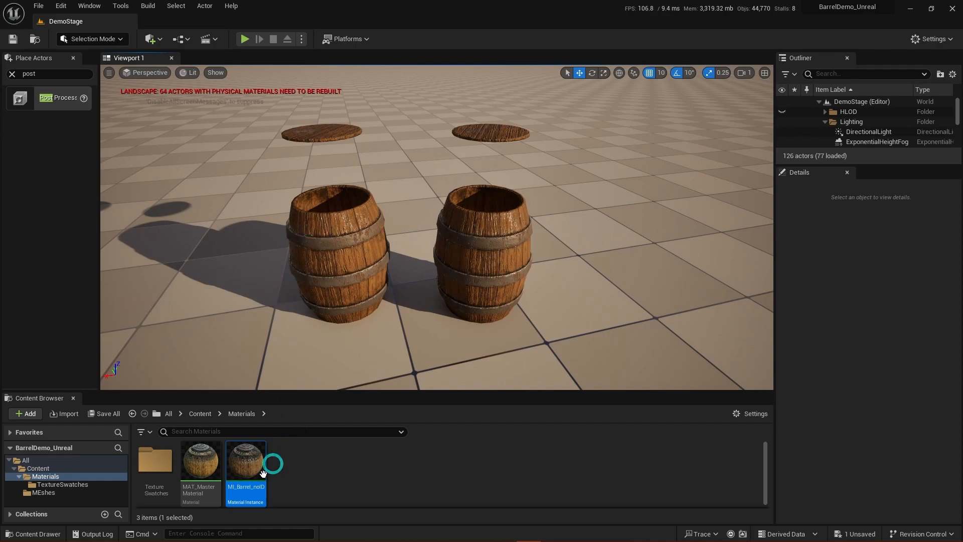
# Step: Create a material instance from MAT_MasterMaterial and name it MI_Barrel_noID2
pyautogui.rightClick(201, 470)
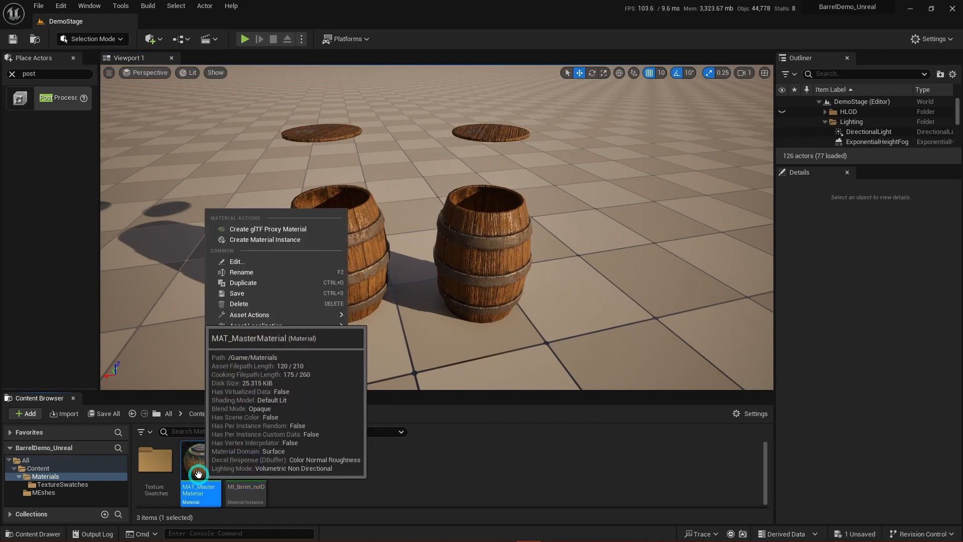
pyautogui.click(285, 241)
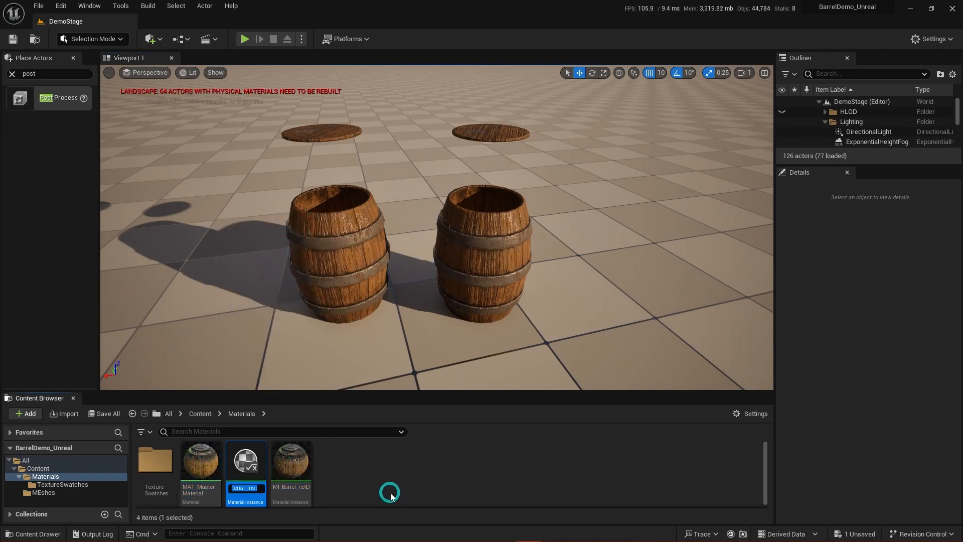
pyautogui.write('MI')
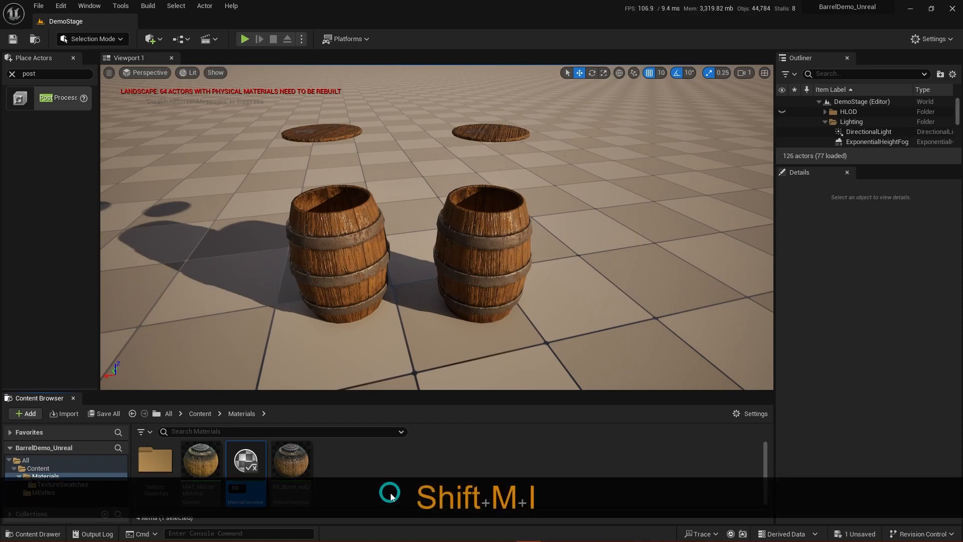
pyautogui.write('_Barrel')
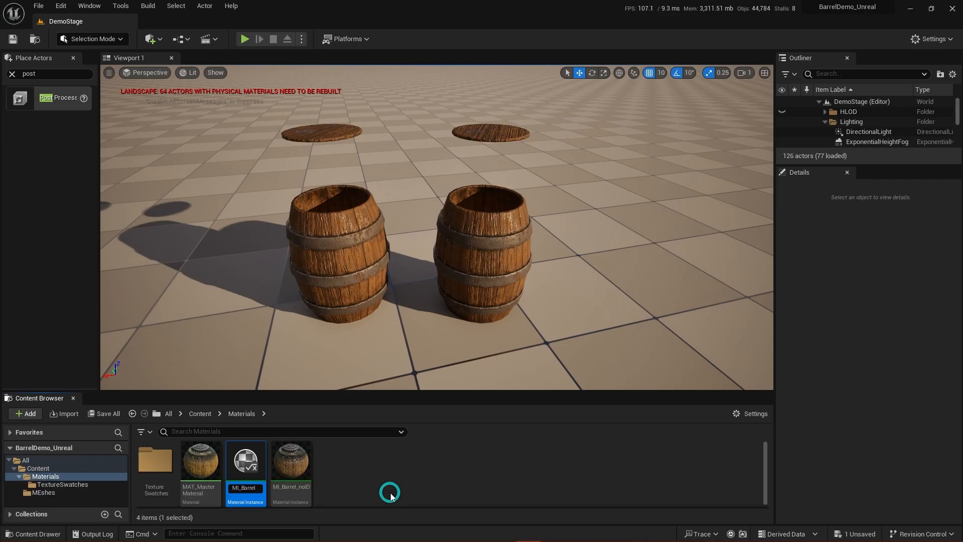
pyautogui.write('_noIS')
pyautogui.press('BackSpace')
pyautogui.write('D')
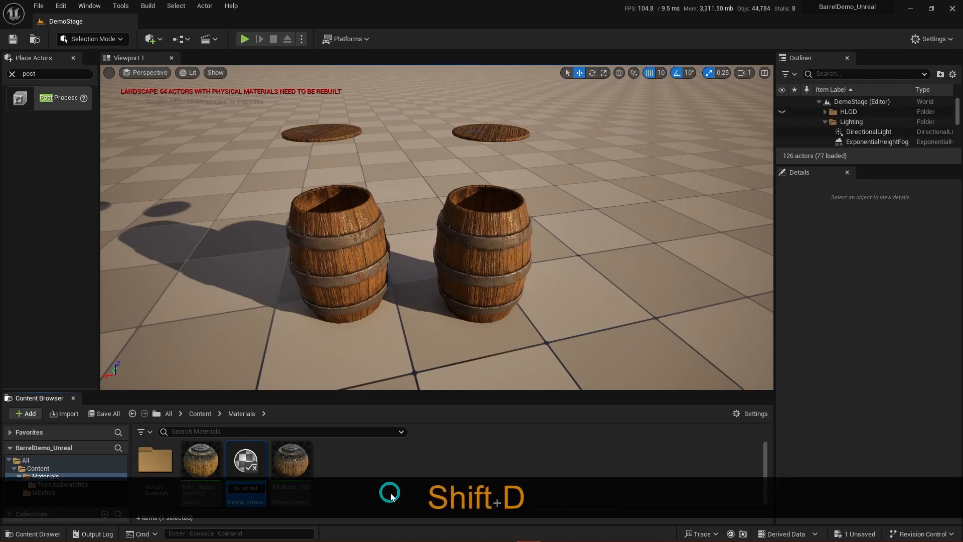
pyautogui.write('2')
pyautogui.press('Return')
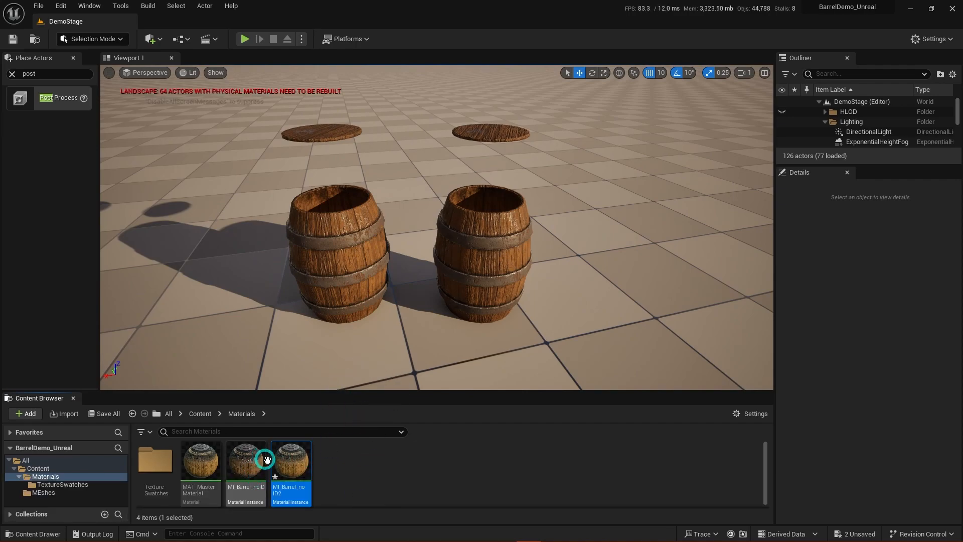
# Step: Open MI_Barrel_noID2 for editing and apply it to the left barrel in the level
pyautogui.doubleClick(291, 469)
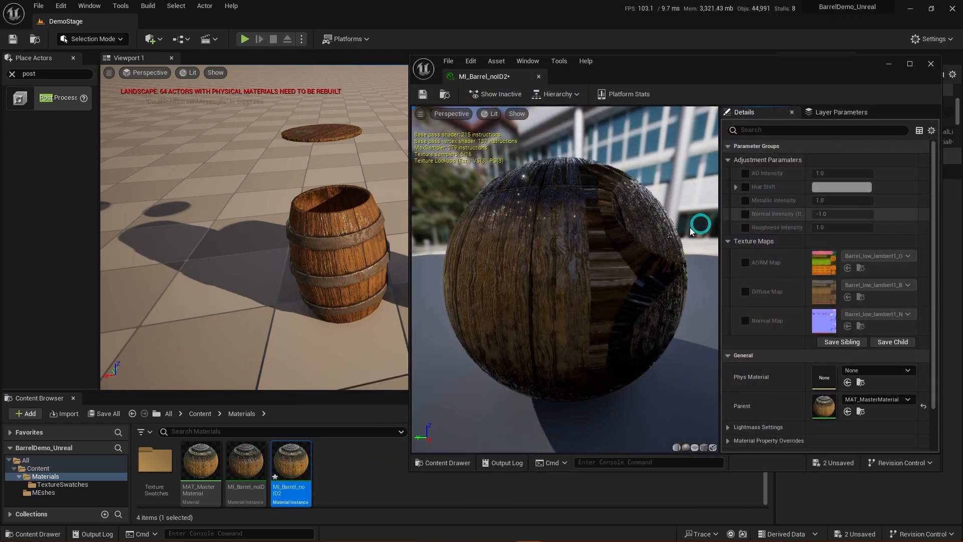
pyautogui.moveTo(297, 458); pyautogui.dragTo(330, 262)
pyautogui.moveTo(373, 332)
pyautogui.mouseDown(button='right')
pyautogui.moveTo(393, 327)
pyautogui.moveTo(378, 330)
pyautogui.mouseUp(button='right')
pyautogui.press('a')
pyautogui.press('s')
pyautogui.press('d')
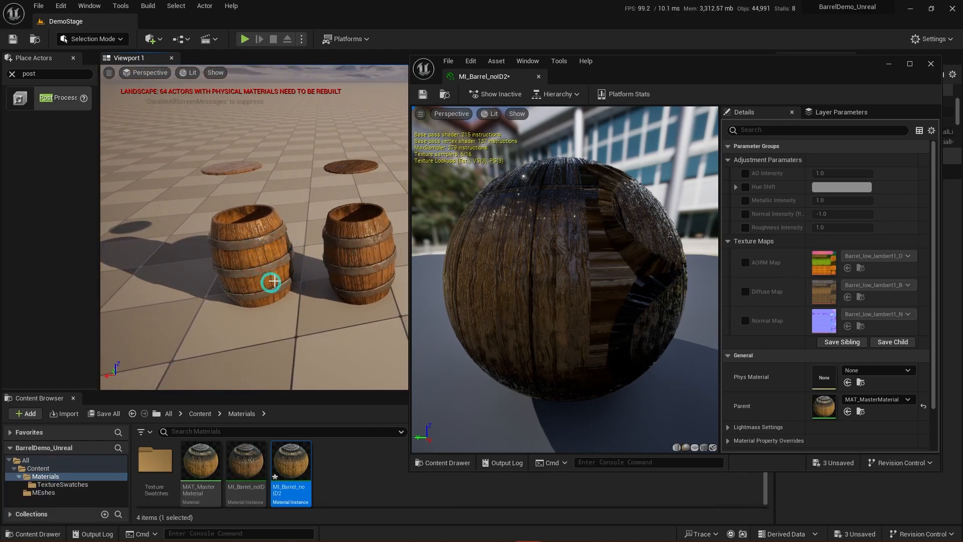
pyautogui.press('a')
pyautogui.moveTo(284, 270)
pyautogui.mouseDown(button='right')
pyautogui.moveTo(299, 273)
pyautogui.moveTo(289, 273)
pyautogui.mouseUp(button='right')
pyautogui.press('s')
pyautogui.press('d')
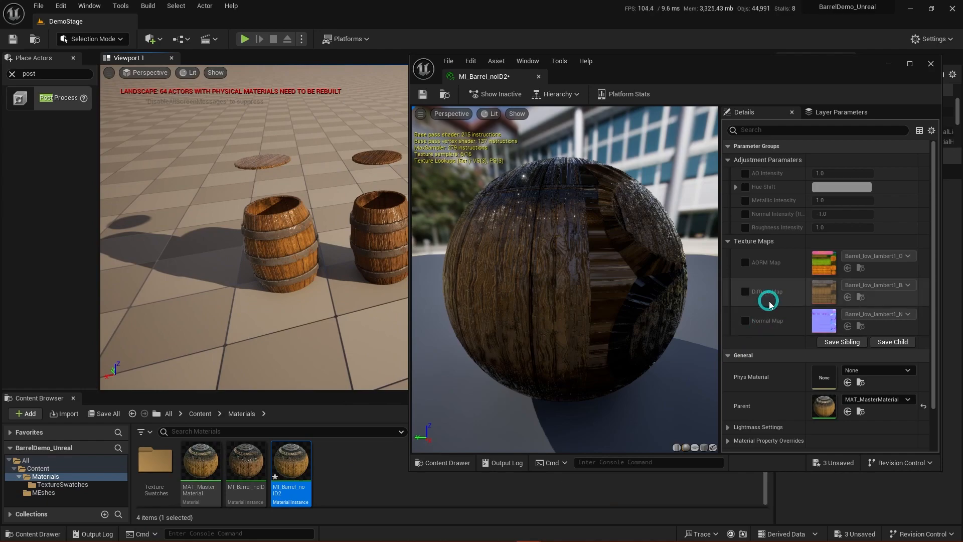
# Step: Enable Hue Shift in MI_Barrel_noID2 and darken its color to a neutral grey with a value of about 0.28
pyautogui.click(746, 189)
pyautogui.click(833, 187)
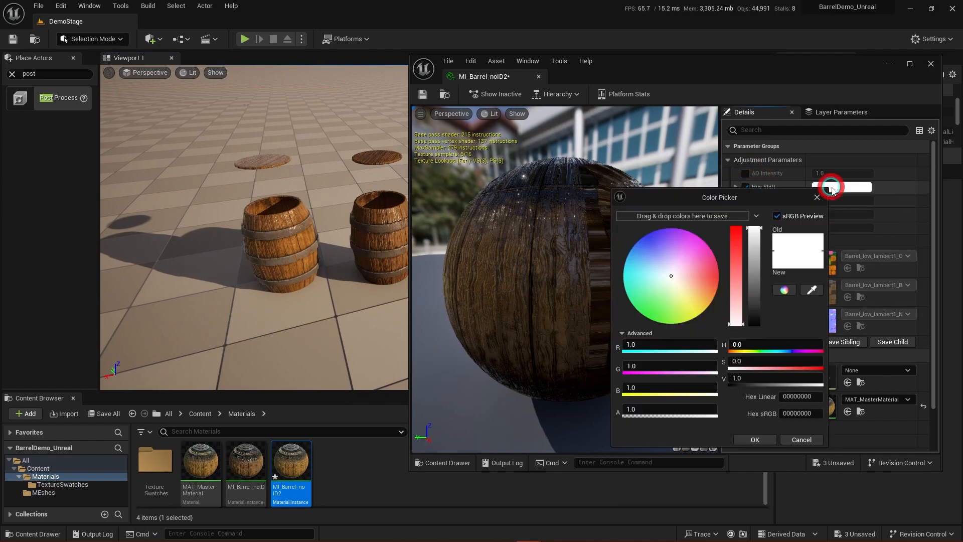
pyautogui.moveTo(769, 229); pyautogui.dragTo(758, 297)
pyautogui.moveTo(383, 286)
pyautogui.mouseDown(button='right')
pyautogui.moveTo(371, 284)
pyautogui.moveTo(392, 276)
pyautogui.moveTo(391, 288)
pyautogui.mouseUp(button='right')
pyautogui.press('w')
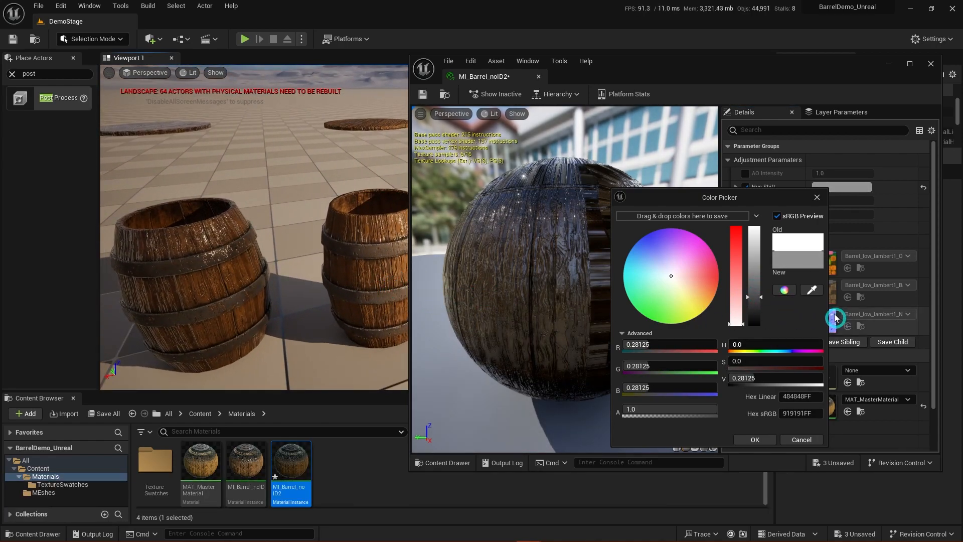
pyautogui.click(817, 198)
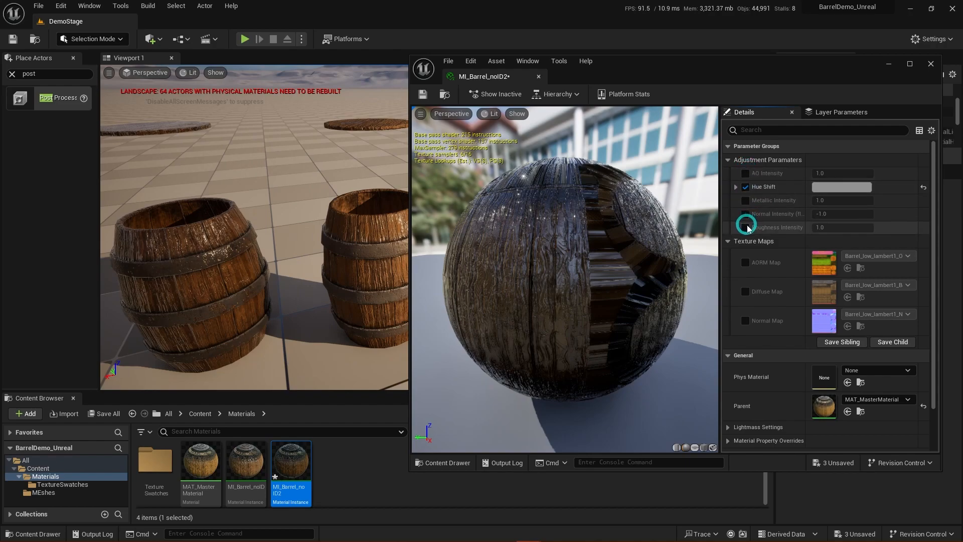
# Step: Override the Roughness Intensity with about 4.6 and the Metallic Intensity with 2 in MI_Barrel_noID2
pyautogui.moveTo(818, 227)
pyautogui.mouseDown()
pyautogui.moveTo(916, 230)
pyautogui.moveTo(877, 232)
pyautogui.mouseUp()
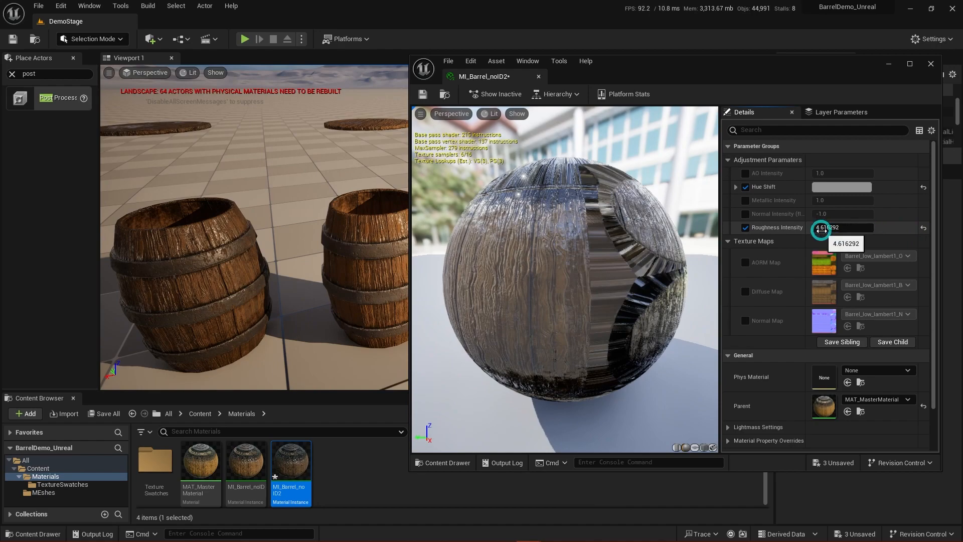
pyautogui.click(746, 202)
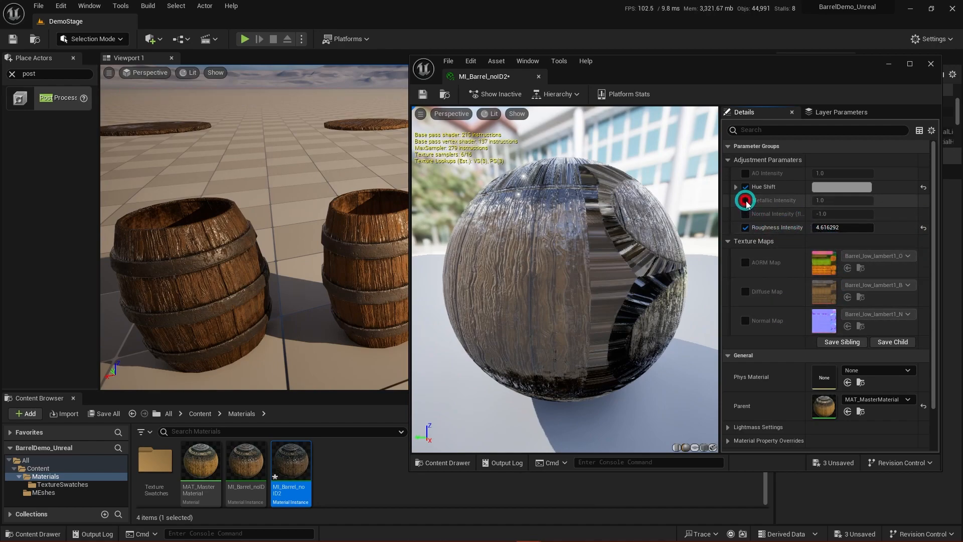
pyautogui.moveTo(818, 200)
pyautogui.mouseDown()
pyautogui.moveTo(850, 200)
pyautogui.moveTo(726, 210)
pyautogui.moveTo(950, 209)
pyautogui.moveTo(648, 217)
pyautogui.mouseUp()
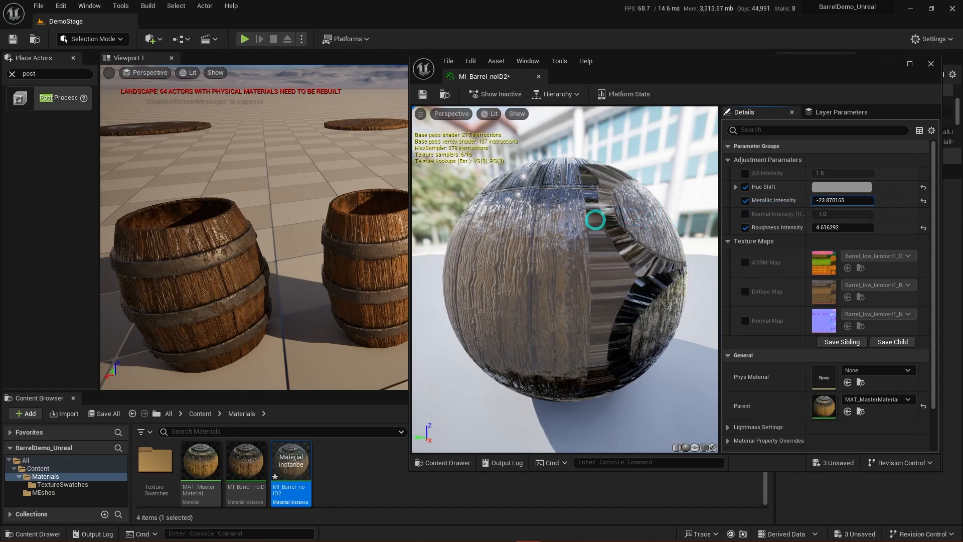
pyautogui.moveTo(778, 214); pyautogui.dragTo(850, 215)
pyautogui.moveTo(768, 212); pyautogui.dragTo(846, 204)
pyautogui.moveTo(771, 199)
pyautogui.mouseDown()
pyautogui.moveTo(703, 200)
pyautogui.moveTo(876, 200)
pyautogui.moveTo(844, 200)
pyautogui.mouseUp()
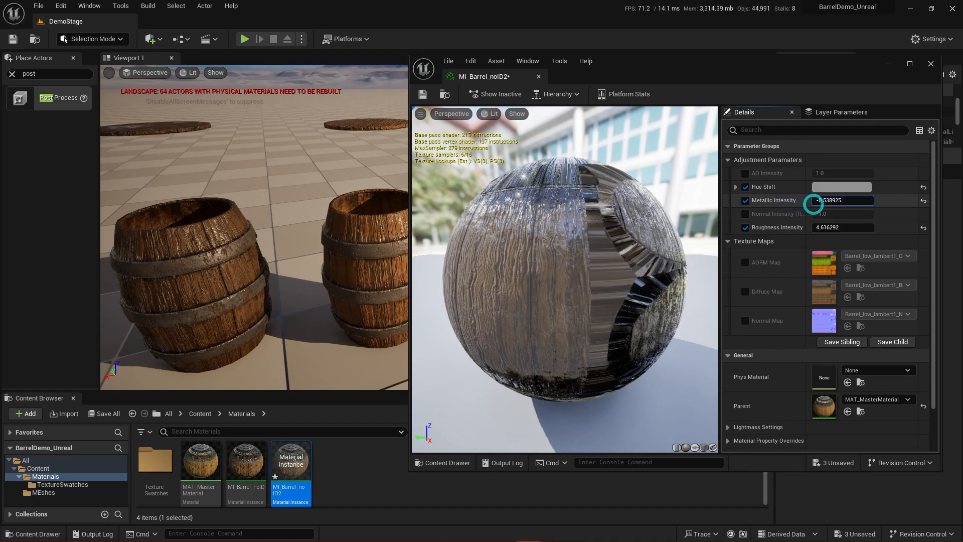
pyautogui.moveTo(853, 202)
pyautogui.mouseDown()
pyautogui.moveTo(959, 201)
pyautogui.moveTo(845, 203)
pyautogui.mouseUp()
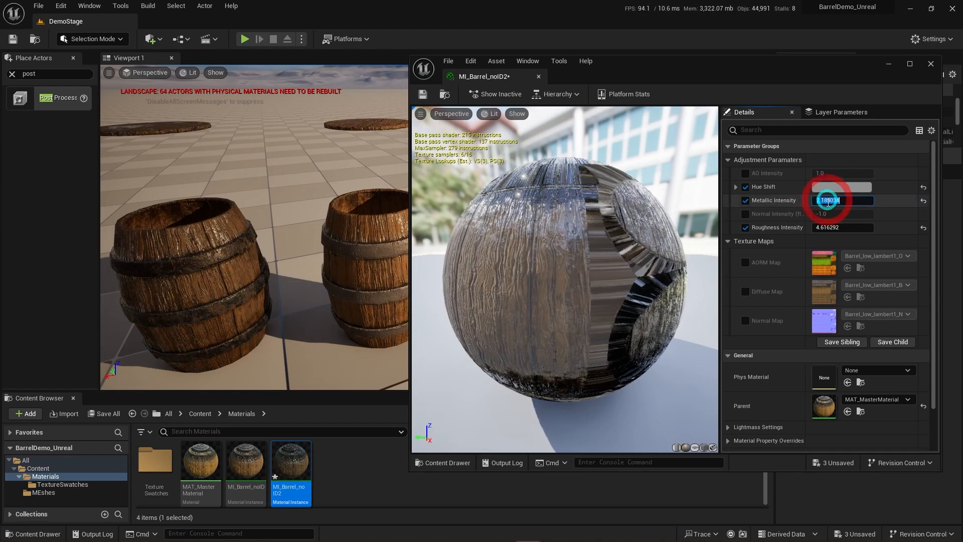
pyautogui.write('2')
pyautogui.press('Return')
# Step: Try a Normal Intensity of -2 in MI_Barrel_noID2 and inspect the left barrel up close
pyautogui.moveTo(283, 275)
pyautogui.mouseDown(button='right')
pyautogui.moveTo(276, 299)
pyautogui.moveTo(264, 293)
pyautogui.moveTo(264, 282)
pyautogui.moveTo(289, 285)
pyautogui.mouseUp(button='right')
pyautogui.press('w')
pyautogui.press('a')
pyautogui.press('s')
pyautogui.press('d')
pyautogui.moveTo(309, 285); pyautogui.dragTo(274, 280, button='right')
pyautogui.click(745, 214)
pyautogui.click(819, 214)
pyautogui.write('2')
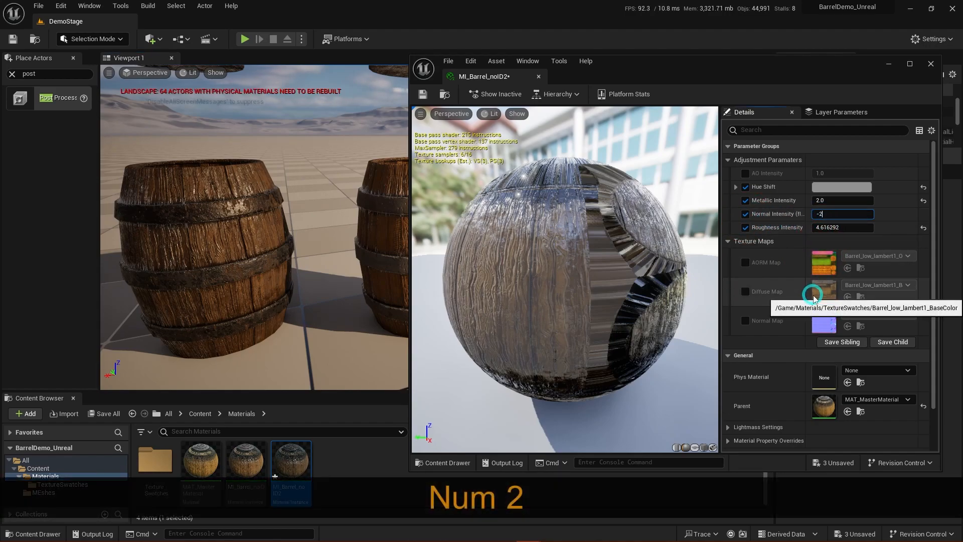
pyautogui.press('Return')
pyautogui.press('d')
pyautogui.moveTo(301, 256); pyautogui.dragTo(280, 249, button='right')
pyautogui.press('a')
pyautogui.press('w')
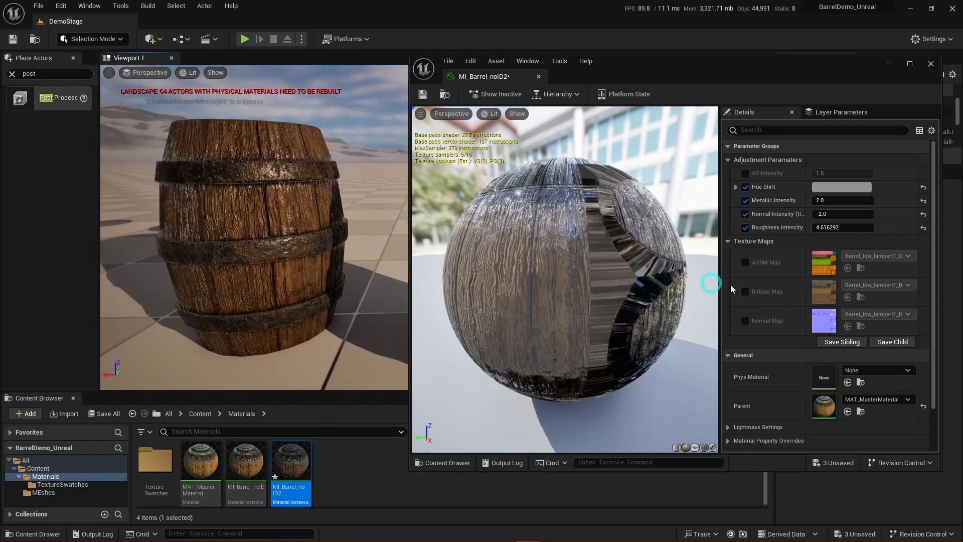
# Step: Reset the Normal Intensity of MI_Barrel_noID2 to its default and turn off its override
pyautogui.click(924, 214)
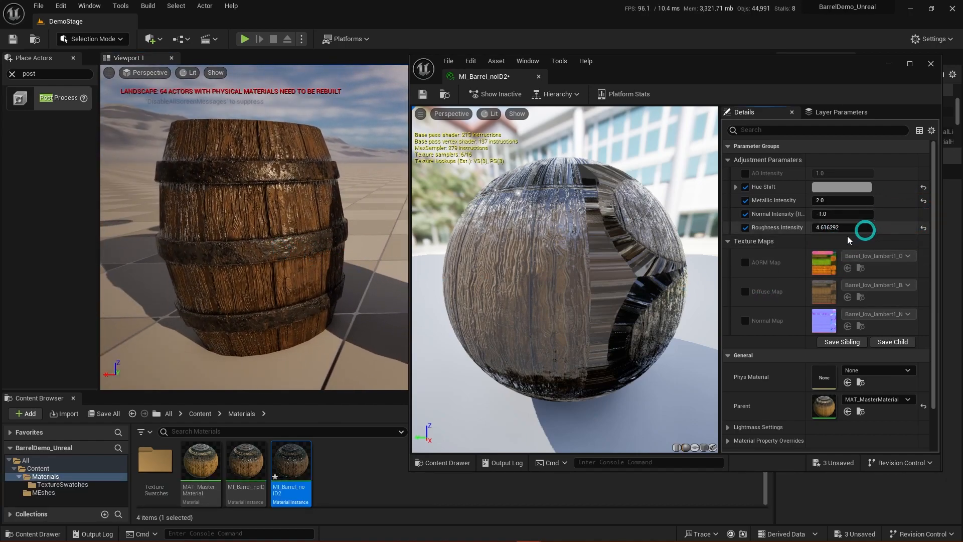
pyautogui.click(746, 214)
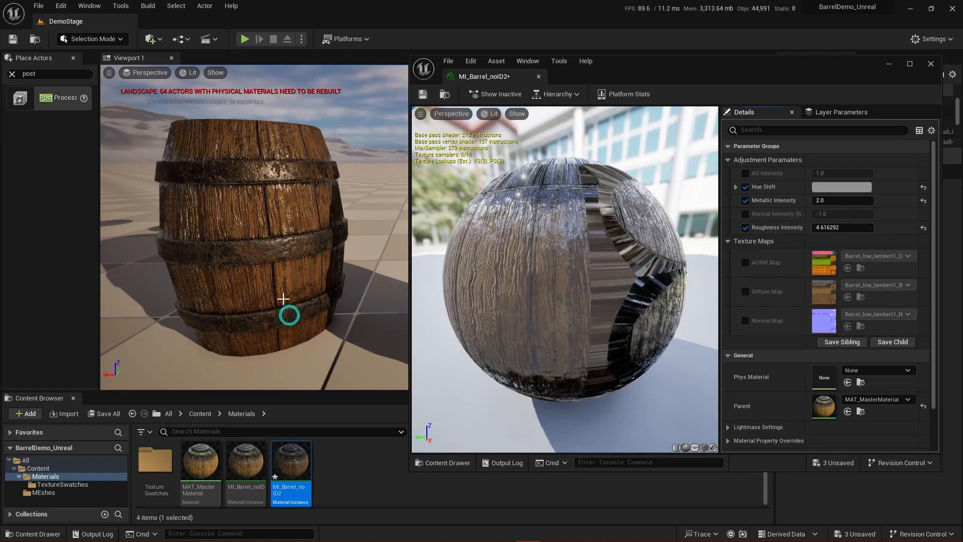
pyautogui.moveTo(257, 253)
pyautogui.mouseDown(button='right')
pyautogui.moveTo(282, 266)
pyautogui.moveTo(301, 254)
pyautogui.moveTo(253, 260)
pyautogui.mouseUp(button='right')
pyautogui.press('s')
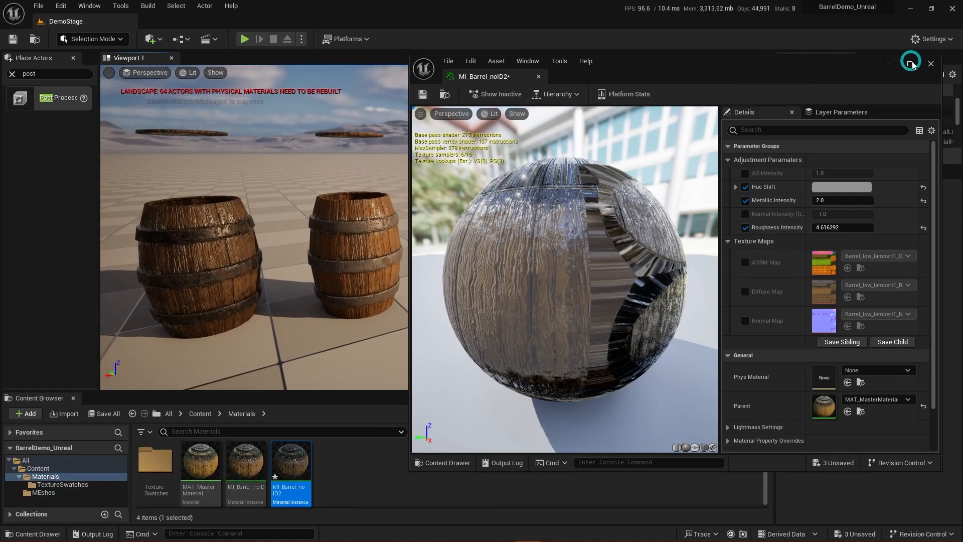
# Step: Close the MI_Barrel_noID2 editor and save all modified assets and the level
pyautogui.click(931, 64)
pyautogui.press('d')
pyautogui.moveTo(509, 243)
pyautogui.mouseDown(button='right')
pyautogui.moveTo(529, 252)
pyautogui.moveTo(481, 250)
pyautogui.moveTo(514, 243)
pyautogui.mouseUp(button='right')
pyautogui.press('w')
pyautogui.hotkey('ctrl', 'shift', 's')
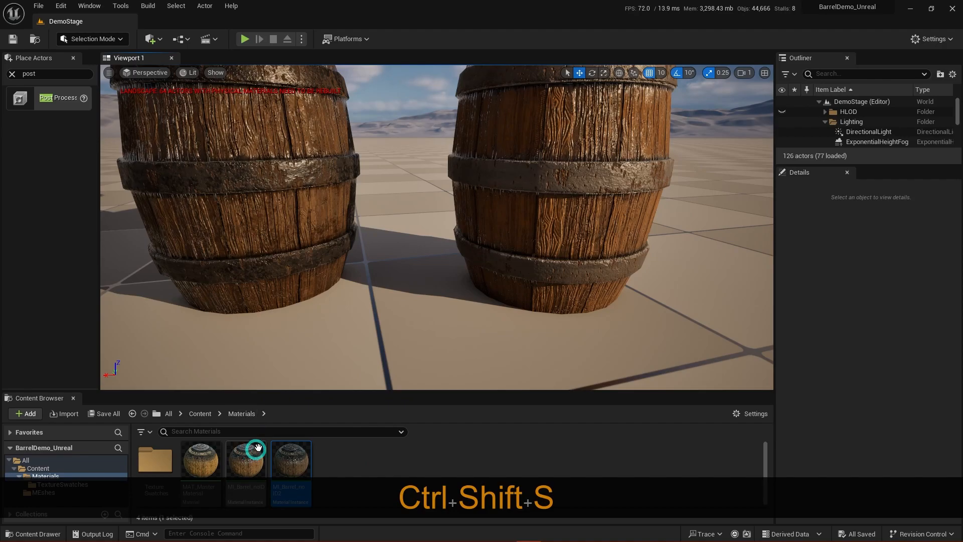
# Step: Compare the materials on the two front barrels in the level from a higher viewpoint
pyautogui.press('e')
pyautogui.moveTo(433, 271); pyautogui.dragTo(434, 300, button='right')
pyautogui.press('q')
pyautogui.press('w')
pyautogui.press('e')
pyautogui.press('s')
pyautogui.press('w')
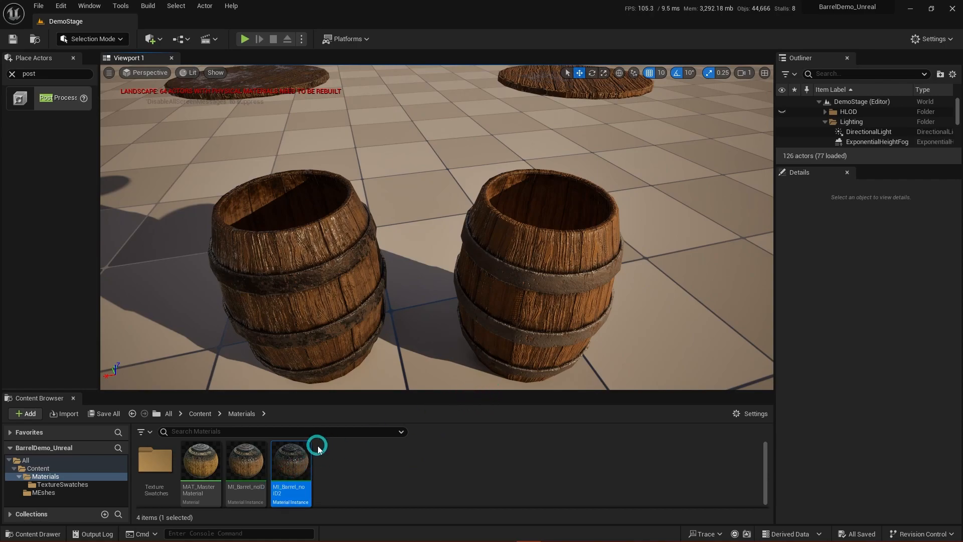
# Step: Create a material instance from MAT_MasterMaterial in the Materials folder, named MI+Barrel_ID_Wood
pyautogui.rightClick(200, 462)
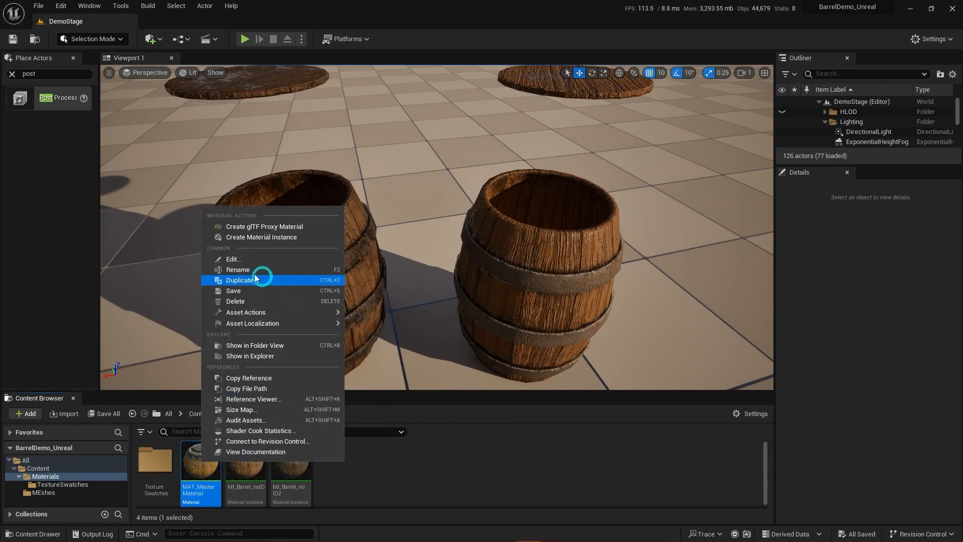
pyautogui.click(287, 238)
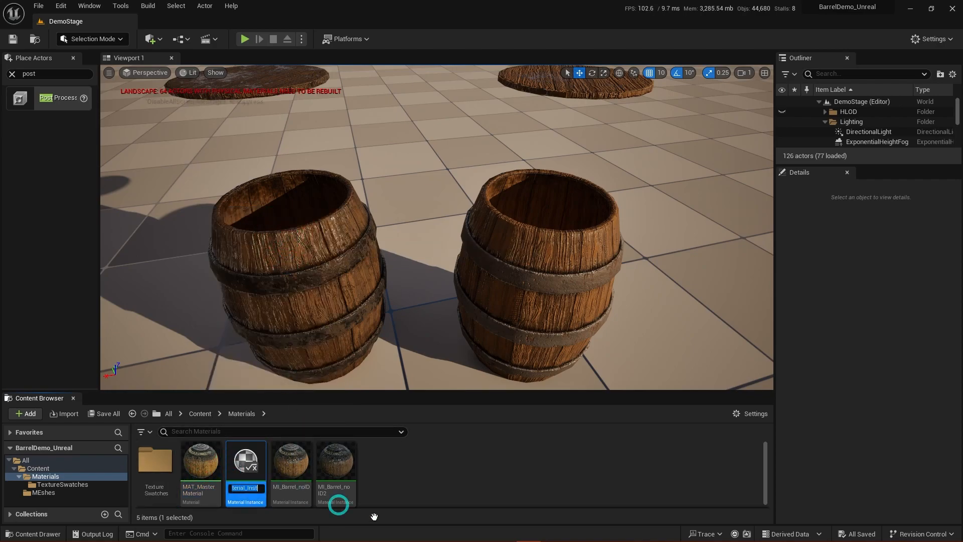
pyautogui.write('MI')
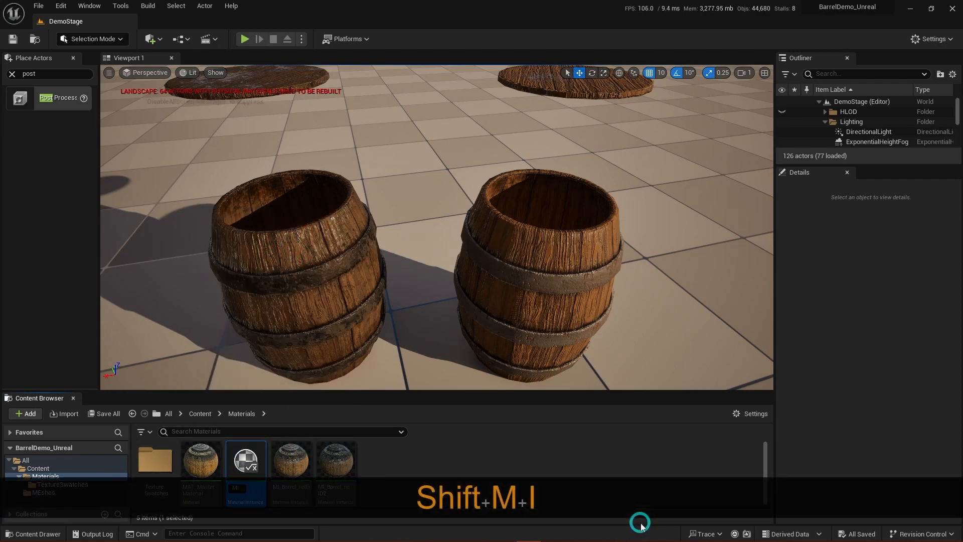
pyautogui.write('_Barrel_')
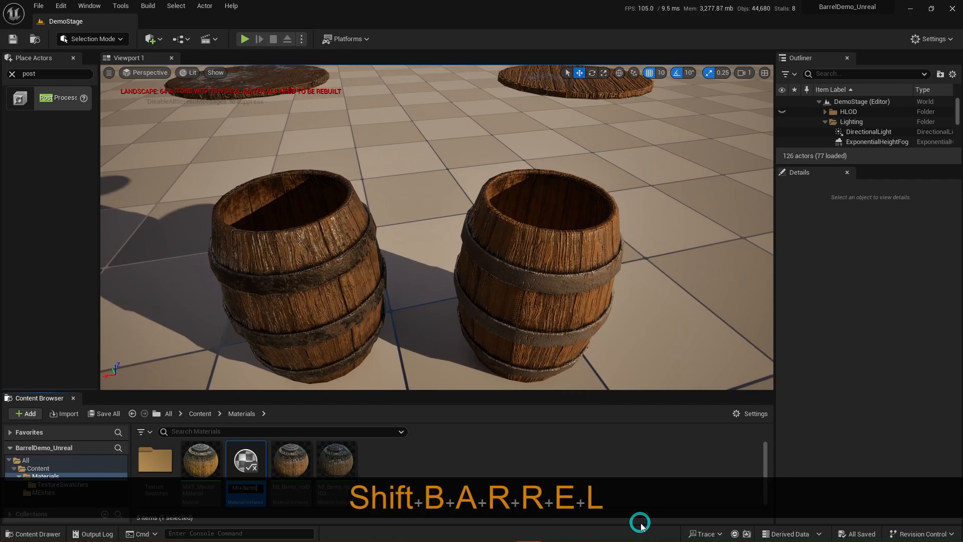
pyautogui.write('ID')
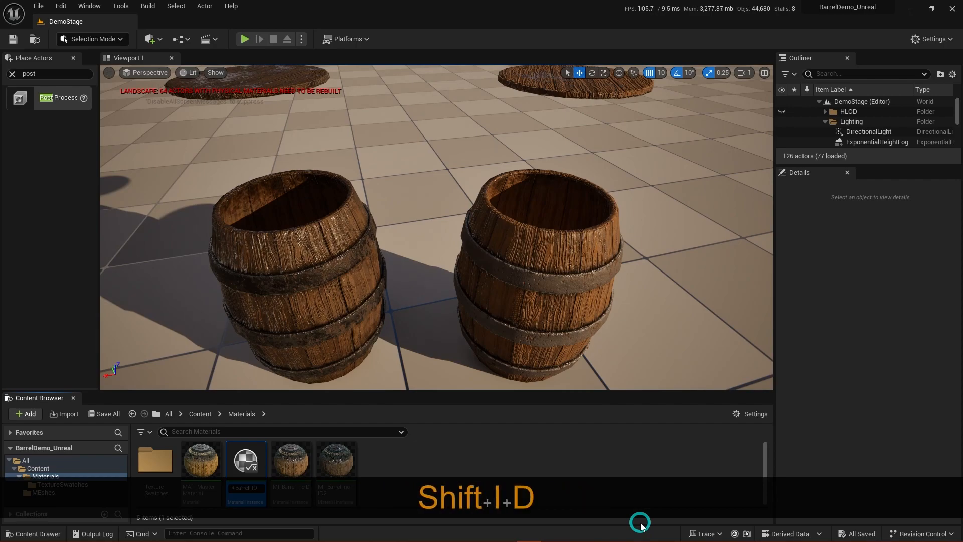
pyautogui.write('Wood')
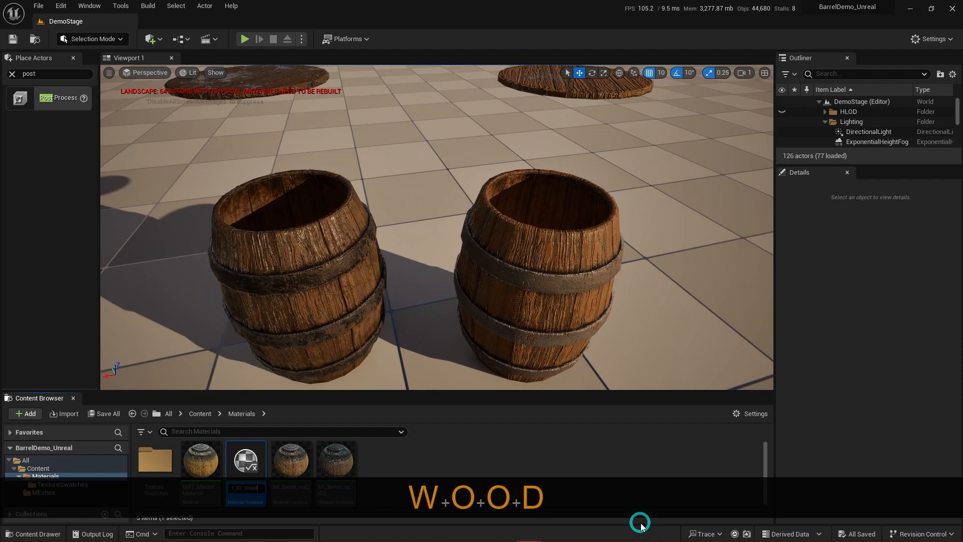
pyautogui.press('Return')
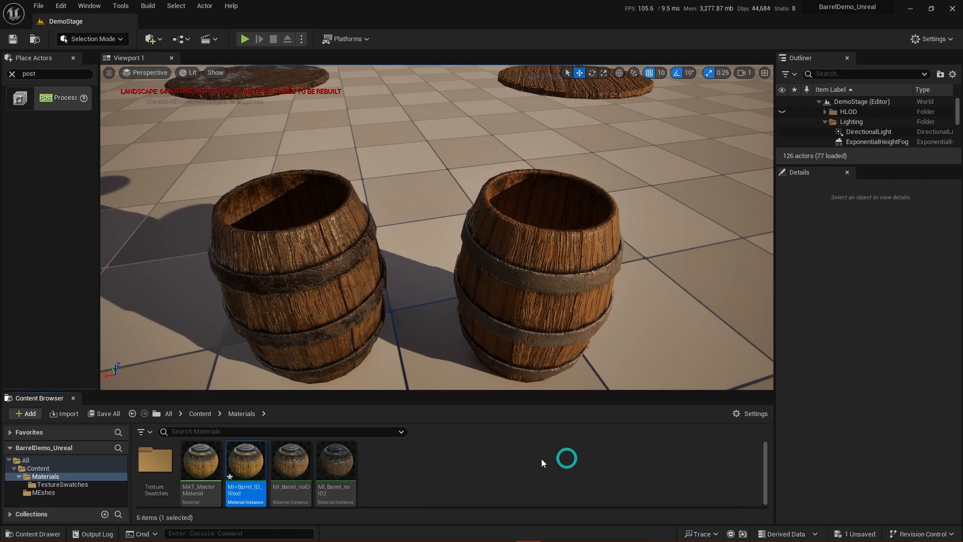
# Step: Correct the new material instance's name to MI_Barrel_ID_Wood
pyautogui.rightClick(252, 489)
pyautogui.click(341, 297)
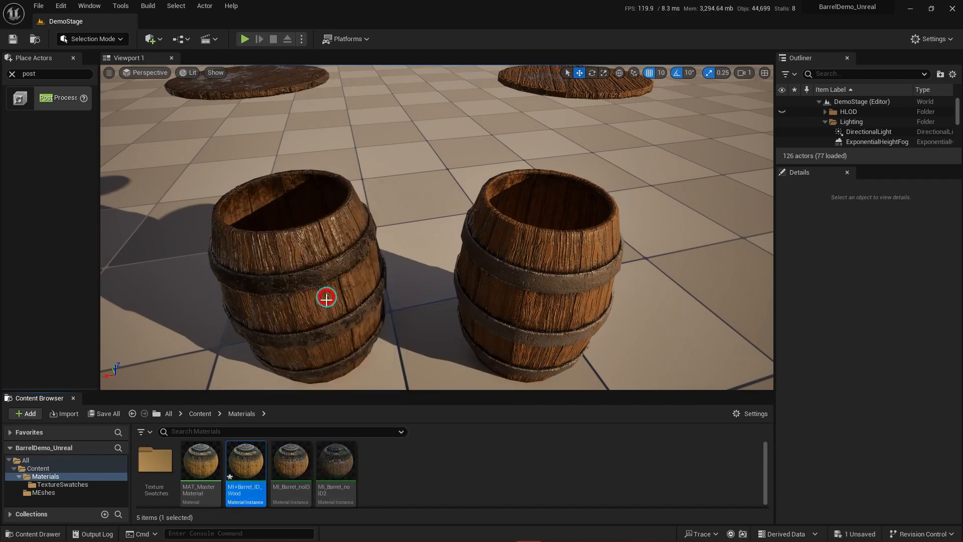
pyautogui.press('Left')
pyautogui.press('Right')
pyautogui.press('Right')
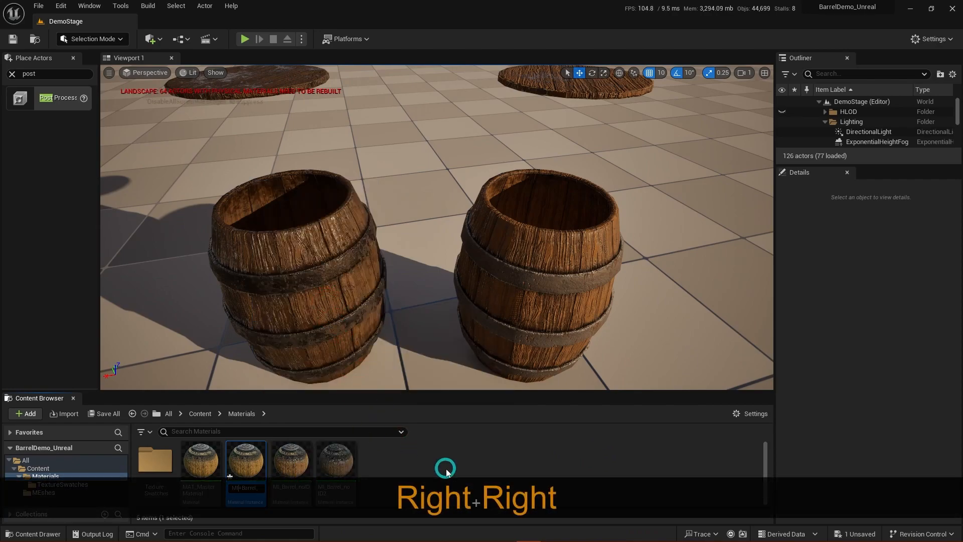
pyautogui.press('Delete')
pyautogui.press('Return')
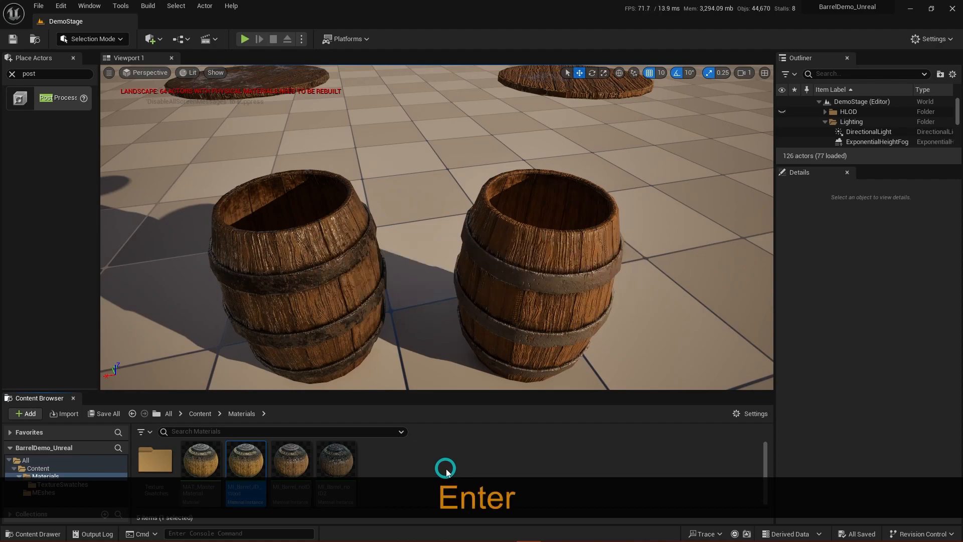
# Step: Enable the AORM, Diffuse and Normal Map overrides in MI_Barrel_ID_Wood and open the TextureSwatches folder for reference
pyautogui.doubleClick(249, 456)
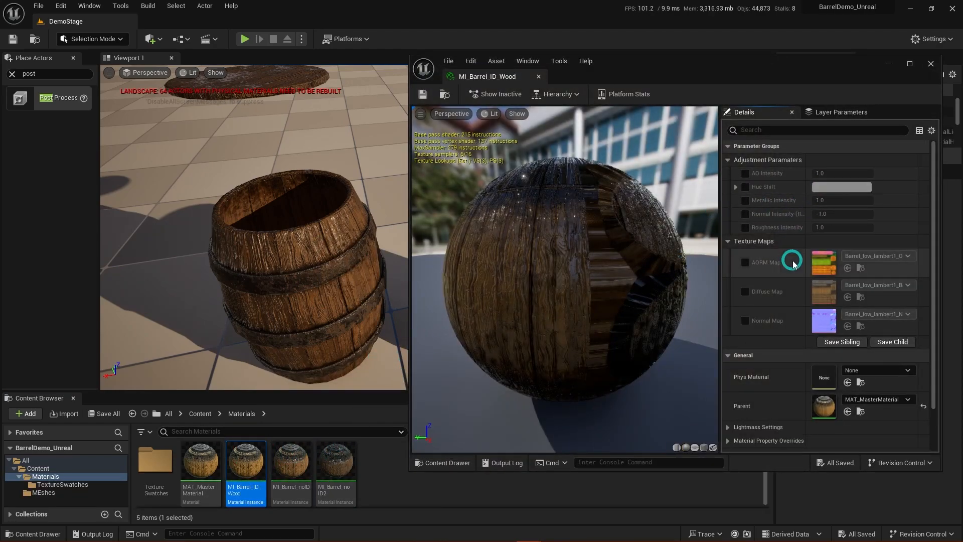
pyautogui.click(745, 263)
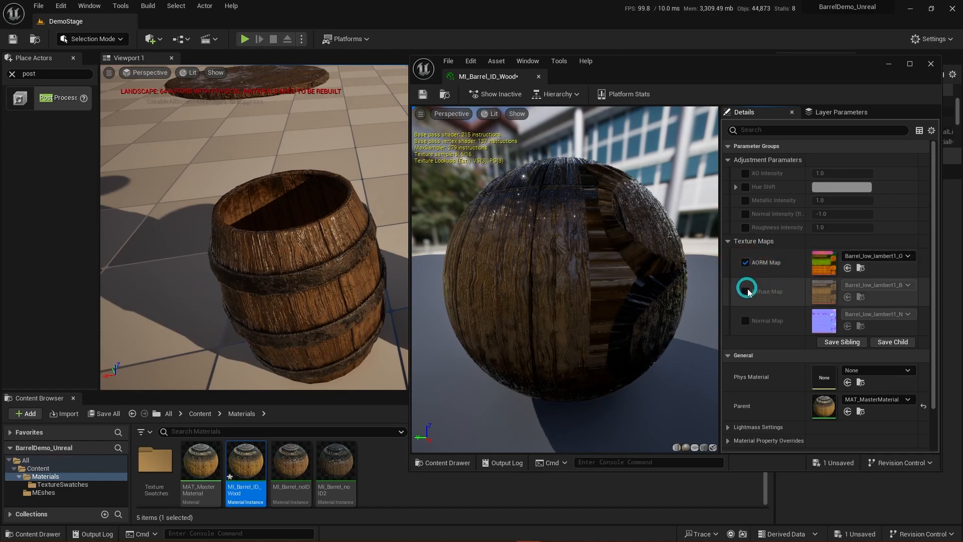
pyautogui.click(745, 292)
pyautogui.click(746, 321)
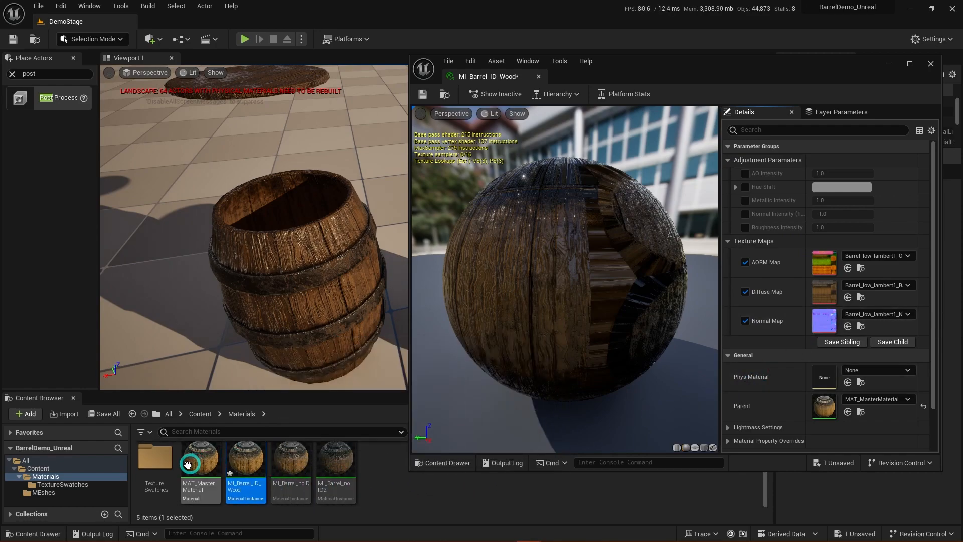
pyautogui.doubleClick(151, 456)
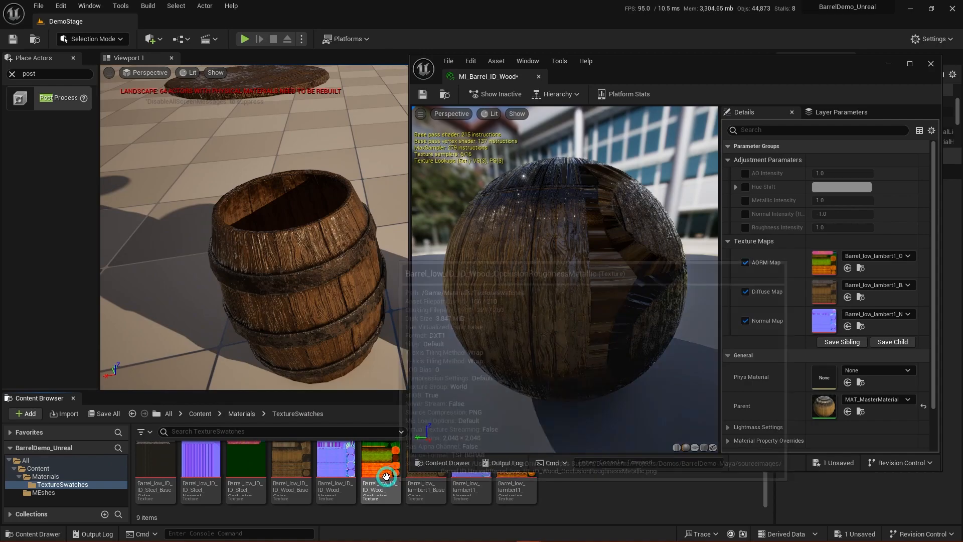
pyautogui.click(908, 256)
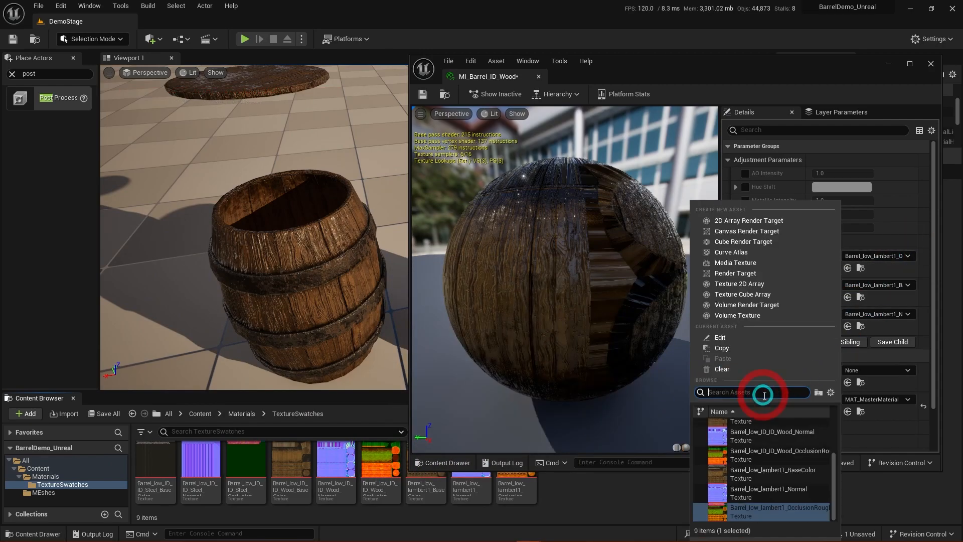
pyautogui.write('wood')
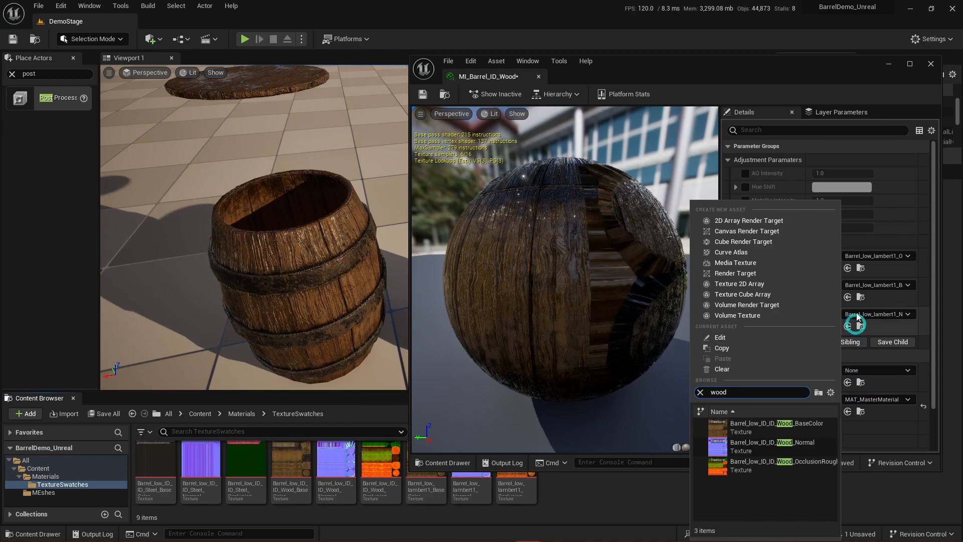
pyautogui.click(885, 238)
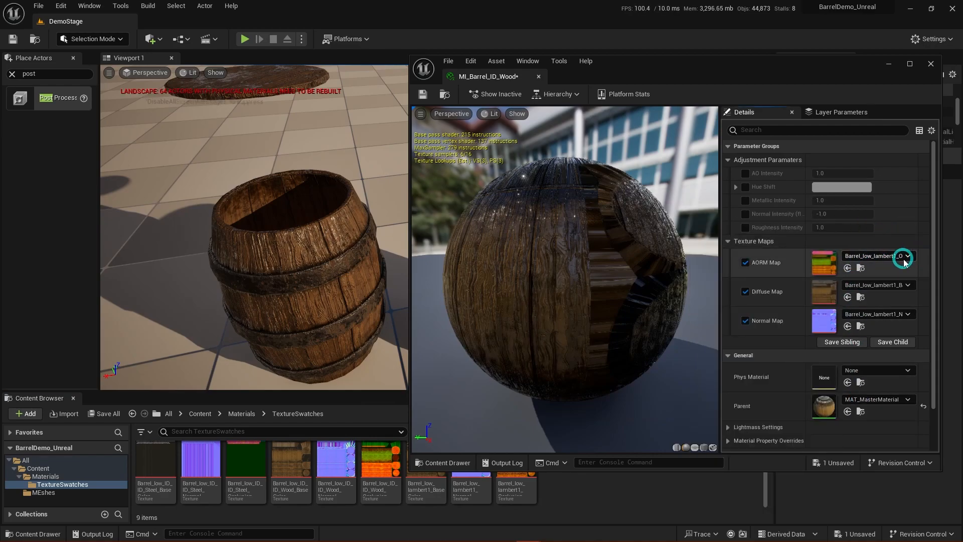
# Step: Assign the Barrel_low_ID_ID_Wood_OcclusionRoughnessMetallic texture to the AORM Map of MI_Barrel_ID_Wood
pyautogui.click(905, 257)
pyautogui.click(721, 401)
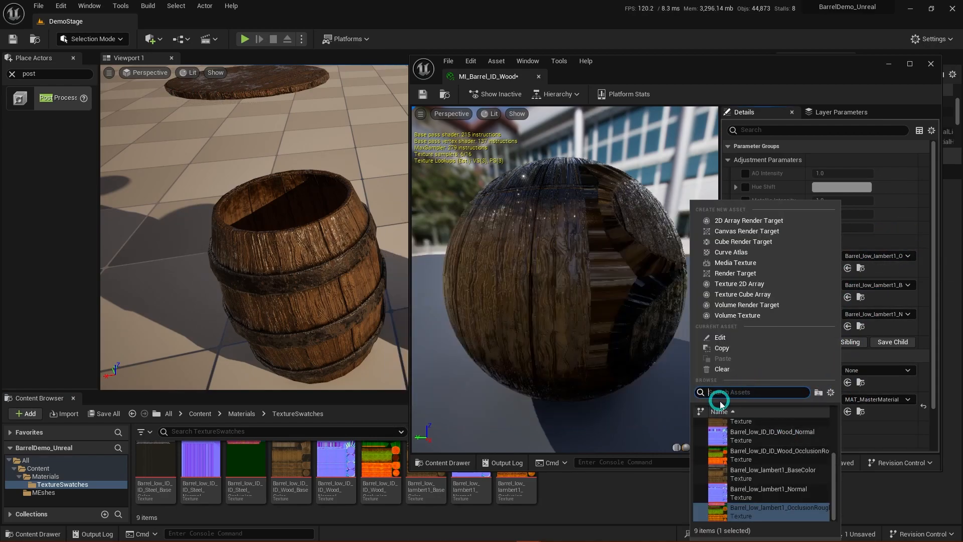
pyautogui.write('barrel')
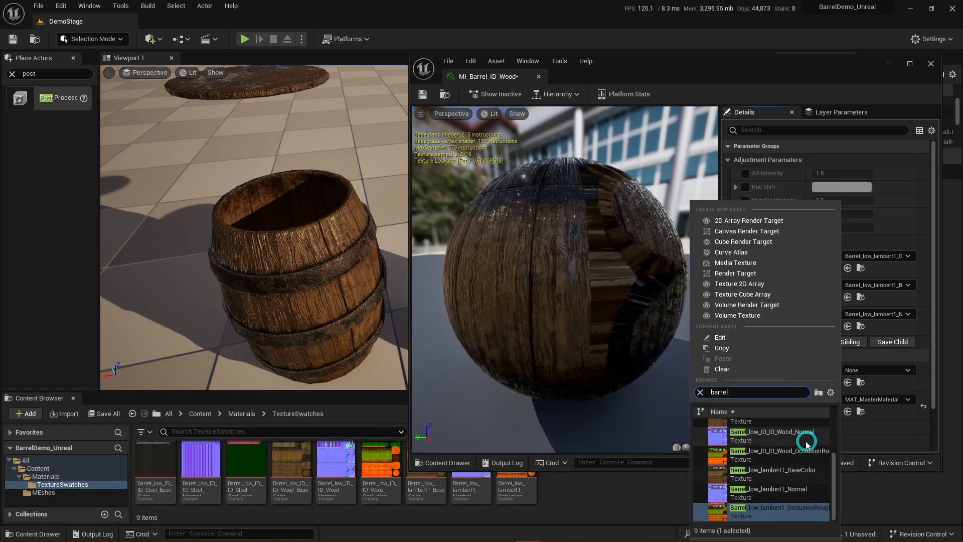
pyautogui.click(766, 453)
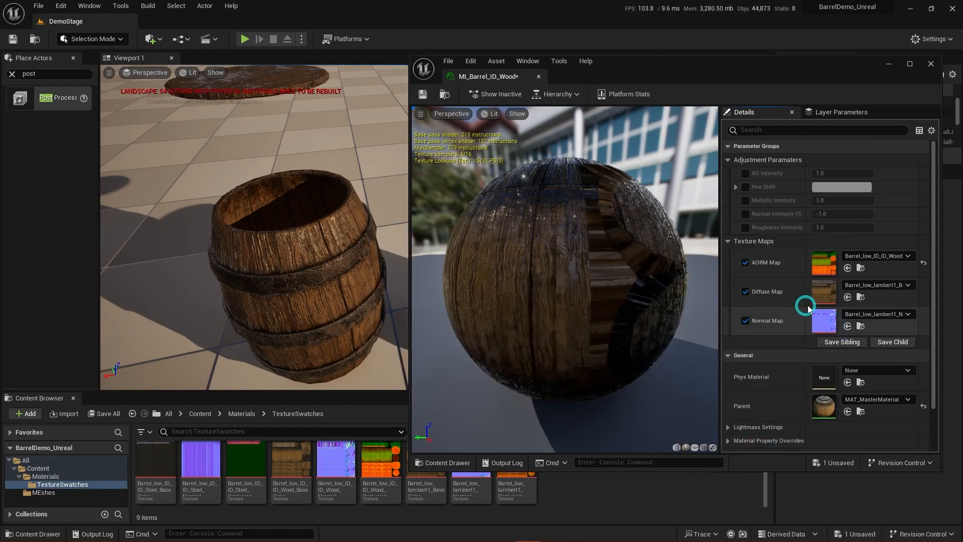
pyautogui.click(881, 295)
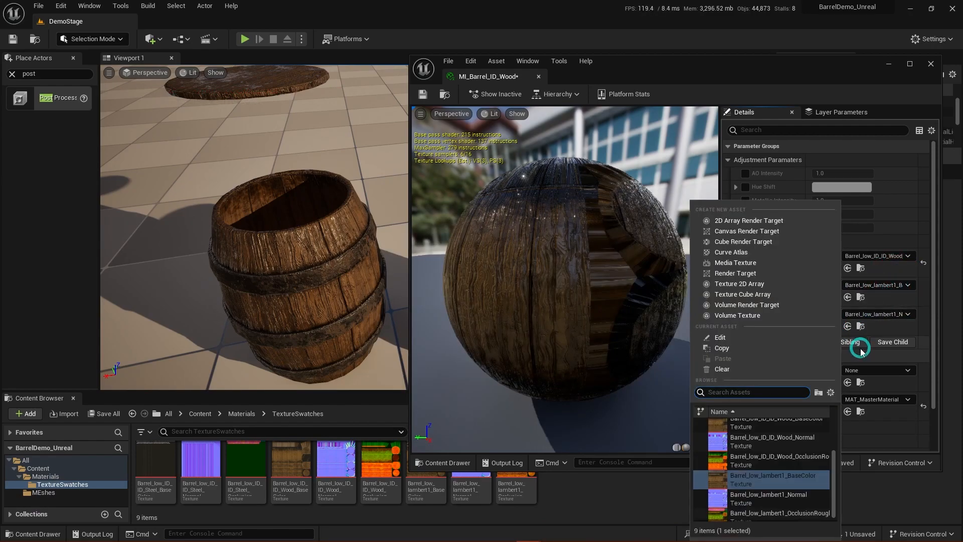
pyautogui.write('barre')
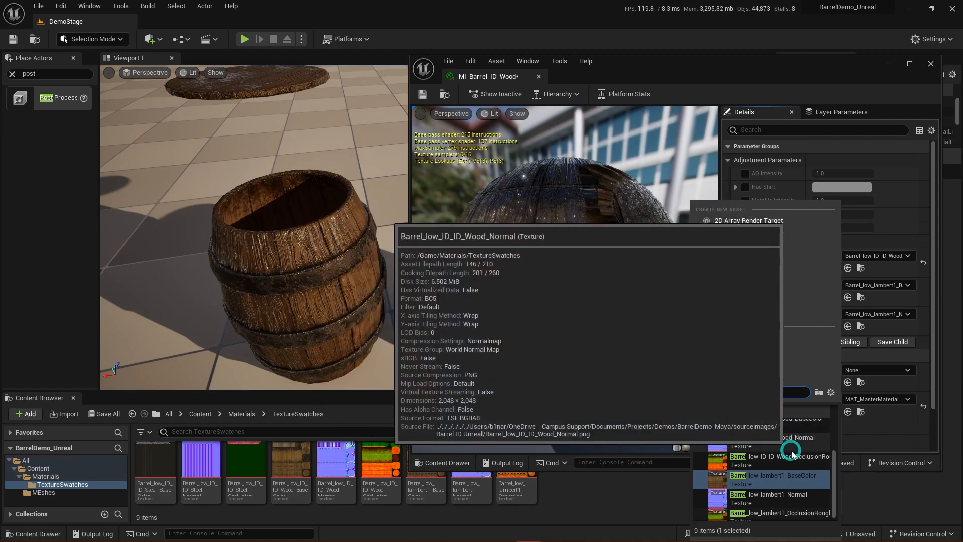
pyautogui.scroll(1, 778, 451)
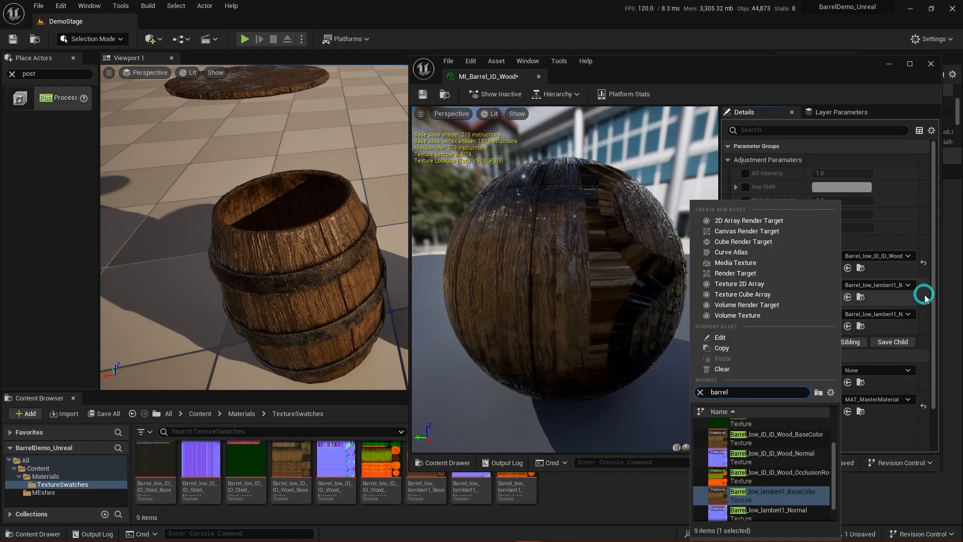
# Step: Maximise the material instance editor and assign Barrel_low_ID_ID_Wood_BaseColor to the Diffuse Map
pyautogui.click(911, 64)
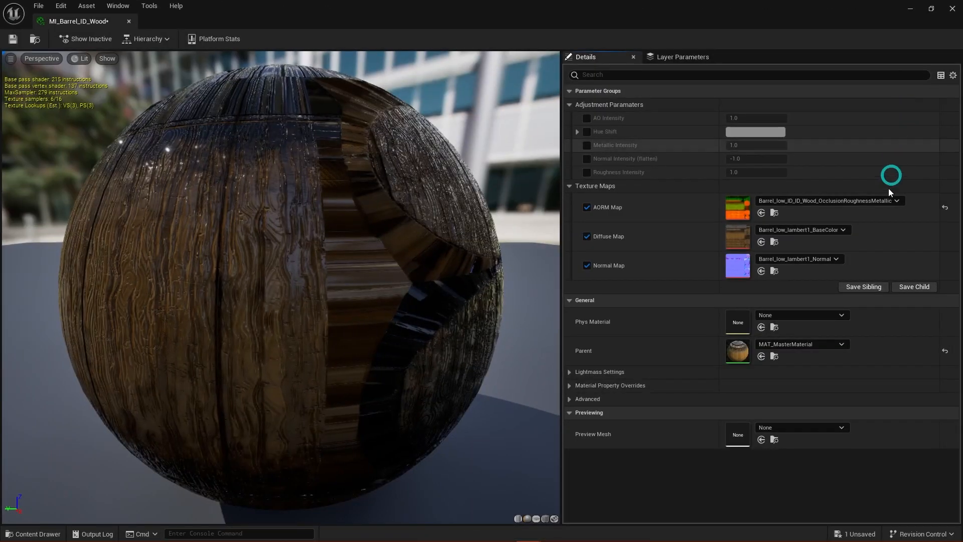
pyautogui.click(803, 231)
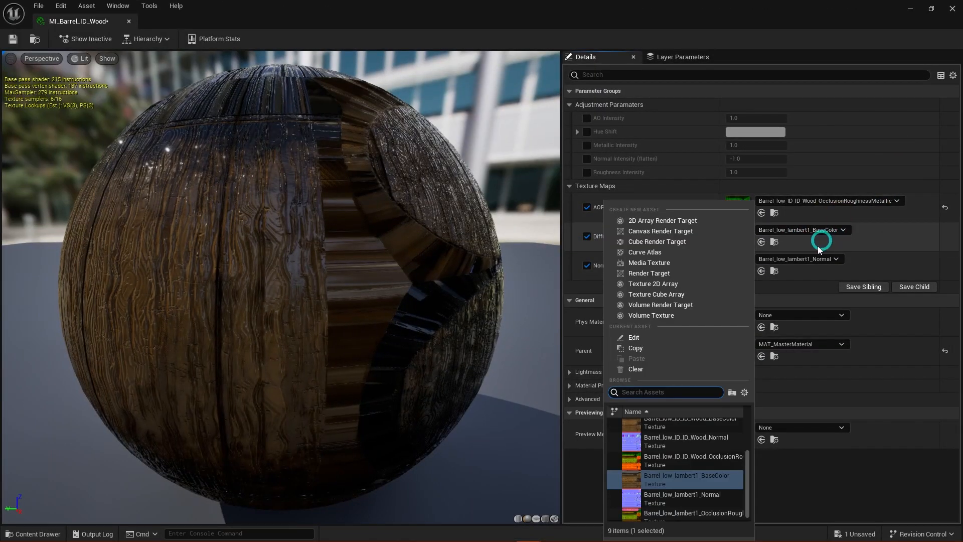
pyautogui.write('barrel_id')
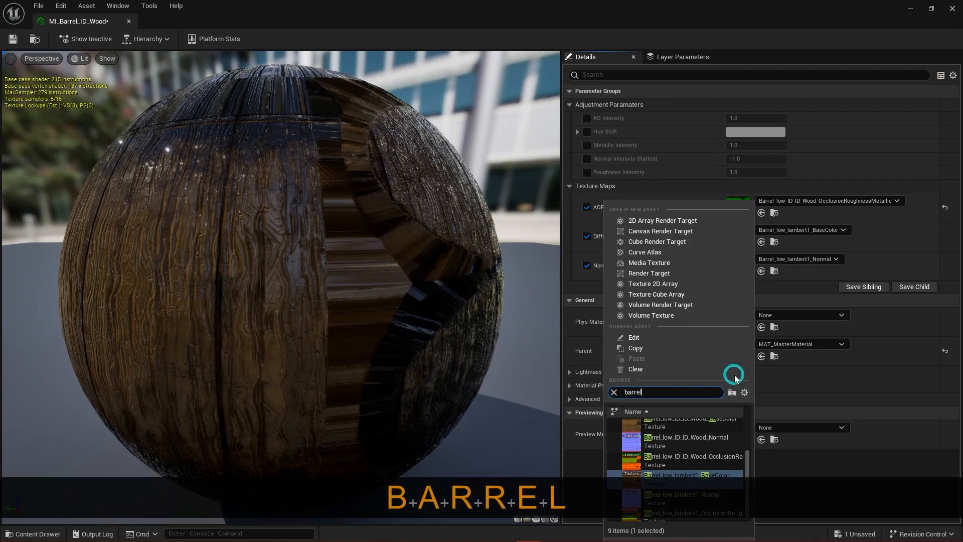
pyautogui.press('BackSpace')
pyautogui.press('BackSpace')
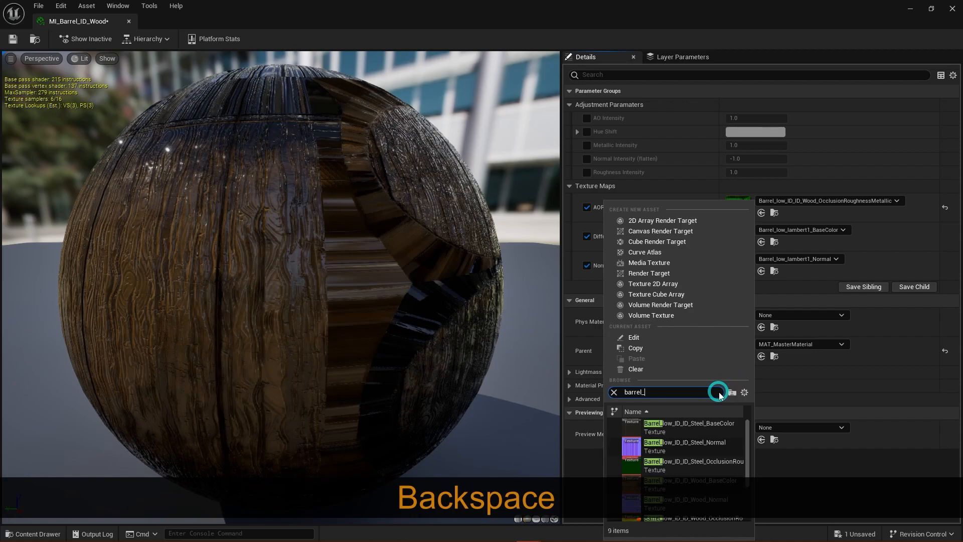
pyautogui.press('BackSpace')
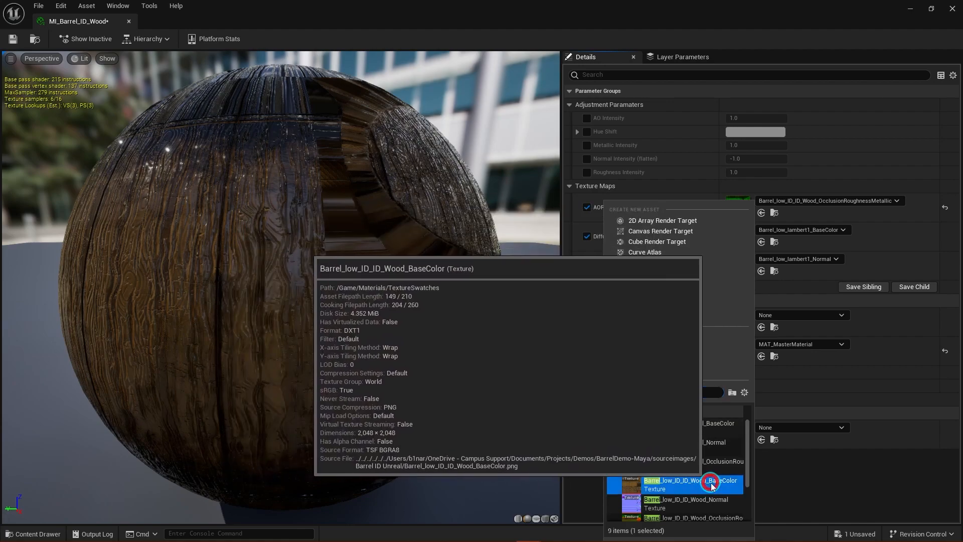
pyautogui.click(697, 490)
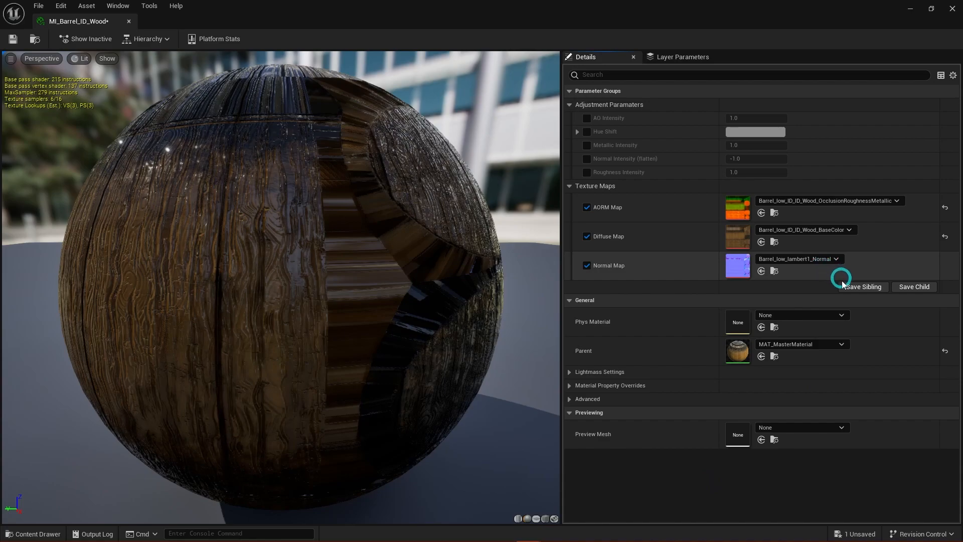
# Step: Assign Barrel_low_ID_ID_Wood_Normal to the Normal Map and save MI_Barrel_ID_Wood with its editor window restored to normal size
pyautogui.click(836, 260)
pyautogui.write('barrel')
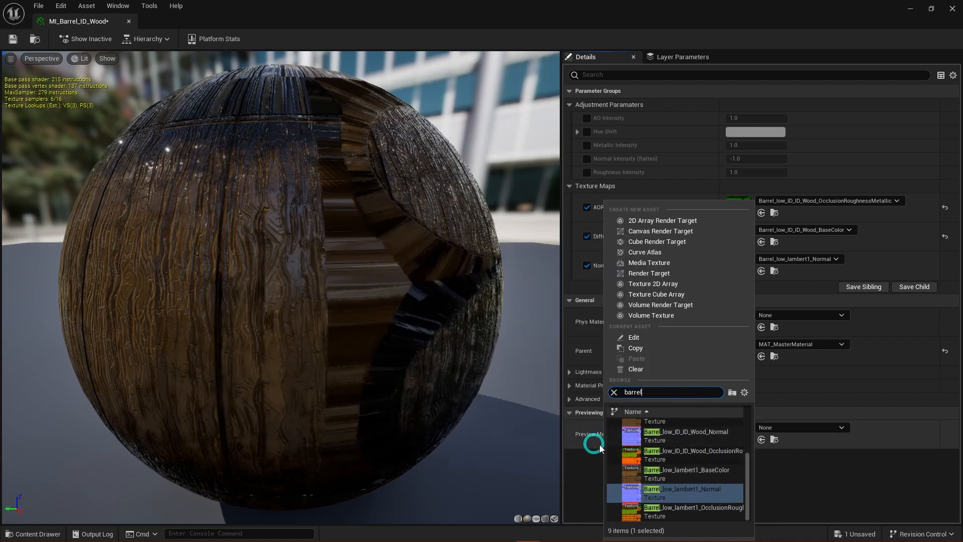
pyautogui.moveTo(649, 474)
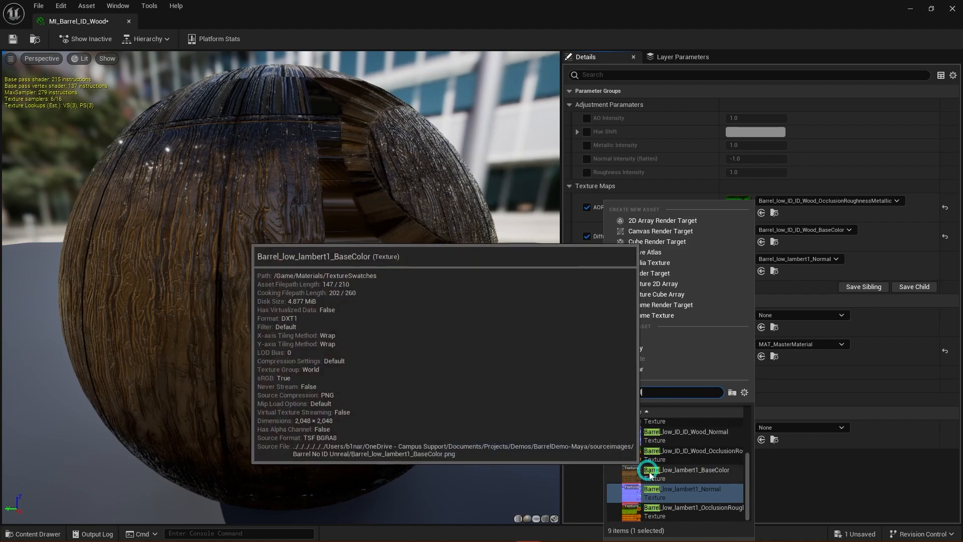
pyautogui.click(695, 432)
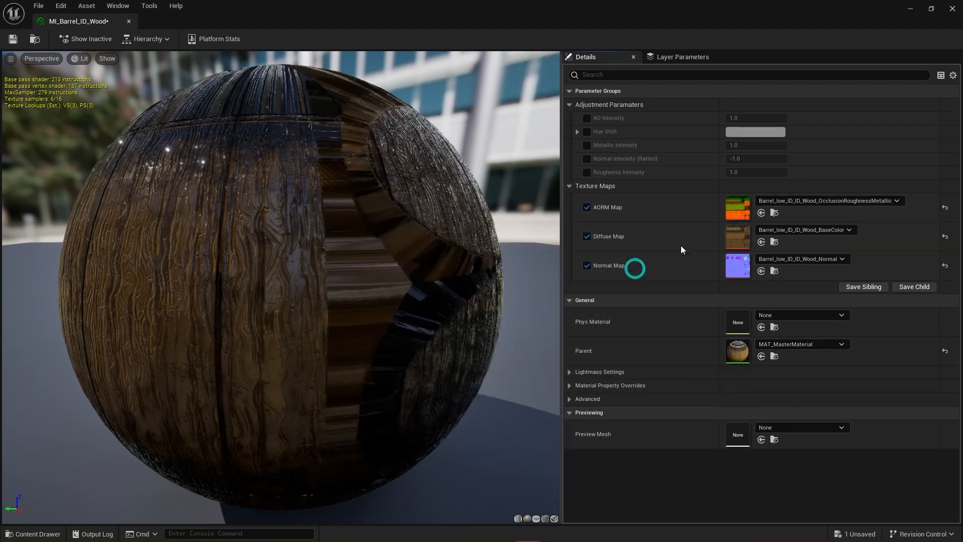
pyautogui.click(931, 8)
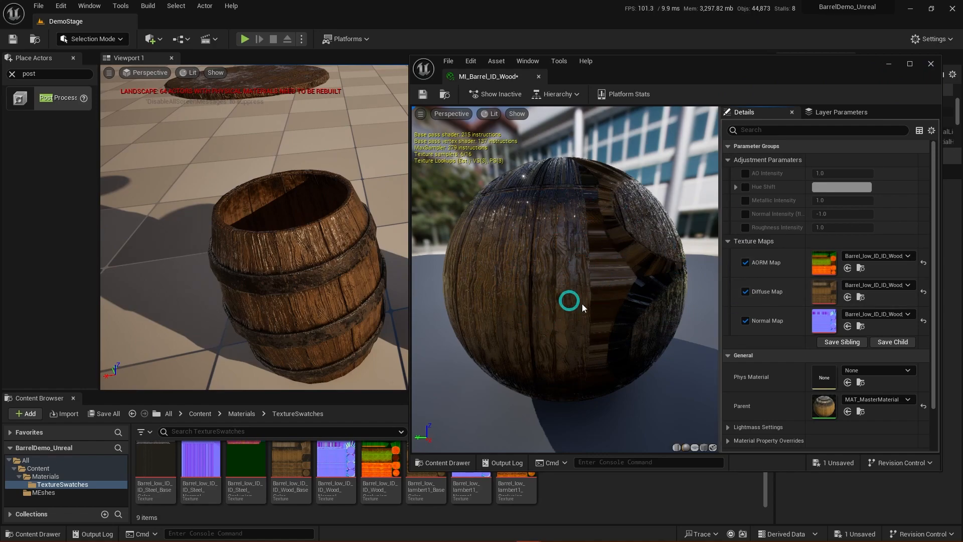
pyautogui.hotkey('ctrl', 's')
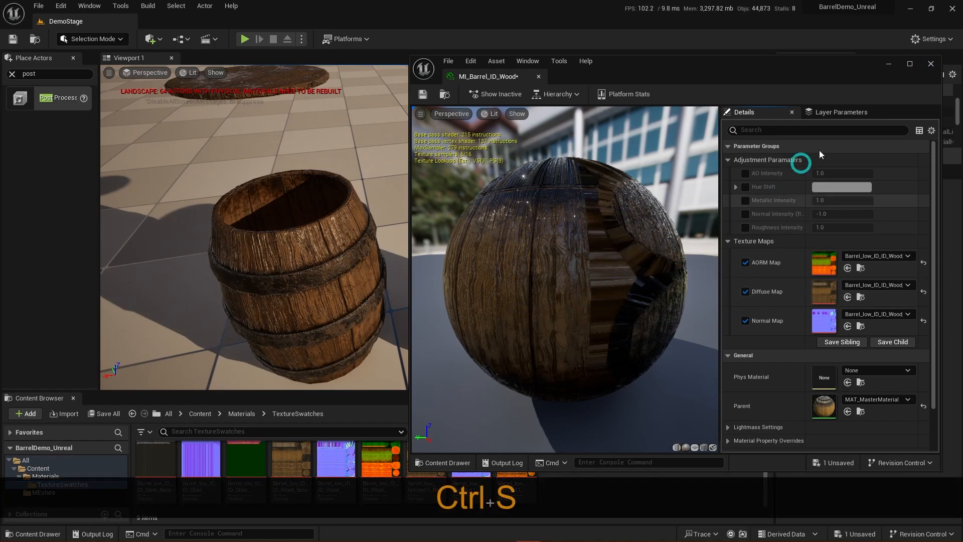
# Step: Close the MI_Barrel_ID_Wood editor and open the Barrel_low_ID and Barrel_low meshes from the MEshes folder to compare their material slots
pyautogui.click(932, 63)
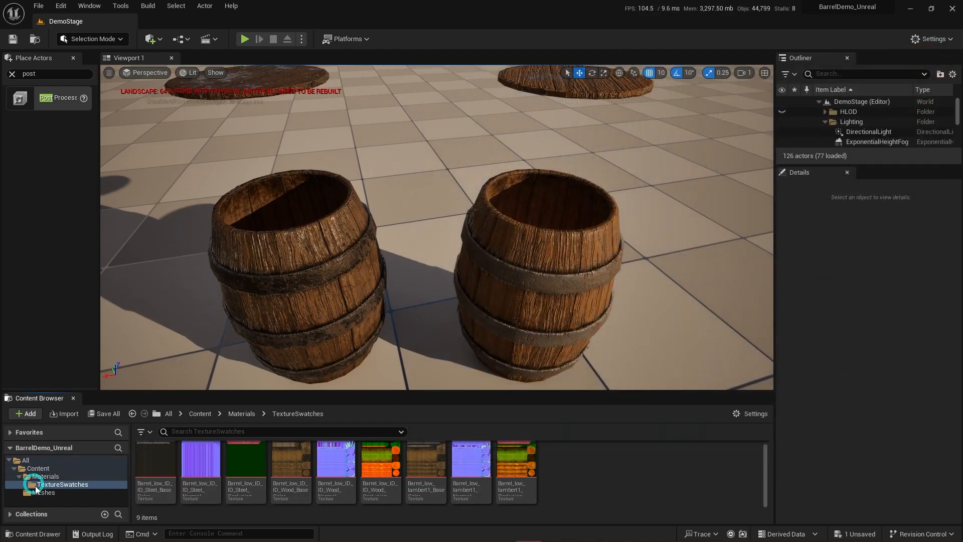
pyautogui.click(43, 493)
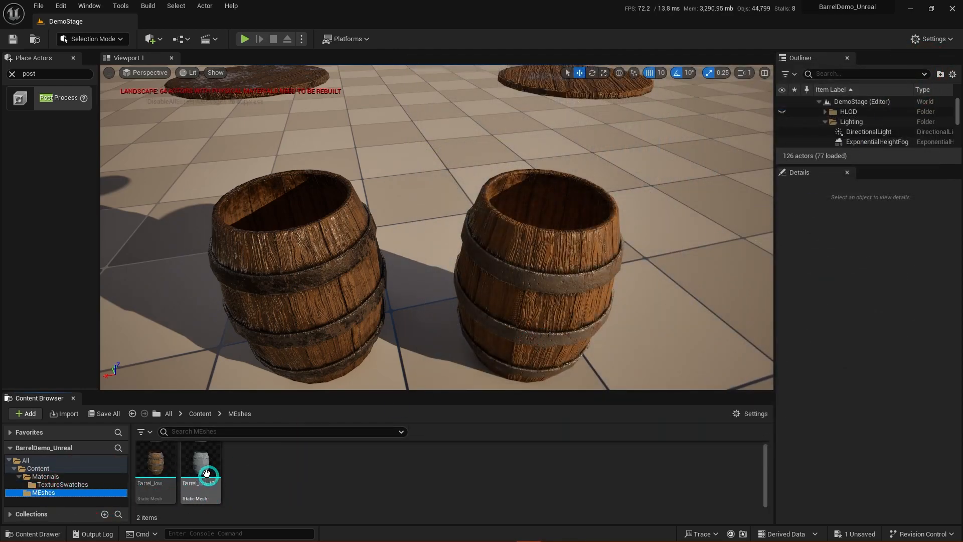
pyautogui.doubleClick(209, 475)
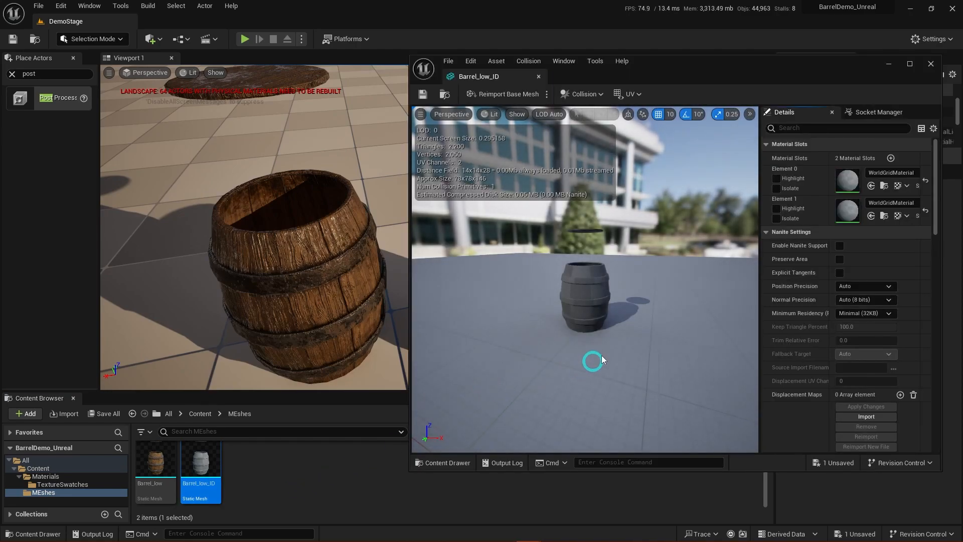
pyautogui.doubleClick(156, 462)
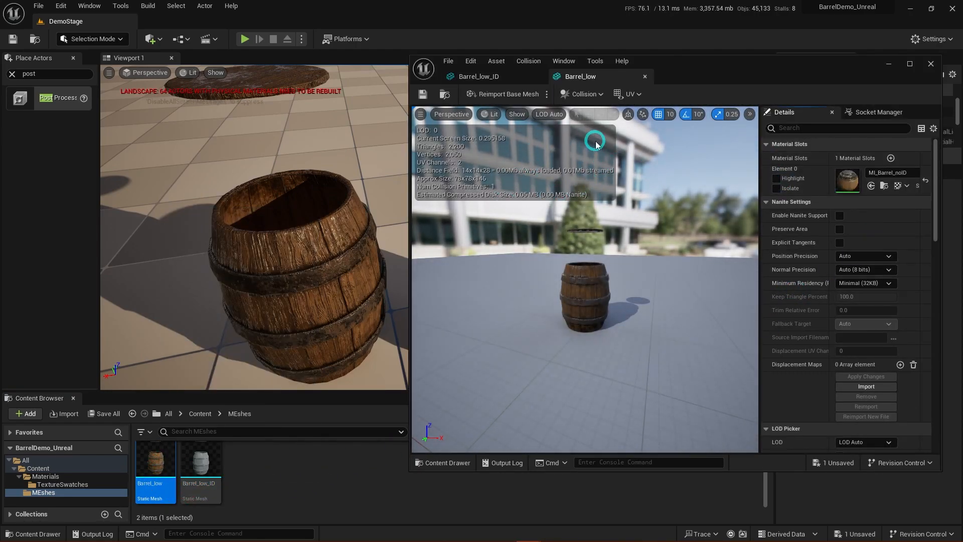
pyautogui.click(910, 72)
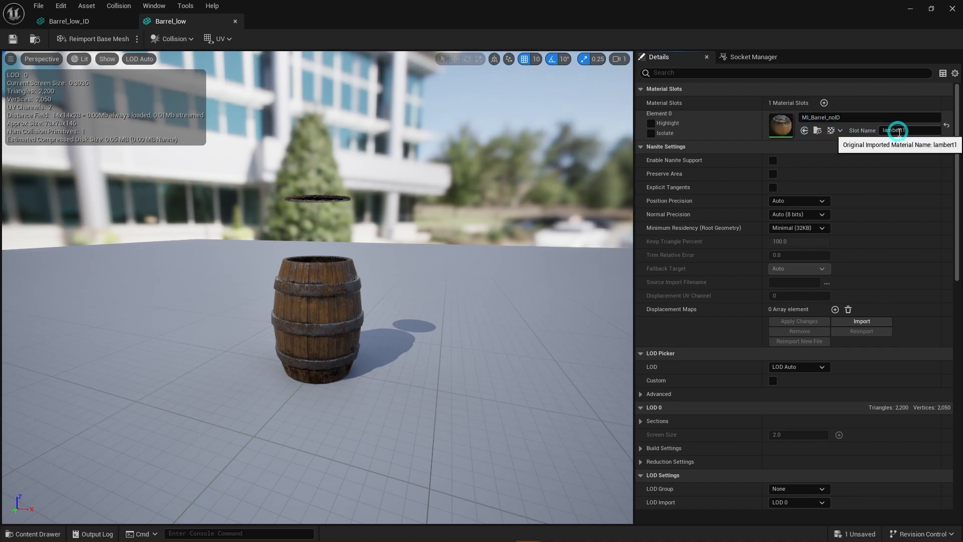
pyautogui.click(89, 22)
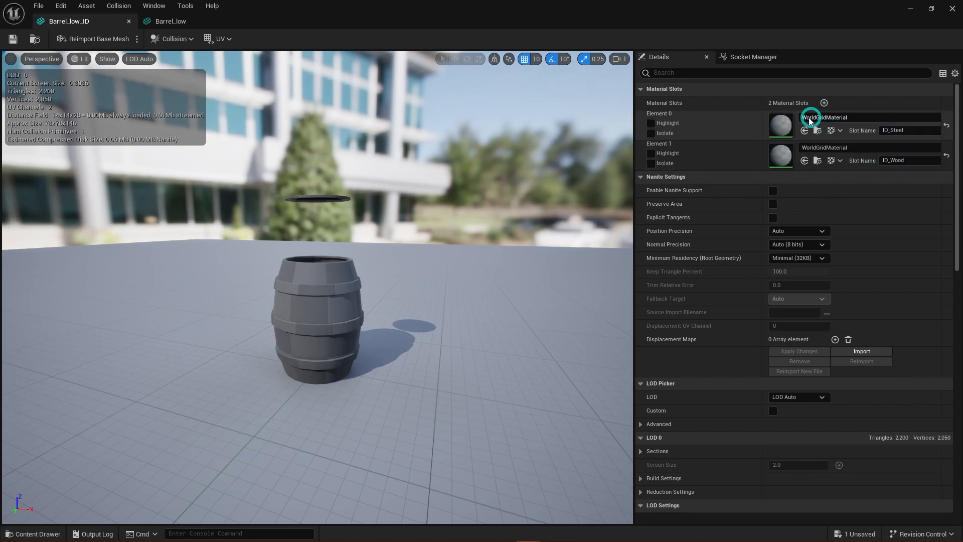
# Step: Assign MI_Barrel_ID_Wood to both the ID_Steel and ID_Wood material slots of Barrel_low_ID
pyautogui.click(928, 121)
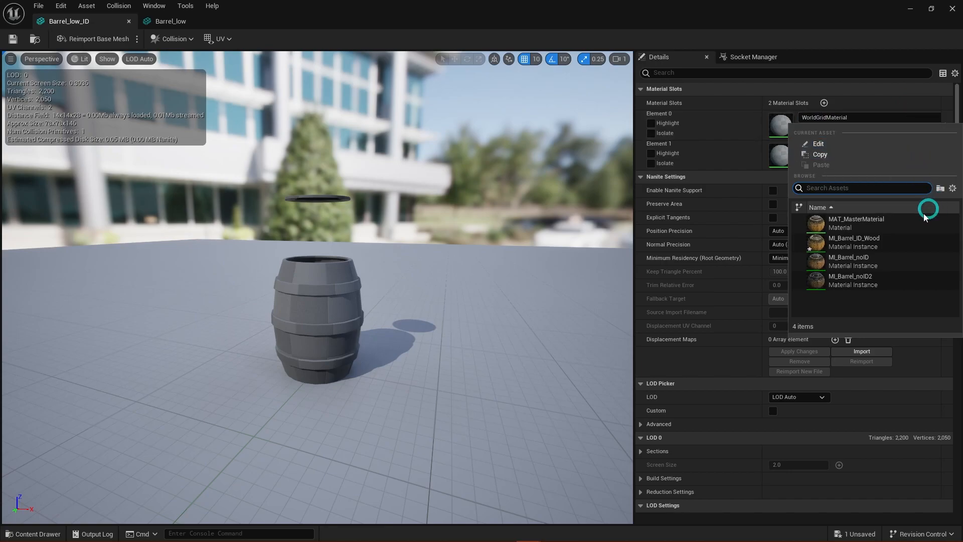
pyautogui.click(879, 247)
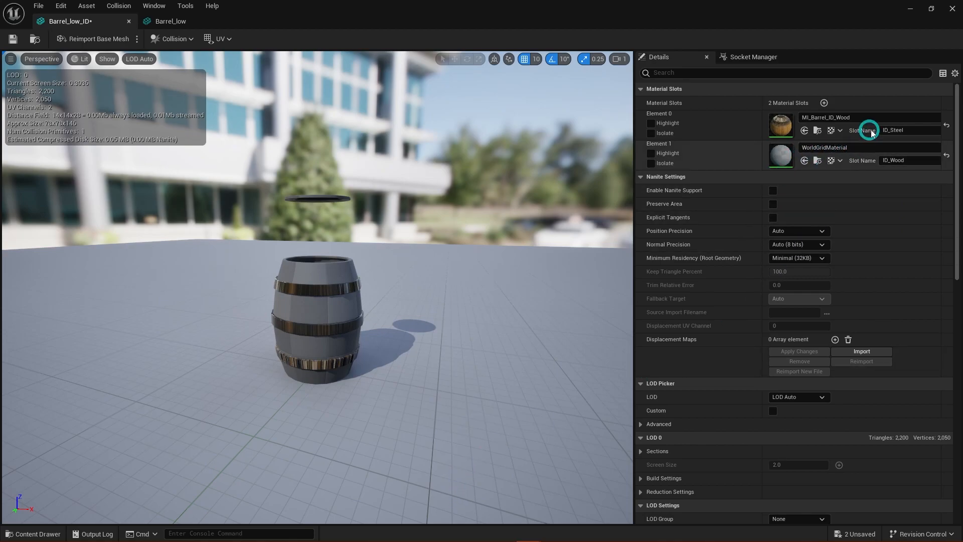
pyautogui.click(920, 150)
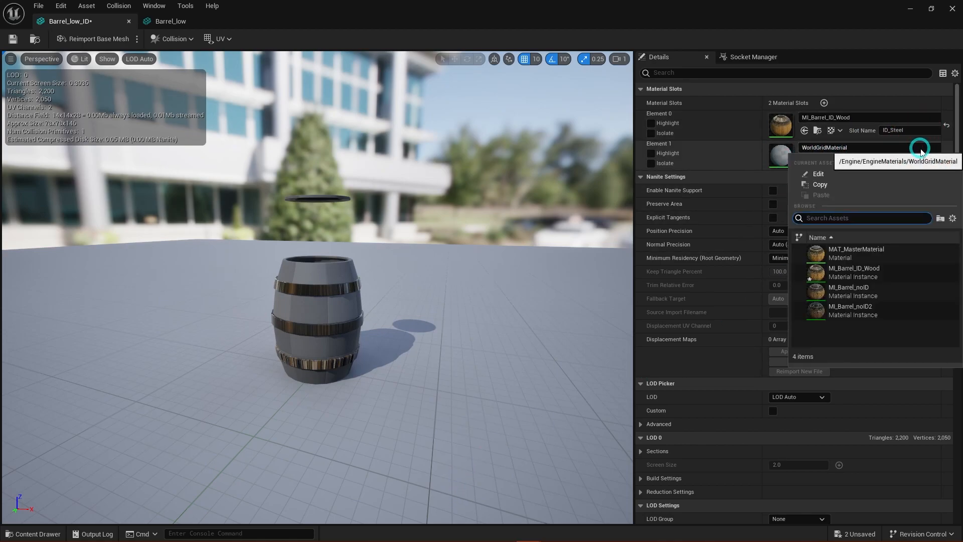
pyautogui.click(873, 271)
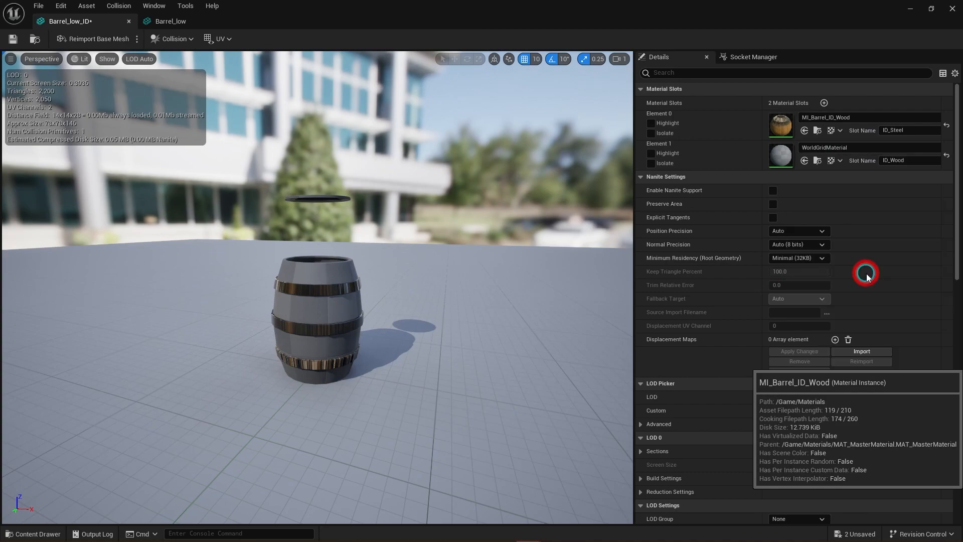
# Step: Assign MI_Barrel_noID to the ID_Steel slot of Barrel_low_ID and inspect the metal bands up close
pyautogui.click(890, 118)
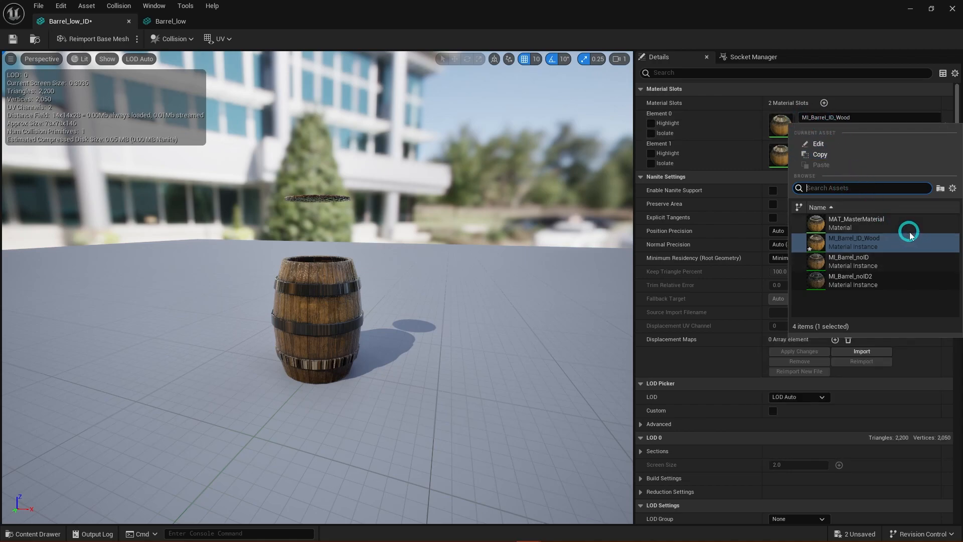
pyautogui.moveTo(894, 268)
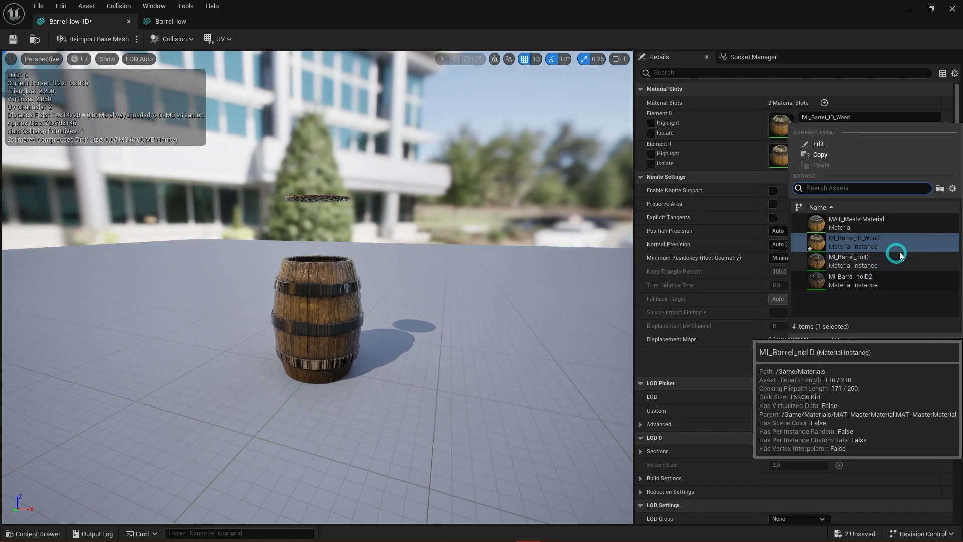
pyautogui.click(862, 261)
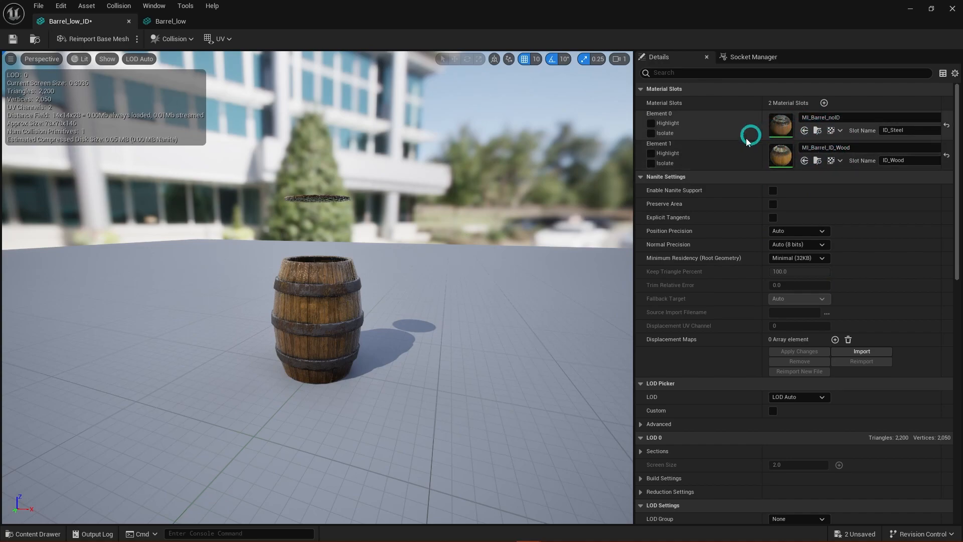
pyautogui.press('a')
pyautogui.moveTo(432, 326); pyautogui.dragTo(331, 362, button='right')
pyautogui.press('w')
pyautogui.press('d')
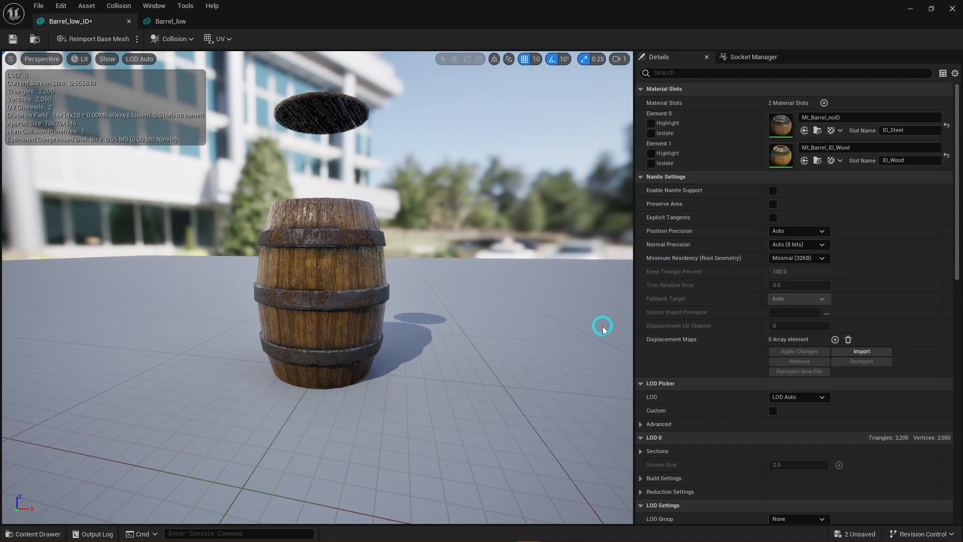
# Step: Close the mesh editor and save all unsaved assets in the DemoStage project
pyautogui.click(950, 10)
pyautogui.moveTo(624, 326); pyautogui.dragTo(615, 302, button='right')
pyautogui.press('s')
pyautogui.press('d')
pyautogui.press('w')
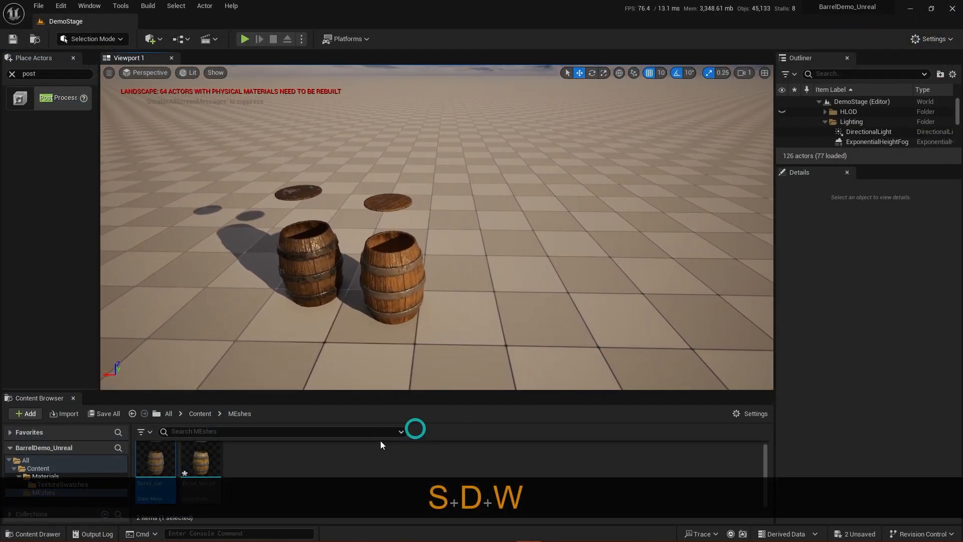
pyautogui.hotkey('ctrl', 'shift', 's')
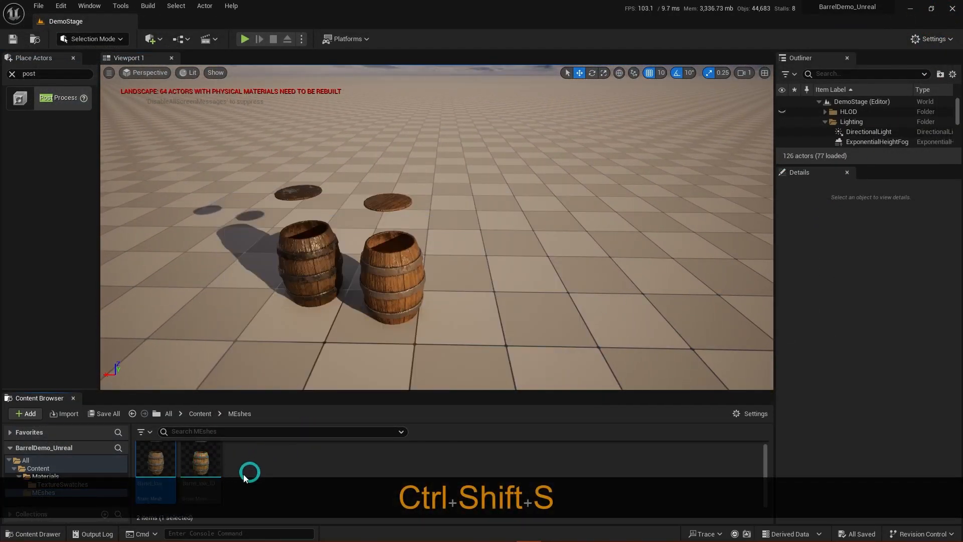
# Step: Place the Barrel_low_ID mesh in the DemoStage level beside the two existing barrels
pyautogui.moveTo(209, 459)
pyautogui.moveTo(209, 459); pyautogui.dragTo(500, 307)
pyautogui.press('w')
pyautogui.moveTo(501, 306); pyautogui.dragTo(480, 317, button='right')
pyautogui.press('s')
pyautogui.press('w')
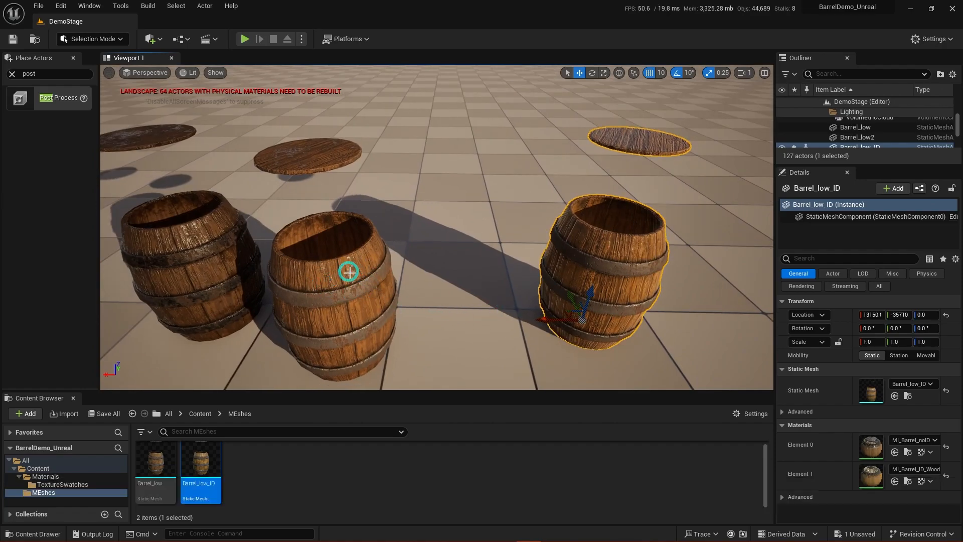
# Step: Assign MI_Barrel_noID2 to the ID_Steel slot of the Barrel_low_ID mesh, close its editor and save everything
pyautogui.doubleClick(201, 466)
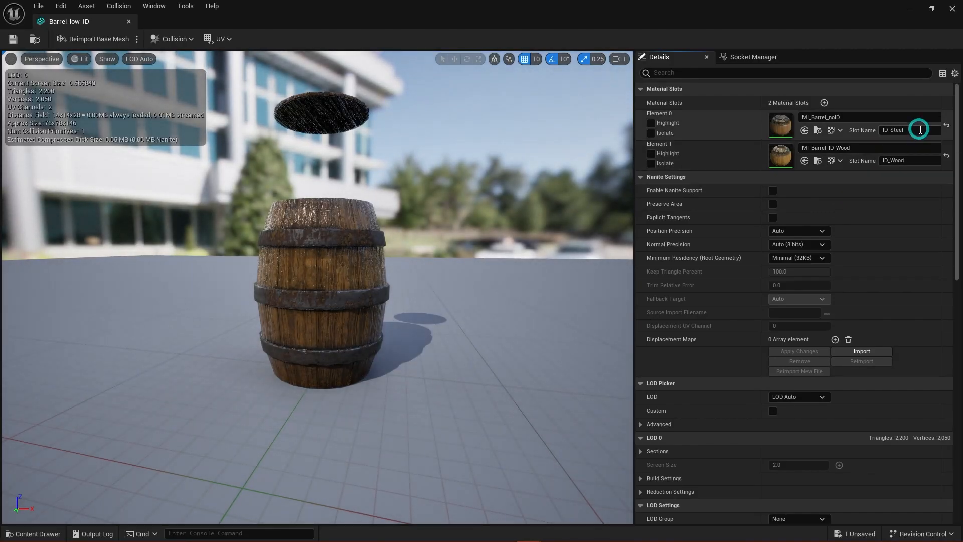
pyautogui.click(919, 125)
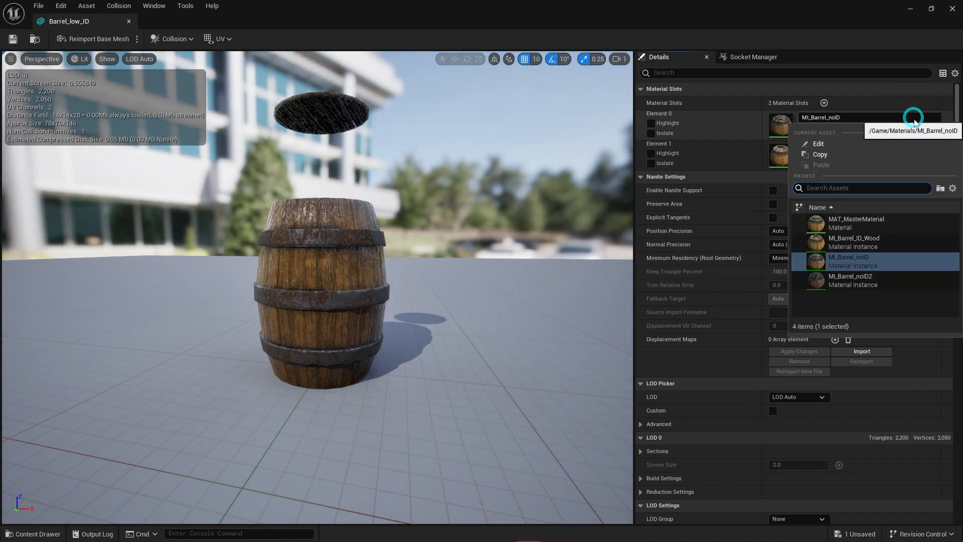
pyautogui.click(879, 277)
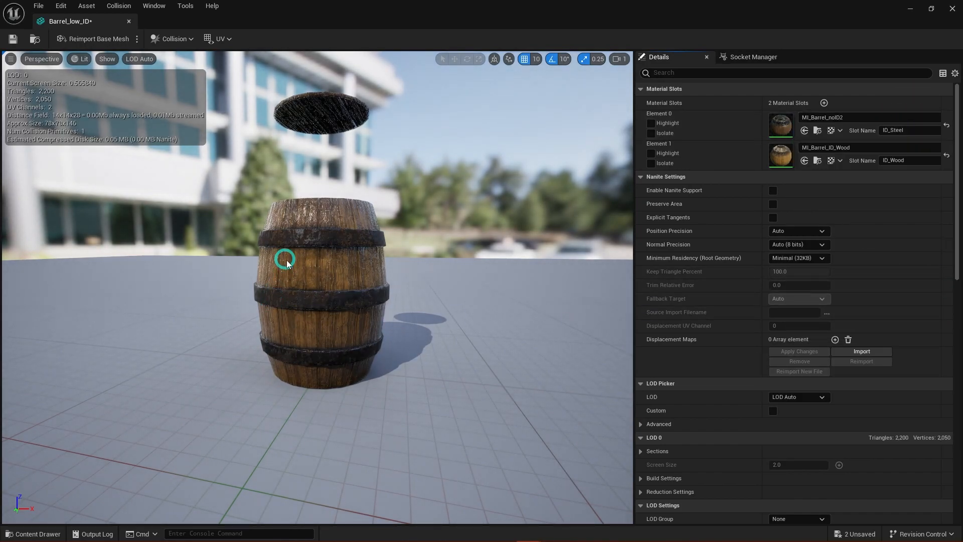
pyautogui.click(953, 9)
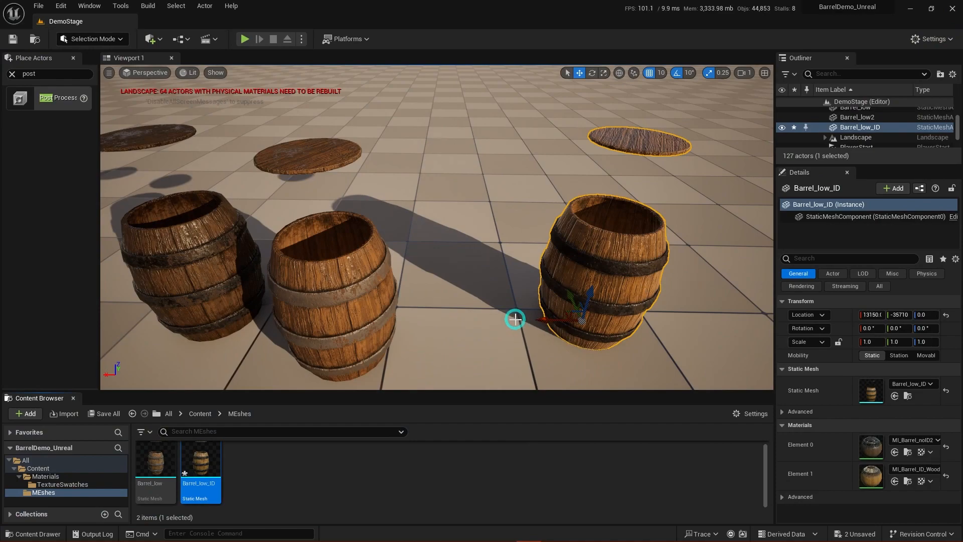
pyautogui.hotkey('ctrl', 'shift', 's')
# Step: Examine the newly placed barrel's steel bands and wood next to the other two barrels in the level
pyautogui.press('s')
pyautogui.moveTo(509, 307); pyautogui.dragTo(413, 264, button='right')
pyautogui.press('q')
pyautogui.press('w')
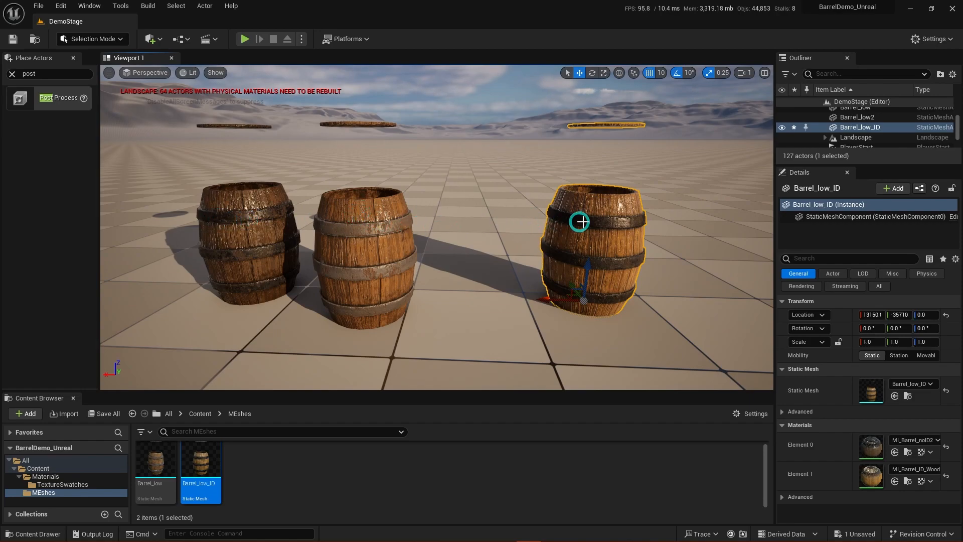
pyautogui.press('d')
pyautogui.moveTo(690, 209)
pyautogui.mouseDown(button='right')
pyautogui.moveTo(664, 215)
pyautogui.moveTo(678, 215)
pyautogui.mouseUp(button='right')
pyautogui.press('w')
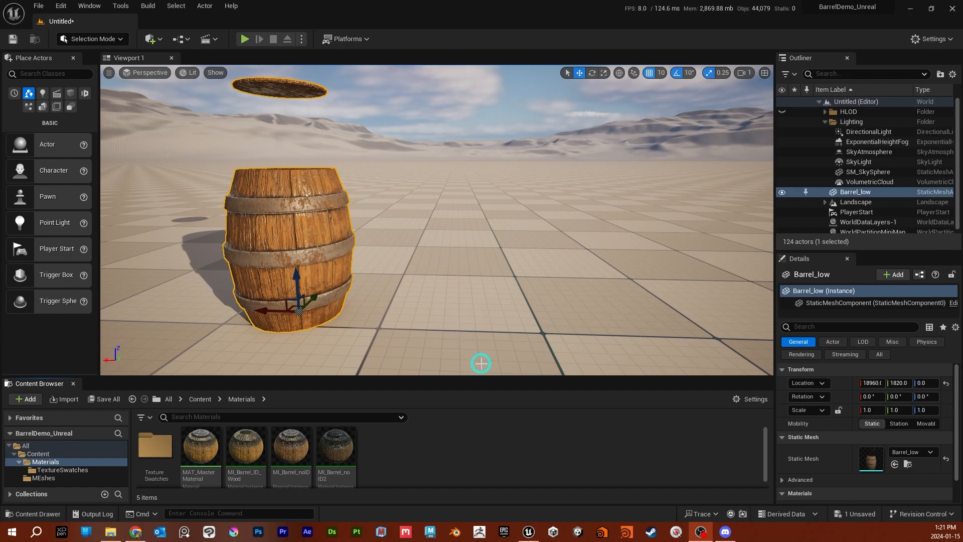
# Step: Create a new material named MAT_Opacity in the Materials folder
pyautogui.rightClick(393, 459)
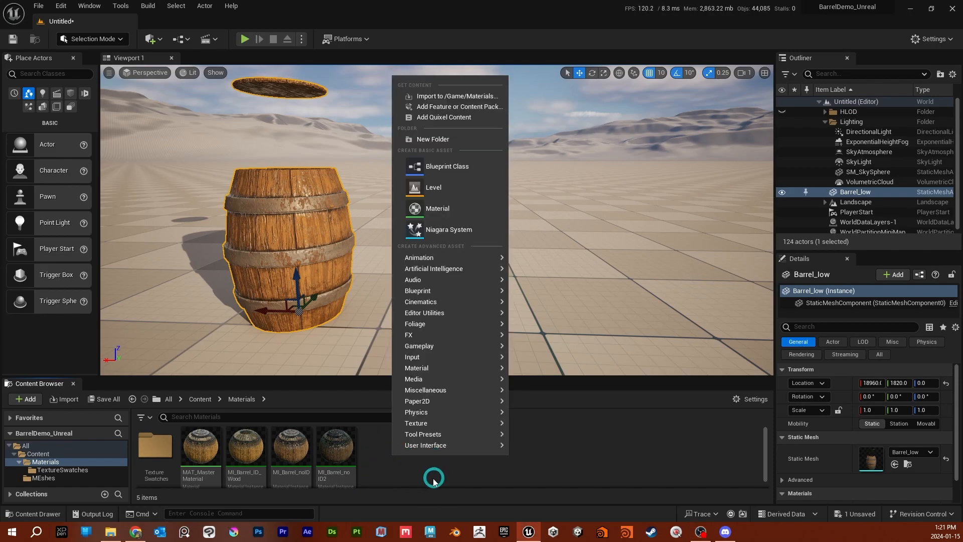
pyautogui.click(451, 213)
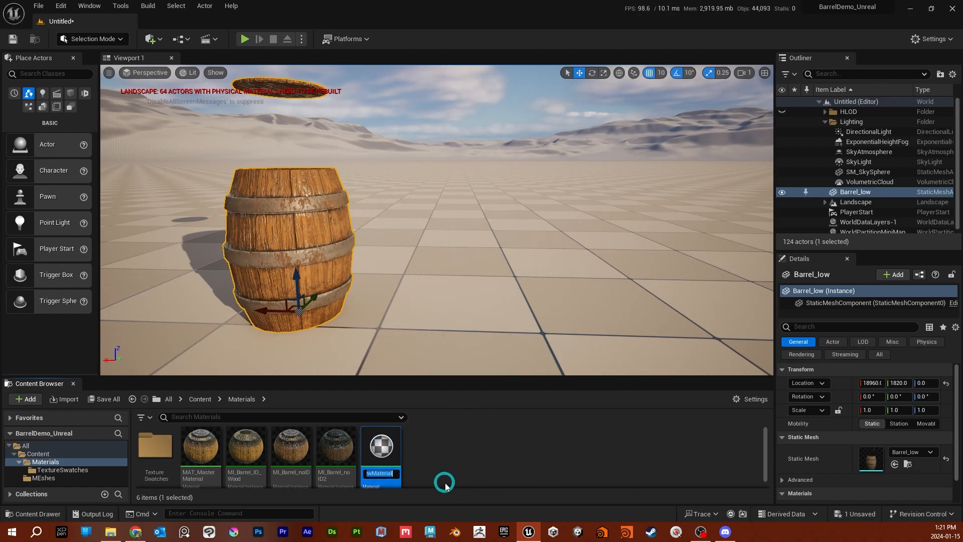
pyautogui.write('MAT_')
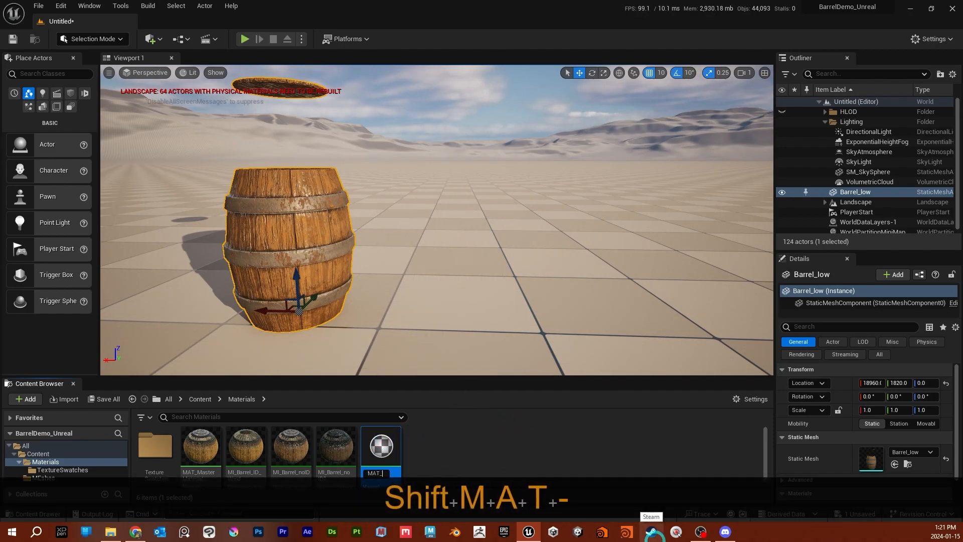
pyautogui.write('Opacity')
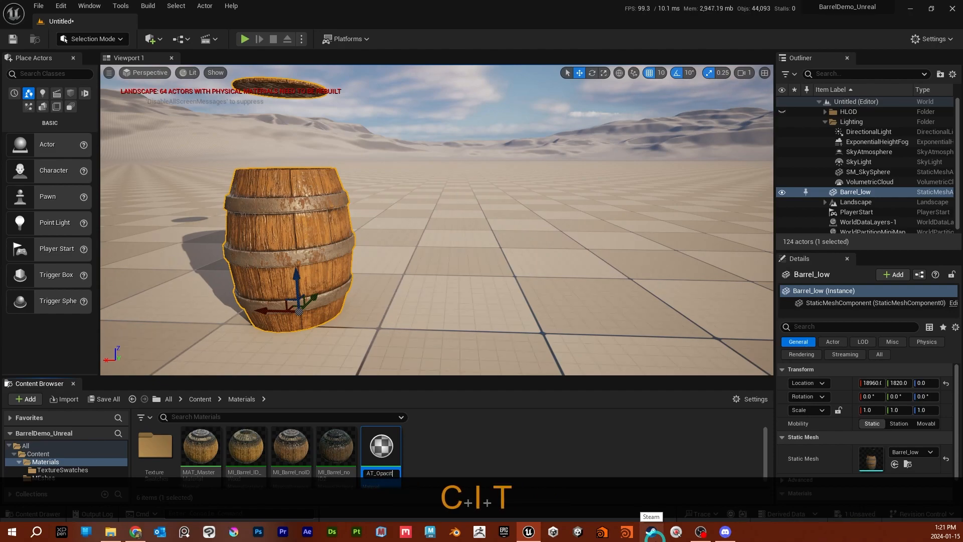
pyautogui.press('Return')
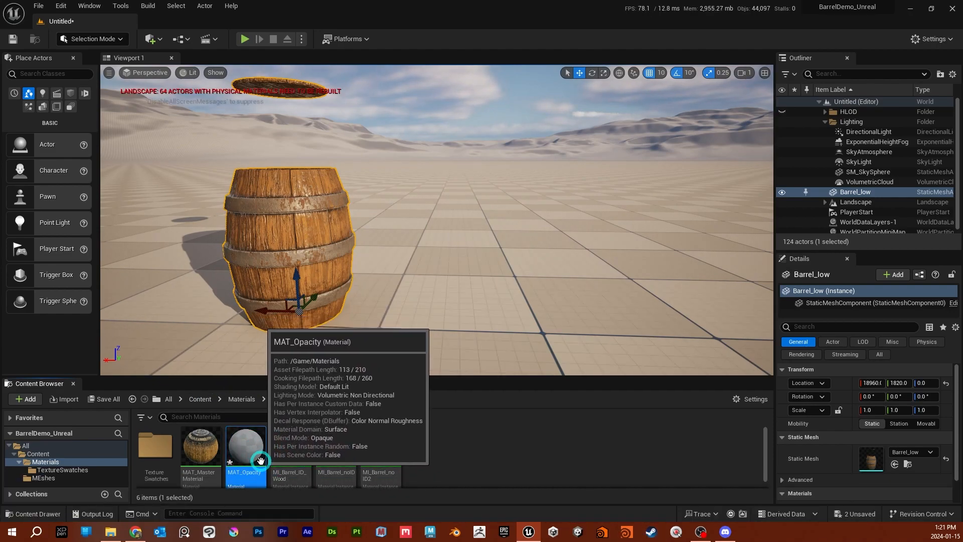
# Step: Open MAT_Opacity and set its Blend Mode to Translucent
pyautogui.doubleClick(260, 460)
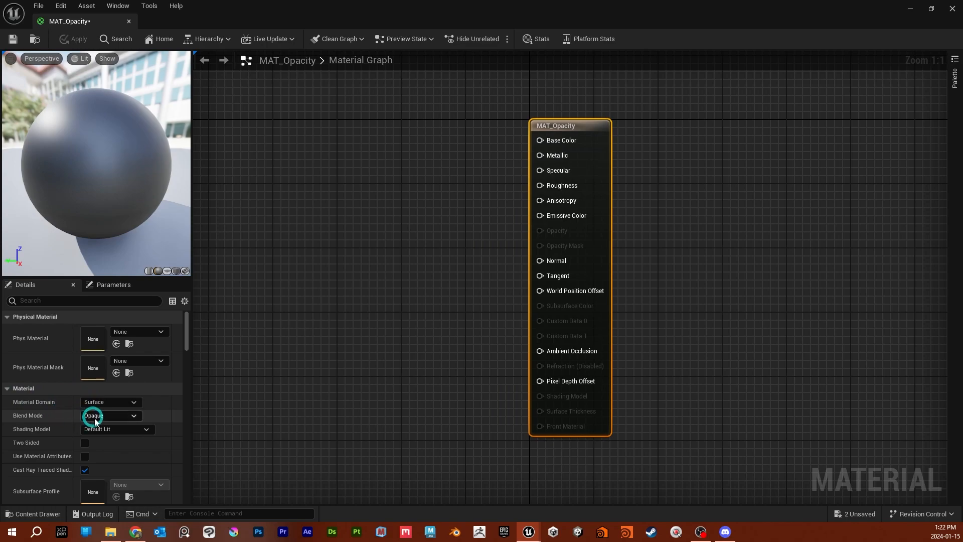
pyautogui.click(134, 420)
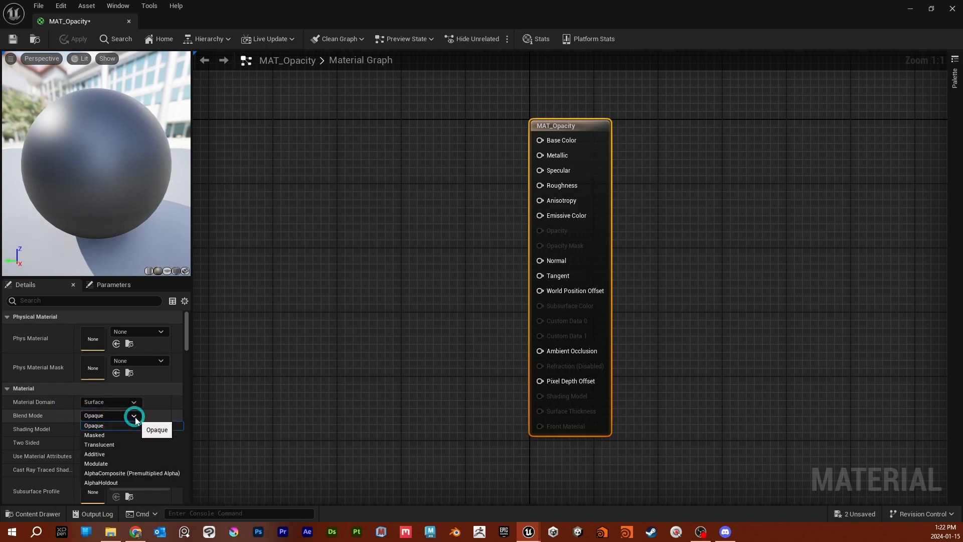
pyautogui.click(123, 450)
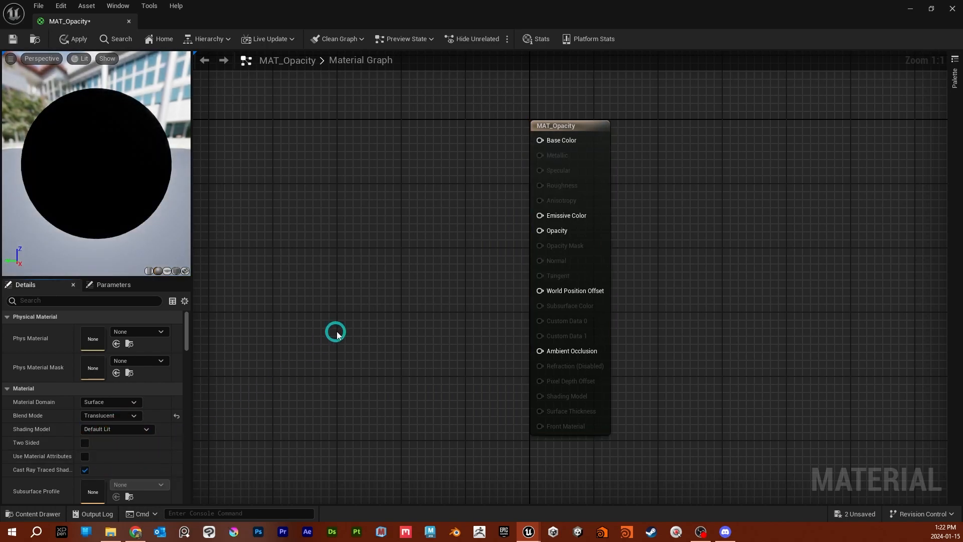
# Step: Add a Constant3Vector node and a single-value Constant node to the MAT_Opacity graph
pyautogui.press('3')
pyautogui.click(342, 135)
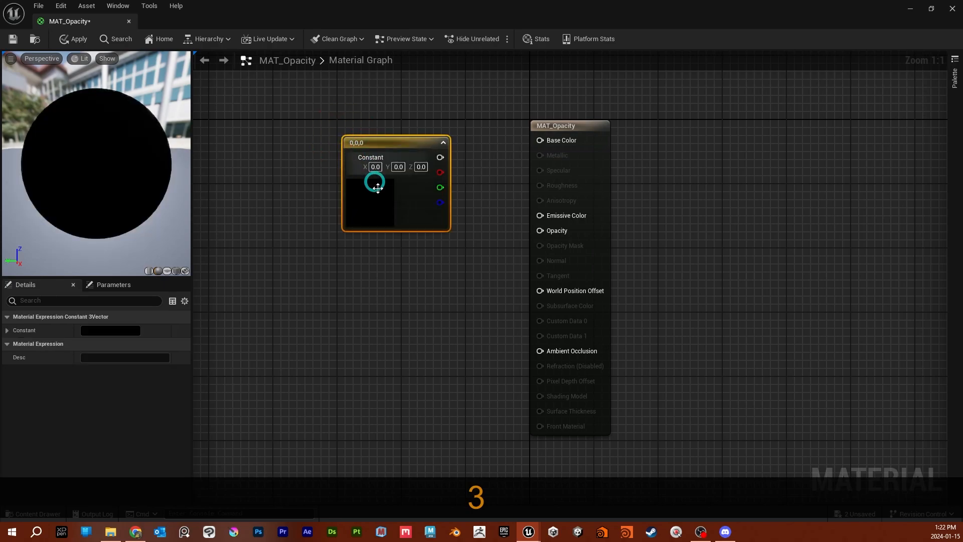
pyautogui.press('1')
pyautogui.click(339, 256)
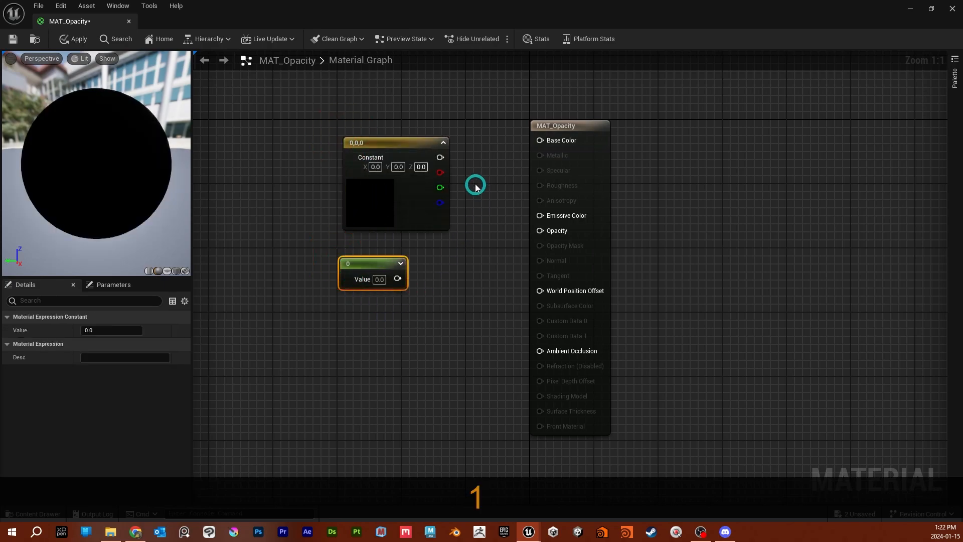
# Step: Set the Constant3Vector colour to orange with R 0.59375, G 0.076159 and B 0.0
pyautogui.doubleClick(390, 203)
pyautogui.moveTo(489, 283); pyautogui.dragTo(532, 282)
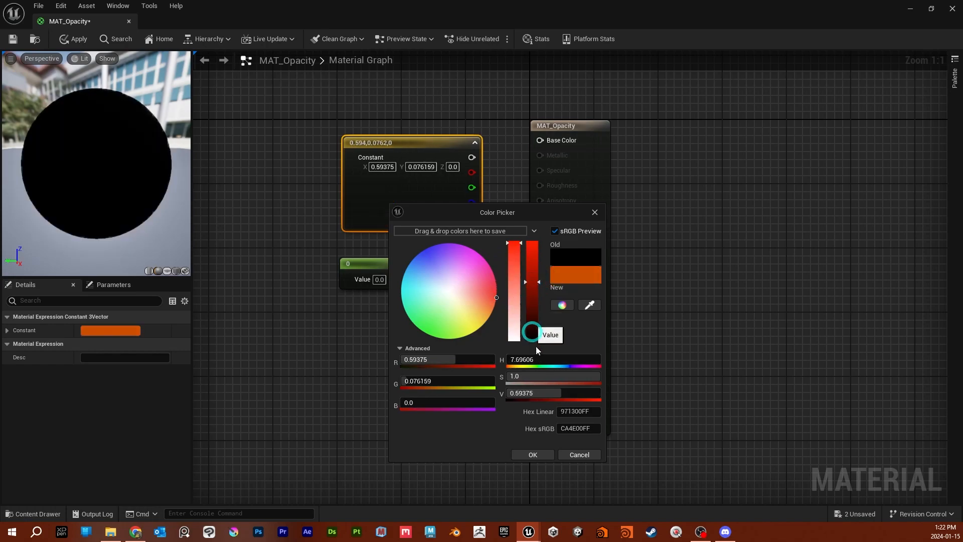
pyautogui.click(534, 455)
# Step: Connect the orange Constant3Vector to Base Color and the single-value Constant to Opacity, moving the nodes clear of the material output
pyautogui.moveTo(472, 158); pyautogui.dragTo(540, 140)
pyautogui.moveTo(432, 143); pyautogui.dragTo(389, 108)
pyautogui.moveTo(370, 267); pyautogui.dragTo(540, 231)
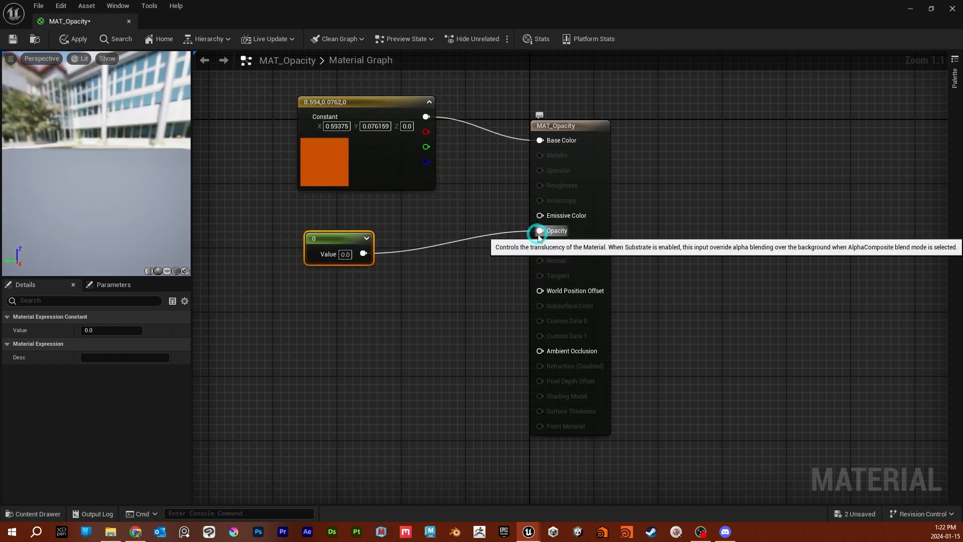
# Step: Try values of 0.5 and 1, then 0.5 again, on the Constant connected to Opacity, moving the node closer to the output
pyautogui.moveTo(345, 236); pyautogui.dragTo(390, 217)
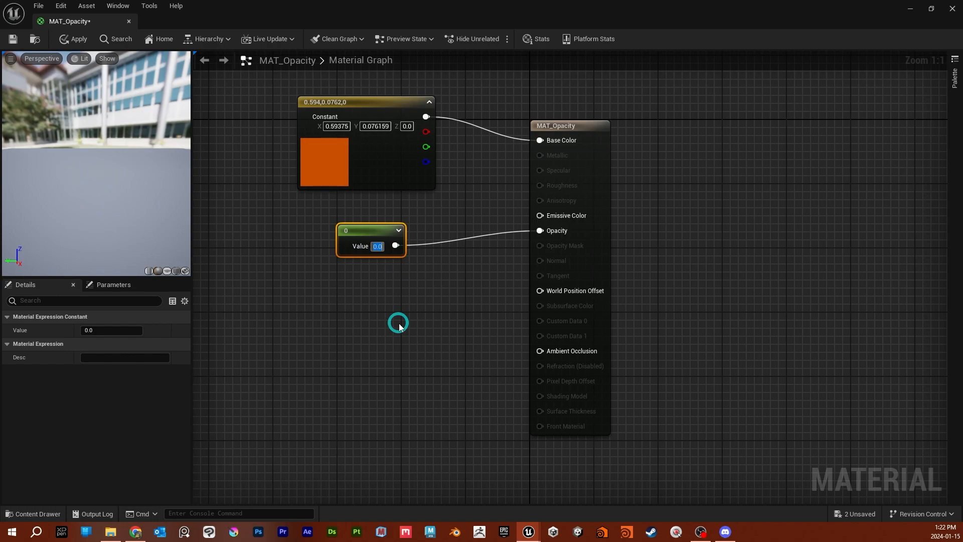
pyautogui.write('.5')
pyautogui.press('Return')
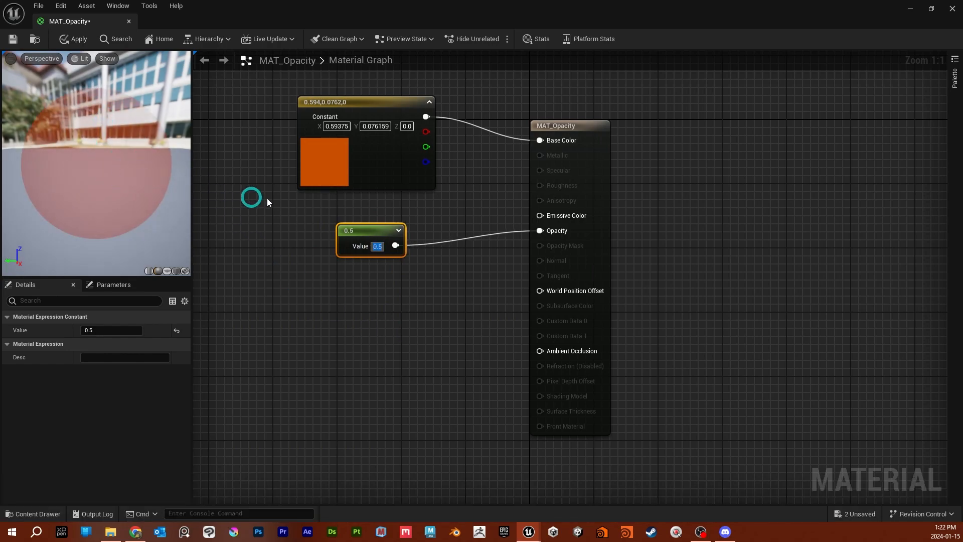
pyautogui.write('1')
pyautogui.press('Return')
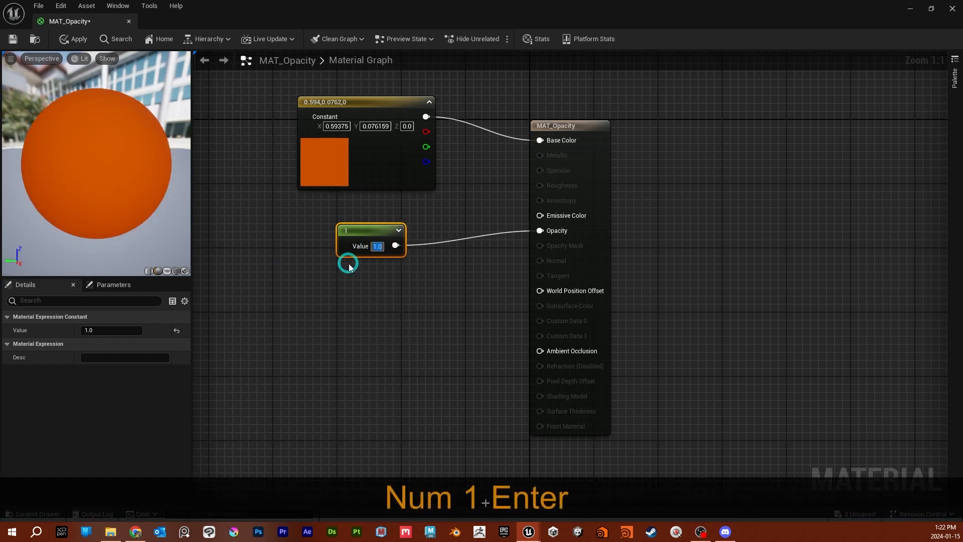
pyautogui.write('.5')
pyautogui.press('Return')
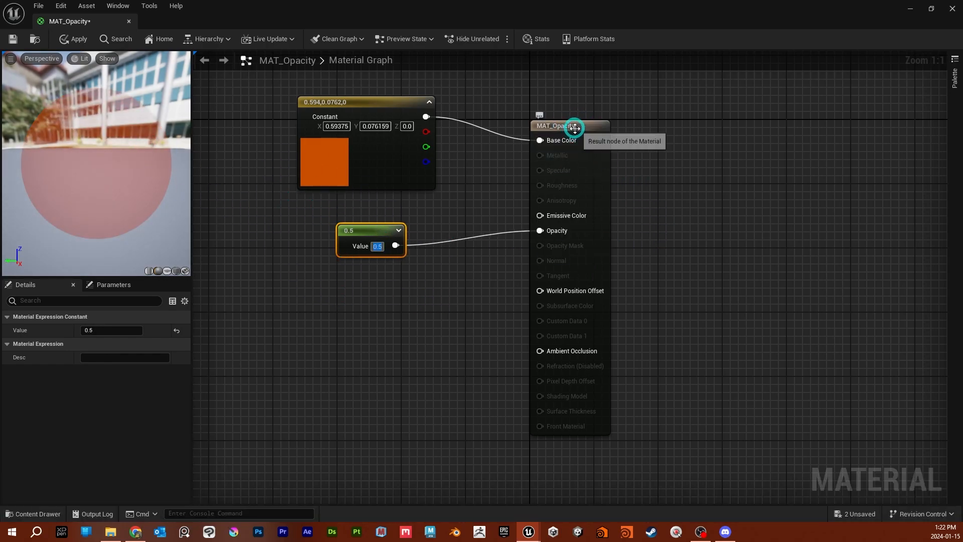
# Step: Set the material's translucency Lighting Mode to Surface TranslucencyVolume and connect a new single-value Constant node to Roughness
pyautogui.click(576, 127)
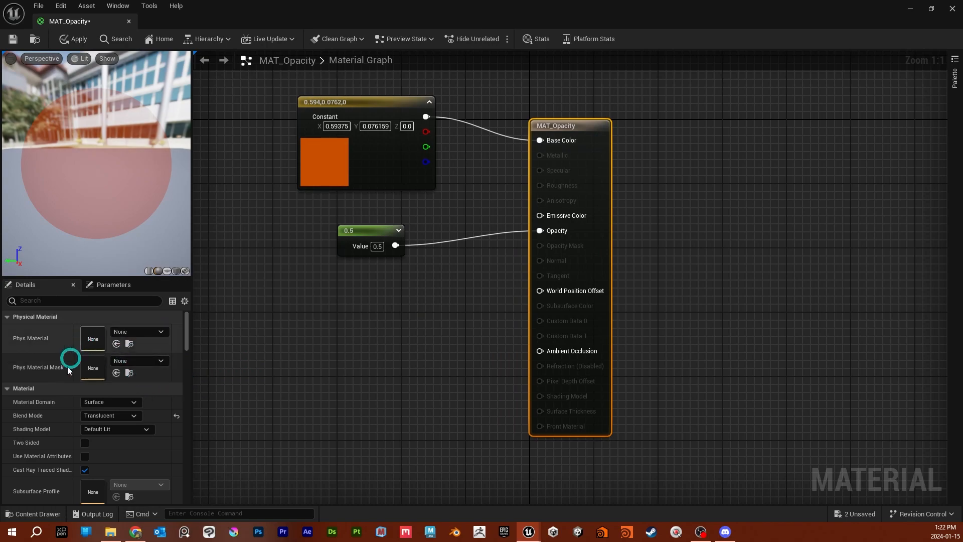
pyautogui.scroll(-8, 106, 415)
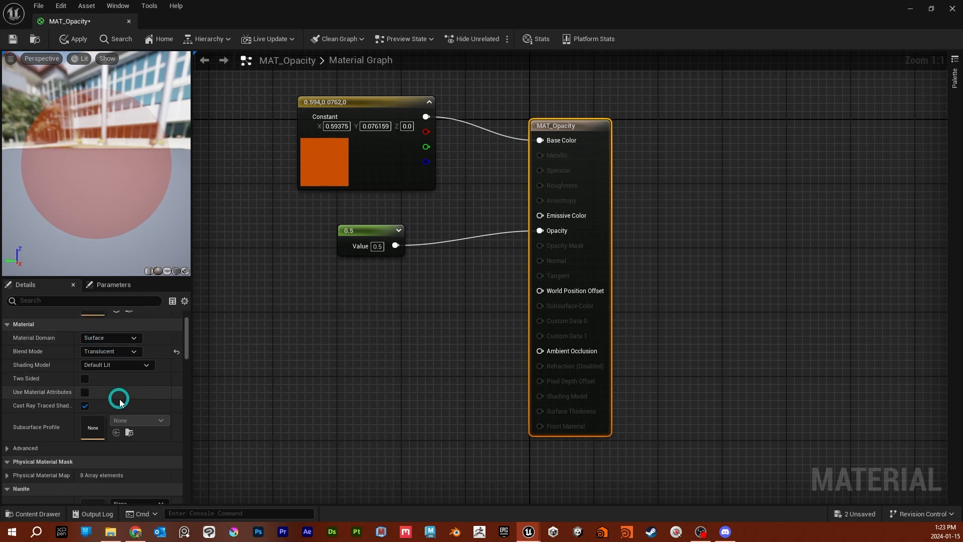
pyautogui.scroll(-3, 121, 401)
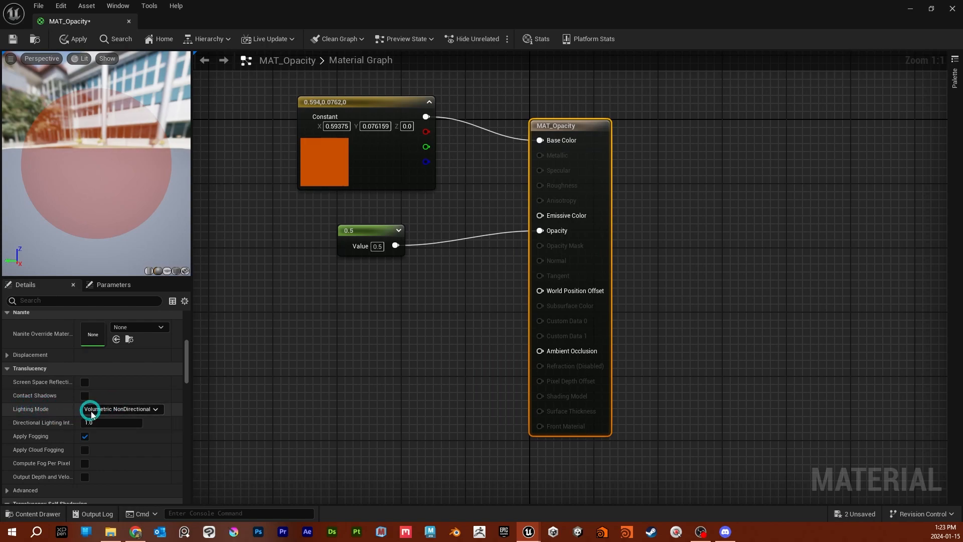
pyautogui.click(158, 412)
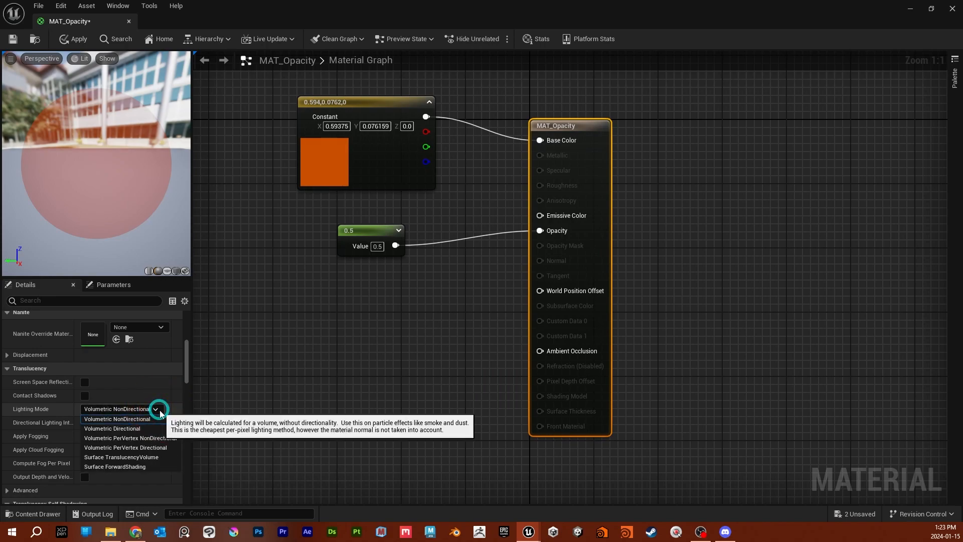
pyautogui.click(158, 458)
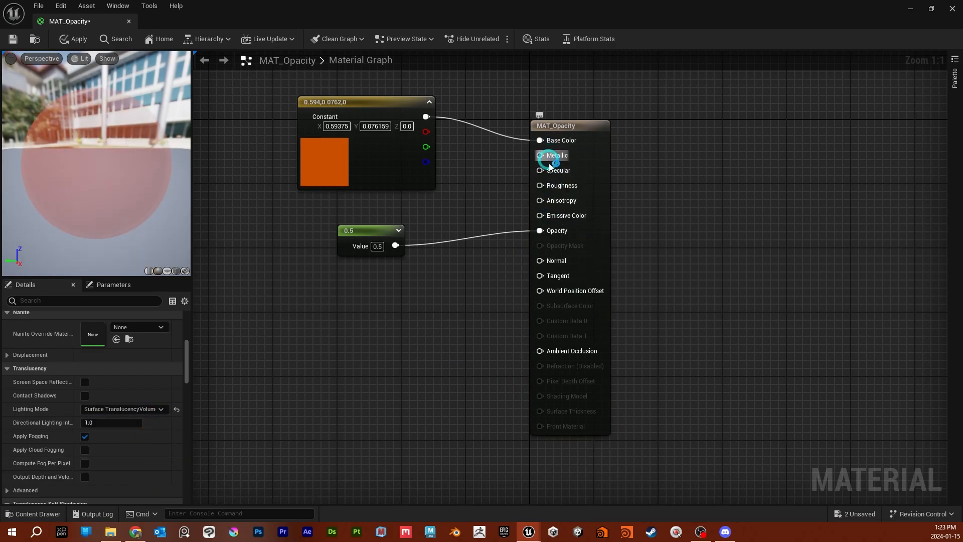
pyautogui.press('1')
pyautogui.moveTo(395, 333); pyautogui.dragTo(540, 186)
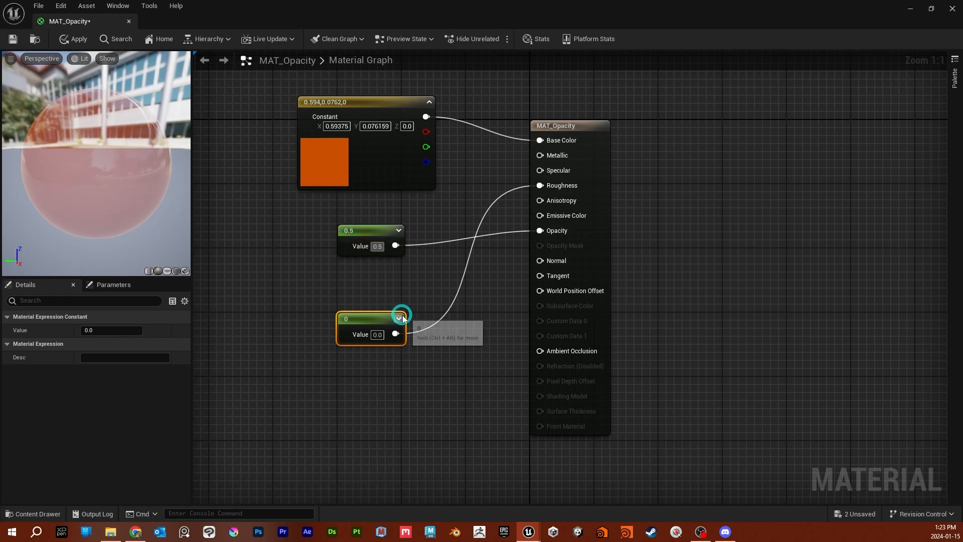
# Step: Test a value of 0.8 on the Constant connected to Opacity, and settle on 0.9
pyautogui.write('.')
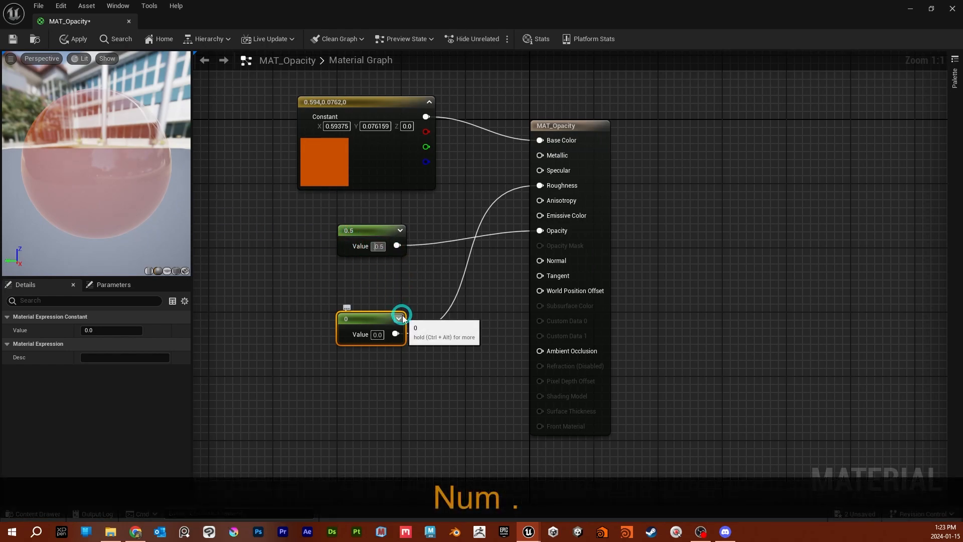
pyautogui.press('Delete')
pyautogui.press('Delete')
pyautogui.press('Delete')
pyautogui.press('Delete')
pyautogui.write('8')
pyautogui.press('Return')
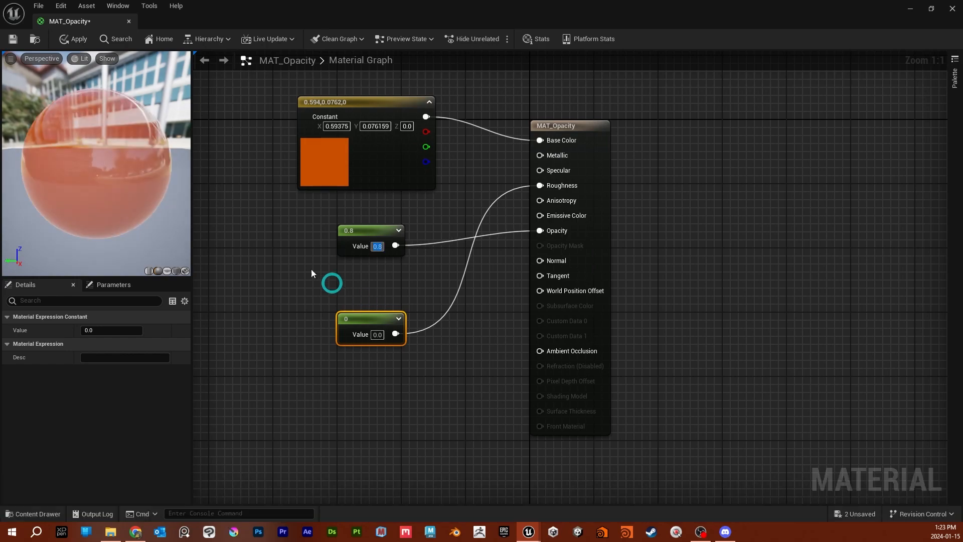
pyautogui.click(341, 246)
pyautogui.write('9')
pyautogui.press('Return')
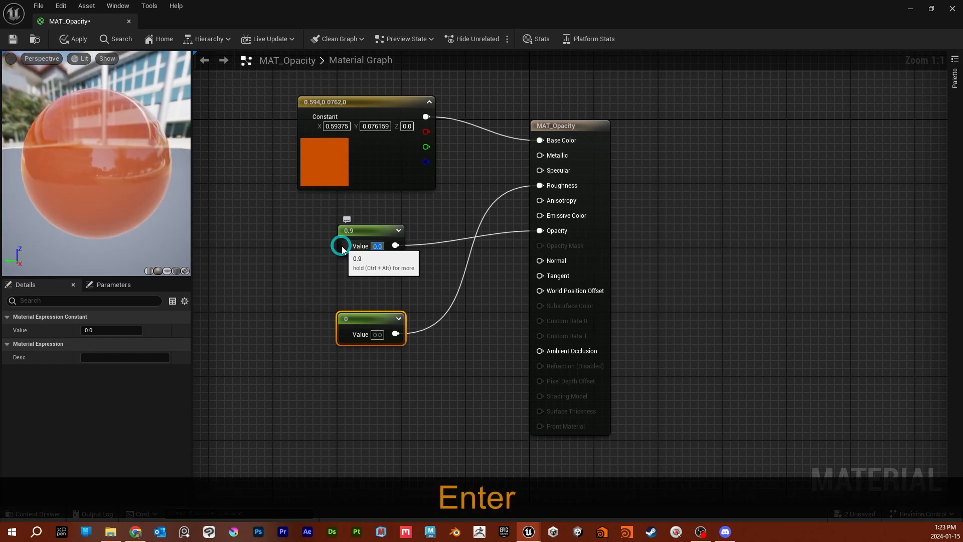
# Step: Test roughness values of 1 and 0.5, settle on 0.1, and align the opacity Constant with its input
pyautogui.moveTo(100, 192); pyautogui.dragTo(105, 211)
pyautogui.click(377, 334)
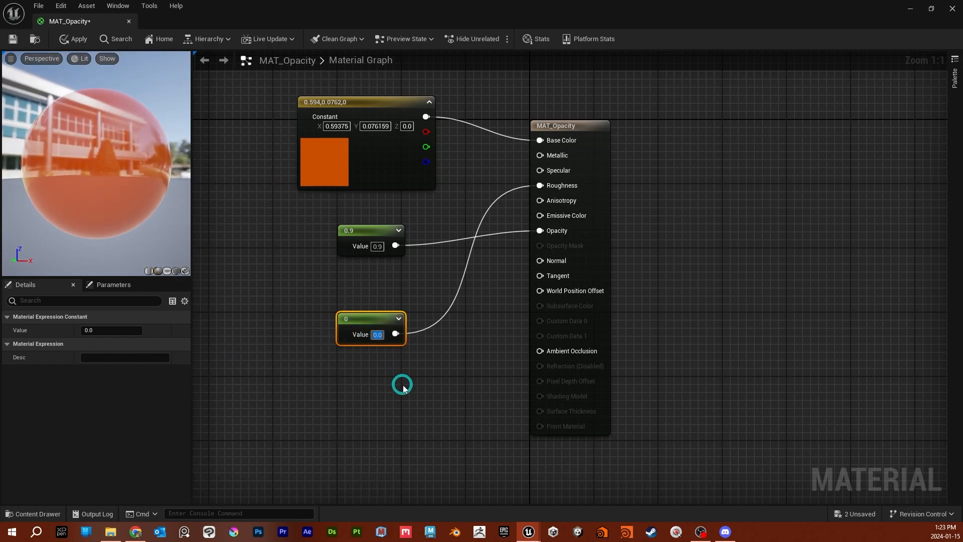
pyautogui.write('1')
pyautogui.press('Return')
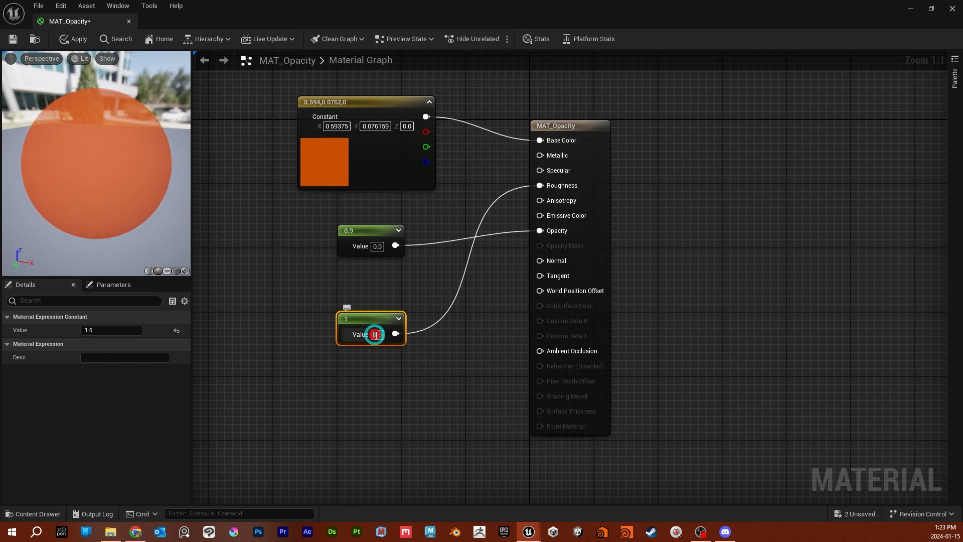
pyautogui.write('.5')
pyautogui.press('Return')
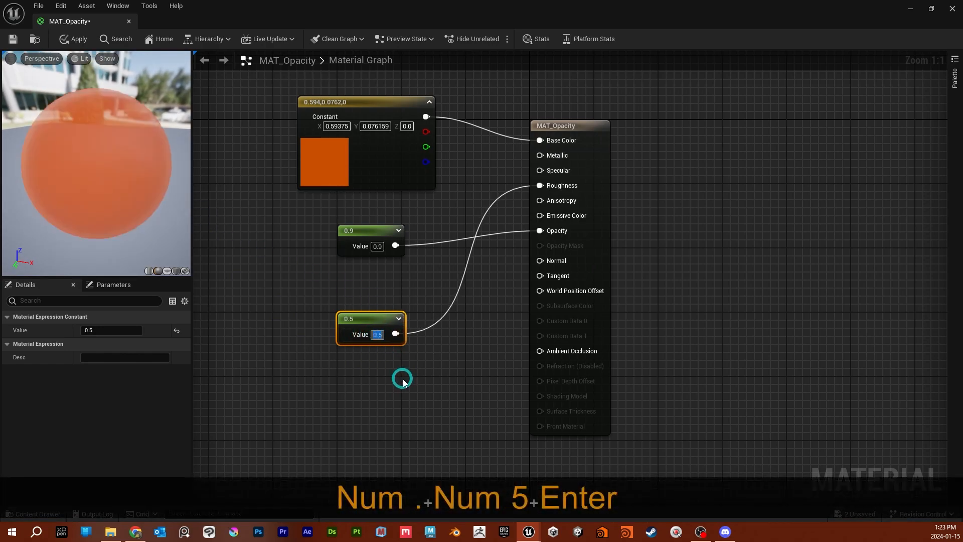
pyautogui.moveTo(125, 200); pyautogui.dragTo(139, 228)
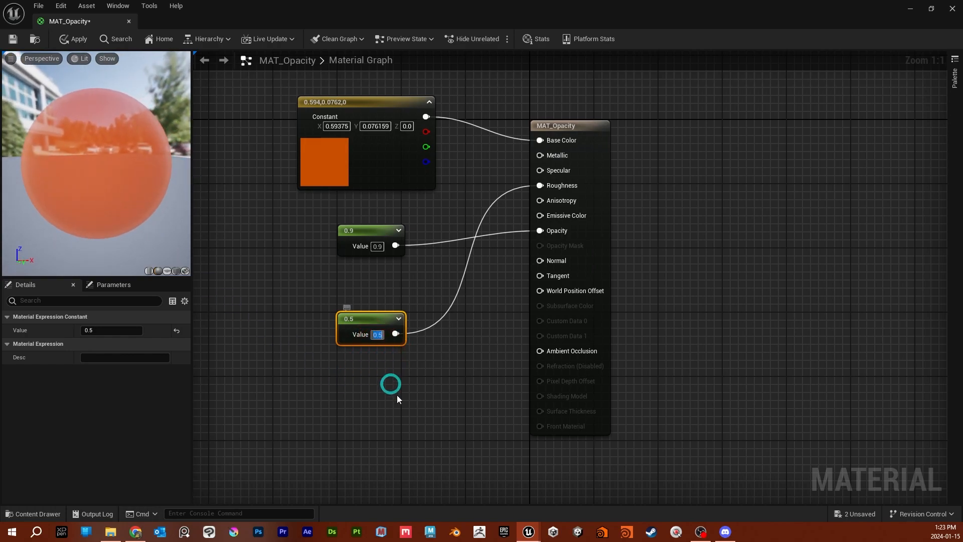
pyautogui.write('.1')
pyautogui.press('Return')
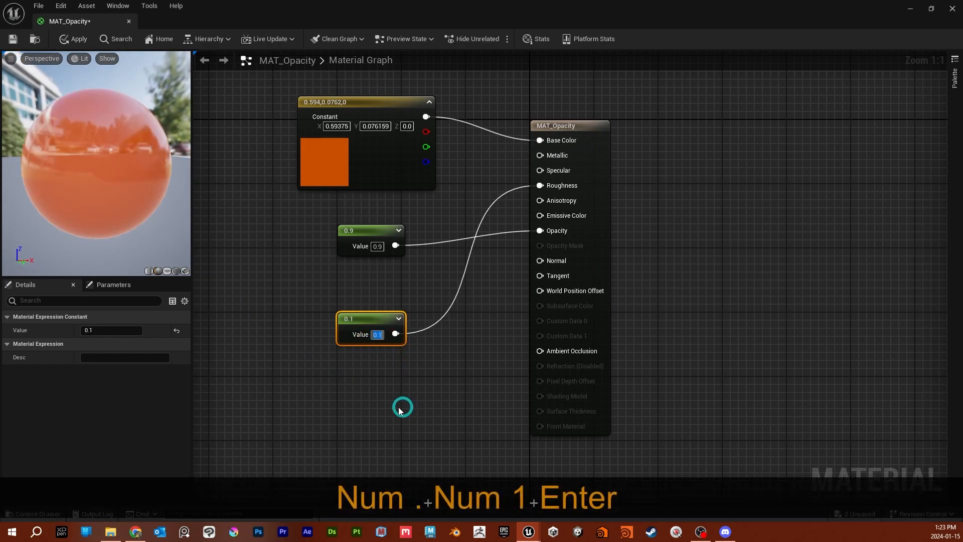
pyautogui.moveTo(152, 196); pyautogui.dragTo(124, 190)
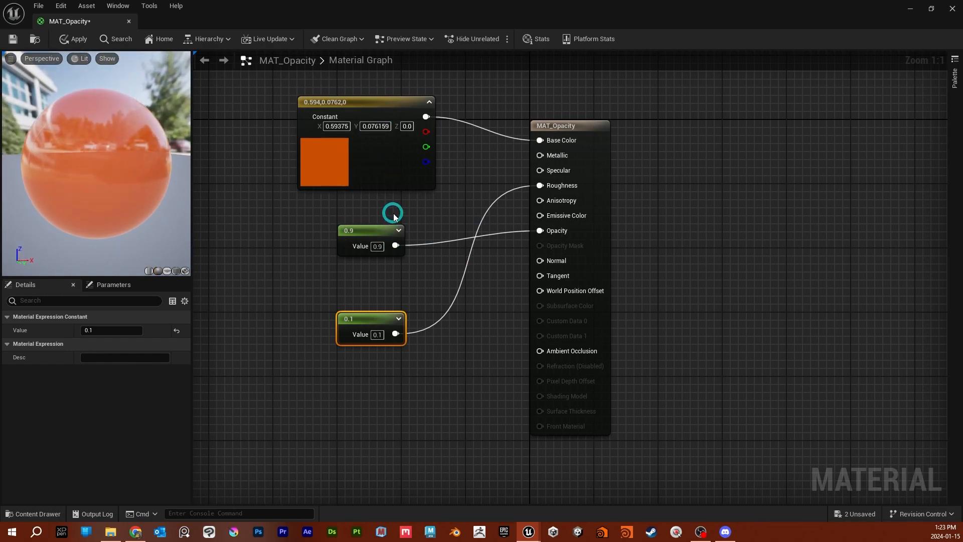
pyautogui.moveTo(367, 234); pyautogui.dragTo(370, 215)
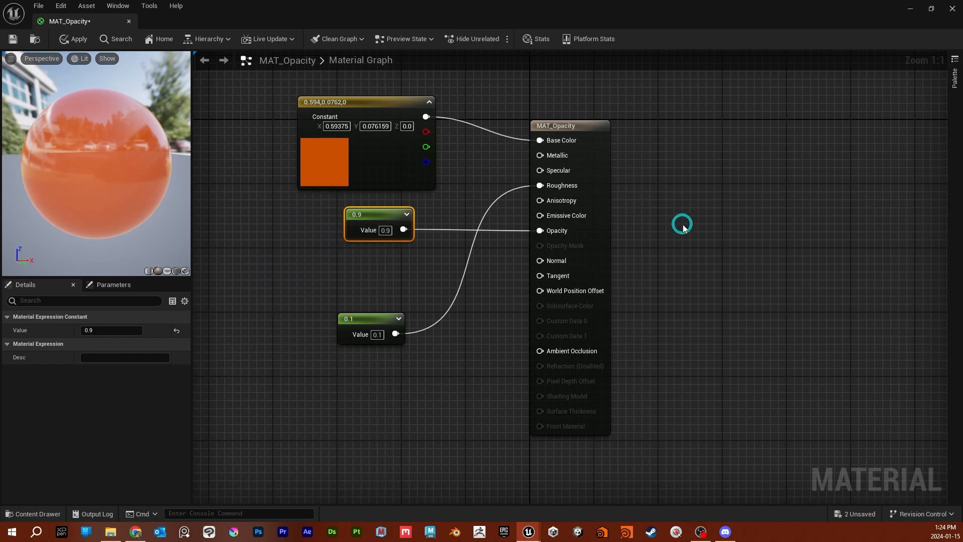
# Step: Shrink the material editor to a floating window and browse the TextureSwatches folder
pyautogui.click(933, 10)
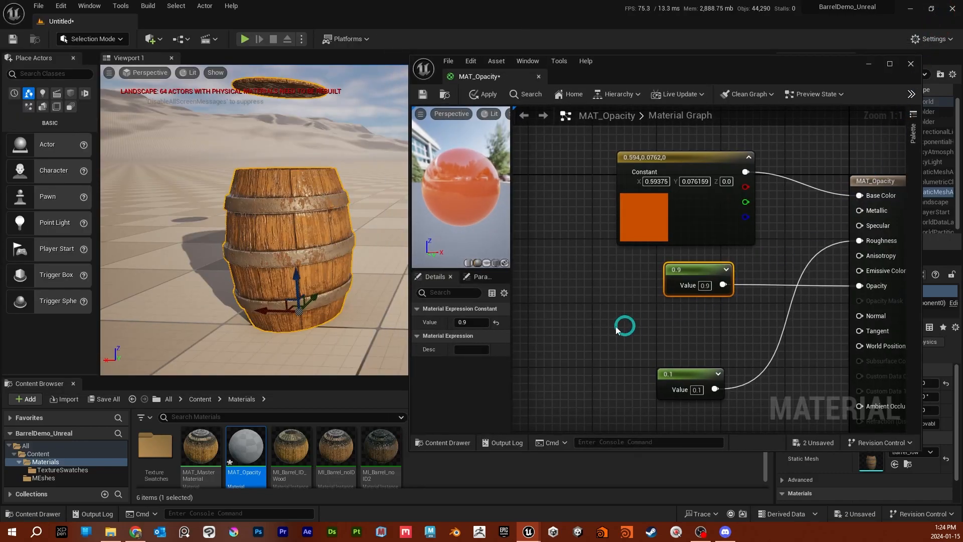
pyautogui.doubleClick(154, 447)
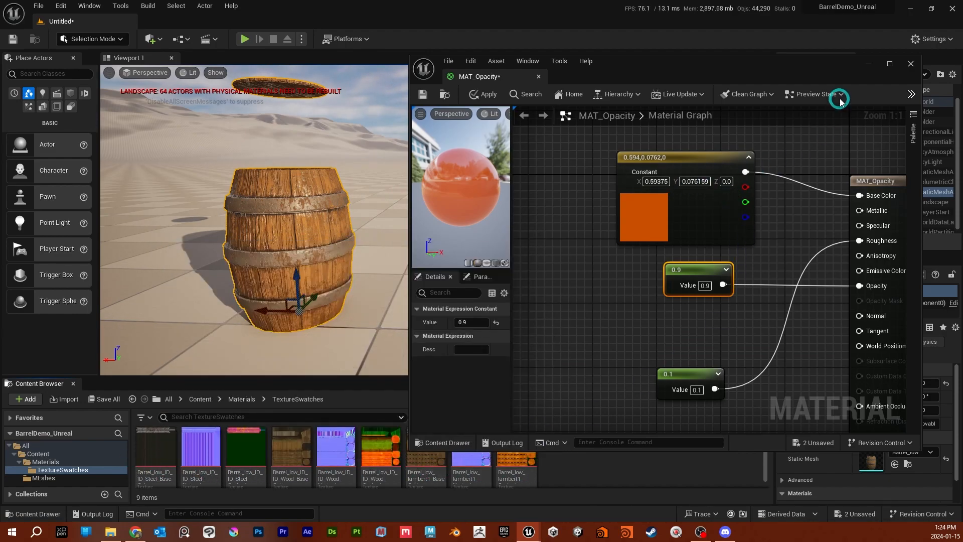
pyautogui.moveTo(799, 73); pyautogui.dragTo(684, 49)
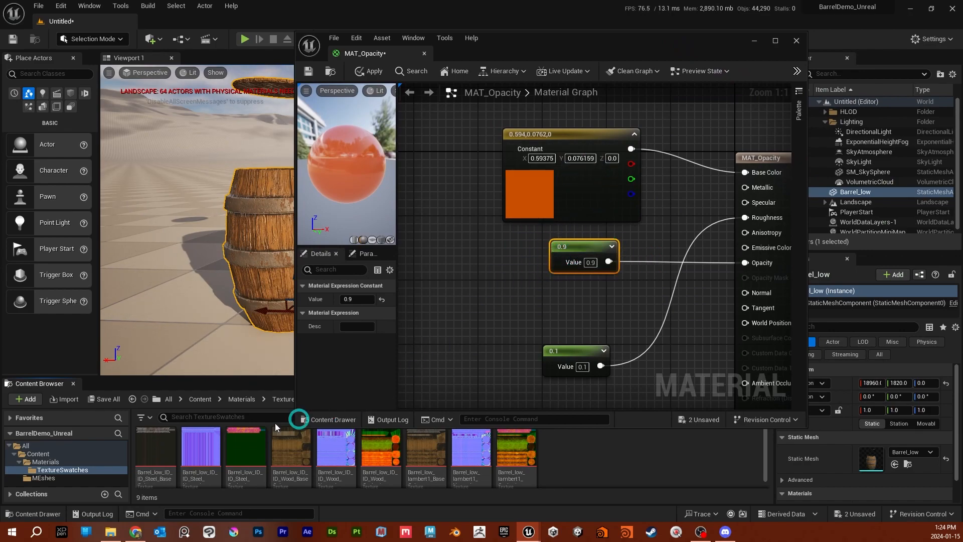
# Step: Open MAT_MasterMaterial from the Materials folder and examine its texture, Multiply and intensity nodes and their connections to the material output
pyautogui.click(45, 462)
pyautogui.doubleClick(199, 445)
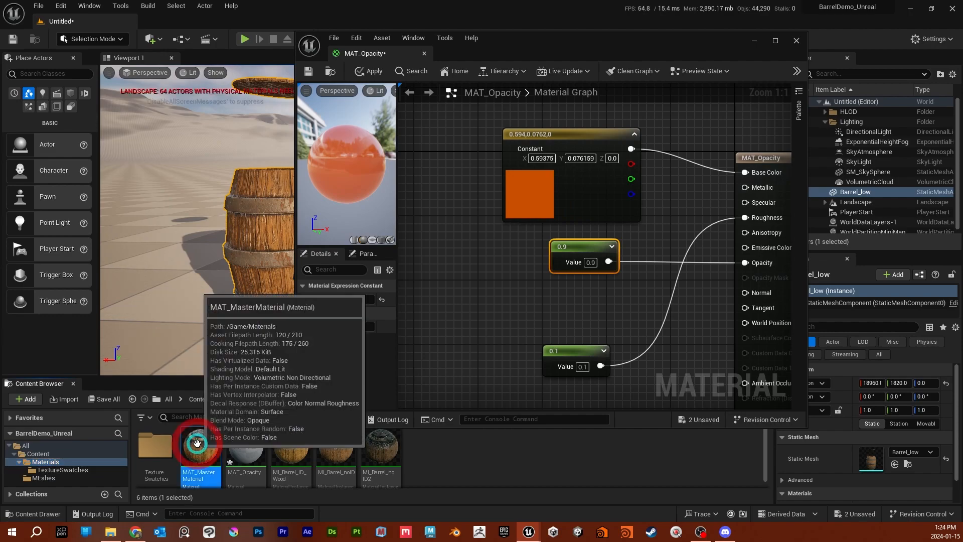
pyautogui.scroll(-5, 524, 274)
pyautogui.moveTo(524, 274); pyautogui.dragTo(646, 333, button='right')
pyautogui.scroll(2, 634, 282)
pyautogui.scroll(-1, 676, 297)
pyautogui.scroll(-1, 680, 316)
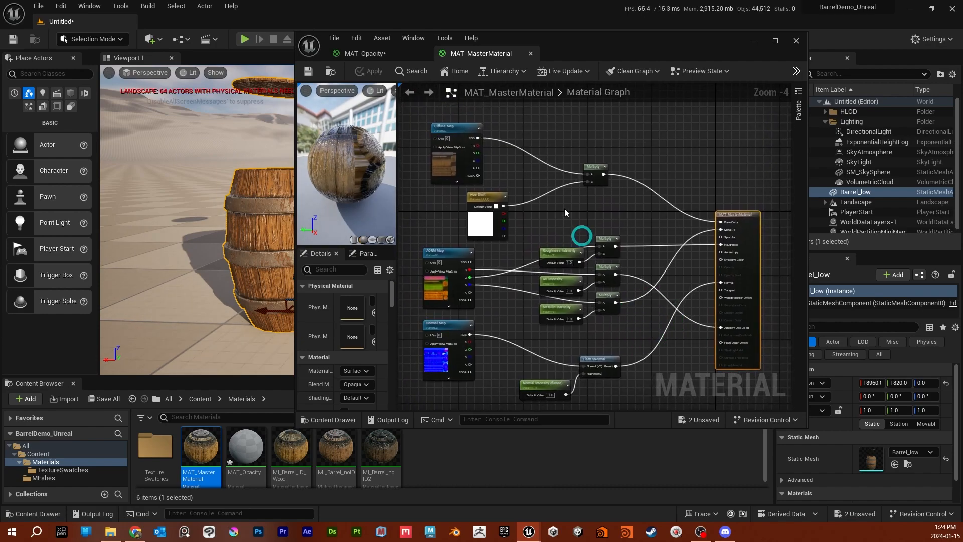
pyautogui.moveTo(566, 202); pyautogui.dragTo(472, 245, button='right')
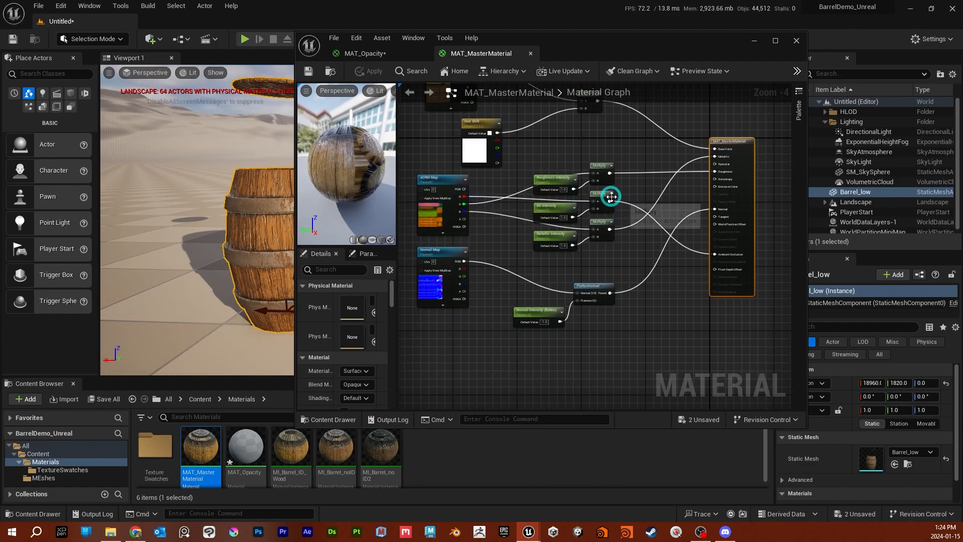
pyautogui.click(565, 218)
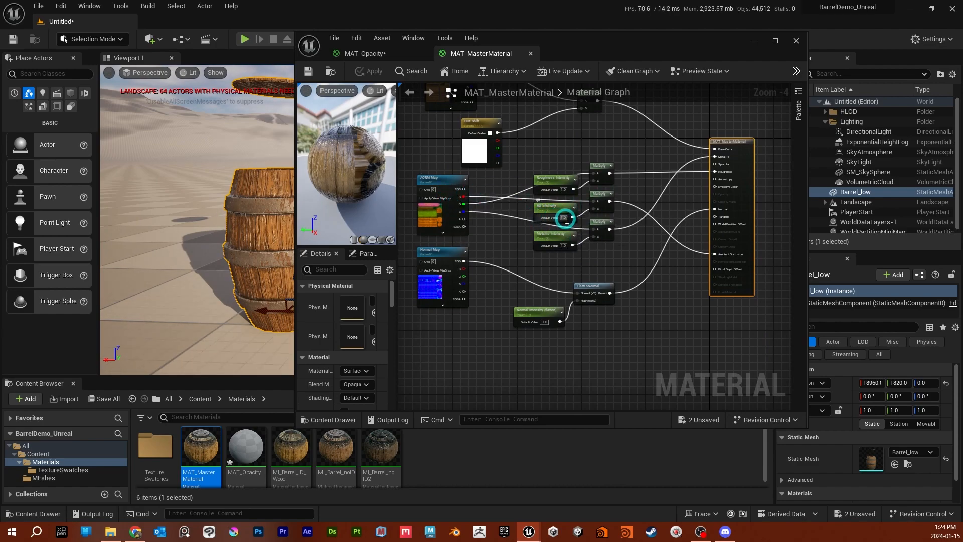
pyautogui.moveTo(732, 181)
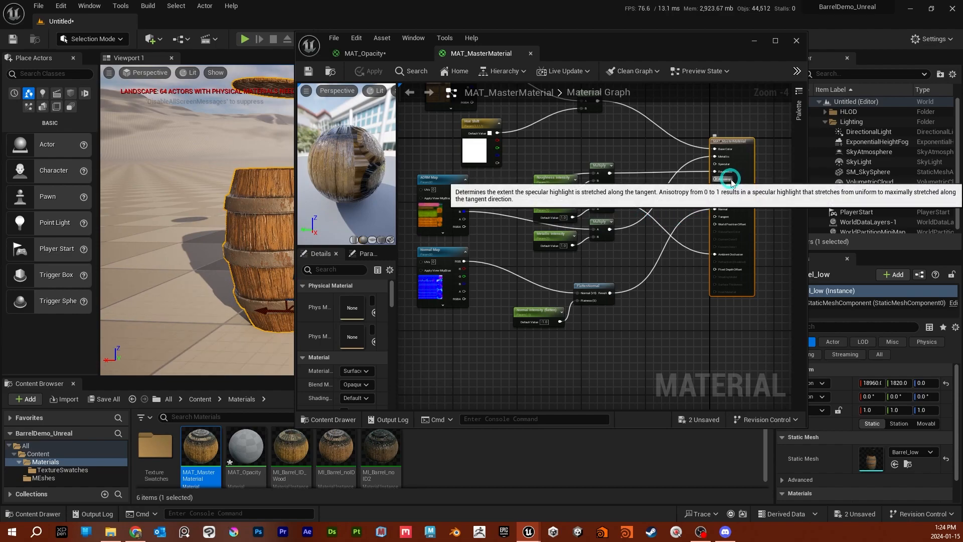
# Step: Return to MAT_Opacity, apply its changes to the original material and close the material editor
pyautogui.click(374, 53)
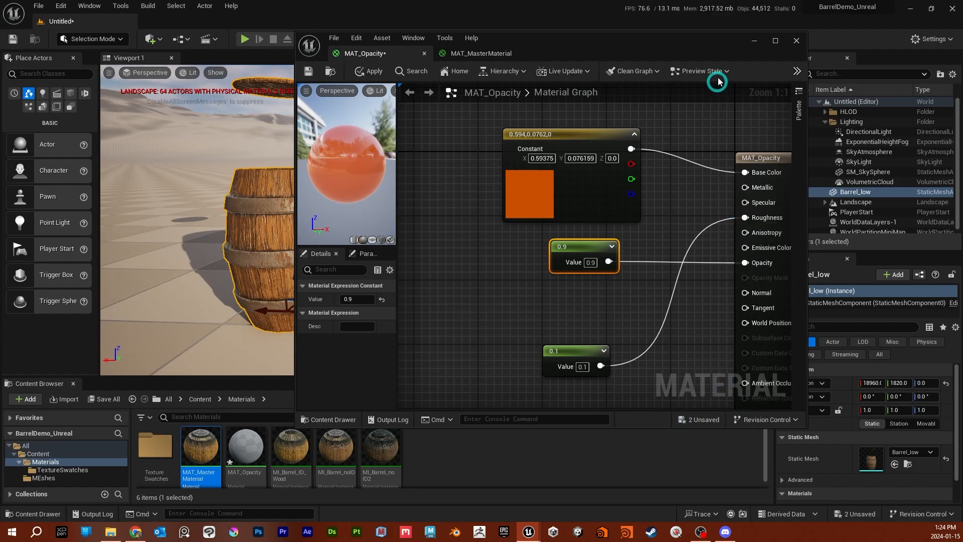
pyautogui.hotkey('ctrl', 's')
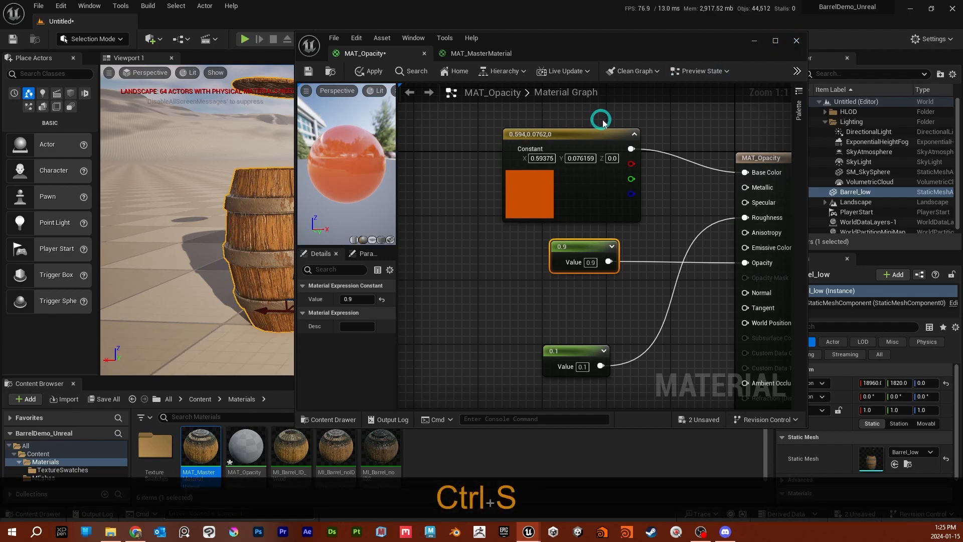
pyautogui.click(797, 41)
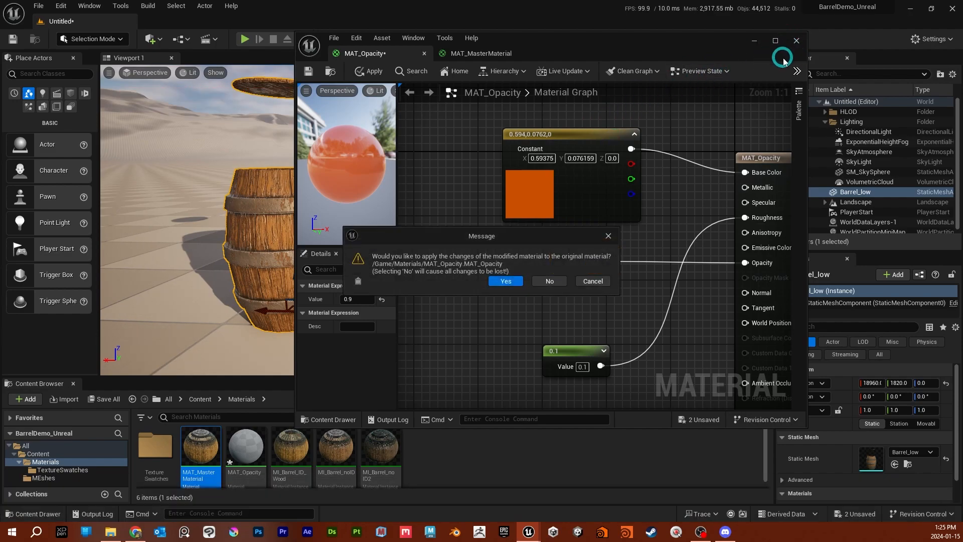
pyautogui.click(510, 281)
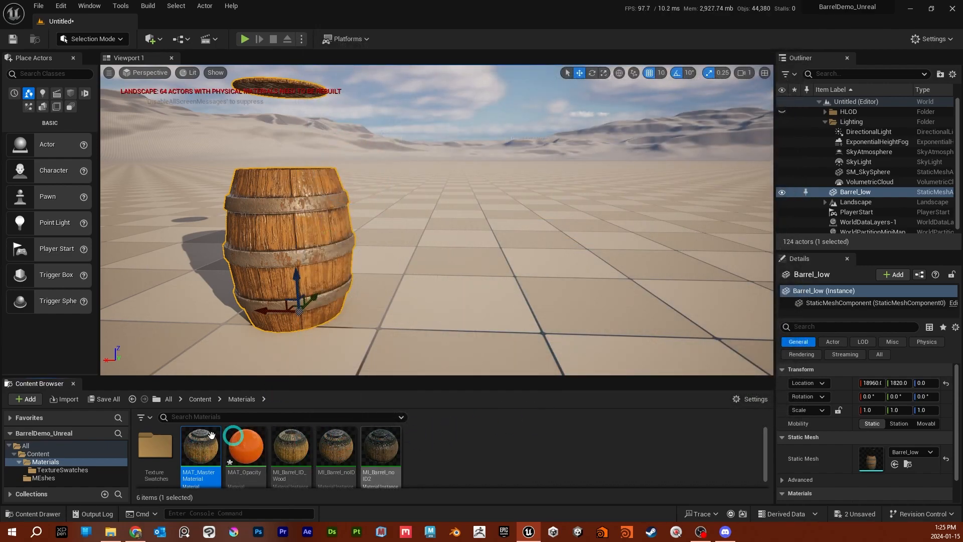
# Step: Place the Barrel_low_ID mesh from the MEshes folder in the level beside the existing barrel
pyautogui.click(59, 470)
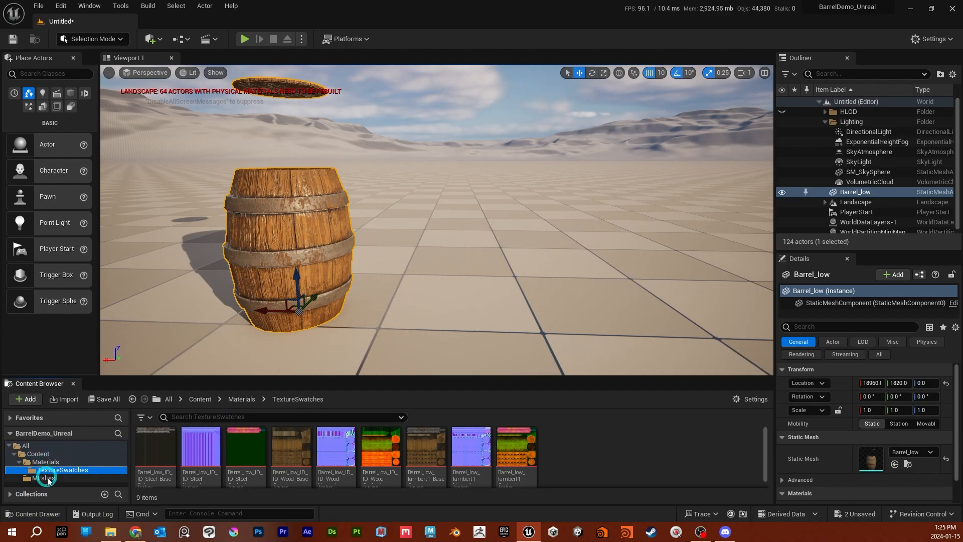
pyautogui.click(48, 479)
pyautogui.moveTo(215, 452); pyautogui.dragTo(489, 310)
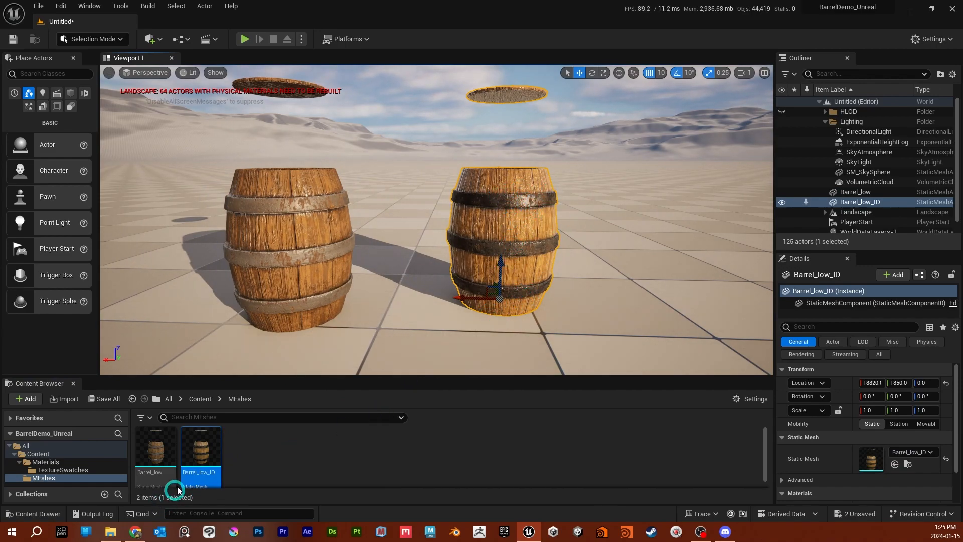
# Step: Assign MAT_Opacity to the Element 0 material slot of the Barrel_low_ID mesh and close the mesh editor
pyautogui.doubleClick(200, 448)
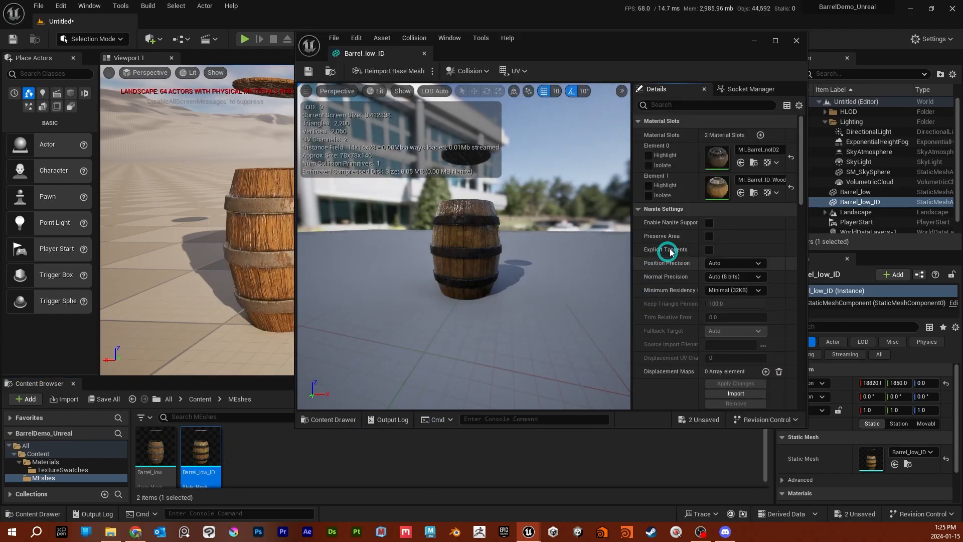
pyautogui.click(776, 150)
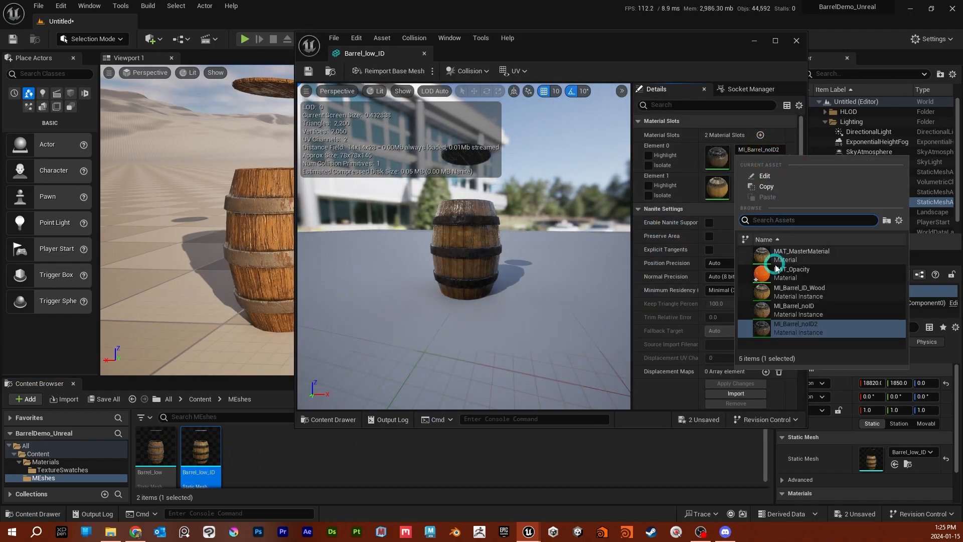
pyautogui.click(776, 270)
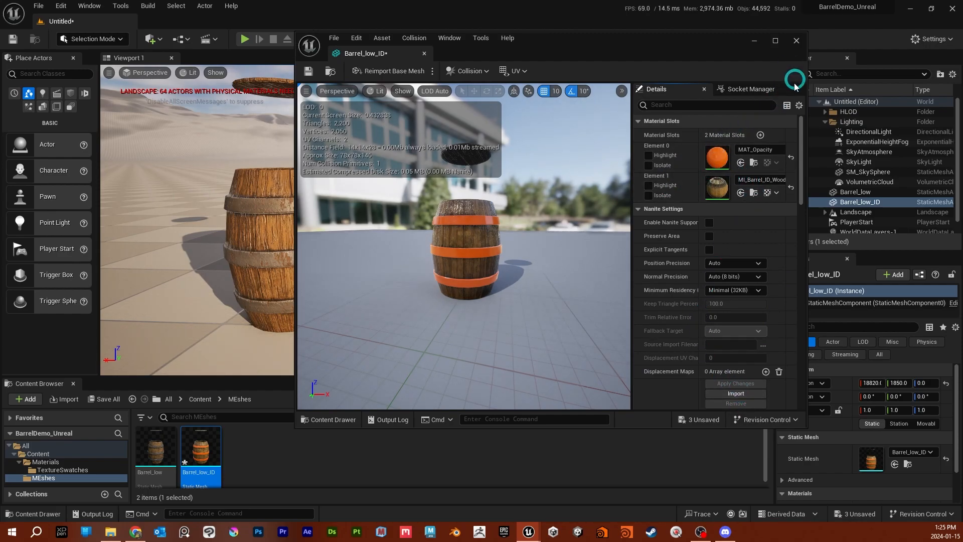
pyautogui.click(797, 39)
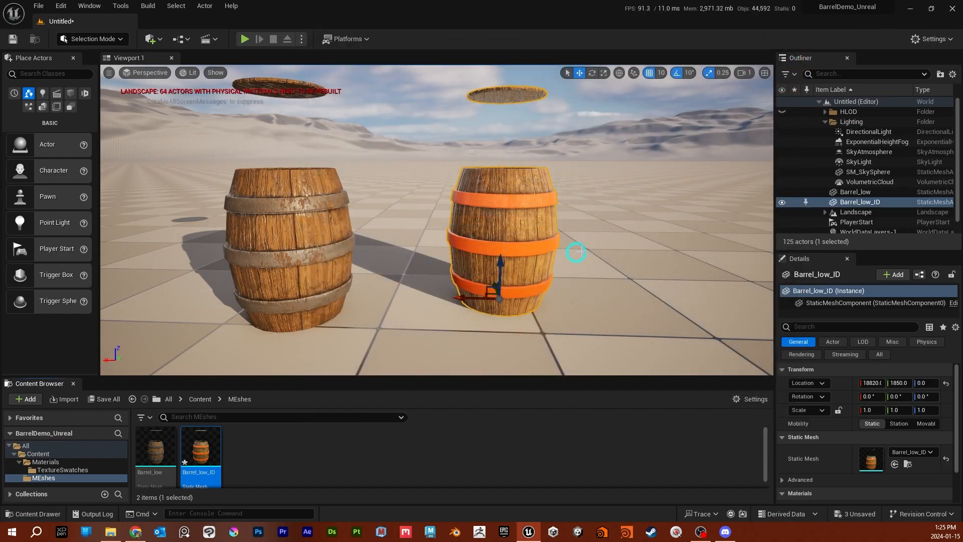
# Step: Inspect the ID barrel's bands up close in the level and open MAT_Opacity from the Materials folder
pyautogui.press('w')
pyautogui.press('d')
pyautogui.press('s')
pyautogui.press('w')
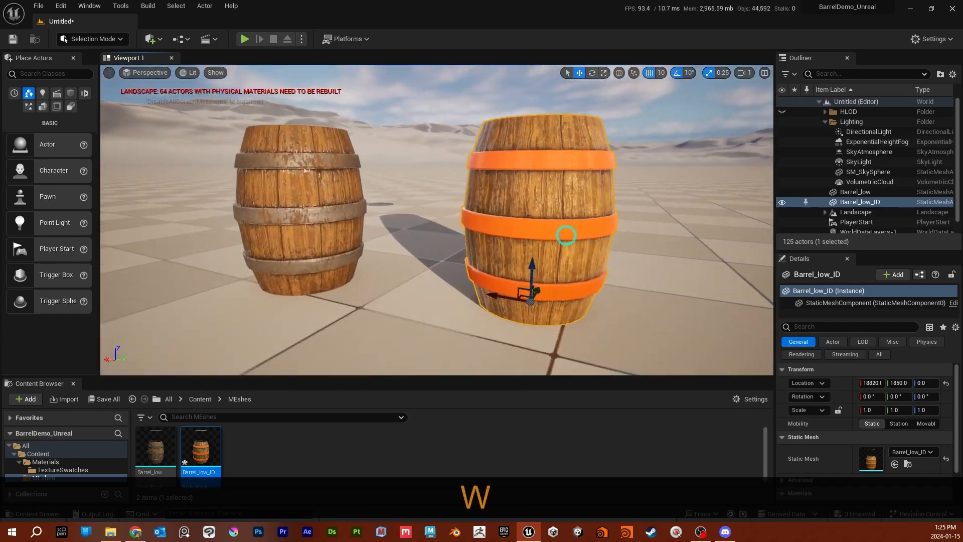
pyautogui.press('d')
pyautogui.press('a')
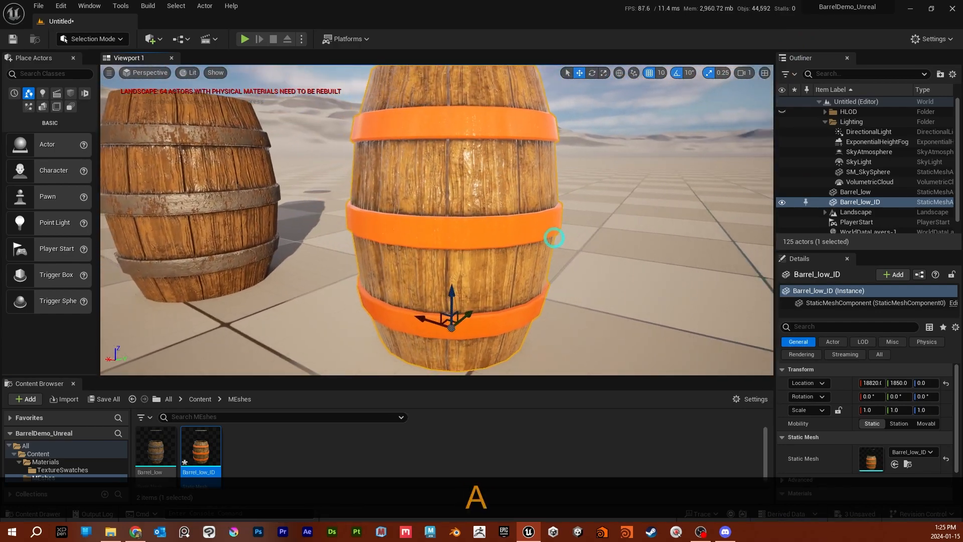
pyautogui.click(60, 470)
pyautogui.click(46, 462)
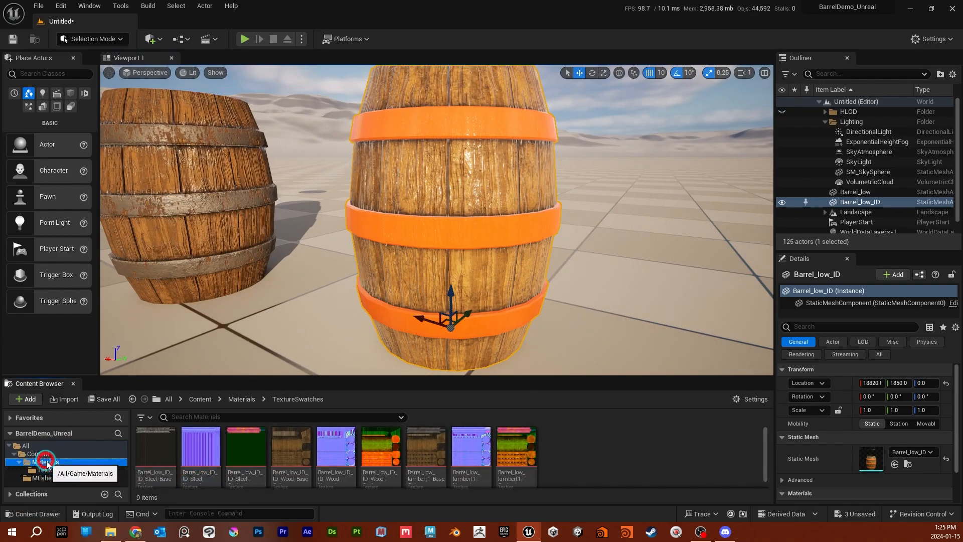
pyautogui.doubleClick(238, 447)
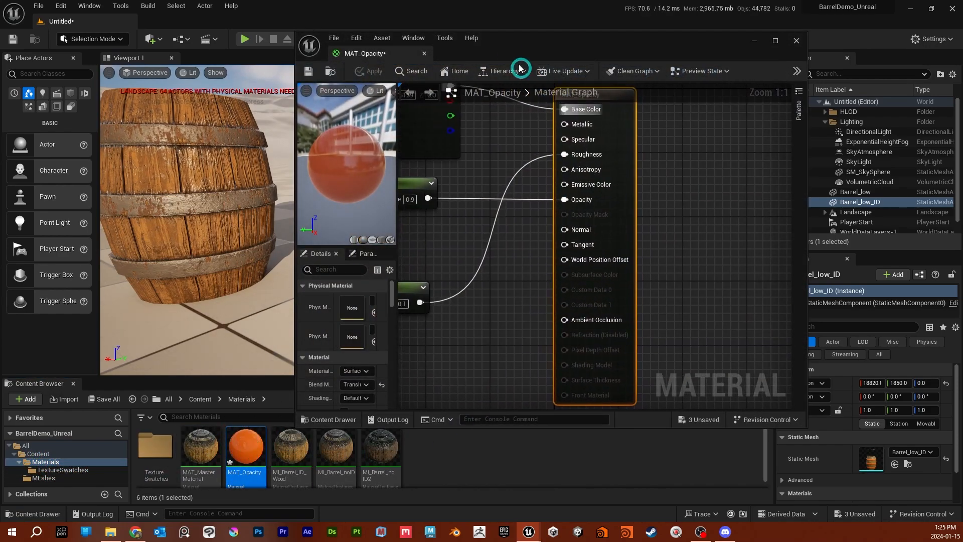
# Step: Set the constant feeding MAT_Opacity's Opacity input to 0.5 and save the material
pyautogui.moveTo(509, 36); pyautogui.dragTo(739, 69)
pyautogui.moveTo(675, 289); pyautogui.dragTo(813, 299, button='right')
pyautogui.click(776, 247)
pyautogui.write('.5')
pyautogui.press('Return')
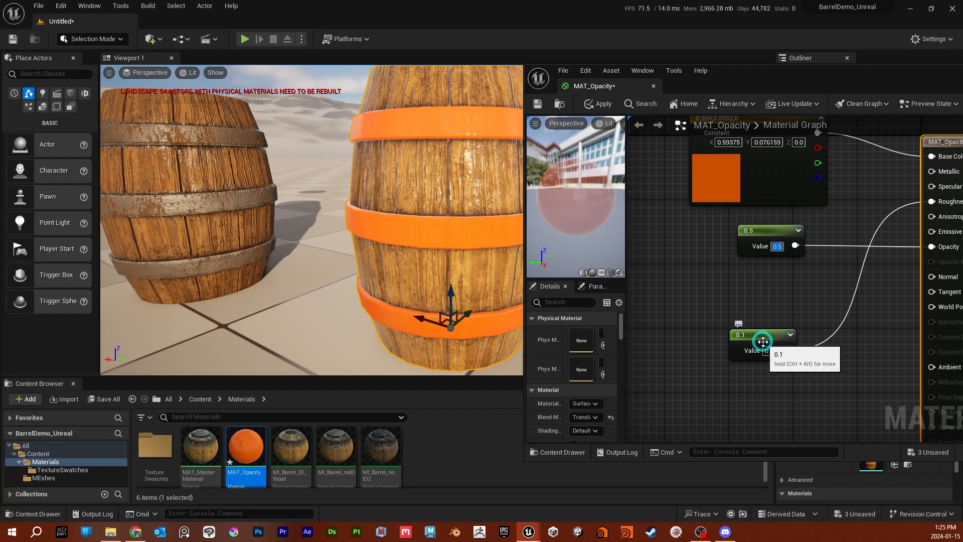
pyautogui.hotkey('ctrl', 's')
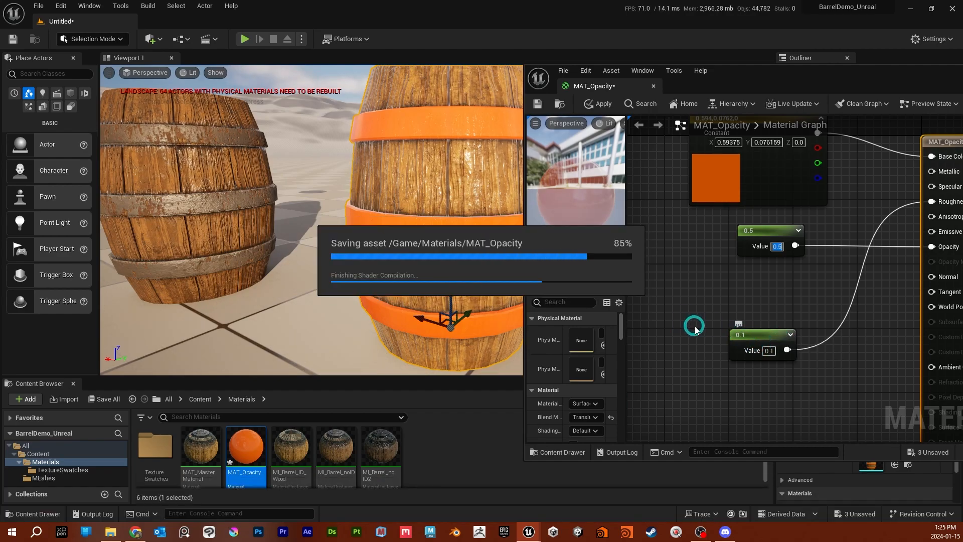
# Step: Check the barrel beside the floating material editor and close the MAT_Opacity editor
pyautogui.moveTo(403, 126); pyautogui.dragTo(322, 144, button='right')
pyautogui.press('d')
pyautogui.press('a')
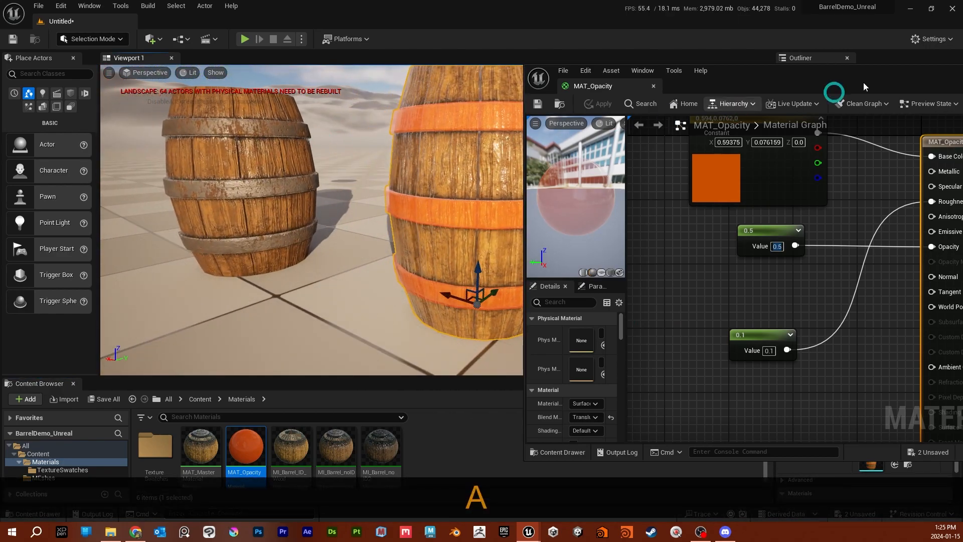
pyautogui.moveTo(758, 71); pyautogui.dragTo(480, 92)
pyautogui.click(758, 91)
pyautogui.click(745, 94)
# Step: Examine the bands on the ID barrel up close and compare both barrels from a distance
pyautogui.moveTo(656, 174); pyautogui.dragTo(430, 232, button='right')
pyautogui.press('w')
pyautogui.press('s')
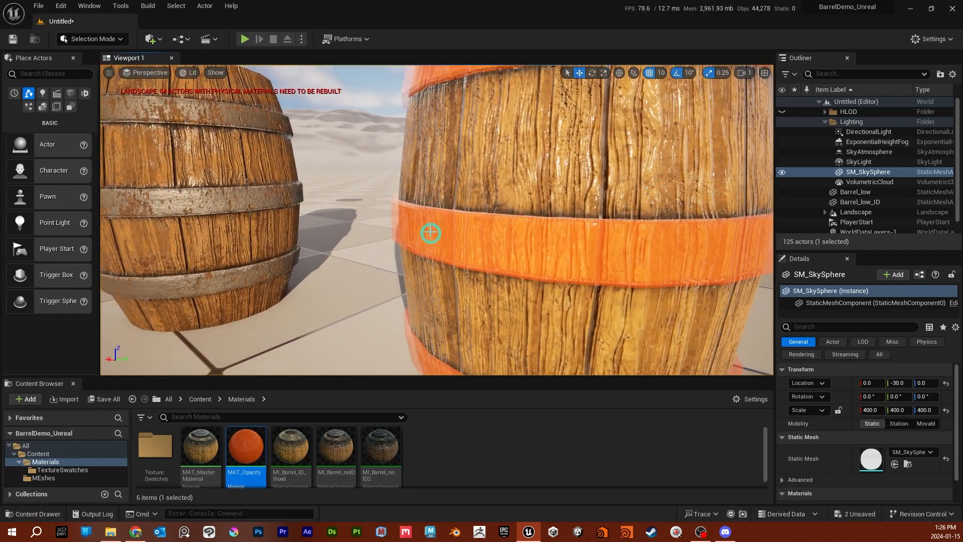
pyautogui.keyDown('alt'); pyautogui.moveTo(641, 271); pyautogui.dragTo(437, 209, button='right'); pyautogui.keyUp('alt')
pyautogui.moveTo(480, 233)
pyautogui.mouseDown(button='right')
pyautogui.moveTo(465, 228)
pyautogui.moveTo(503, 217)
pyautogui.moveTo(481, 234)
pyautogui.mouseUp(button='right')
pyautogui.press('a')
pyautogui.press('d')
pyautogui.press('w')
pyautogui.press('e')
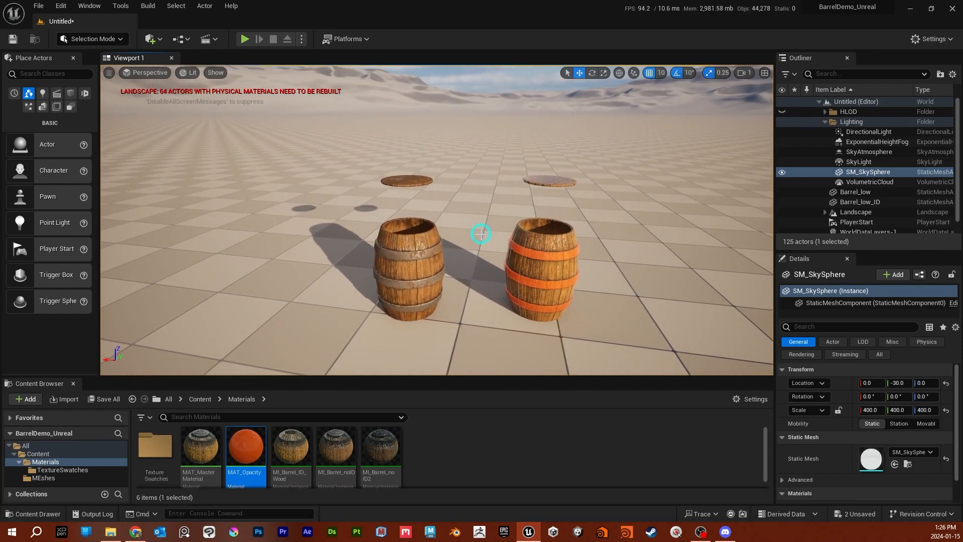